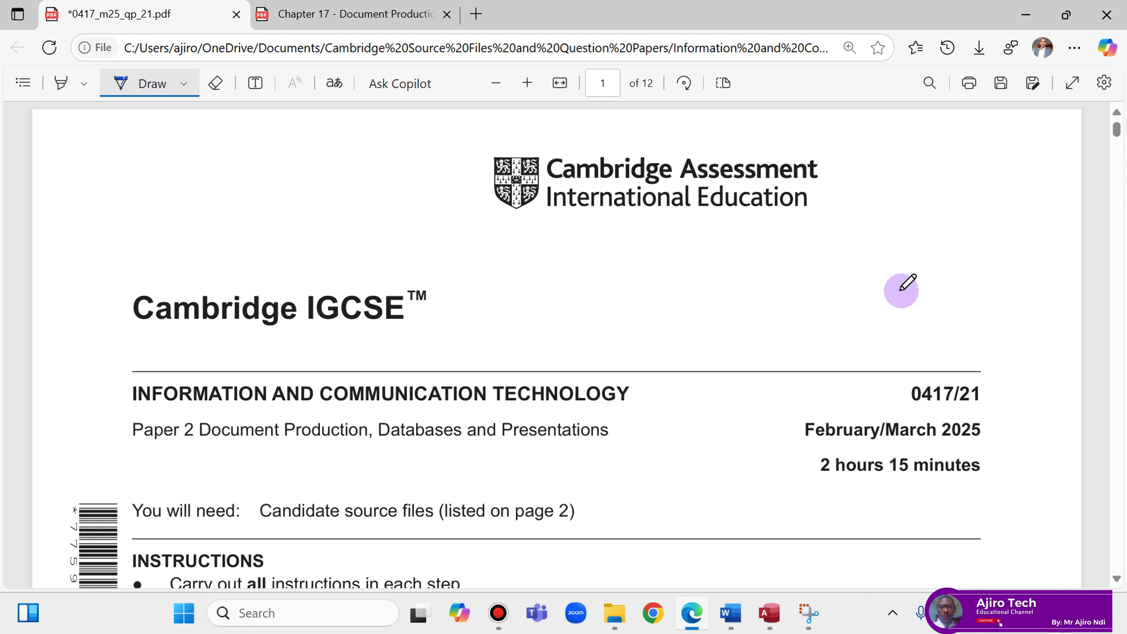
# Scroll the question paper down to page 2's supplied source file list and Task 1.
pyautogui.scroll(-5, 900, 291)
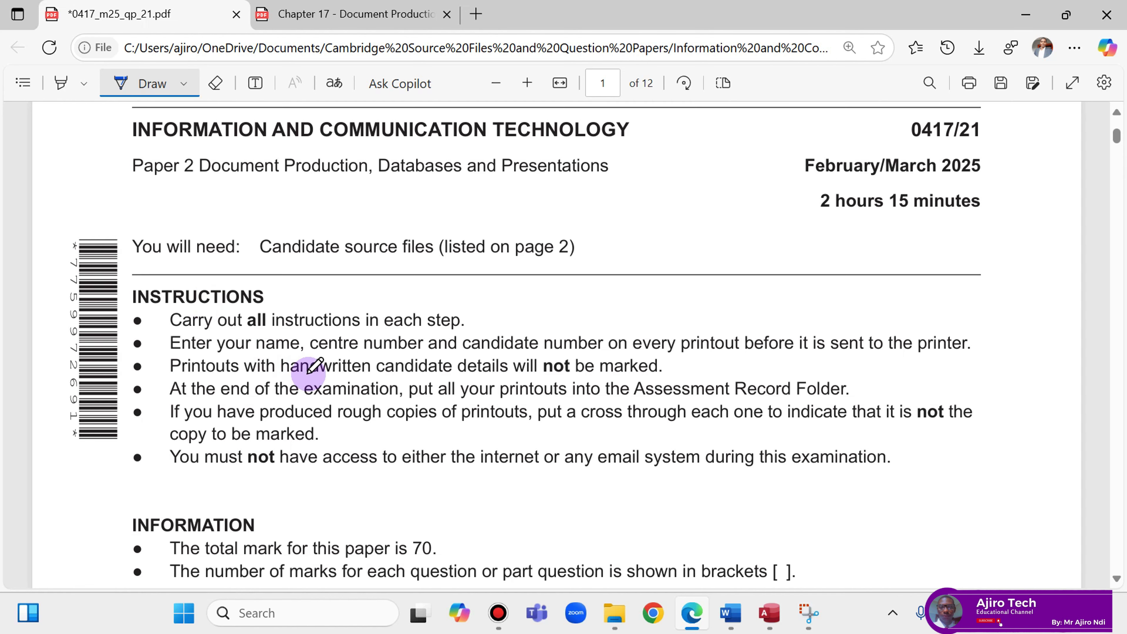
pyautogui.scroll(-5, 319, 364)
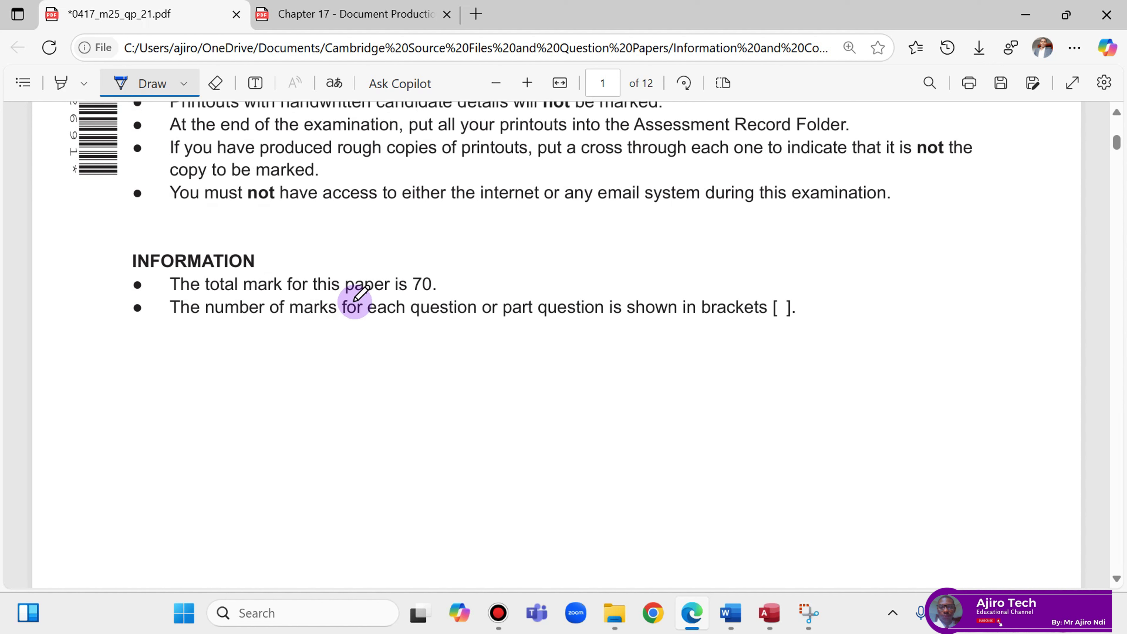
pyautogui.scroll(-10, 630, 355)
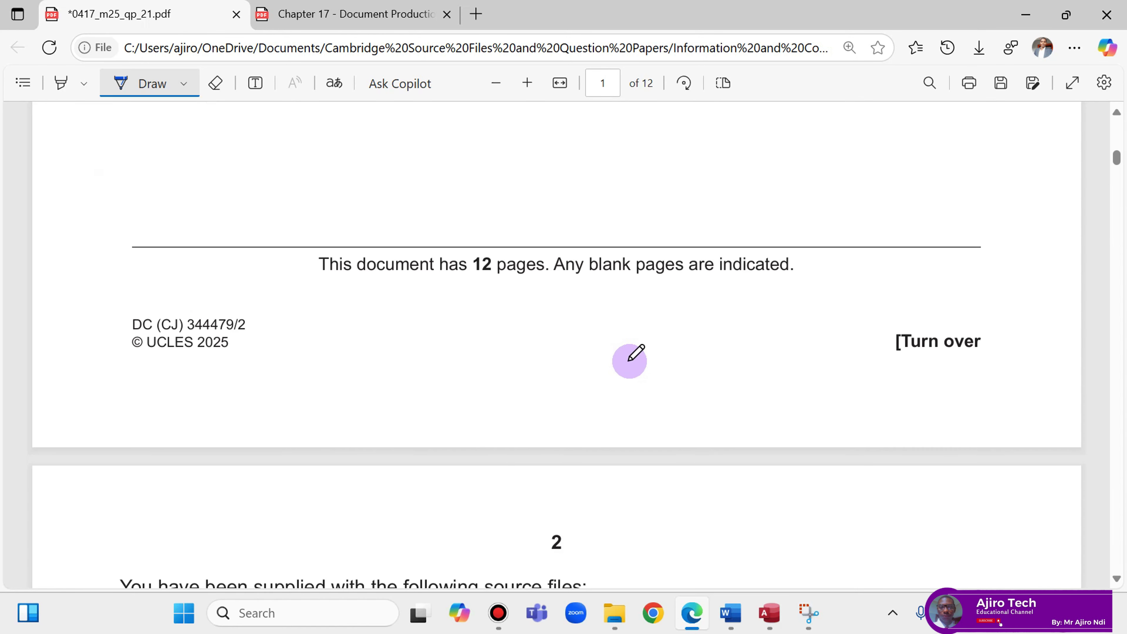
pyautogui.scroll(-5, 630, 360)
pyautogui.scroll(-2, 630, 360)
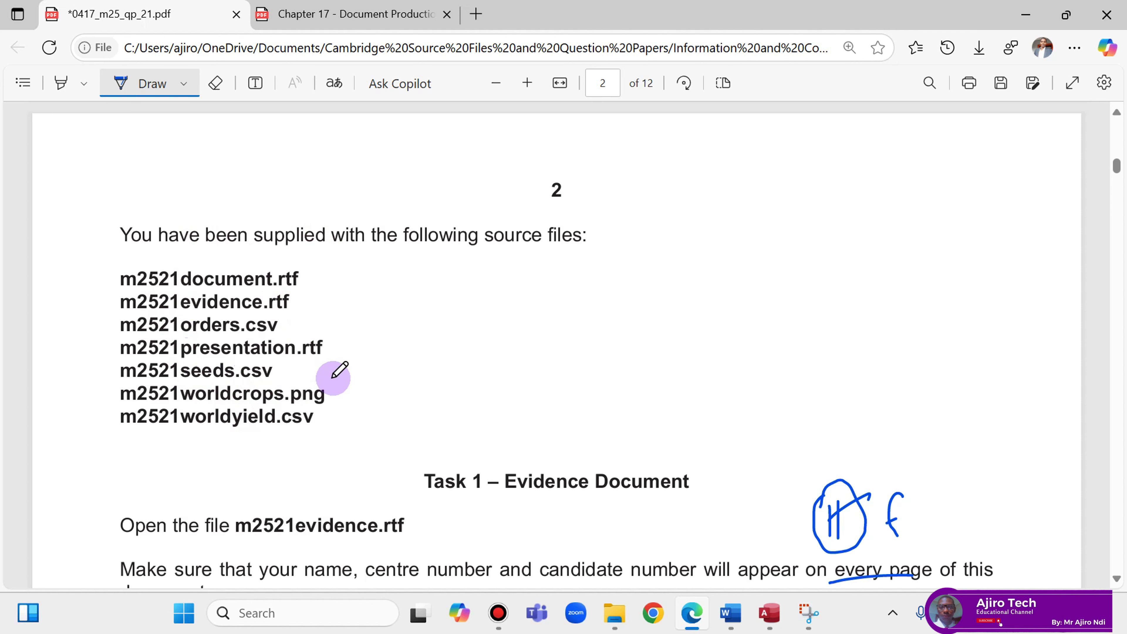
# Underline 'seed retailer', 'created' and 'suitable software' in Task 2, writing 'MS Word' above.
pyautogui.scroll(-3, 327, 373)
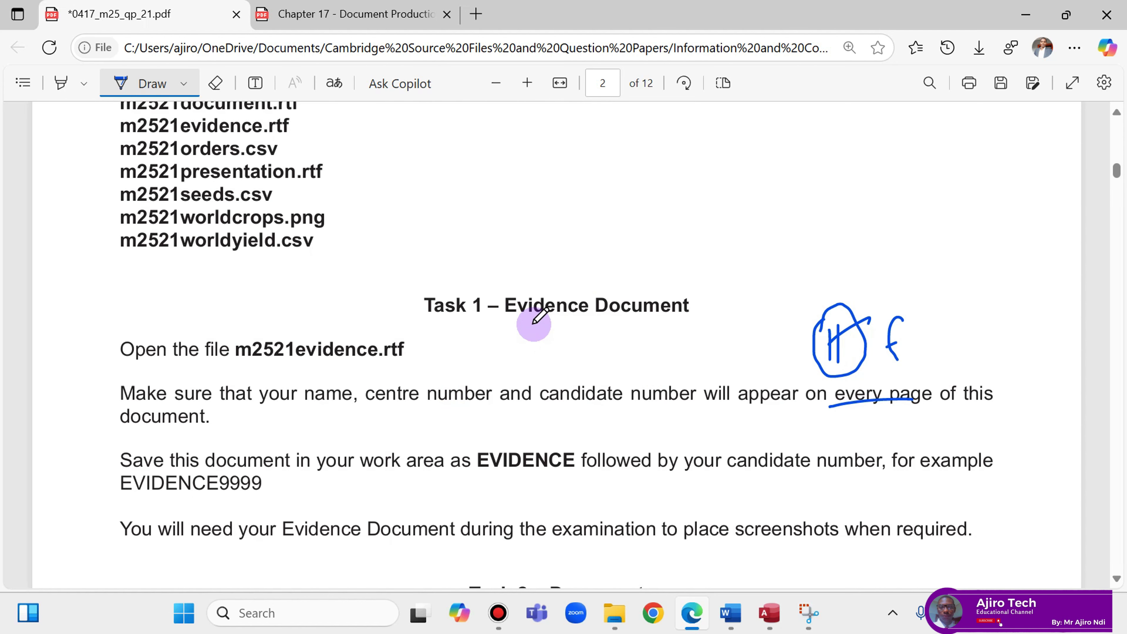
pyautogui.scroll(-5, 528, 324)
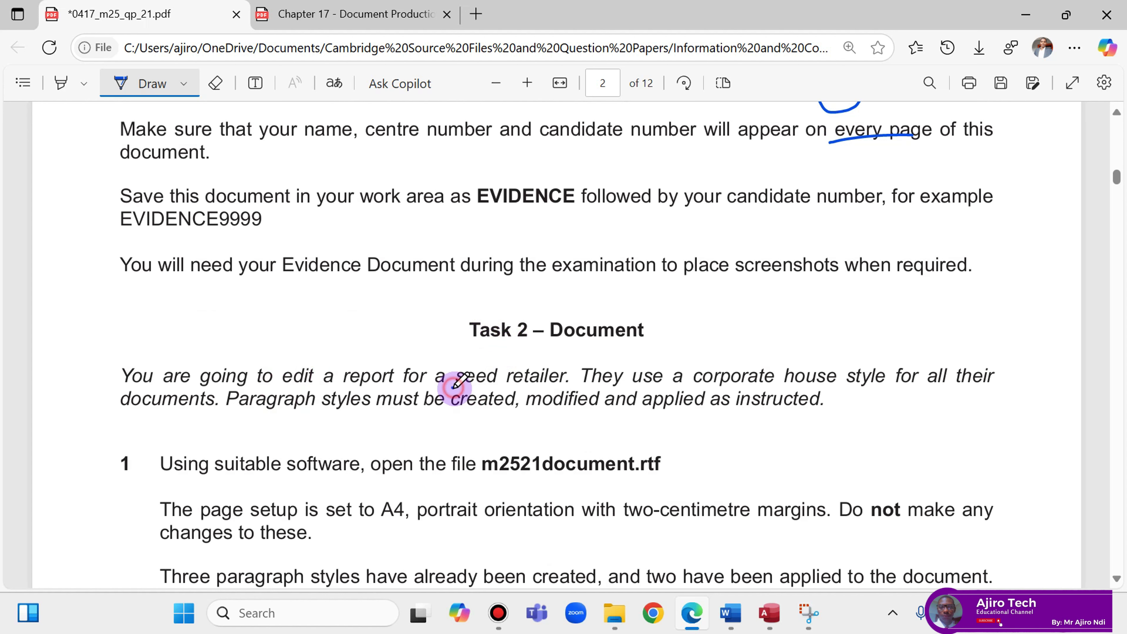
pyautogui.moveTo(453, 386); pyautogui.dragTo(566, 391)
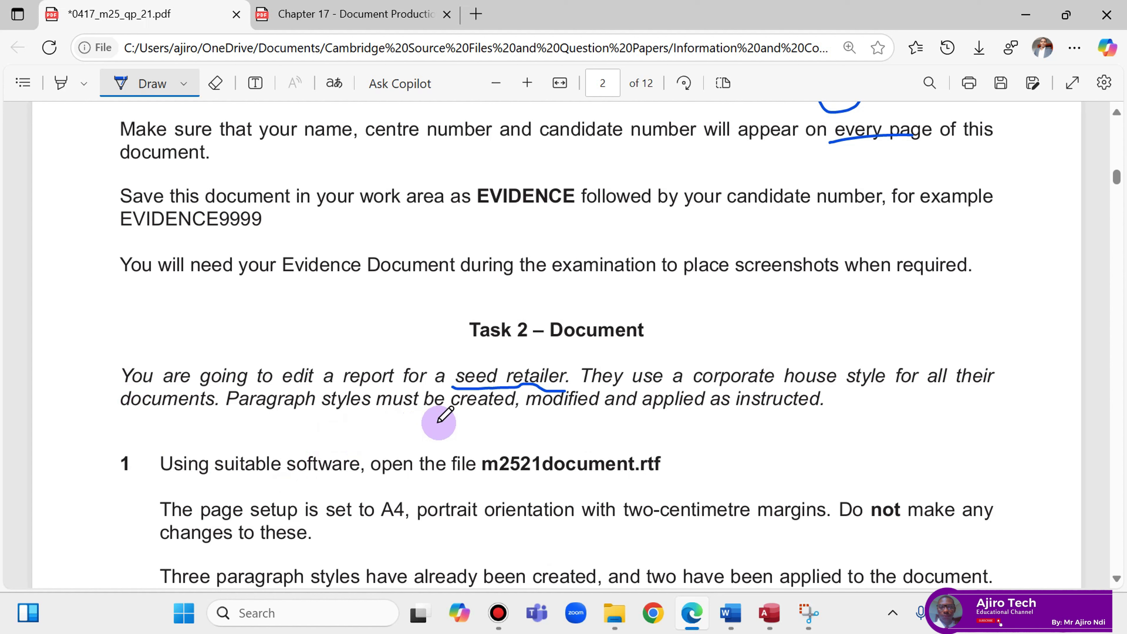
pyautogui.moveTo(450, 416); pyautogui.dragTo(701, 411)
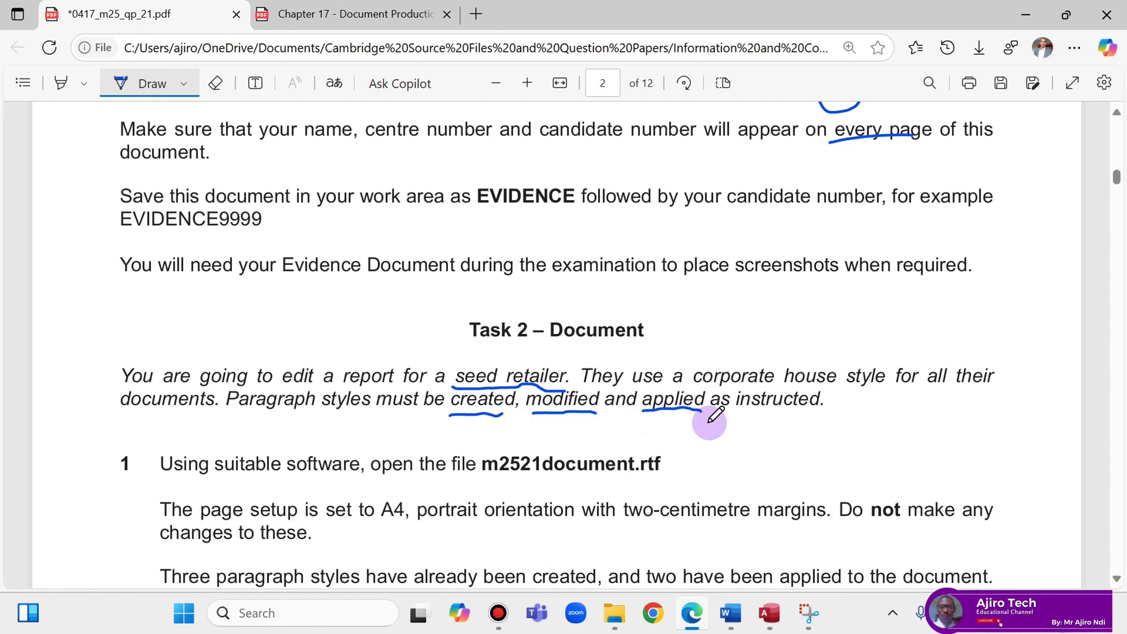
pyautogui.scroll(-2, 704, 427)
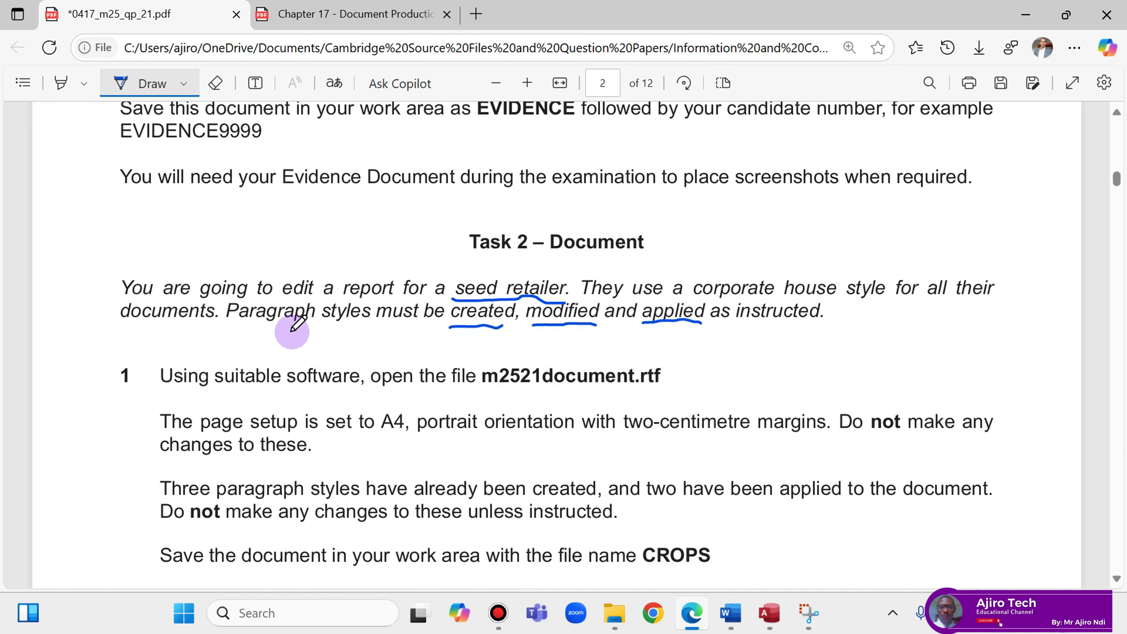
pyautogui.moveTo(216, 390); pyautogui.dragTo(363, 393)
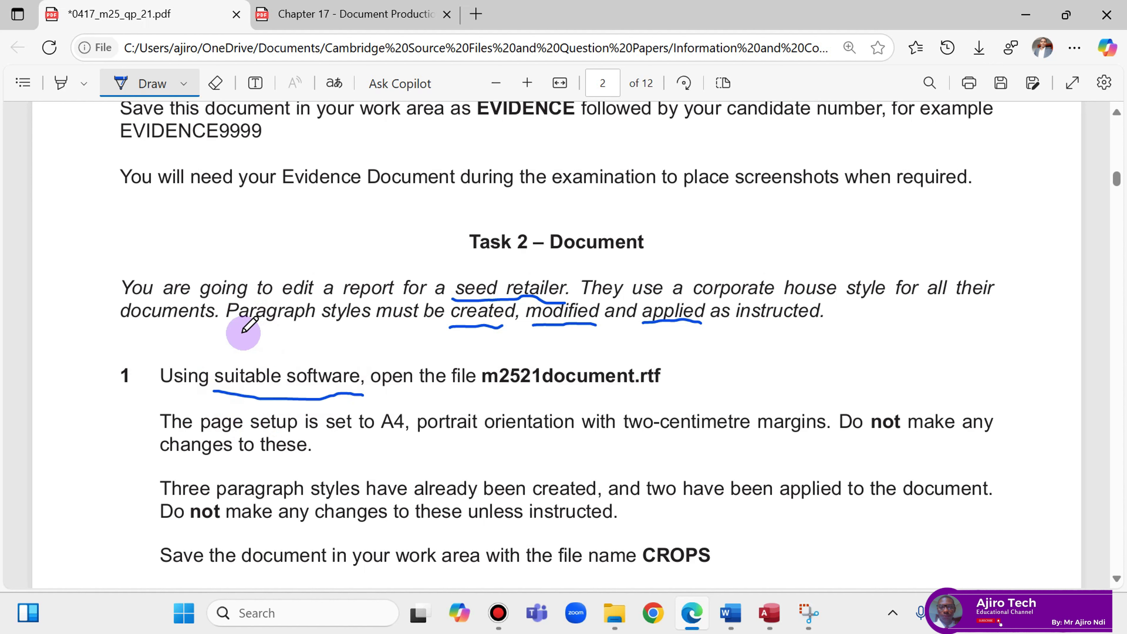
pyautogui.moveTo(228, 342)
pyautogui.mouseDown()
pyautogui.moveTo(231, 358)
pyautogui.moveTo(240, 346)
pyautogui.moveTo(305, 359)
pyautogui.moveTo(322, 347)
pyautogui.moveTo(336, 364)
pyautogui.mouseUp()
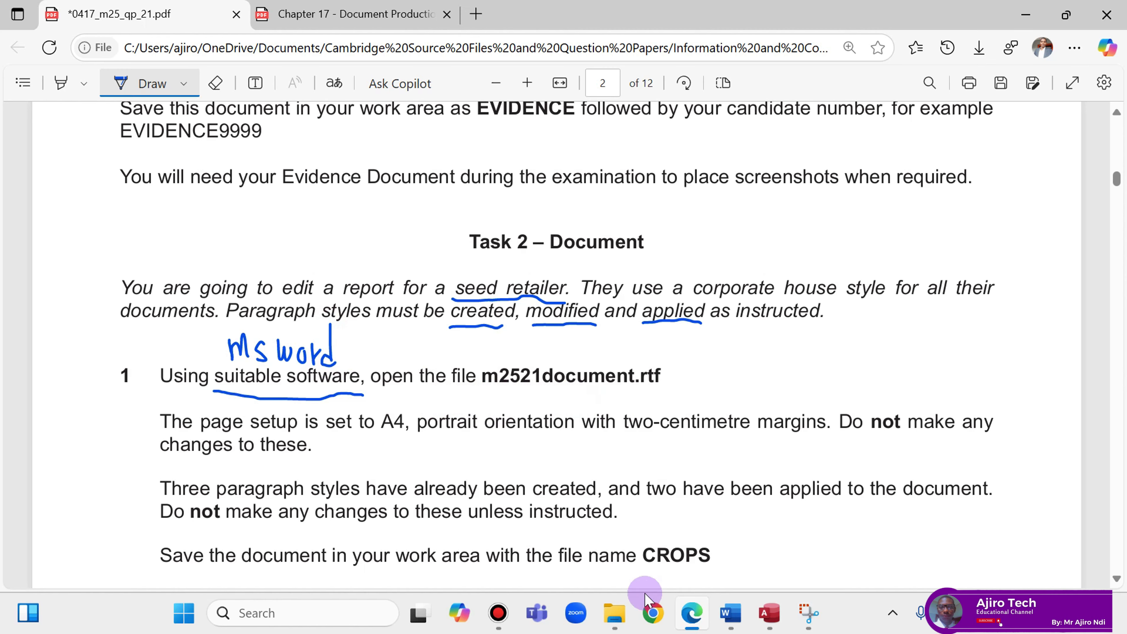
# Open m2521document from the Confidential Source Files folder in Word with editing enabled.
pyautogui.click(614, 614)
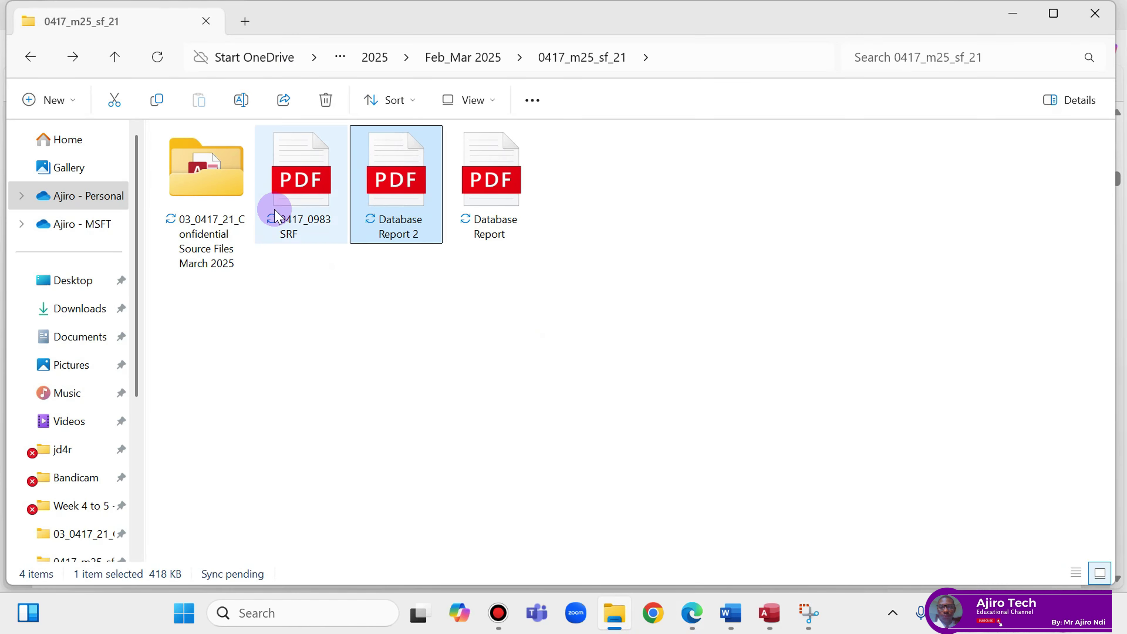
pyautogui.doubleClick(228, 189)
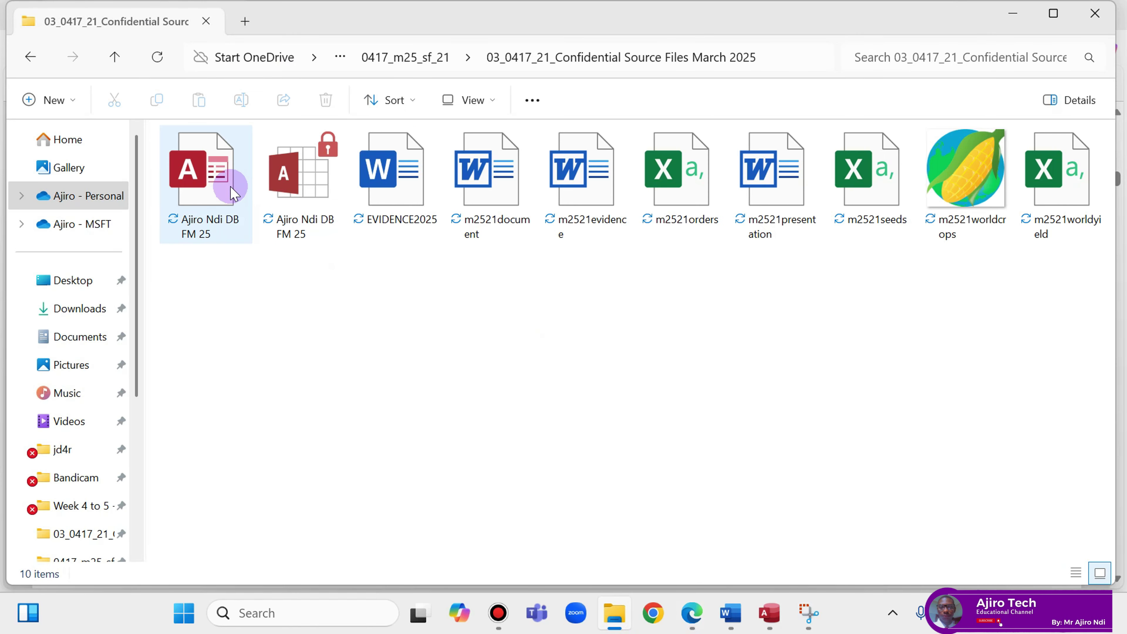
pyautogui.click(485, 184)
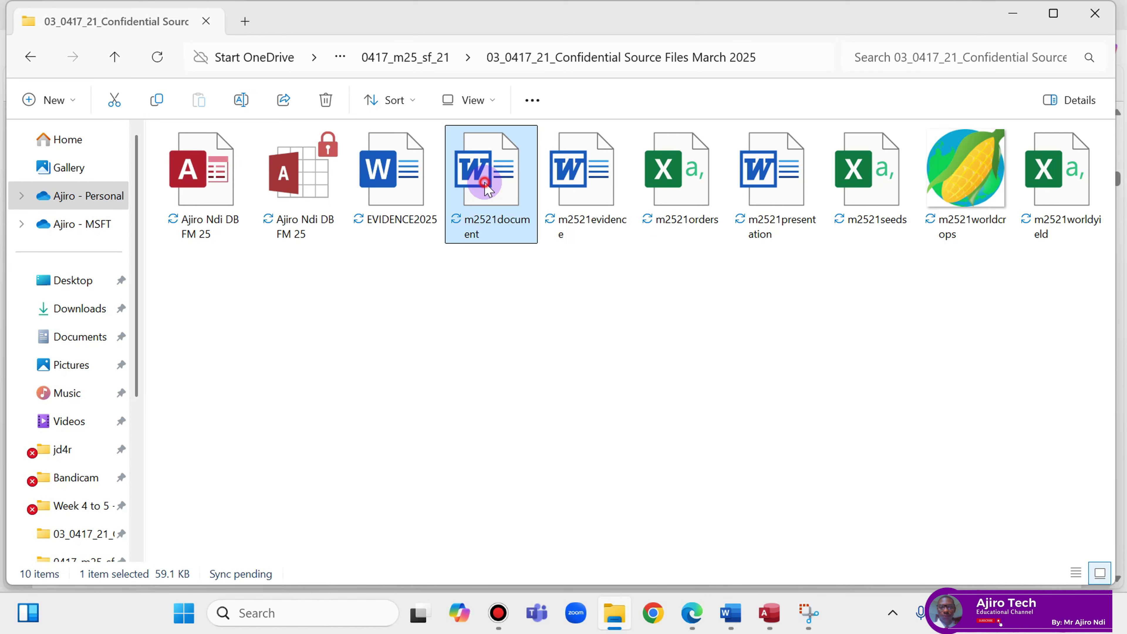
pyautogui.doubleClick(487, 186)
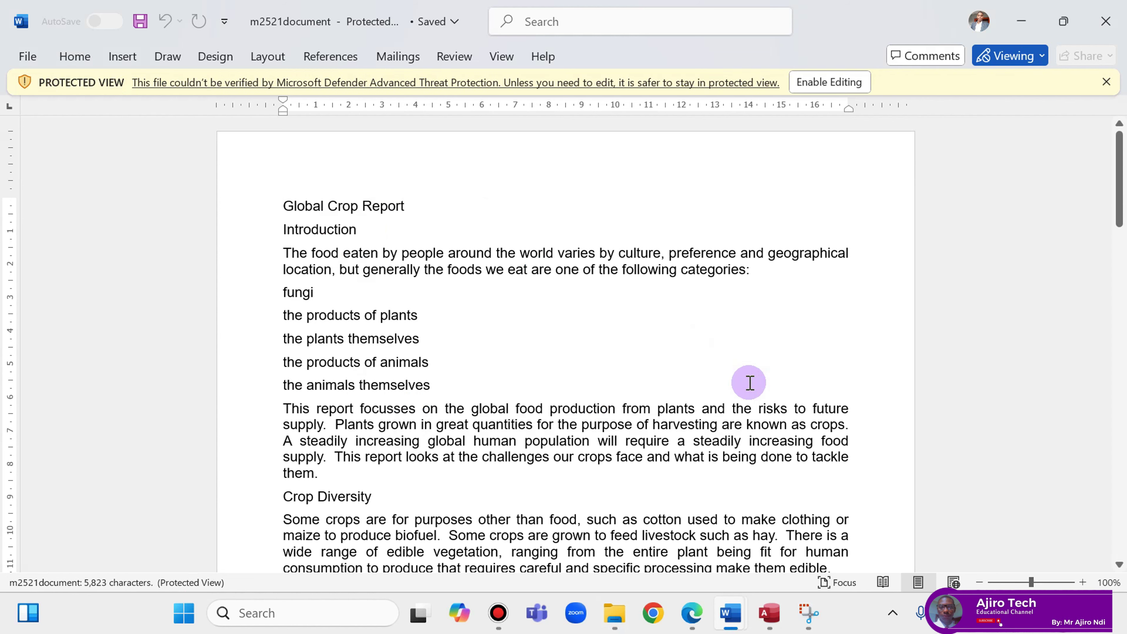
pyautogui.click(844, 83)
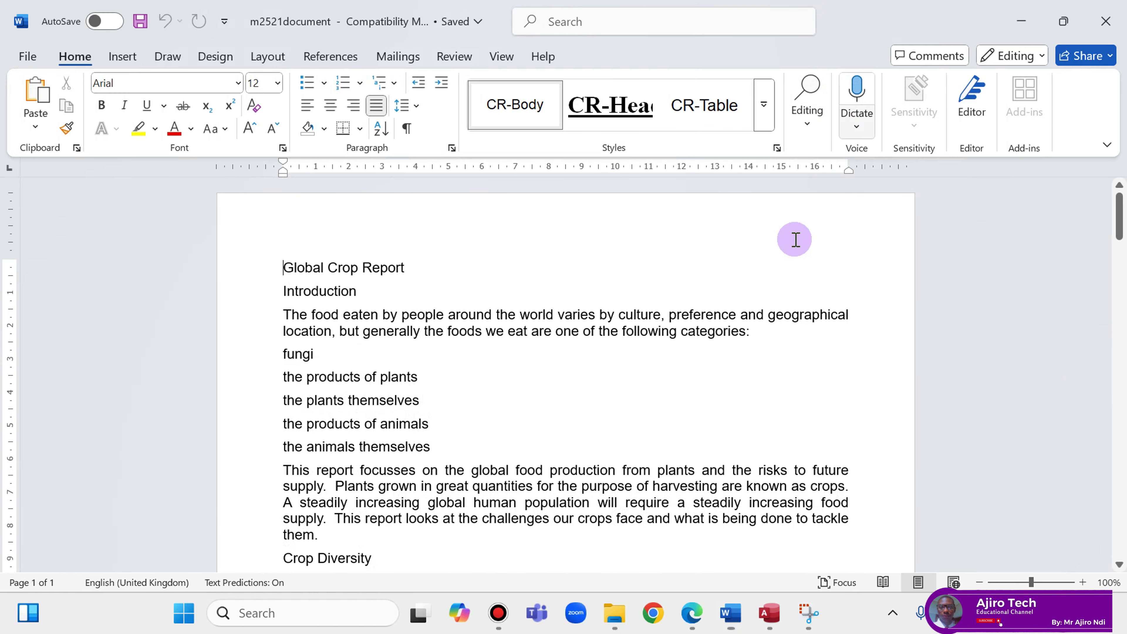
pyautogui.click(694, 624)
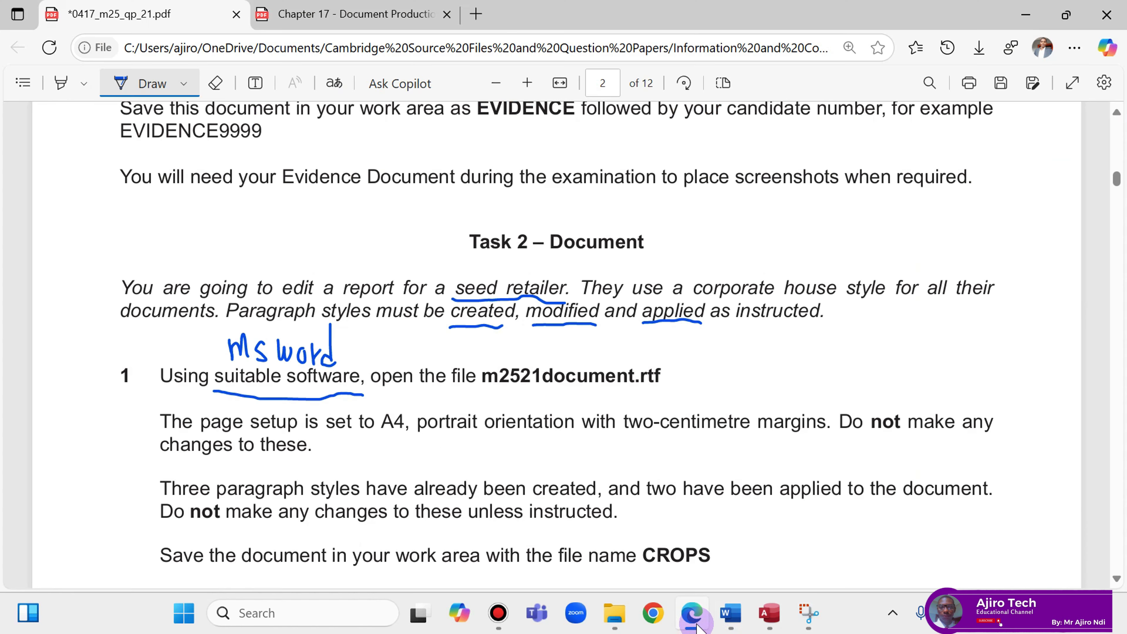
# Close the open Access window from the taskbar.
pyautogui.click(770, 617)
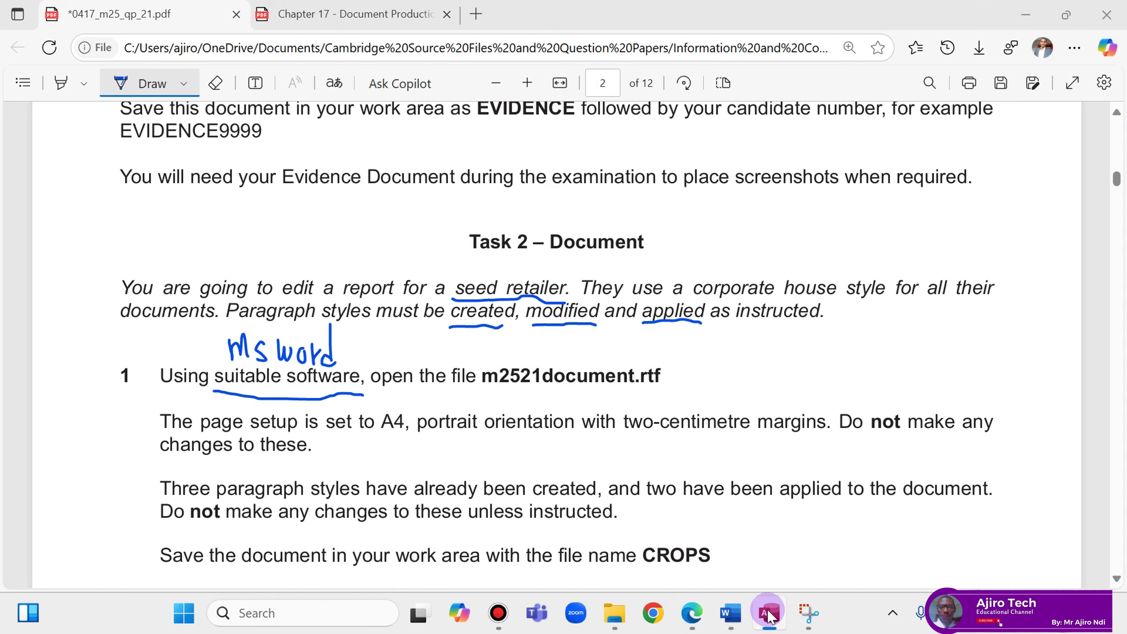
pyautogui.rightClick(770, 617)
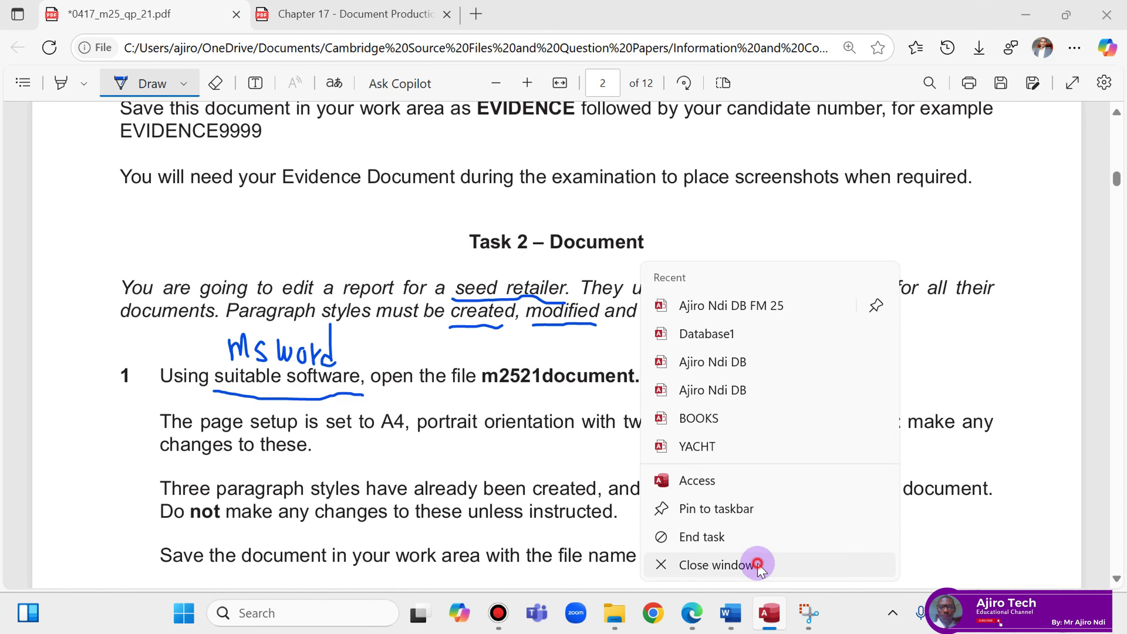
pyautogui.click(754, 564)
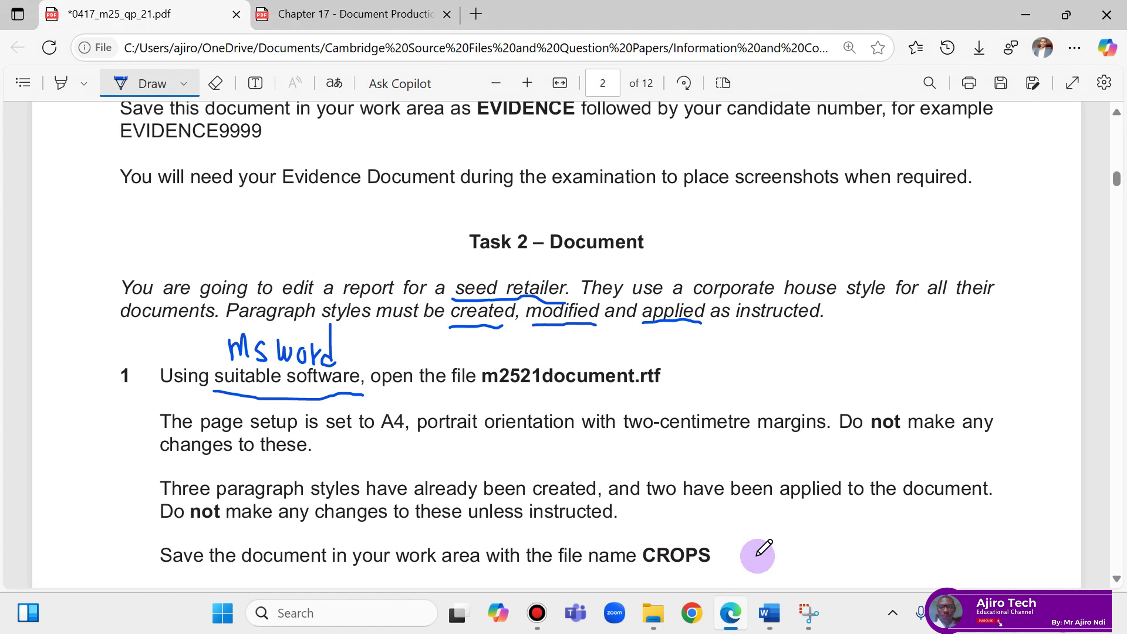
# Bring the m2521document report in Word to the front.
pyautogui.click(740, 617)
pyautogui.click(740, 617)
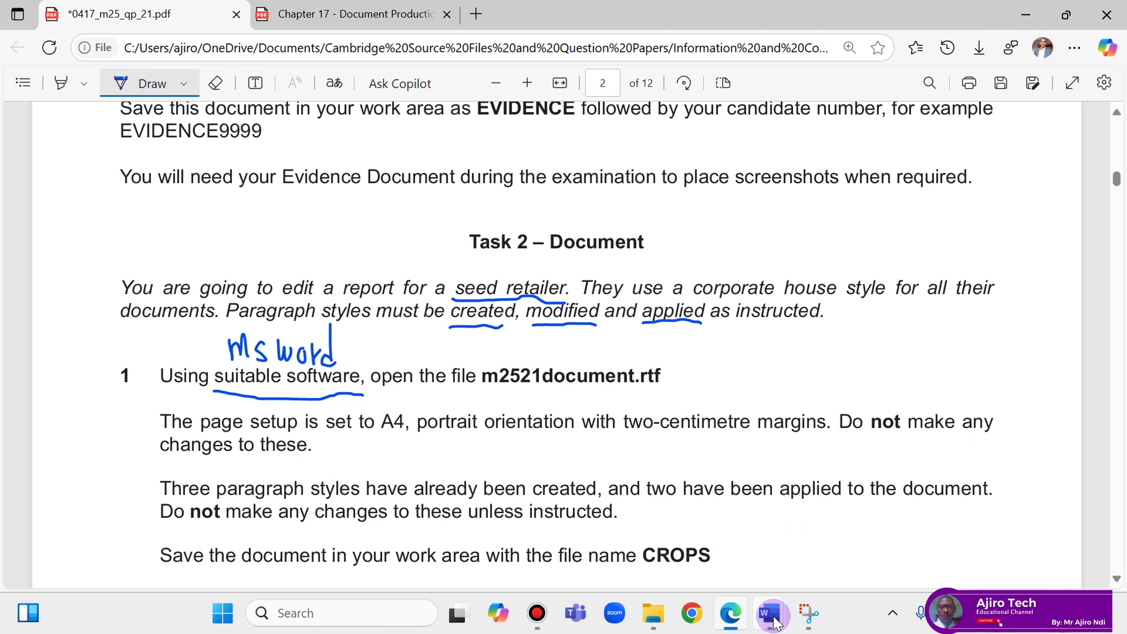
pyautogui.click(771, 613)
pyautogui.click(856, 515)
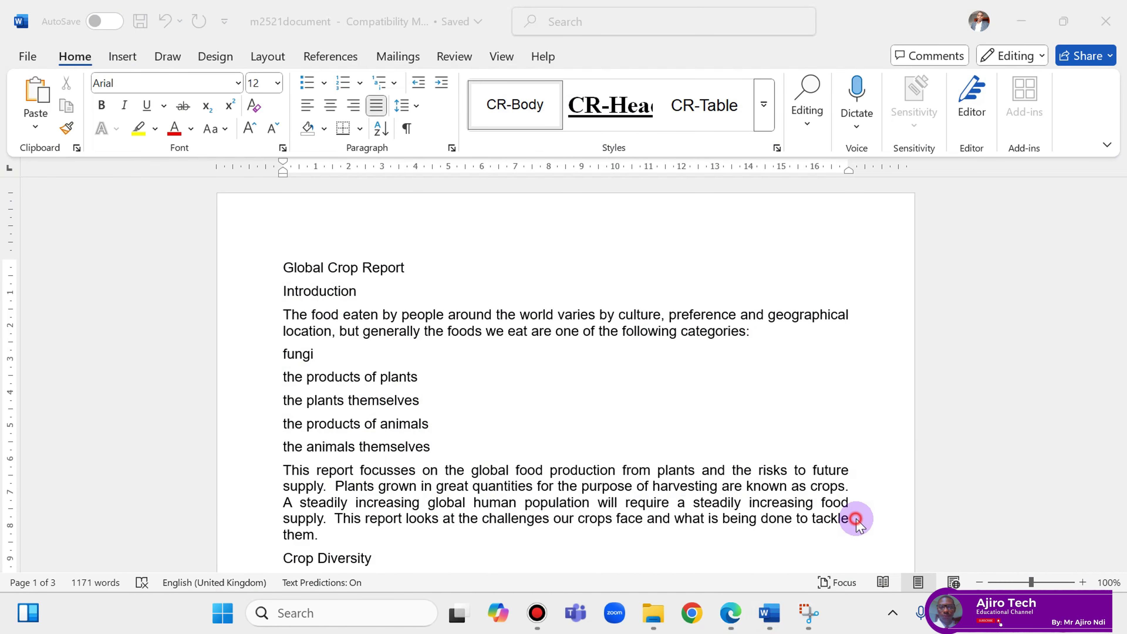
# Check the report's page setup: A4 portrait, 21 × 29.7 cm, 2 cm margins all round.
pyautogui.click(272, 55)
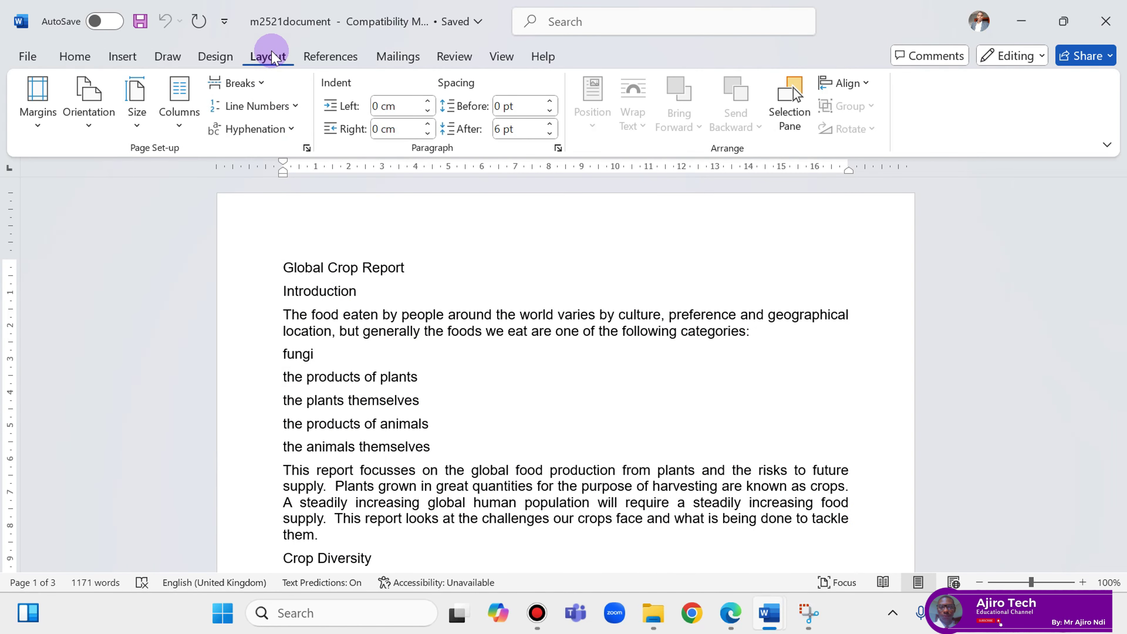
pyautogui.click(307, 148)
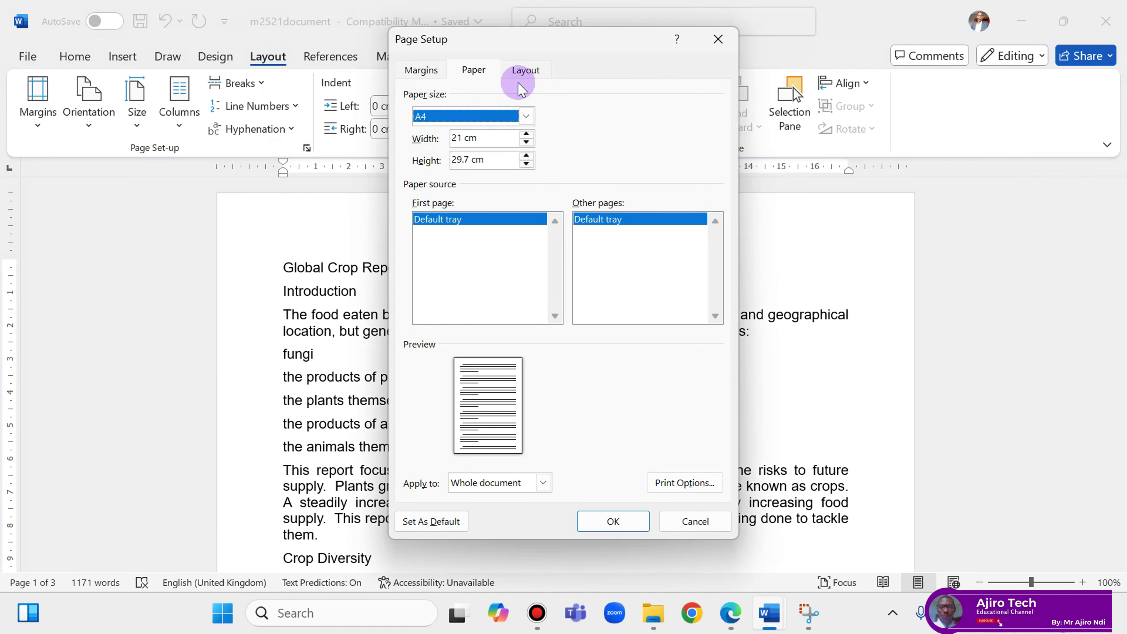
pyautogui.click(415, 70)
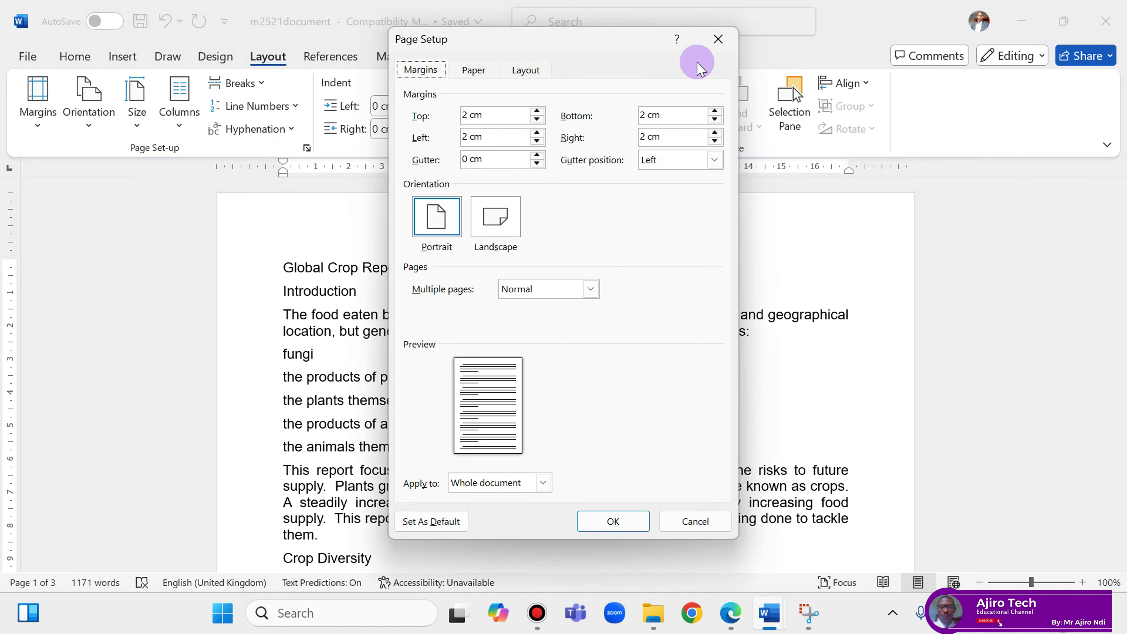
pyautogui.click(717, 39)
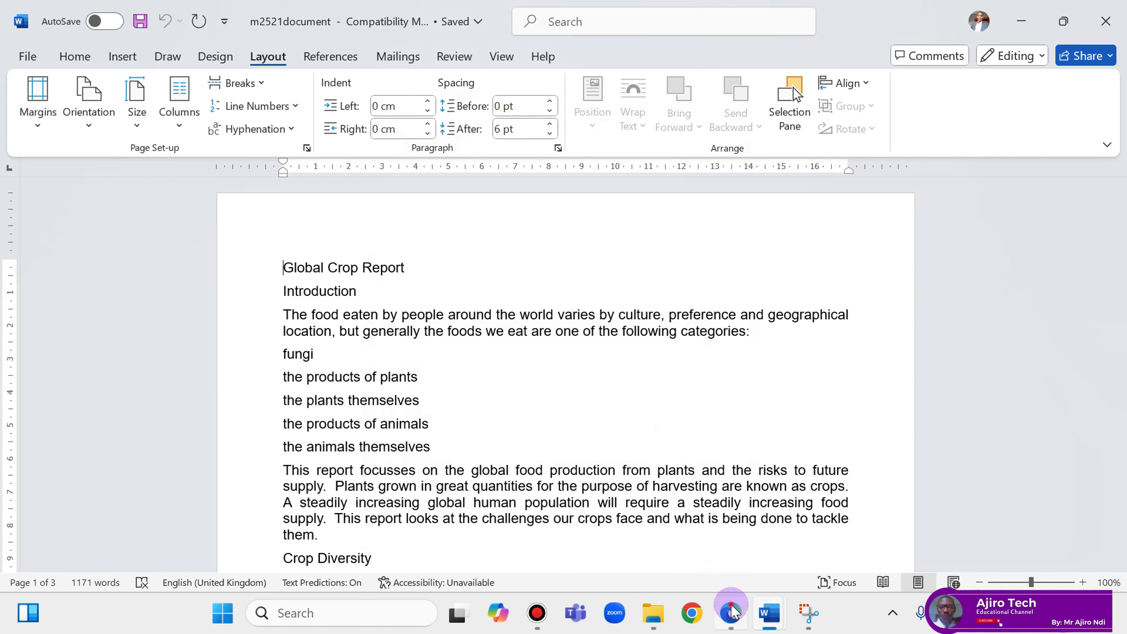
# Glance at the question paper, then return to the report's Home formatting commands.
pyautogui.click(731, 613)
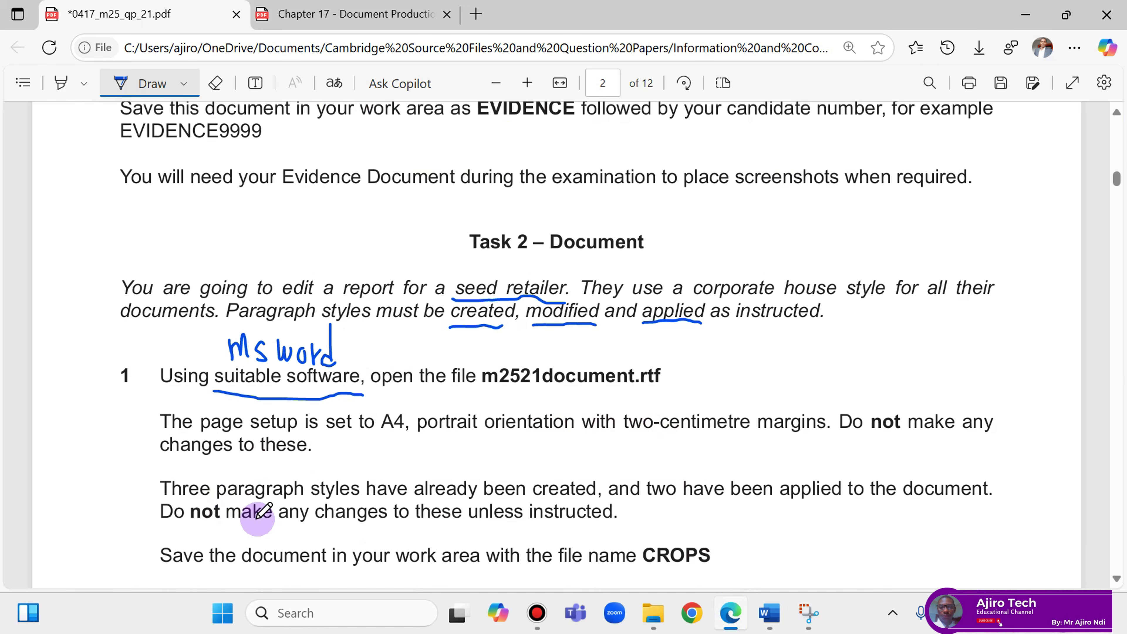
pyautogui.click(762, 617)
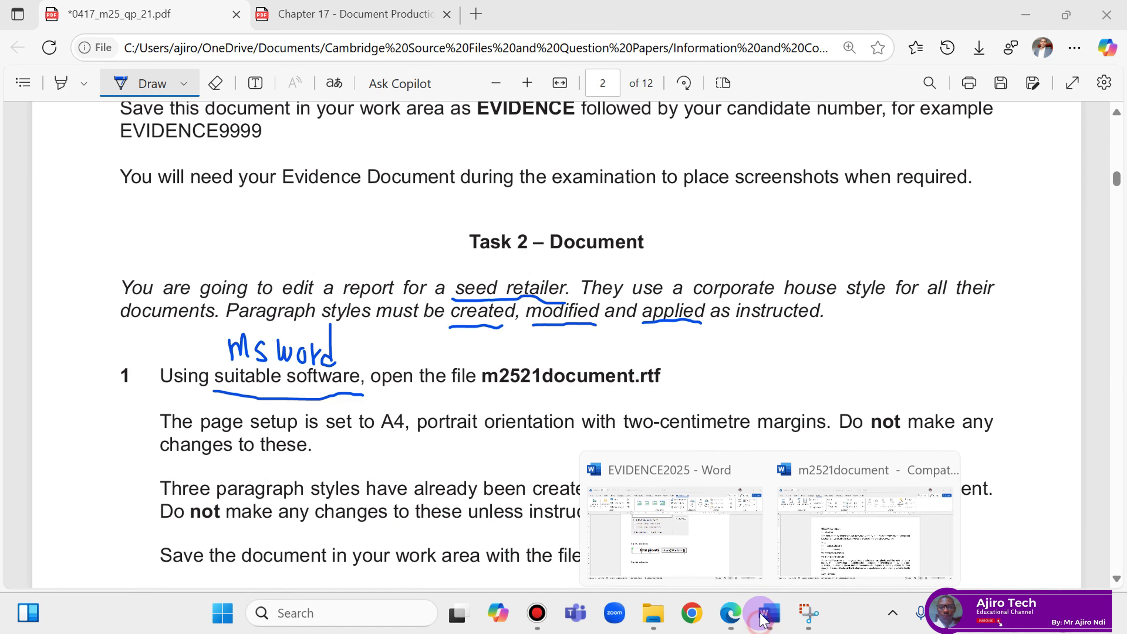
pyautogui.click(823, 508)
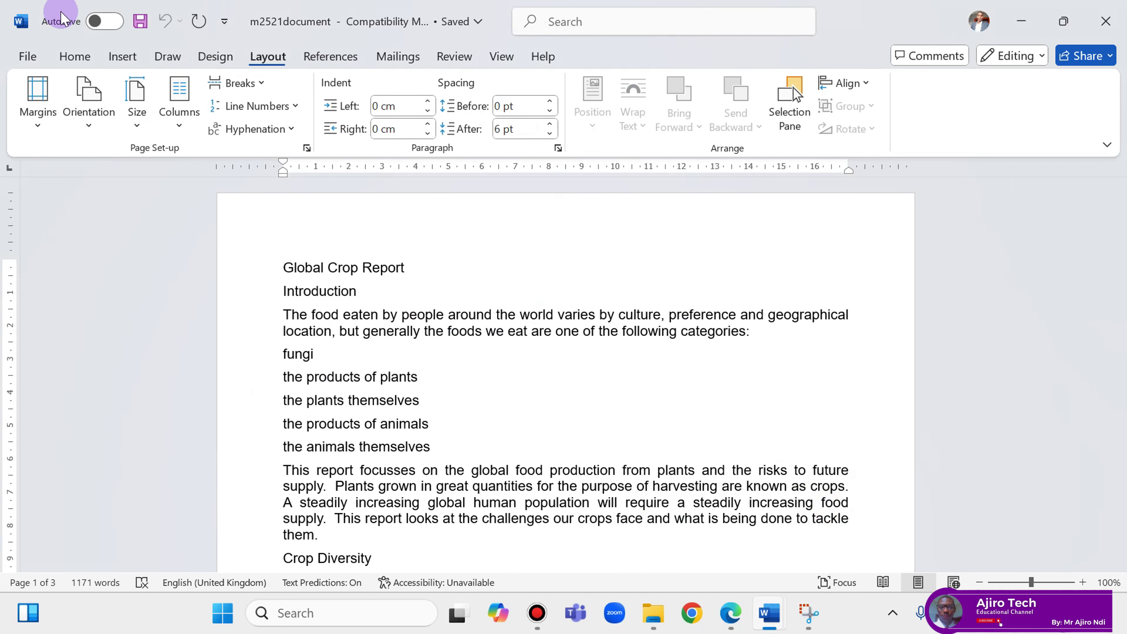
pyautogui.click(72, 56)
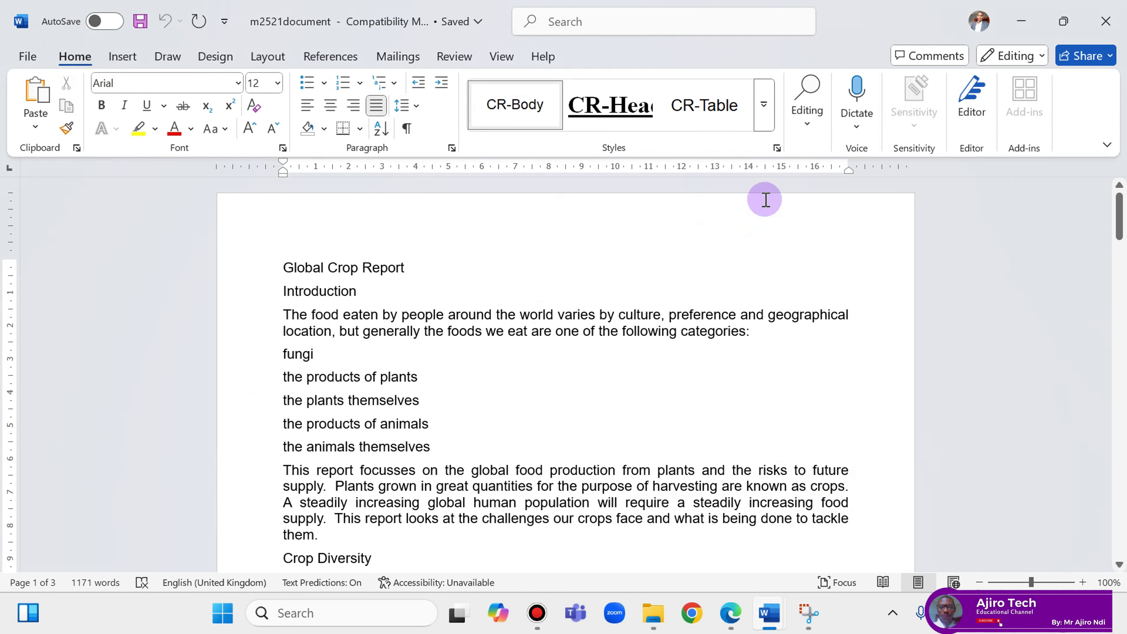
# Show the Styles pane and check which style the body paragraph uses.
pyautogui.click(777, 148)
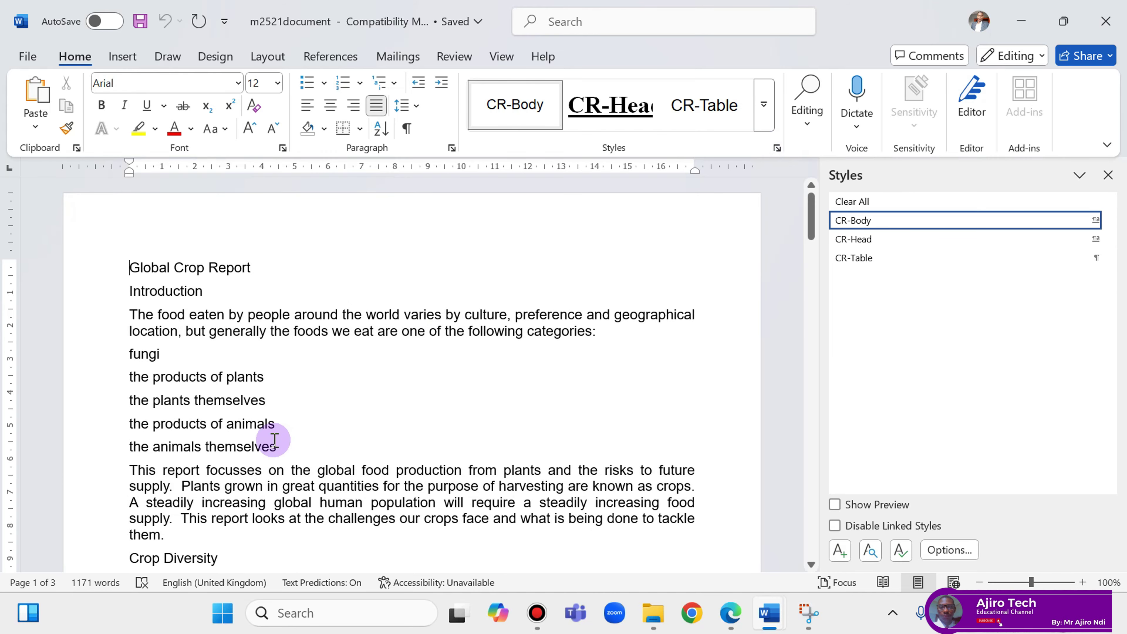
pyautogui.click(303, 487)
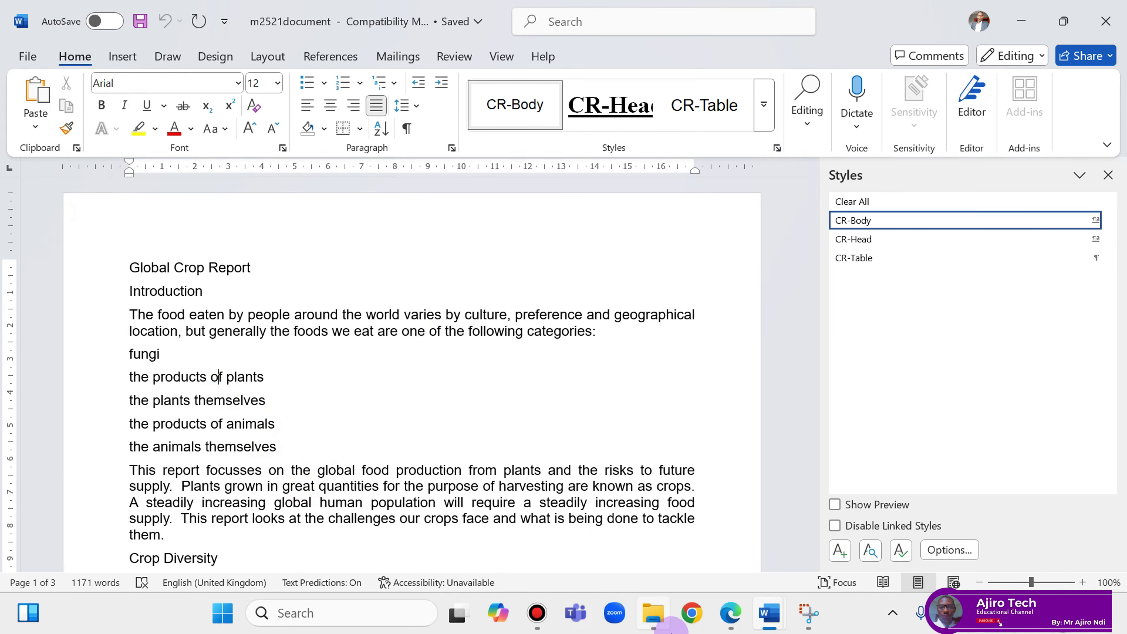
pyautogui.click(725, 614)
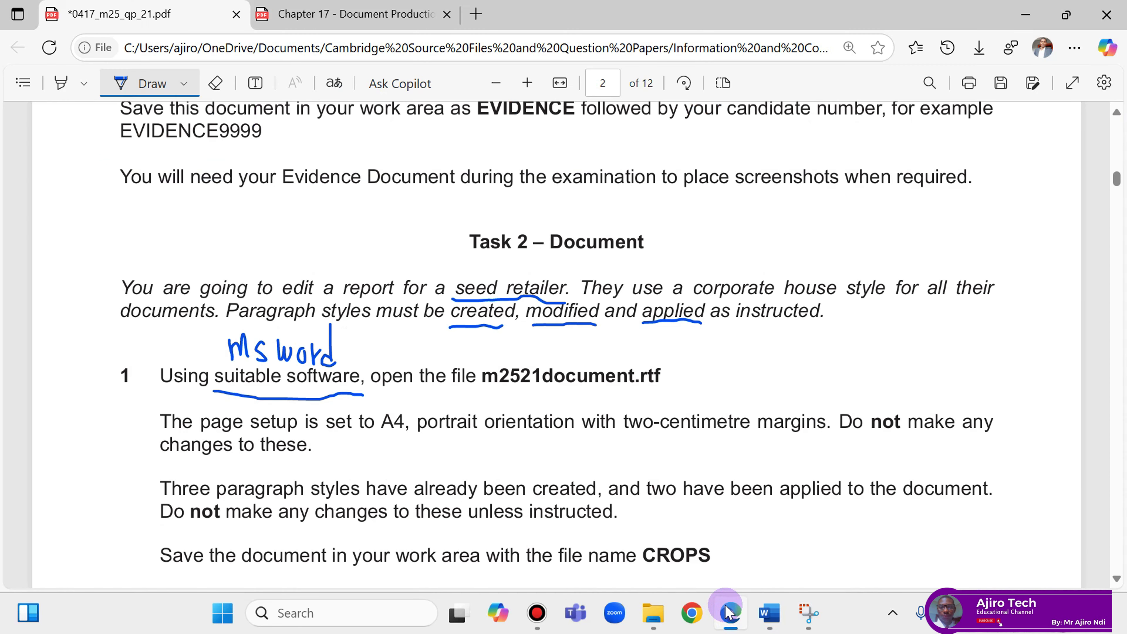
# Back in the report, check the crops table's style, then return to the exam paper.
pyautogui.click(727, 614)
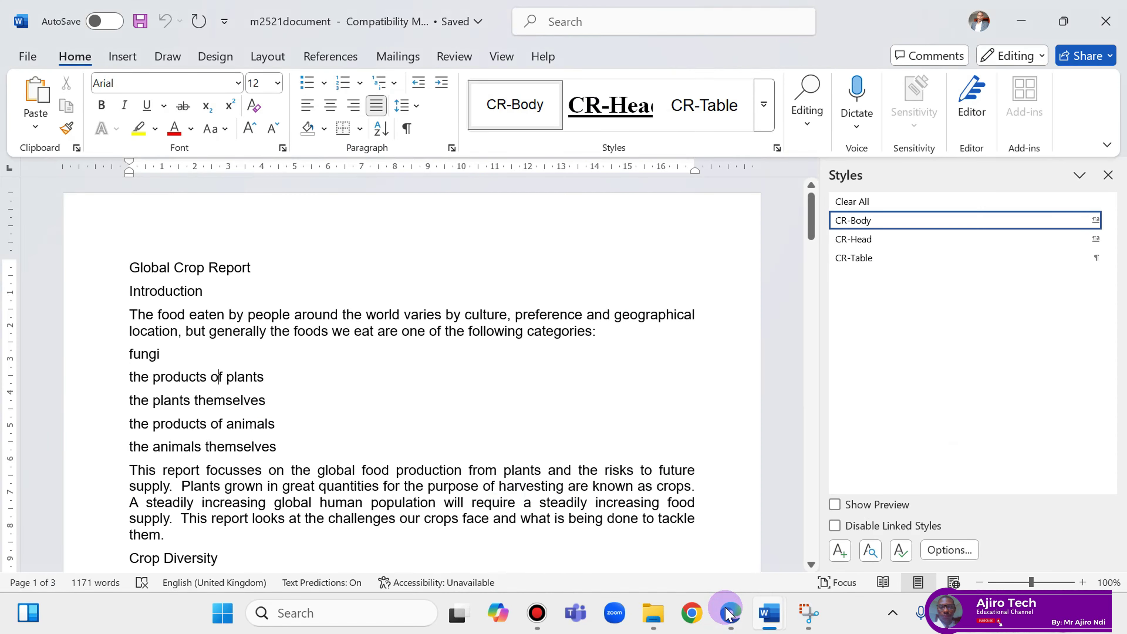
pyautogui.click(389, 406)
pyautogui.scroll(-3, 384, 395)
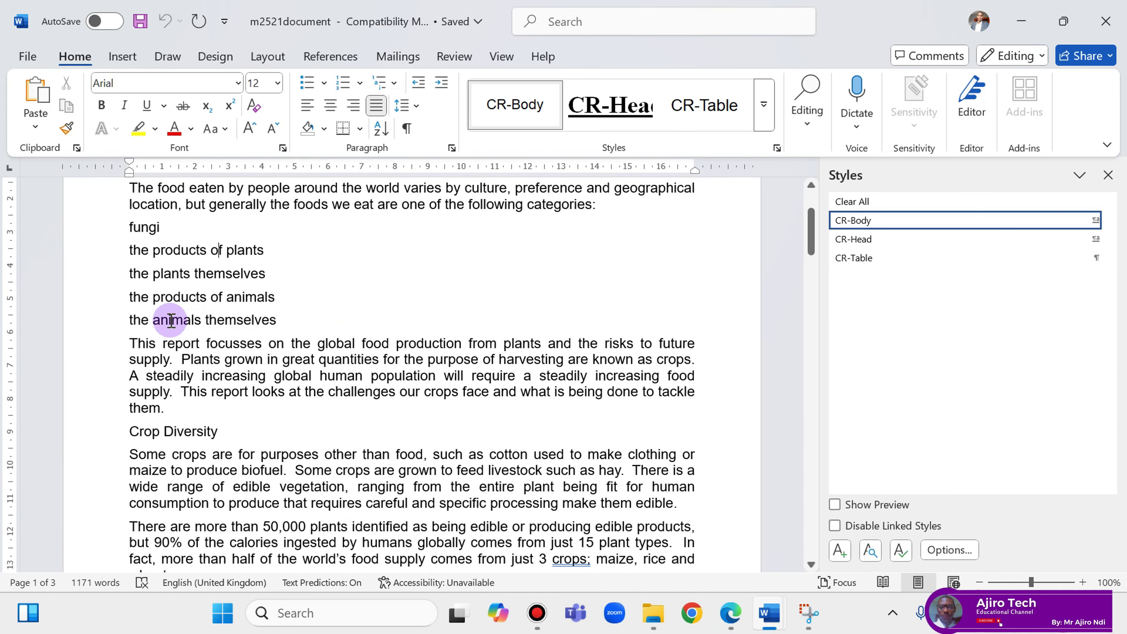
pyautogui.scroll(-7, 266, 377)
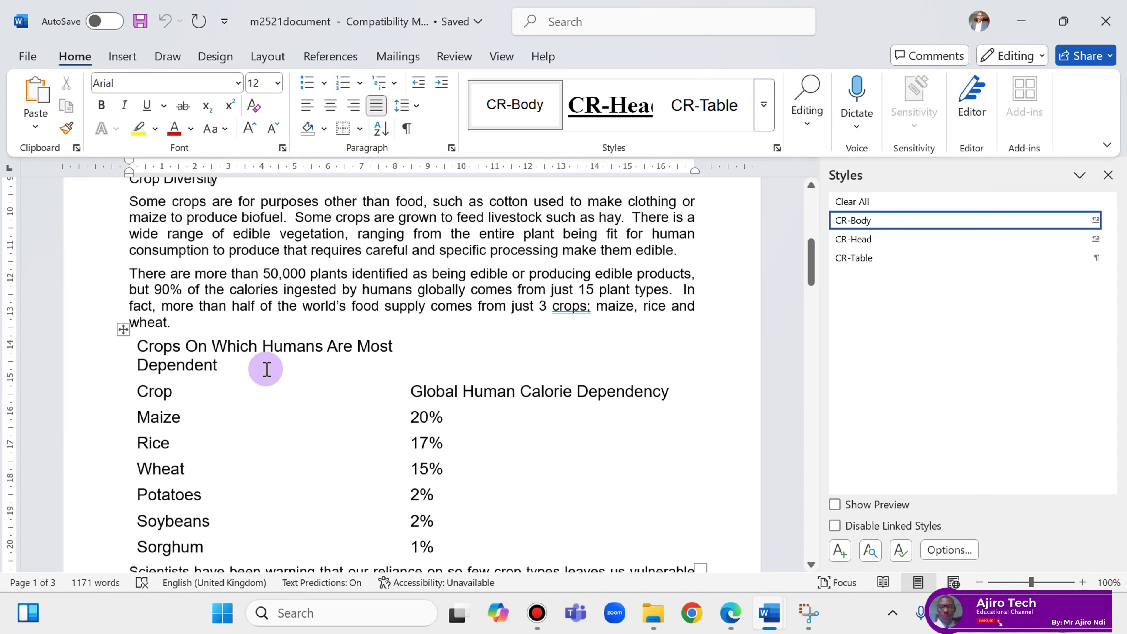
pyautogui.click(190, 377)
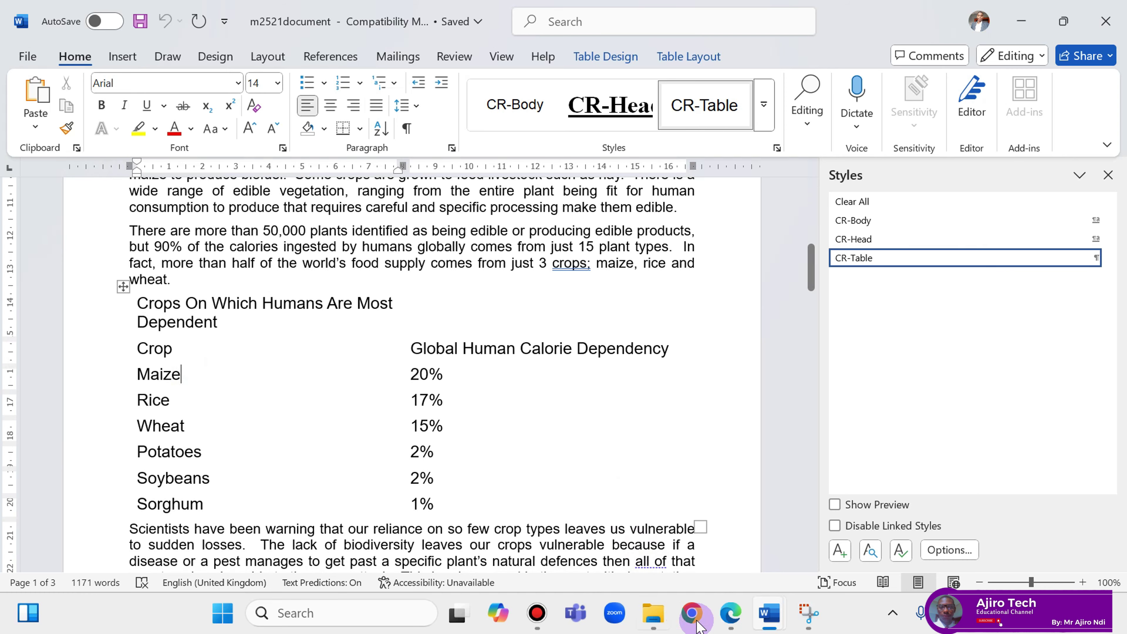
pyautogui.click(730, 613)
pyautogui.click(725, 610)
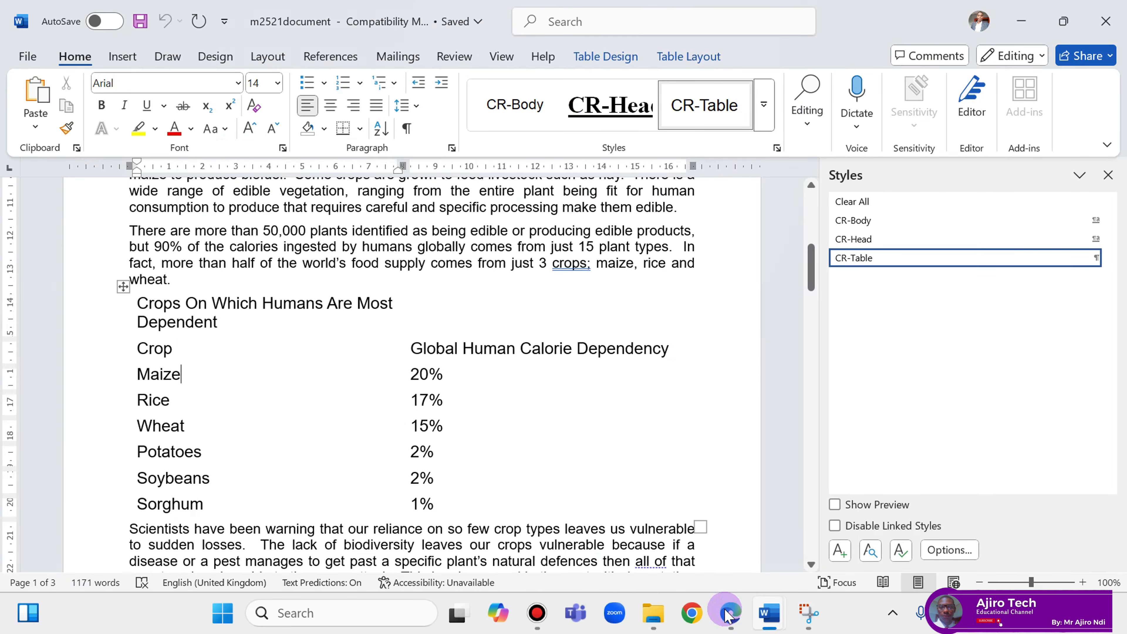
pyautogui.click(724, 610)
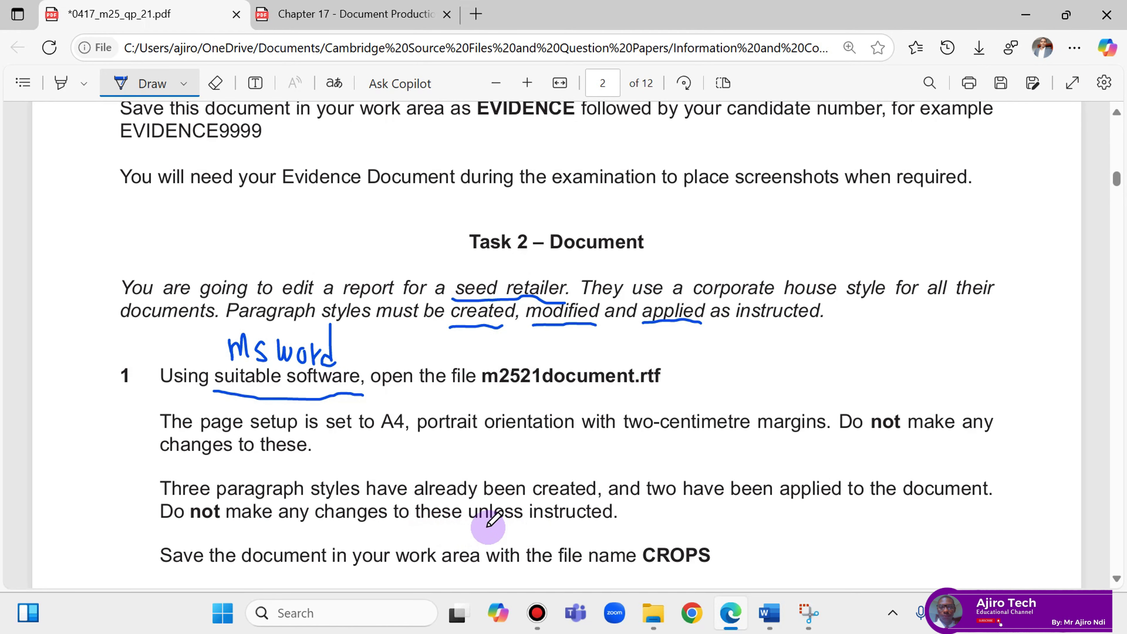
# With Draw off, copy the file name CROPS from the exam paper and return to the report.
pyautogui.scroll(-3, 488, 526)
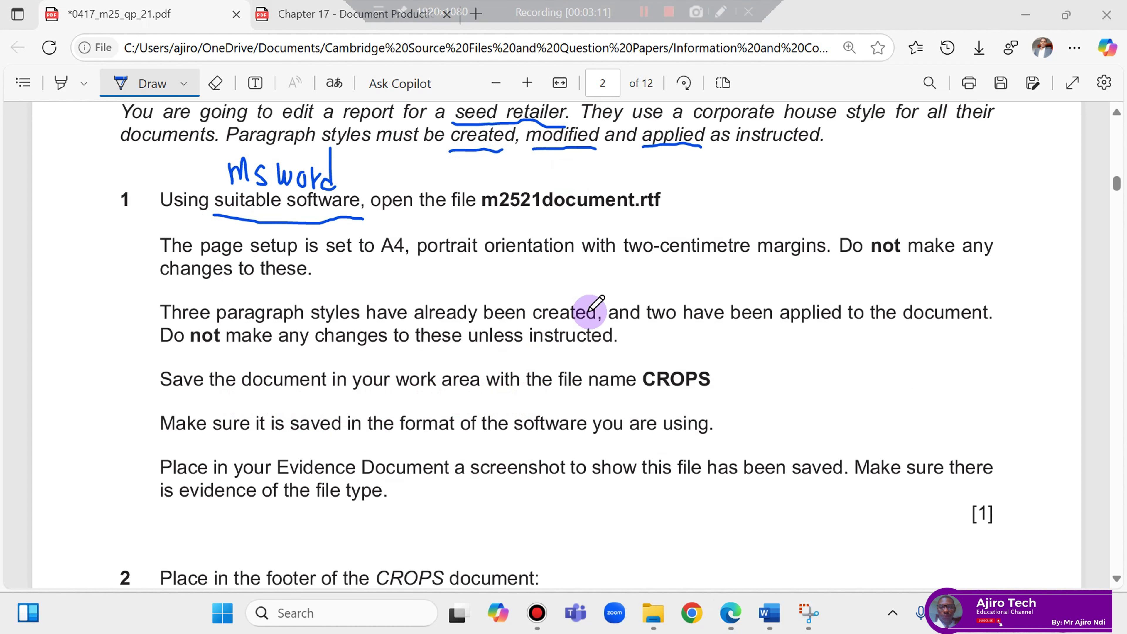
pyautogui.click(119, 83)
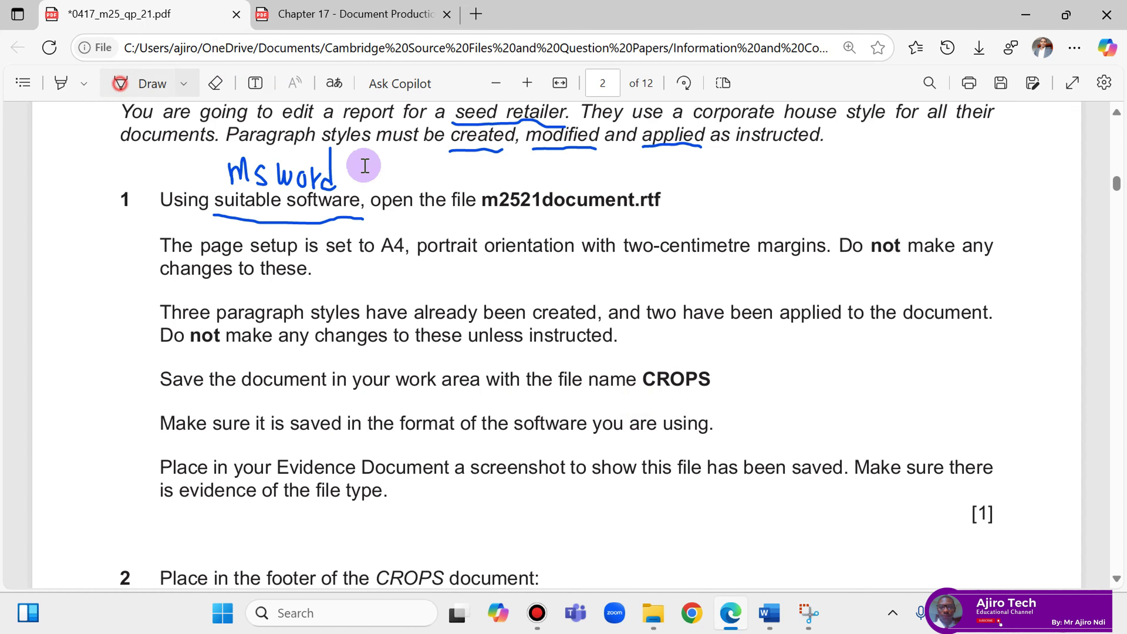
pyautogui.moveTo(646, 377); pyautogui.dragTo(715, 380)
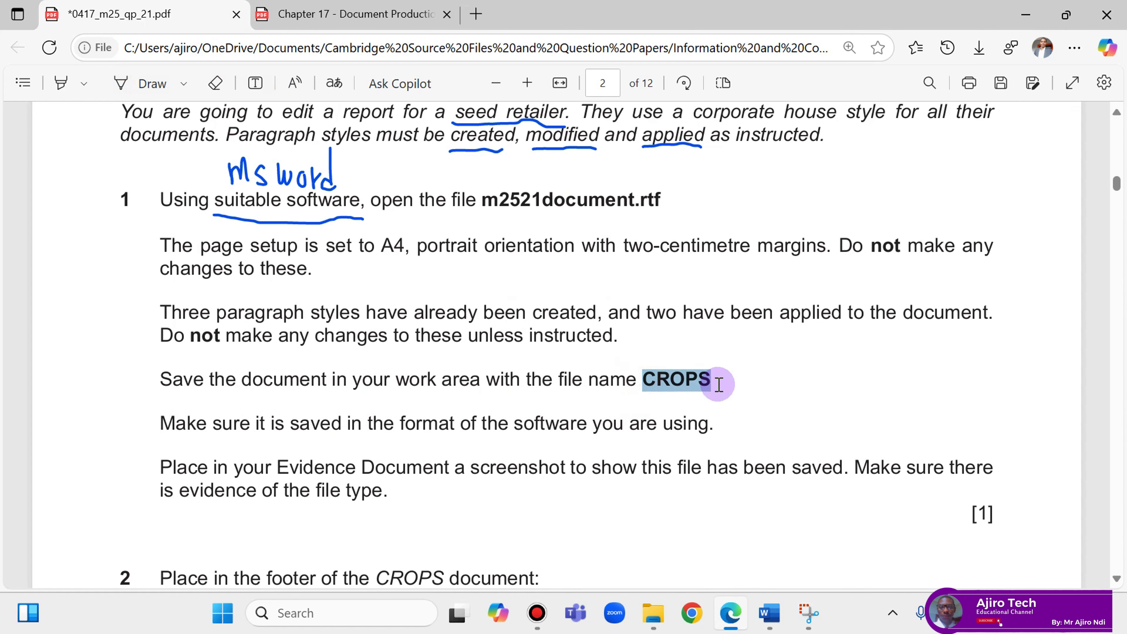
pyautogui.click(747, 232)
pyautogui.moveTo(784, 614)
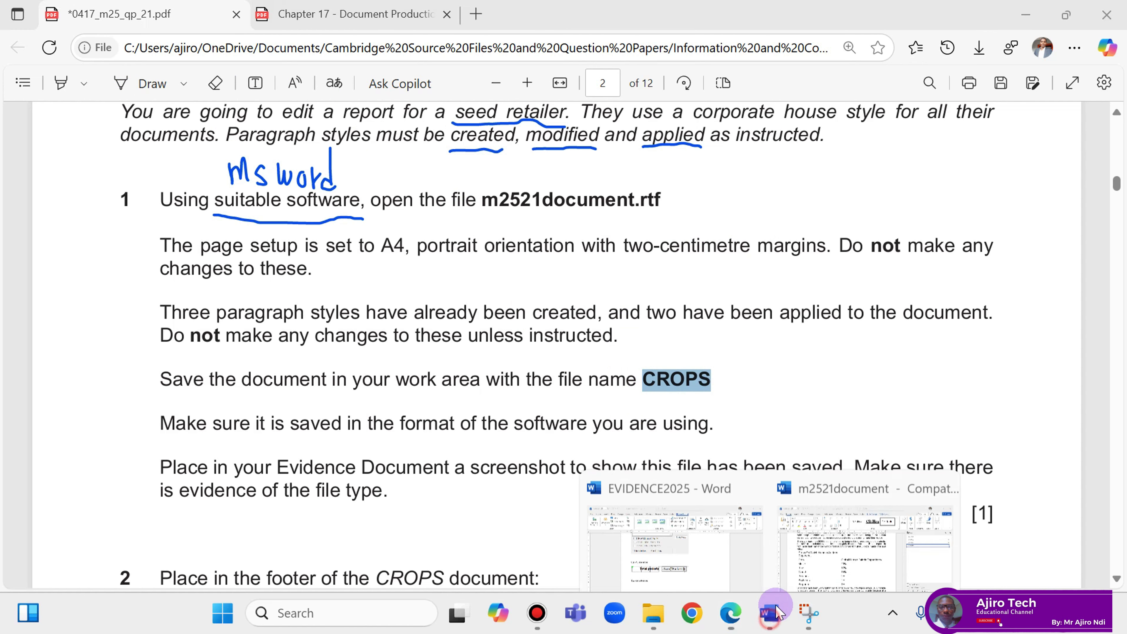
pyautogui.click(855, 510)
# Close the Styles pane and start Save As with CROPS pasted as the file name.
pyautogui.click(1108, 175)
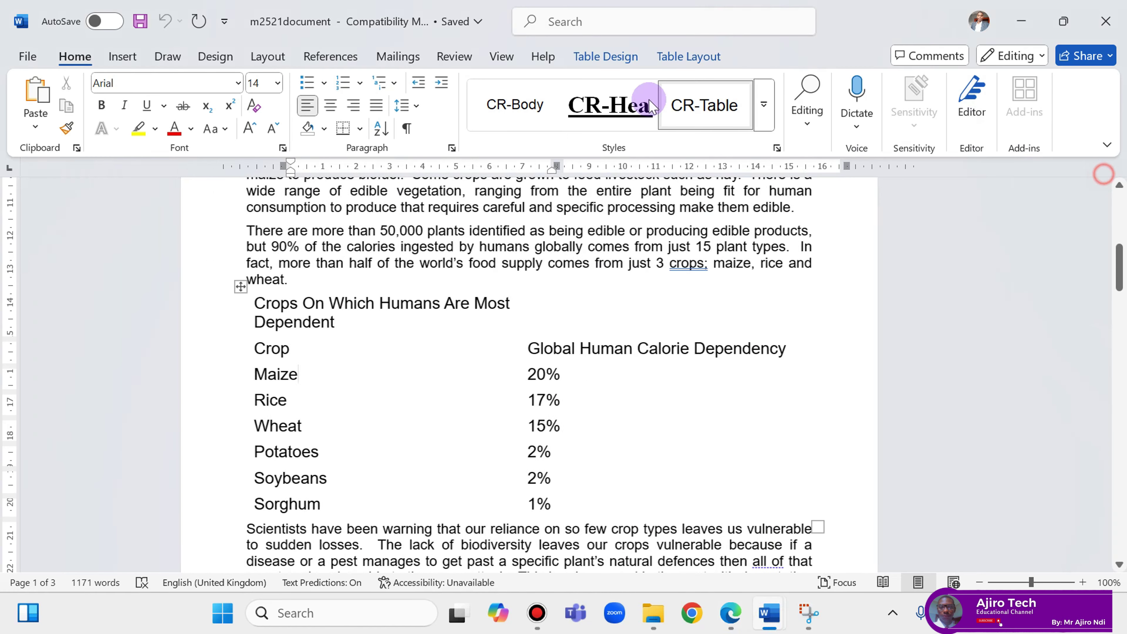
pyautogui.click(56, 329)
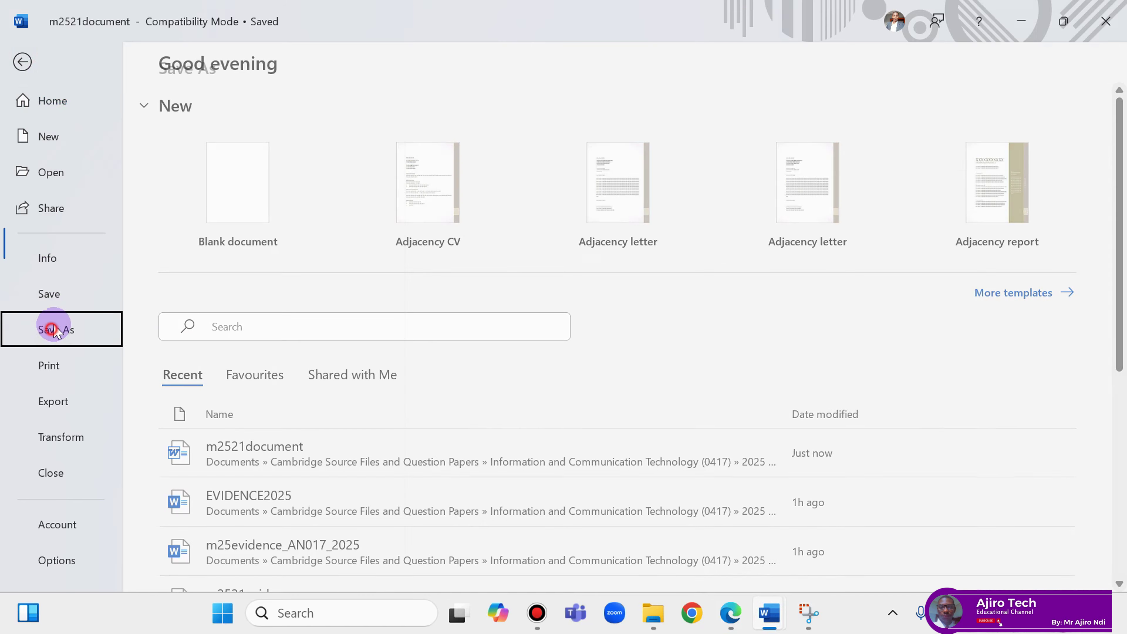
pyautogui.click(259, 420)
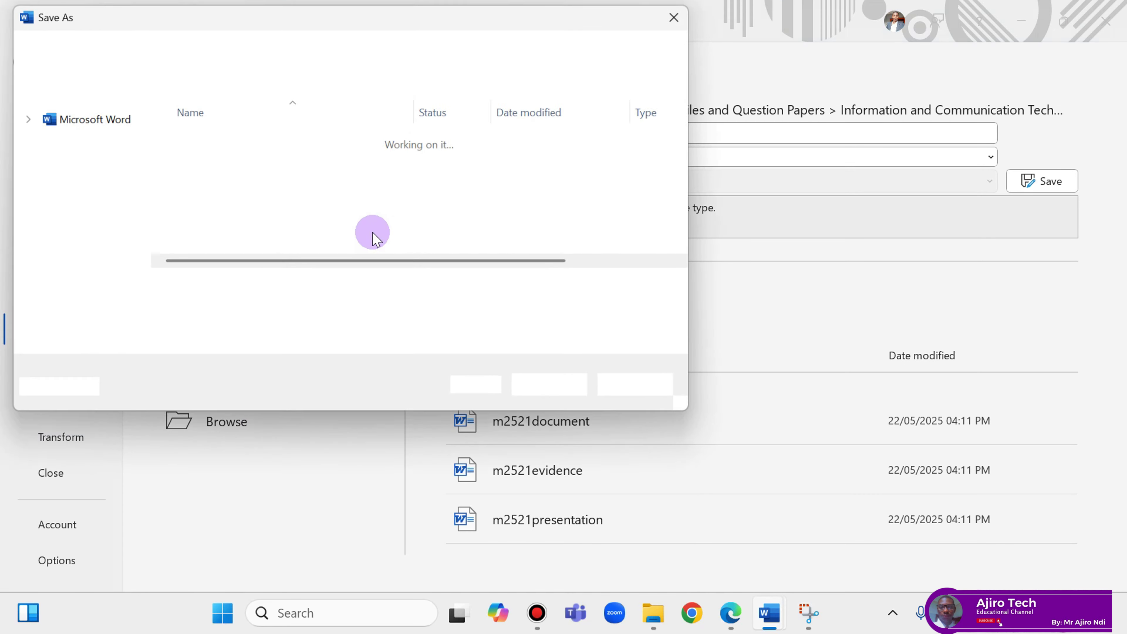
pyautogui.rightClick(161, 288)
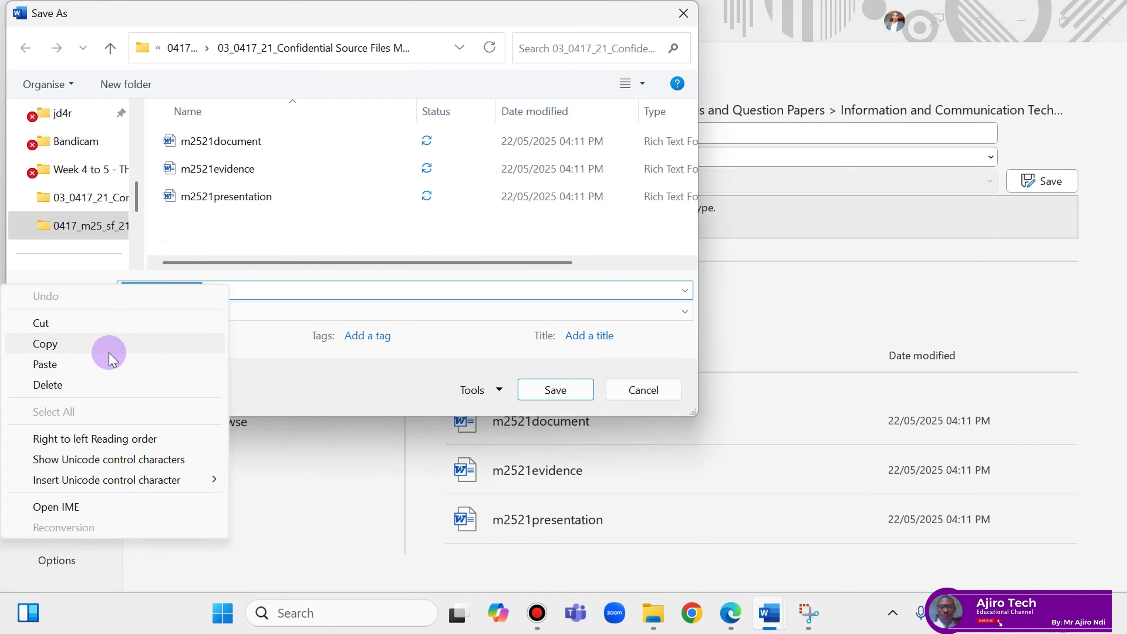
pyautogui.click(115, 365)
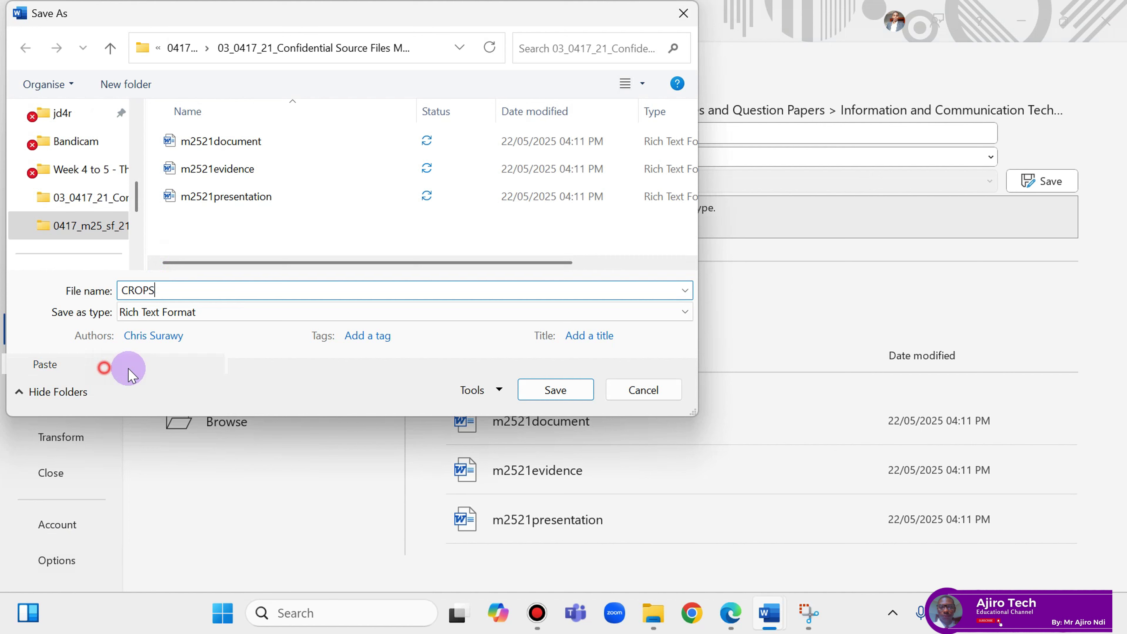
# After rechecking the exam instructions, set the save format to Word Document.
pyautogui.click(729, 624)
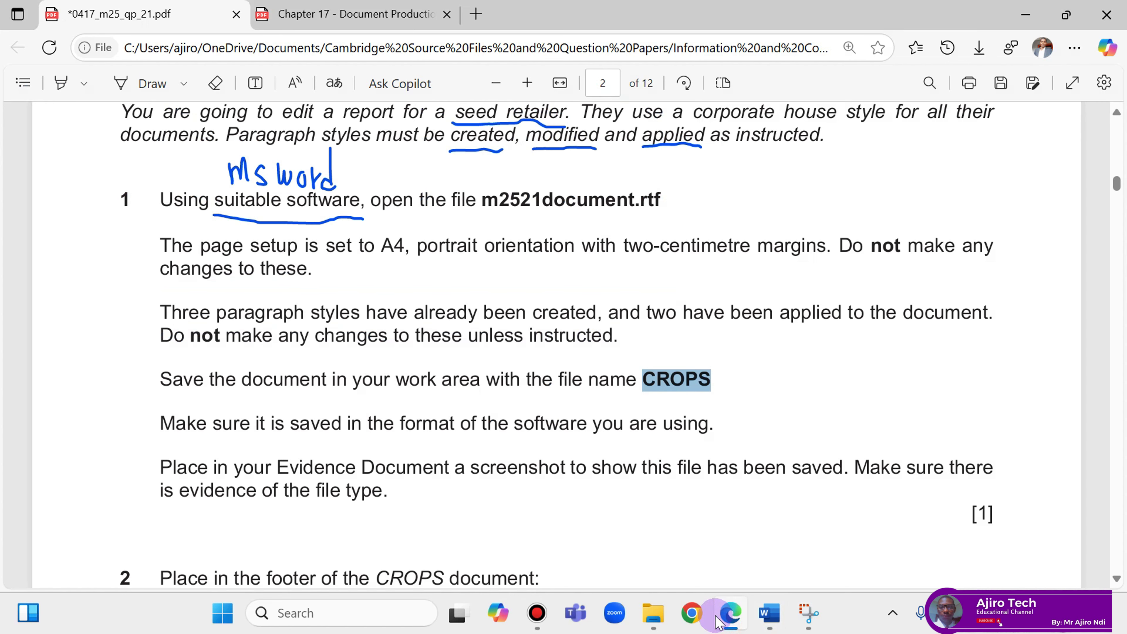
pyautogui.click(134, 94)
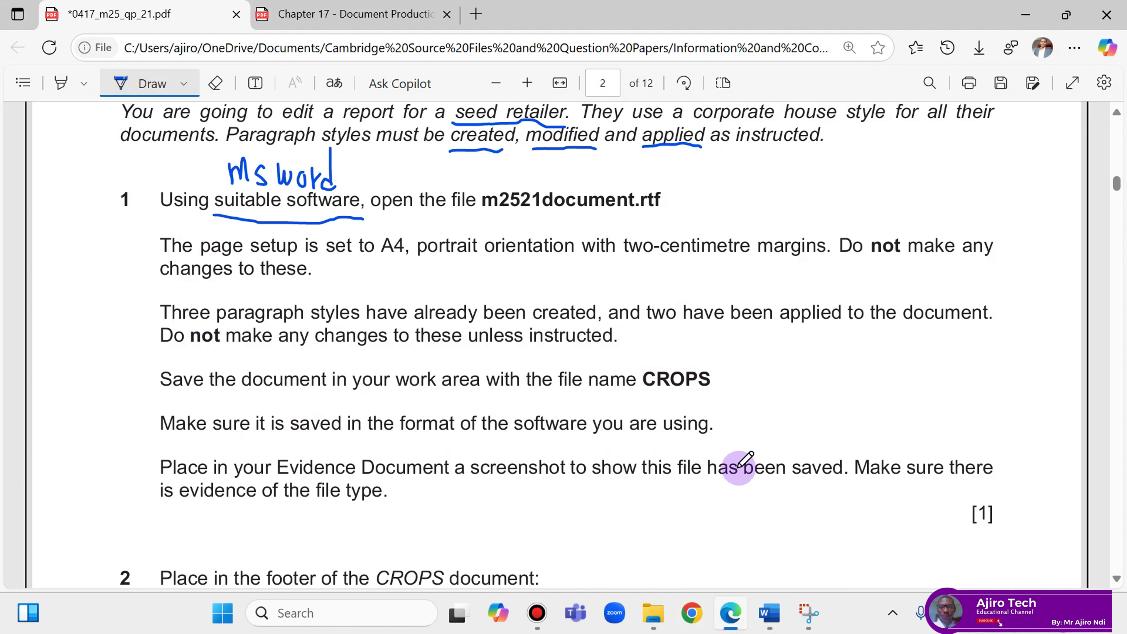
pyautogui.moveTo(770, 612)
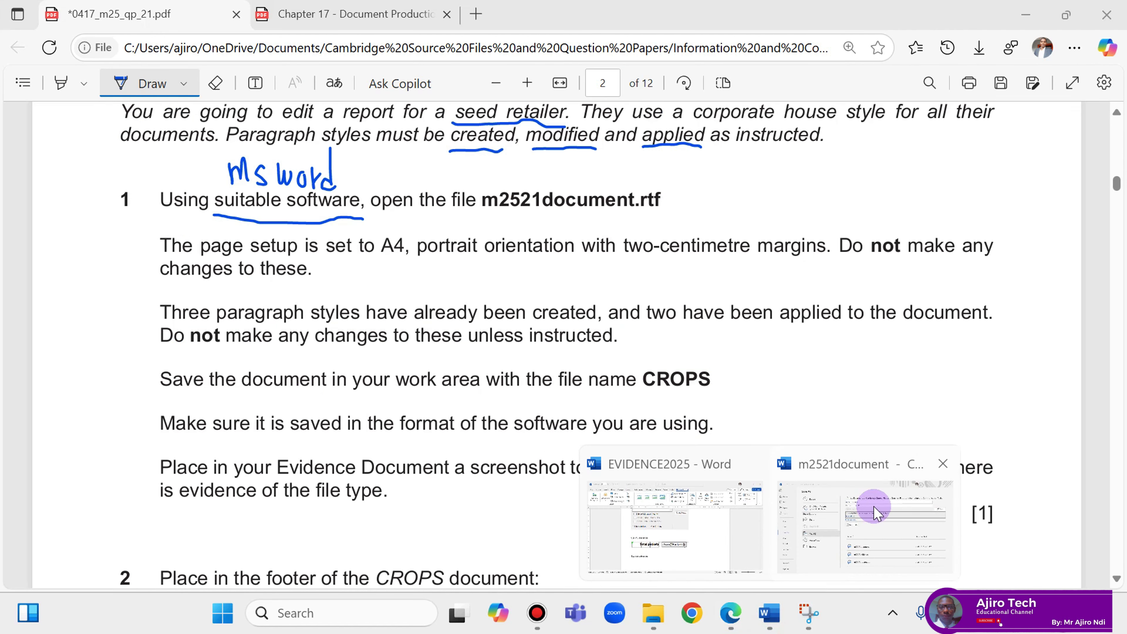
pyautogui.click(873, 506)
pyautogui.click(178, 310)
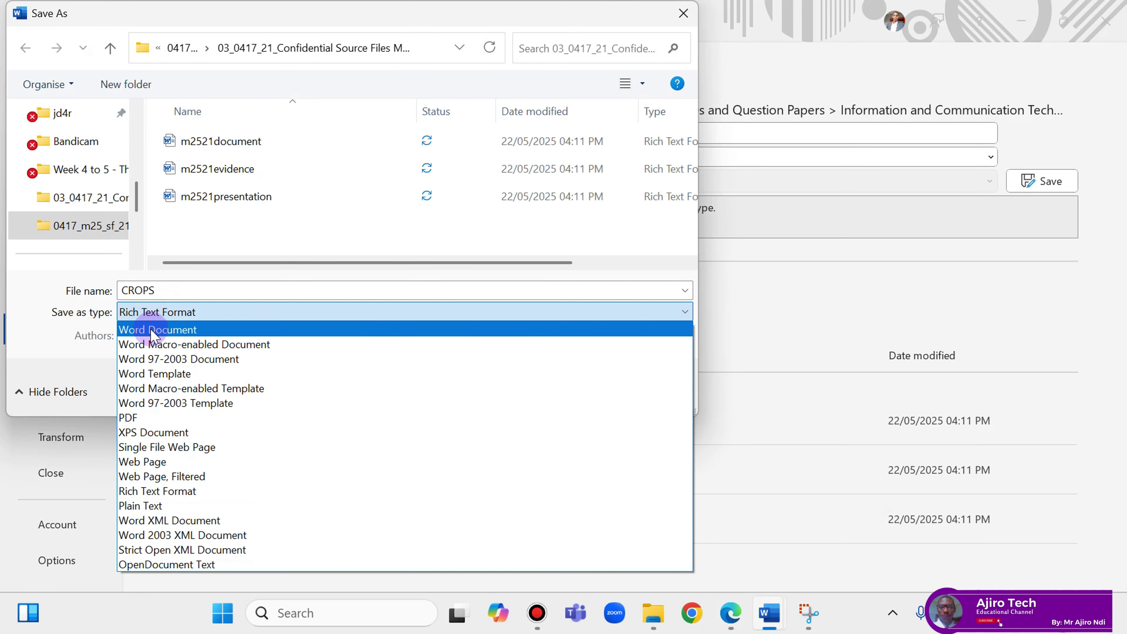
pyautogui.click(153, 330)
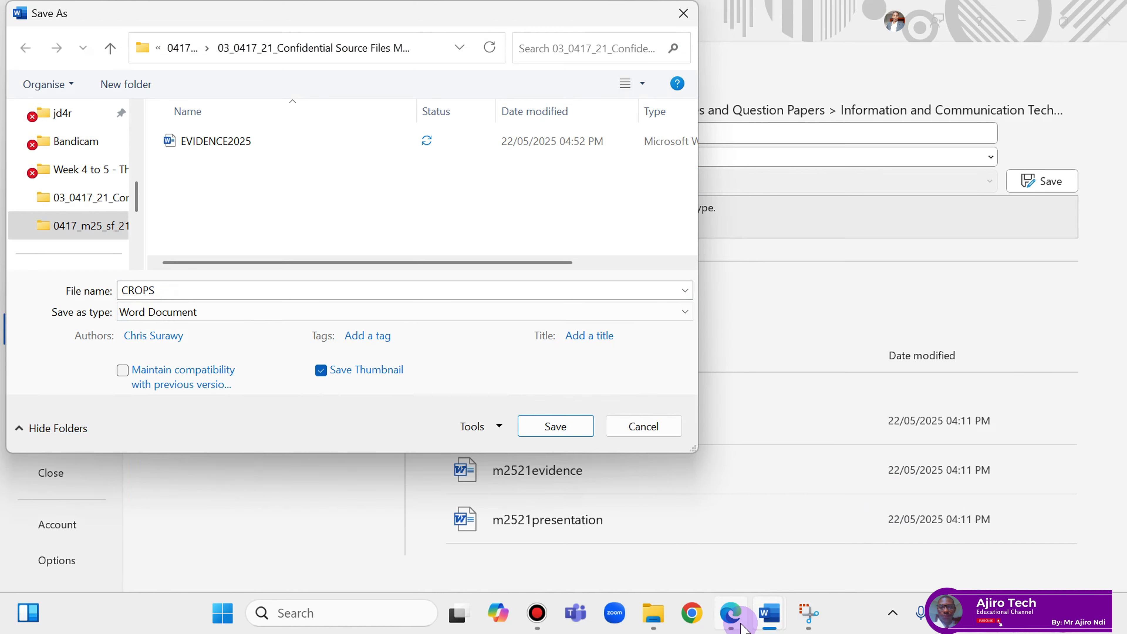
# Save the report as CROPS, accepting the upgrade to the newer Word format.
pyautogui.click(730, 614)
pyautogui.scroll(1, 504, 402)
pyautogui.scroll(-1, 496, 400)
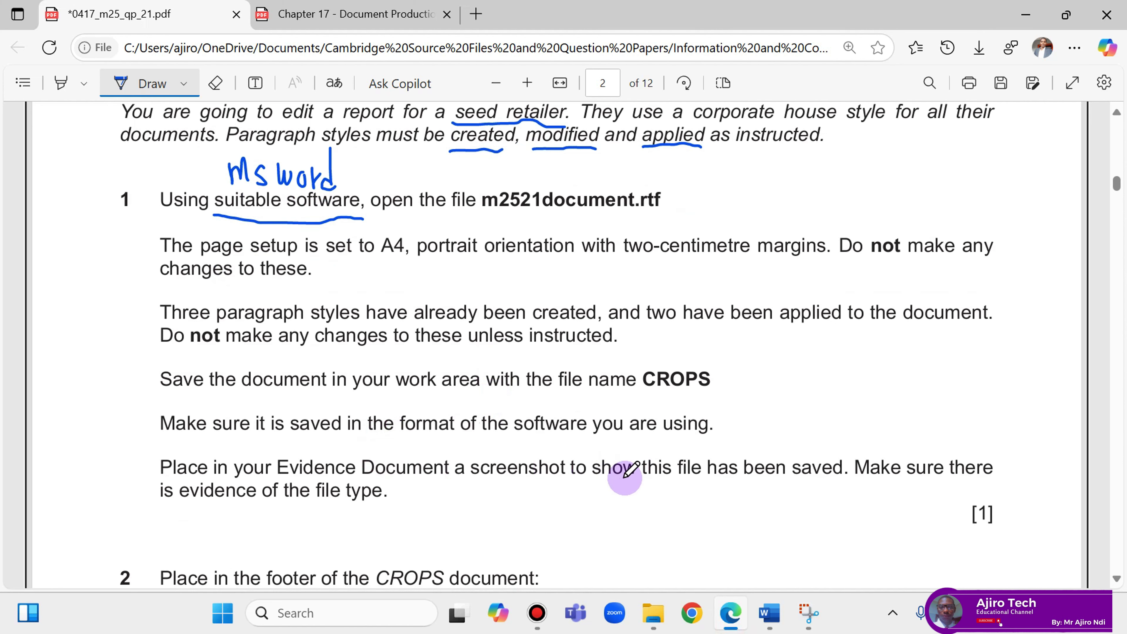
pyautogui.click(769, 612)
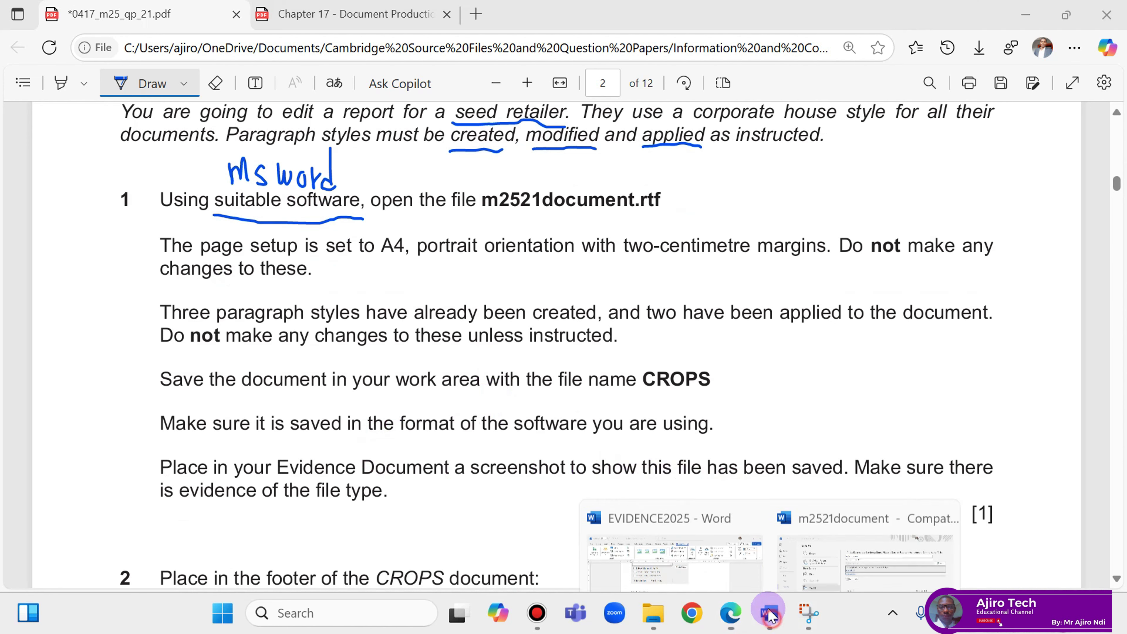
pyautogui.click(819, 513)
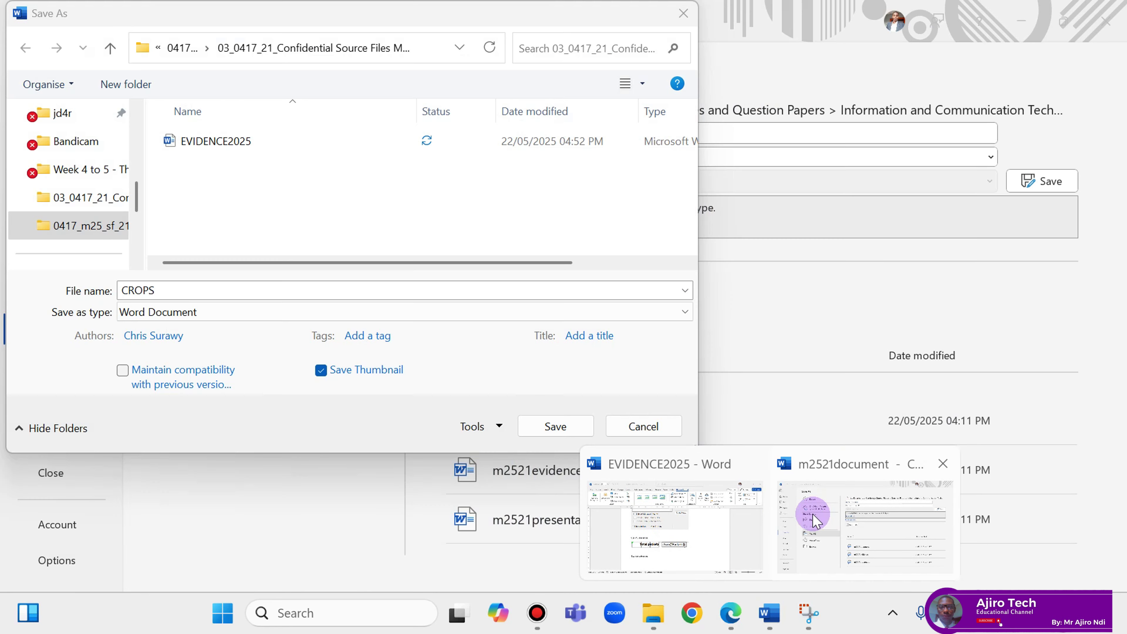
pyautogui.click(571, 426)
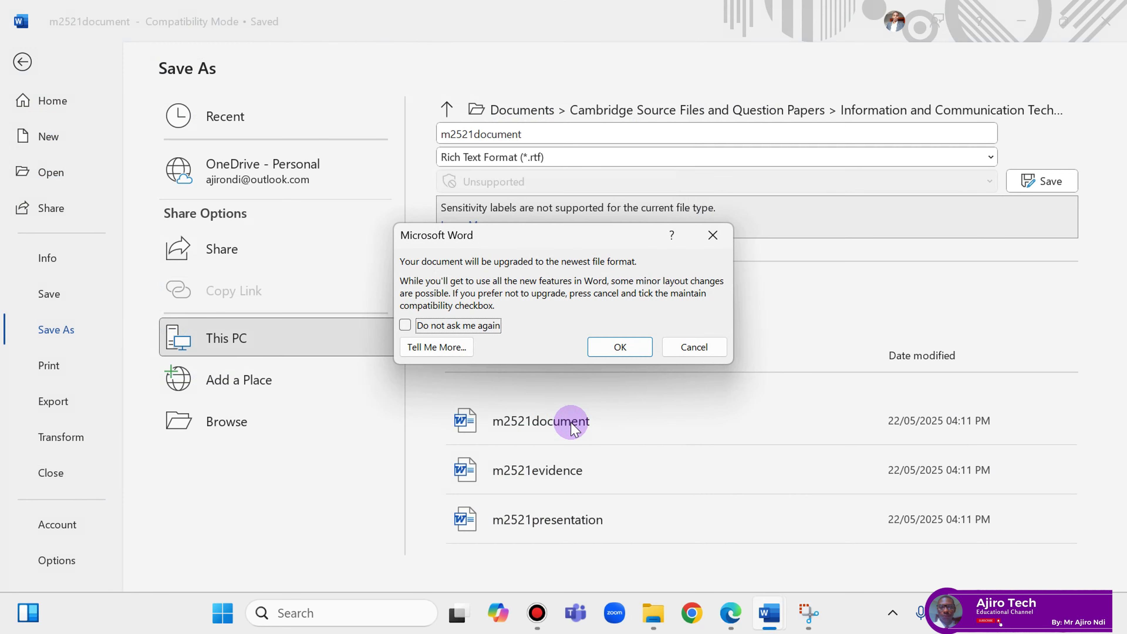
pyautogui.click(621, 351)
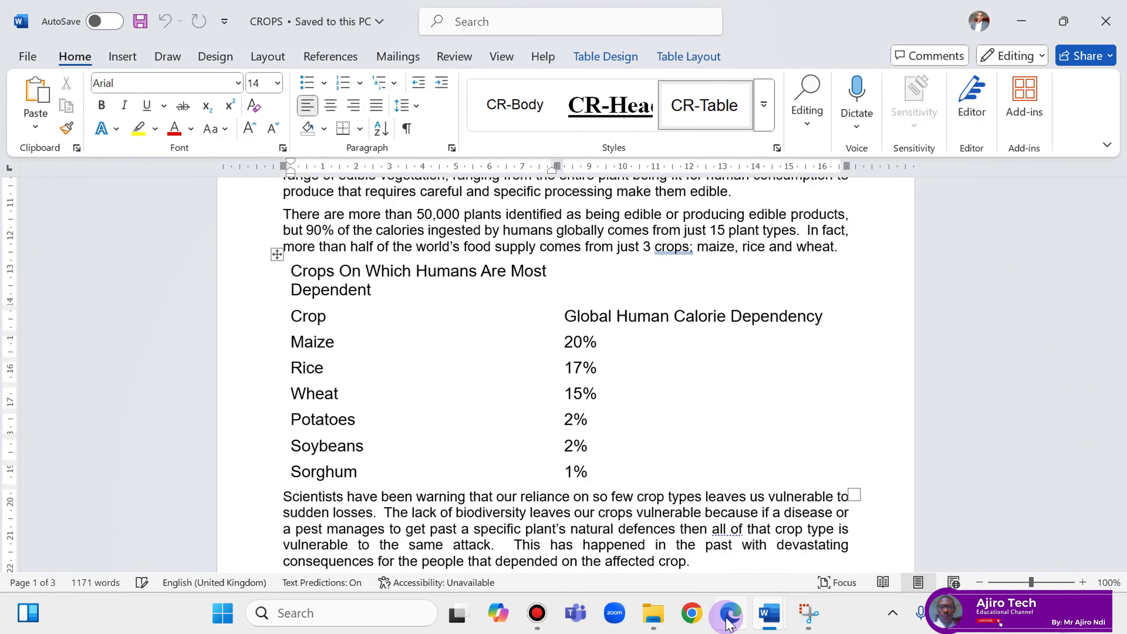
pyautogui.click(723, 573)
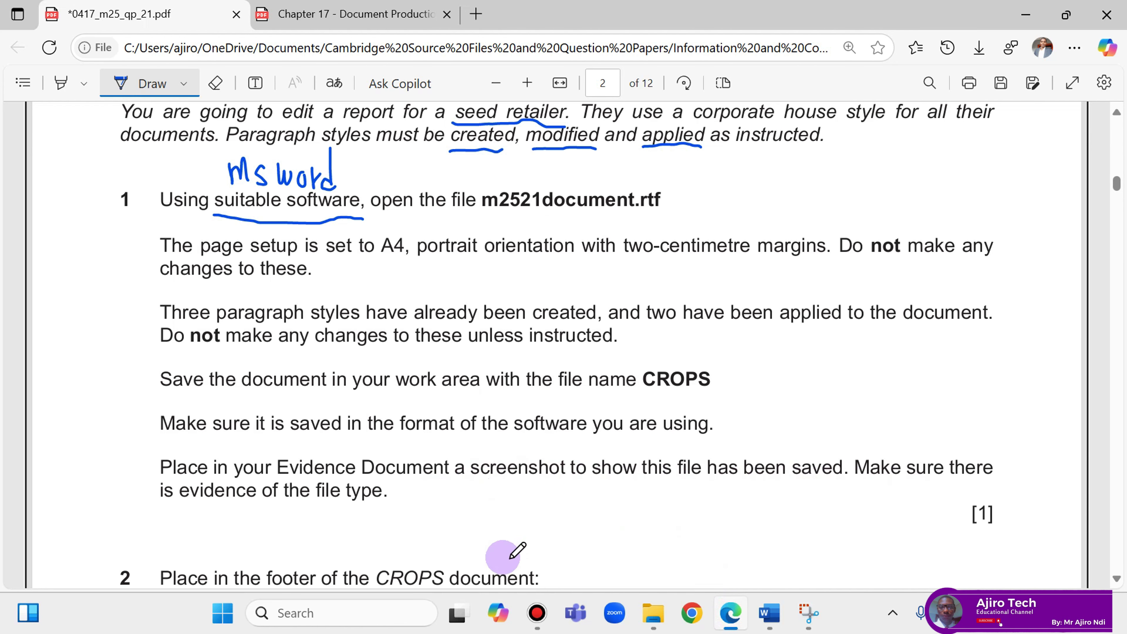
# Show the source files folder as a Details list sorted by date modified.
pyautogui.click(652, 619)
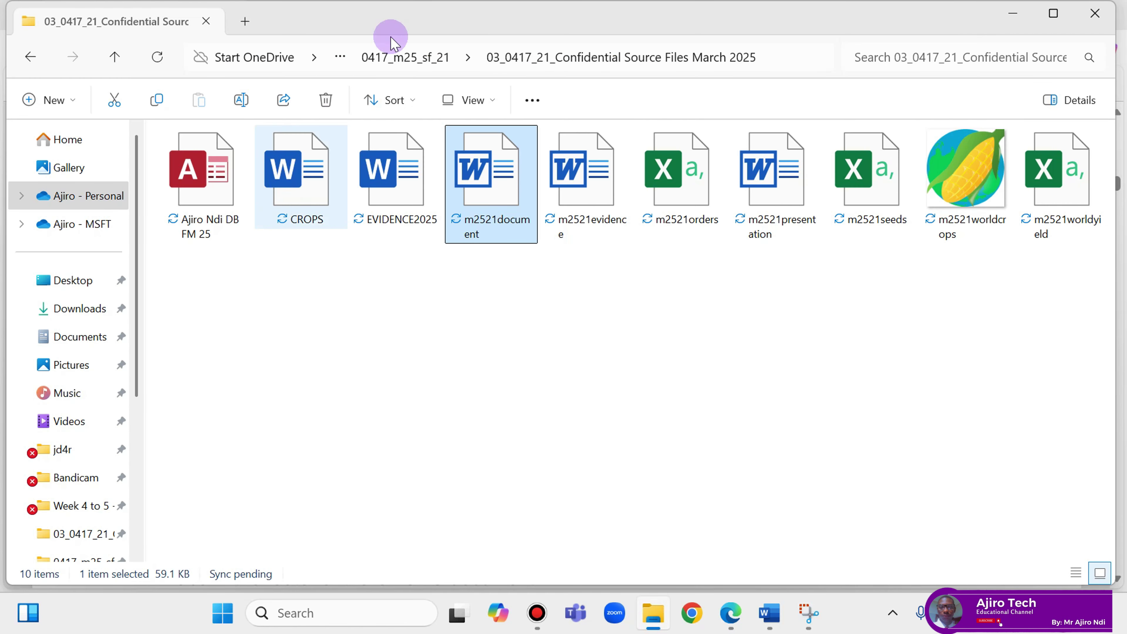
pyautogui.click(461, 100)
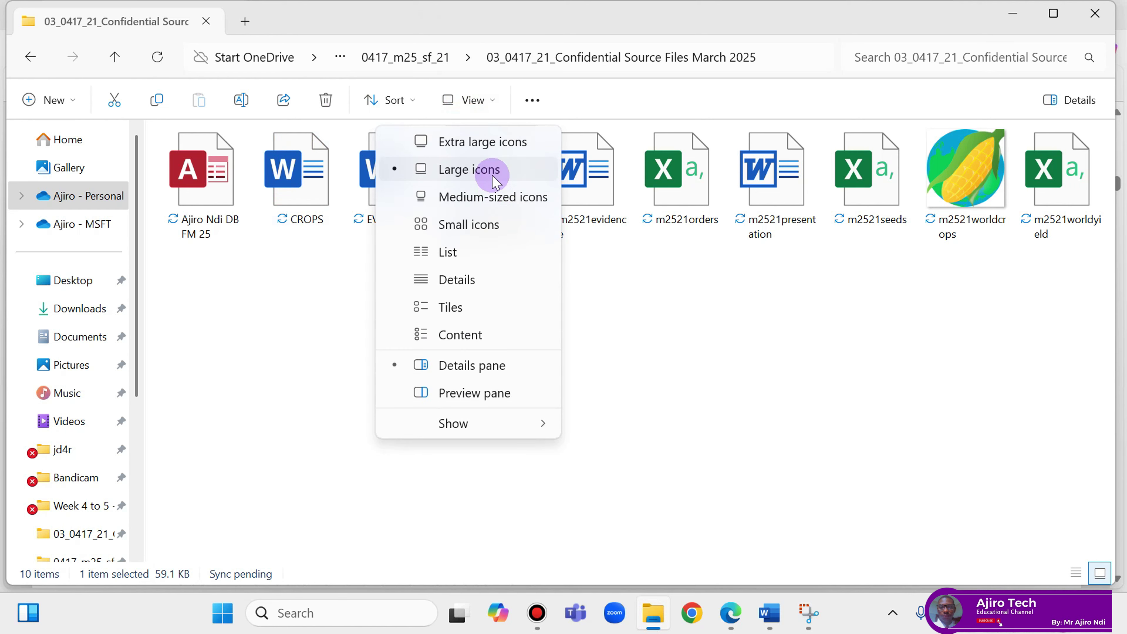
pyautogui.click(477, 280)
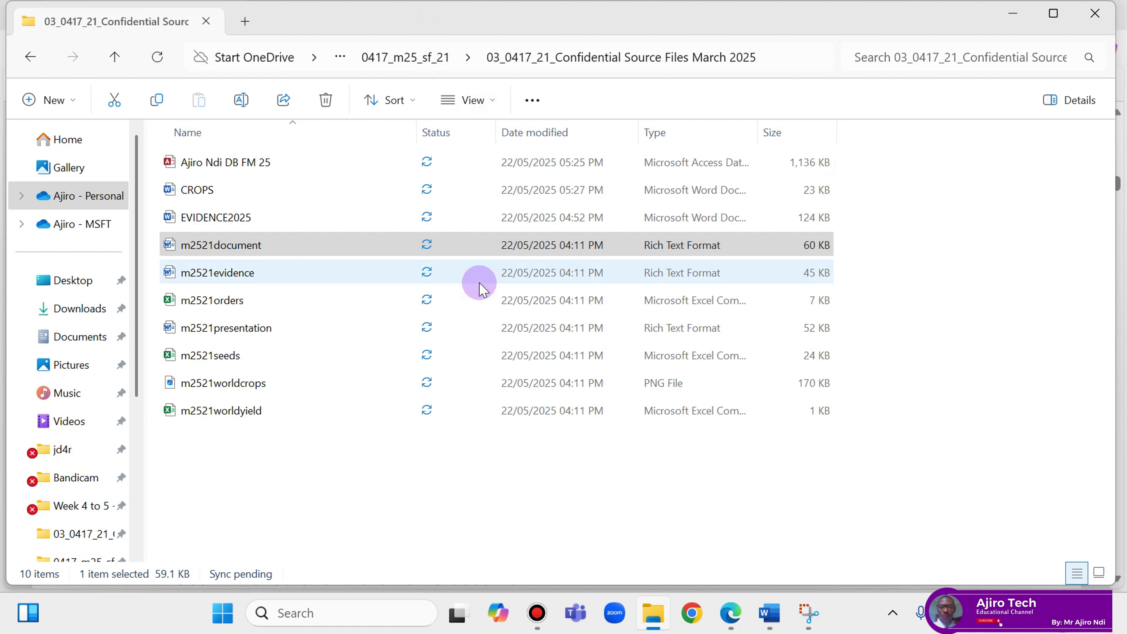
pyautogui.rightClick(415, 500)
pyautogui.moveTo(465, 288)
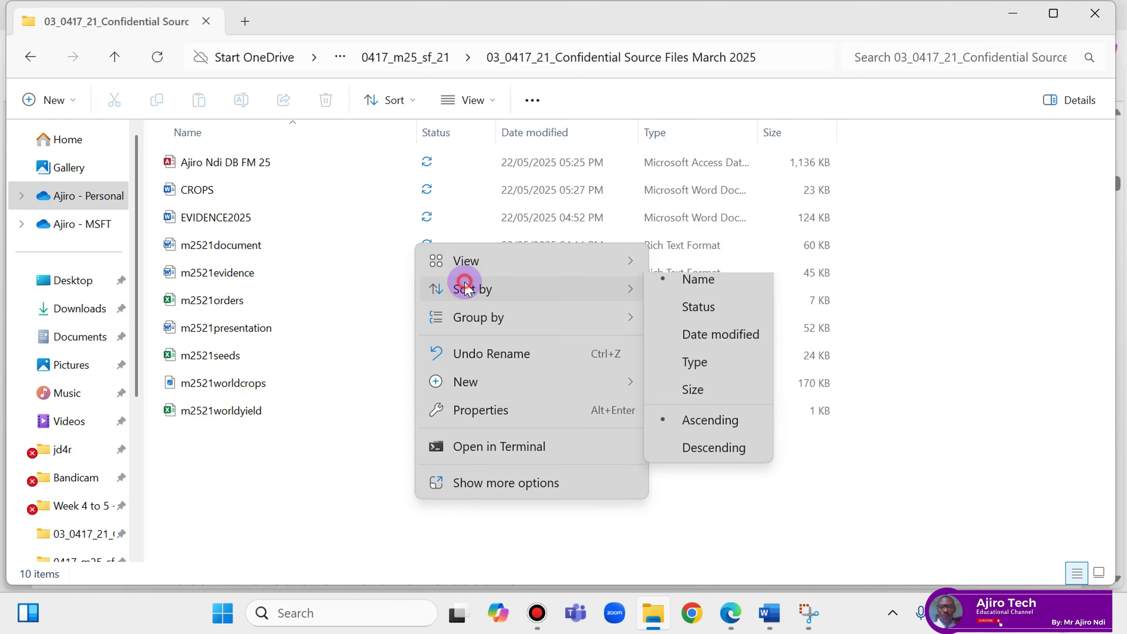
pyautogui.click(705, 334)
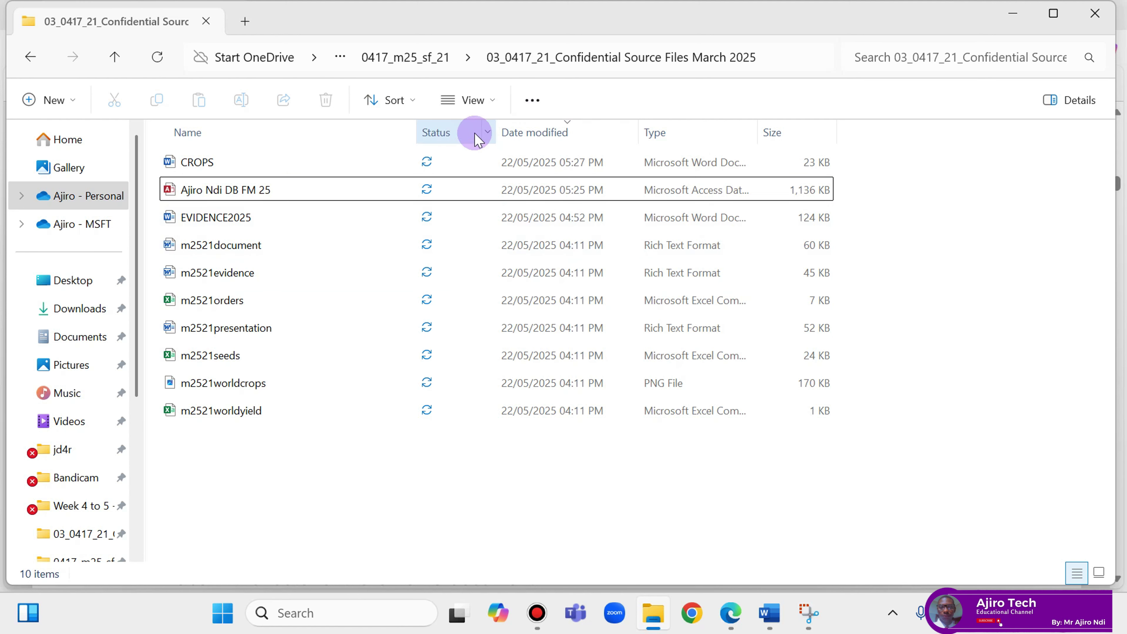
# Undo an accidental Status sort and order the files newest first by date modified.
pyautogui.click(488, 134)
pyautogui.click(457, 141)
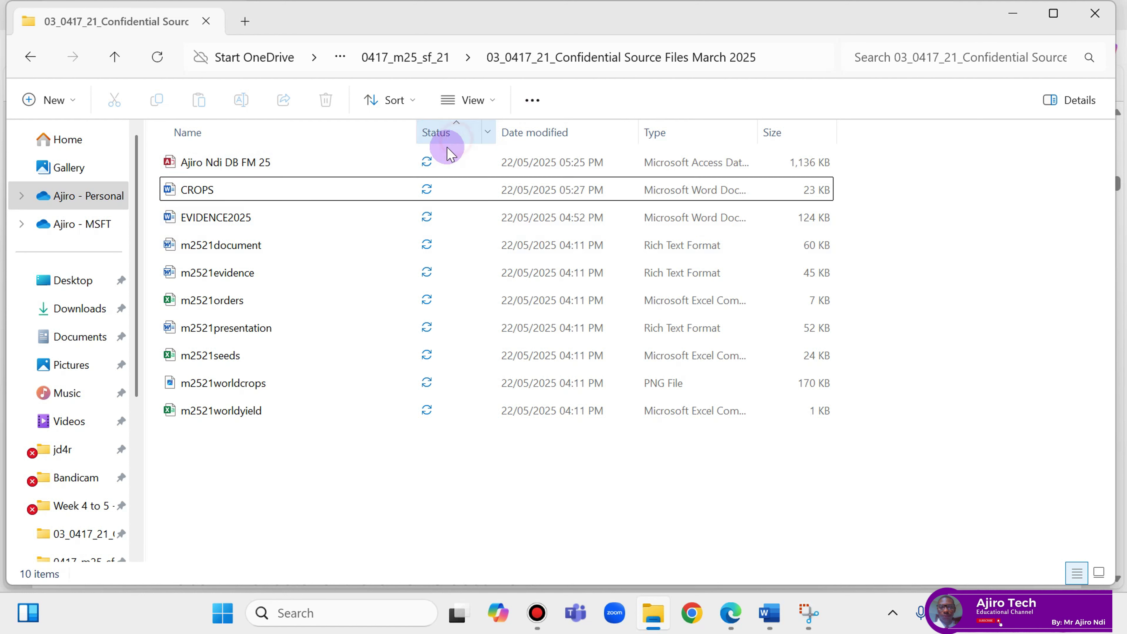
pyautogui.click(457, 129)
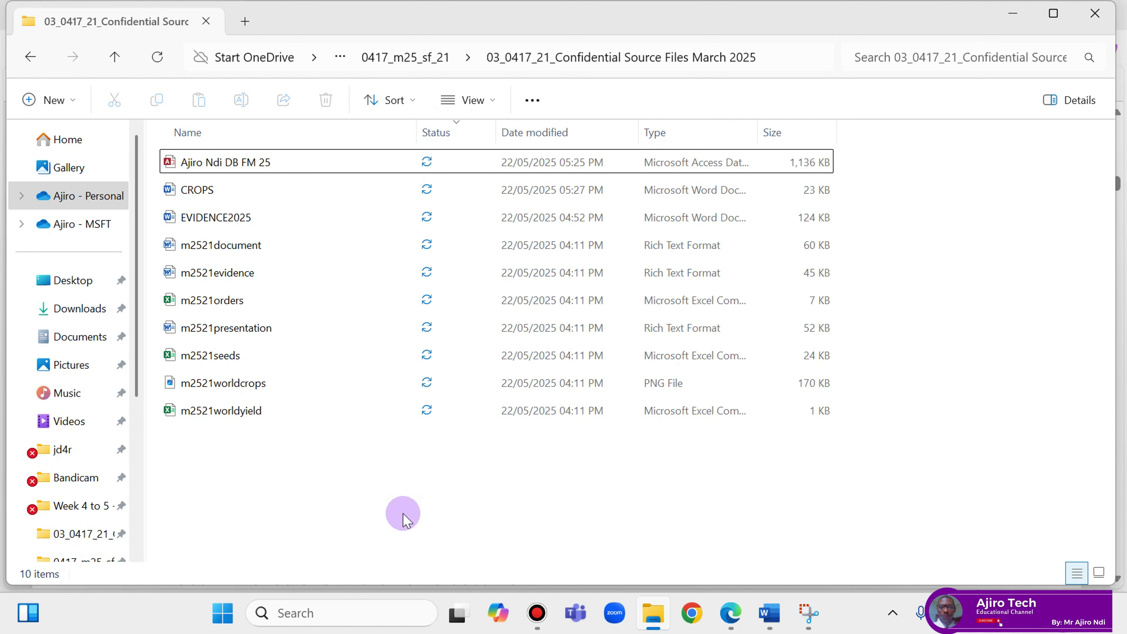
pyautogui.rightClick(404, 520)
pyautogui.moveTo(523, 306)
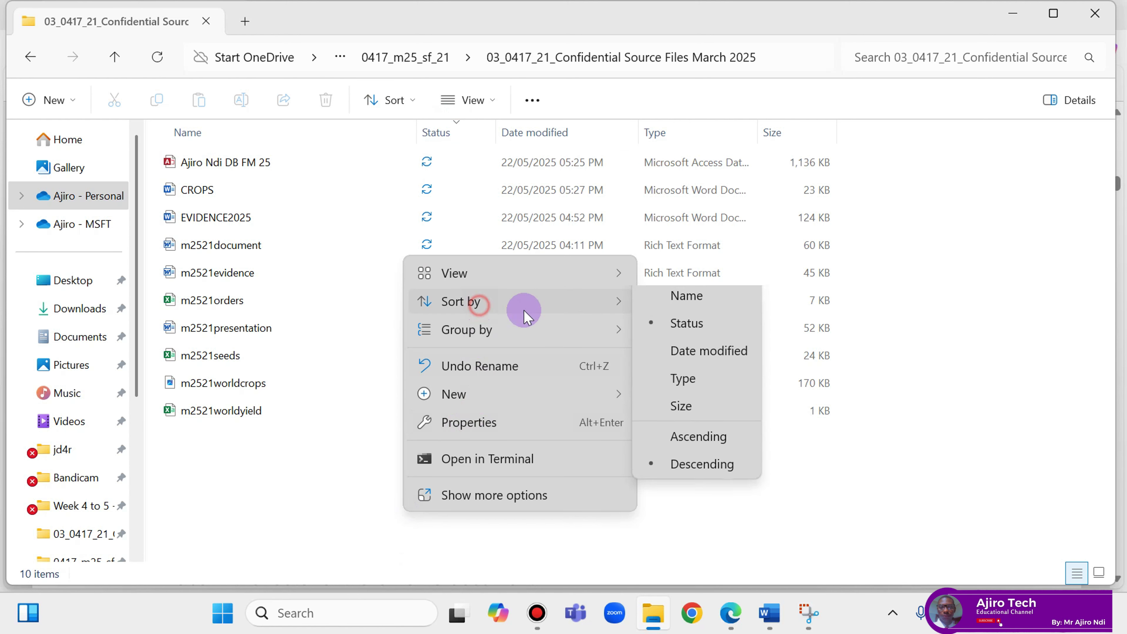
pyautogui.click(669, 360)
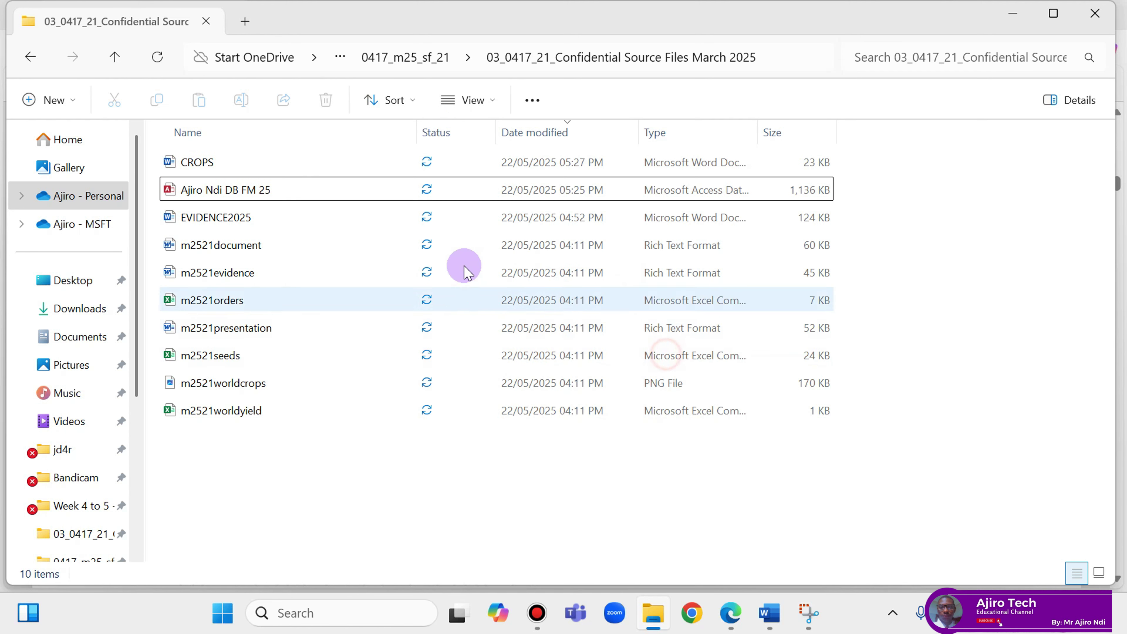
# Hide the Status column and auto-fit the Name and Type columns.
pyautogui.rightClick(437, 141)
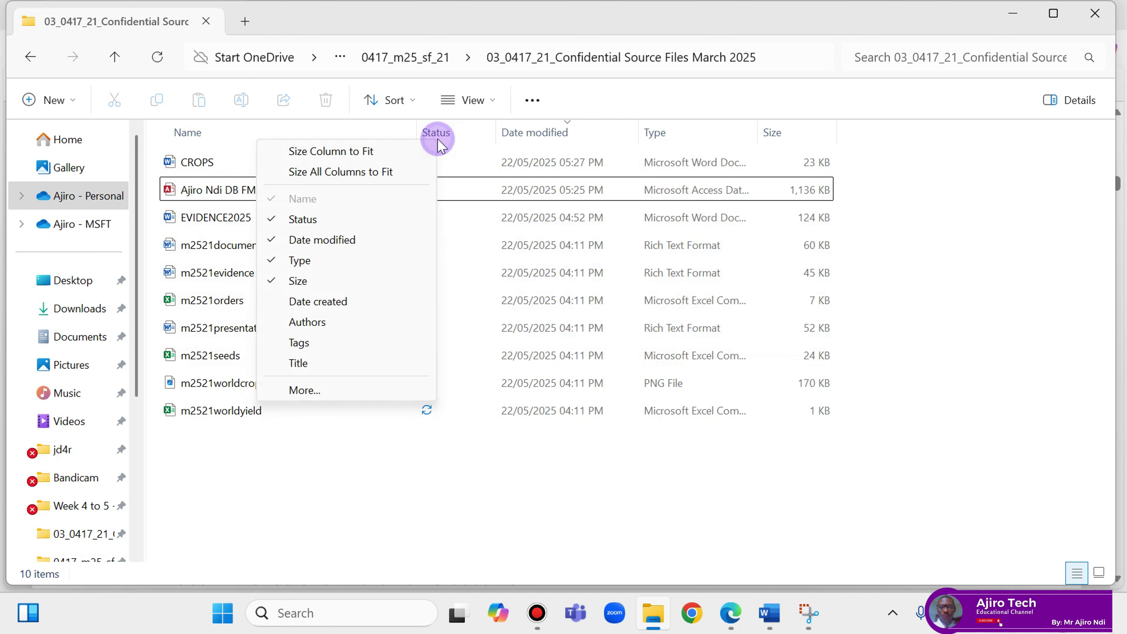
pyautogui.click(313, 220)
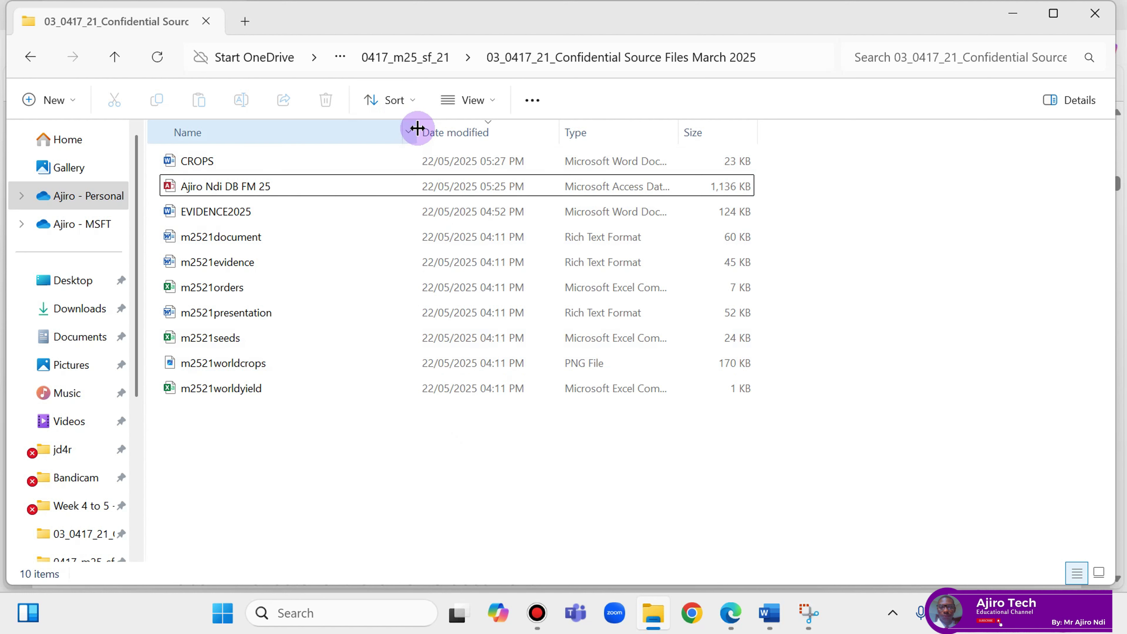
pyautogui.doubleClick(417, 128)
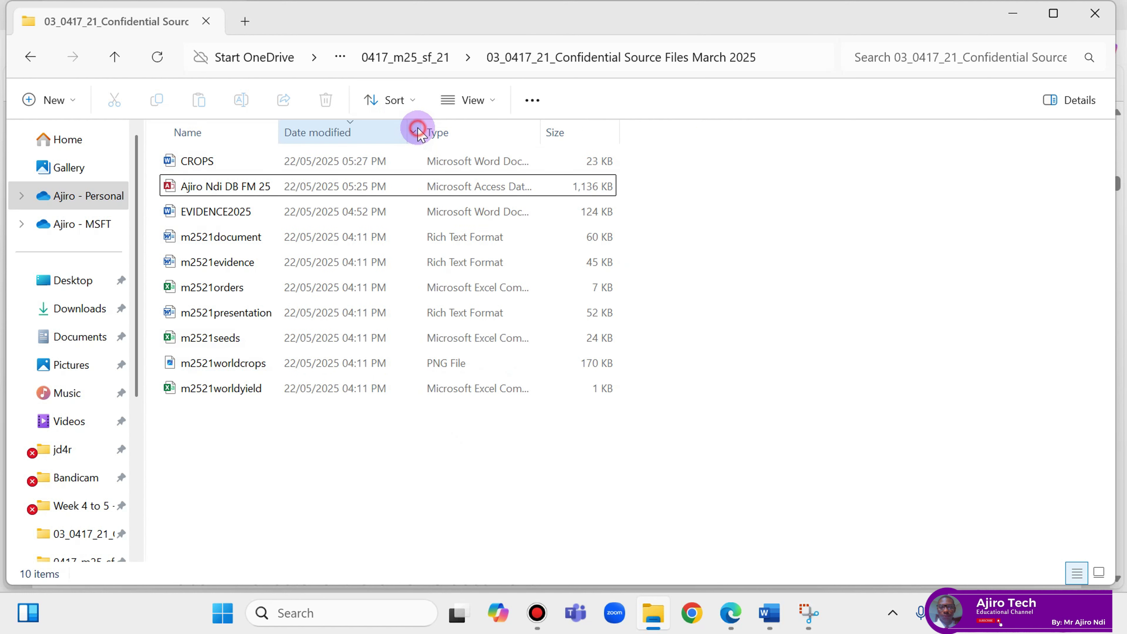
pyautogui.doubleClick(542, 131)
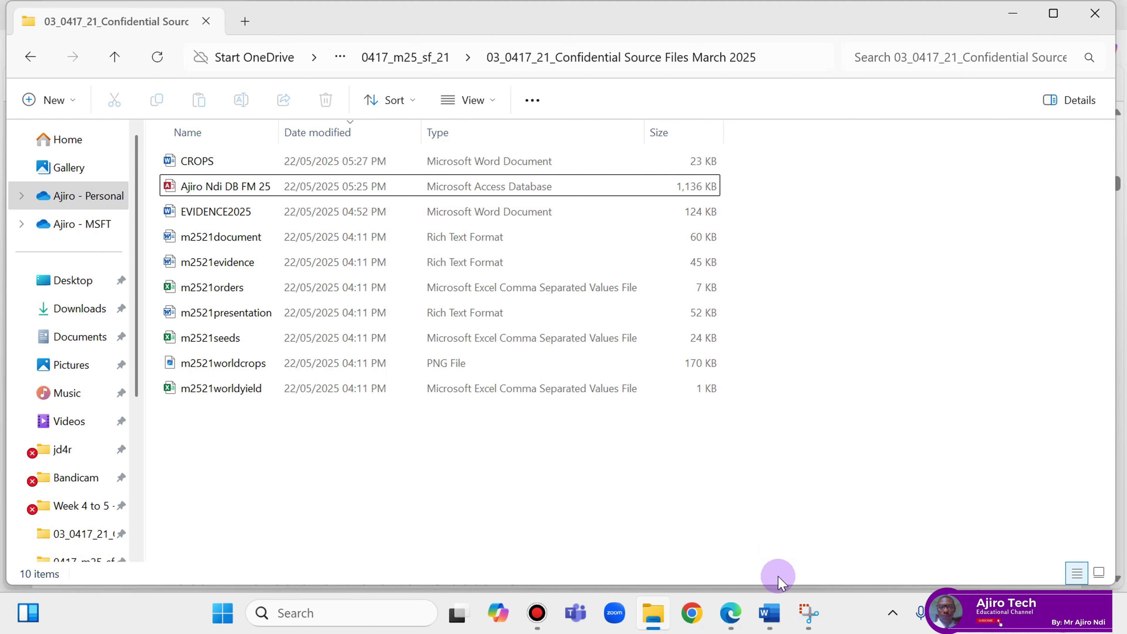
# Snip the folder path, column headers and CROPS row listed as a 23 KB Word document.
pyautogui.click(805, 613)
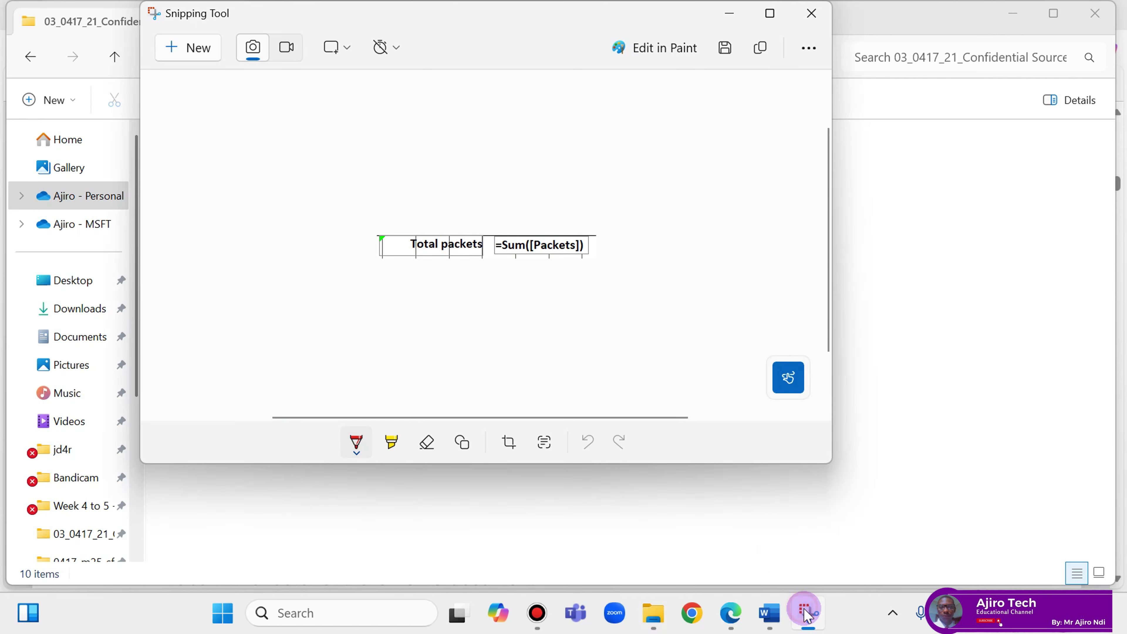
pyautogui.click(196, 47)
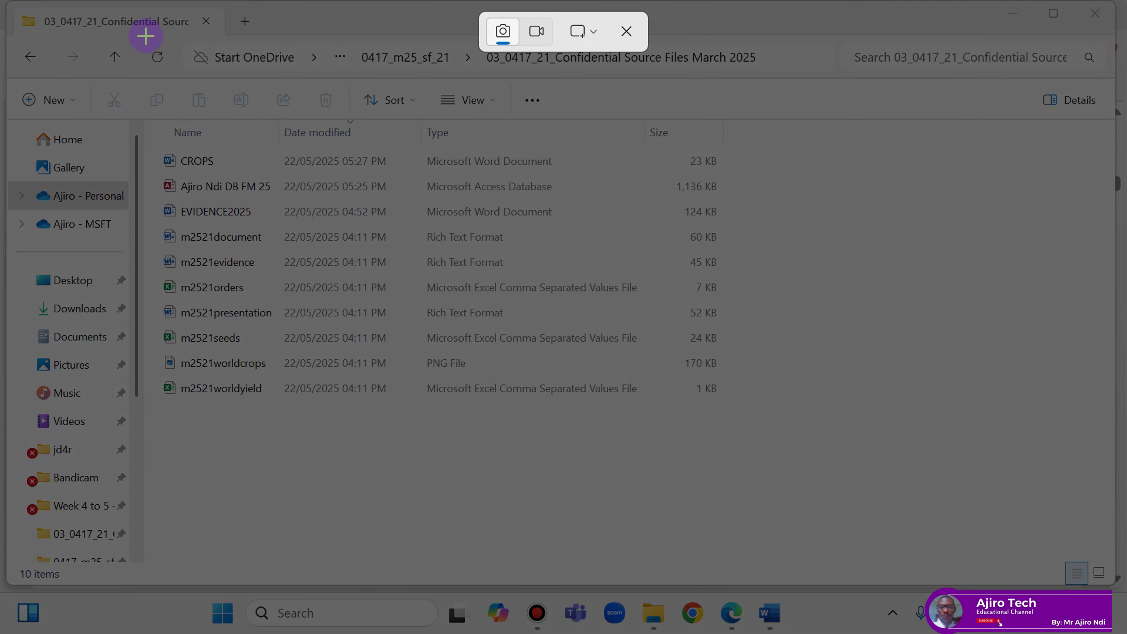
pyautogui.moveTo(144, 34); pyautogui.dragTo(773, 180)
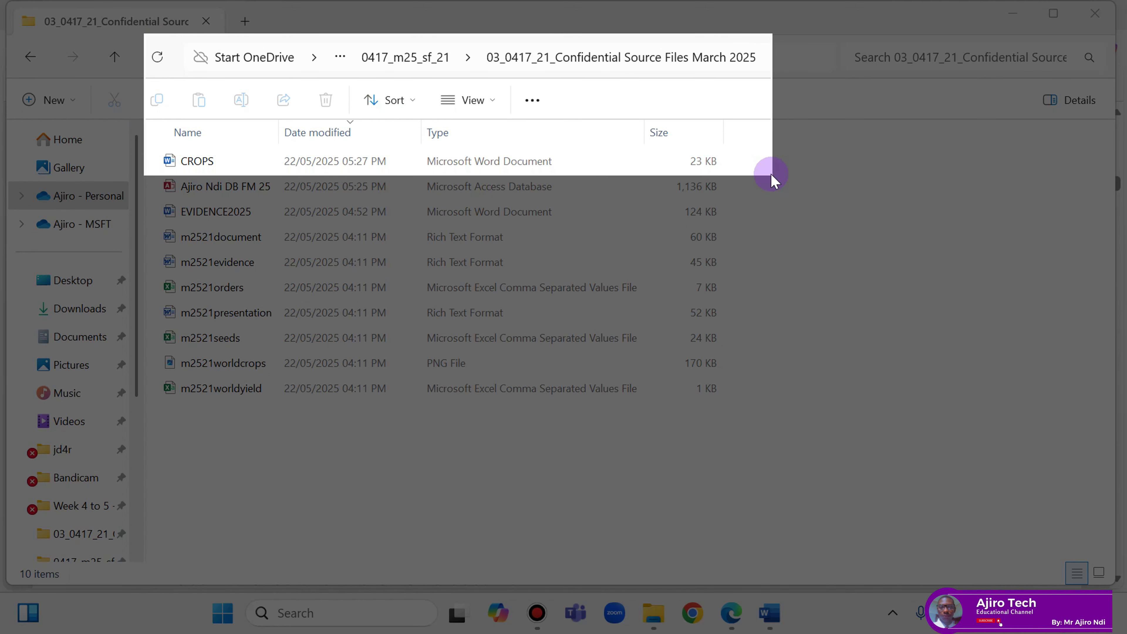
pyautogui.moveTo(773, 181); pyautogui.dragTo(770, 177)
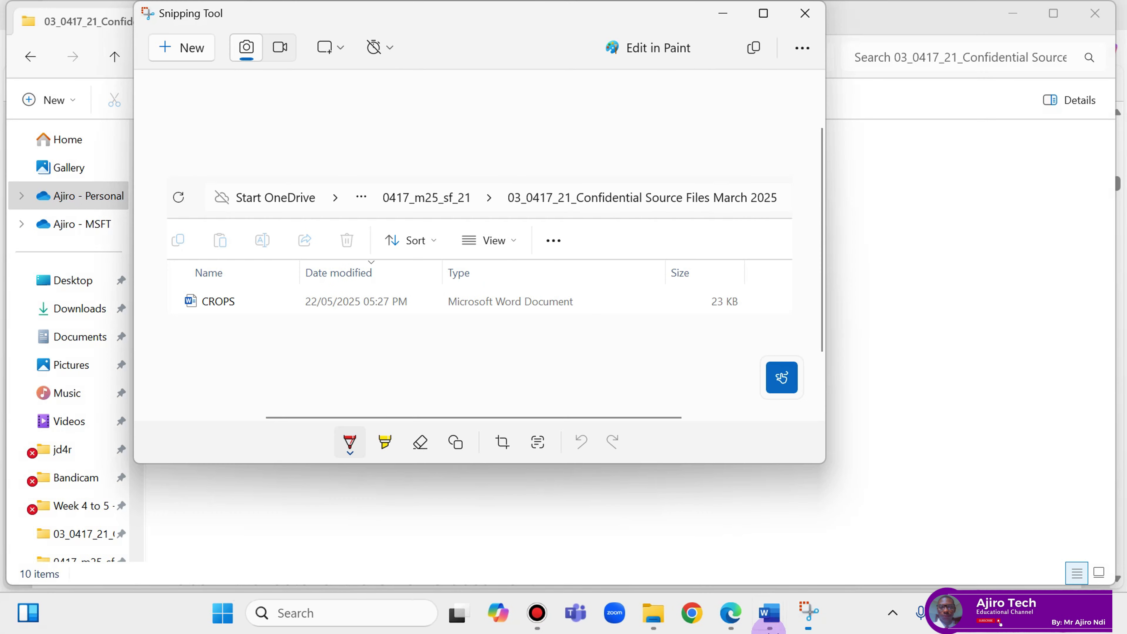
pyautogui.moveTo(753, 626)
pyautogui.click(833, 515)
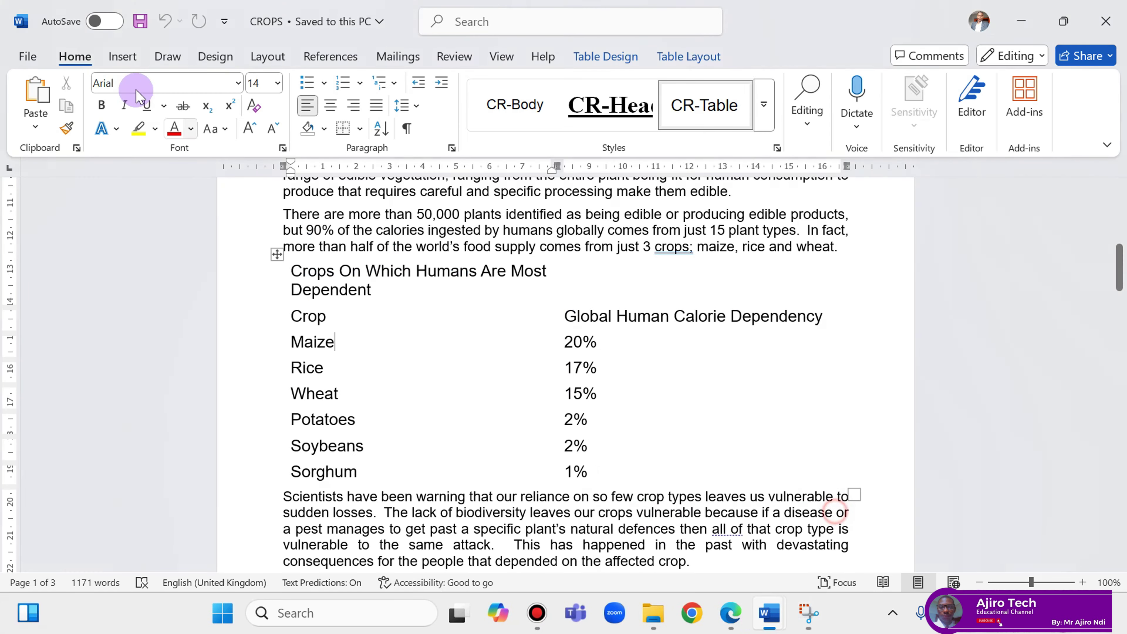
pyautogui.click(20, 55)
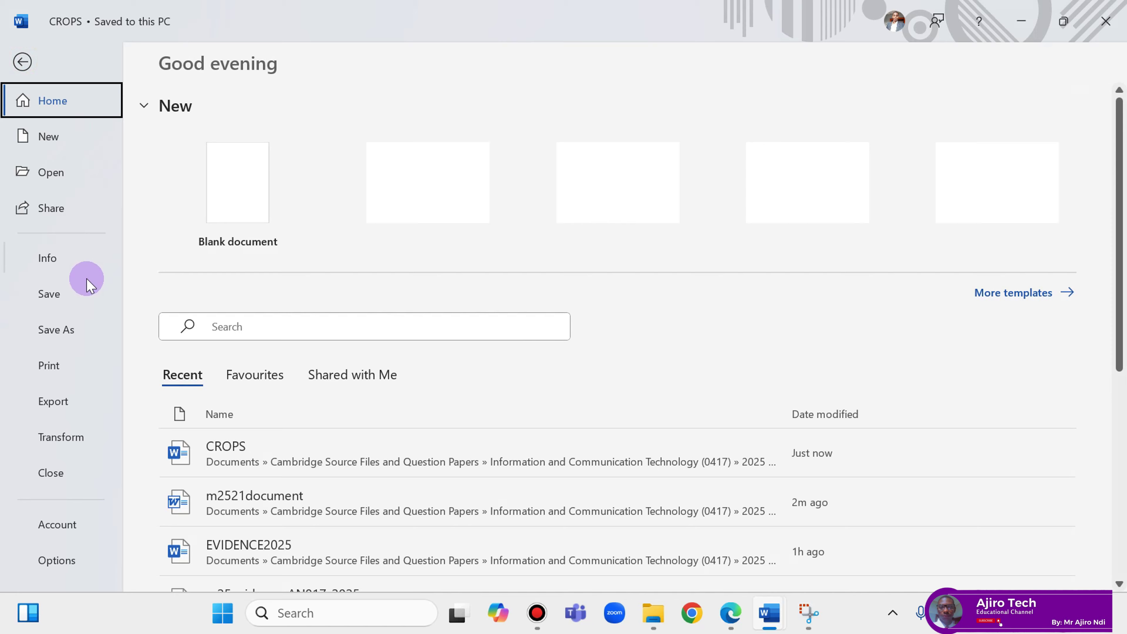
# Confirm in Save As that CROPS is a Word Document in the source files folder, then cancel and show the question paper.
pyautogui.click(78, 329)
pyautogui.click(202, 421)
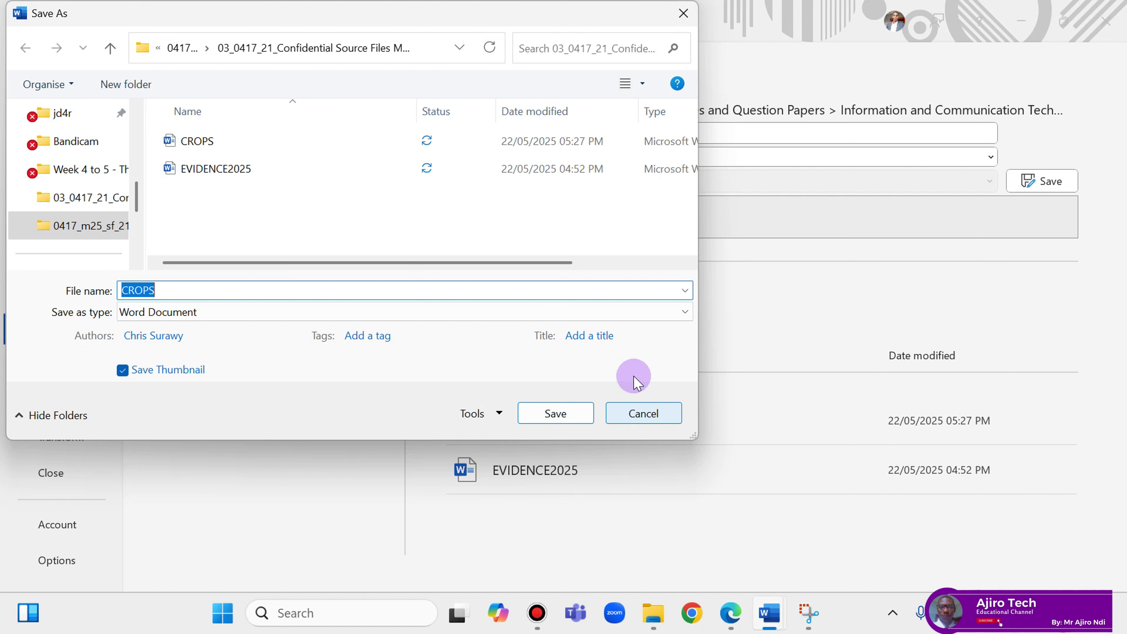
pyautogui.click(634, 414)
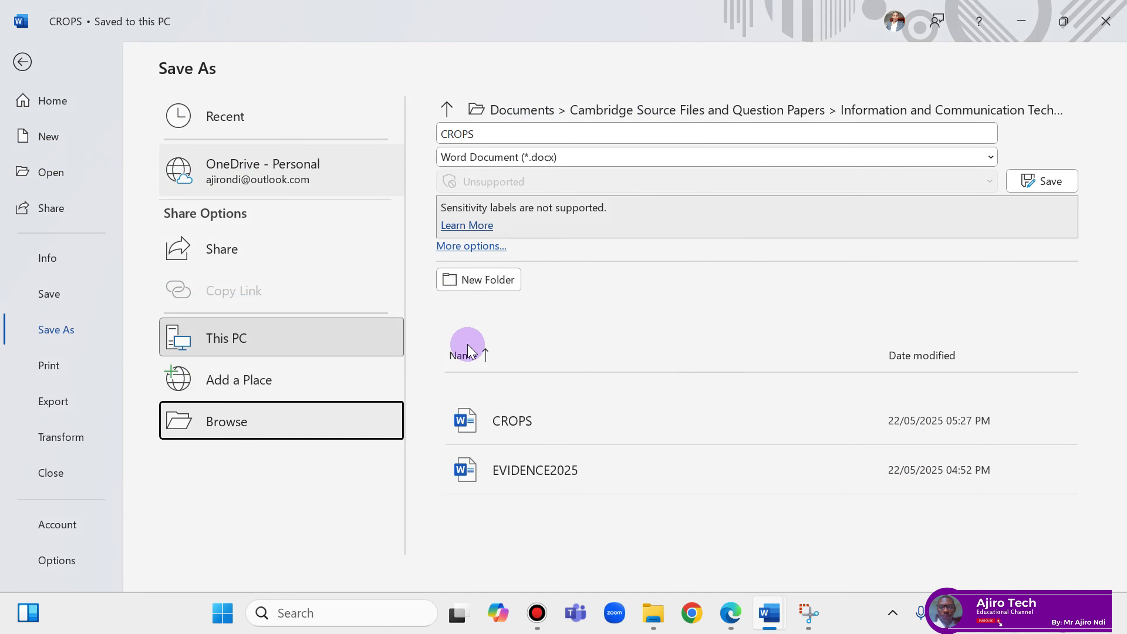
pyautogui.click(20, 60)
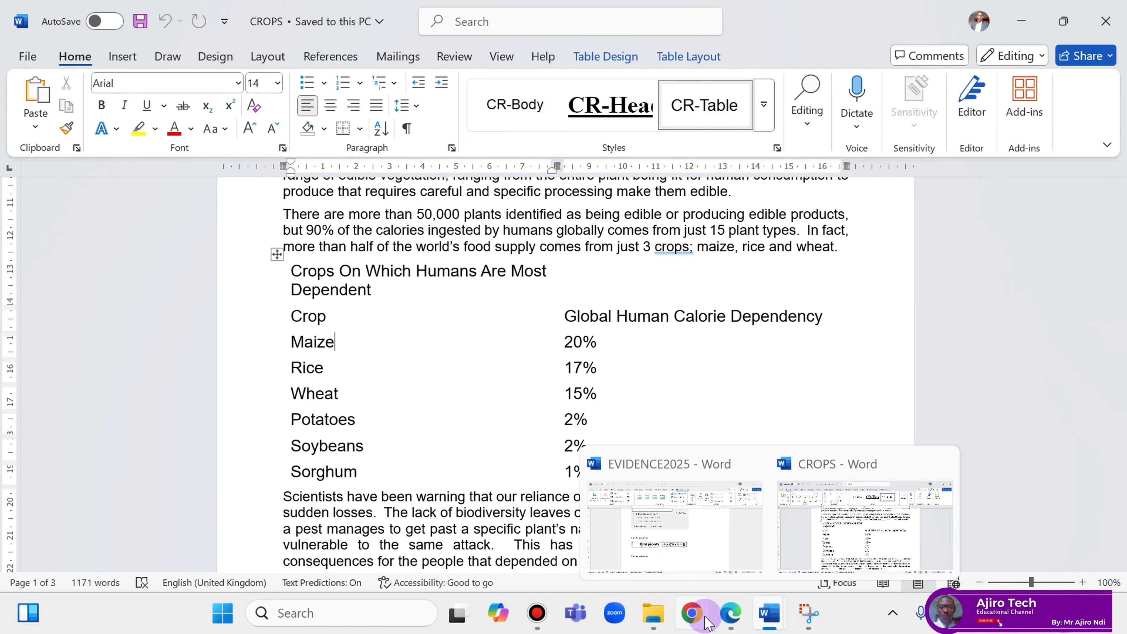
pyautogui.click(730, 613)
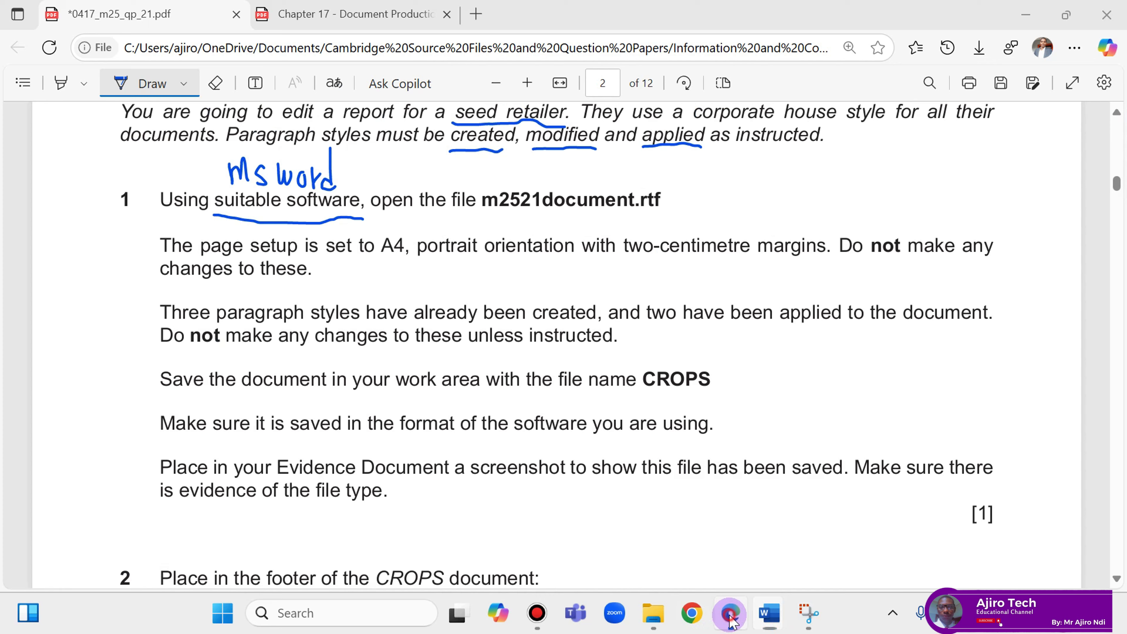
# In EVIDENCE2025, paste the CROPS folder screenshot on a new line under Step 1 evidence.
pyautogui.click(769, 621)
pyautogui.click(697, 526)
pyautogui.scroll(4, 1122, 373)
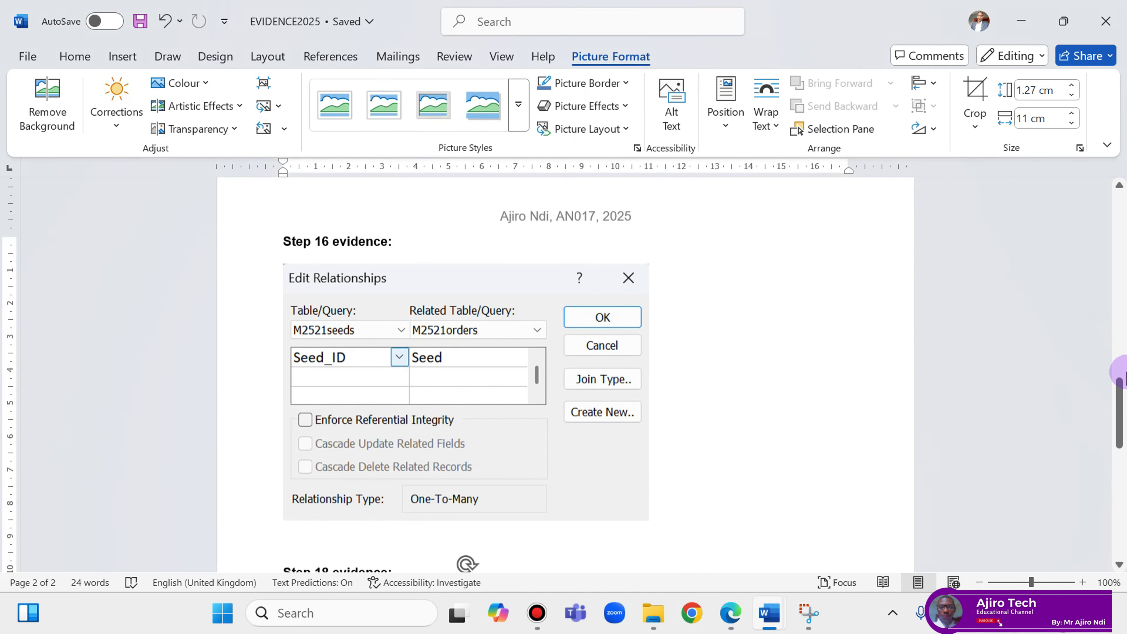
pyautogui.moveTo(1119, 415); pyautogui.dragTo(1086, 194)
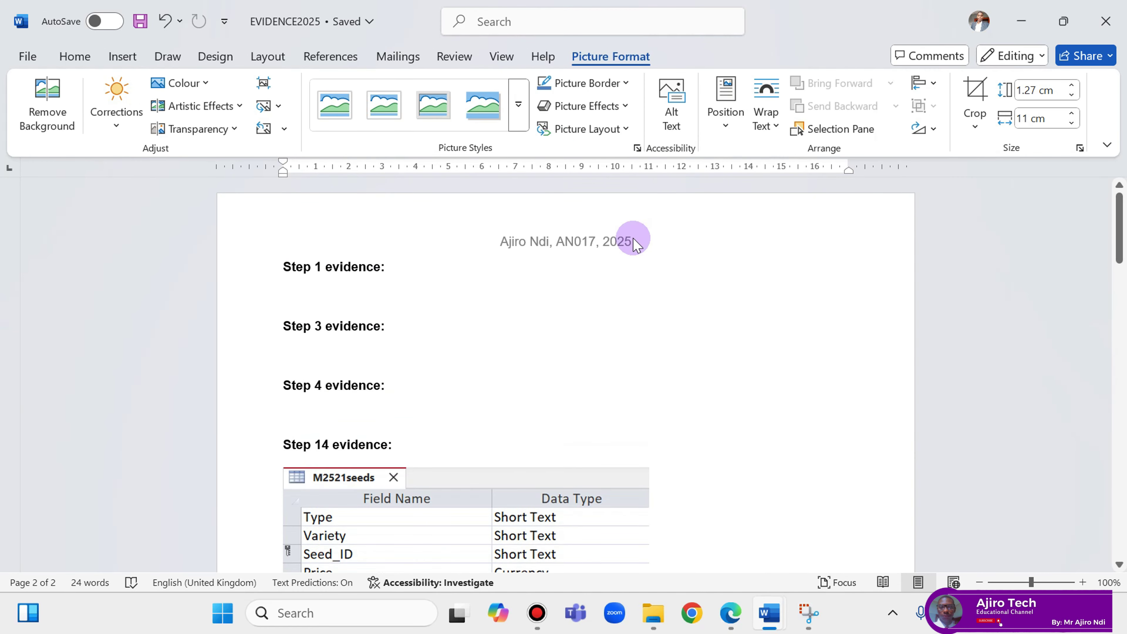
pyautogui.click(471, 264)
pyautogui.press('Return')
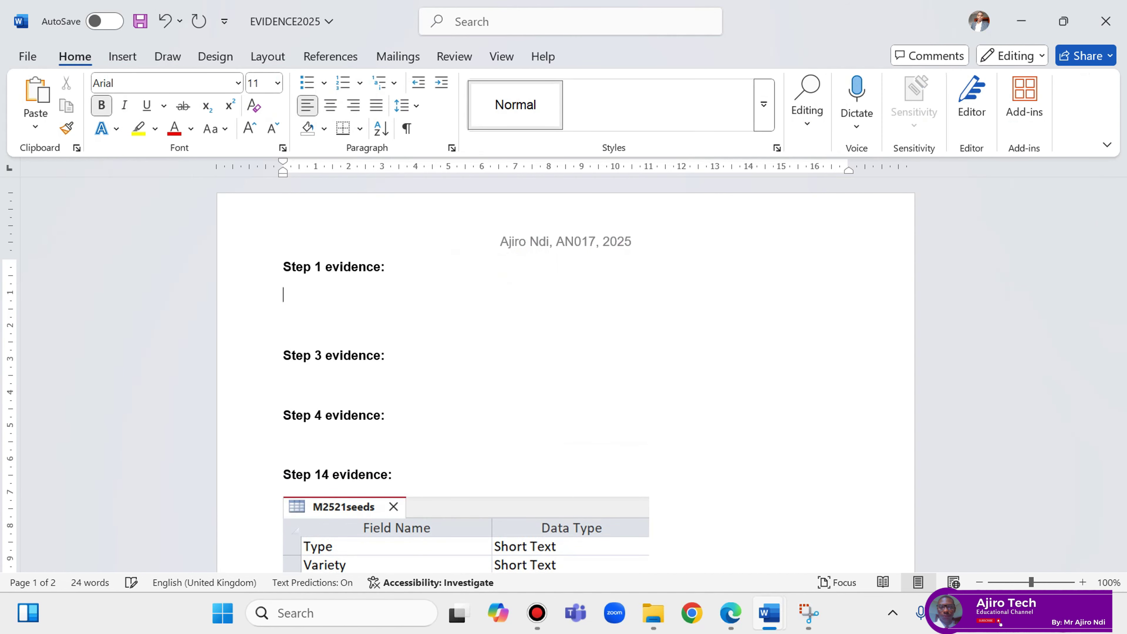
pyautogui.rightClick(289, 306)
pyautogui.click(336, 382)
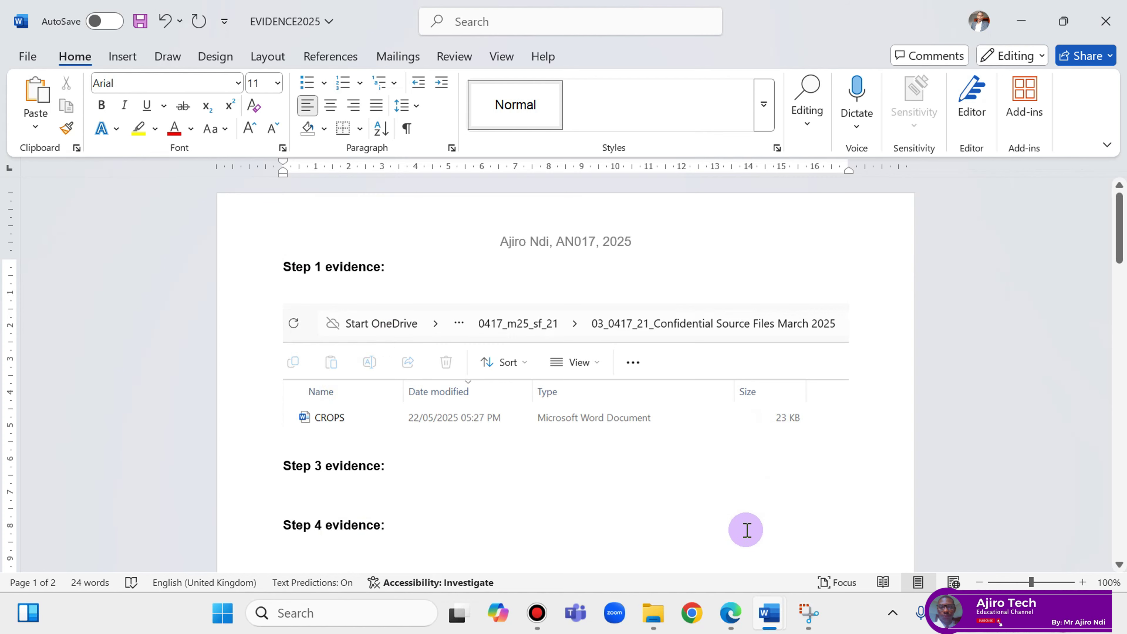
# Switch back to the exam question paper and scroll to step 2's footer requirements.
pyautogui.click(729, 614)
pyautogui.click(728, 619)
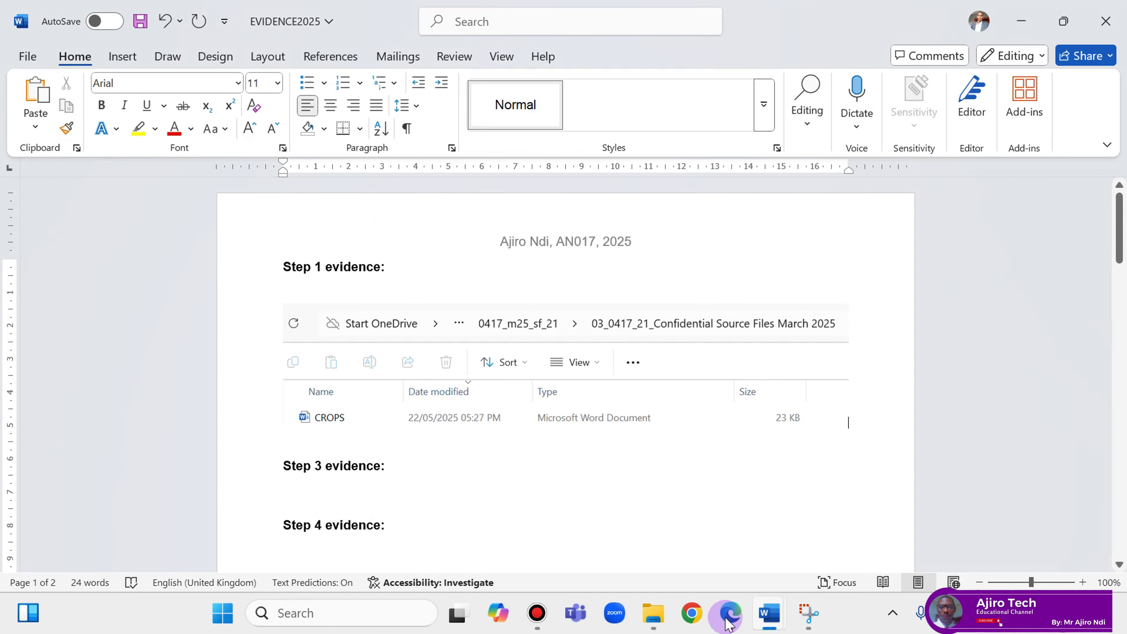
pyautogui.click(728, 615)
pyautogui.scroll(-3, 543, 417)
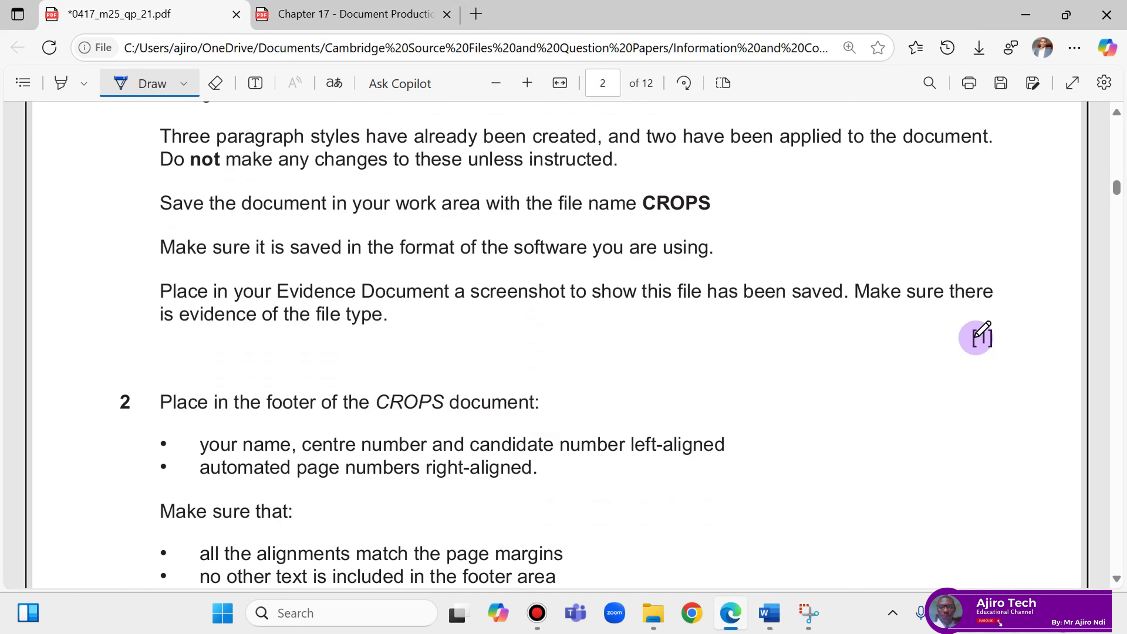
# Circle the saved-file task's [1] mark with the pen, skim the Chapter 17 notes, then return.
pyautogui.moveTo(979, 321); pyautogui.dragTo(987, 346)
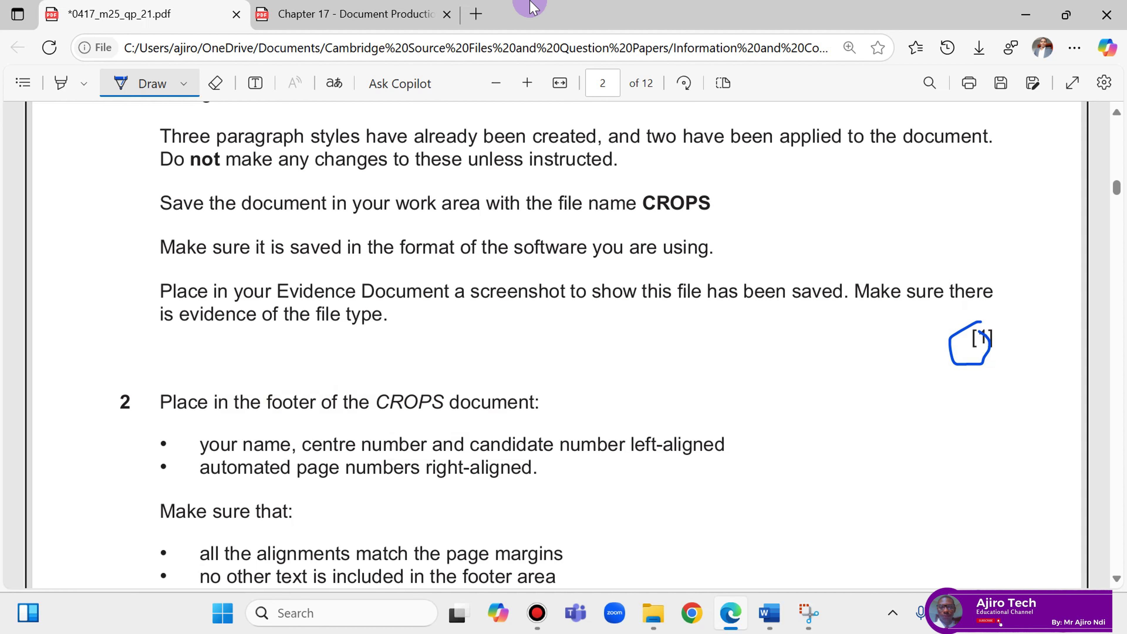
pyautogui.click(355, 14)
pyautogui.scroll(-10, 787, 358)
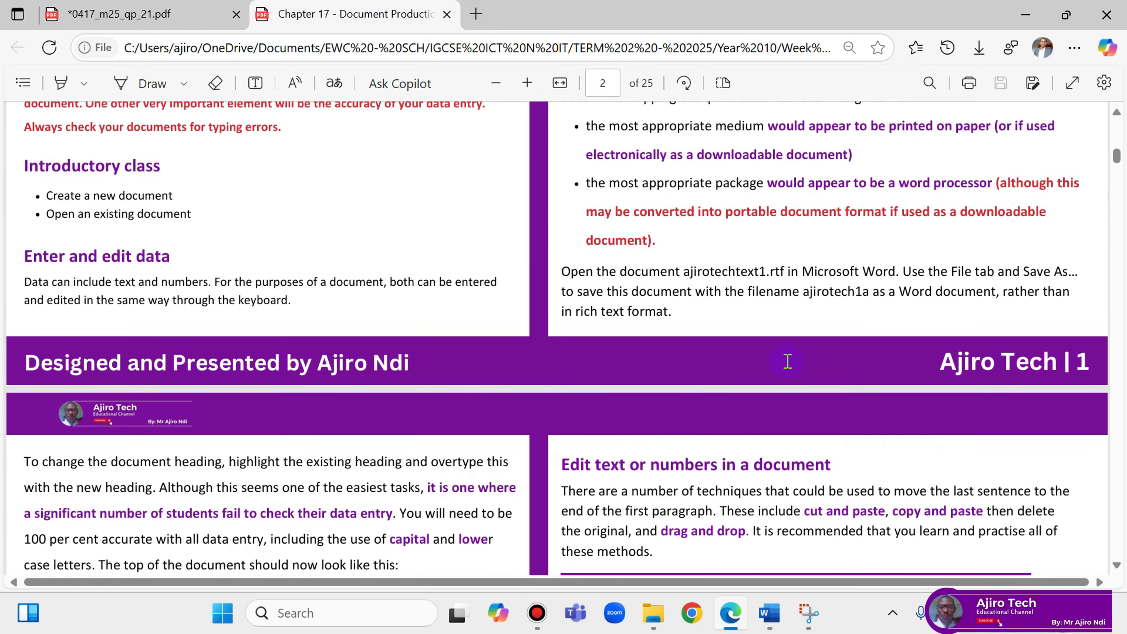
pyautogui.scroll(-15, 787, 360)
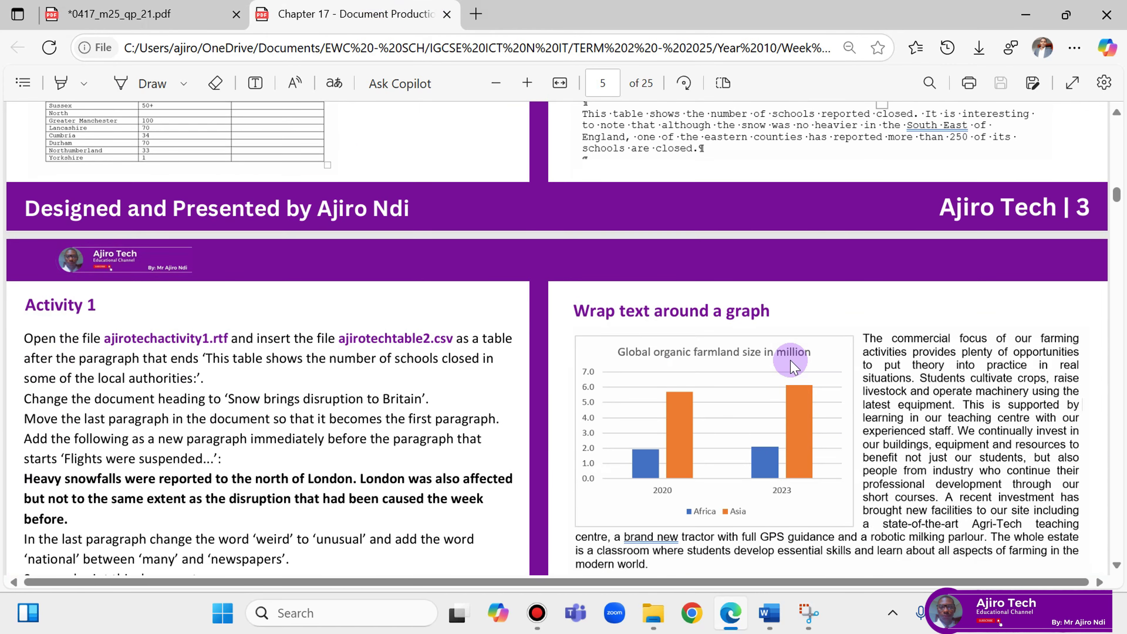
pyautogui.scroll(-4, 793, 366)
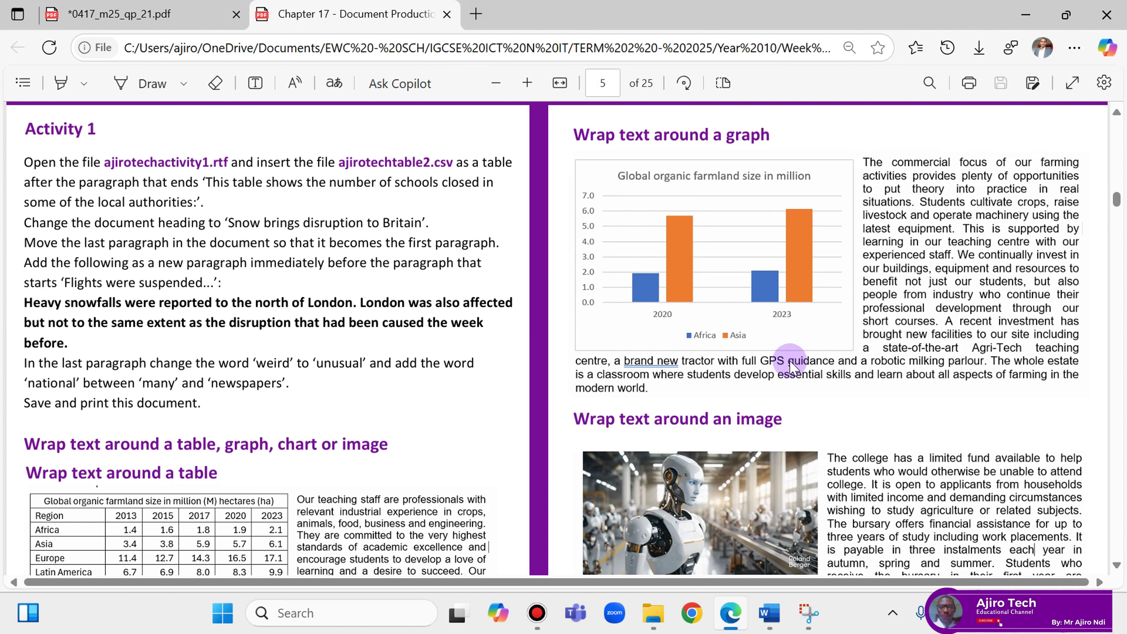
pyautogui.scroll(-5, 792, 367)
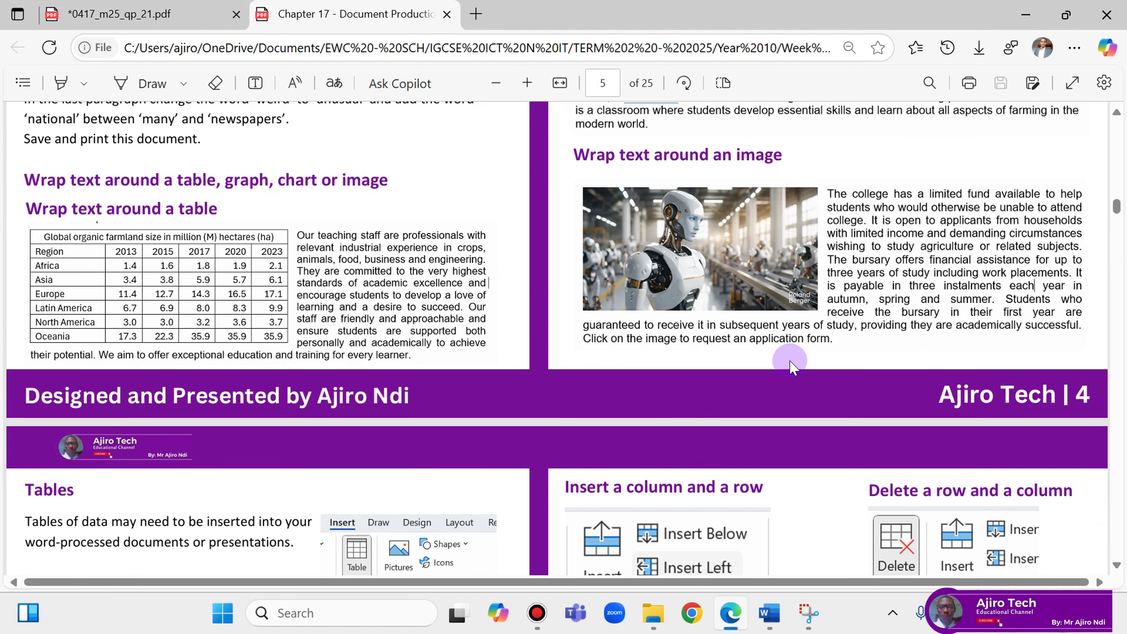
pyautogui.scroll(-20, 792, 367)
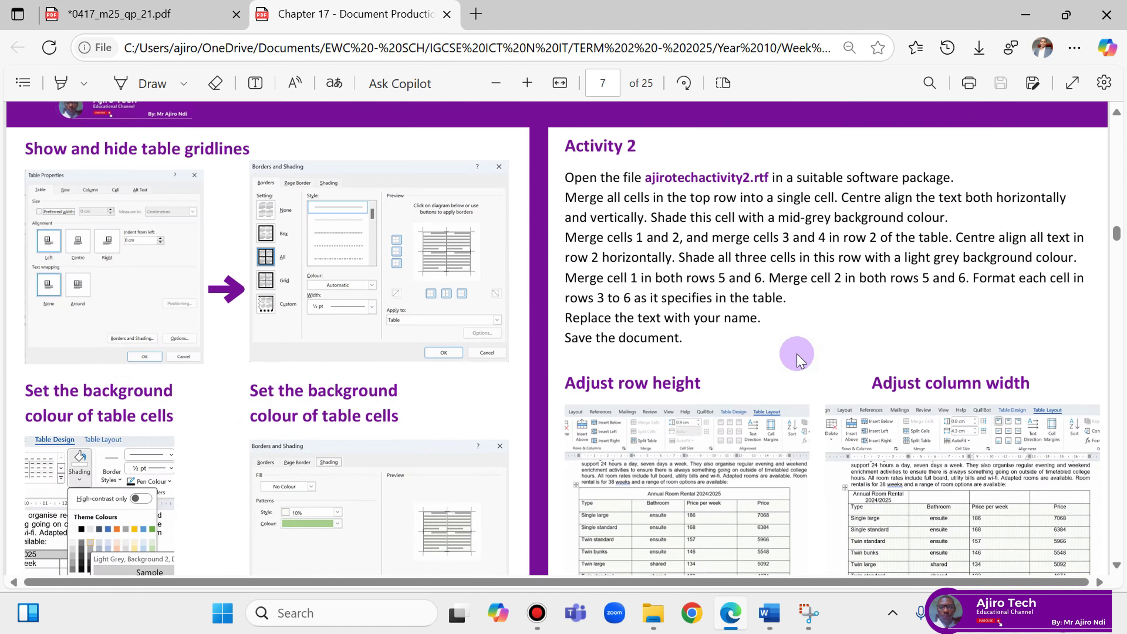
pyautogui.scroll(-11, 807, 346)
pyautogui.scroll(10, 754, 364)
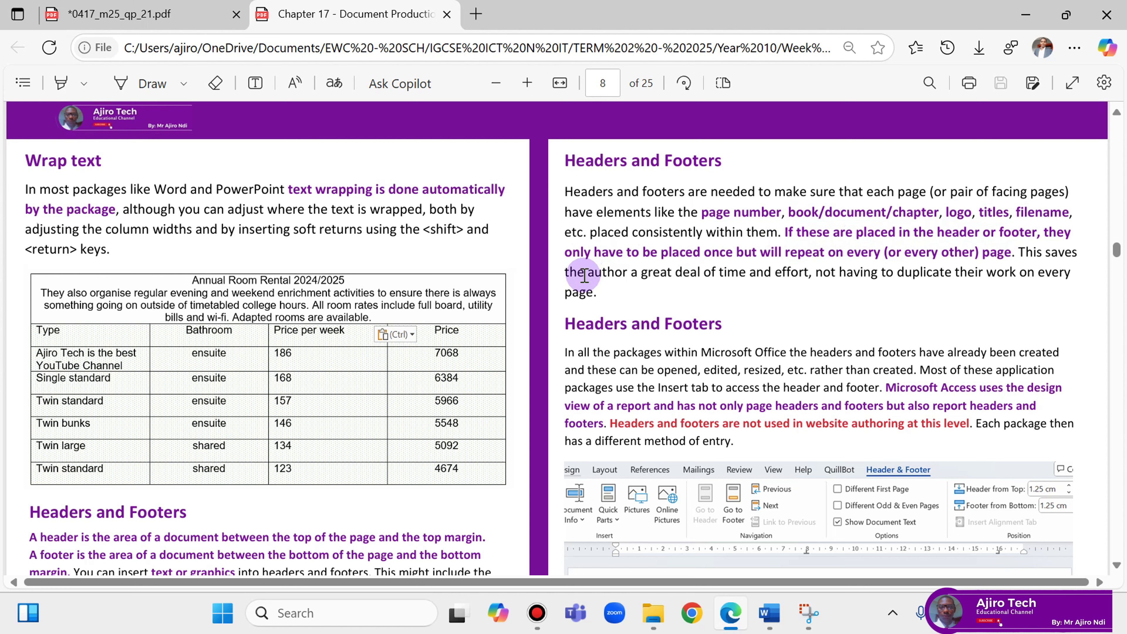
pyautogui.scroll(-4, 194, 436)
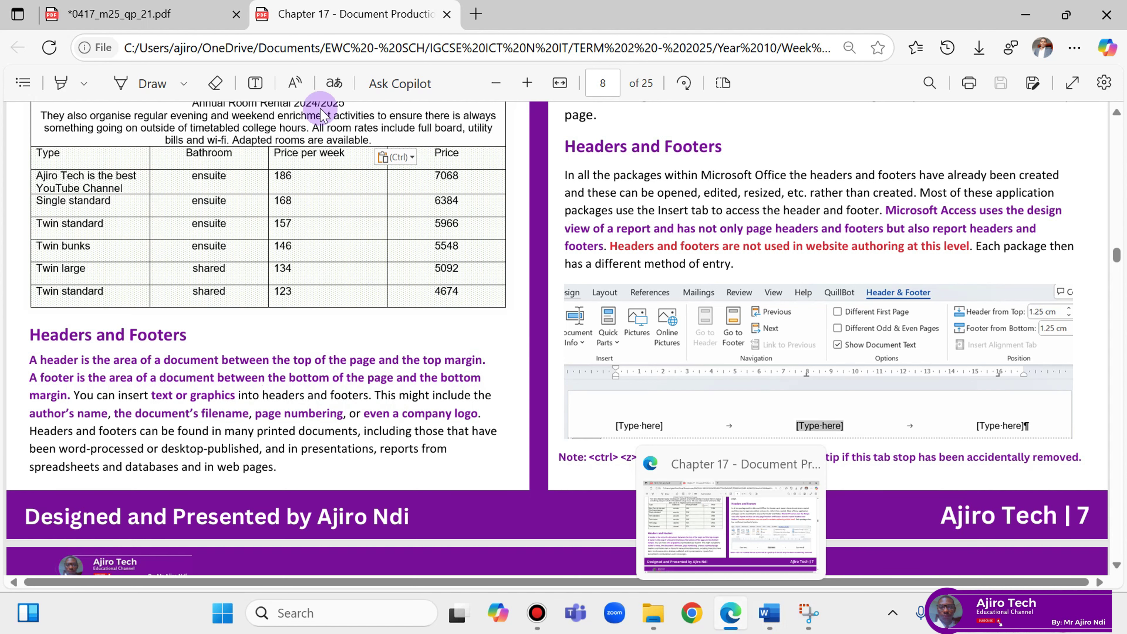
pyautogui.click(142, 13)
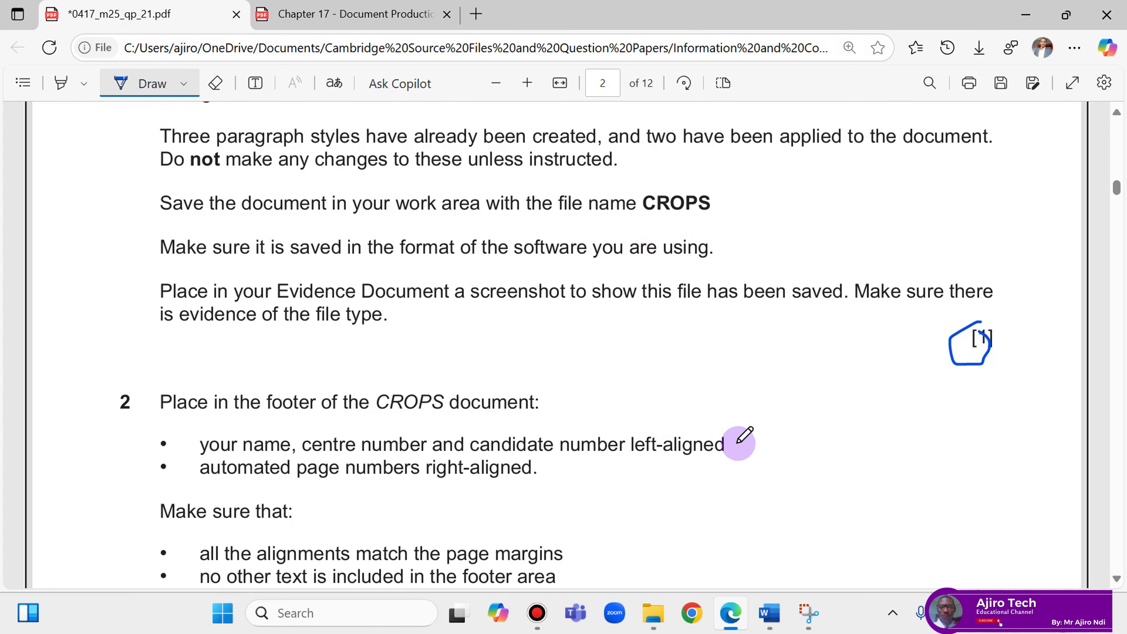
# Insert a Blank (Three Columns) footer into CROPS, then glance back at the question paper.
pyautogui.moveTo(769, 612)
pyautogui.click(834, 545)
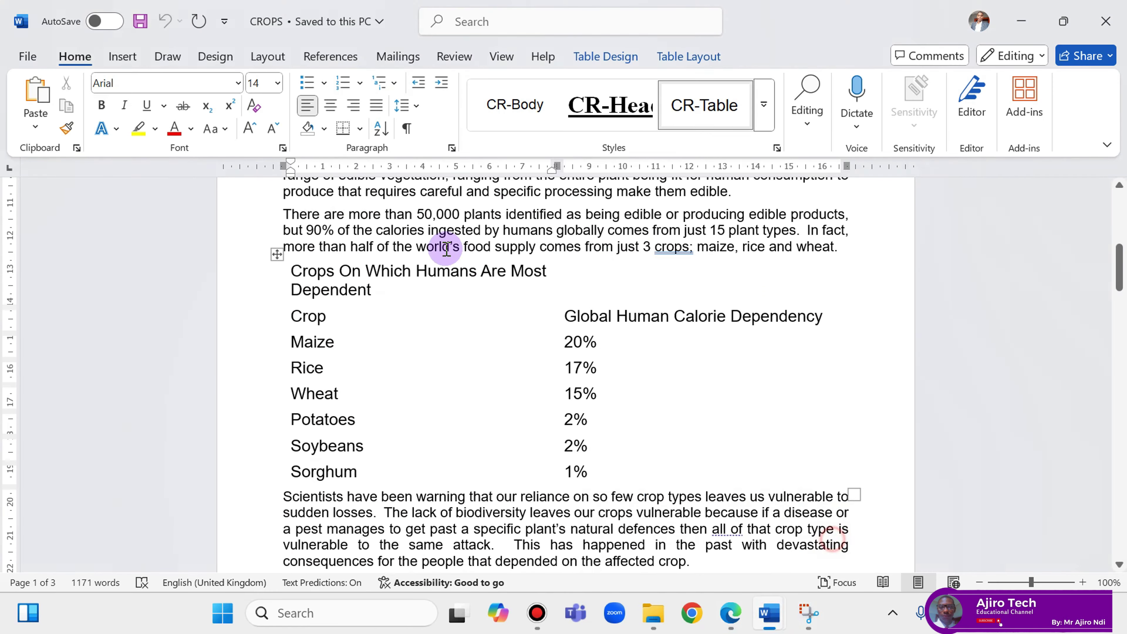
pyautogui.click(133, 57)
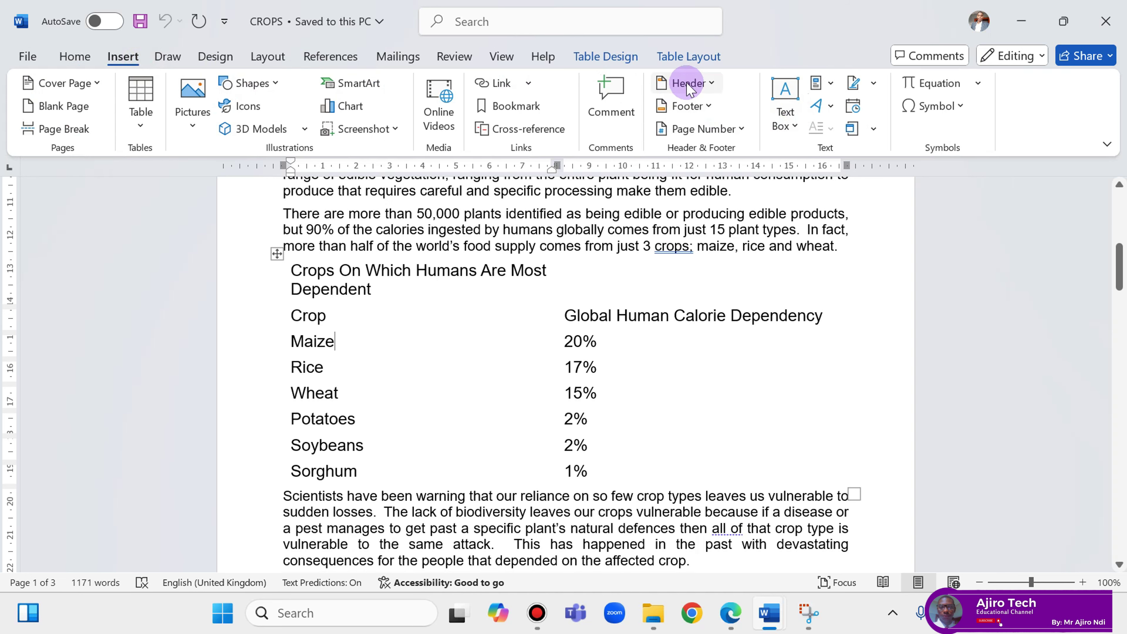
pyautogui.click(709, 105)
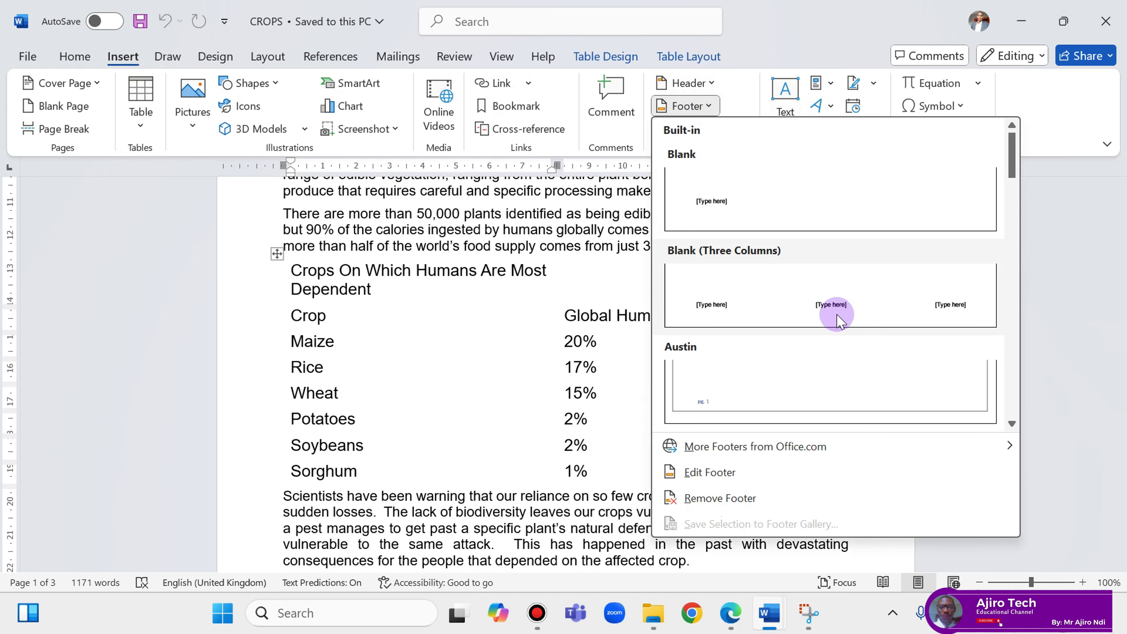
pyautogui.click(838, 307)
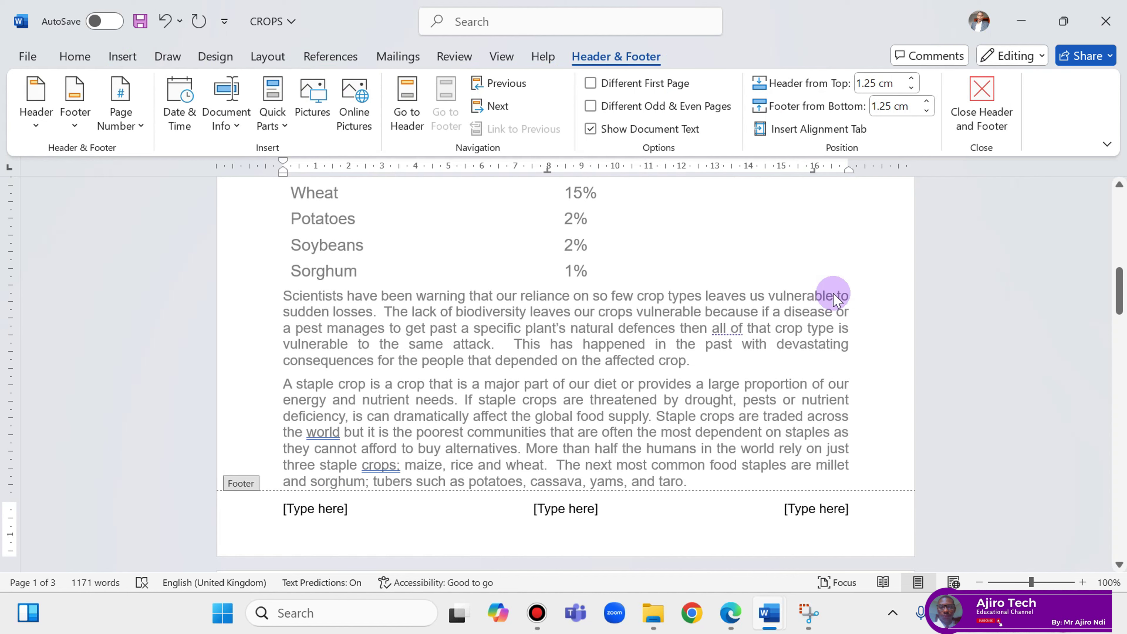
pyautogui.click(737, 620)
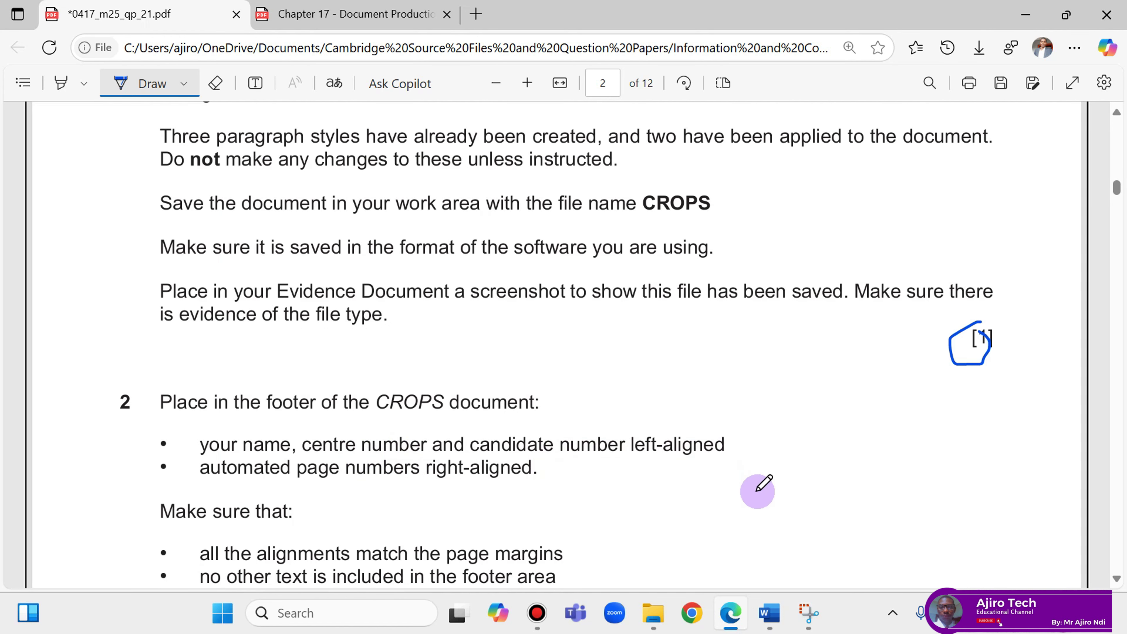
# Enter the candidate's name, centre number and candidate number in the left footer placeholder.
pyautogui.moveTo(772, 621)
pyautogui.click(842, 524)
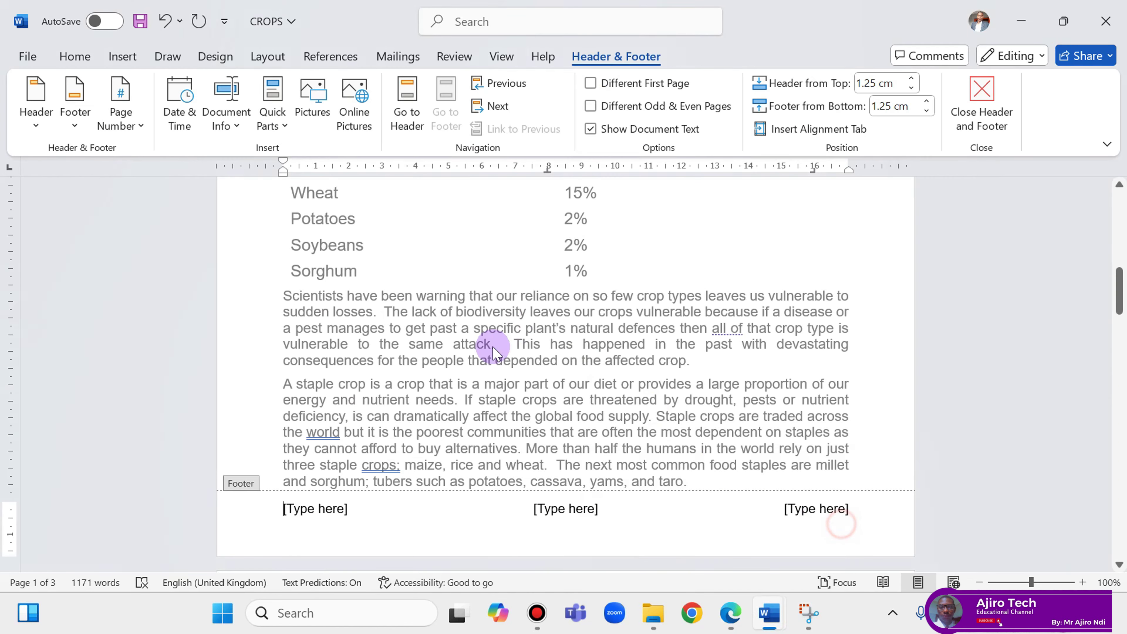
pyautogui.click(319, 505)
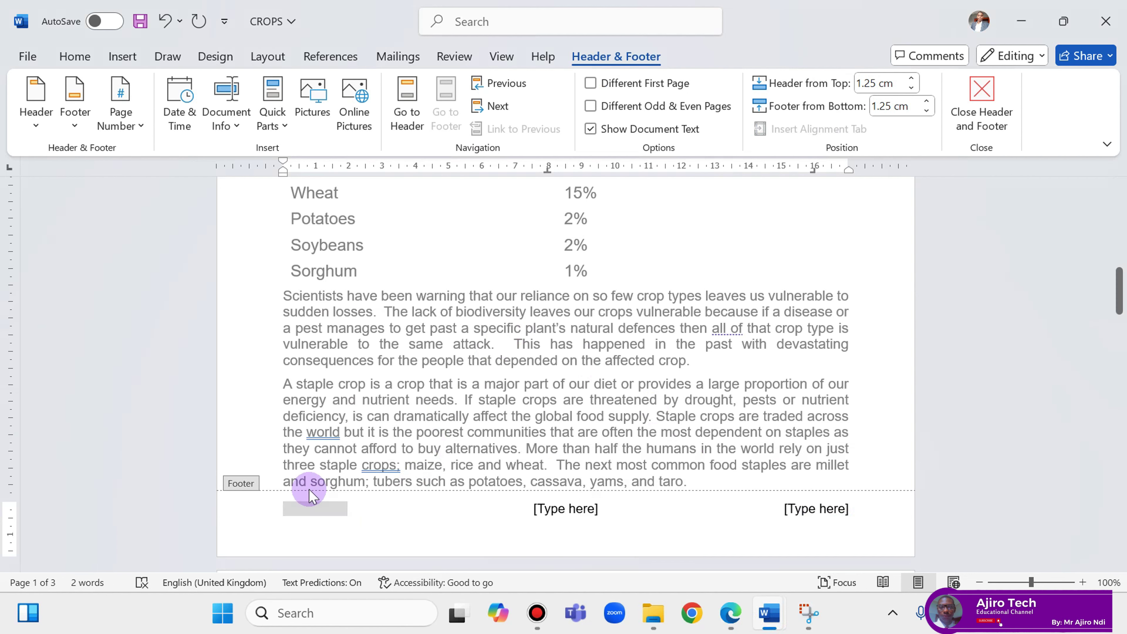
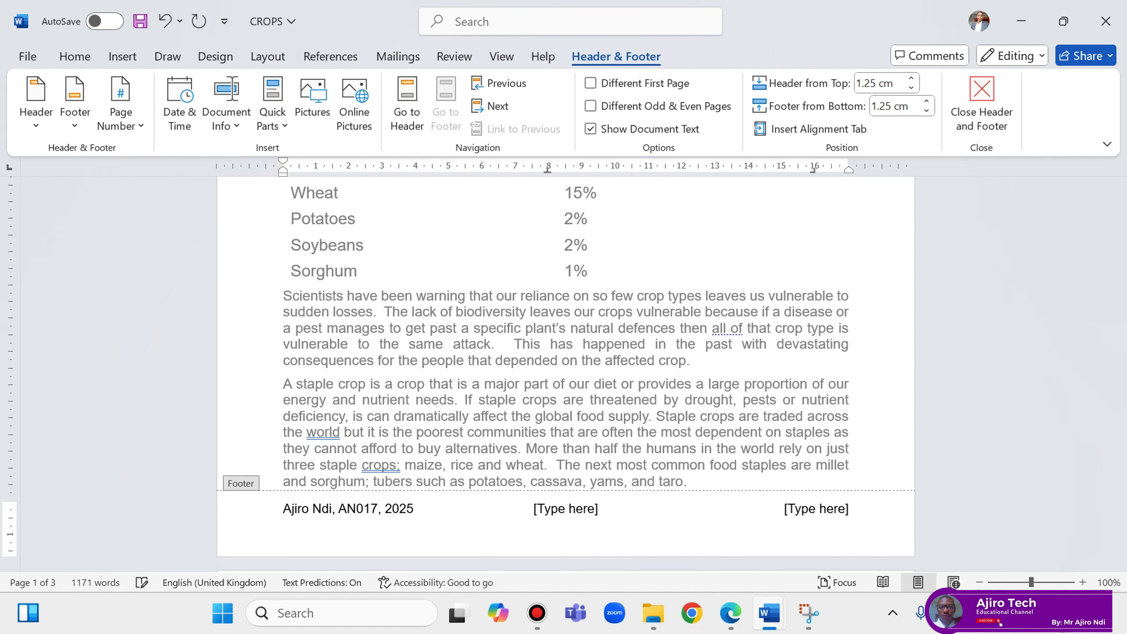
pyautogui.click(744, 620)
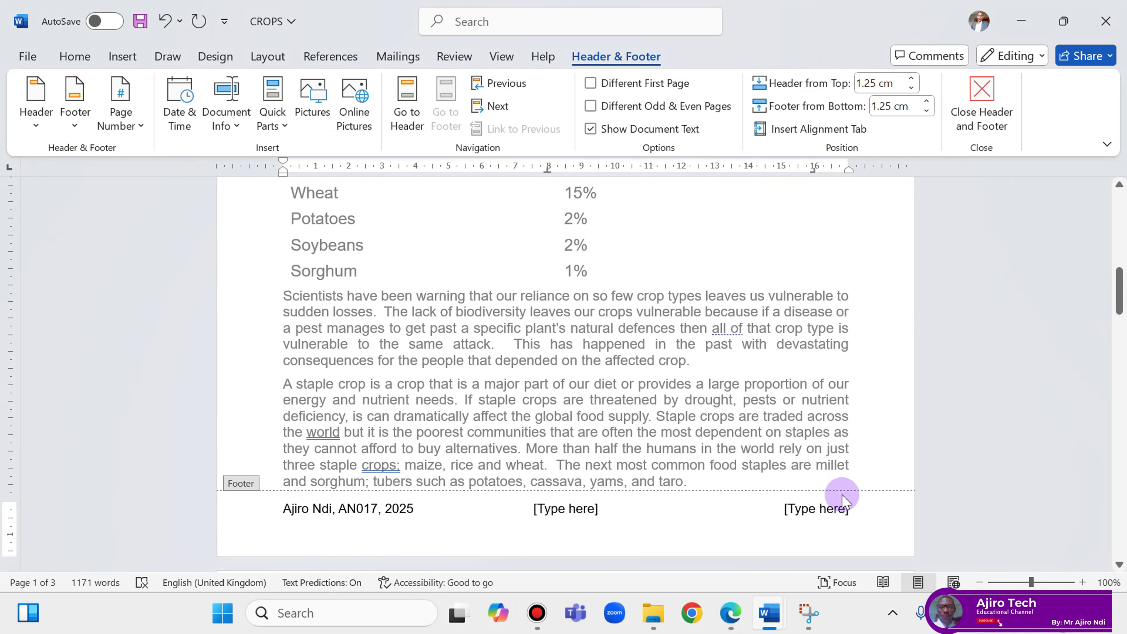
# With the right footer placeholder selected, try the NumPages field in the Field dialog, then cancel it.
pyautogui.click(830, 510)
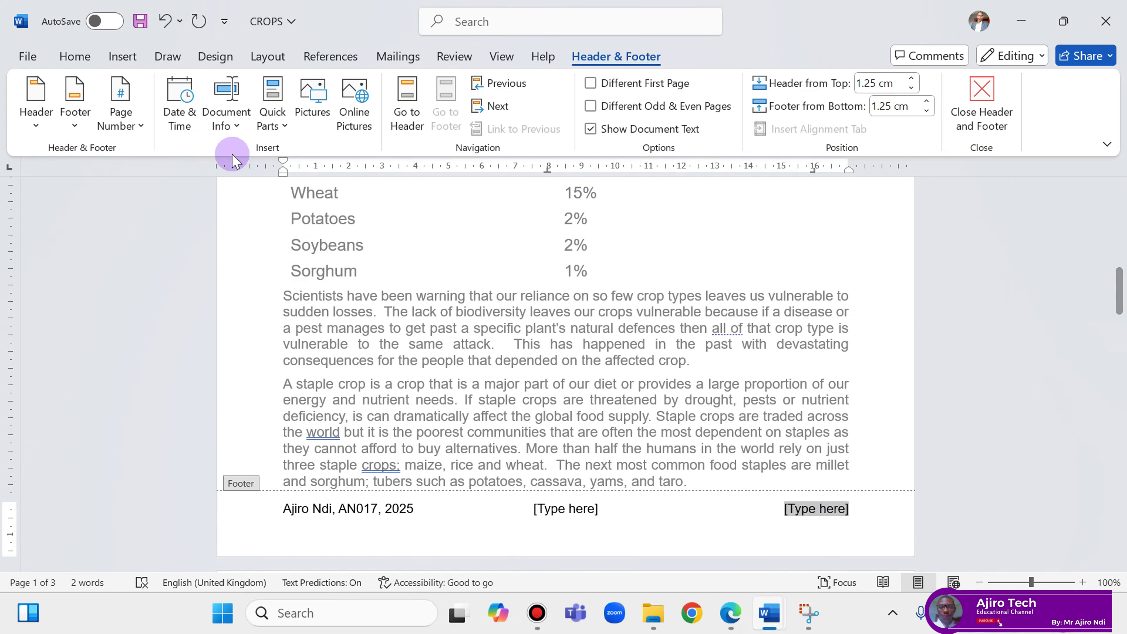
pyautogui.click(120, 125)
pyautogui.click(173, 234)
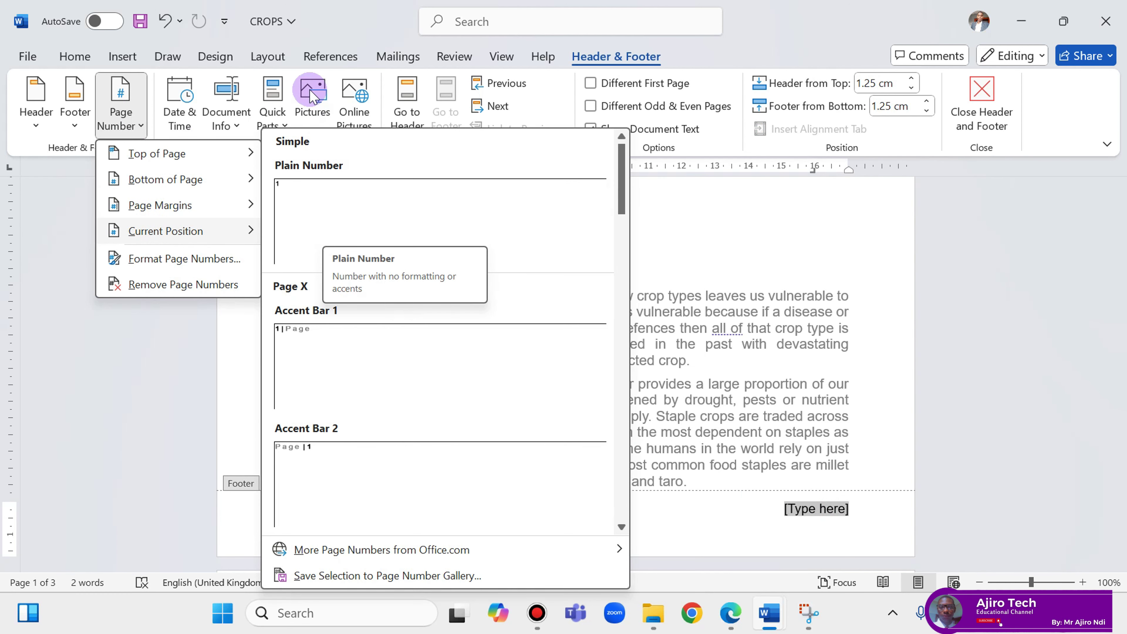
pyautogui.click(273, 127)
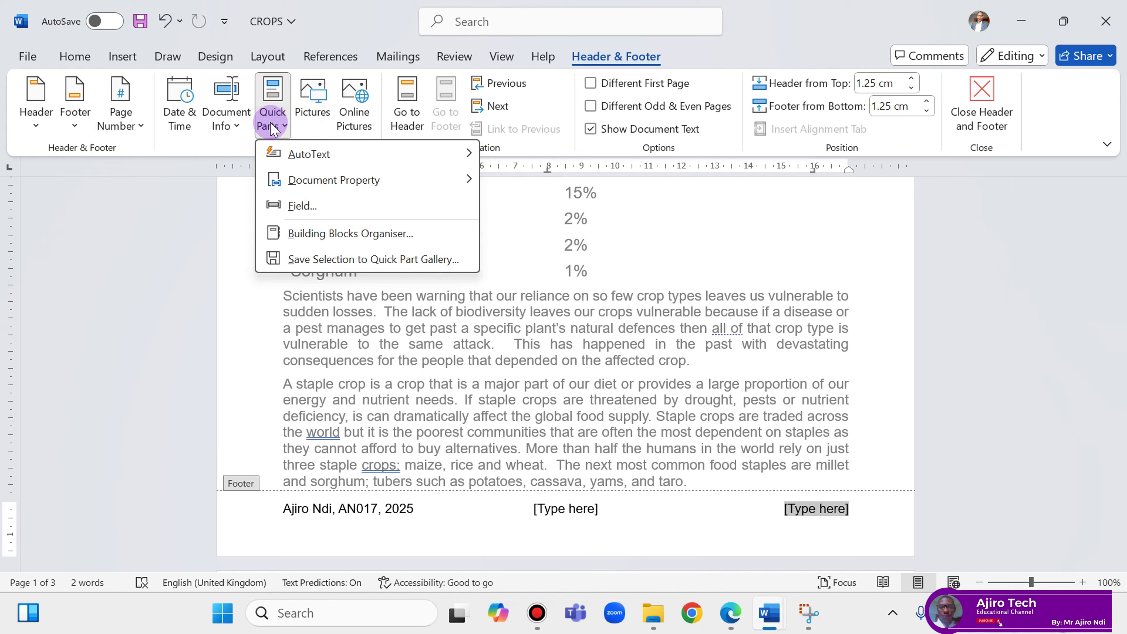
pyautogui.click(295, 206)
pyautogui.moveTo(402, 214); pyautogui.dragTo(405, 297)
pyautogui.click(311, 351)
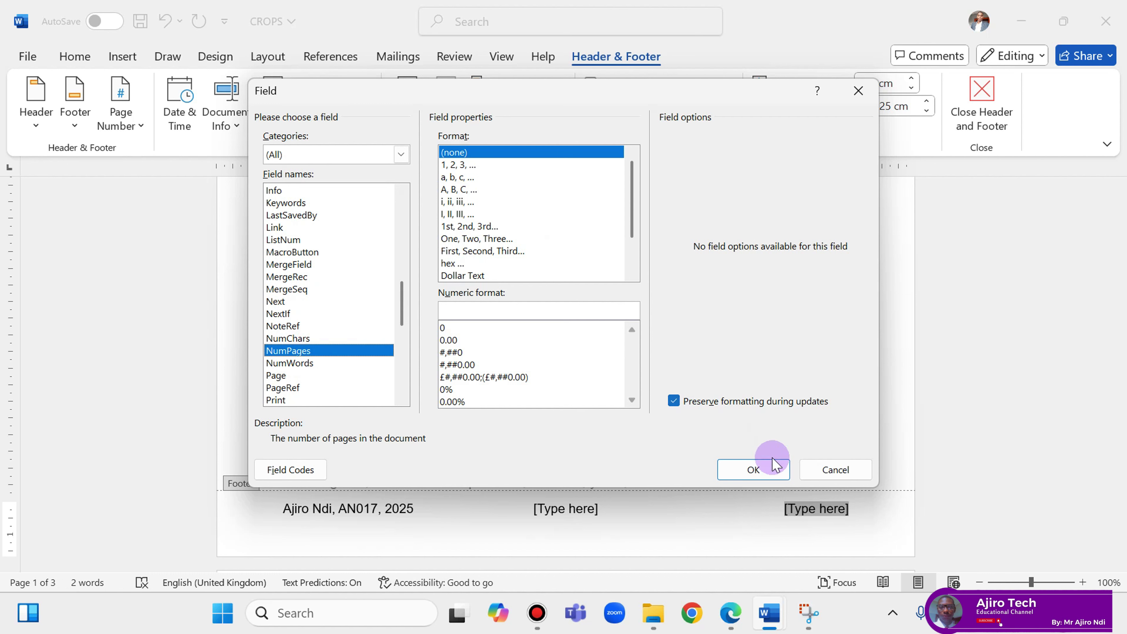
pyautogui.click(812, 470)
# Put a Plain Number page number at the current position in the right footer section.
pyautogui.click(731, 629)
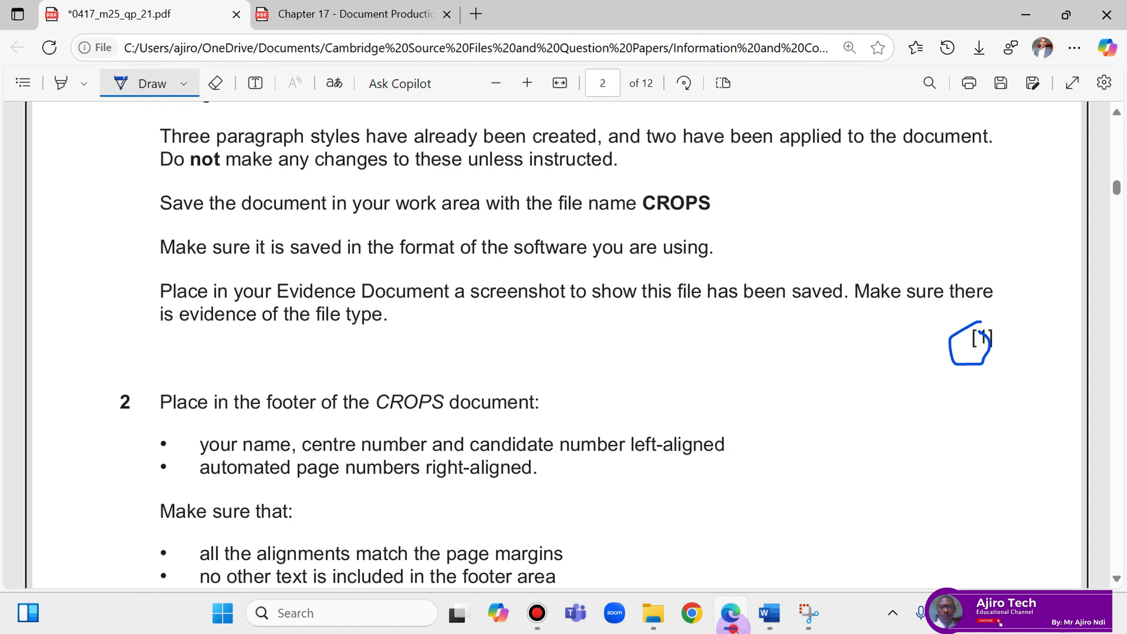
pyautogui.click(730, 629)
pyautogui.click(119, 107)
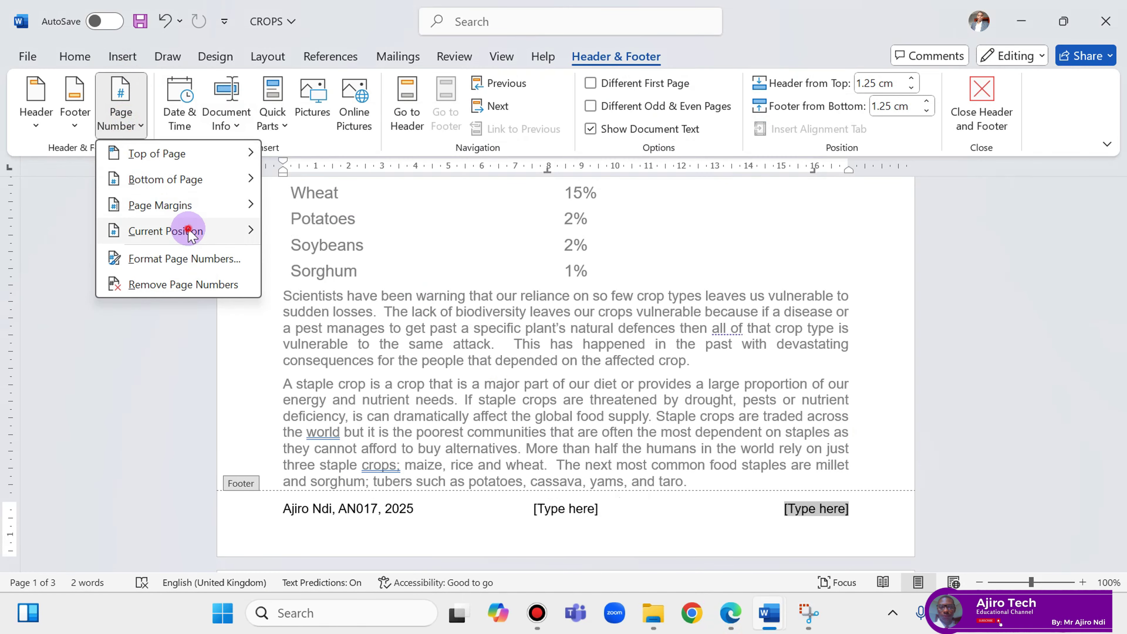
pyautogui.moveTo(188, 229)
pyautogui.click(320, 205)
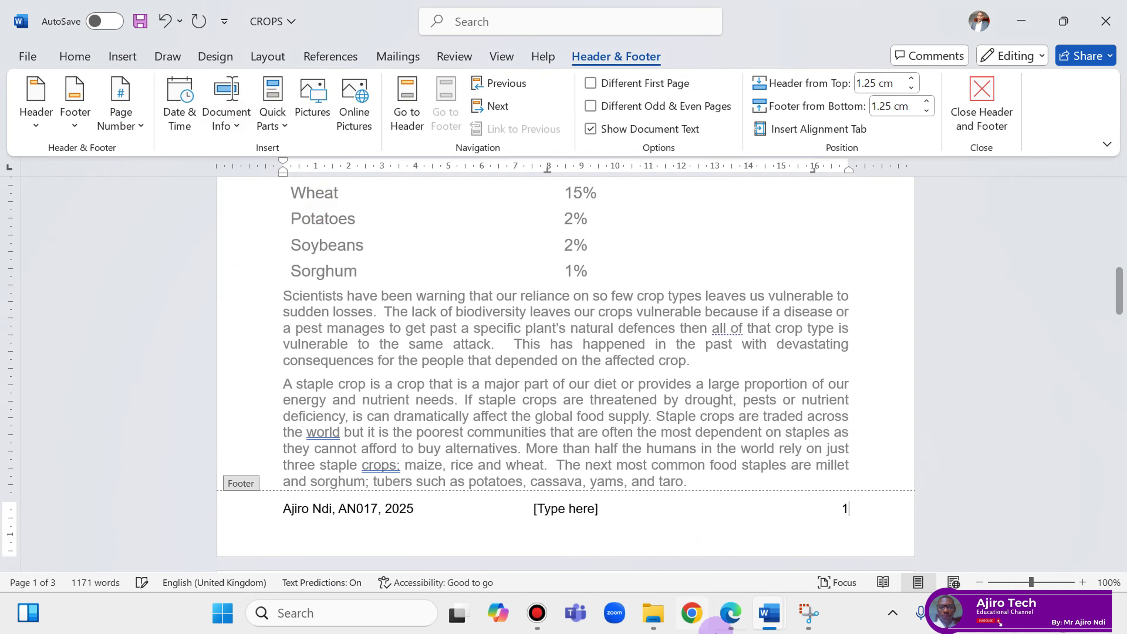
pyautogui.click(731, 614)
pyautogui.scroll(-4, 481, 418)
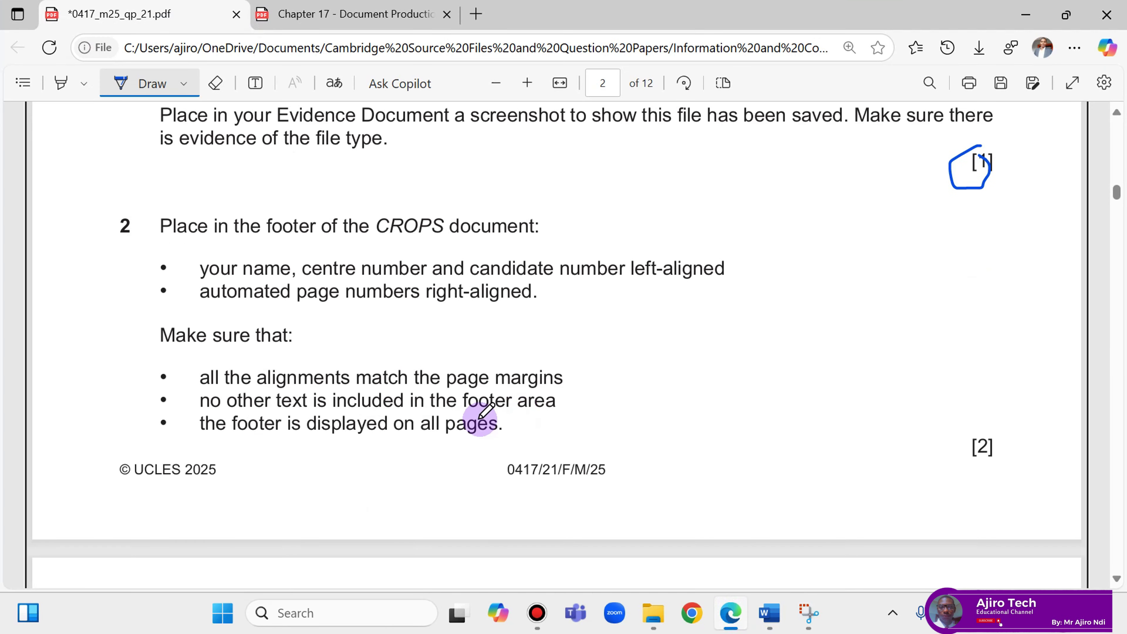
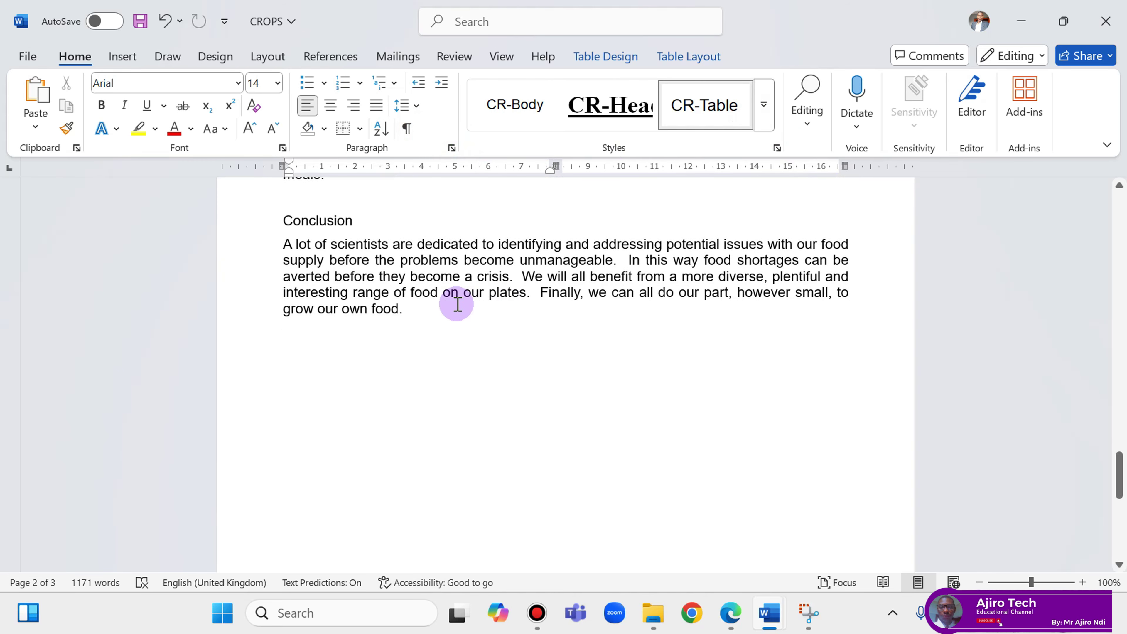
# Add an empty line after the conclusion and open the Styles pane.
pyautogui.click(443, 314)
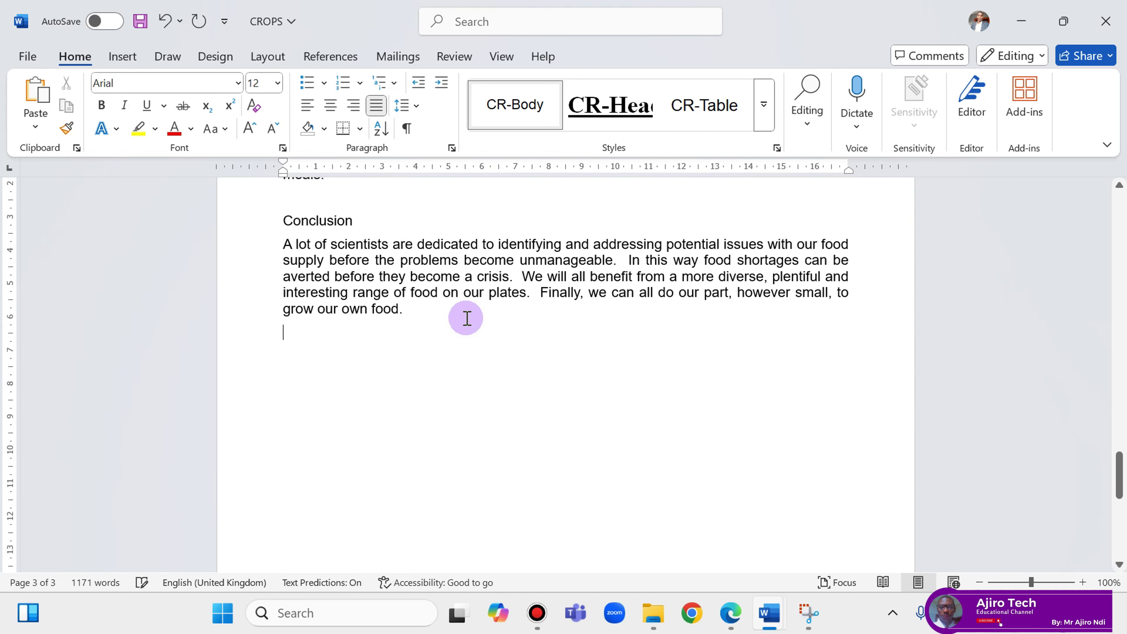
pyautogui.press('Return')
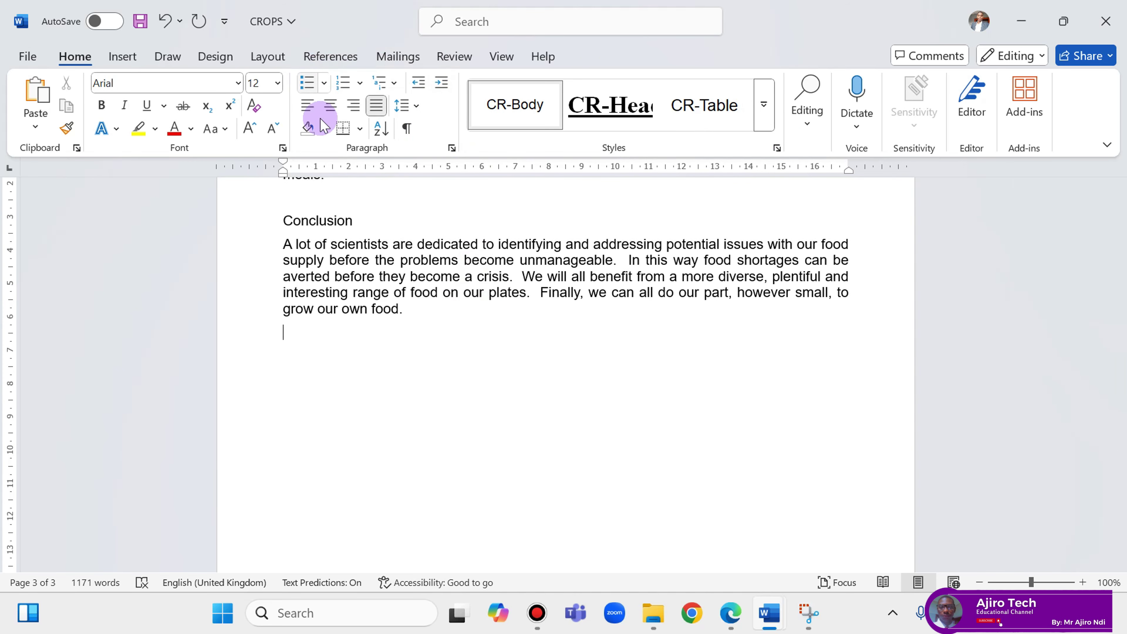
pyautogui.click(780, 153)
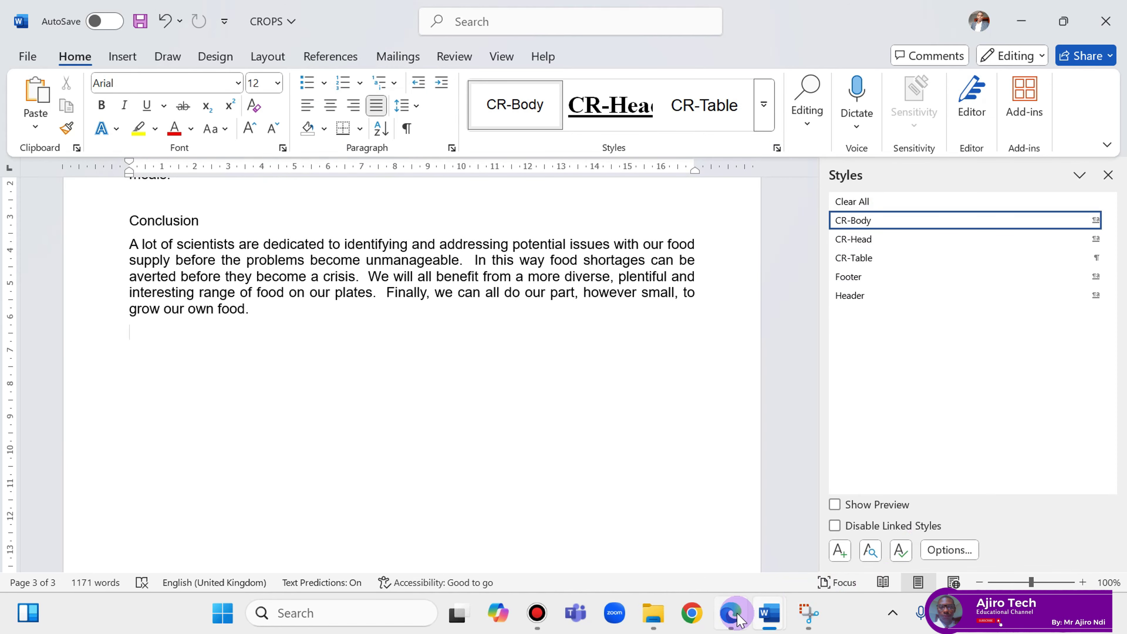
pyautogui.click(732, 615)
pyautogui.click(770, 612)
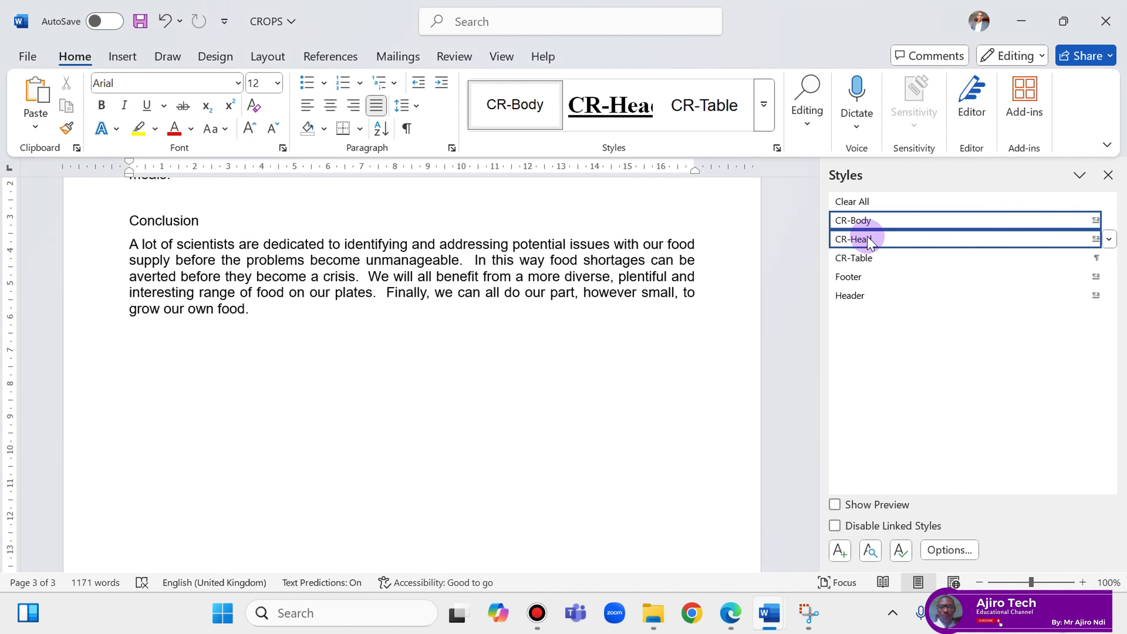
# Discard a first No Spacing attempt, then begin a new style based on Normal.
pyautogui.click(840, 550)
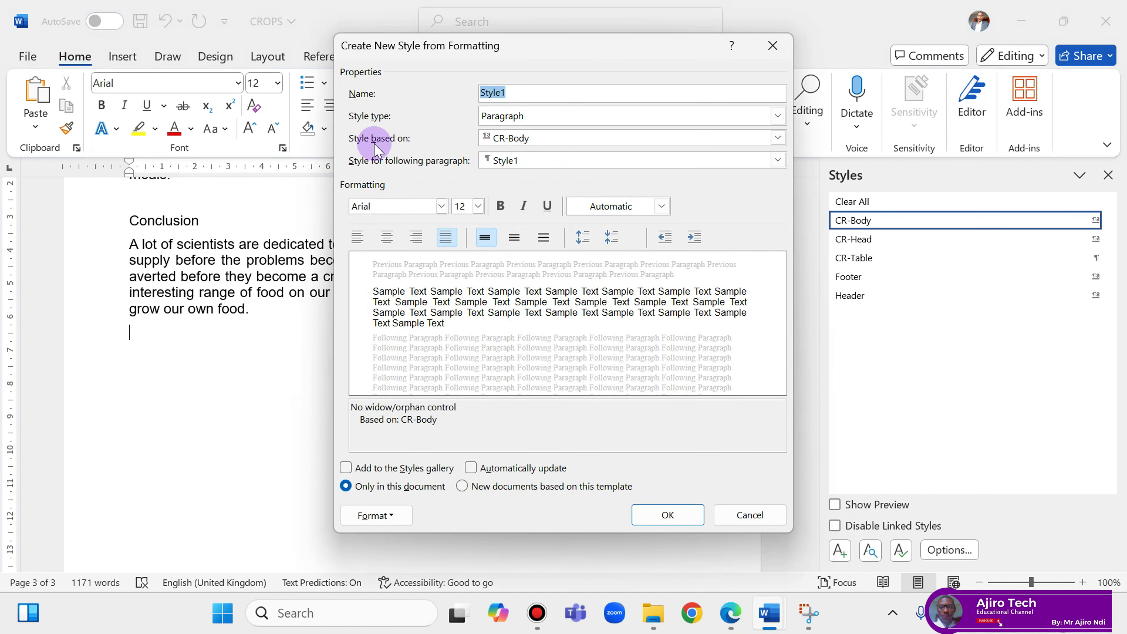
pyautogui.click(536, 140)
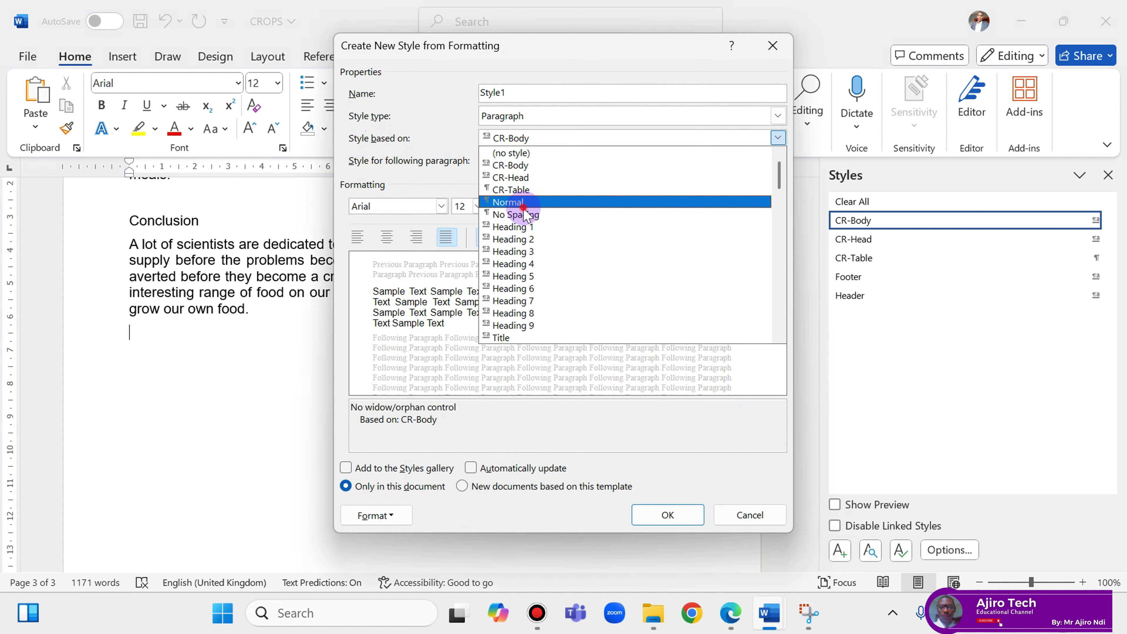
pyautogui.click(526, 214)
pyautogui.click(523, 206)
pyautogui.click(530, 139)
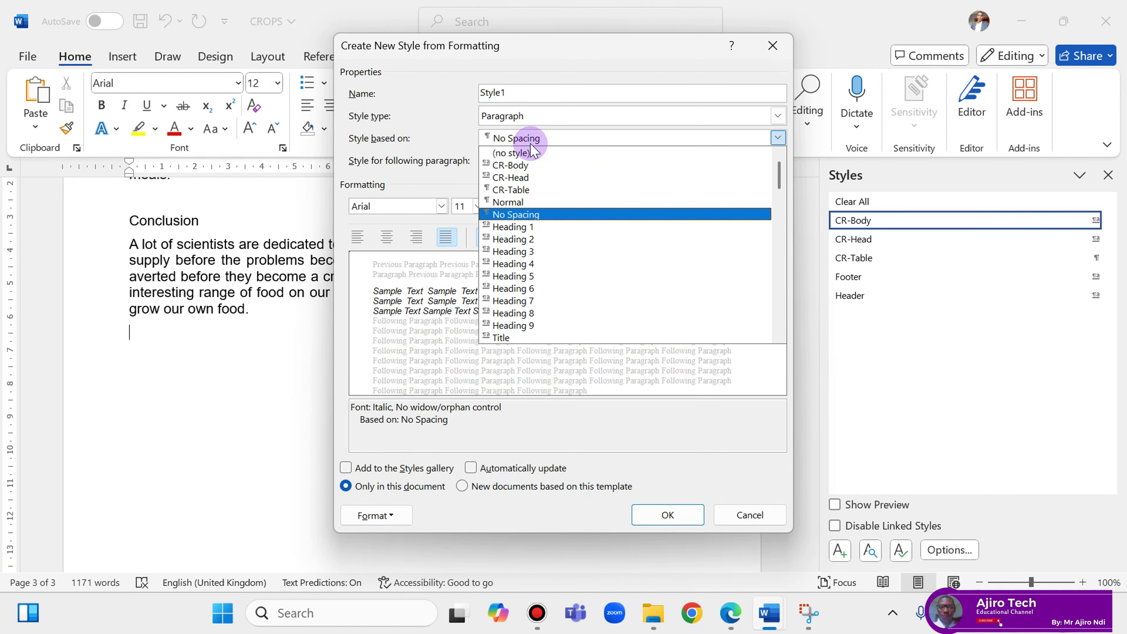
pyautogui.click(749, 515)
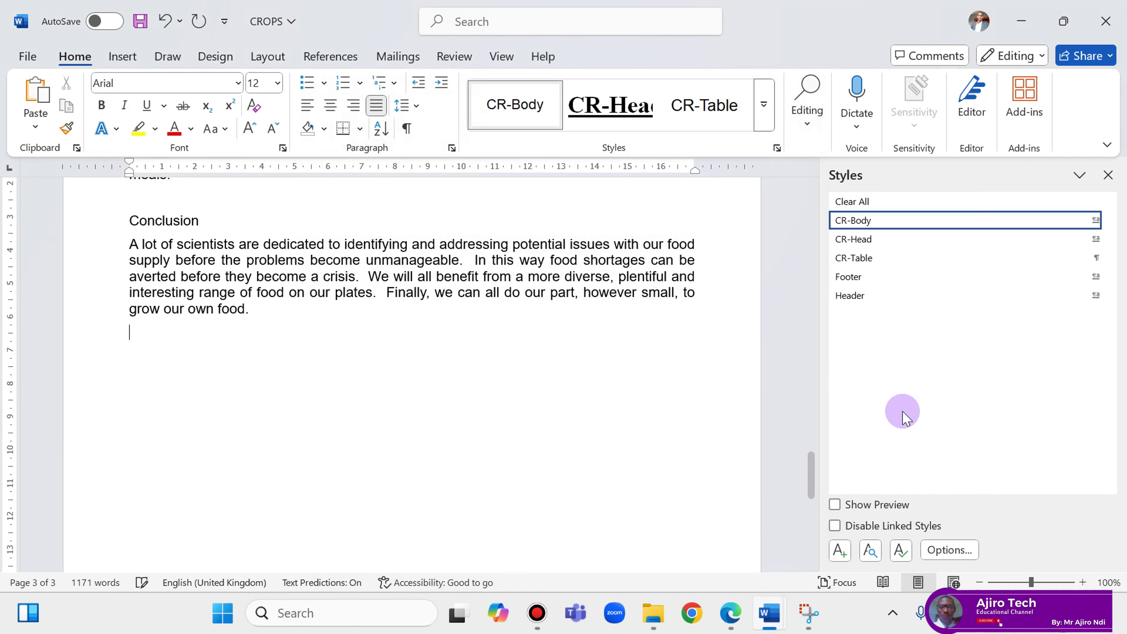
pyautogui.click(839, 549)
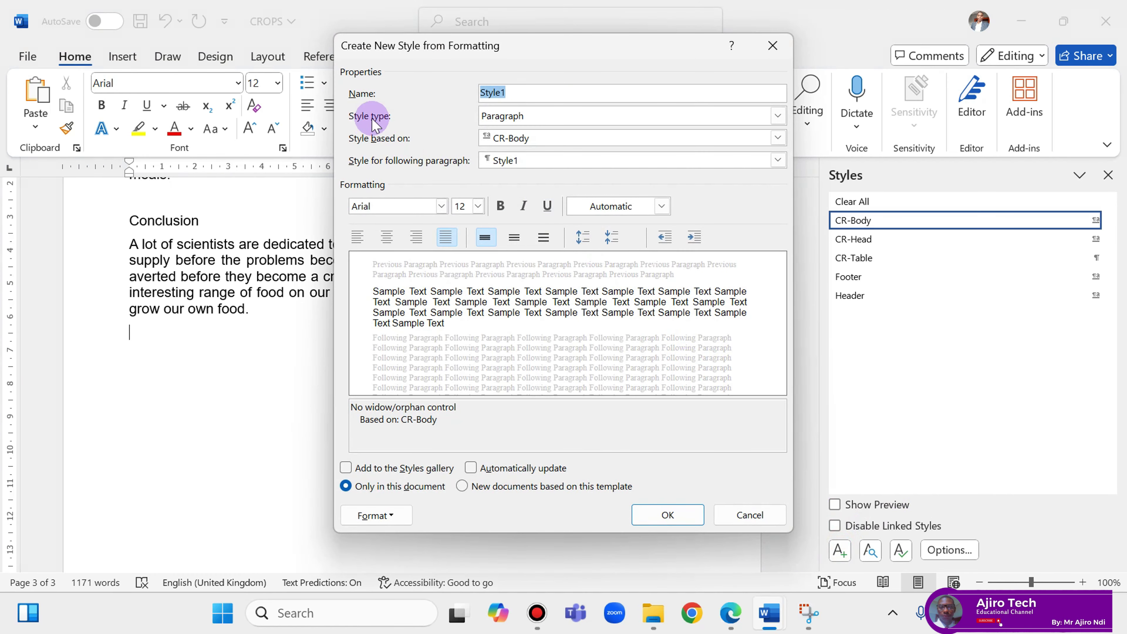
pyautogui.click(524, 139)
pyautogui.click(523, 204)
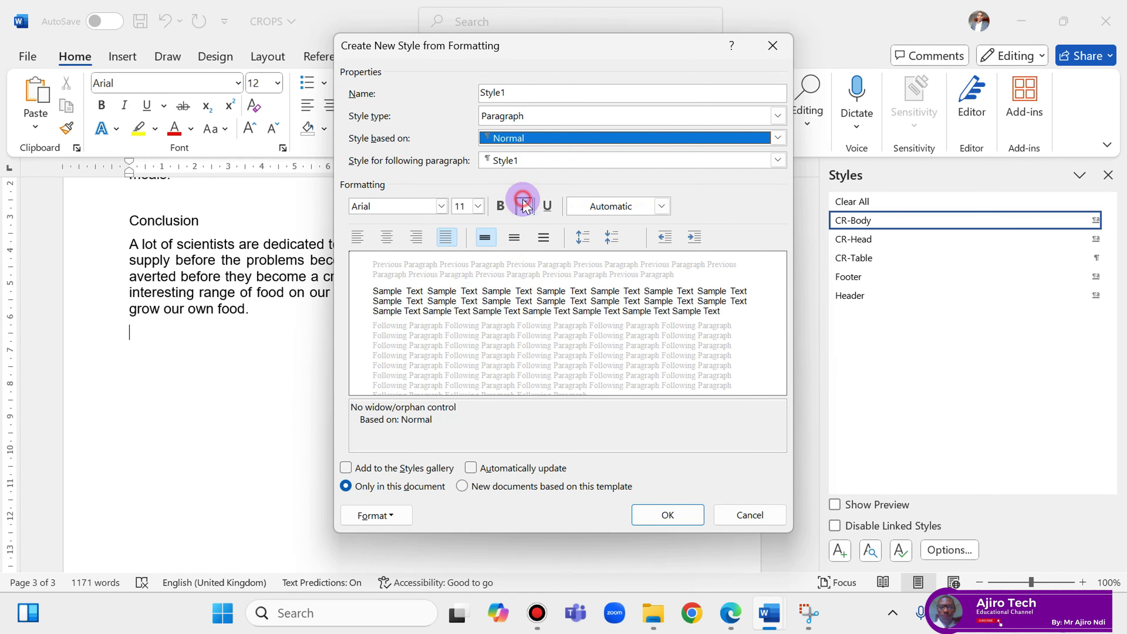
# Copy 'CR-Subhead' from the exam PDF and paste it as the new style's name.
pyautogui.click(730, 615)
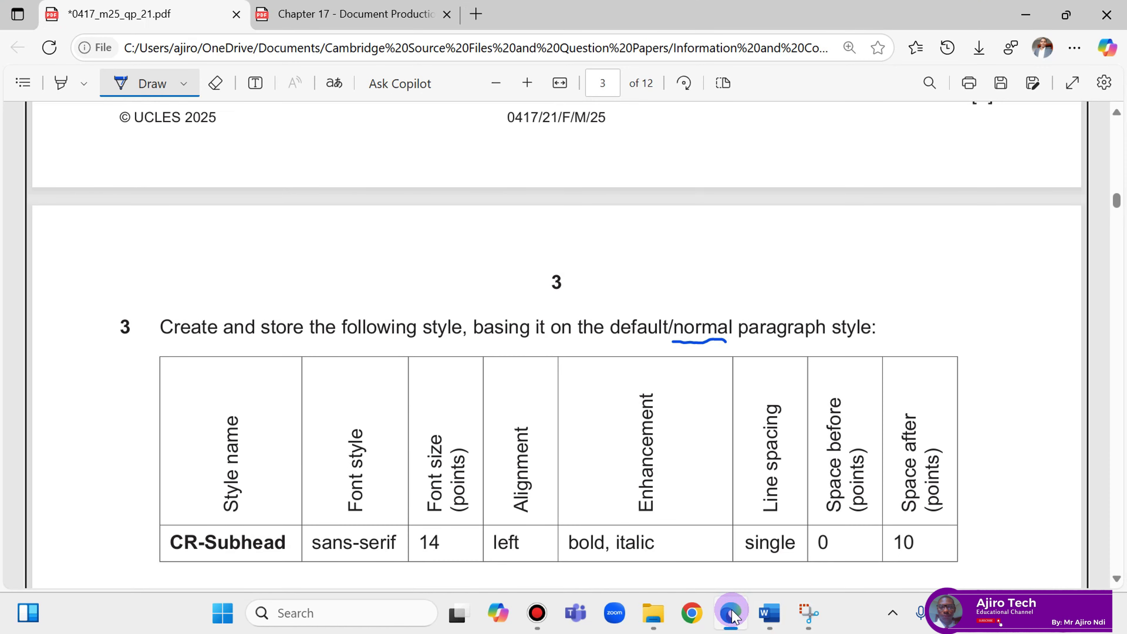
pyautogui.click(117, 79)
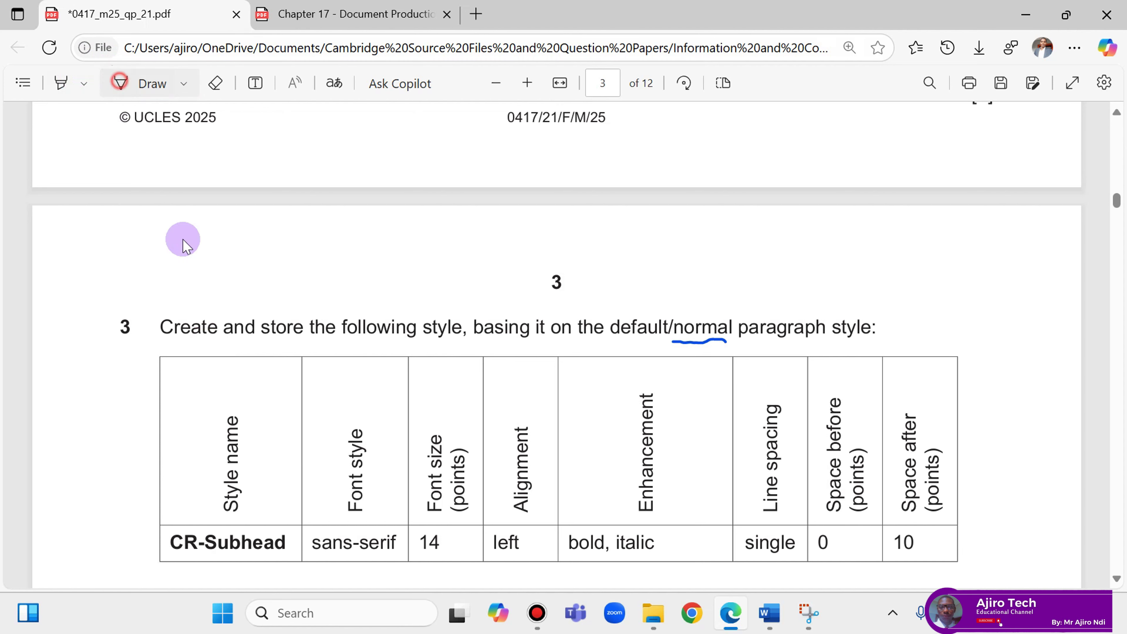
pyautogui.moveTo(171, 541); pyautogui.dragTo(295, 543)
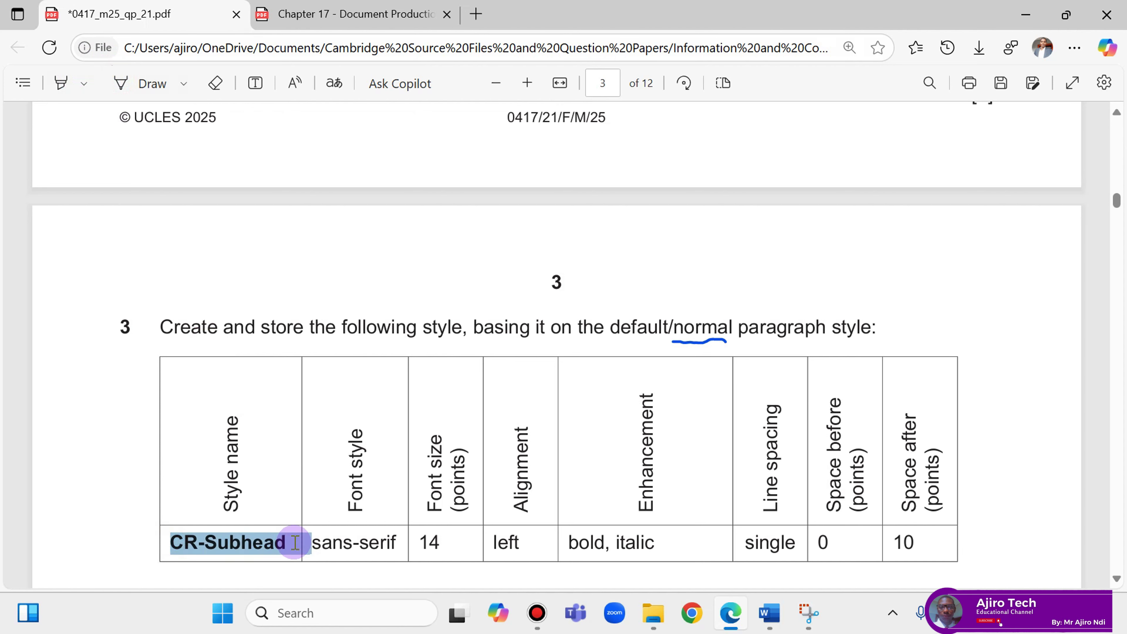
pyautogui.click(318, 385)
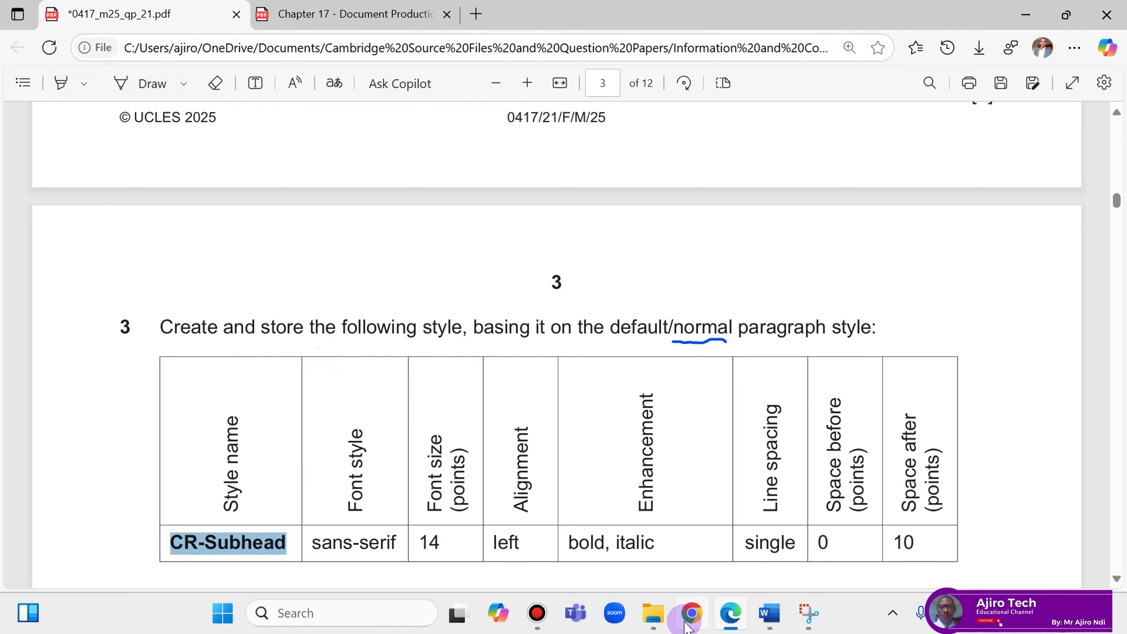
pyautogui.moveTo(762, 619)
pyautogui.click(855, 473)
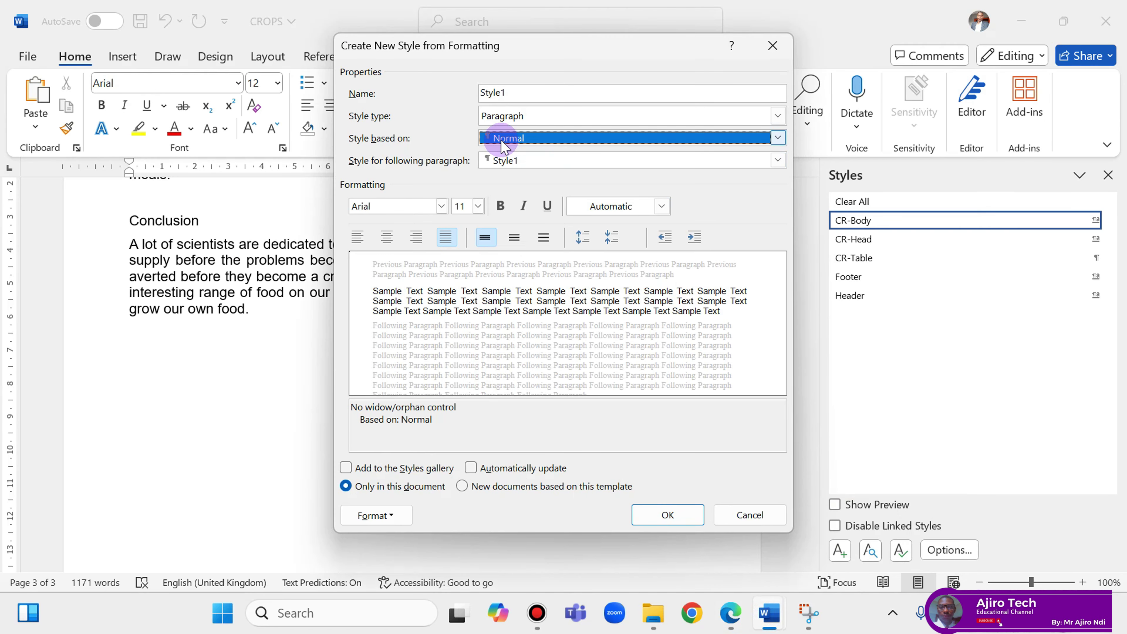
pyautogui.moveTo(511, 94); pyautogui.dragTo(480, 97)
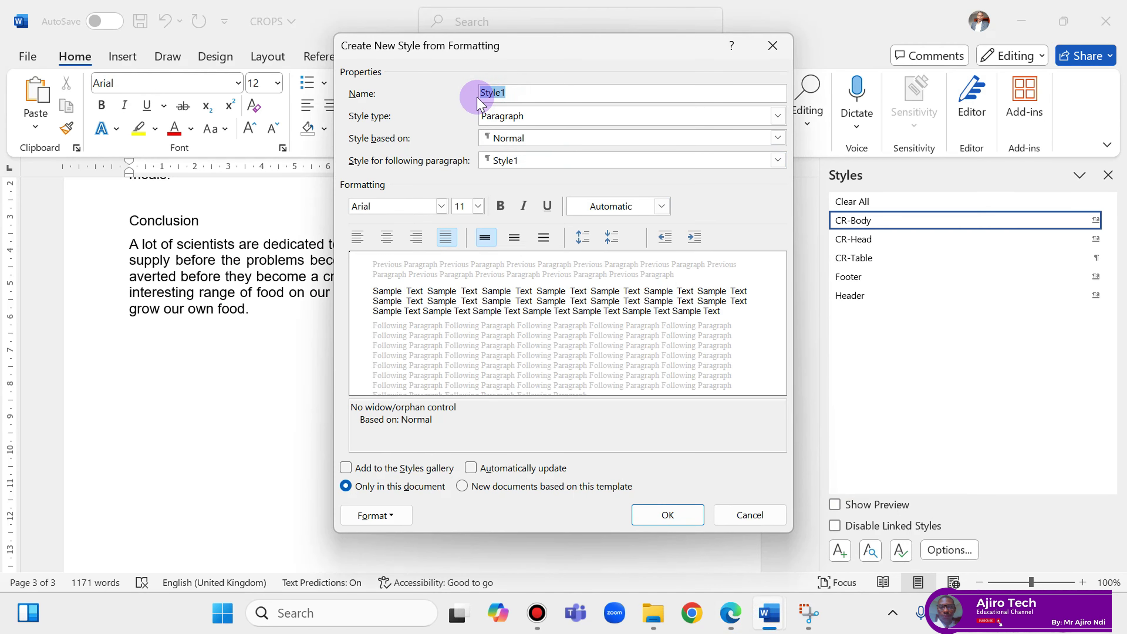
pyautogui.rightClick(490, 92)
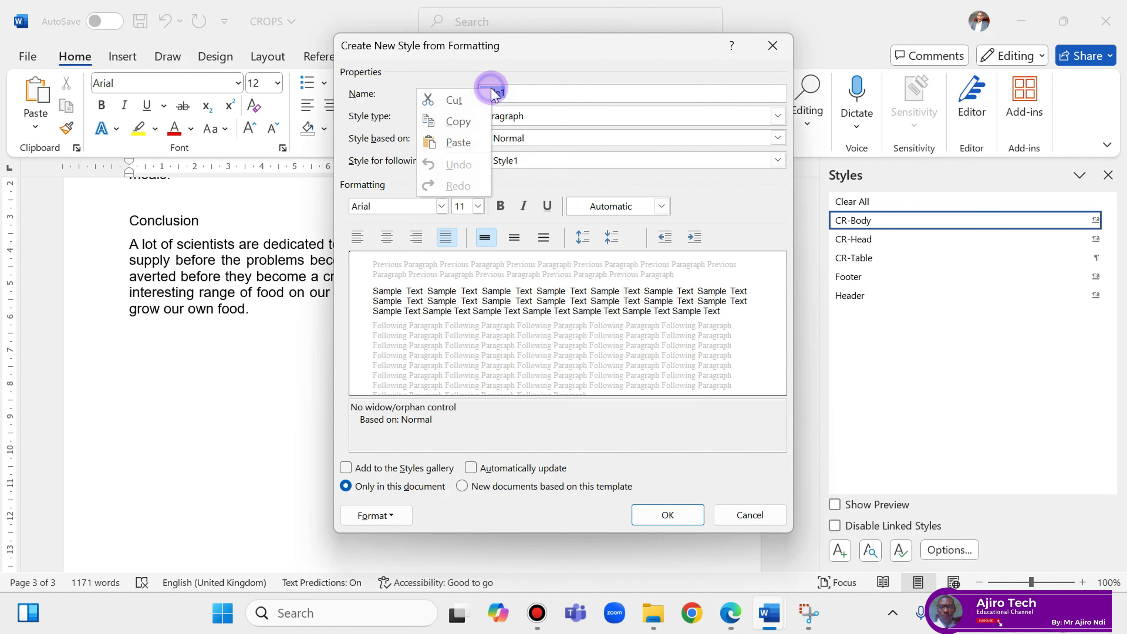
pyautogui.click(457, 139)
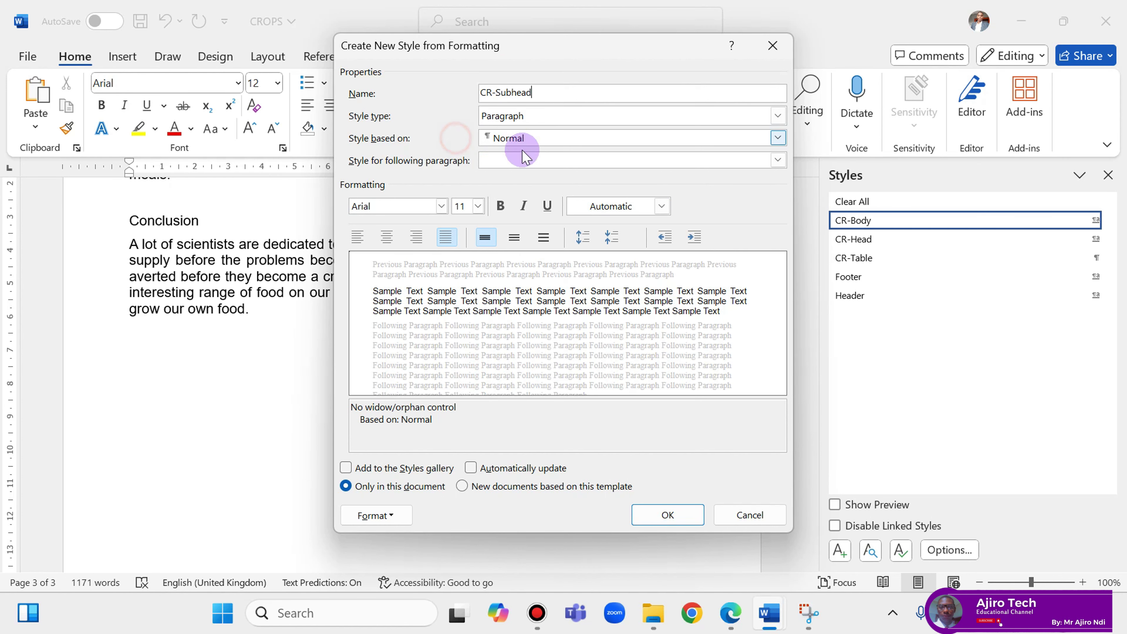
# Handwrite 'Arial' in pen under sans-serif on the exam PDF.
pyautogui.click(731, 624)
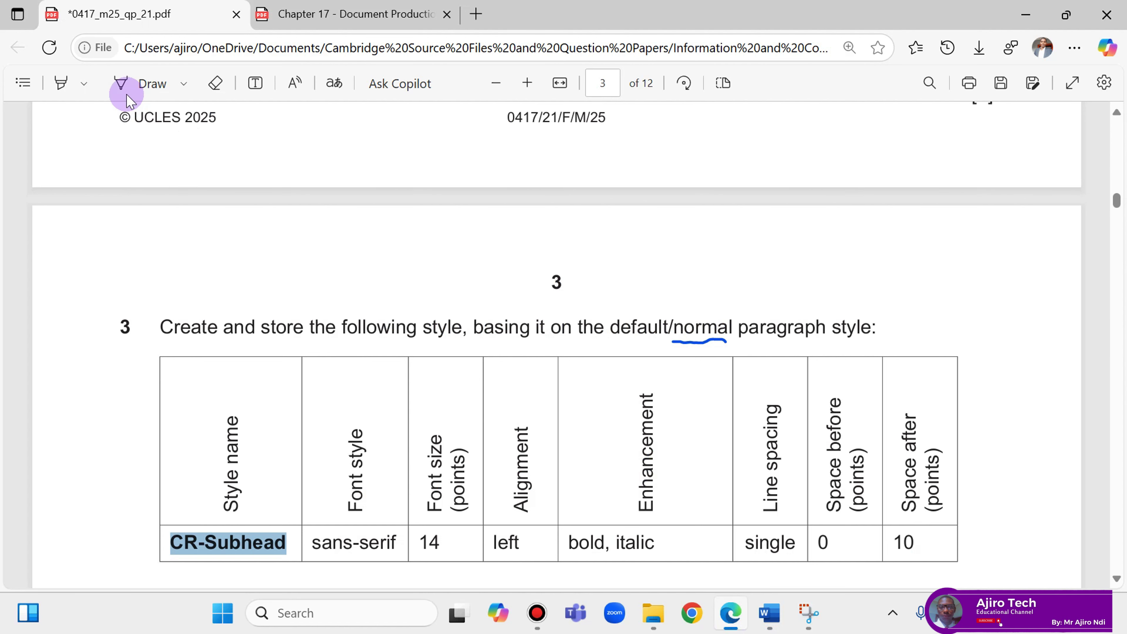
pyautogui.click(128, 83)
pyautogui.scroll(-2, 355, 466)
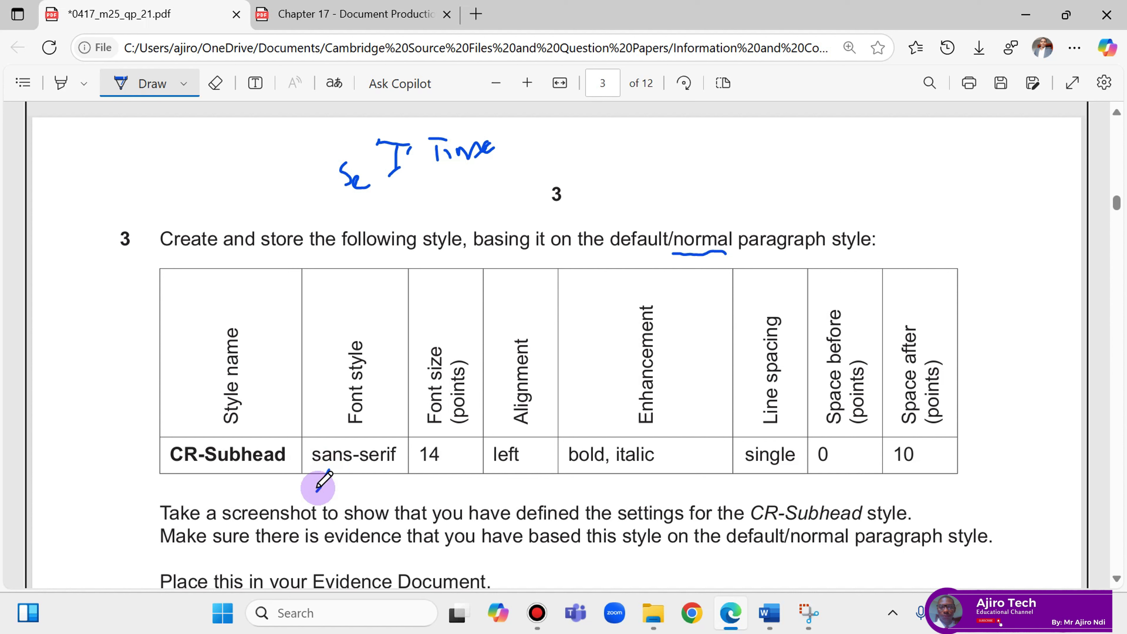
pyautogui.moveTo(317, 491); pyautogui.dragTo(332, 459)
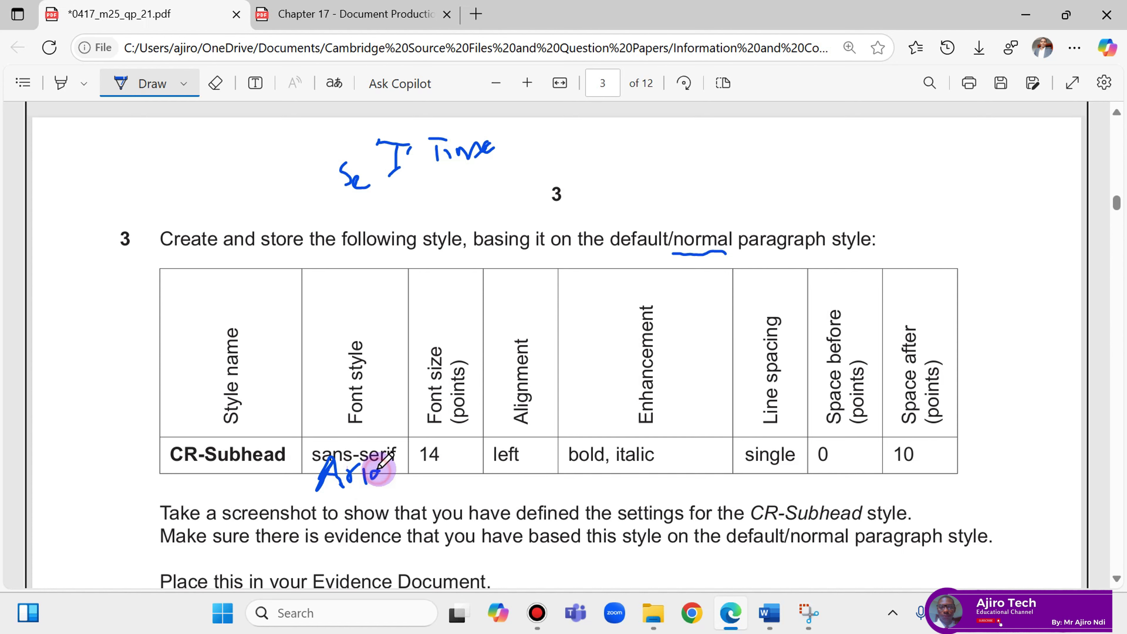
pyautogui.moveTo(378, 469); pyautogui.dragTo(385, 483)
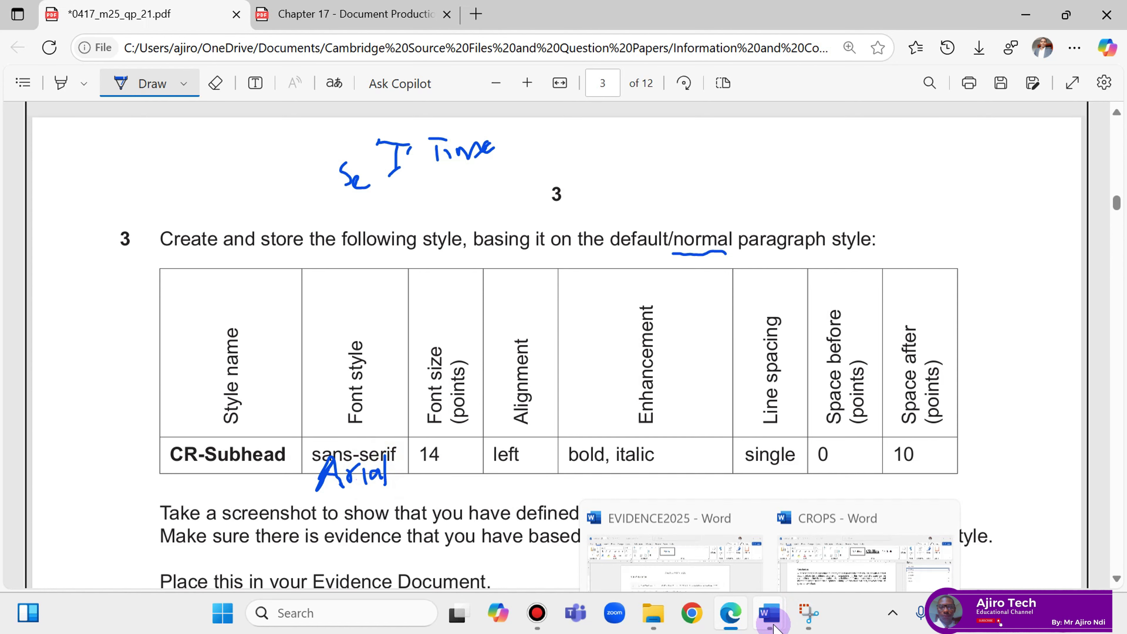
pyautogui.moveTo(771, 615)
pyautogui.click(818, 550)
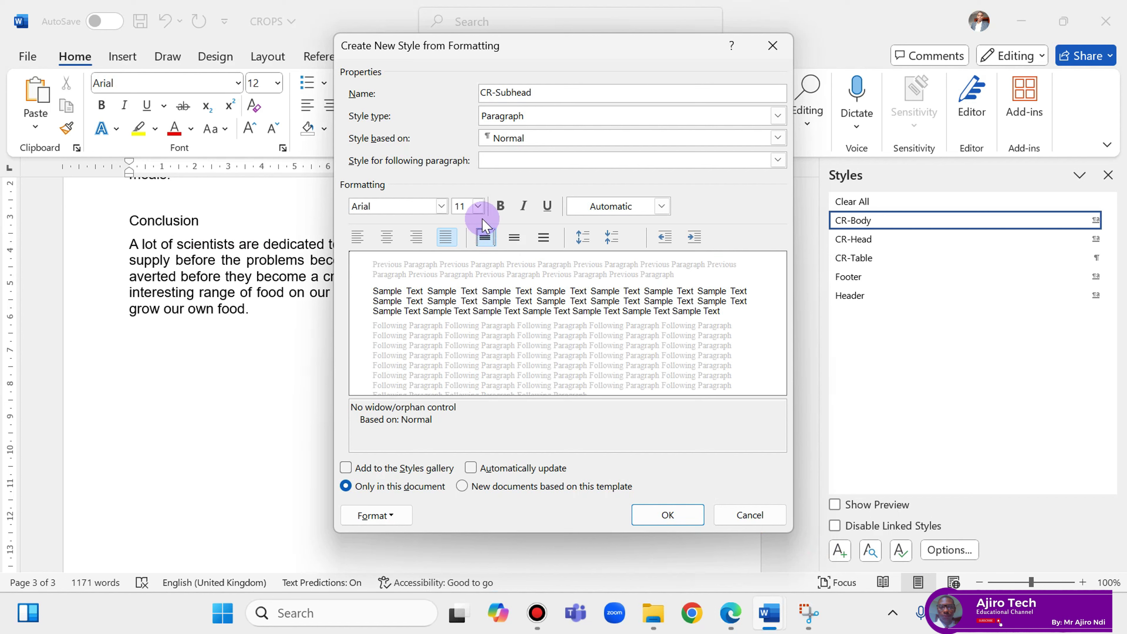
# Give CR-Subhead a 14 pt font size and left alignment.
pyautogui.click(730, 613)
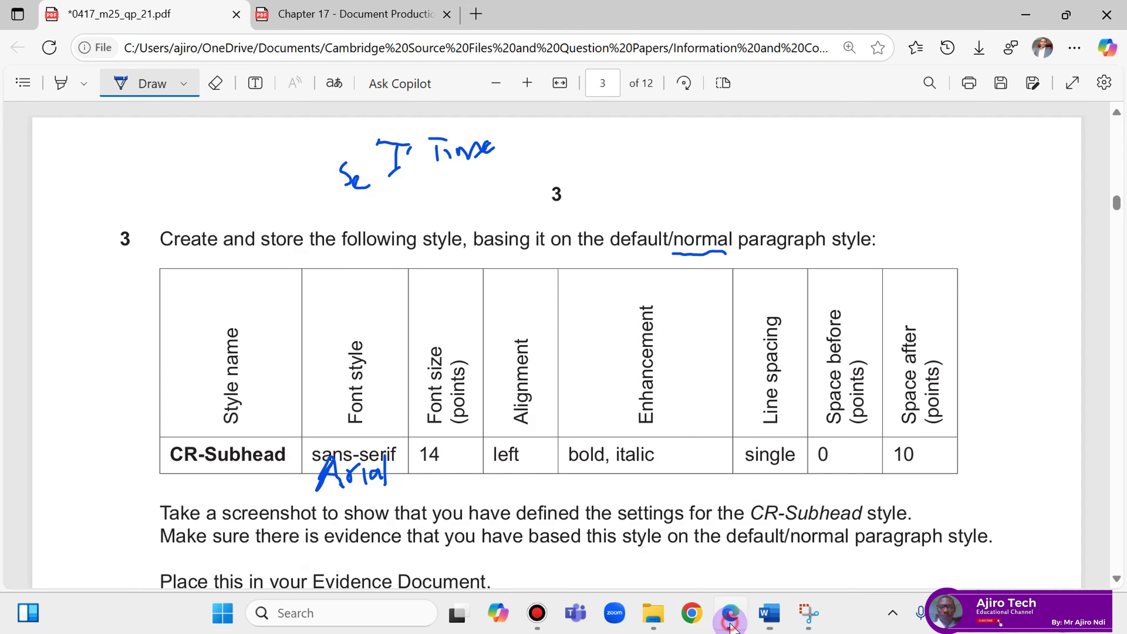
pyautogui.click(730, 613)
pyautogui.click(478, 205)
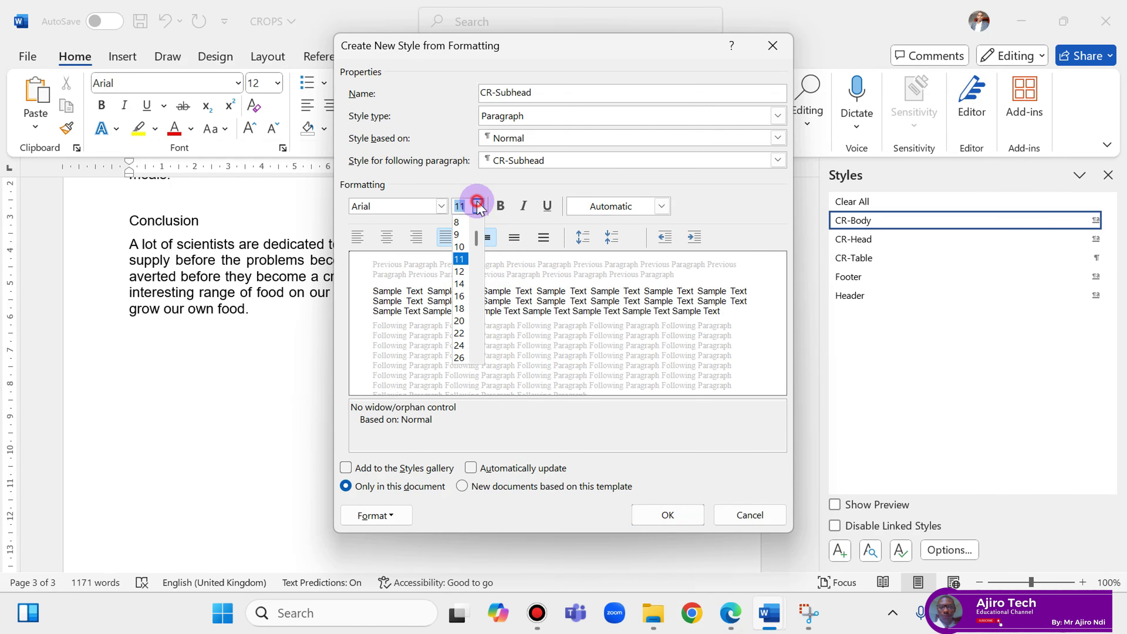
pyautogui.click(465, 280)
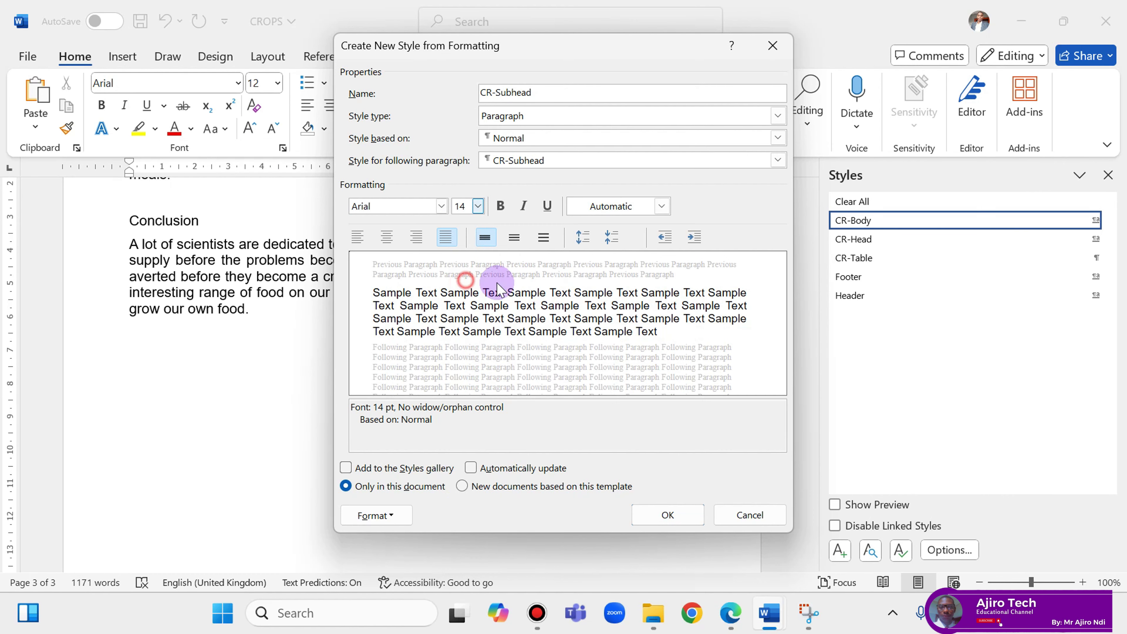
pyautogui.click(730, 613)
pyautogui.click(731, 617)
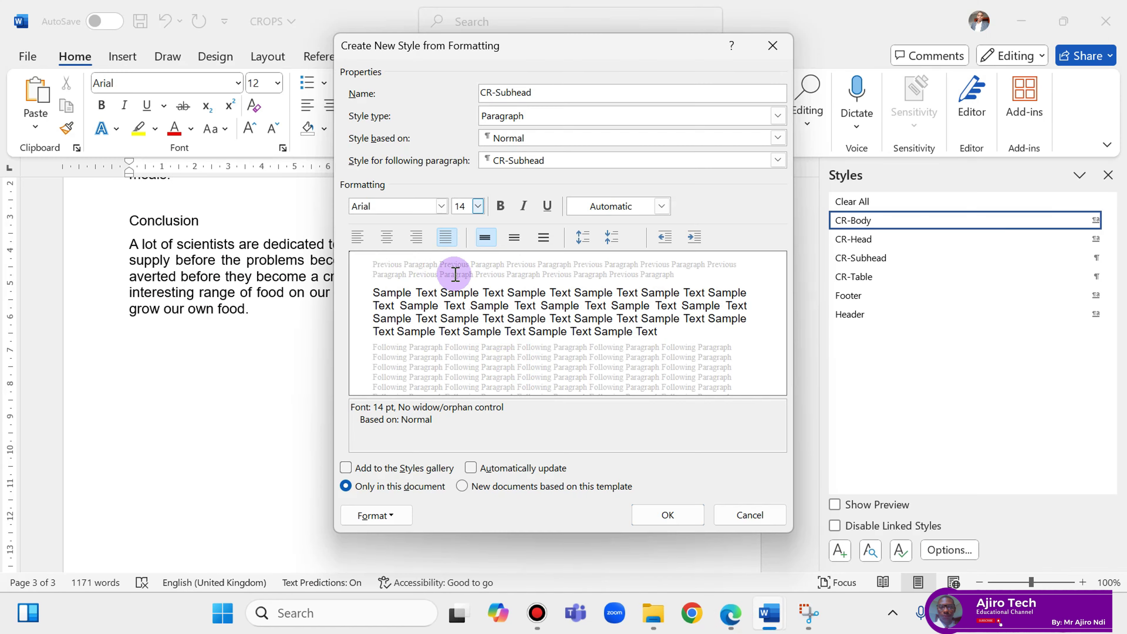
pyautogui.click(358, 237)
# Make CR-Subhead bold and italic after checking the exam's requirements.
pyautogui.click(730, 623)
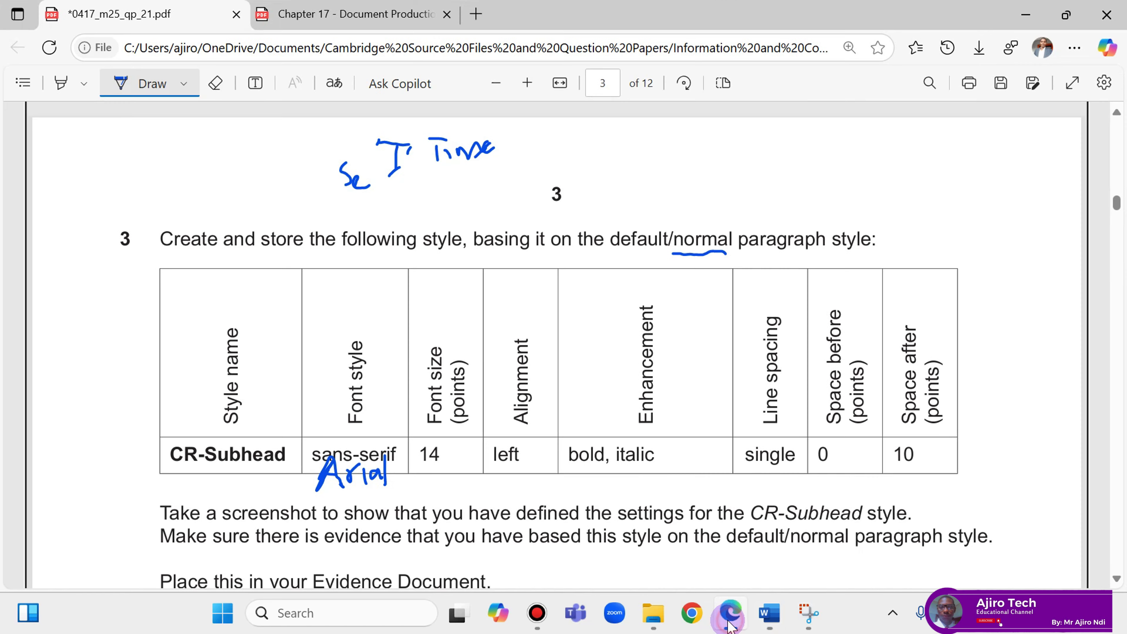
pyautogui.click(722, 621)
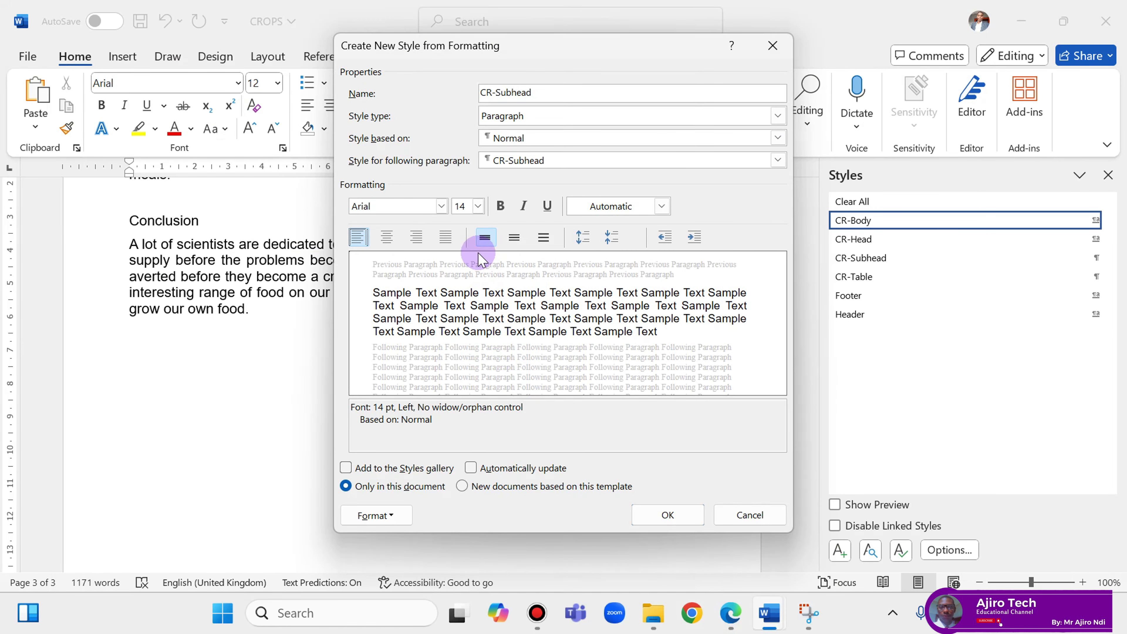
pyautogui.click(500, 205)
pyautogui.click(522, 206)
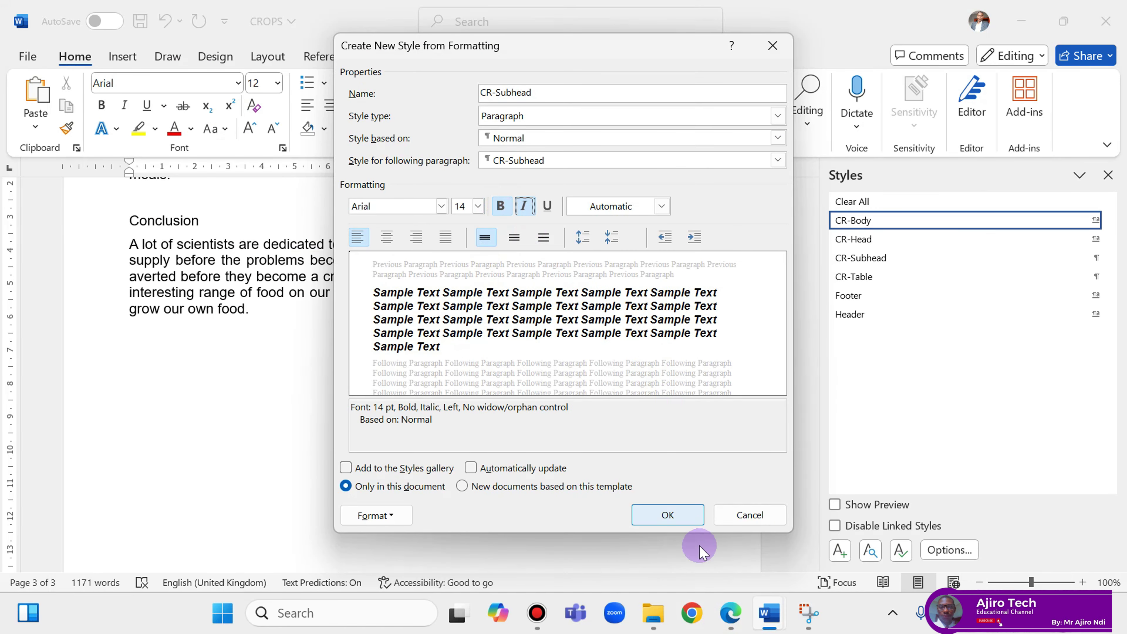
pyautogui.click(731, 617)
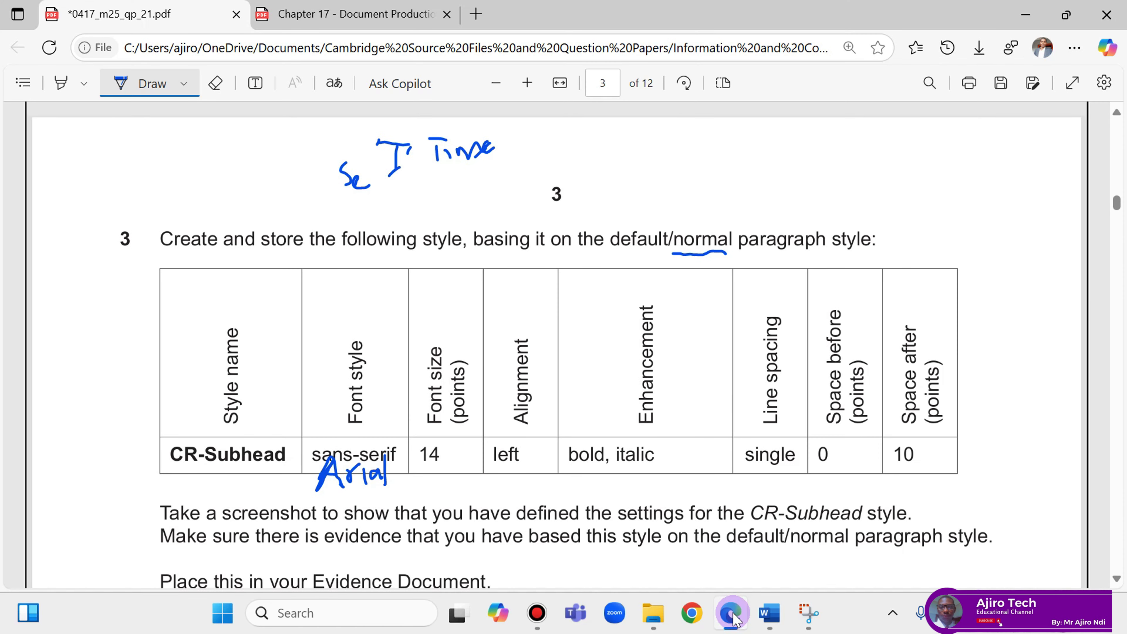
pyautogui.click(731, 617)
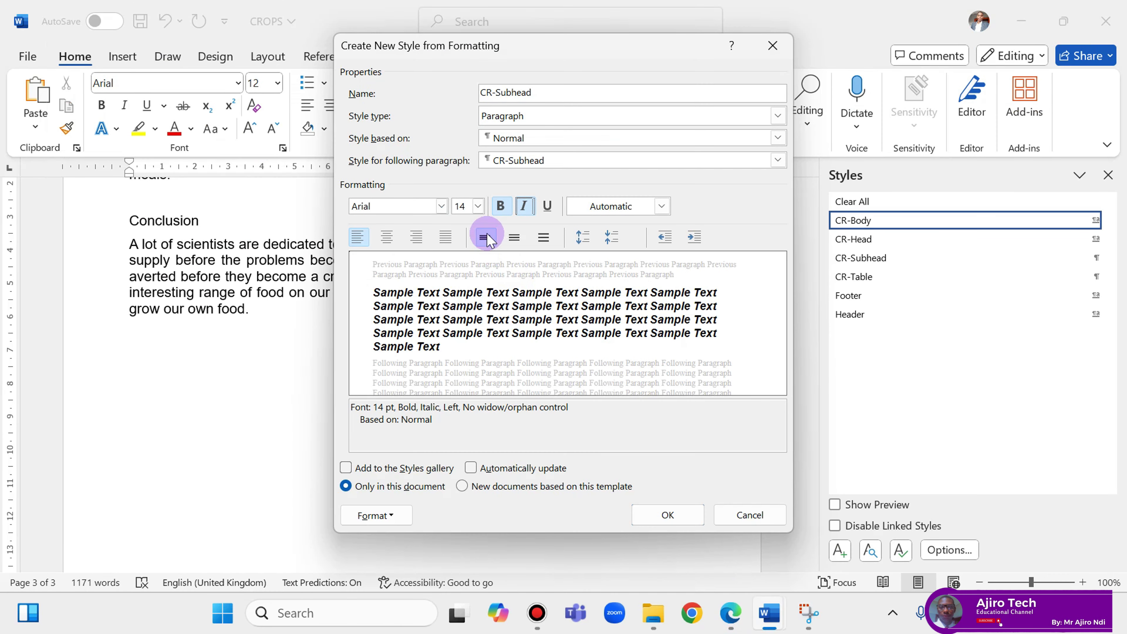
pyautogui.click(731, 617)
pyautogui.click(732, 619)
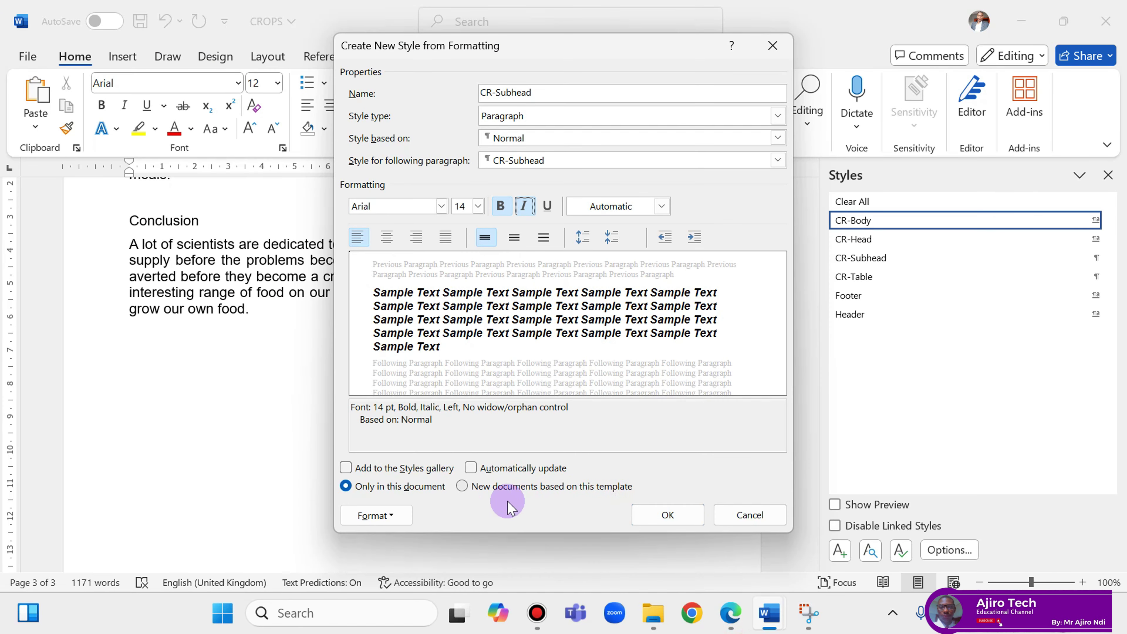
pyautogui.click(392, 516)
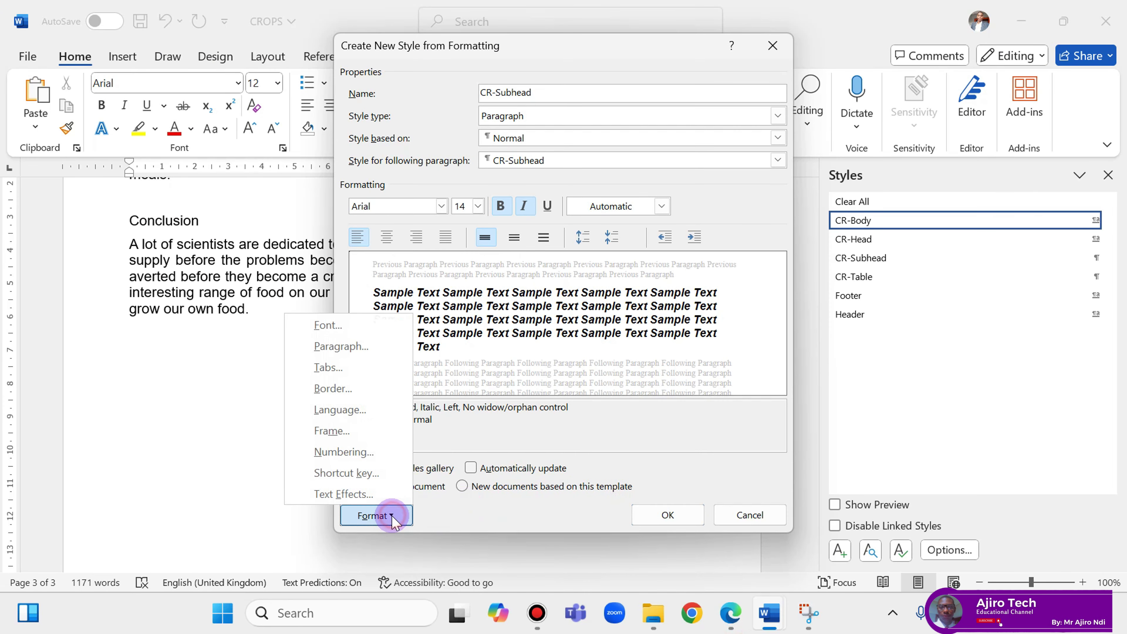
# Set CR-Subhead's spacing to 0 pt before, 10 pt after, single line spacing.
pyautogui.click(363, 347)
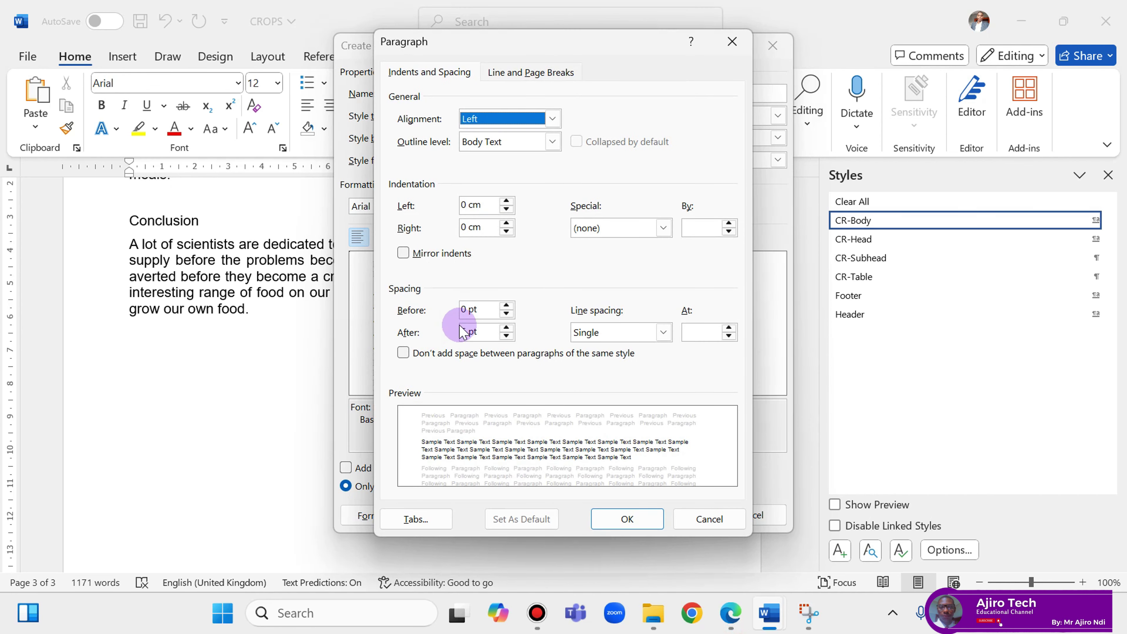
pyautogui.click(740, 621)
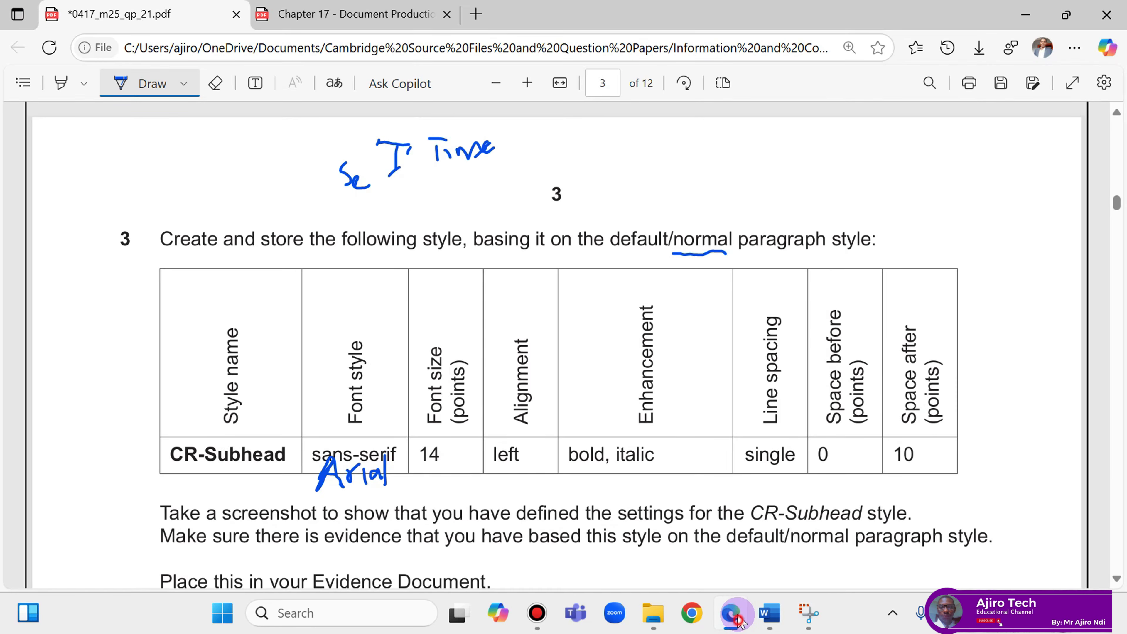
pyautogui.click(737, 619)
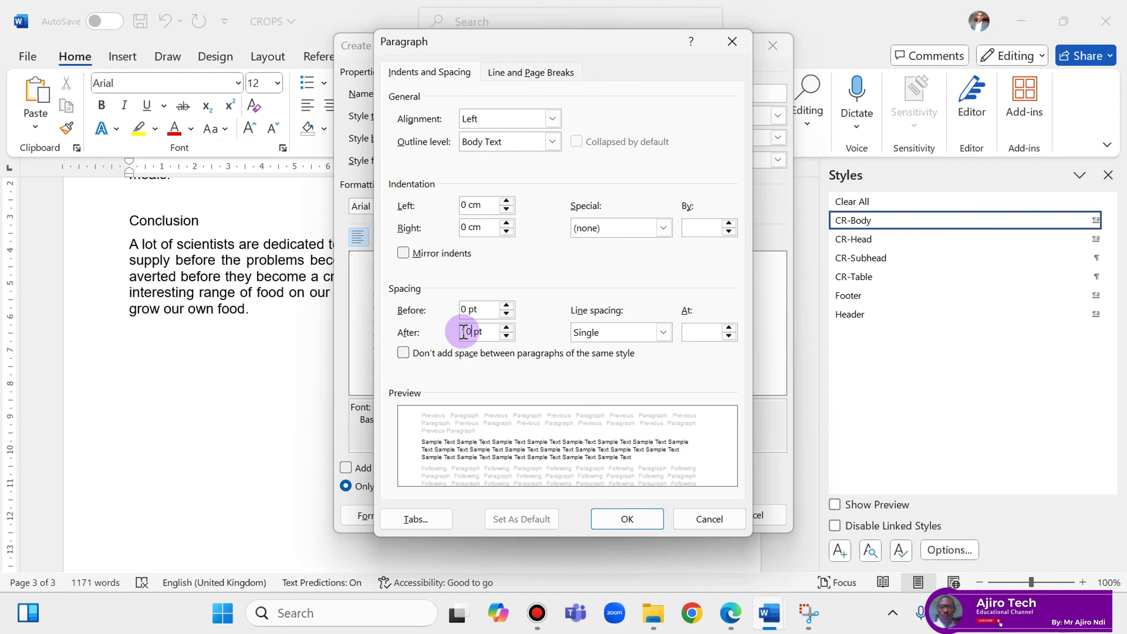
pyautogui.click(627, 518)
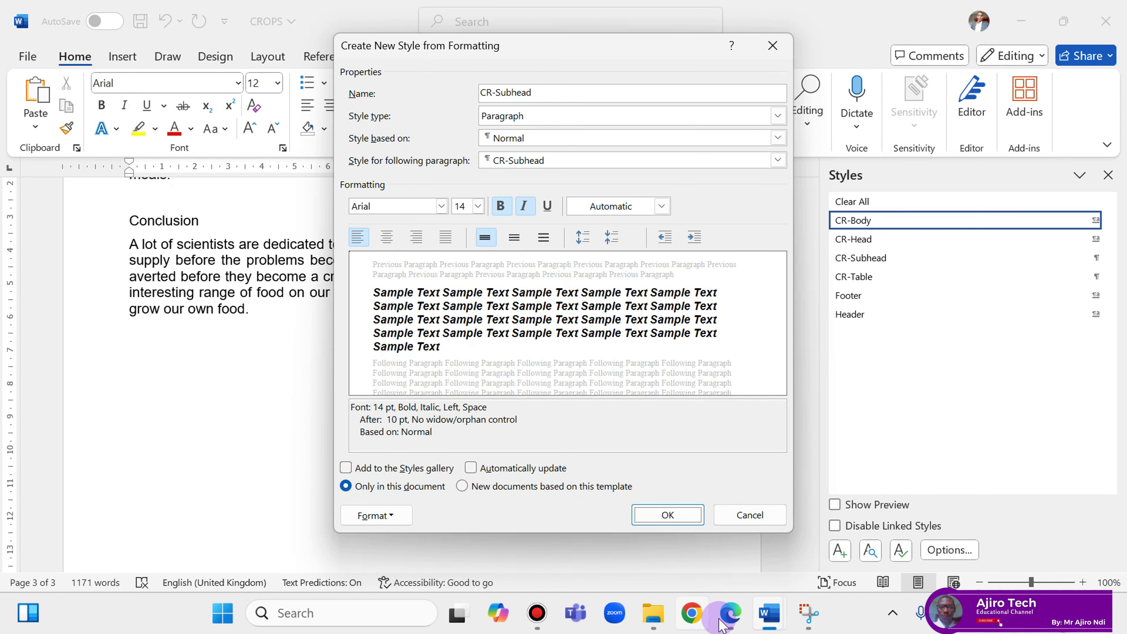
# Recheck the exam's style table and save CR-Subhead to the document.
pyautogui.click(731, 624)
pyautogui.click(732, 623)
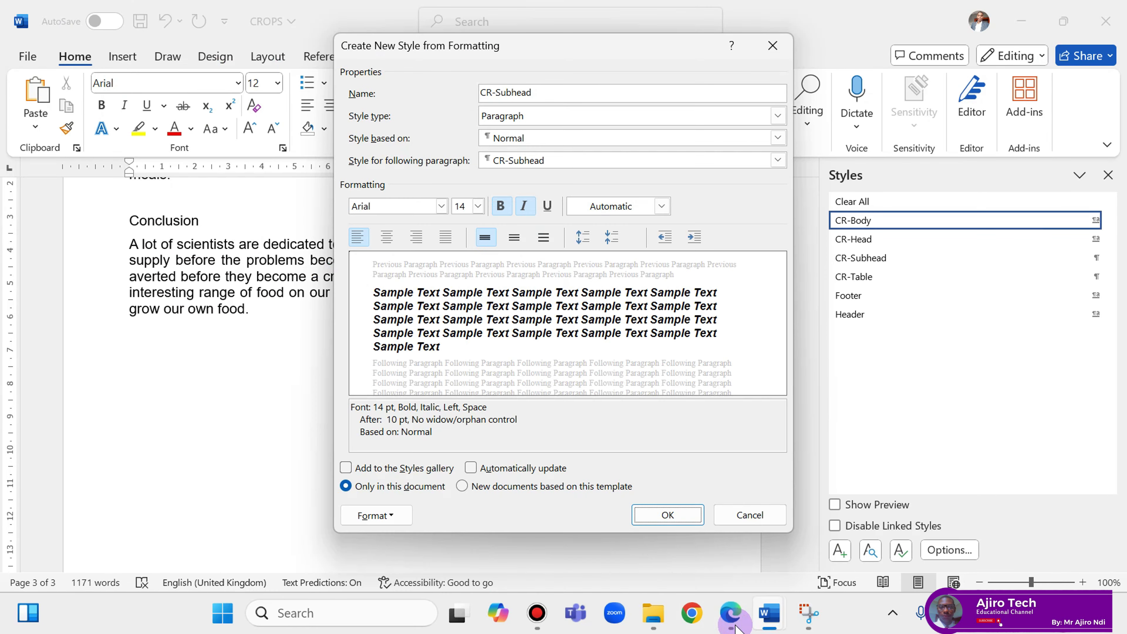
pyautogui.click(731, 624)
pyautogui.click(731, 623)
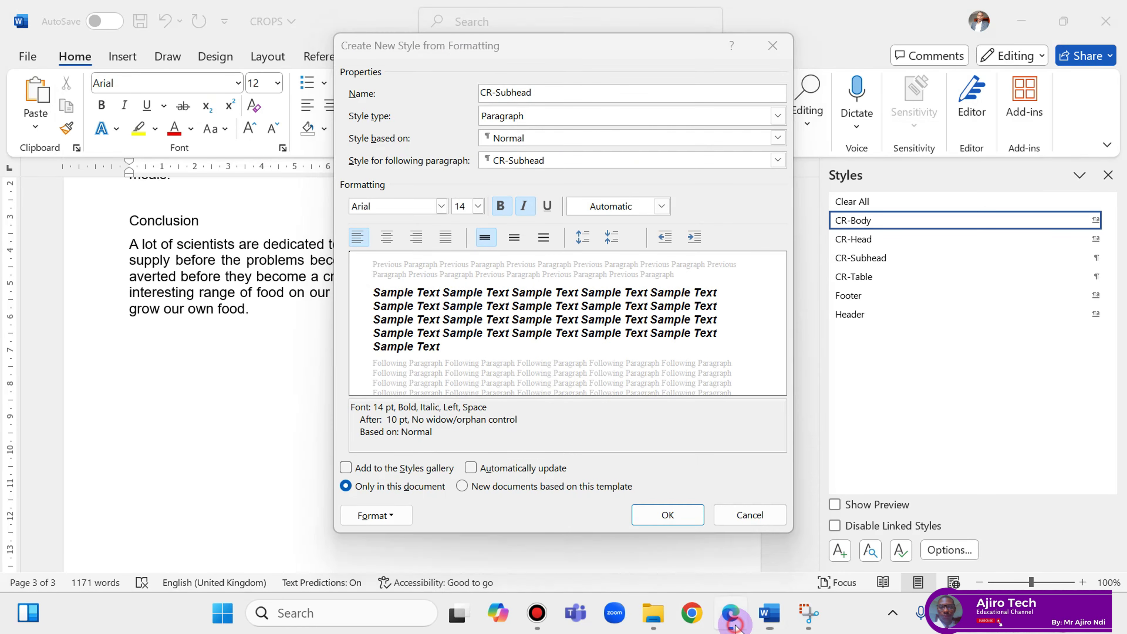
pyautogui.click(733, 625)
pyautogui.click(733, 625)
pyautogui.click(733, 625)
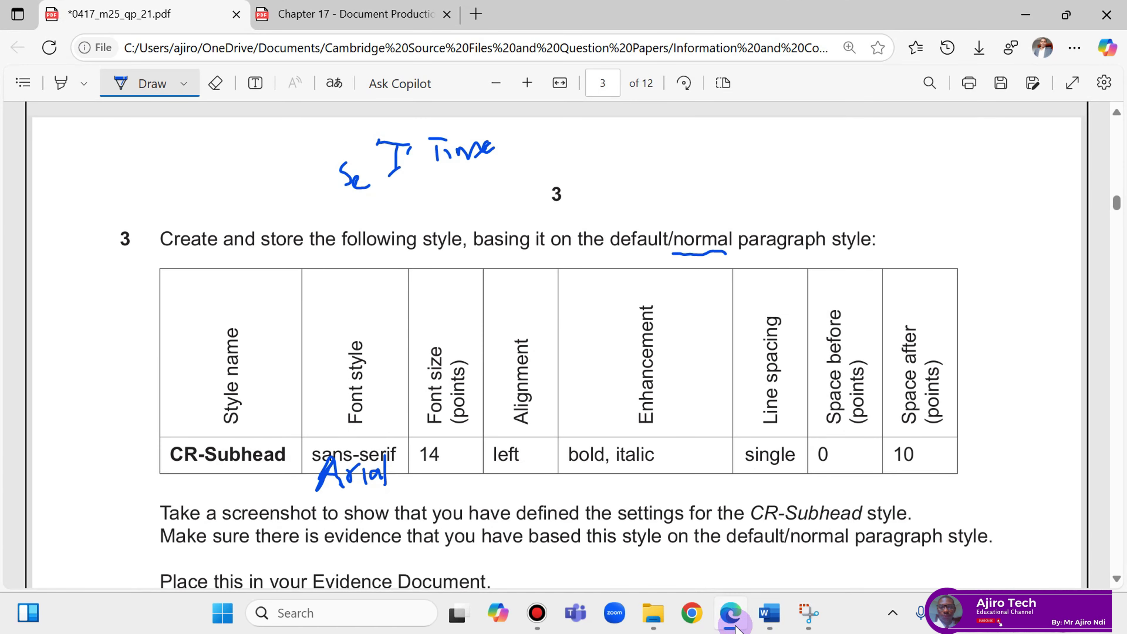
pyautogui.click(733, 625)
pyautogui.click(732, 625)
pyautogui.click(733, 625)
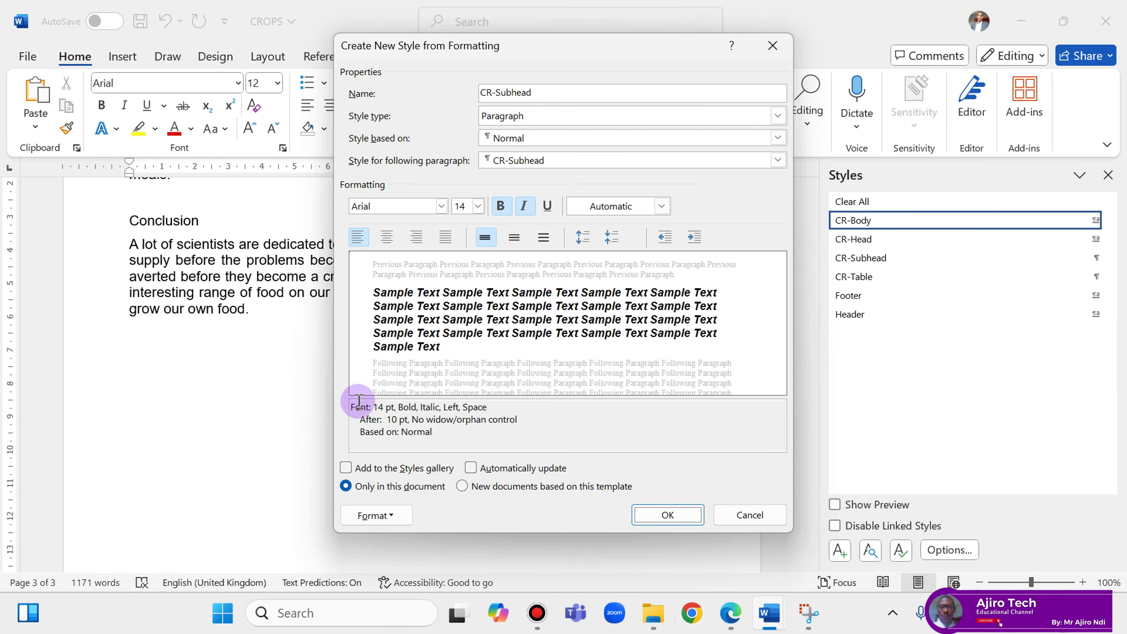
pyautogui.click(662, 515)
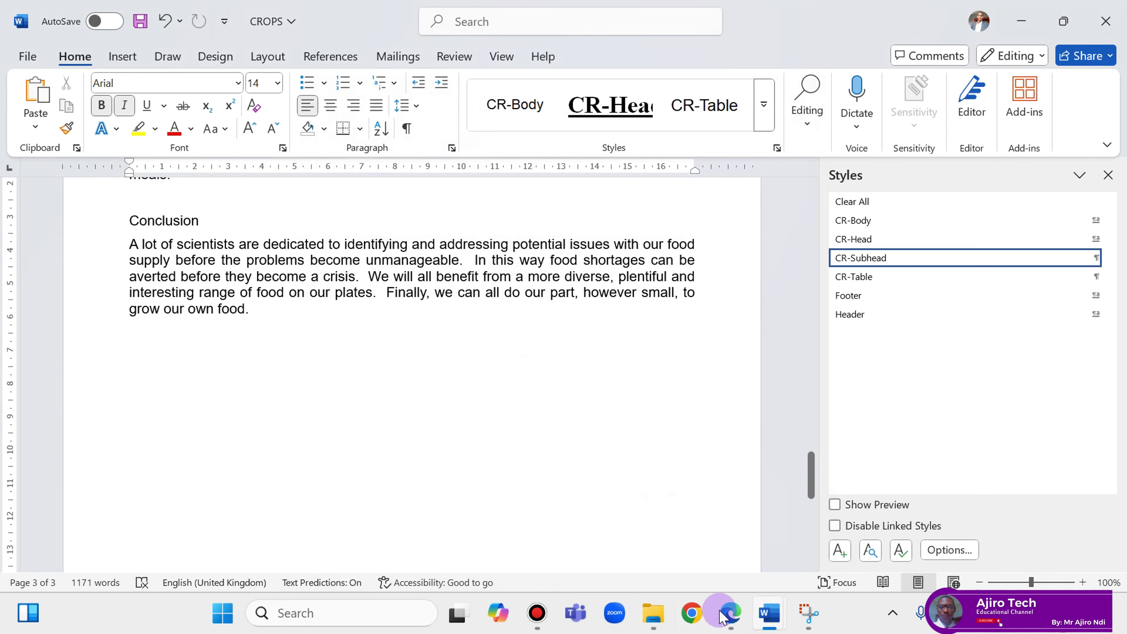
pyautogui.click(731, 612)
# Open the Modify Style settings for CR-Subhead from the Styles pane.
pyautogui.scroll(2, 593, 452)
pyautogui.scroll(-3, 581, 442)
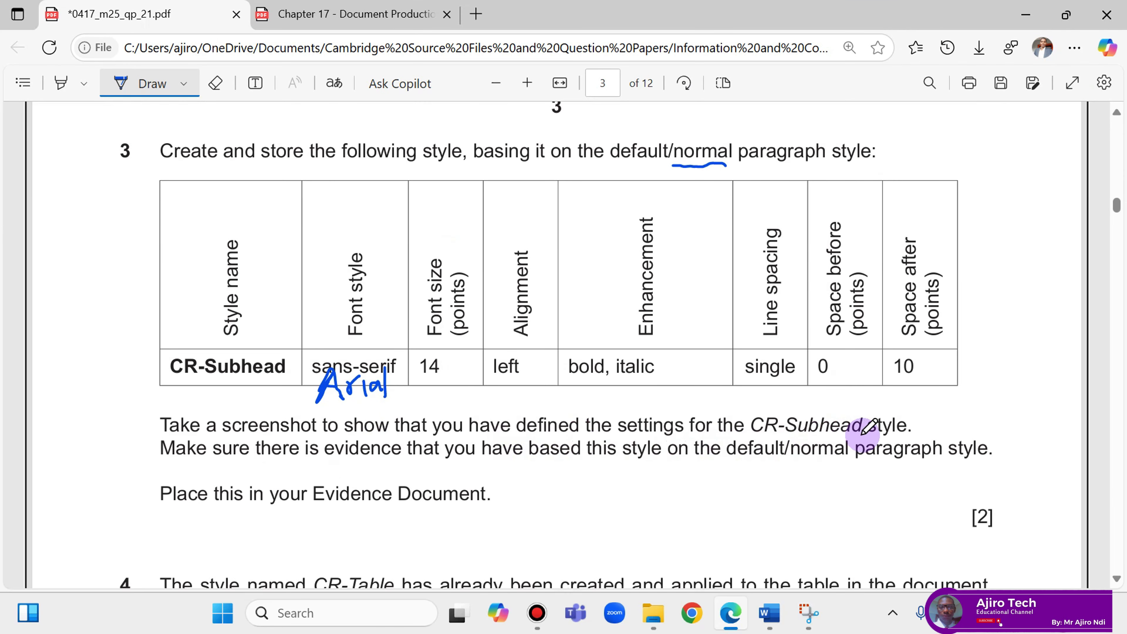
pyautogui.click(731, 612)
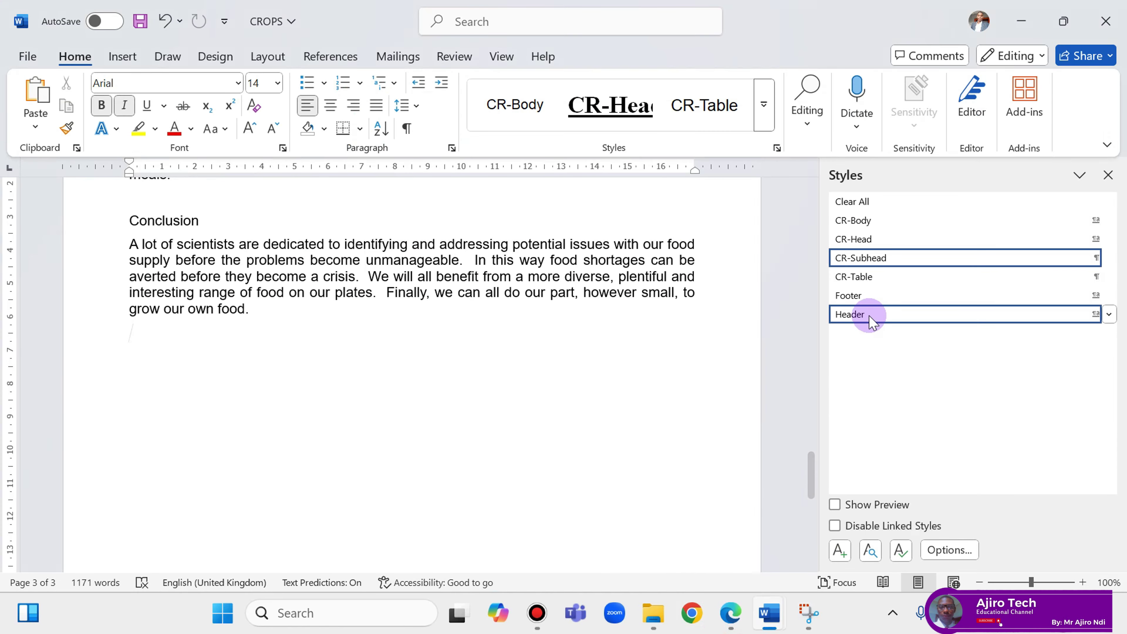
pyautogui.click(1109, 257)
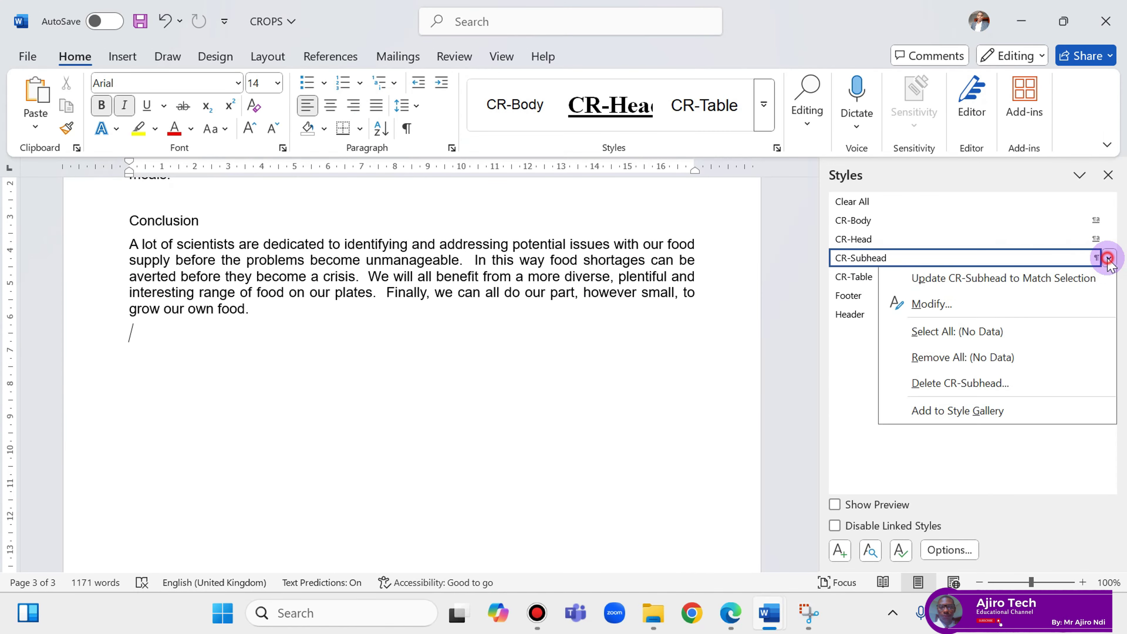
pyautogui.click(963, 309)
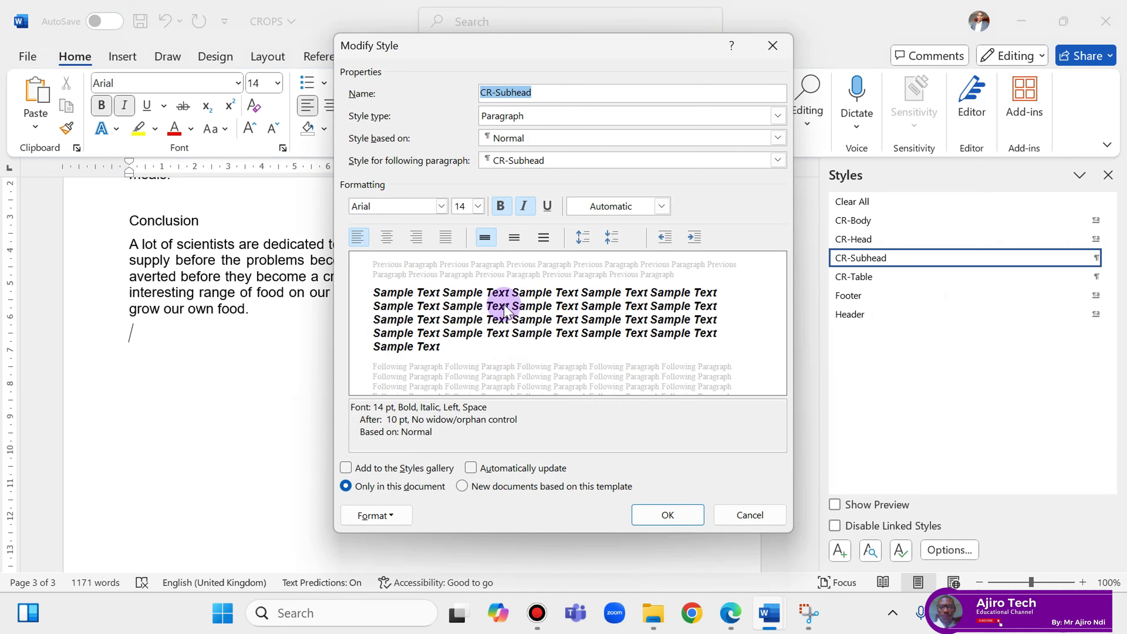
# Deselect the style name and start a Snipping Tool region capture.
pyautogui.click(735, 621)
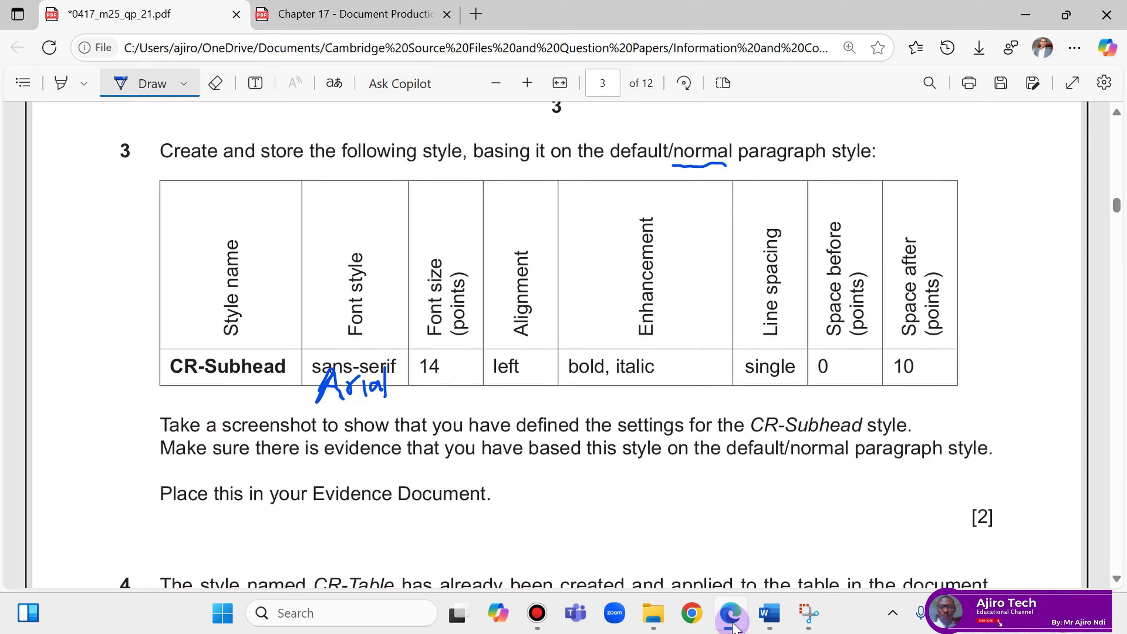
pyautogui.click(735, 623)
pyautogui.click(733, 625)
pyautogui.click(732, 625)
pyautogui.click(734, 623)
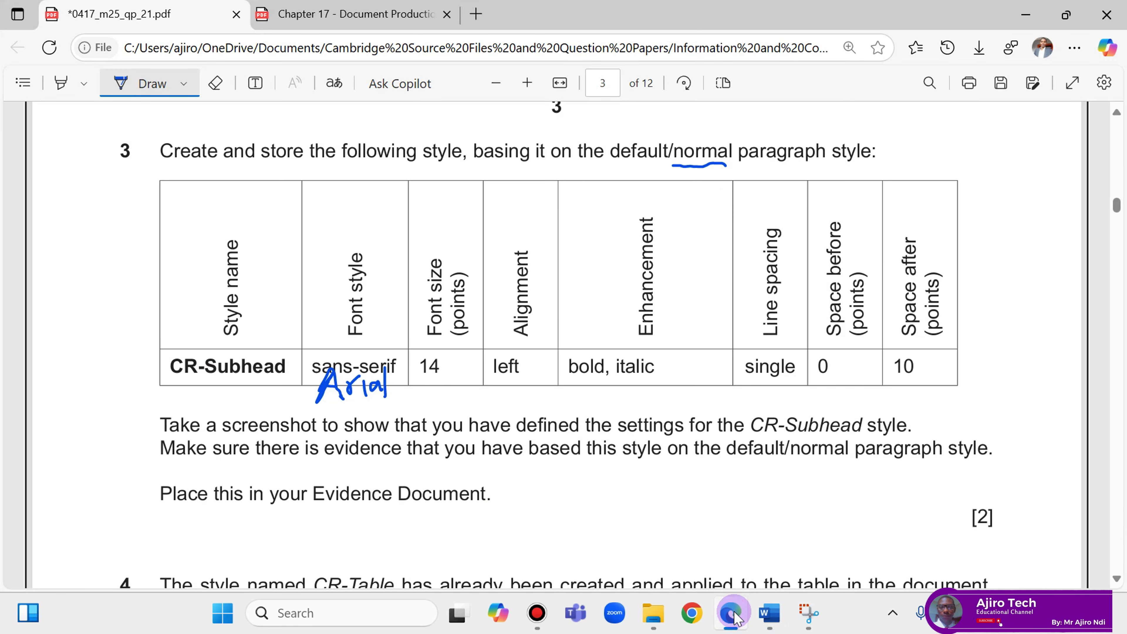
pyautogui.click(734, 618)
pyautogui.click(736, 618)
pyautogui.click(736, 618)
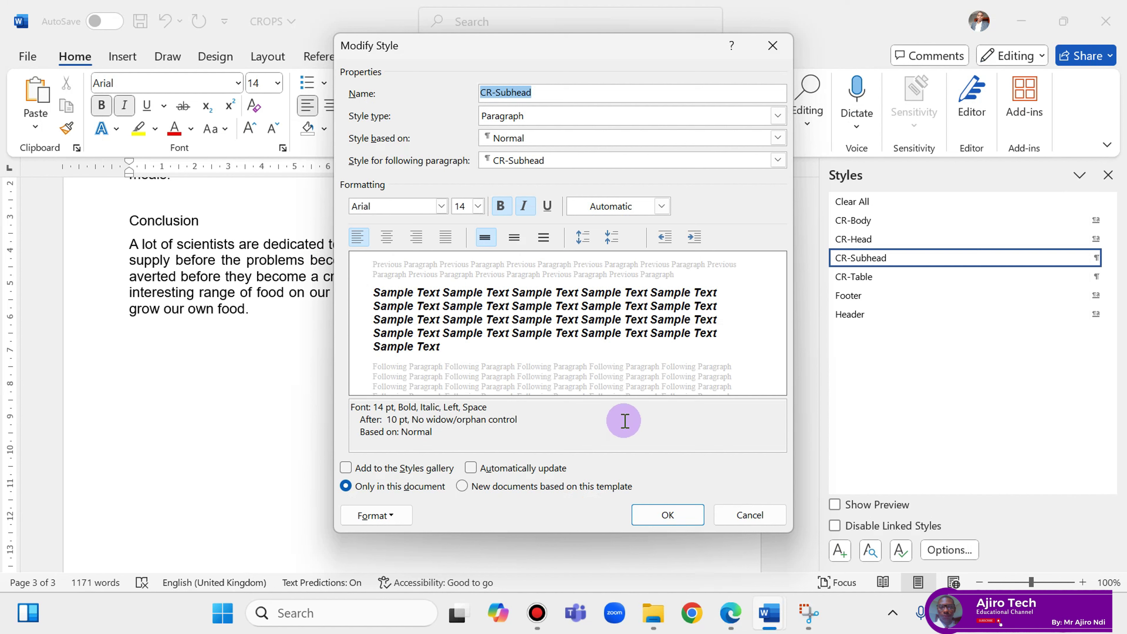
pyautogui.press('Tab')
pyautogui.press('Tab')
pyautogui.press('Tab')
pyautogui.press('Tab')
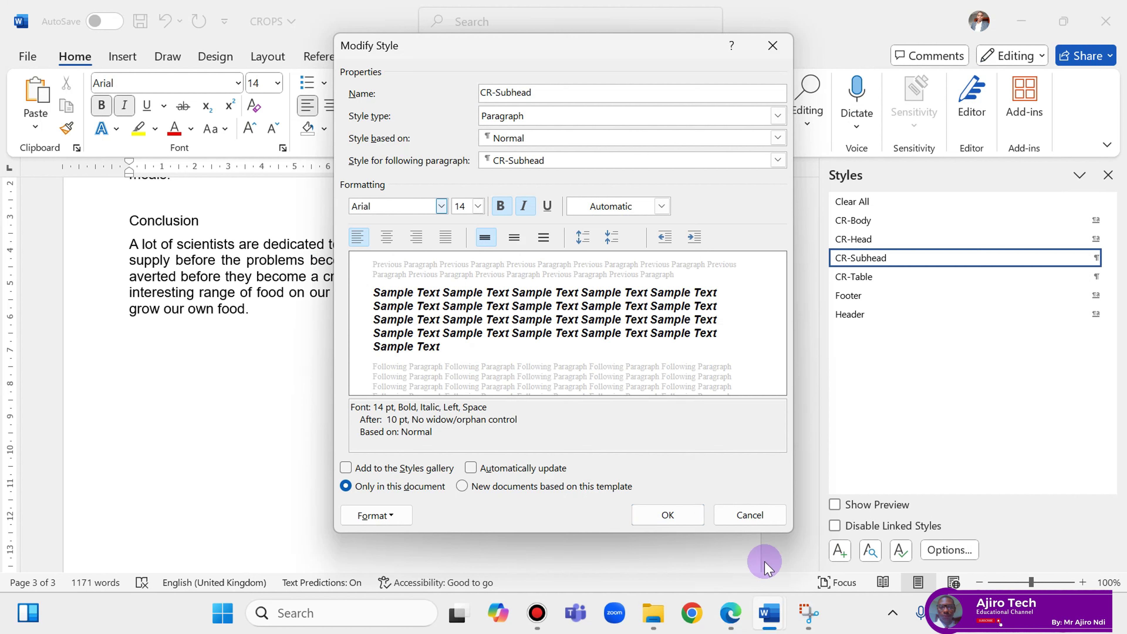
pyautogui.click(808, 612)
pyautogui.click(187, 47)
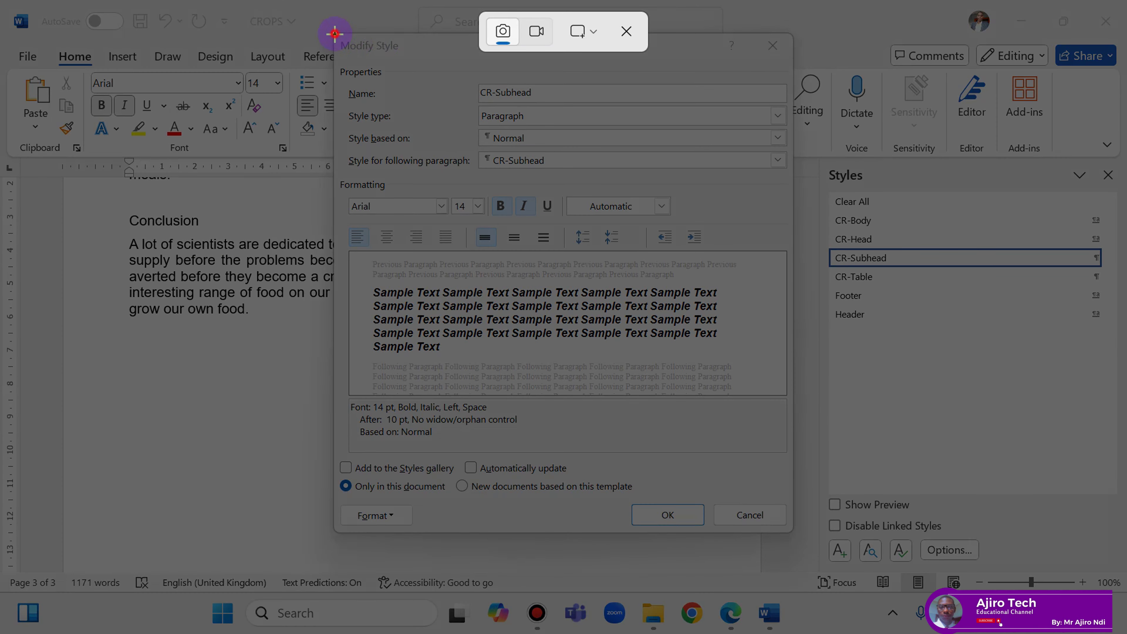
# Screenshot CR-Subhead's Modify Style dialog with Snipping Tool.
pyautogui.moveTo(335, 34); pyautogui.dragTo(793, 534)
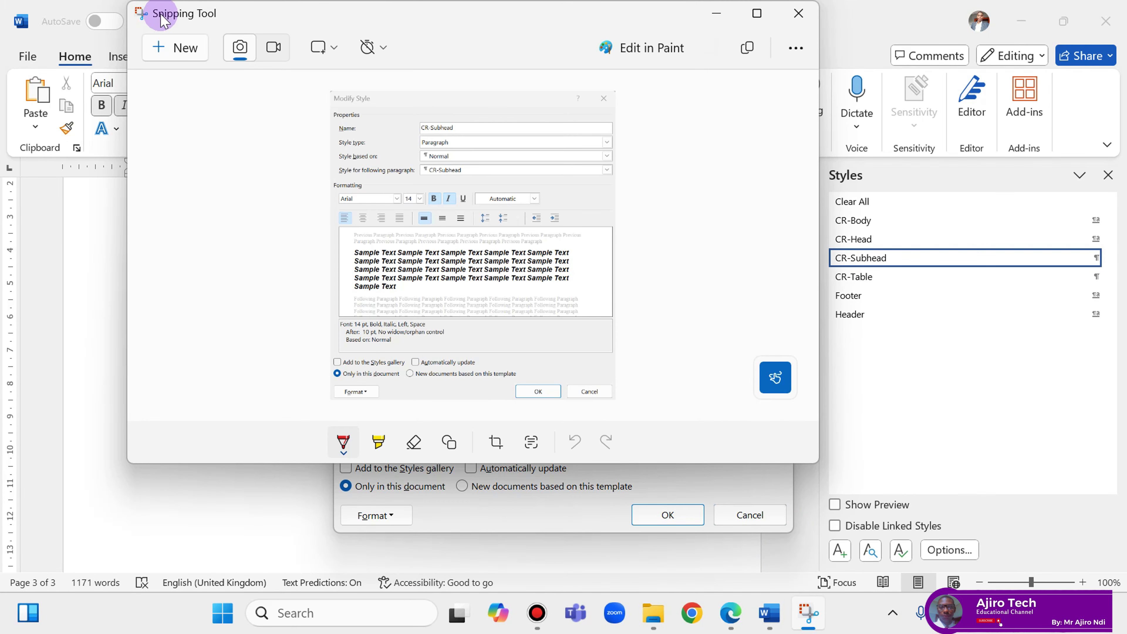
pyautogui.click(223, 612)
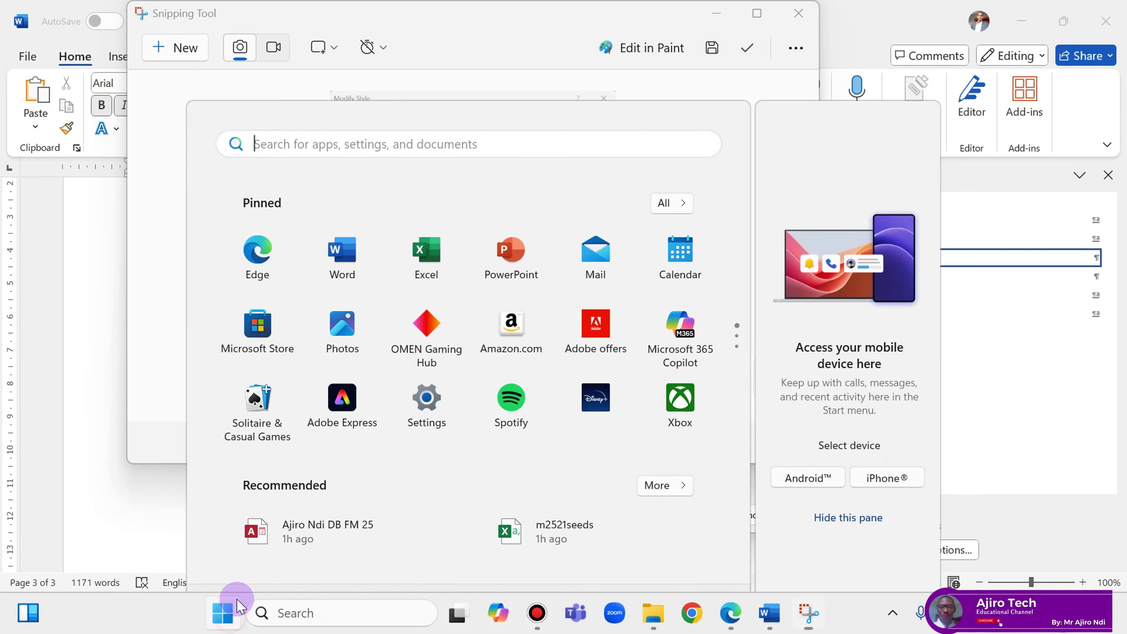
pyautogui.write('sni')
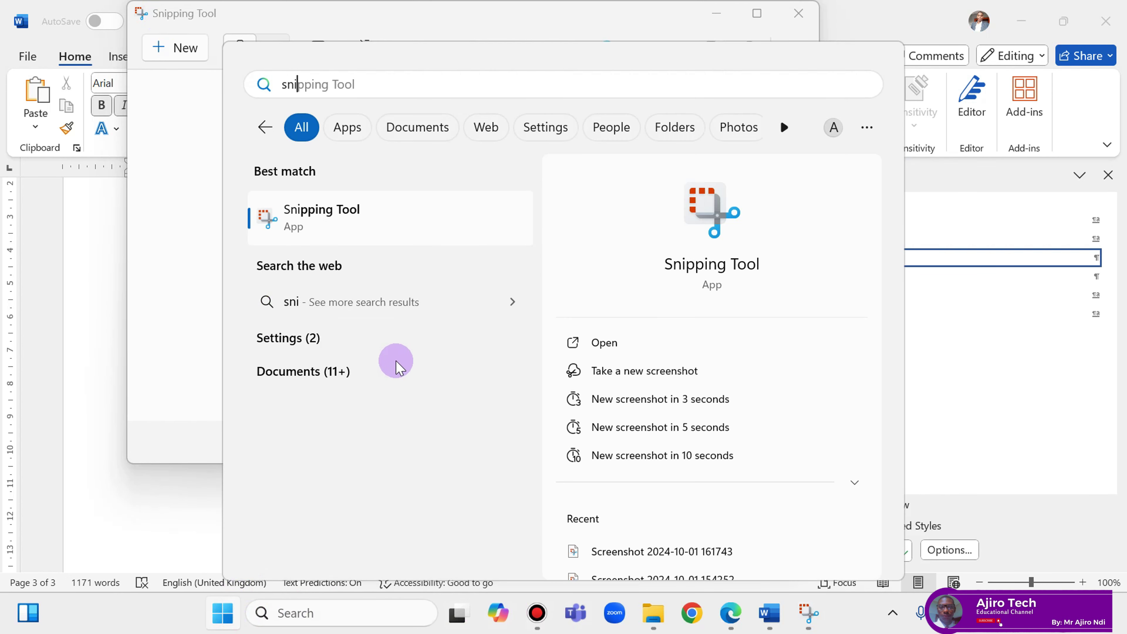
pyautogui.click(171, 309)
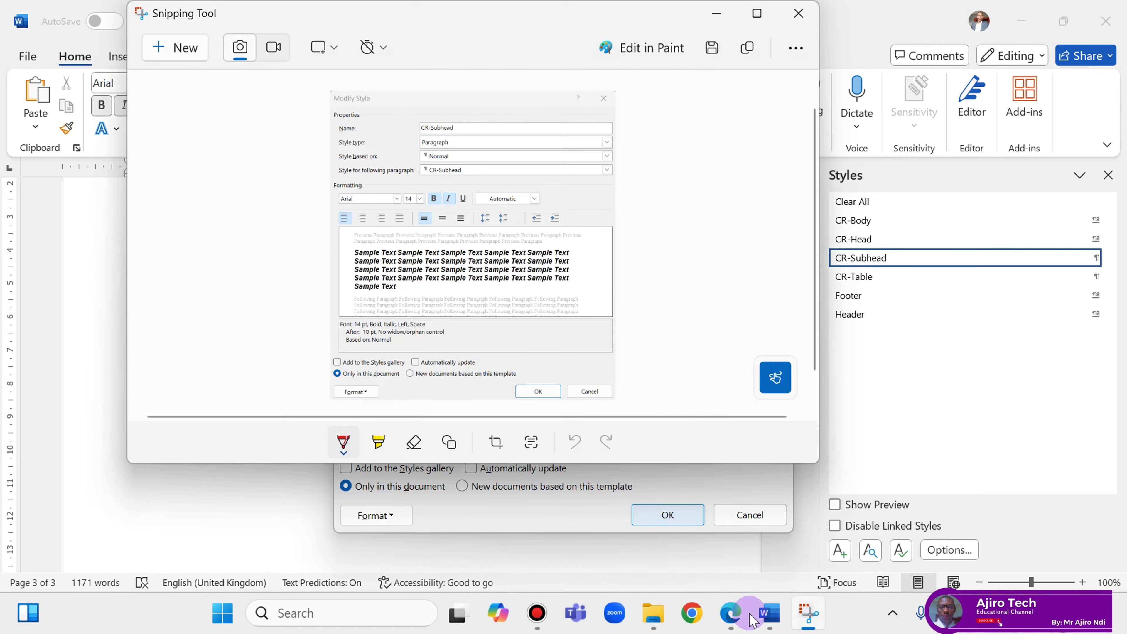
pyautogui.click(729, 617)
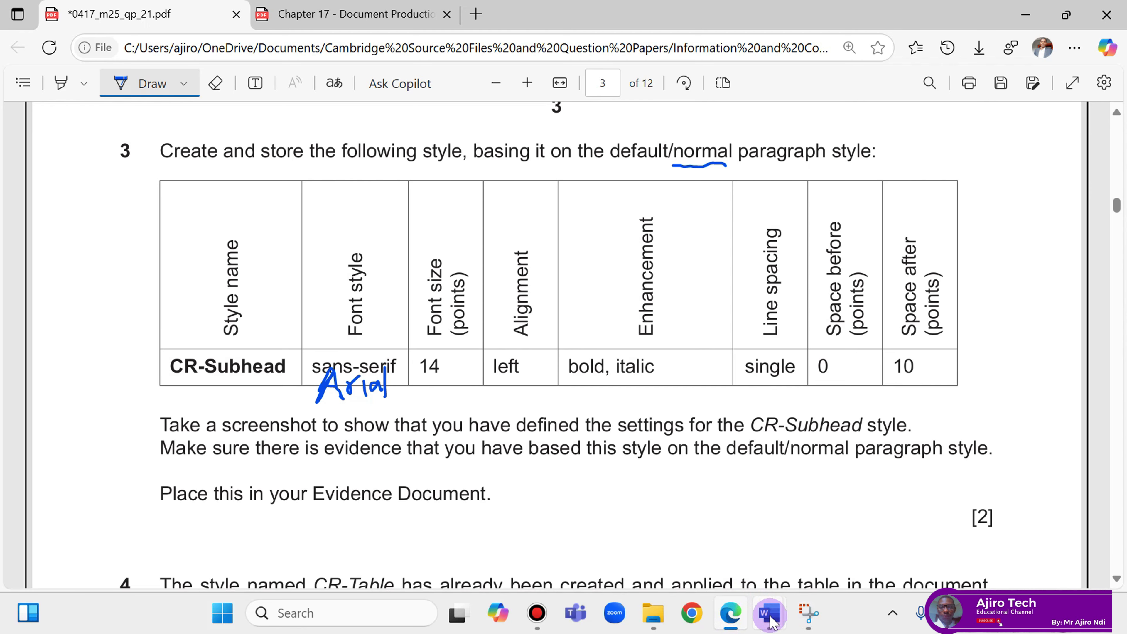
# Close CR-Subhead's settings and paste the screenshot below Step 3 evidence in EVIDENCE2025.
pyautogui.moveTo(769, 619)
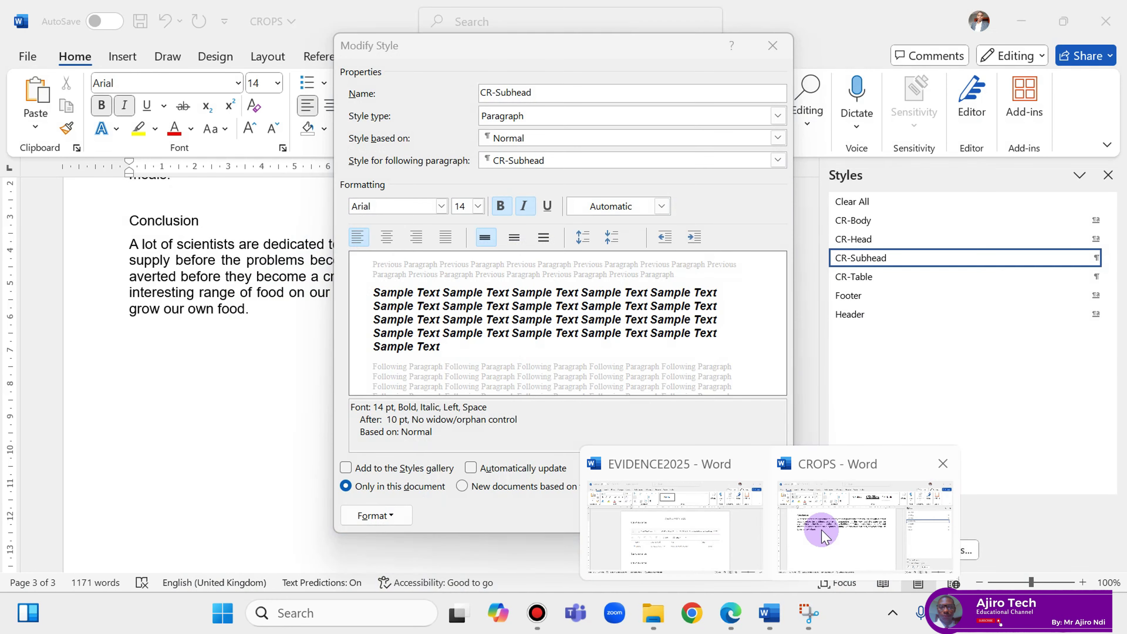
pyautogui.click(817, 529)
pyautogui.click(670, 514)
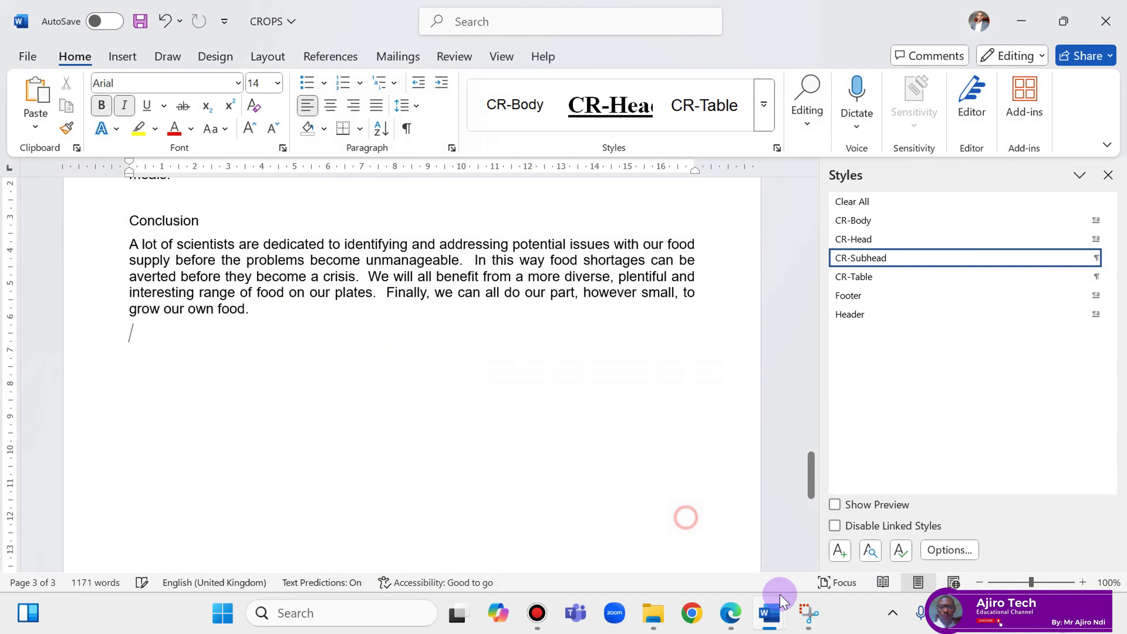
pyautogui.moveTo(765, 617)
pyautogui.click(699, 549)
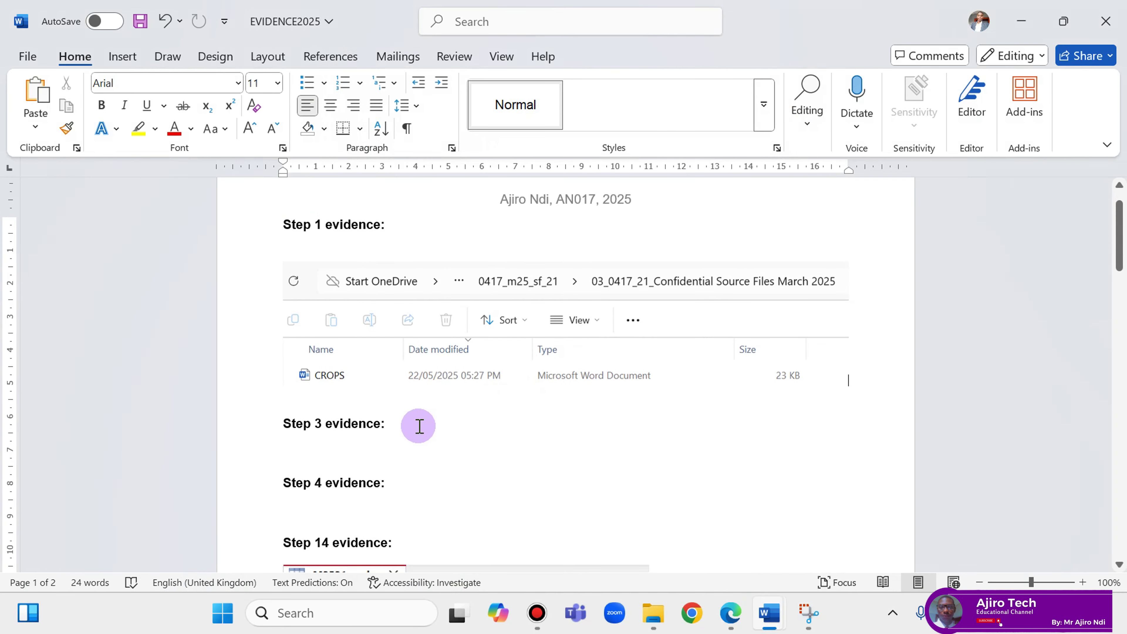
pyautogui.press('Return')
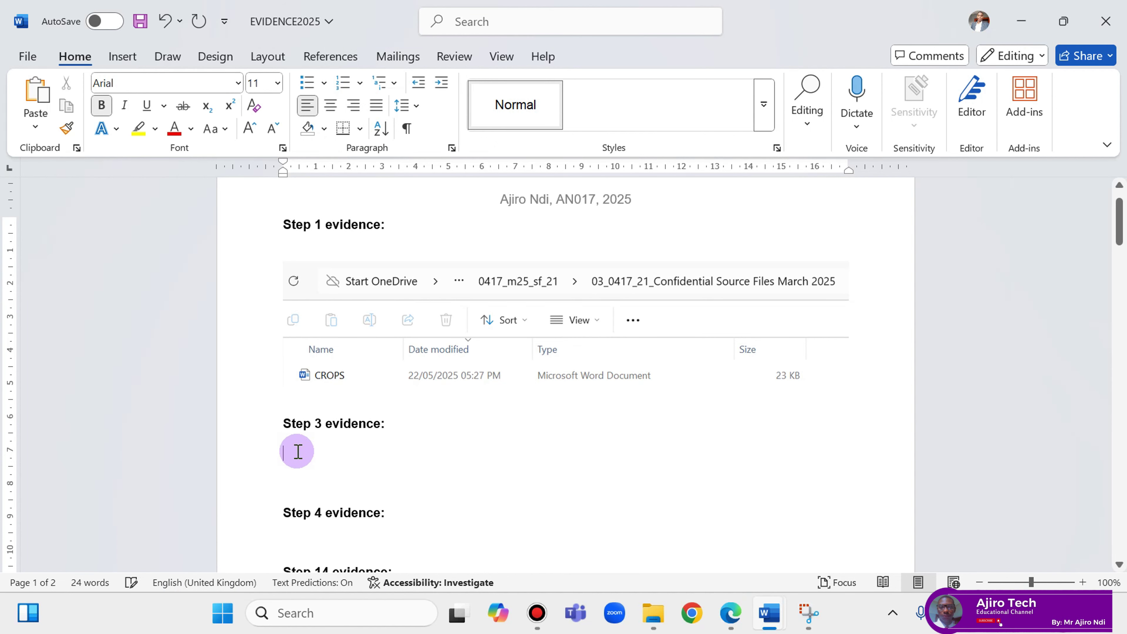
pyautogui.rightClick(293, 454)
pyautogui.click(334, 251)
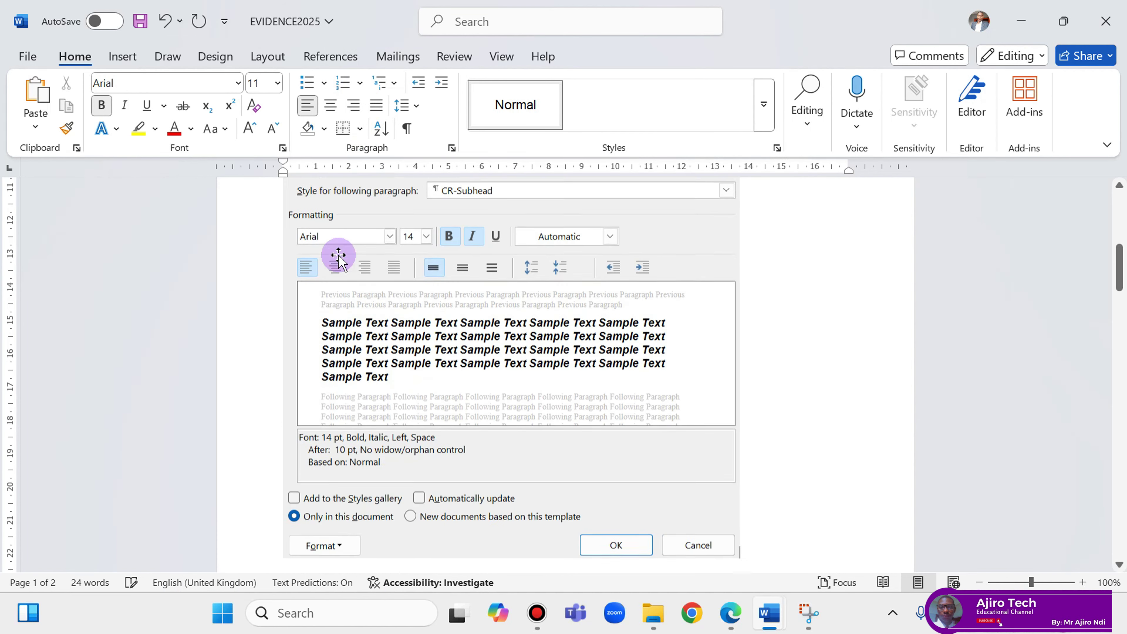
# Resize the pasted screenshot to 12 cm wide.
pyautogui.click(620, 413)
pyautogui.click(590, 56)
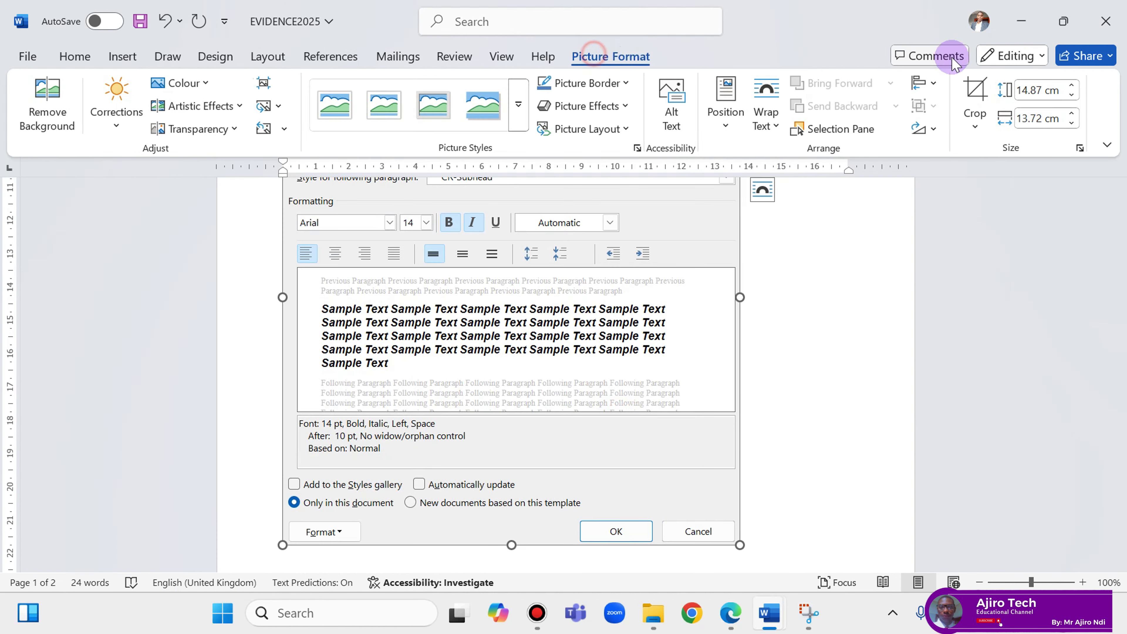
pyautogui.click(1072, 124)
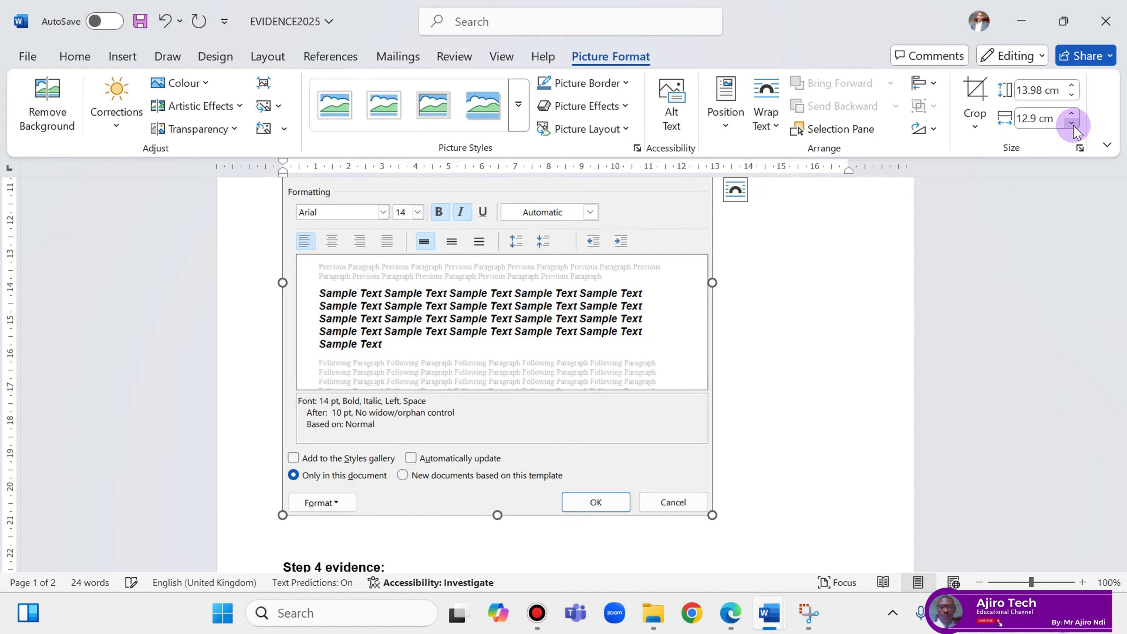
pyautogui.click(1071, 112)
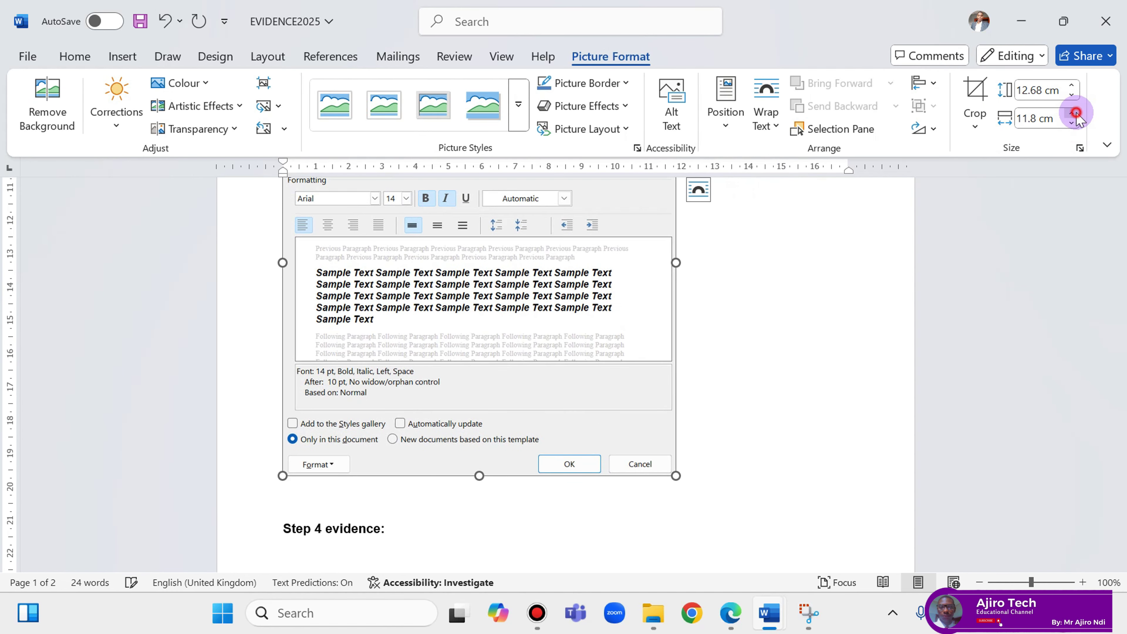
pyautogui.click(1071, 113)
pyautogui.click(1071, 113)
pyautogui.click(1071, 113)
pyautogui.scroll(-5, 730, 409)
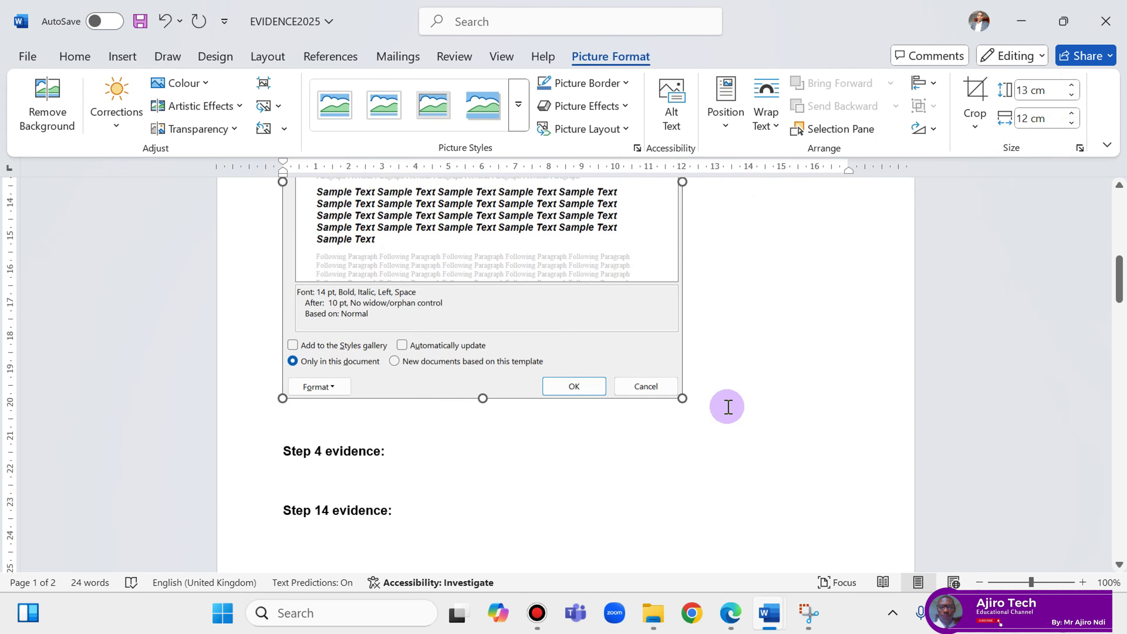
# Move Step 4 evidence onto a new page and save EVIDENCE2025.
pyautogui.click(275, 283)
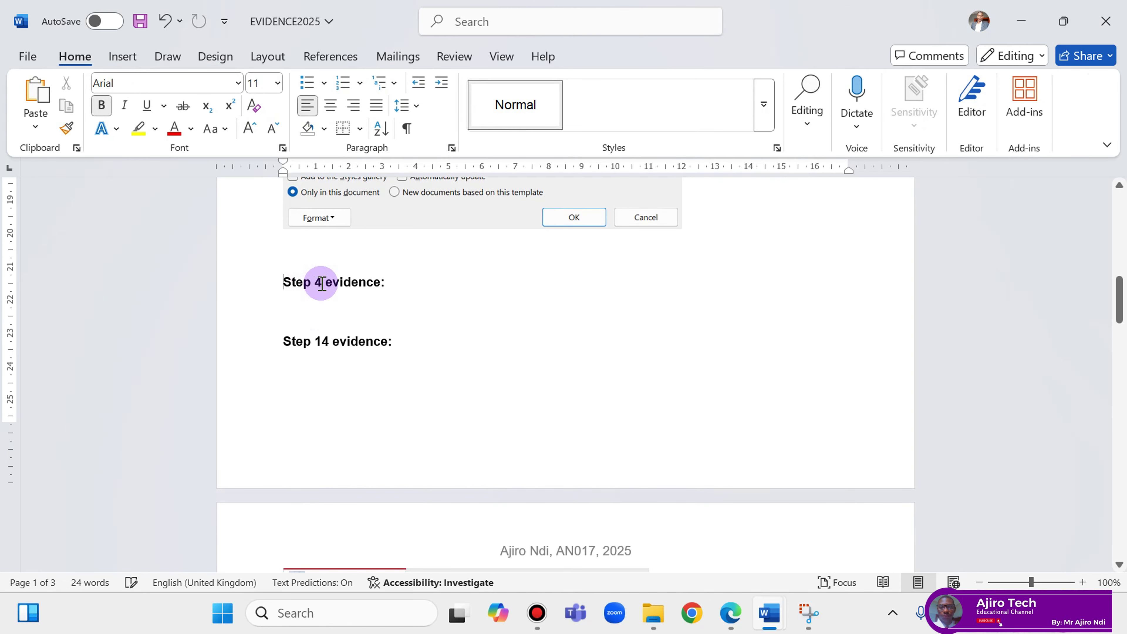
pyautogui.hotkey('ctrl', 'Return')
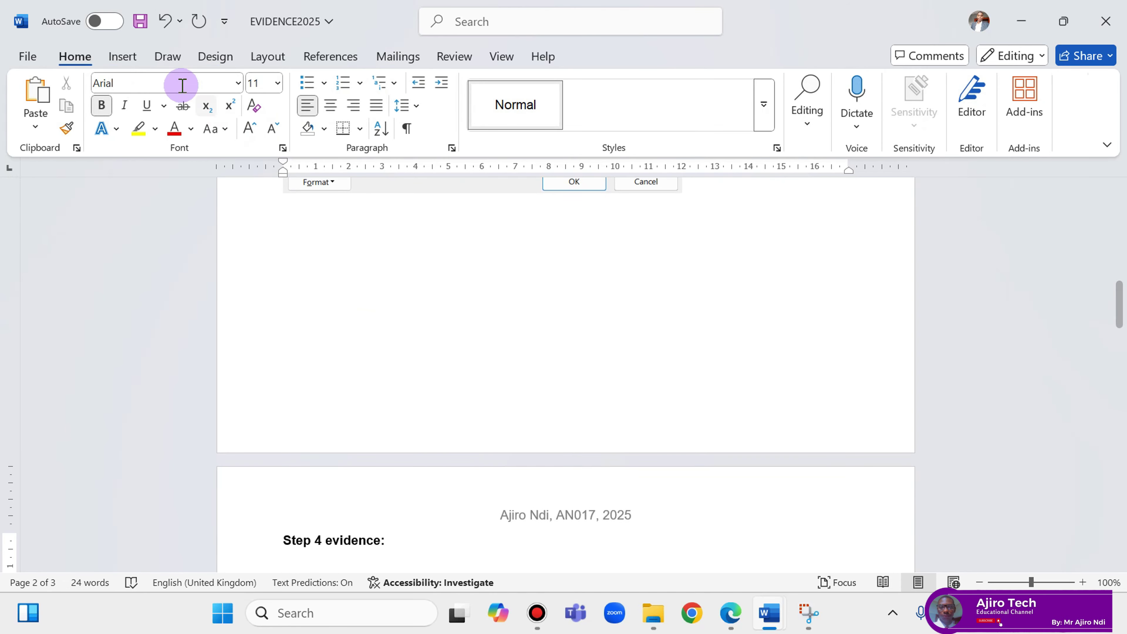
pyautogui.click(140, 21)
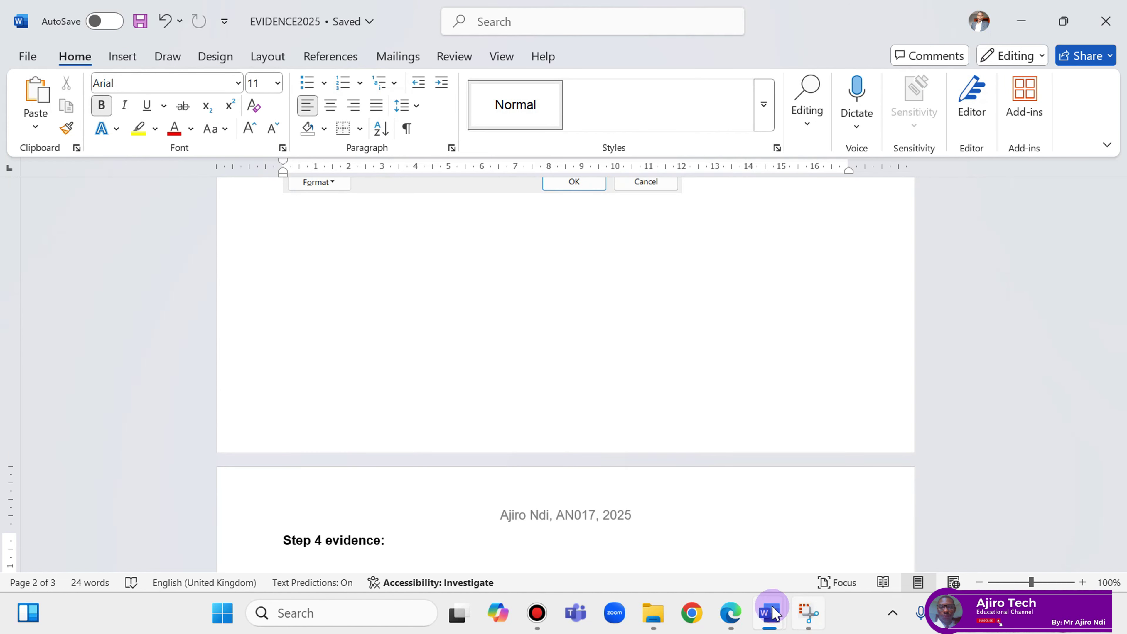
pyautogui.click(717, 617)
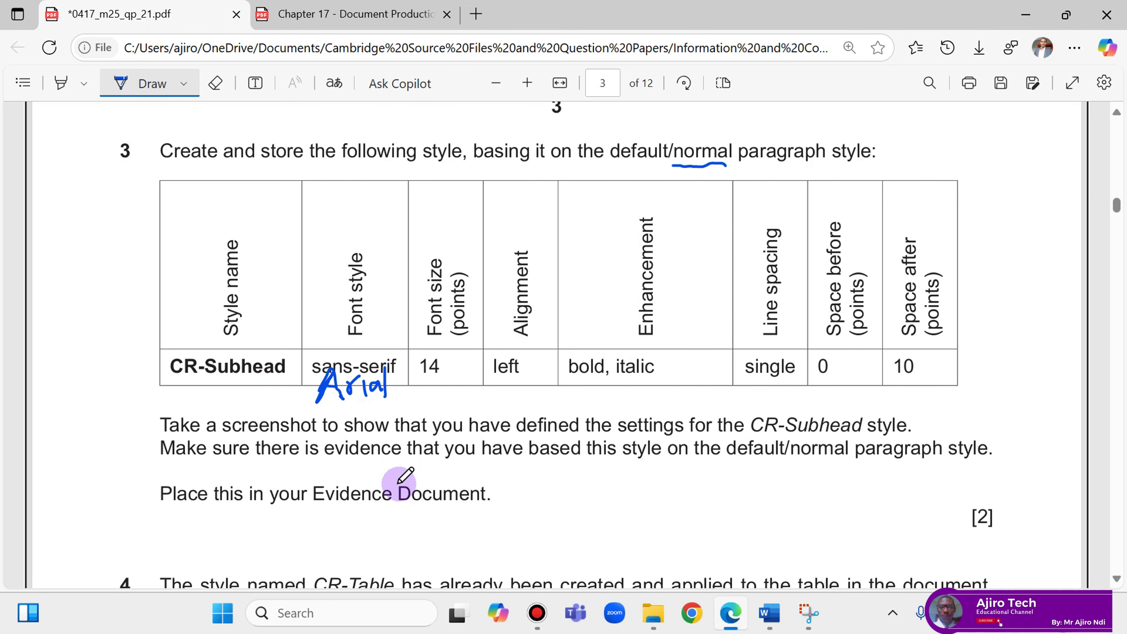
# Scroll the exam PDF down to question 4's table of CR-Table settings.
pyautogui.scroll(-4, 397, 478)
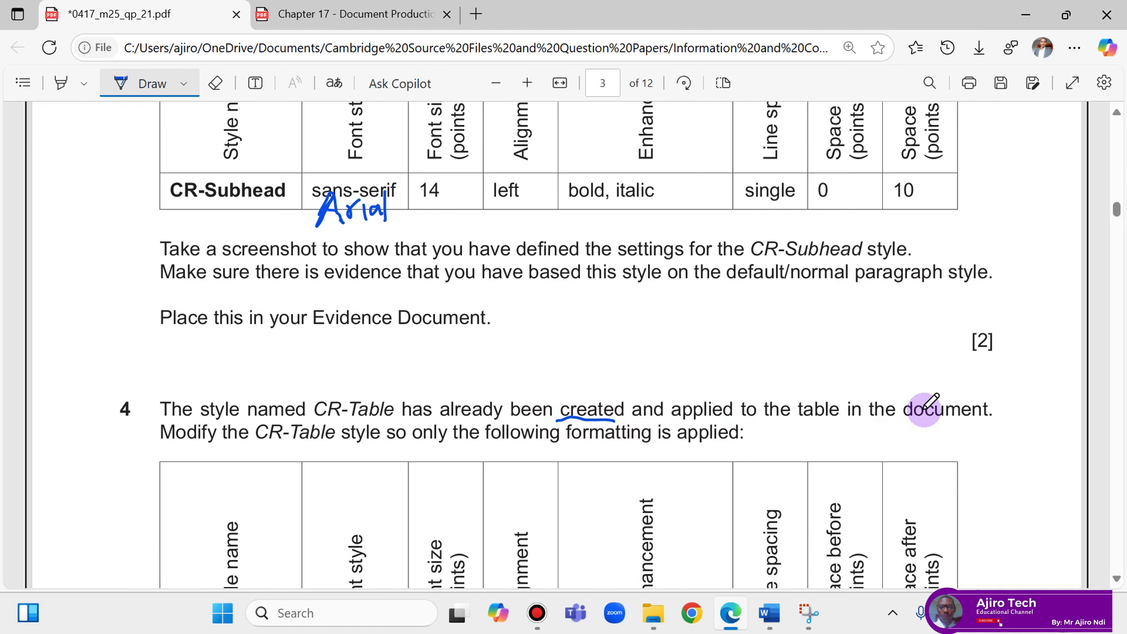
pyautogui.scroll(-4, 301, 422)
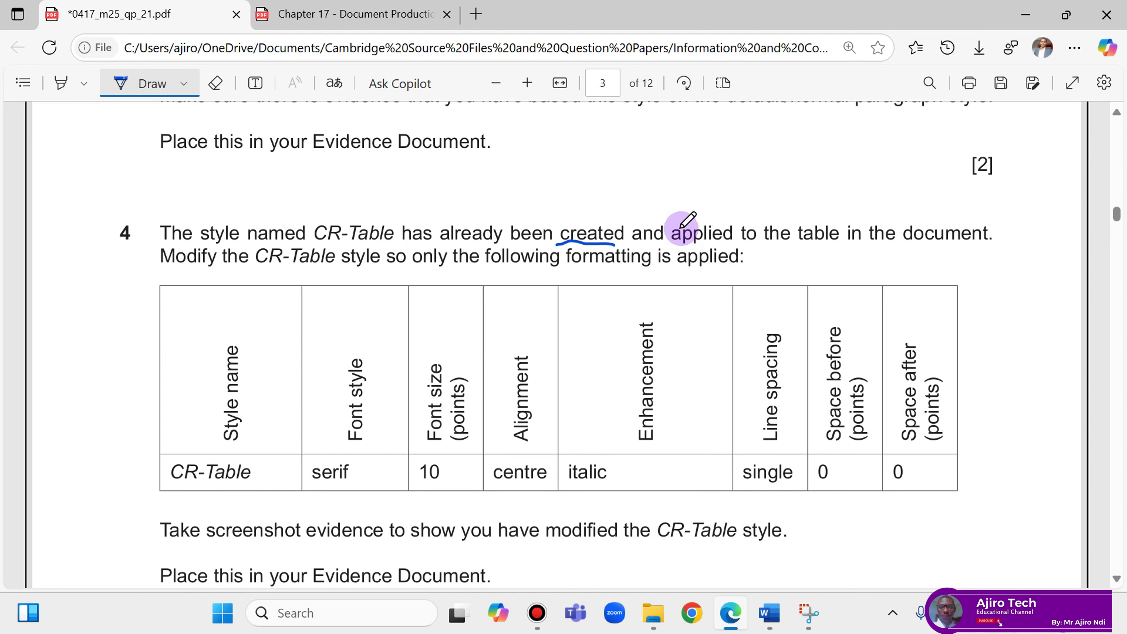
pyautogui.scroll(6, 683, 222)
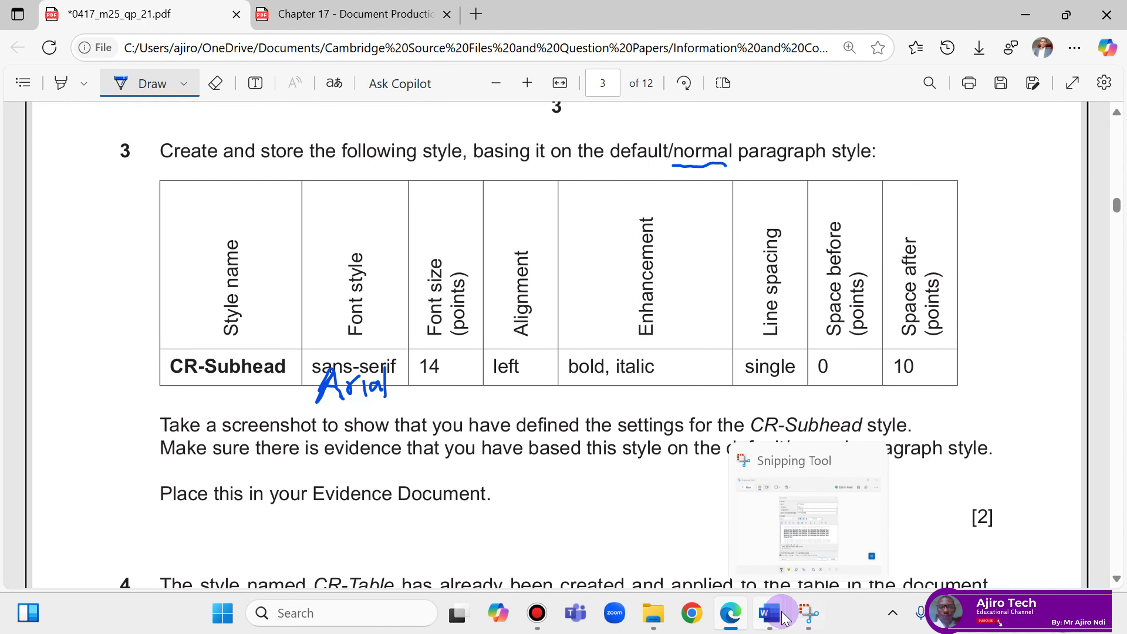
pyautogui.click(770, 612)
pyautogui.click(828, 514)
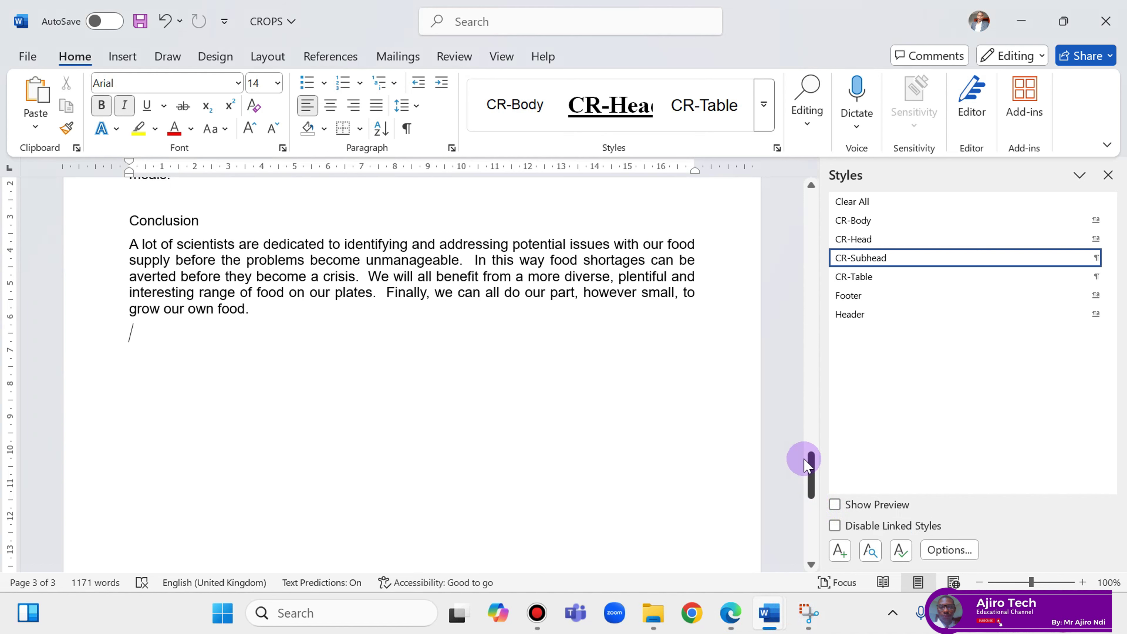
pyautogui.click(731, 613)
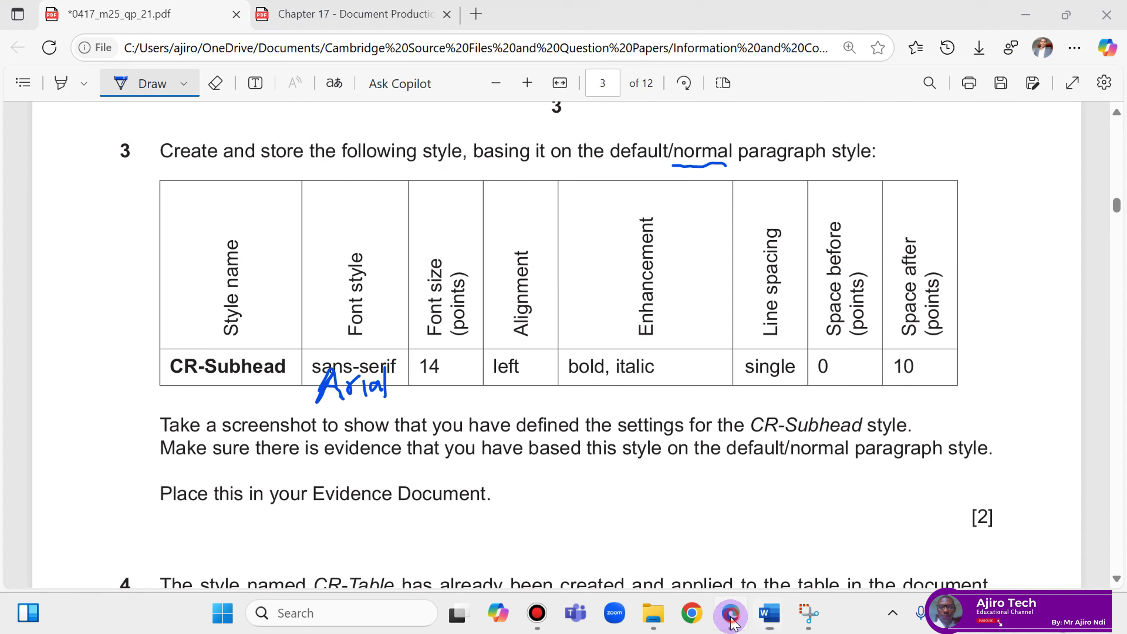
pyautogui.scroll(-6, 586, 339)
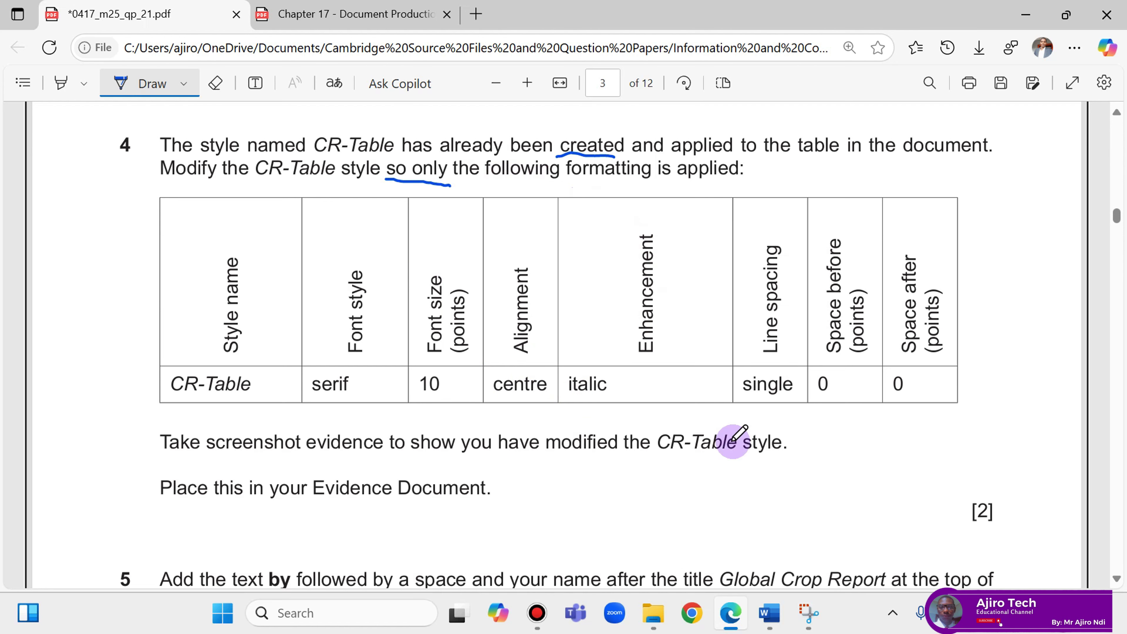
# Open the Modify Style settings for CR-Table in the CROPS document.
pyautogui.moveTo(772, 621)
pyautogui.click(850, 526)
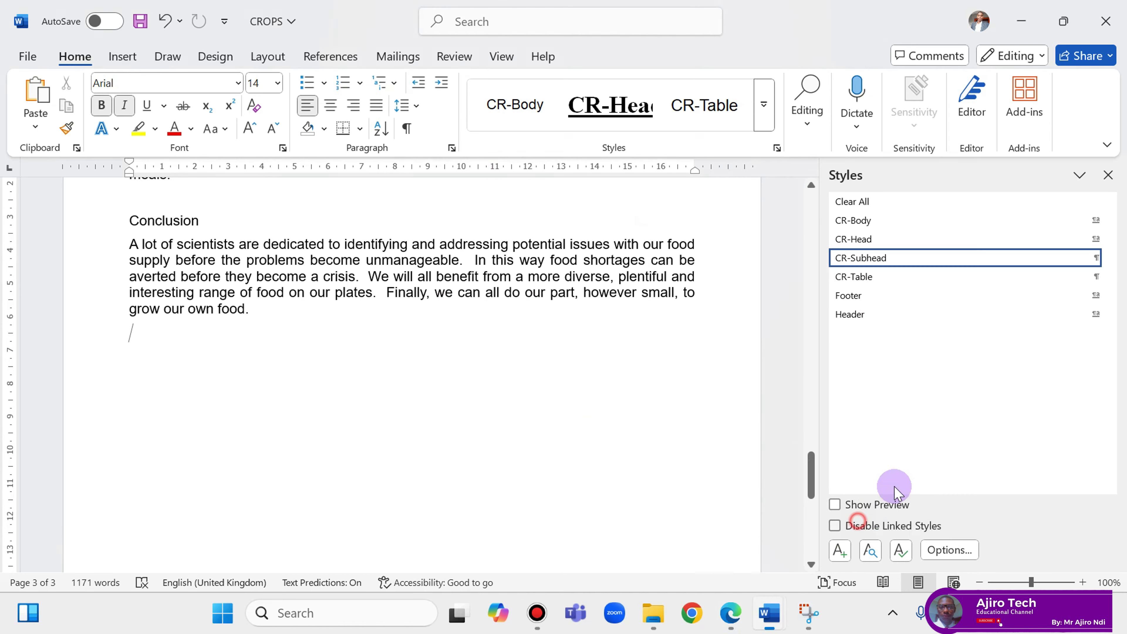
pyautogui.rightClick(872, 279)
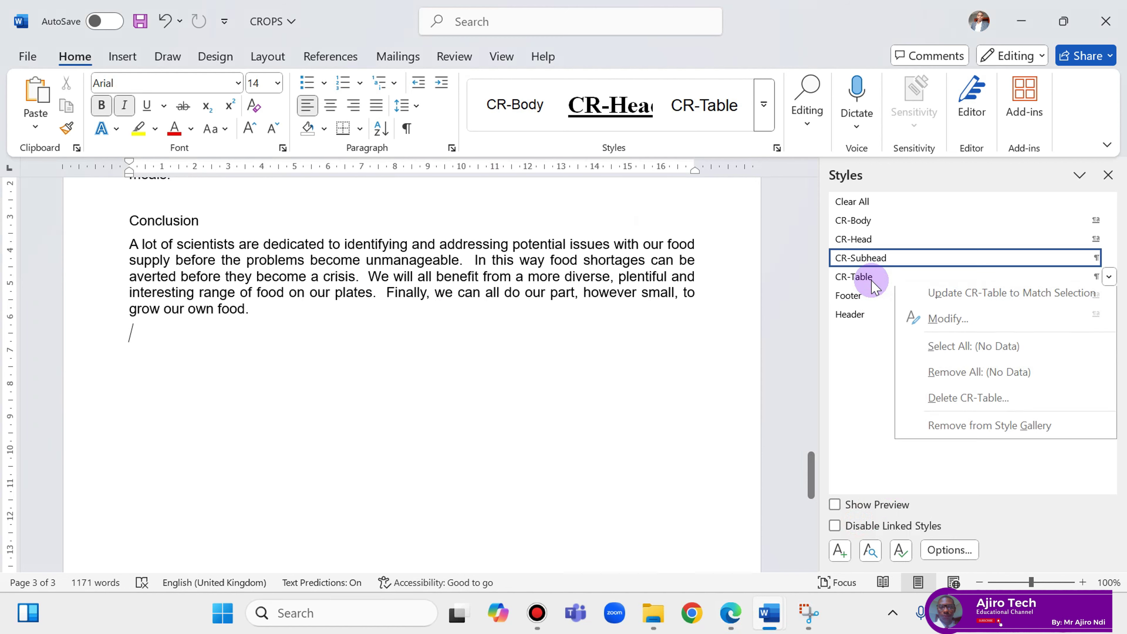
pyautogui.click(926, 324)
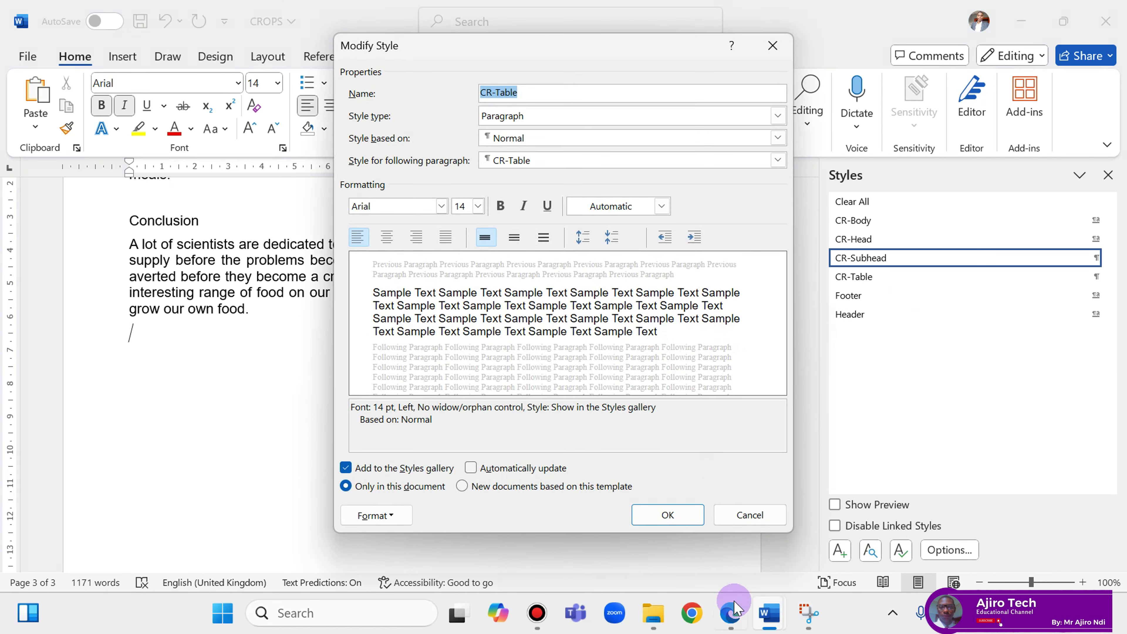
pyautogui.click(730, 613)
pyautogui.click(729, 616)
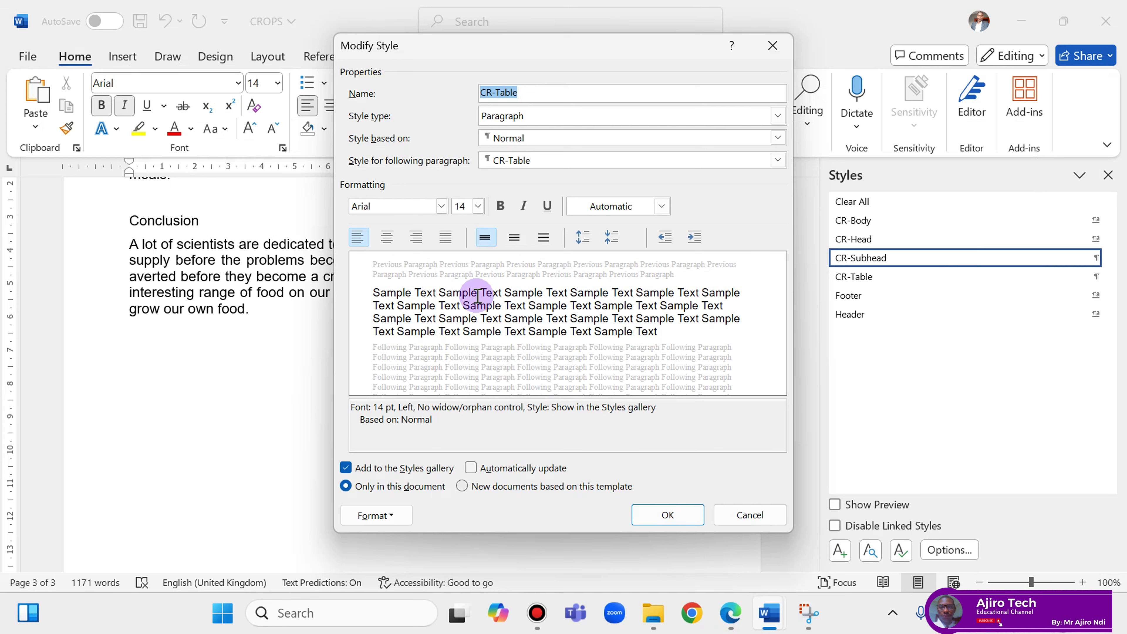
# Set CR-Table's font to Times New Roman, 10 pt.
pyautogui.click(441, 206)
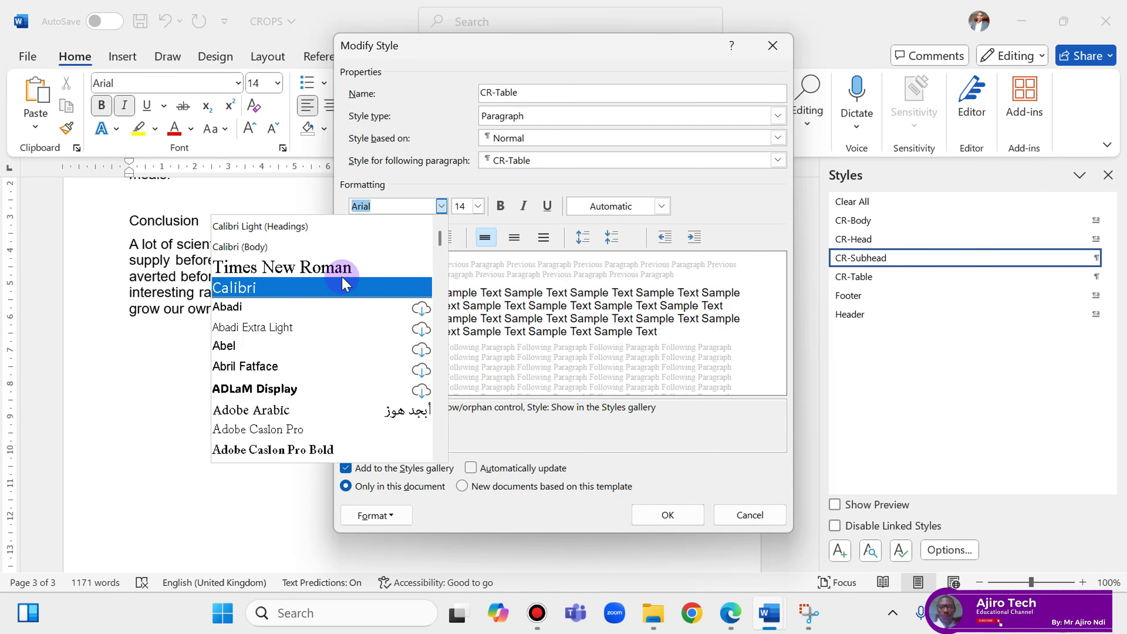
pyautogui.click(352, 264)
pyautogui.click(730, 615)
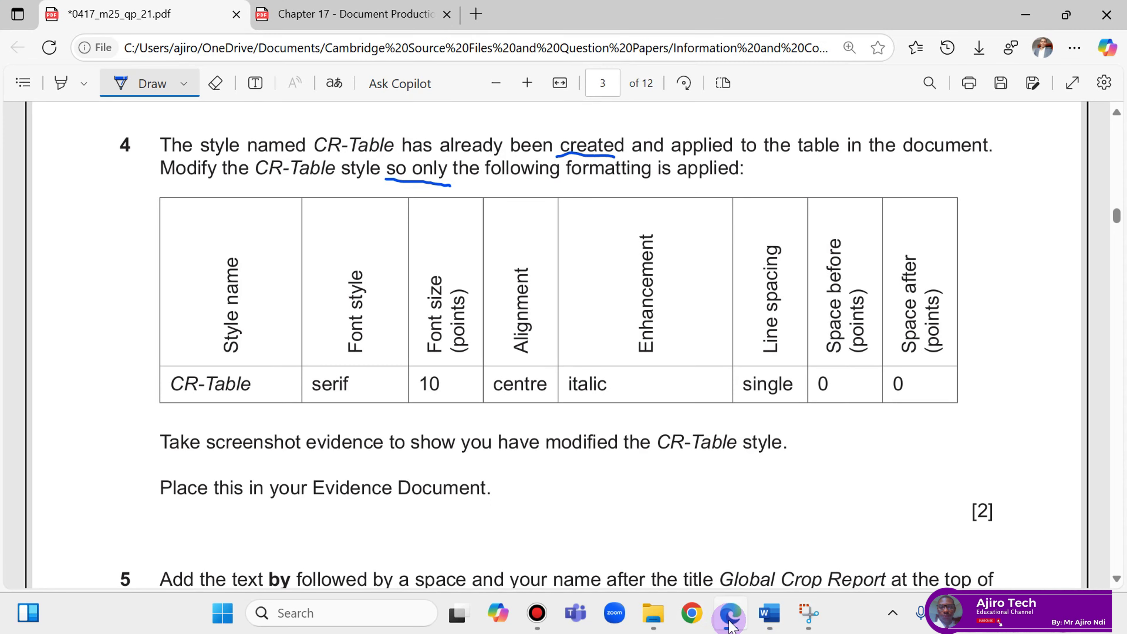
pyautogui.click(729, 616)
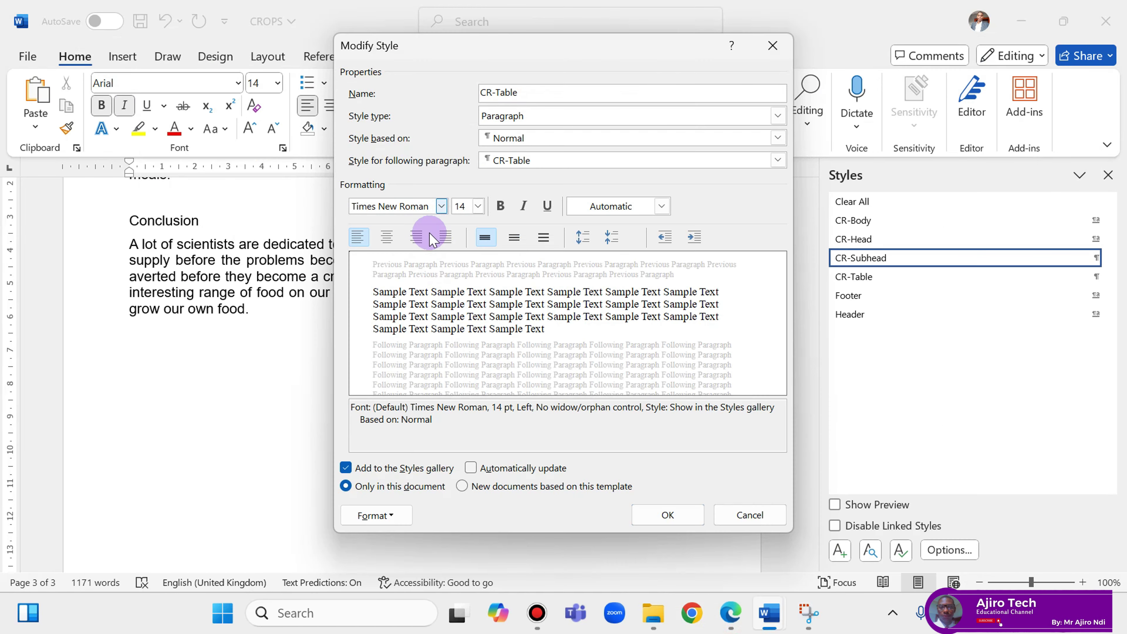
pyautogui.click(477, 206)
pyautogui.click(461, 248)
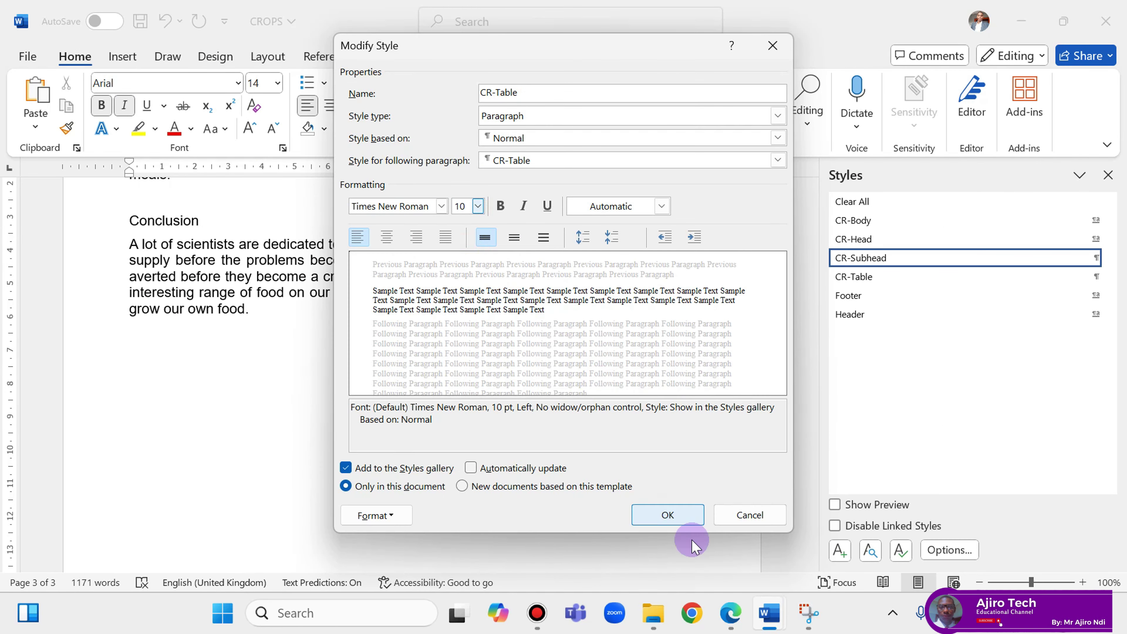
# Make CR-Table centred and italic, rechecking the exam requirements.
pyautogui.click(730, 614)
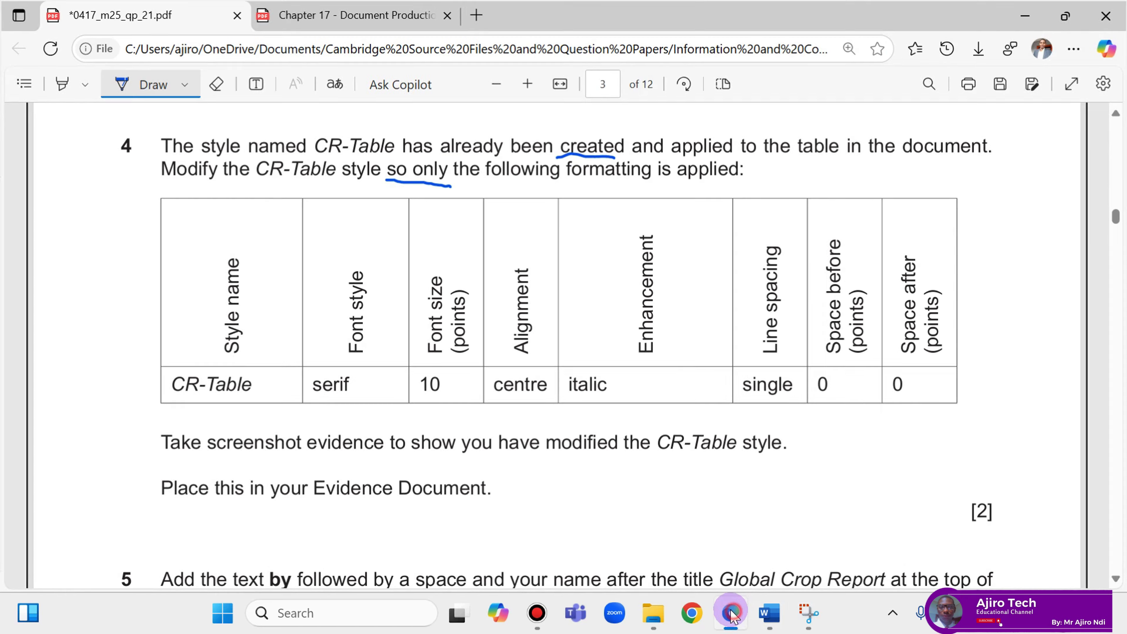
pyautogui.click(732, 614)
pyautogui.click(388, 237)
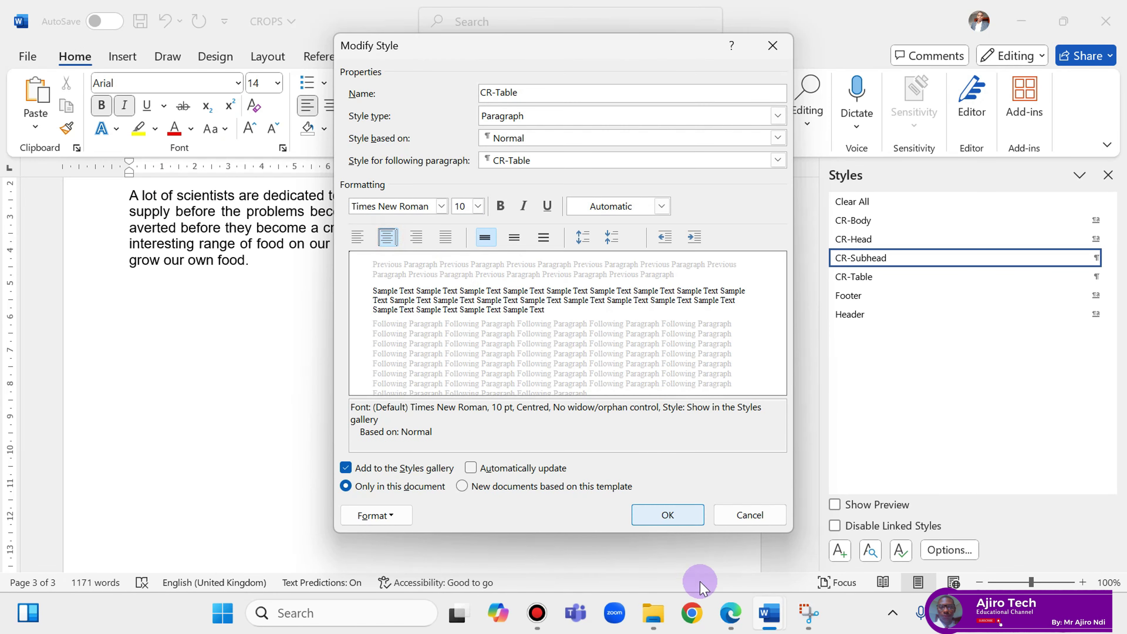
pyautogui.click(731, 614)
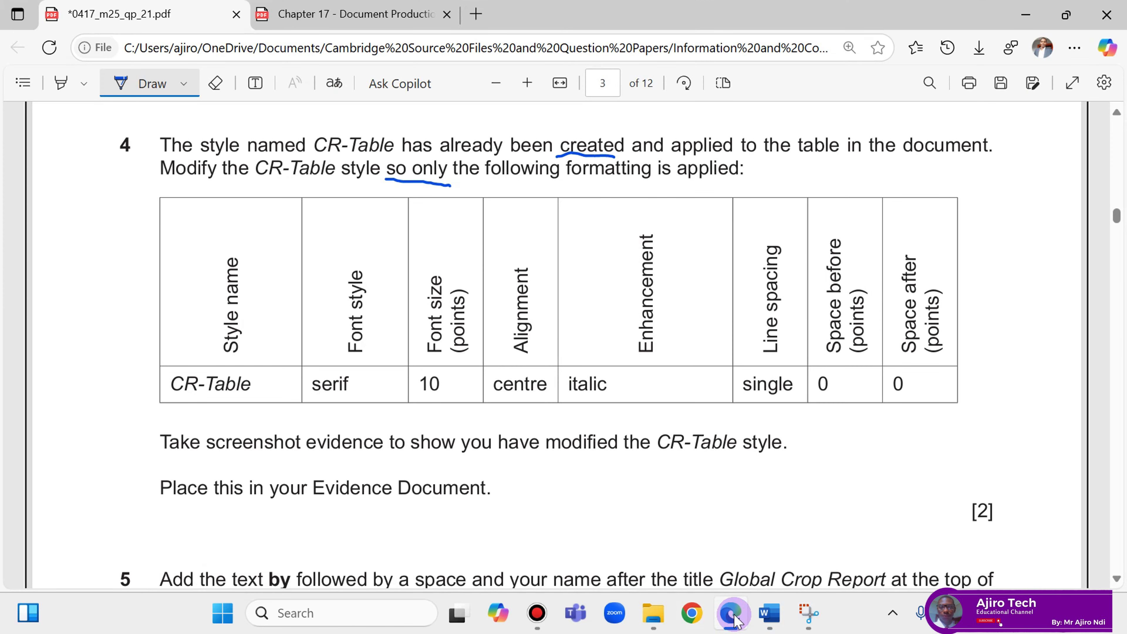
pyautogui.click(732, 615)
pyautogui.click(524, 205)
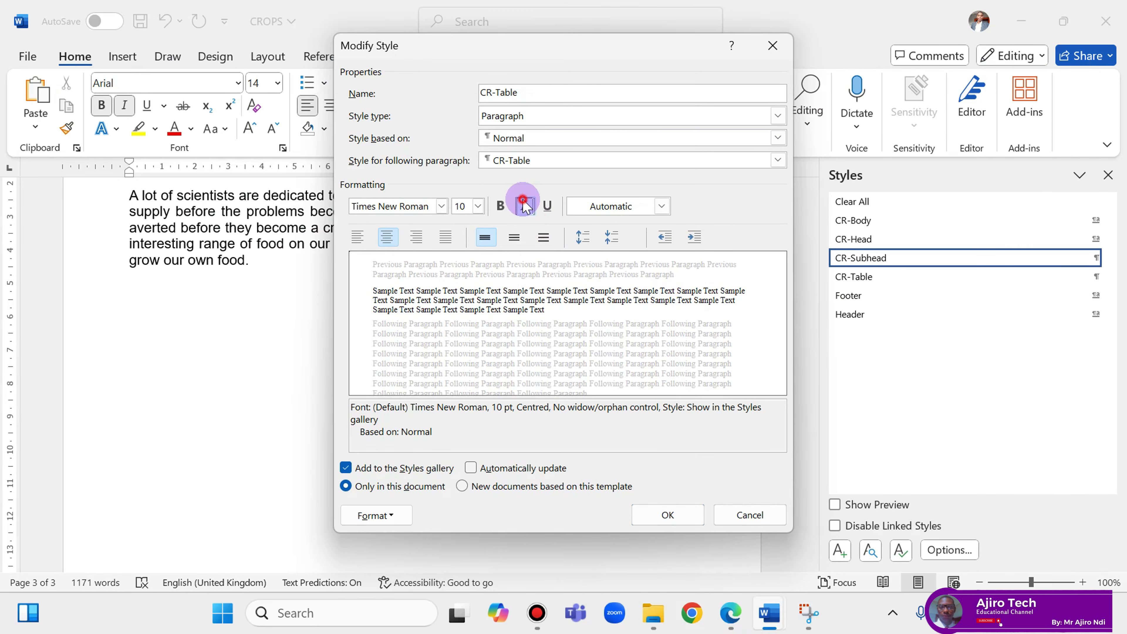
pyautogui.click(733, 621)
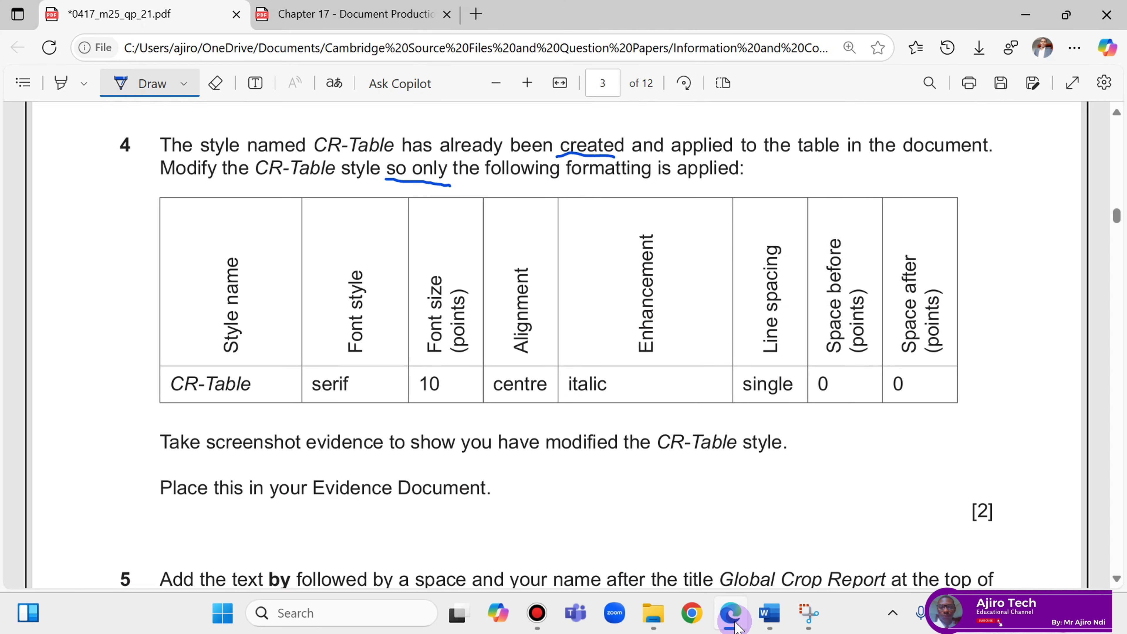
pyautogui.click(735, 623)
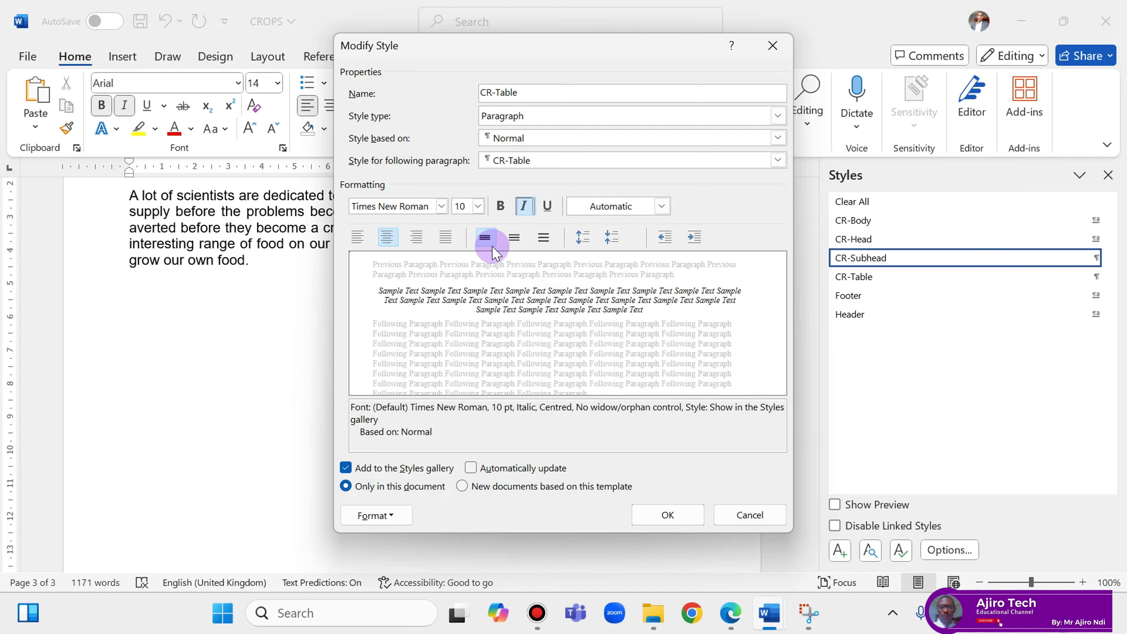
pyautogui.click(725, 615)
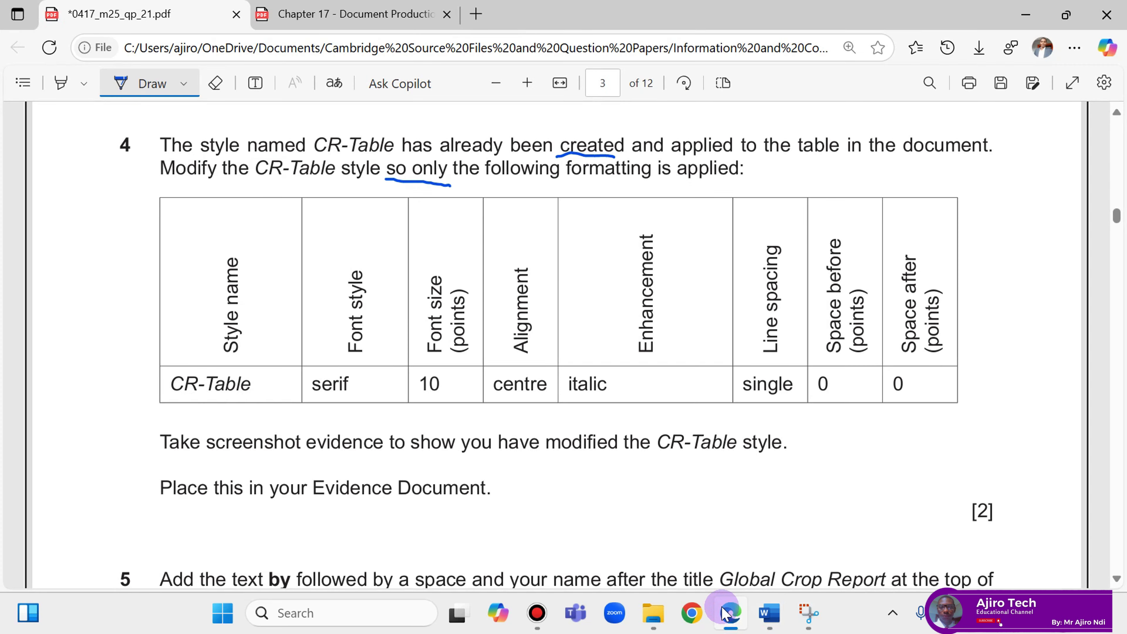
pyautogui.click(722, 614)
# Reduce the CR-Table style's paragraph spacing after from 6 pt to 0 pt.
pyautogui.click(389, 516)
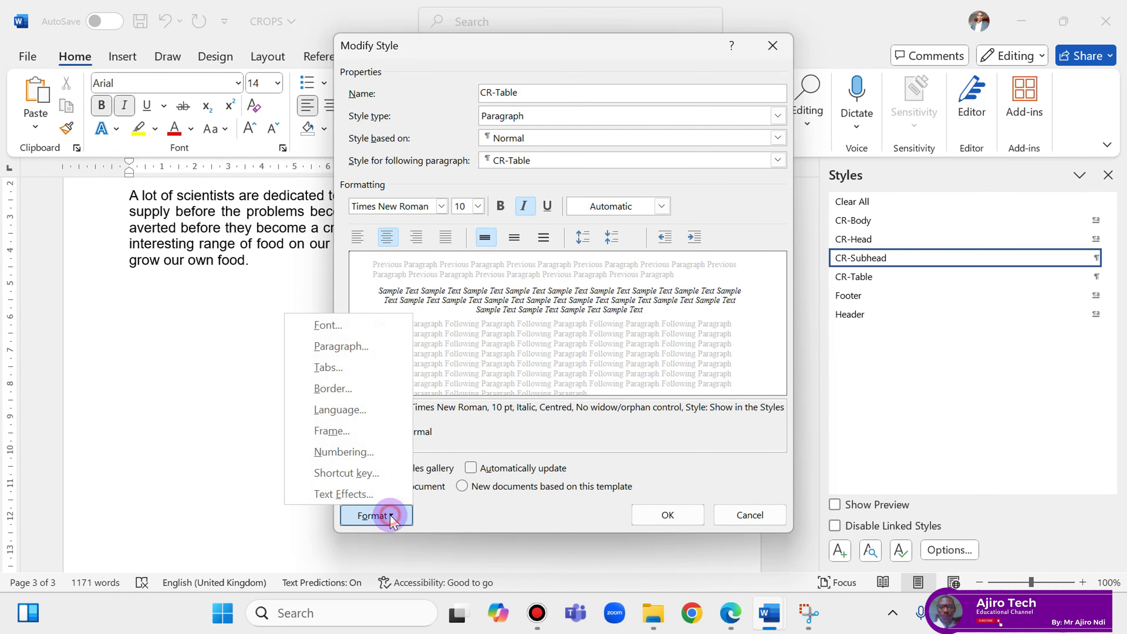
pyautogui.click(353, 347)
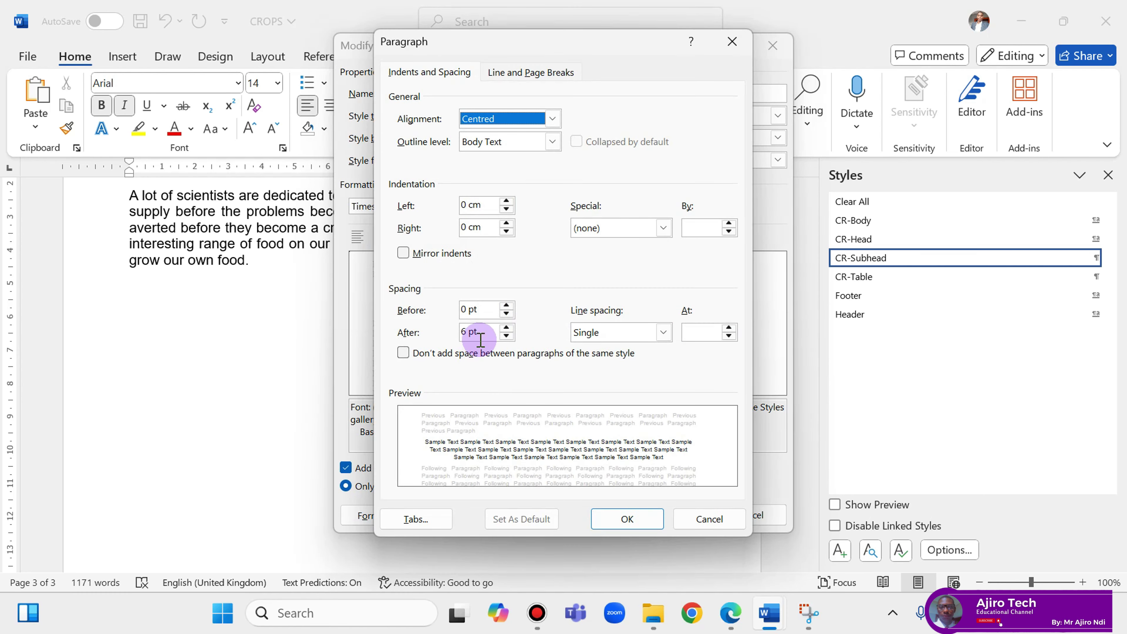
pyautogui.click(506, 336)
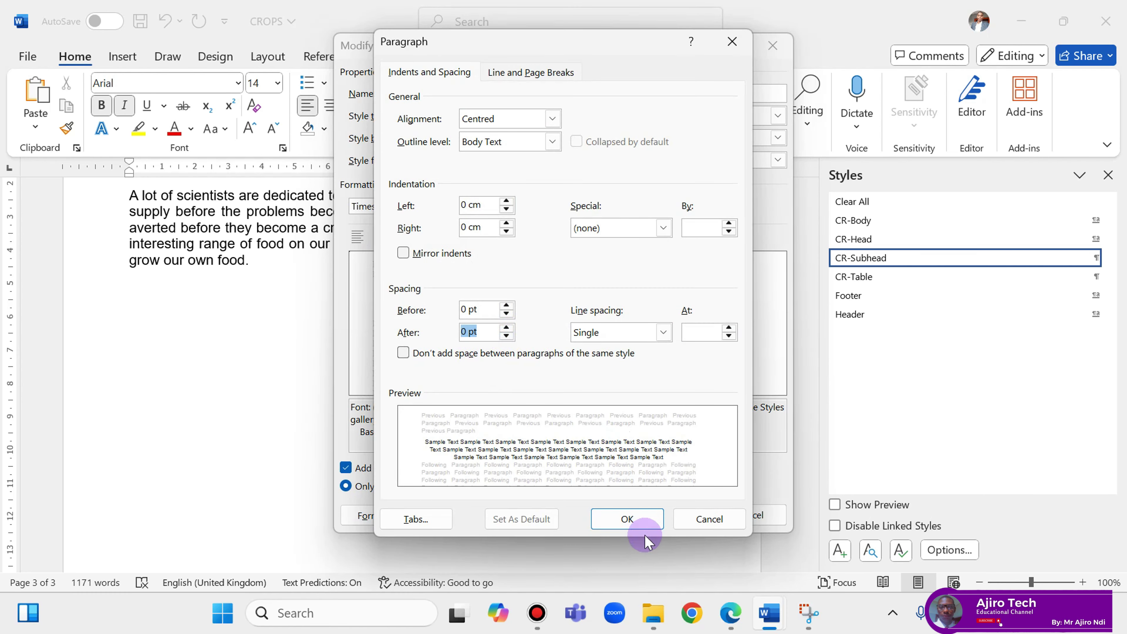
pyautogui.click(642, 521)
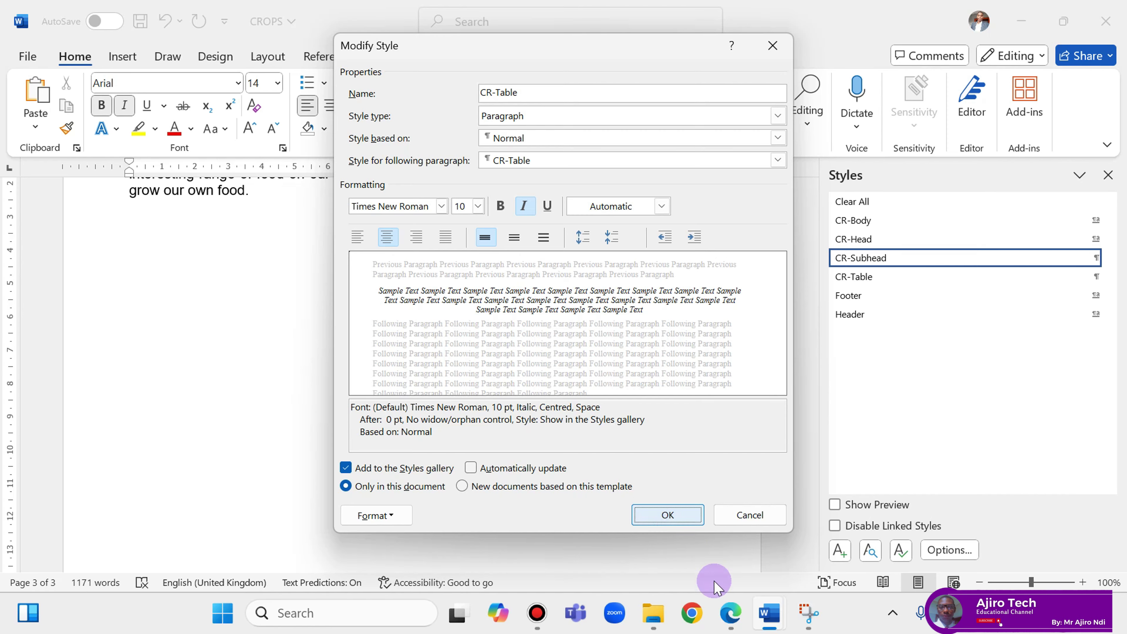
# Switch repeatedly between the exam question and the CR-Table style settings to compare requirements.
pyautogui.click(726, 612)
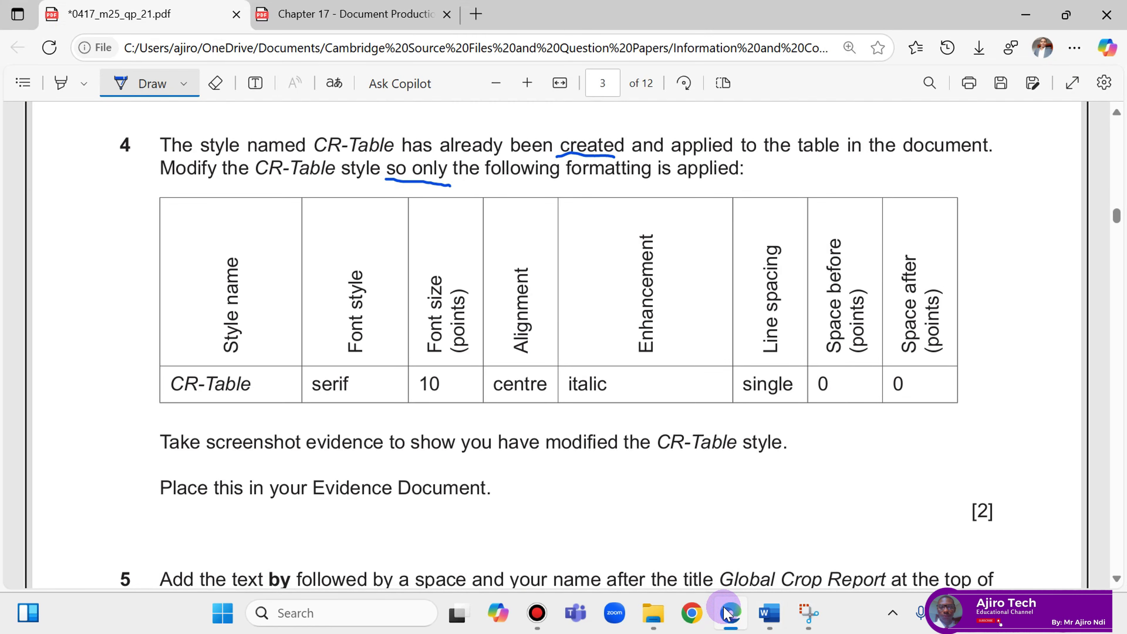
pyautogui.click(724, 609)
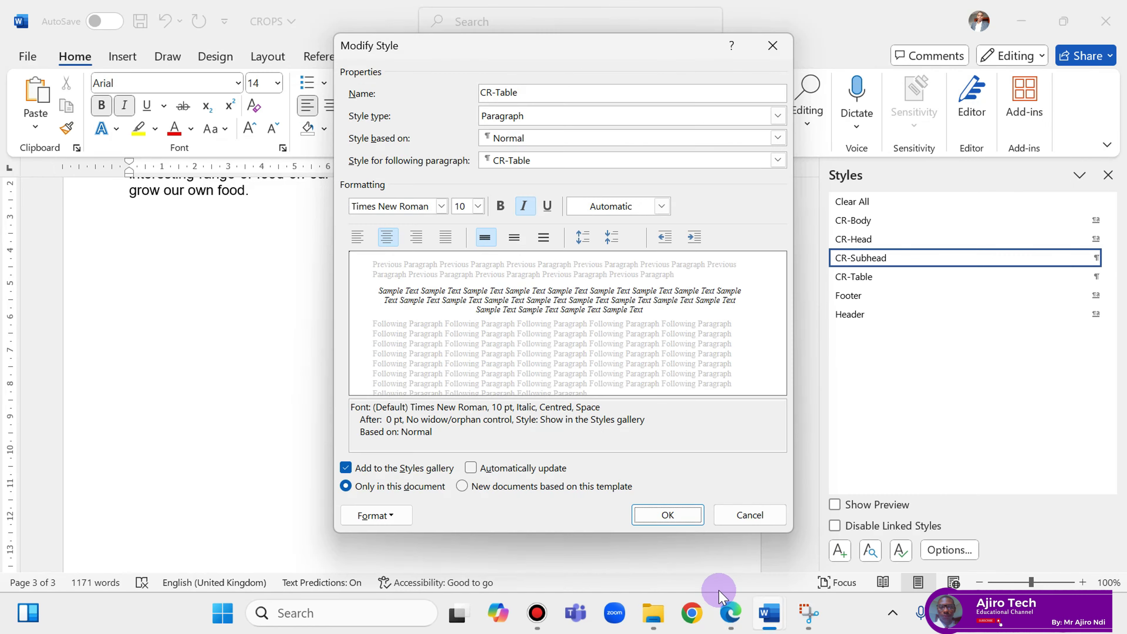
pyautogui.click(724, 614)
pyautogui.click(726, 614)
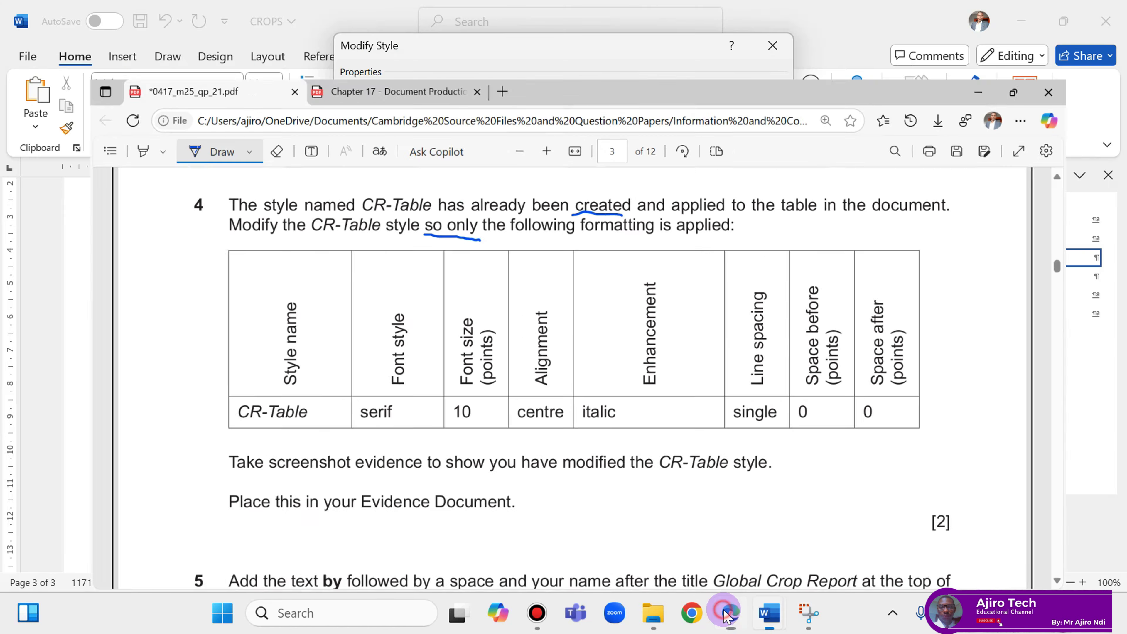
pyautogui.click(726, 614)
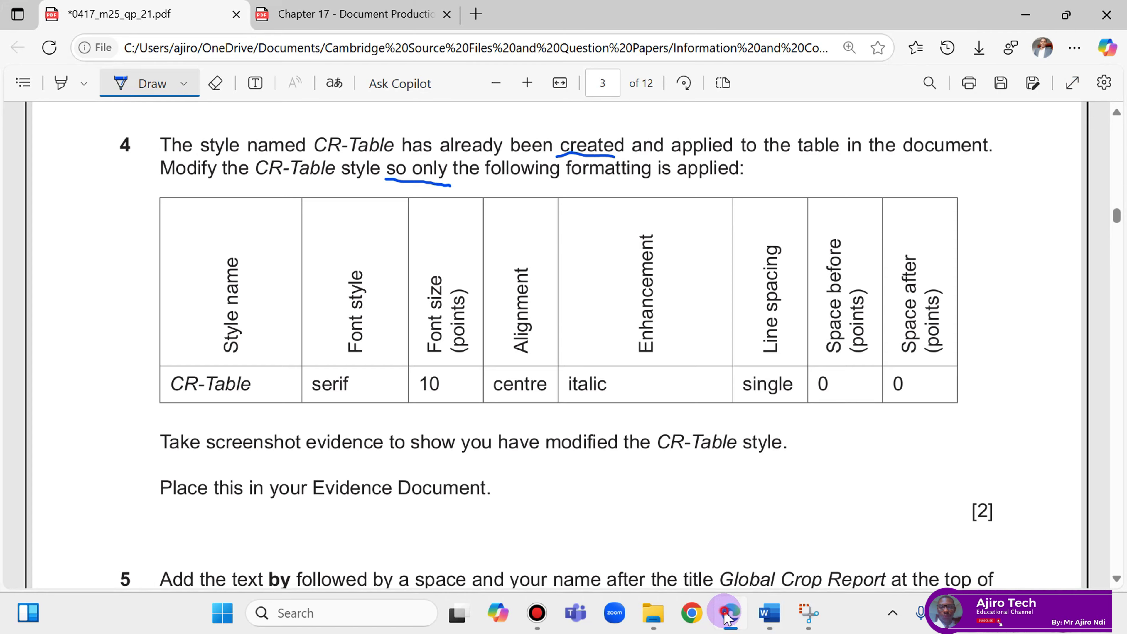
pyautogui.click(728, 617)
pyautogui.click(727, 617)
pyautogui.click(728, 617)
pyautogui.click(727, 617)
pyautogui.click(727, 617)
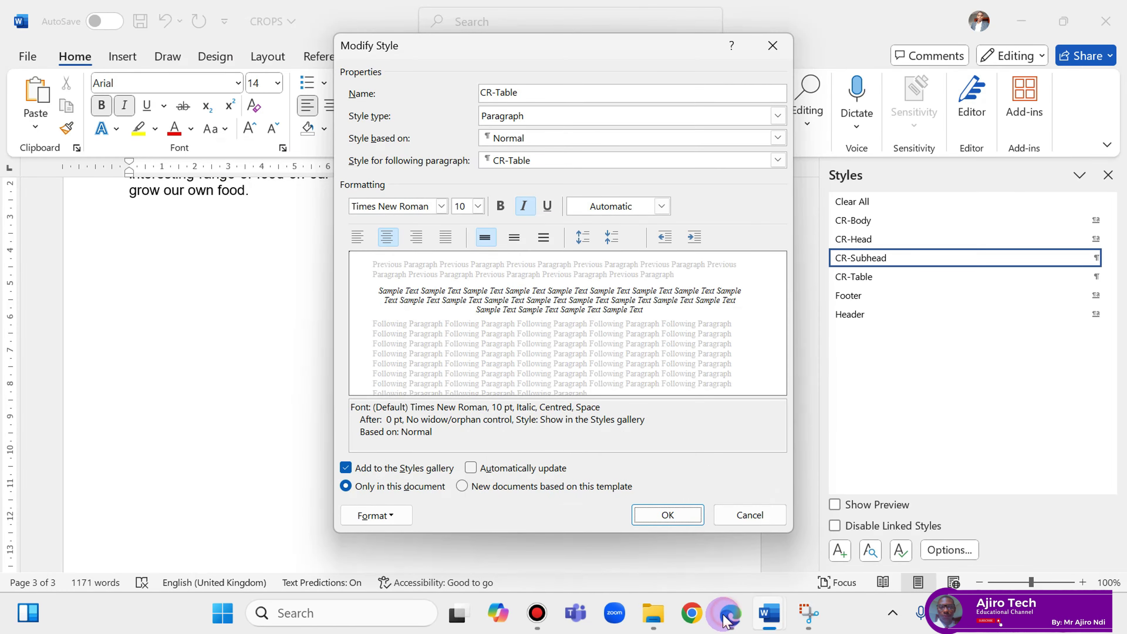
pyautogui.click(728, 617)
pyautogui.click(727, 617)
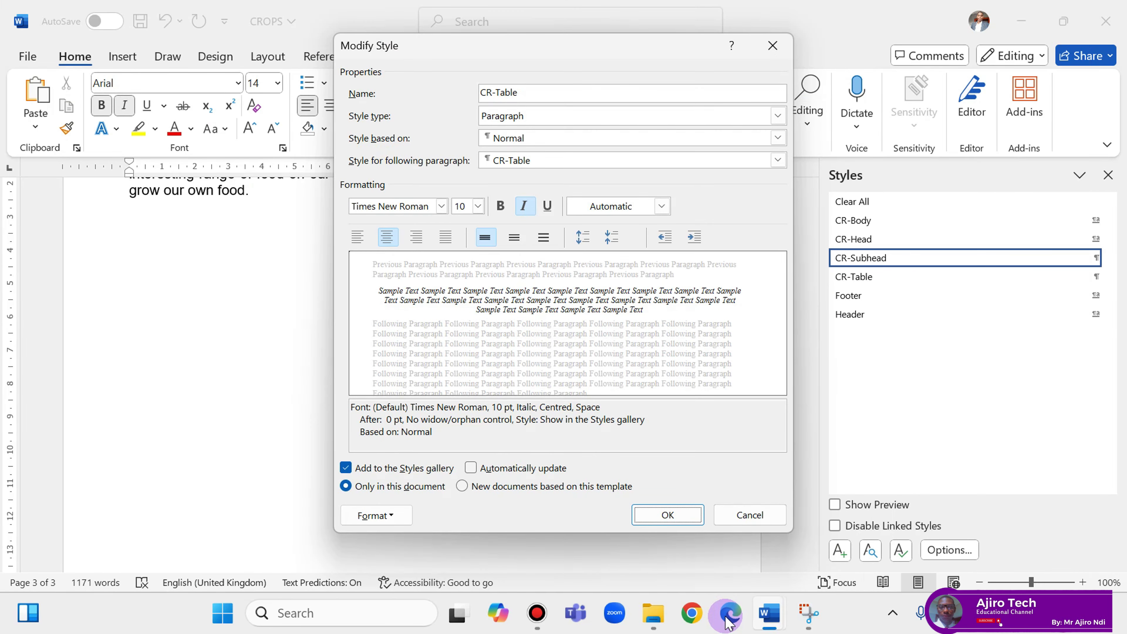
pyautogui.click(727, 619)
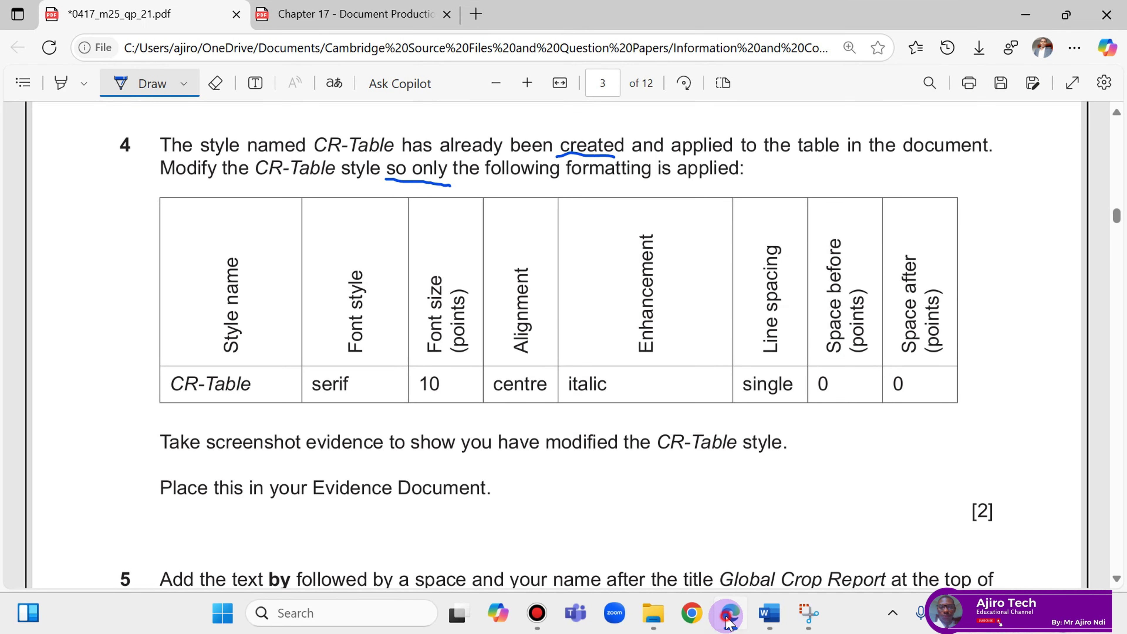
pyautogui.click(728, 619)
pyautogui.click(727, 619)
pyautogui.click(728, 619)
pyautogui.click(727, 619)
pyautogui.click(730, 621)
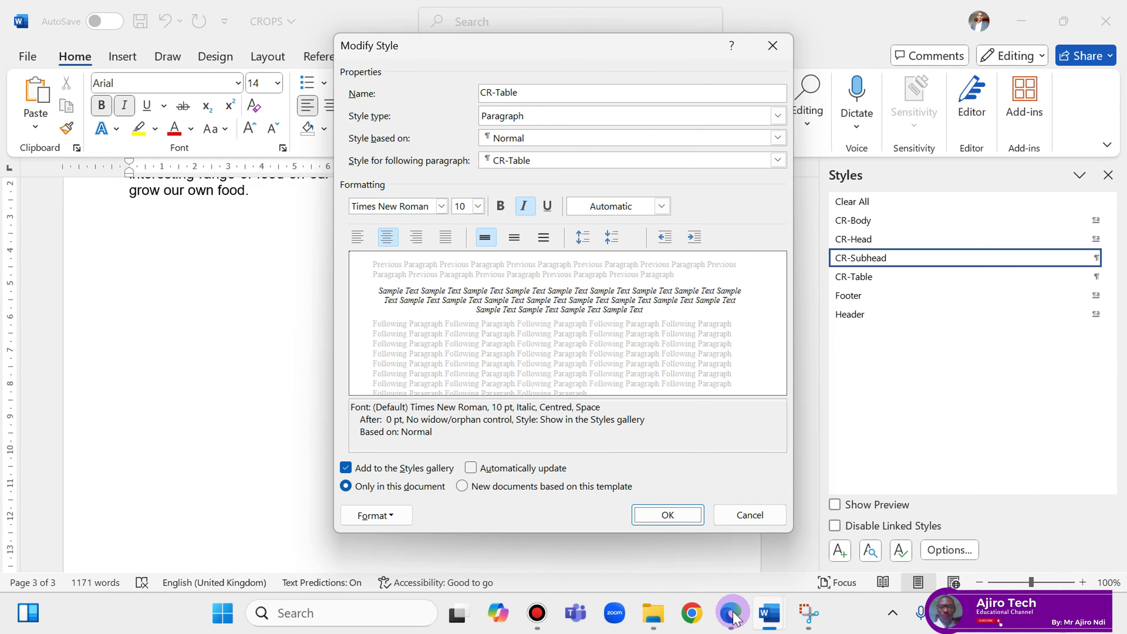
# Confirm CR-Table's font is still Times New Roman 10 pt Italic, then recheck the exam.
pyautogui.click(388, 516)
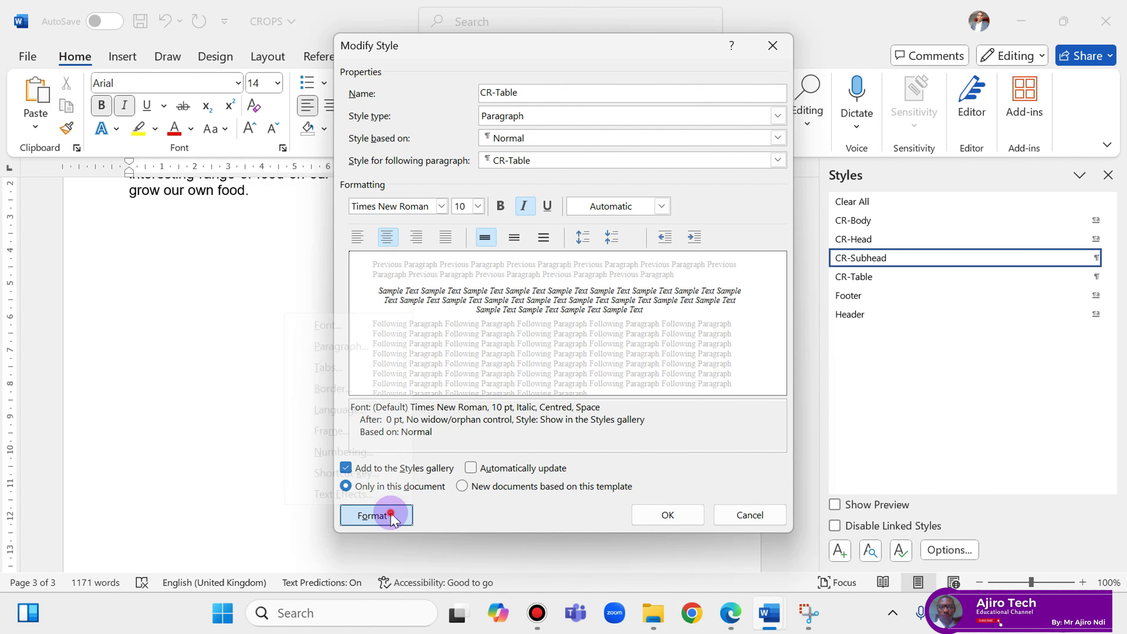
pyautogui.click(347, 322)
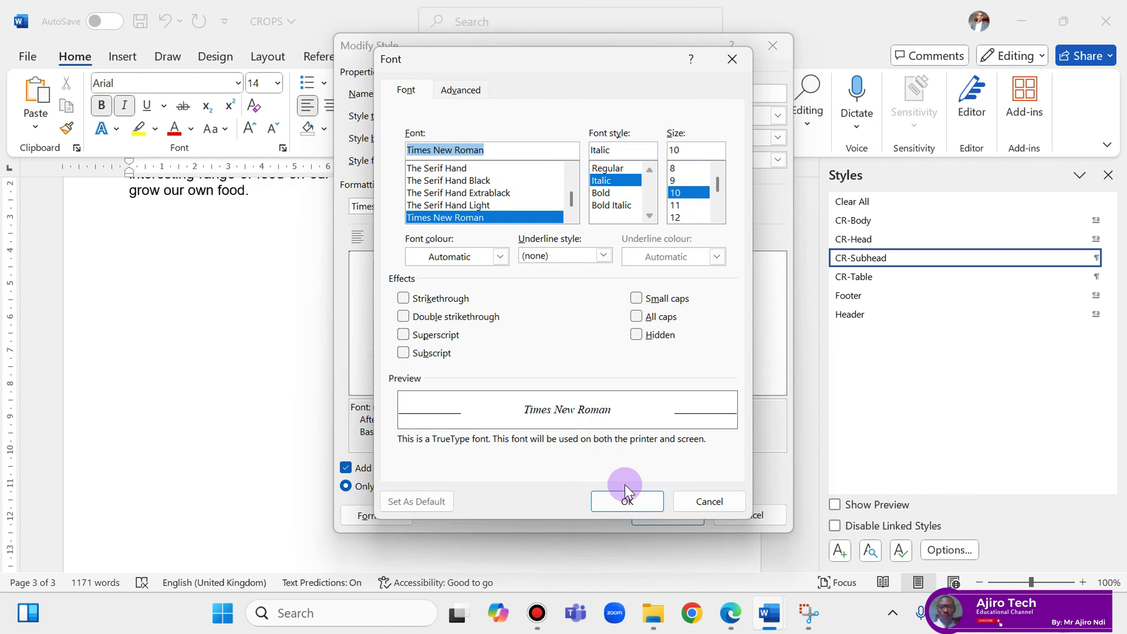
pyautogui.click(626, 501)
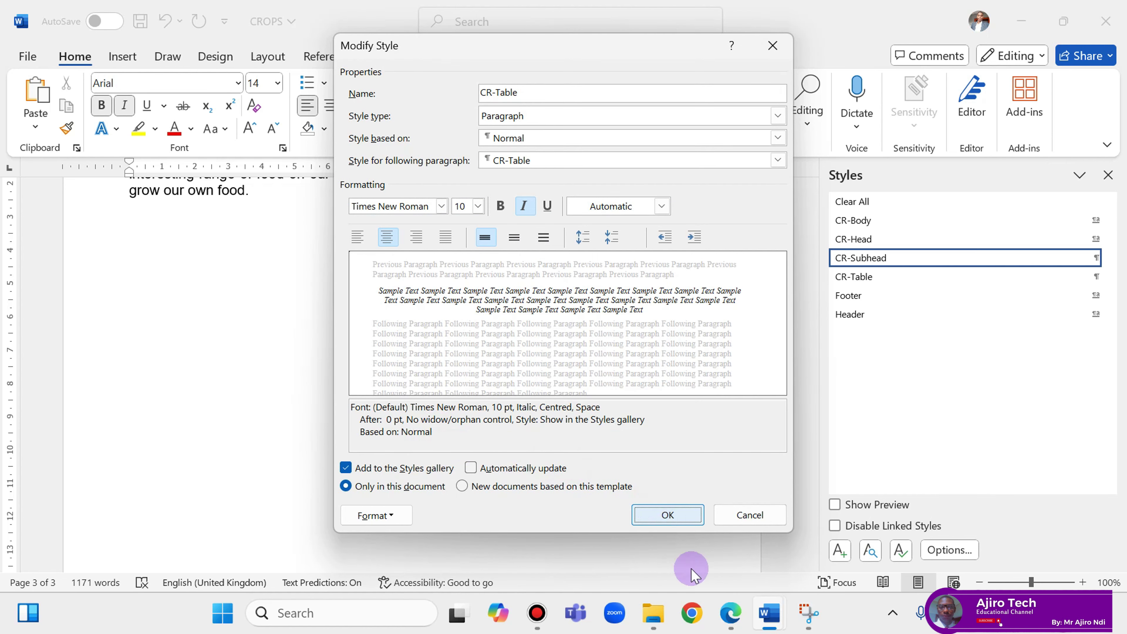
pyautogui.click(735, 612)
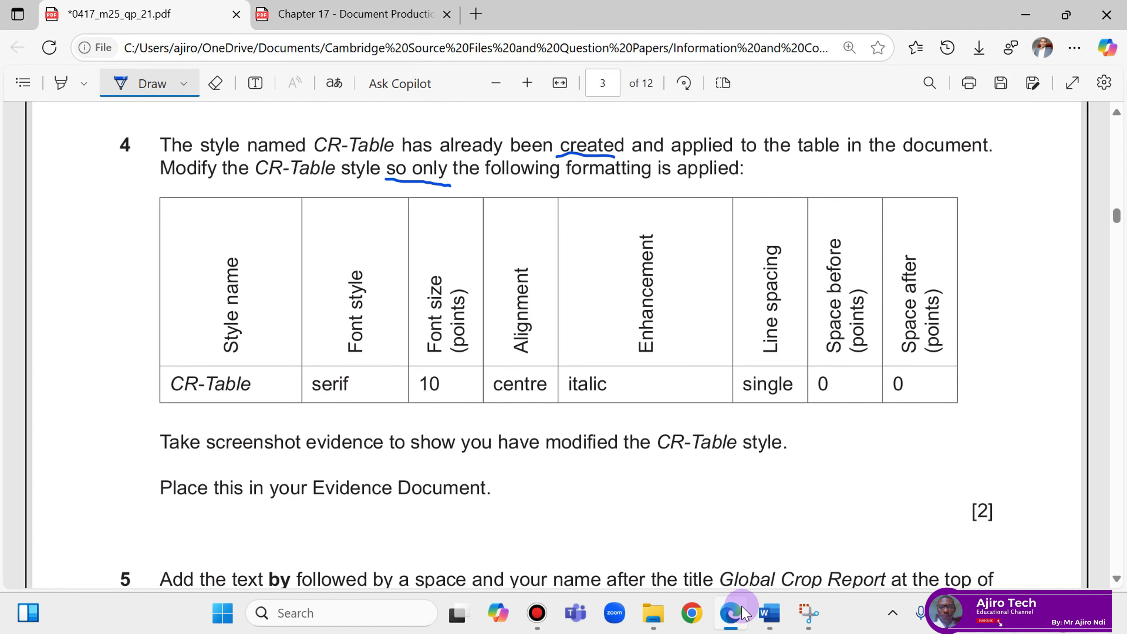
# Close the style dialog and reread question 4 in the exam paper.
pyautogui.click(770, 612)
pyautogui.click(652, 512)
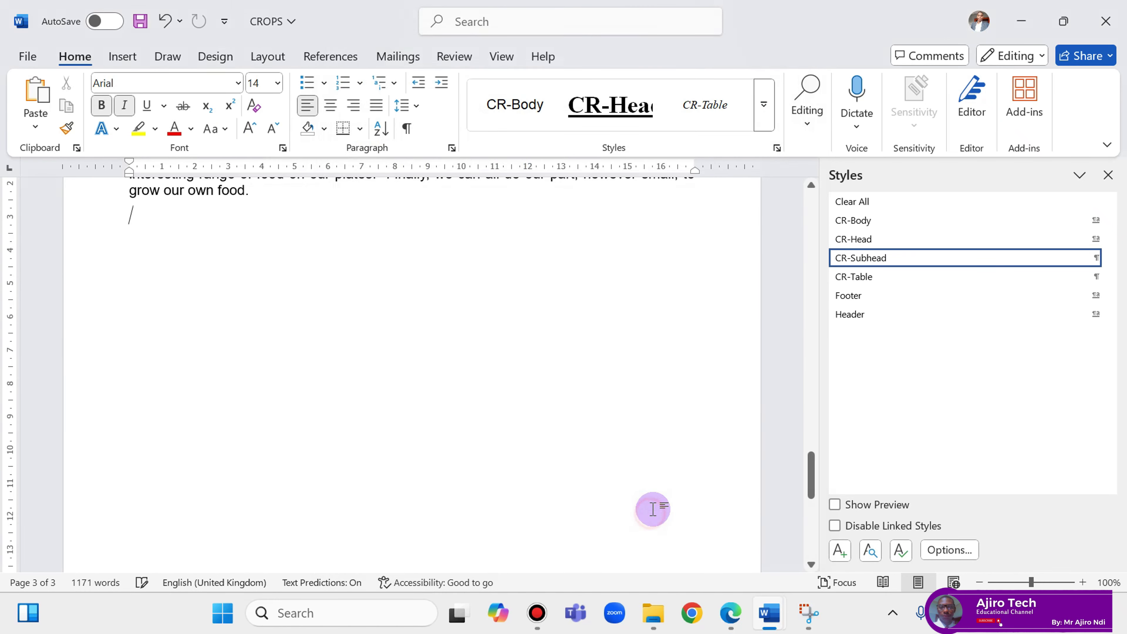
pyautogui.click(731, 612)
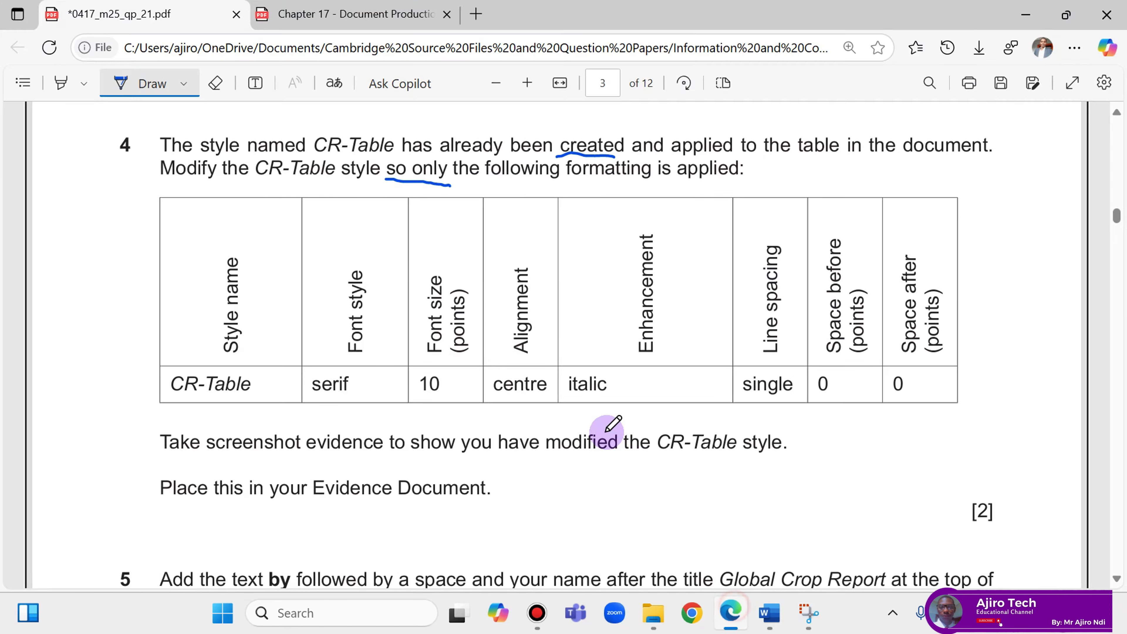
pyautogui.scroll(-2, 612, 426)
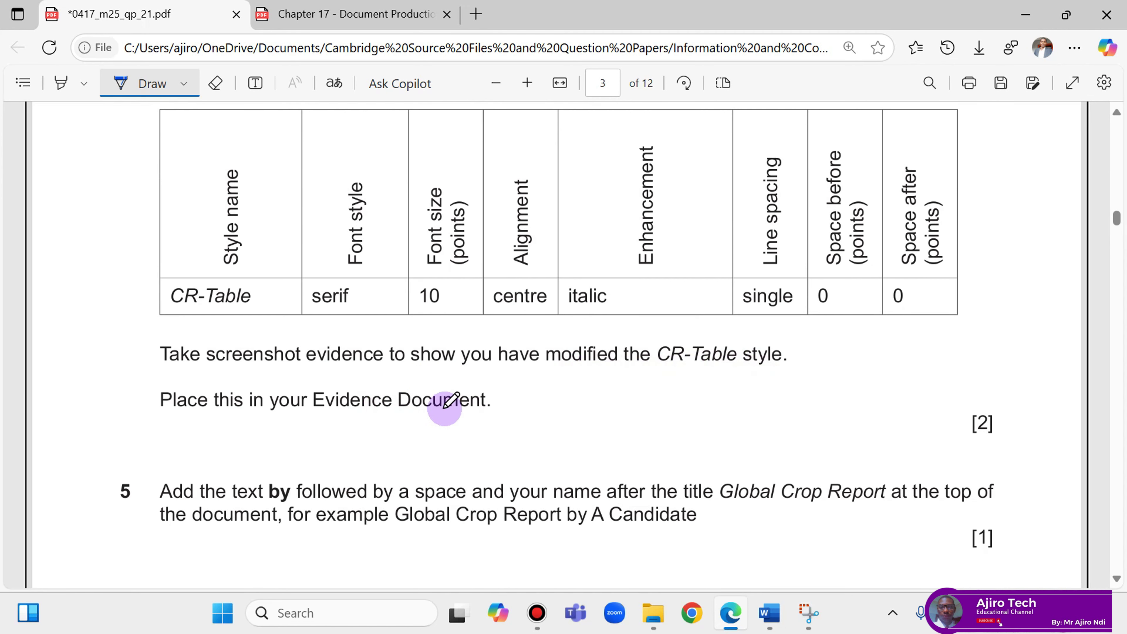
pyautogui.moveTo(770, 612)
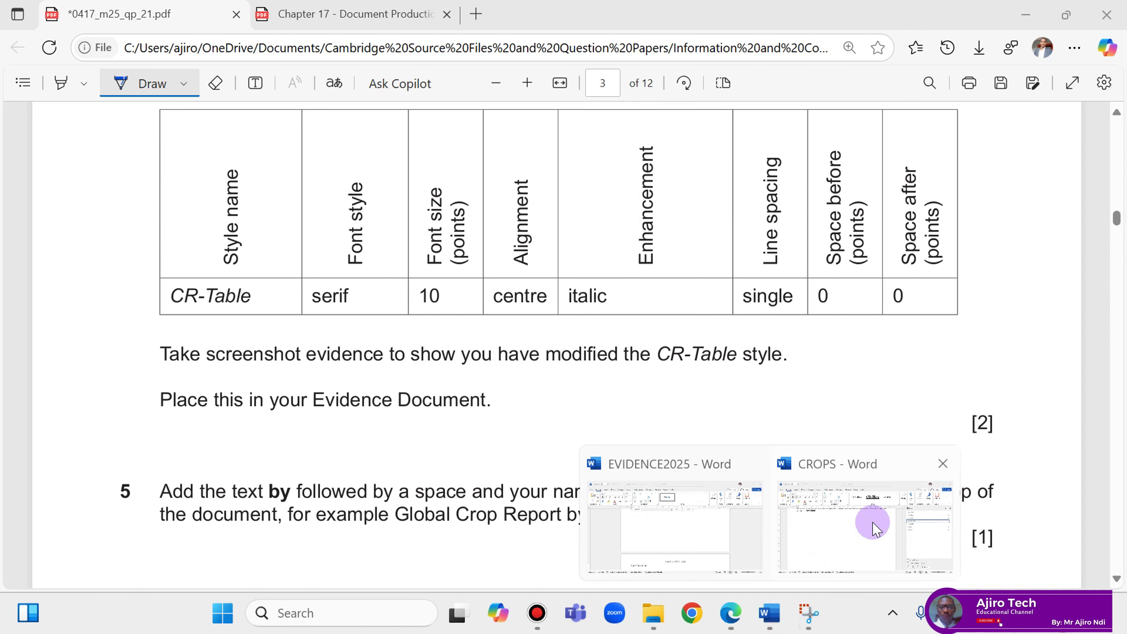
# Reopen CR-Table's Modify Style dialog in CROPS and tab through its fields.
pyautogui.click(867, 524)
pyautogui.rightClick(897, 277)
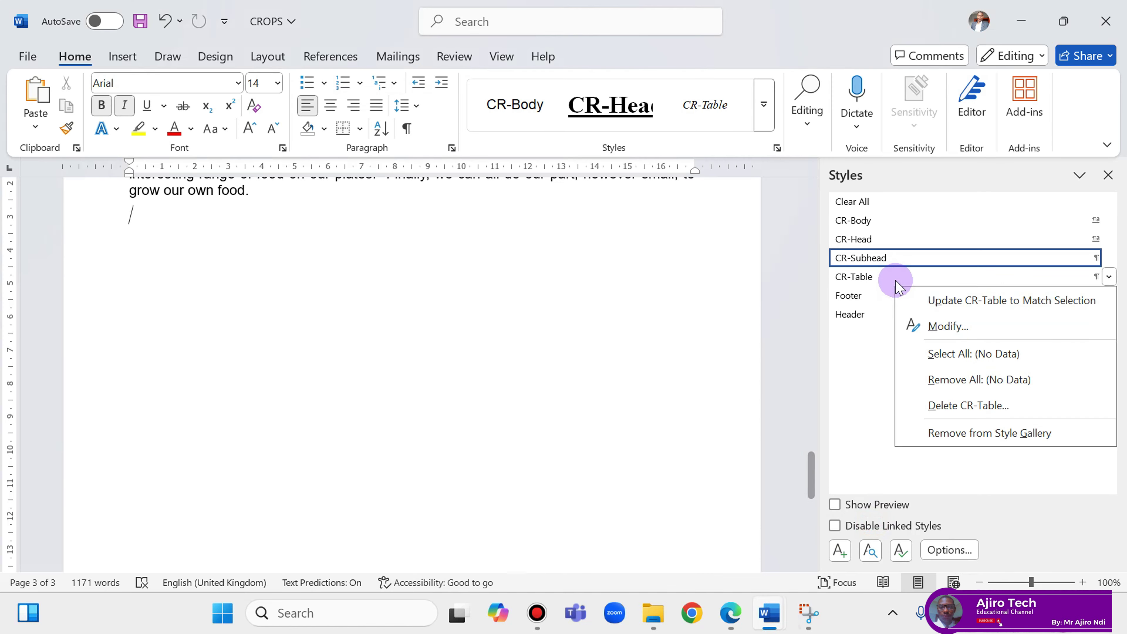
pyautogui.click(918, 327)
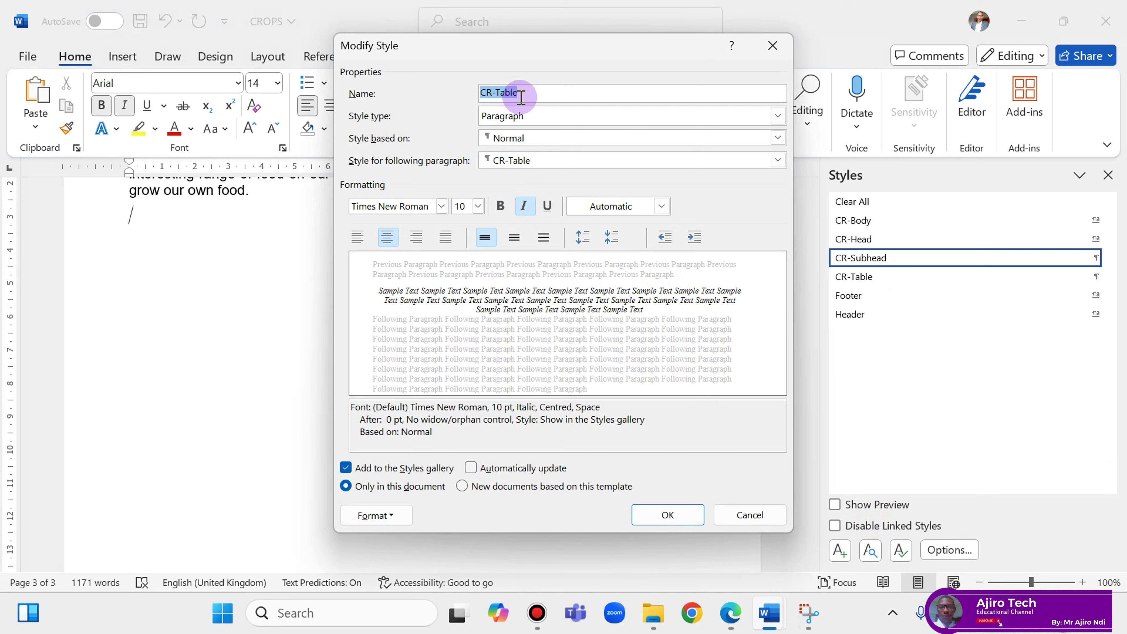
pyautogui.press('Tab')
pyautogui.press('Tab')
pyautogui.press('Tab')
pyautogui.press('Tab')
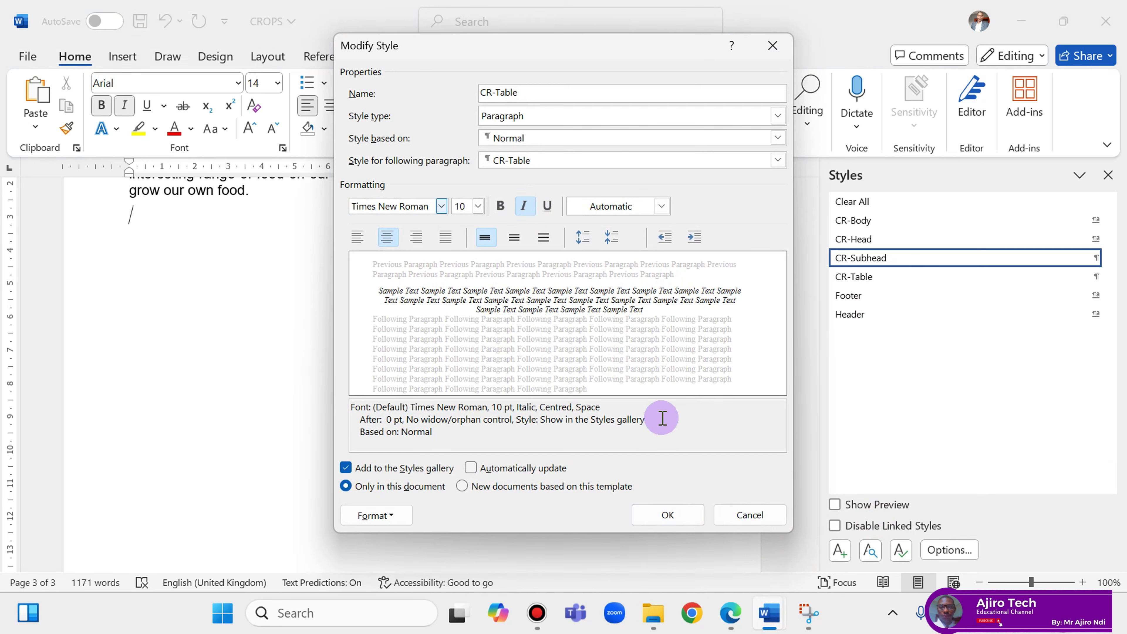
# Snip a screenshot of the CR-Table Modify Style dialog, then close the dialog.
pyautogui.click(805, 621)
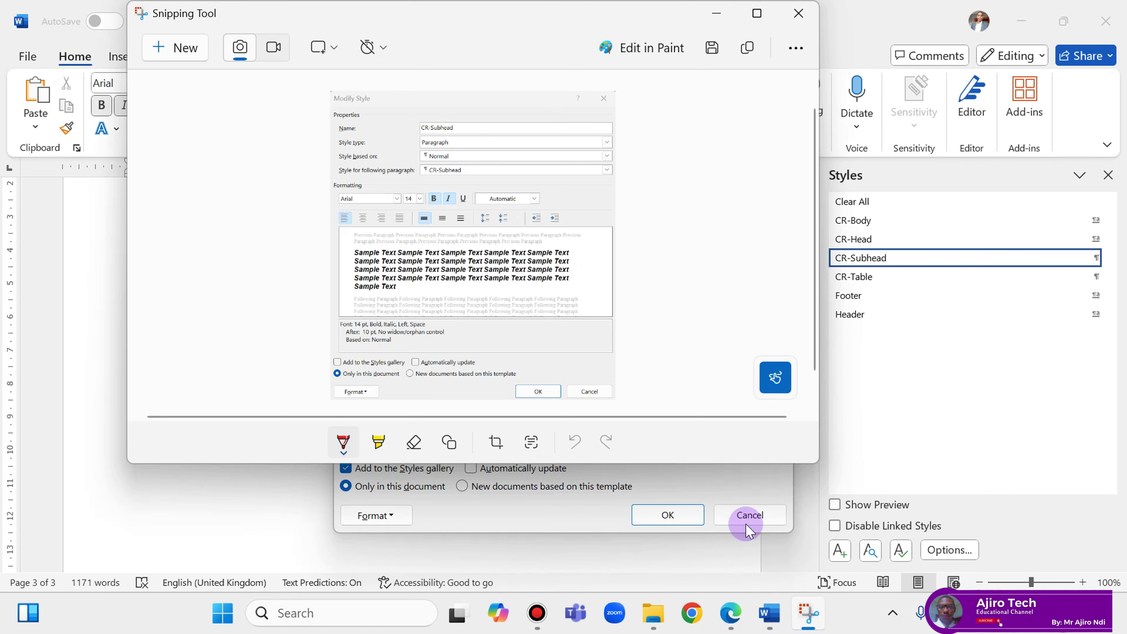
pyautogui.click(195, 44)
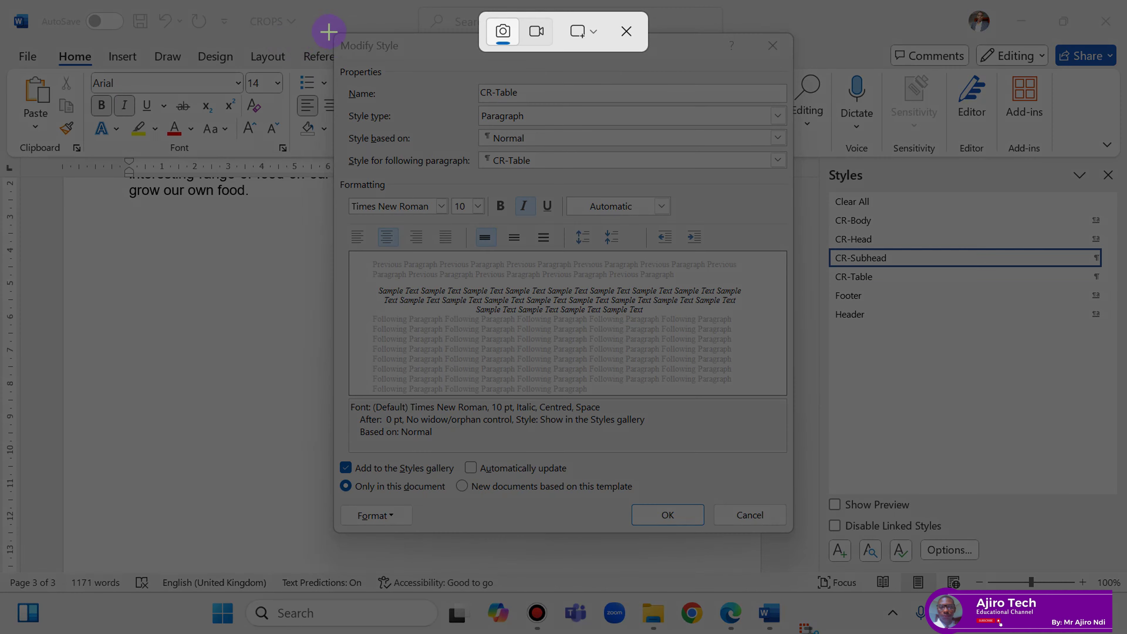
pyautogui.moveTo(334, 32); pyautogui.dragTo(790, 530)
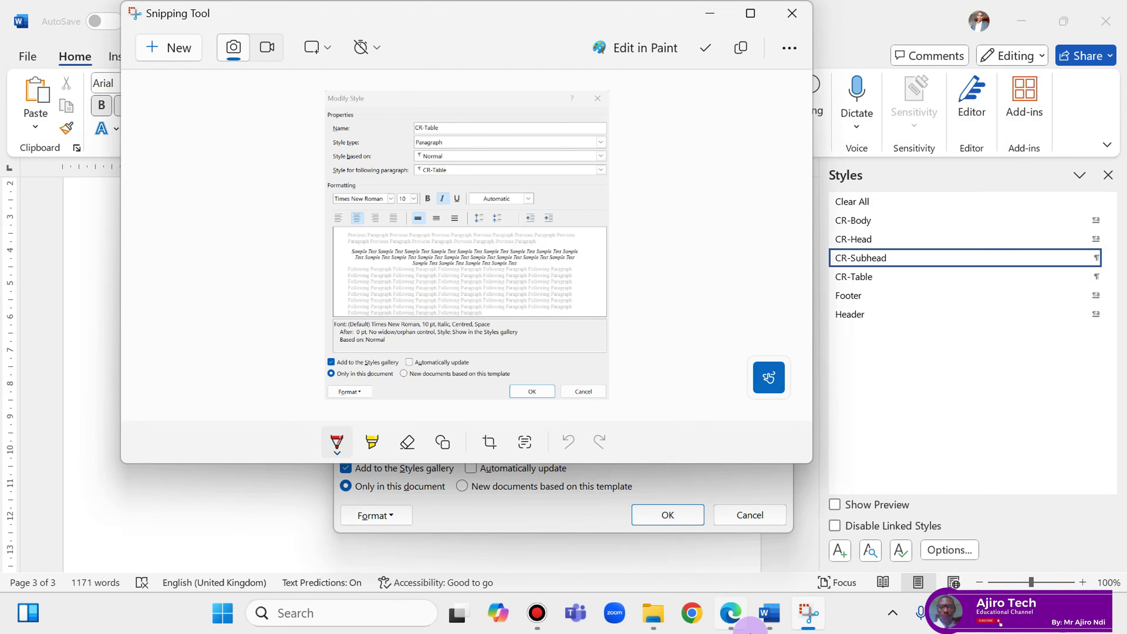
pyautogui.click(667, 515)
# In EVIDENCE2025, add a blank line below 'Step 4 evidence:' ready for pasting.
pyautogui.click(737, 613)
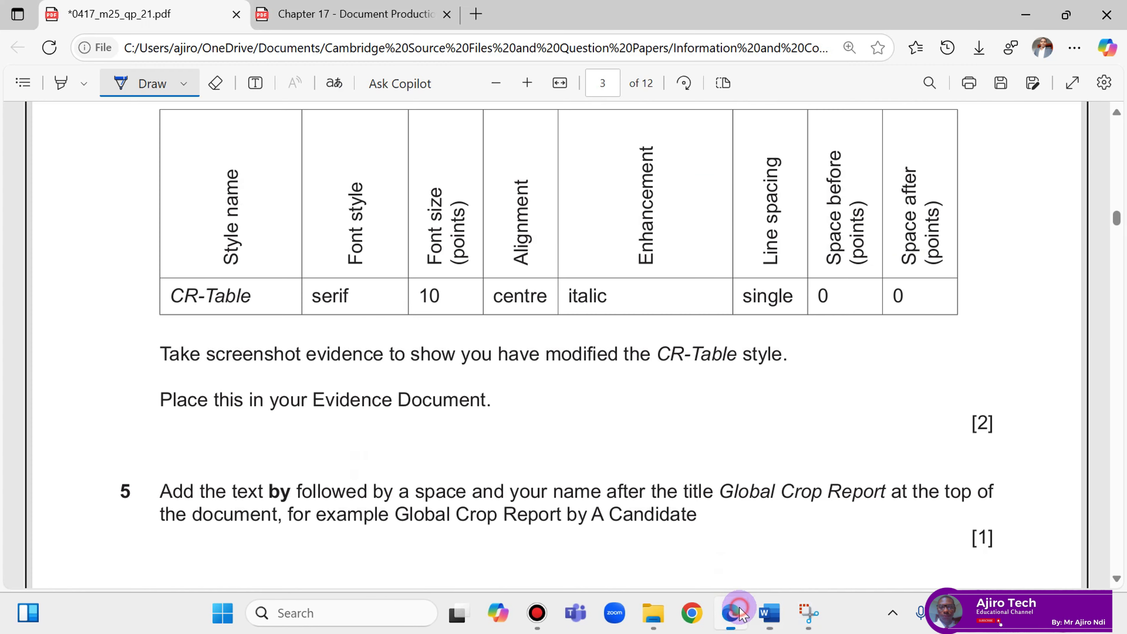
pyautogui.scroll(2, 704, 483)
pyautogui.moveTo(769, 612)
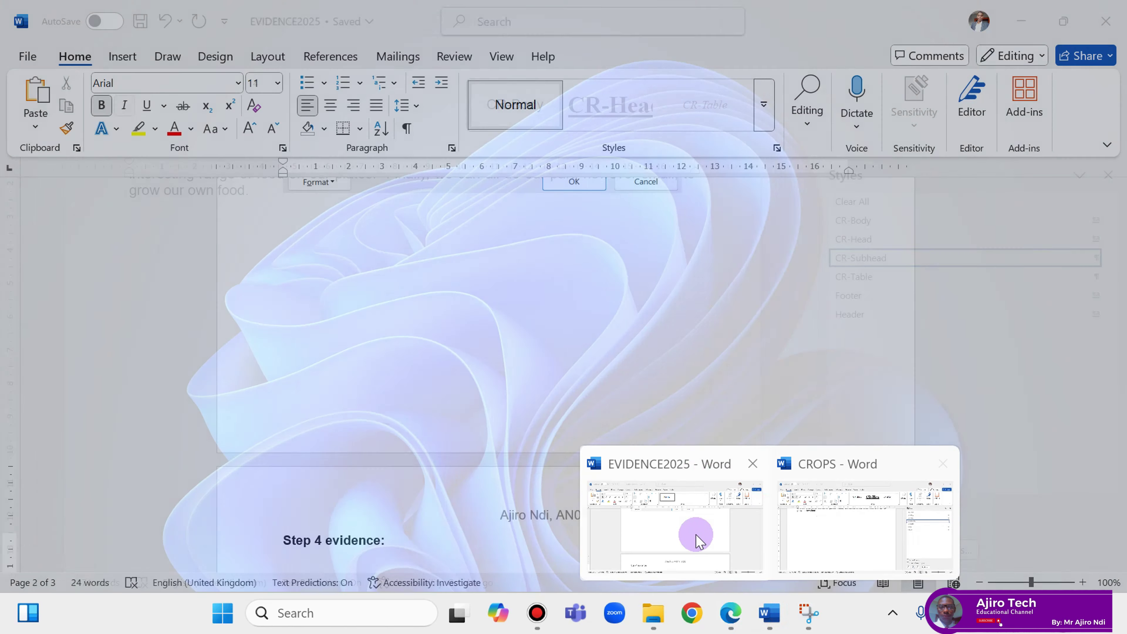
pyautogui.click(697, 534)
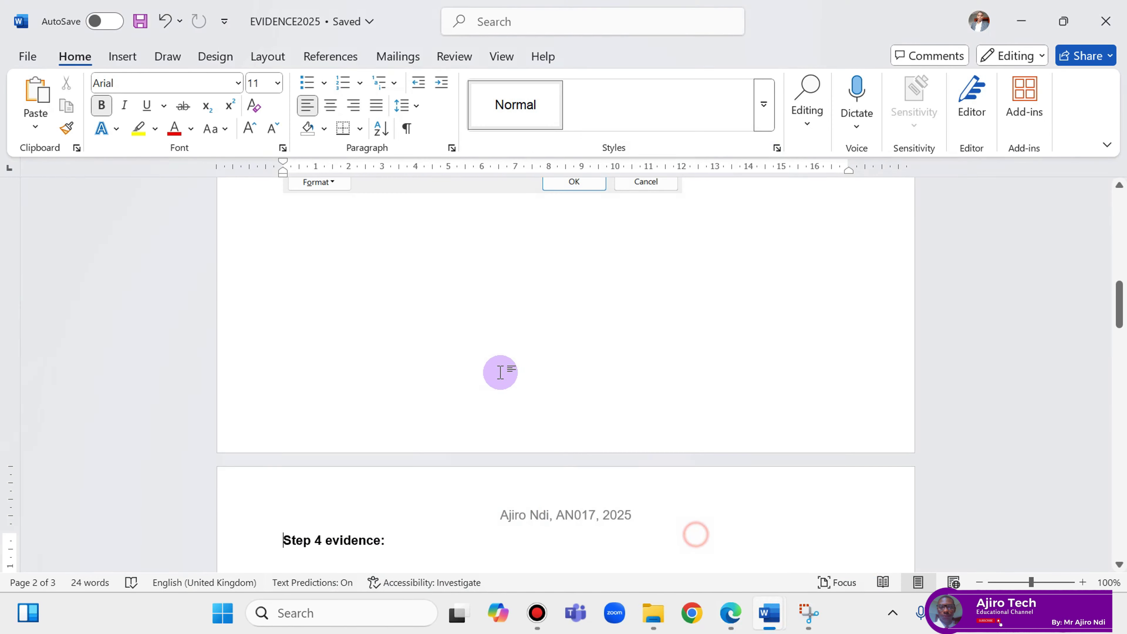
pyautogui.scroll(3, 502, 373)
pyautogui.scroll(-4, 503, 374)
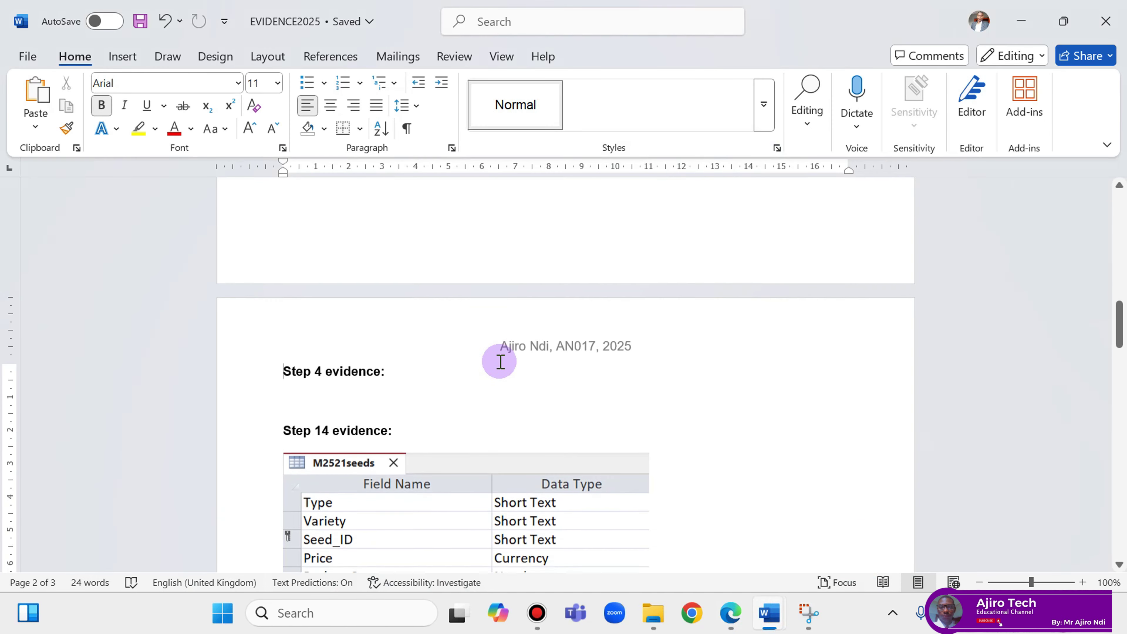
pyautogui.click(409, 376)
pyautogui.press('Return')
pyautogui.press('Return')
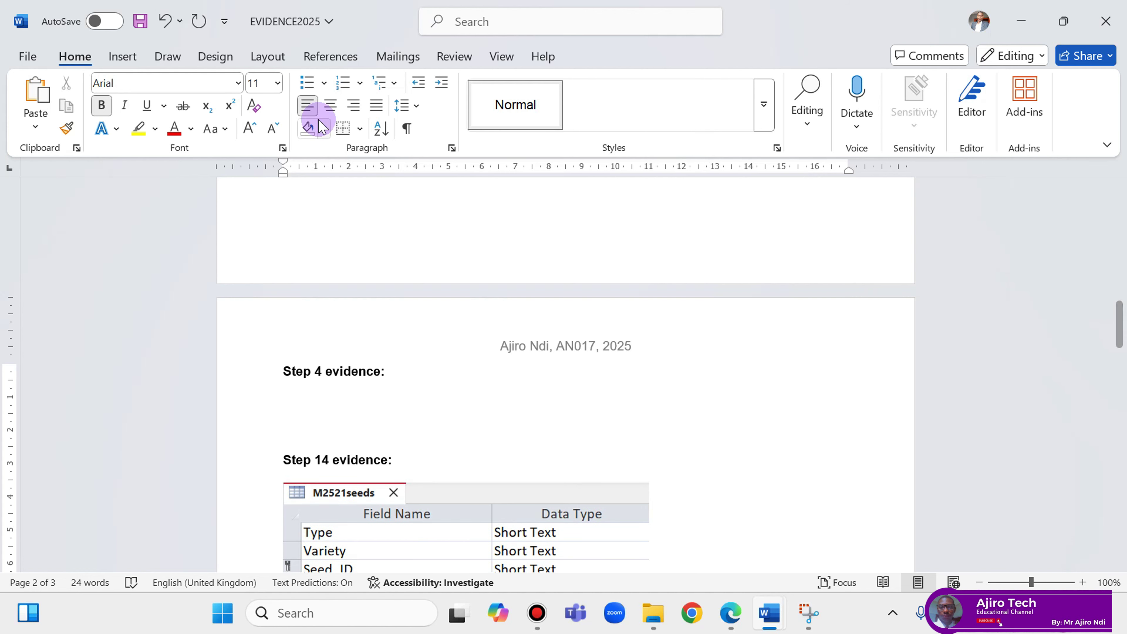
pyautogui.rightClick(285, 395)
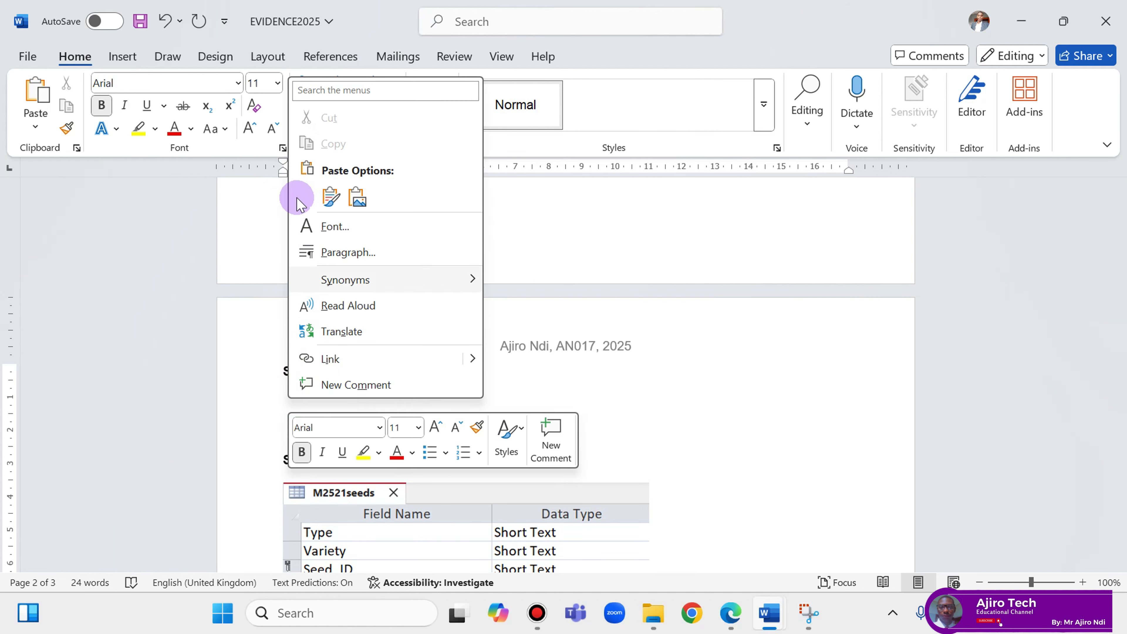
# Paste the CR-Table screenshot under Step 4 evidence, resize it to 12 cm wide, and save.
pyautogui.click(330, 197)
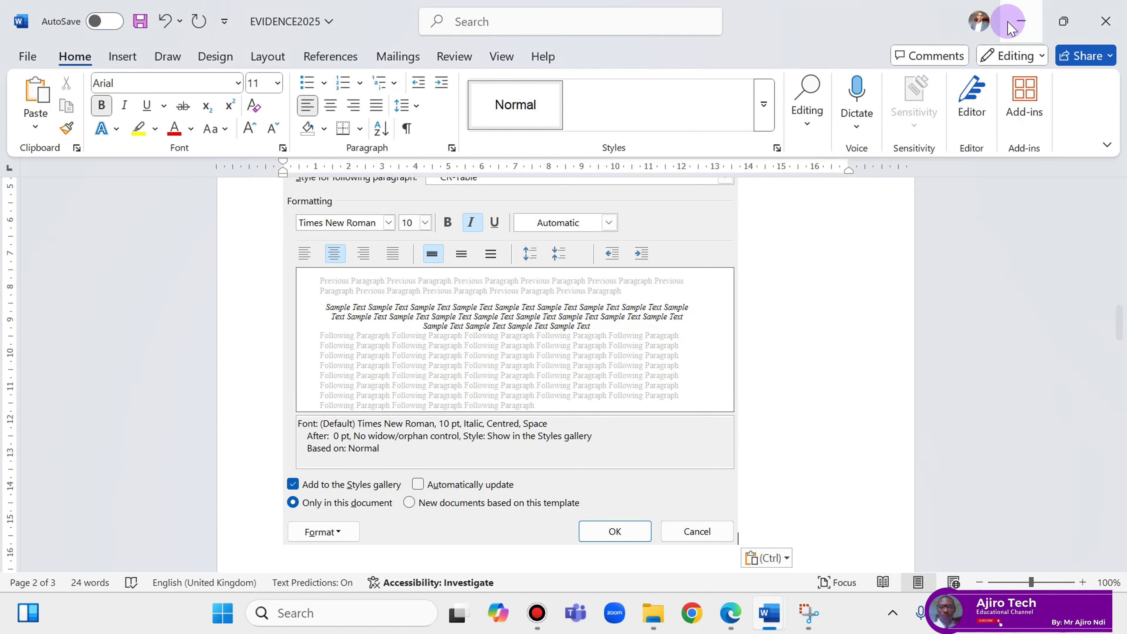
pyautogui.click(547, 313)
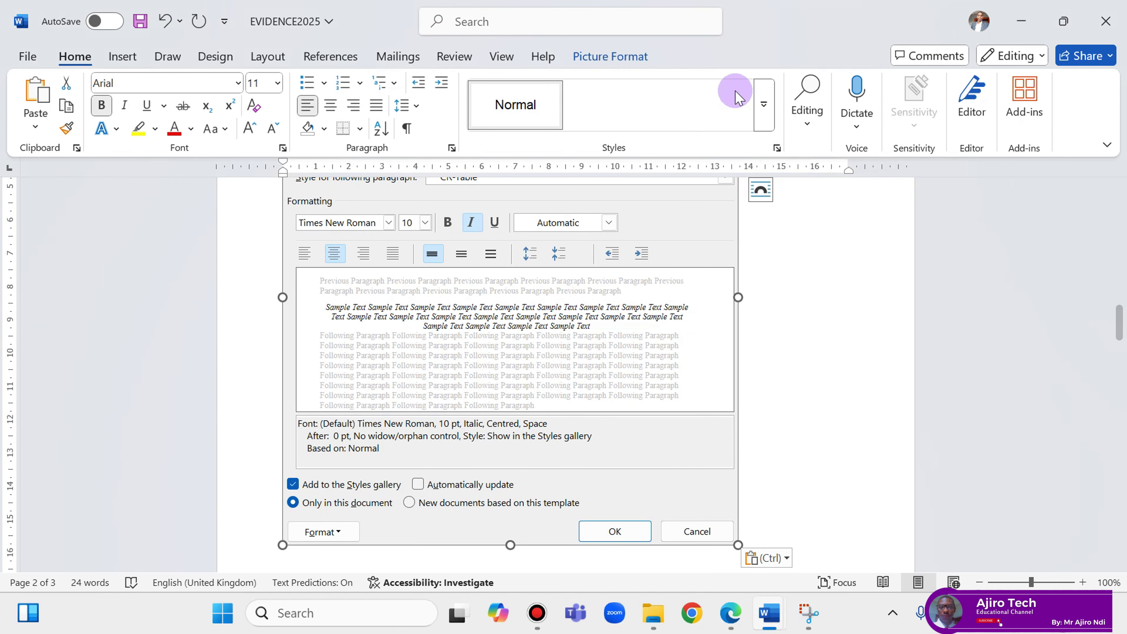
pyautogui.click(613, 57)
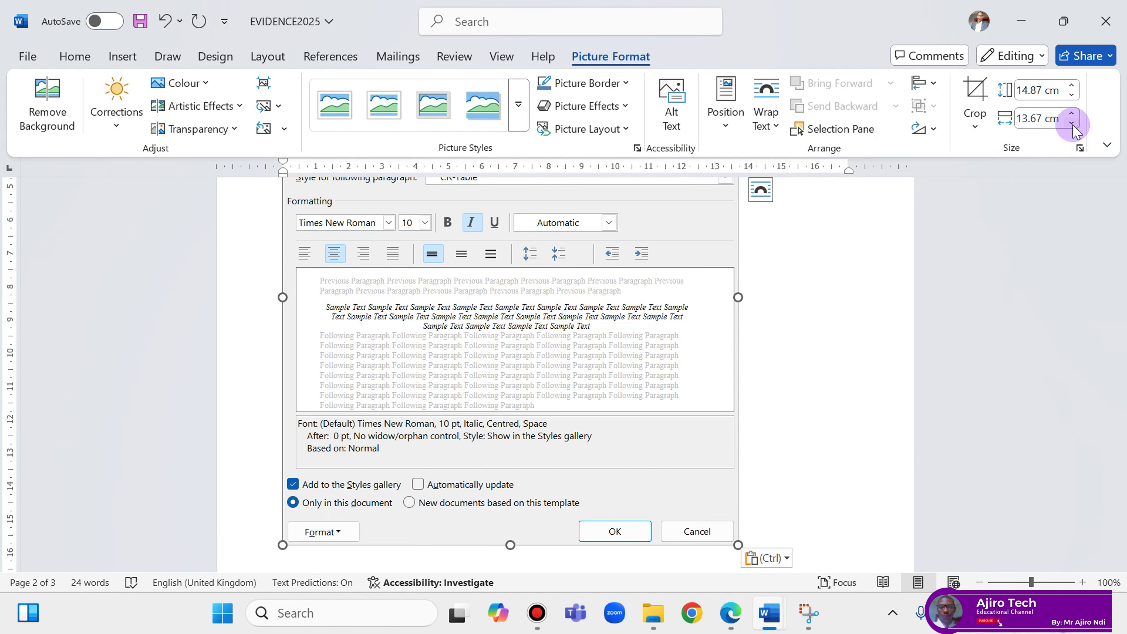
pyautogui.moveTo(1072, 124); pyautogui.dragTo(1072, 124)
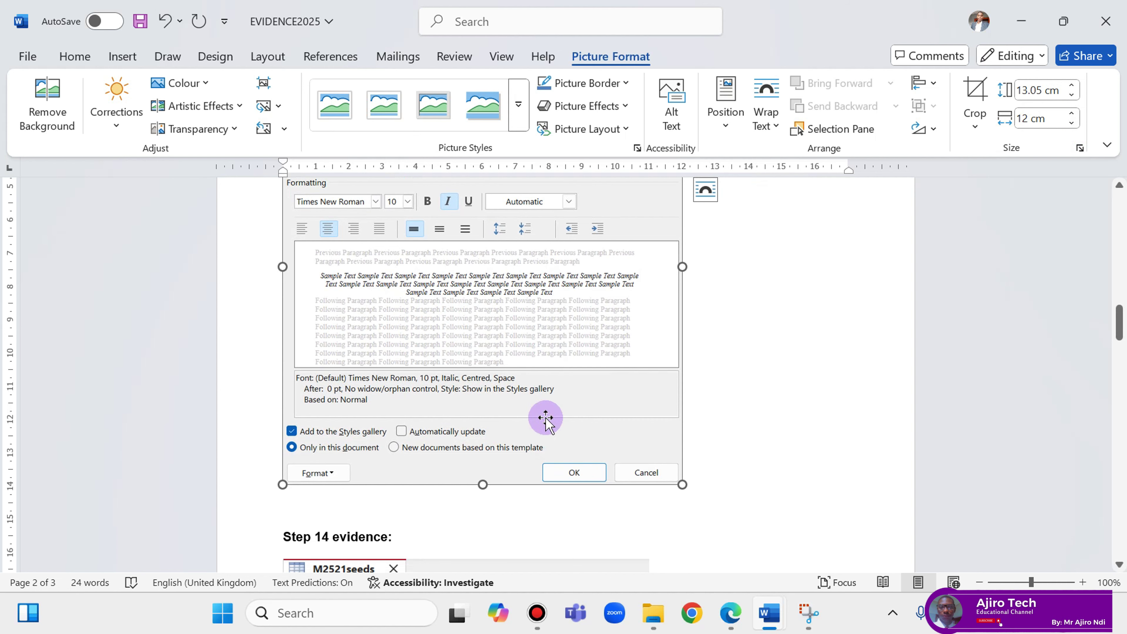
pyautogui.click(723, 365)
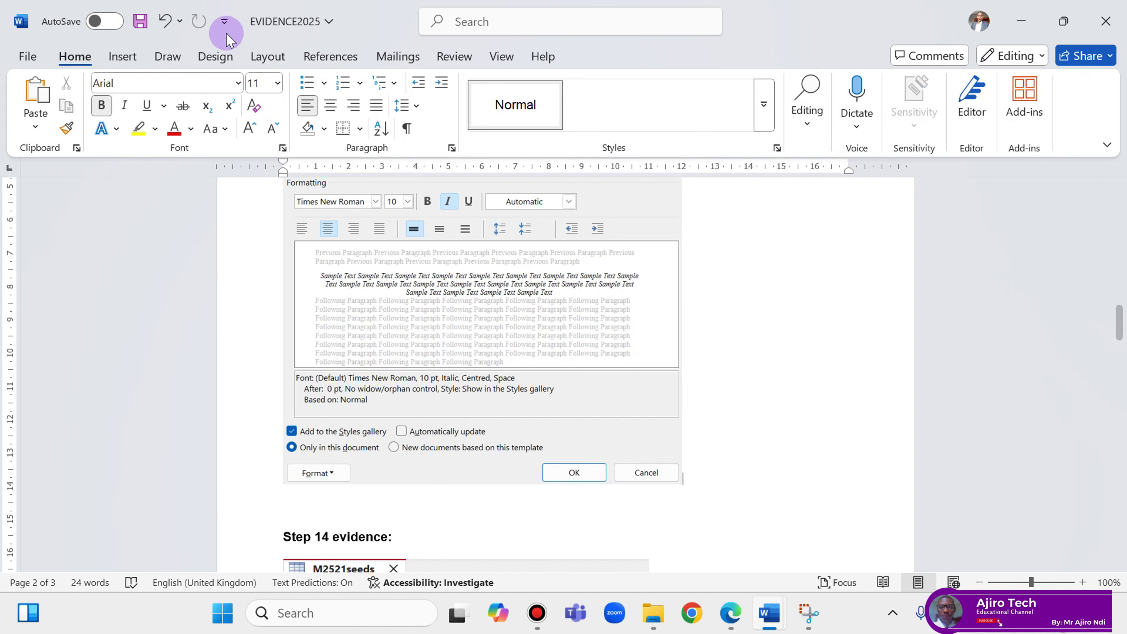
pyautogui.click(140, 21)
# Scroll up through EVIDENCE2025 and place the cursor in the Step 3 heading.
pyautogui.scroll(4, 578, 353)
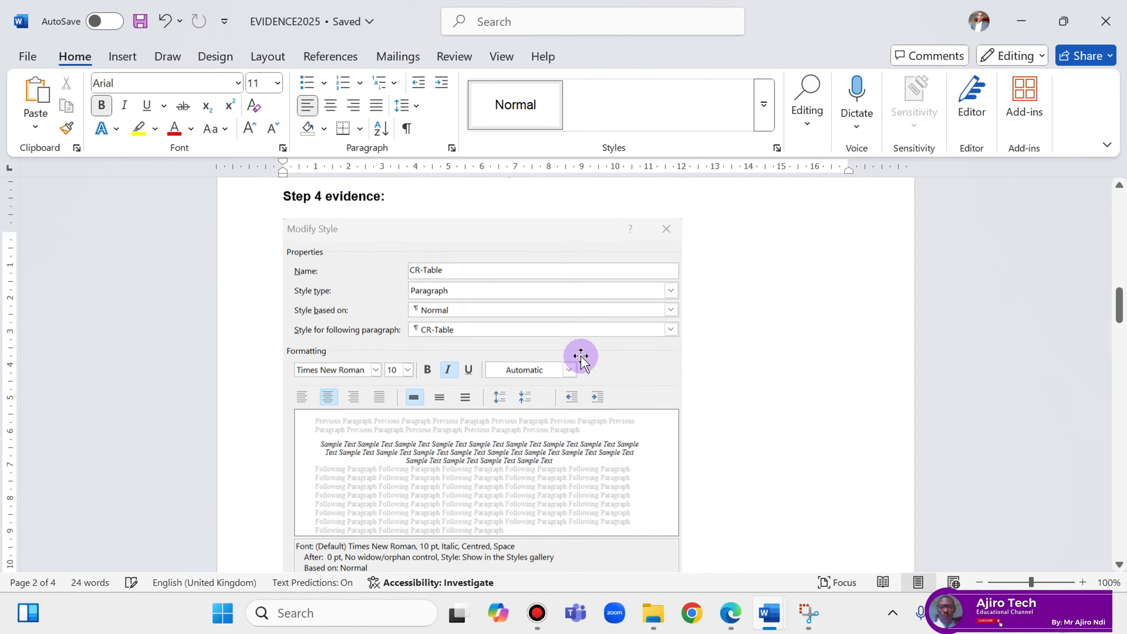
pyautogui.scroll(12, 581, 356)
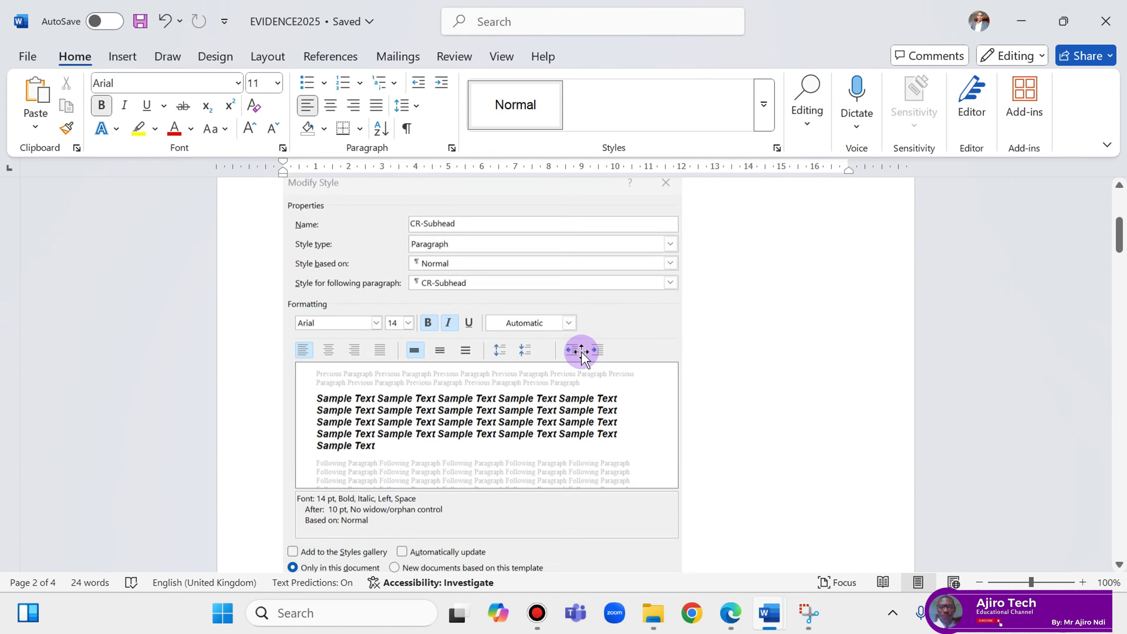
pyautogui.scroll(6, 581, 351)
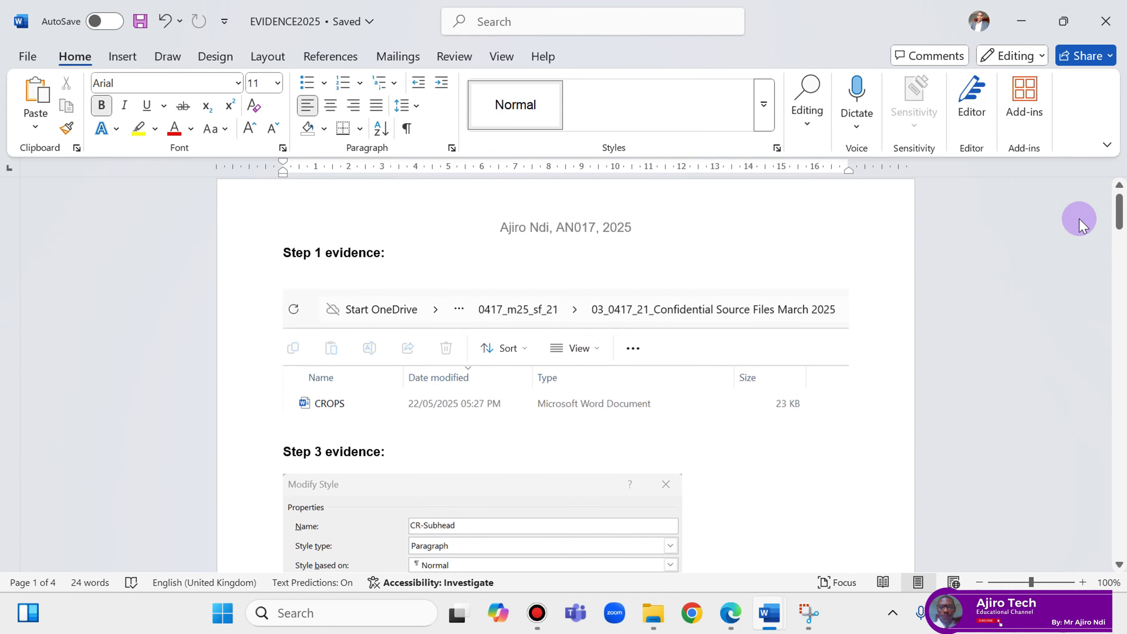
pyautogui.moveTo(1120, 213); pyautogui.dragTo(1111, 244)
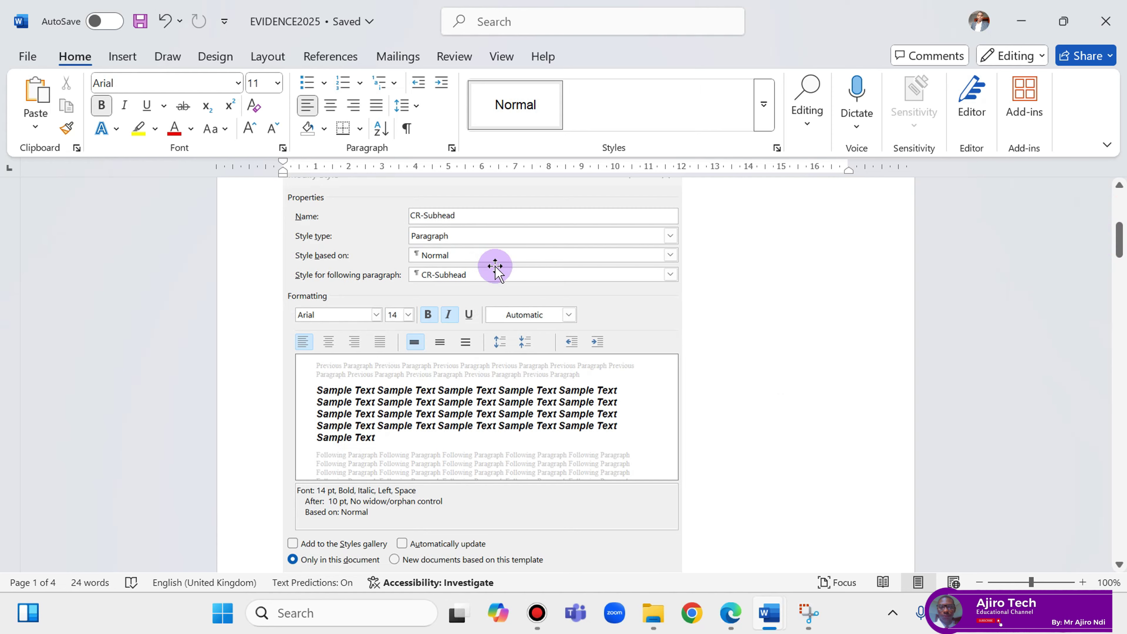
pyautogui.scroll(3, 399, 263)
pyautogui.click(302, 262)
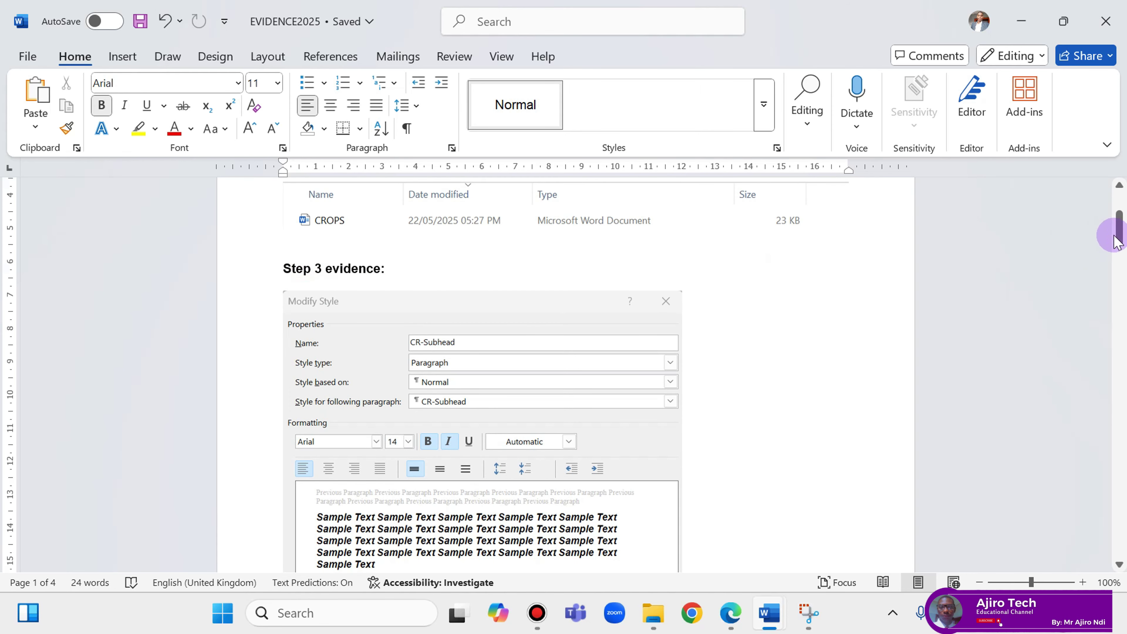
pyautogui.moveTo(1113, 234); pyautogui.dragTo(1120, 289)
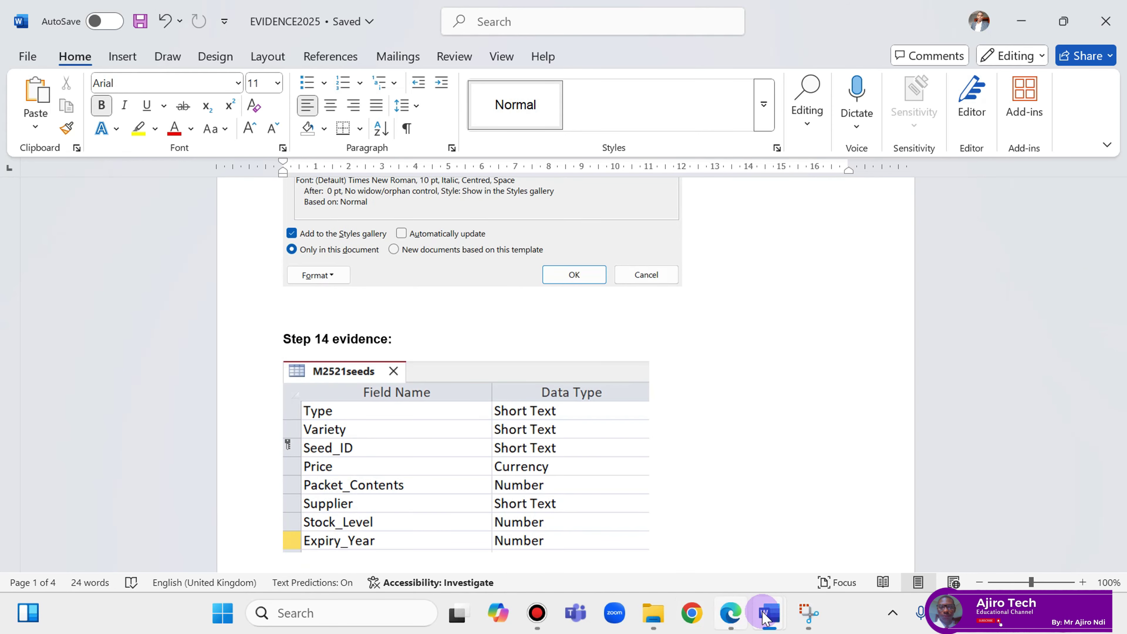
# Read question 5 in the exam PDF, then bring the CROPS document back in Word.
pyautogui.click(738, 621)
pyautogui.scroll(-5, 575, 441)
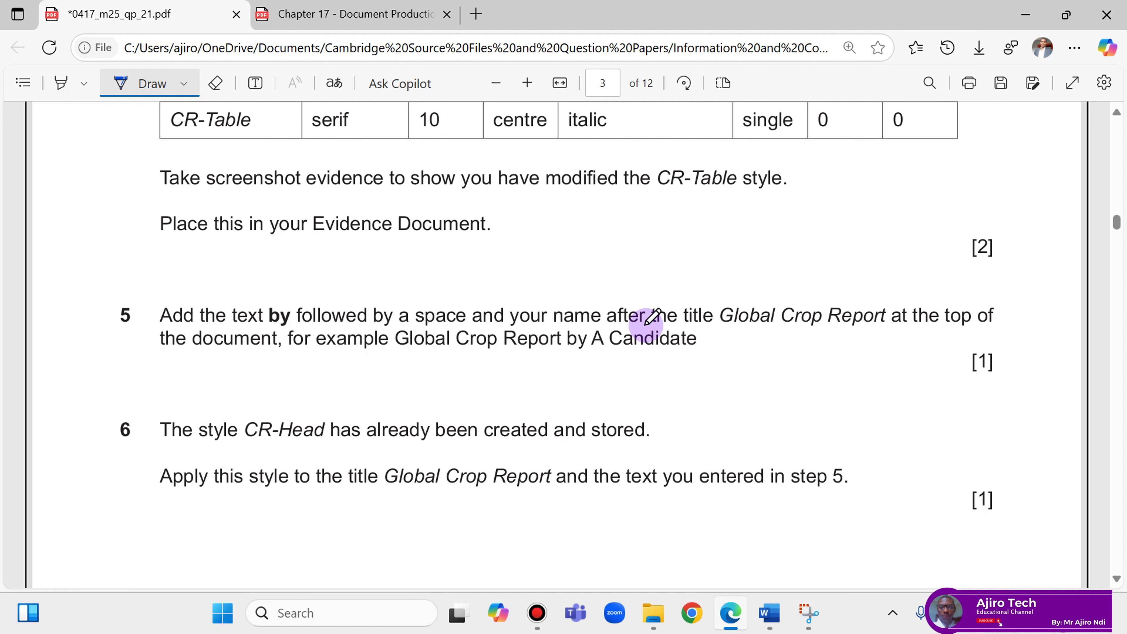
pyautogui.click(786, 615)
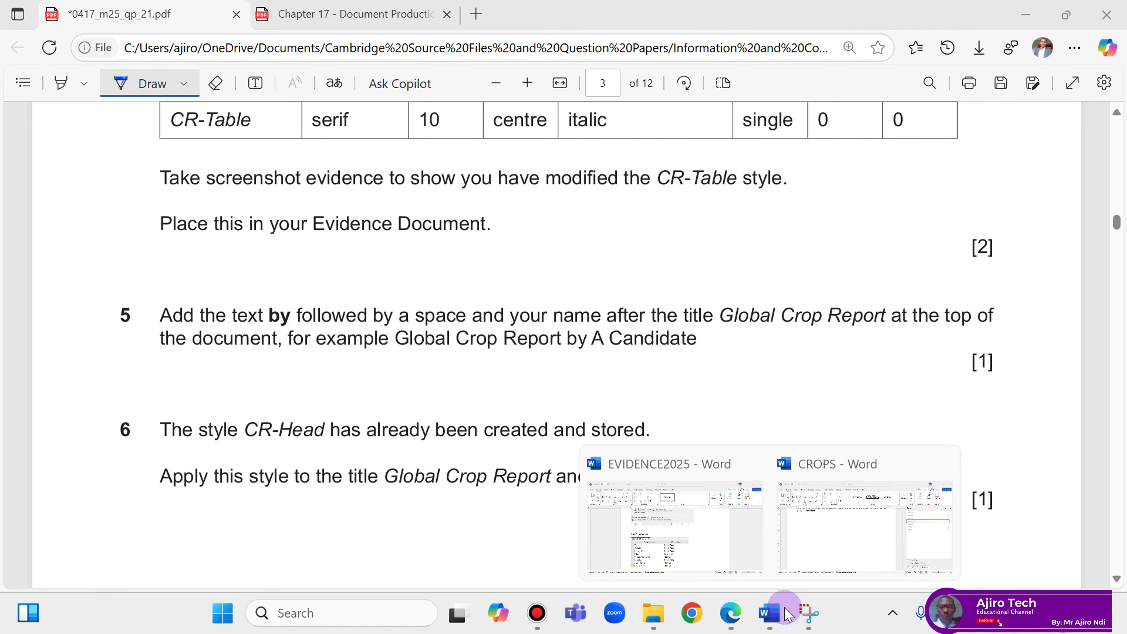
pyautogui.click(819, 550)
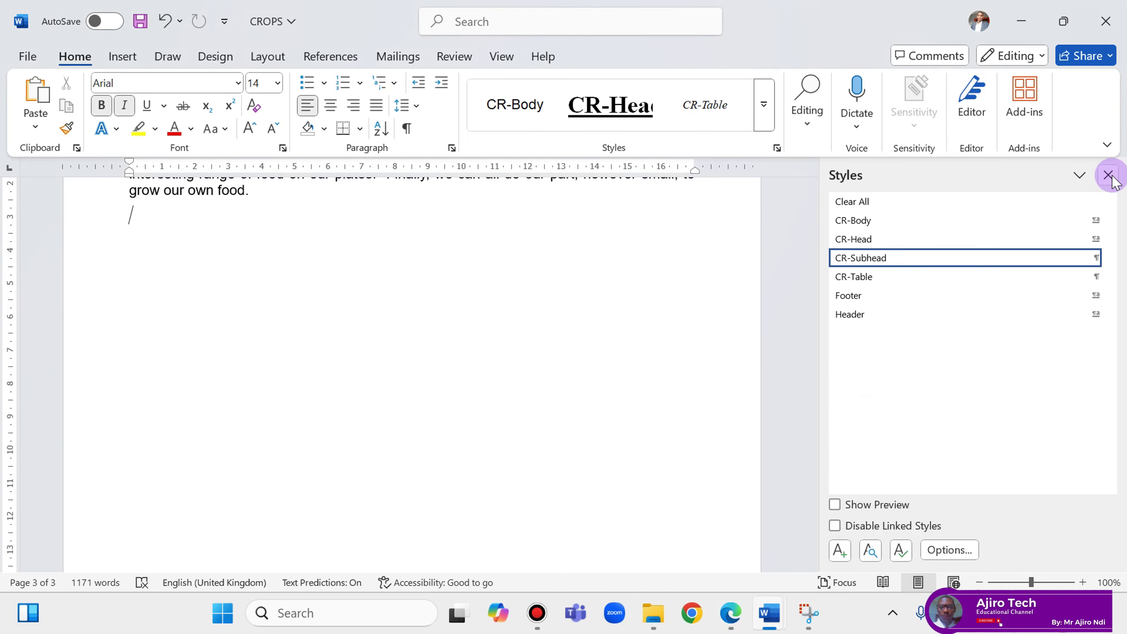
# Hide the Styles pane and type 'by' plus the author's name on a new line under the title.
pyautogui.click(1112, 178)
pyautogui.moveTo(1114, 460); pyautogui.dragTo(1083, 184)
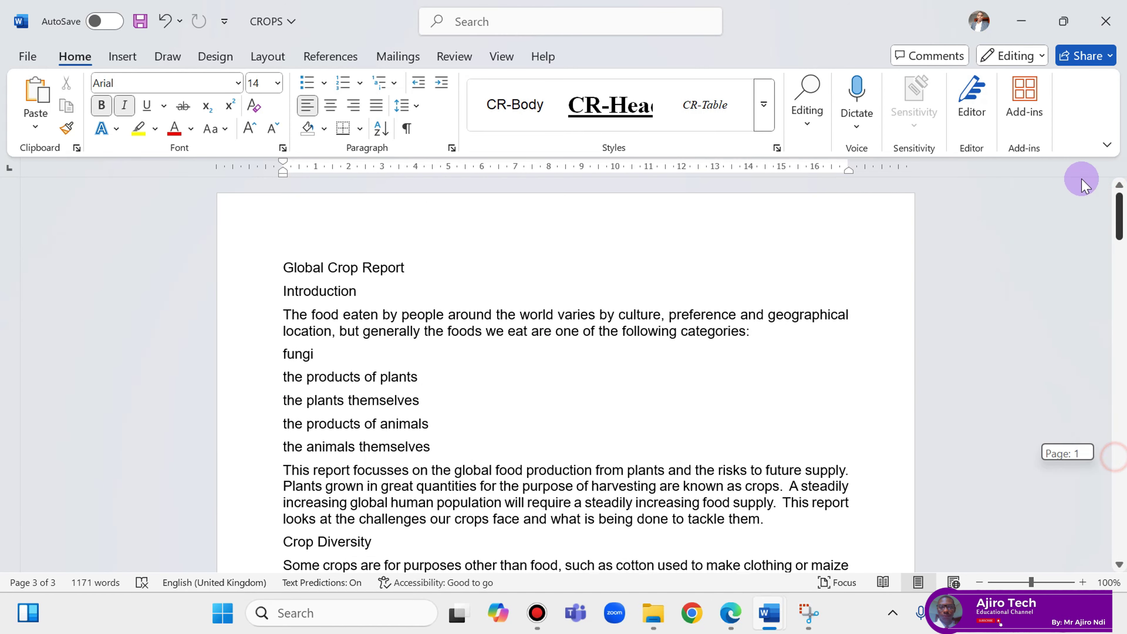
pyautogui.click(417, 262)
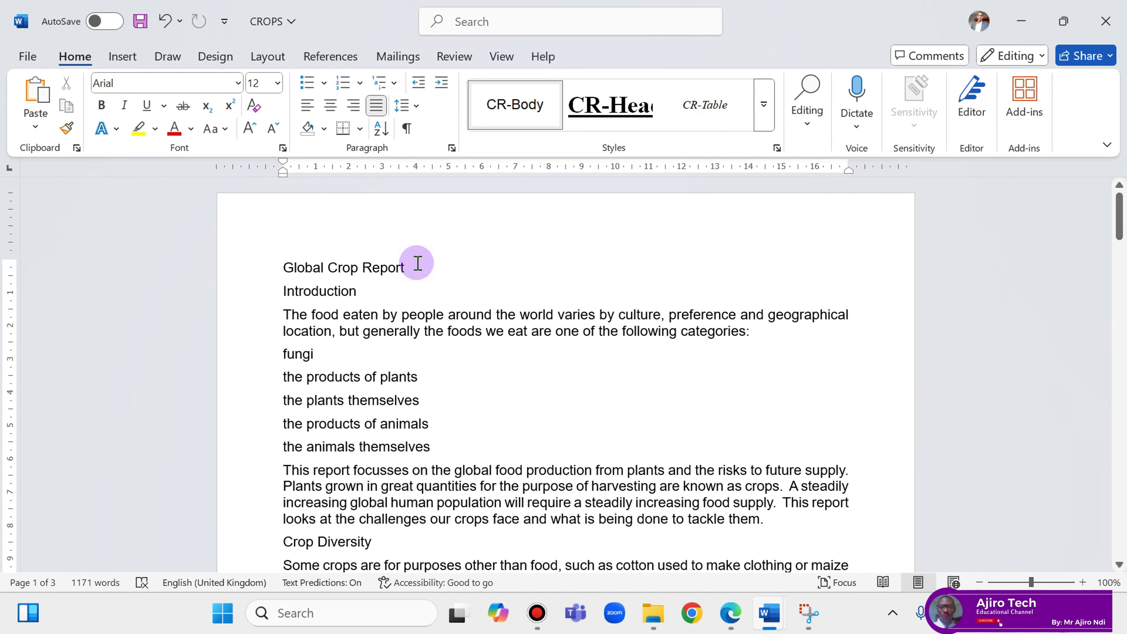
pyautogui.press('Return')
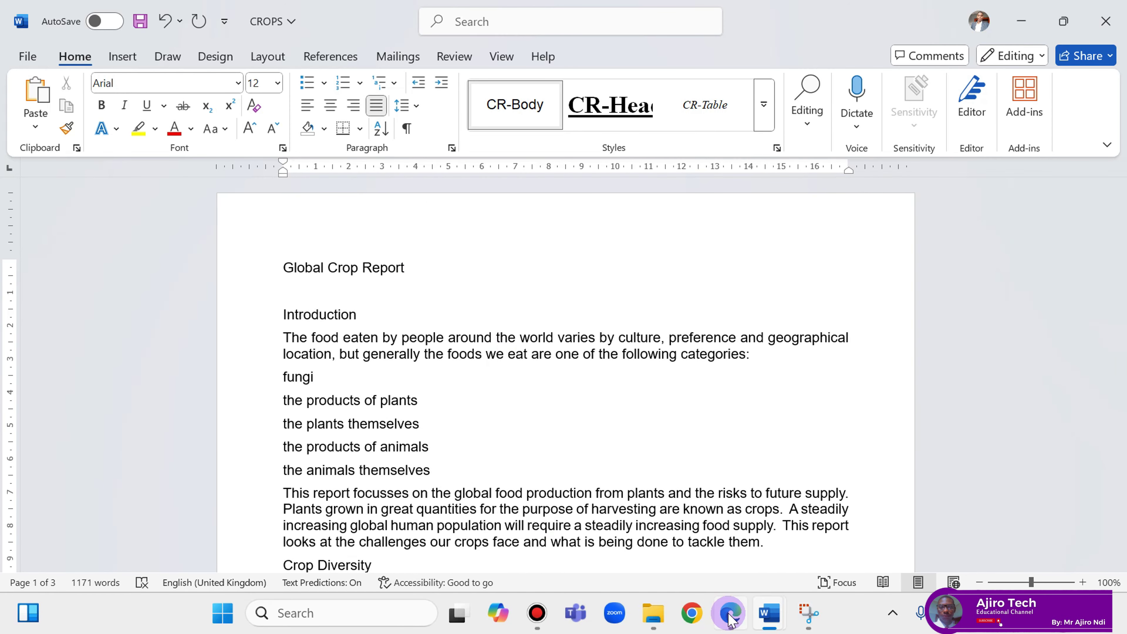
pyautogui.click(730, 618)
pyautogui.click(733, 618)
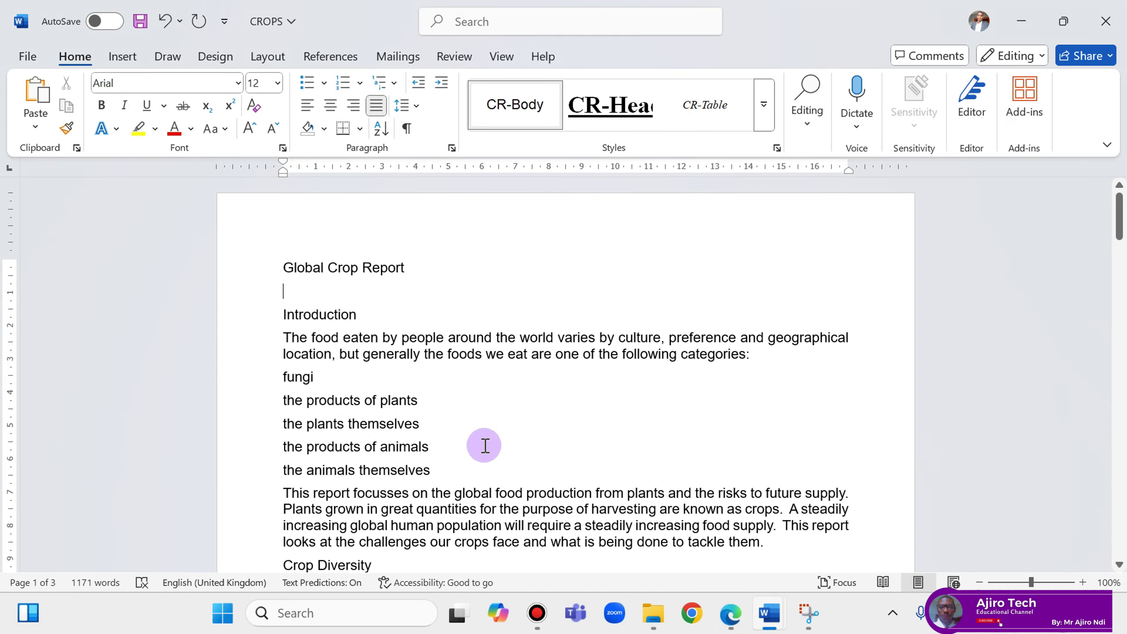
pyautogui.write('by')
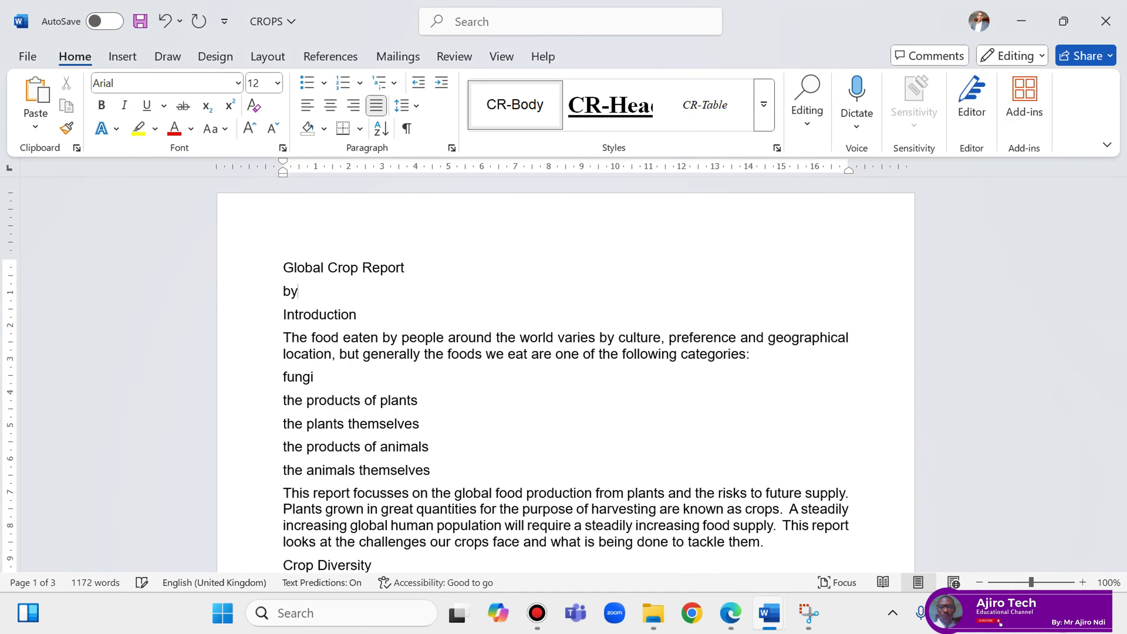
pyautogui.click(730, 619)
pyautogui.click(731, 619)
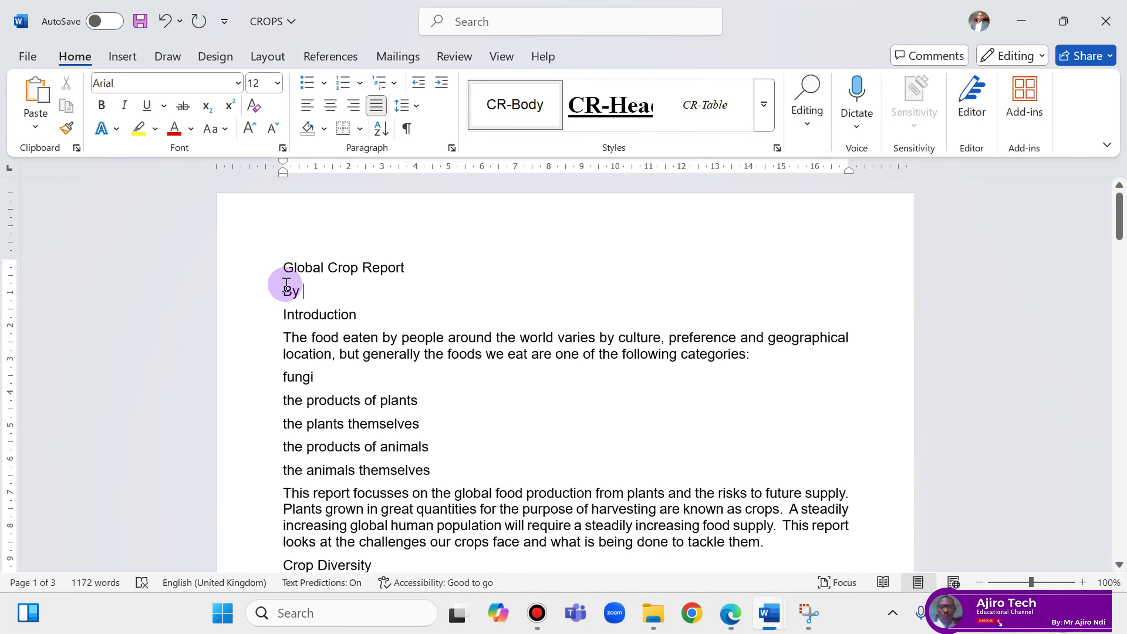
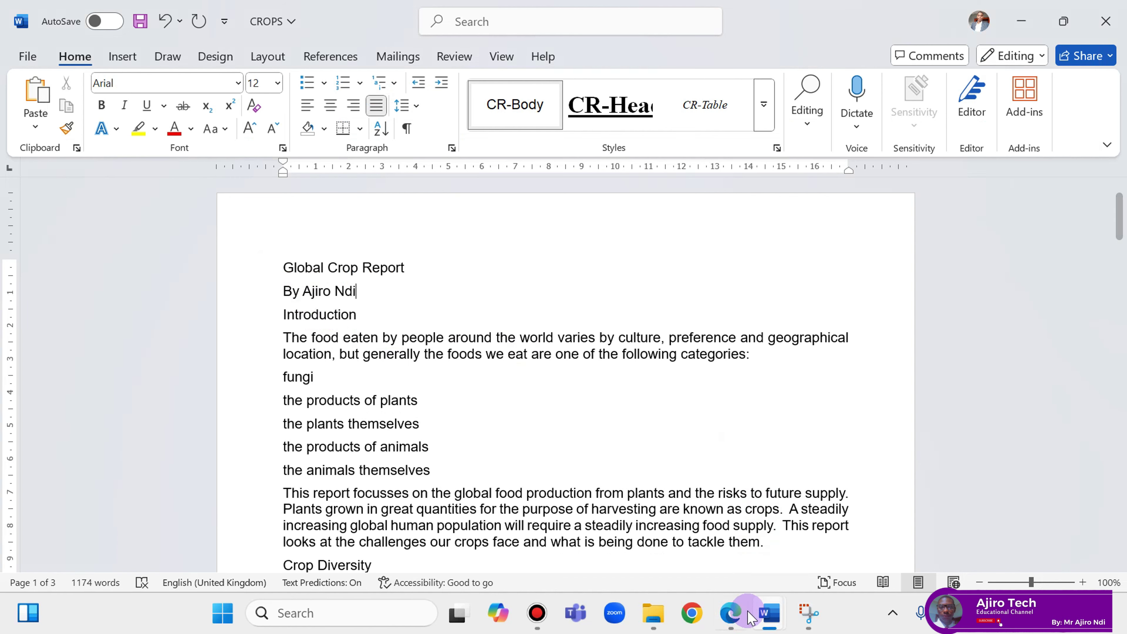
# Underline 'after the title Global Crop Report' in question 5 with the PDF pen.
pyautogui.click(738, 621)
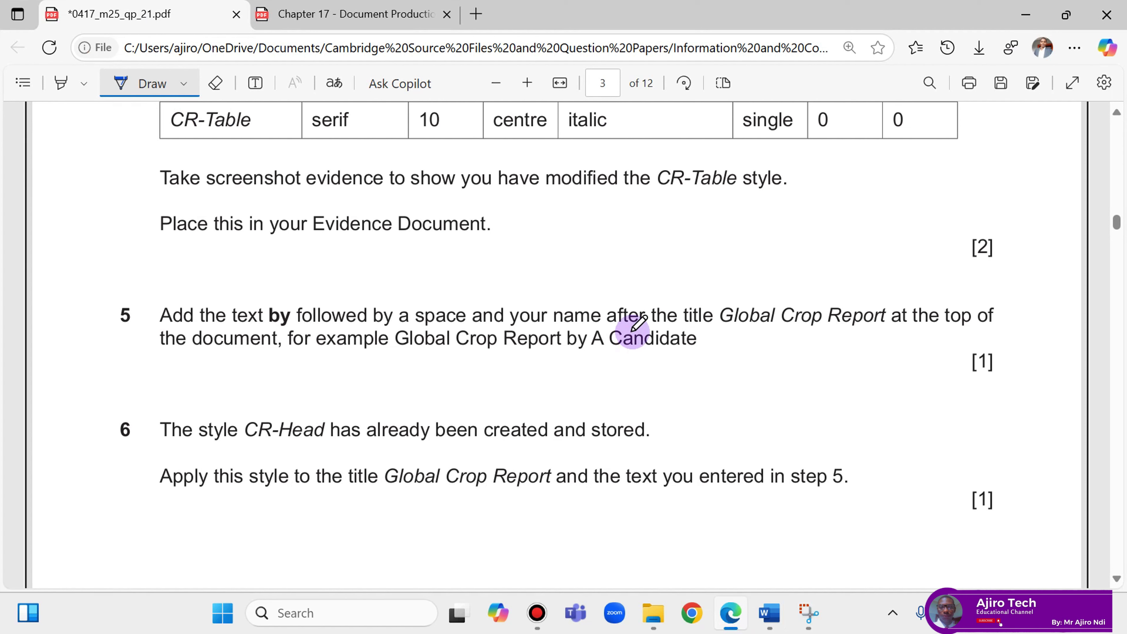
pyautogui.moveTo(607, 328); pyautogui.dragTo(896, 326)
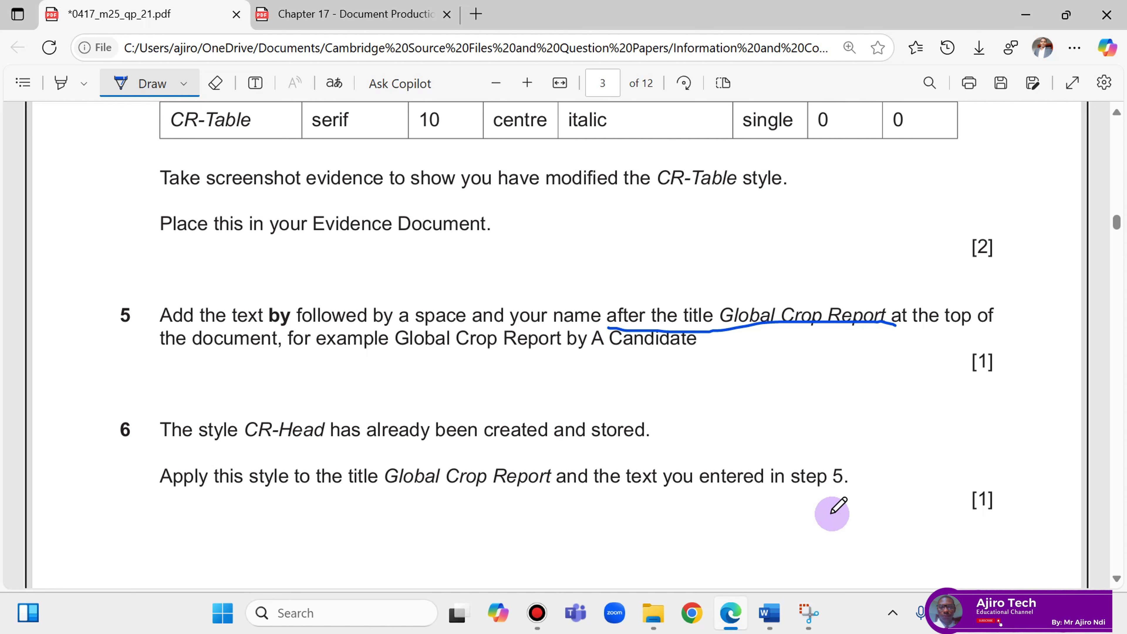
# Delete the empty line under the Global Crop Report title in CROPS.
pyautogui.moveTo(769, 613)
pyautogui.click(840, 530)
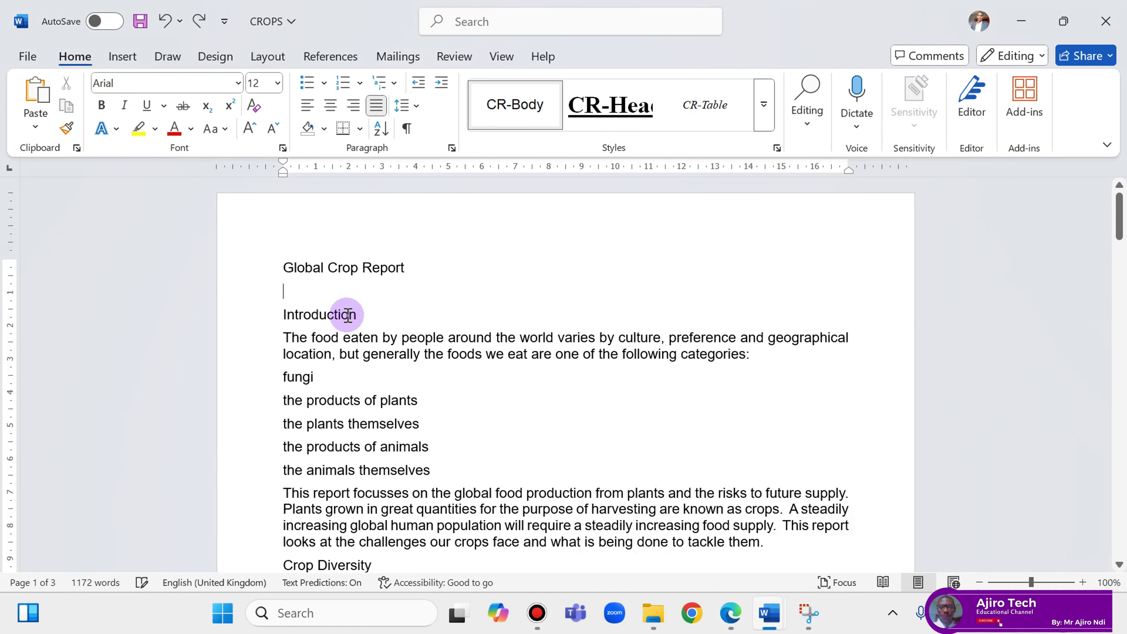
pyautogui.press('BackSpace')
pyautogui.click(729, 615)
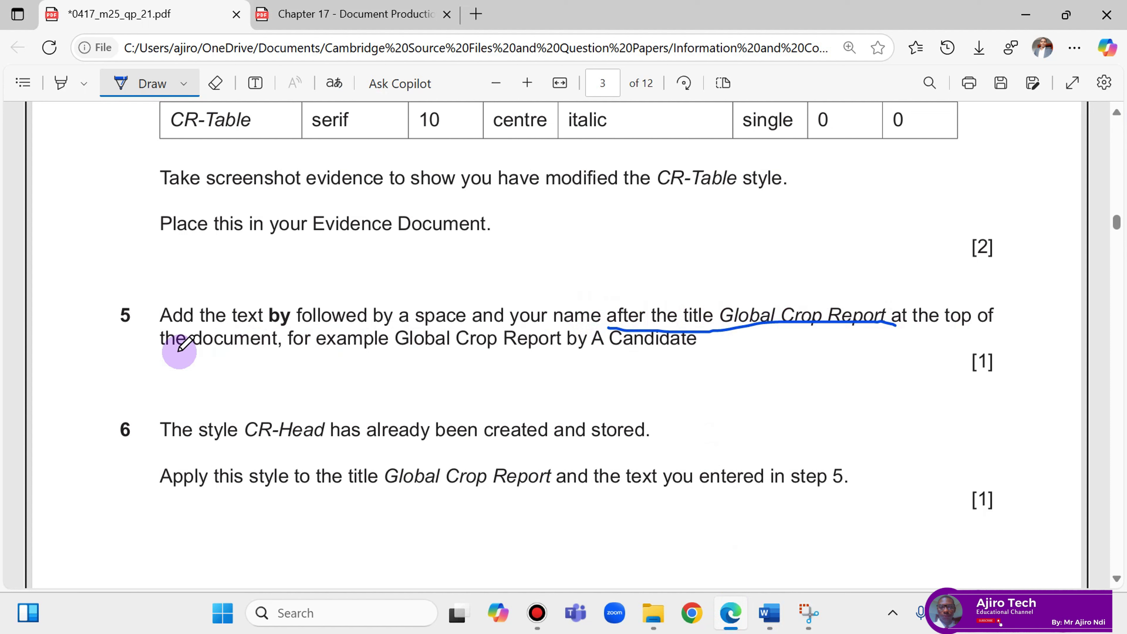
# Underline 'the document,' in question 5 with the PDF pen.
pyautogui.moveTo(161, 354); pyautogui.dragTo(280, 360)
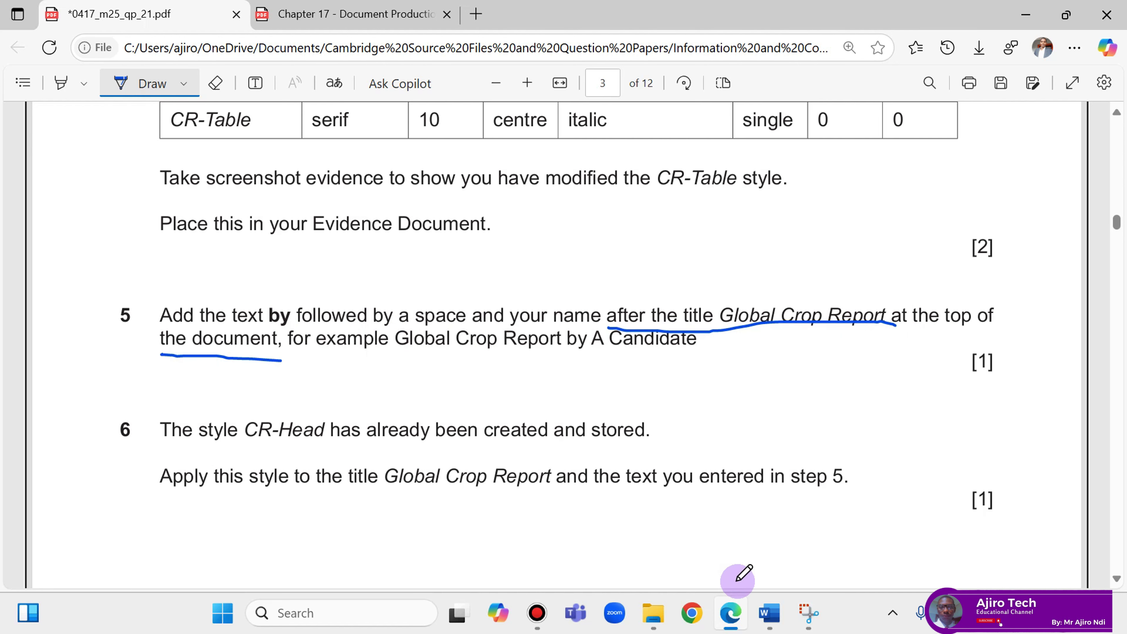
# Append ' by' and the author's name to the Global Crop Report title line.
pyautogui.moveTo(773, 621)
pyautogui.click(850, 533)
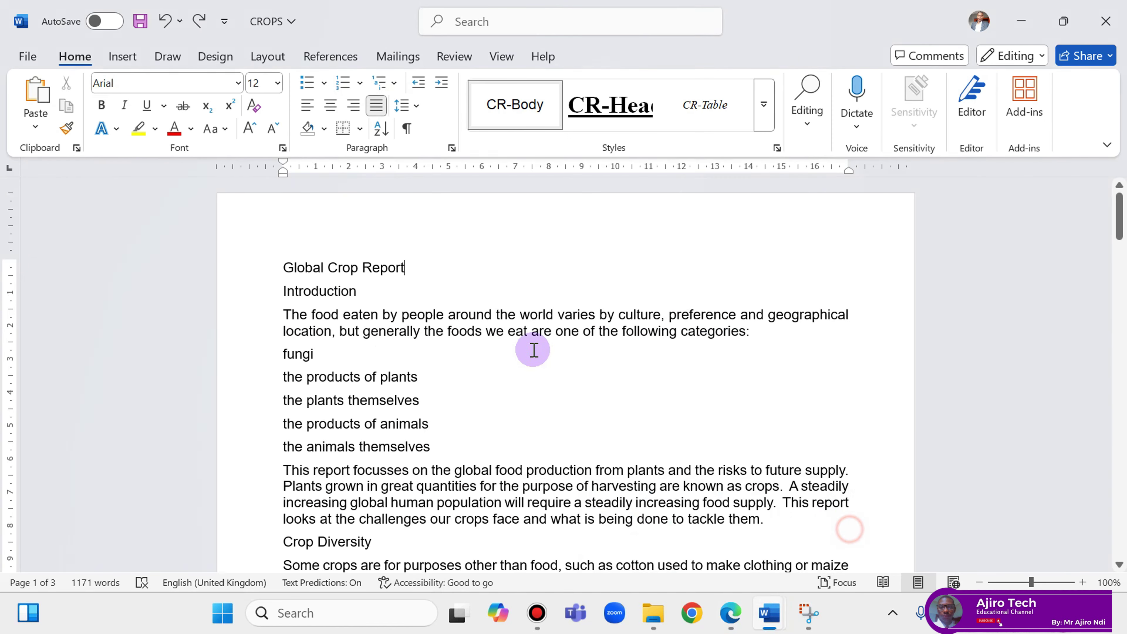
pyautogui.write('by')
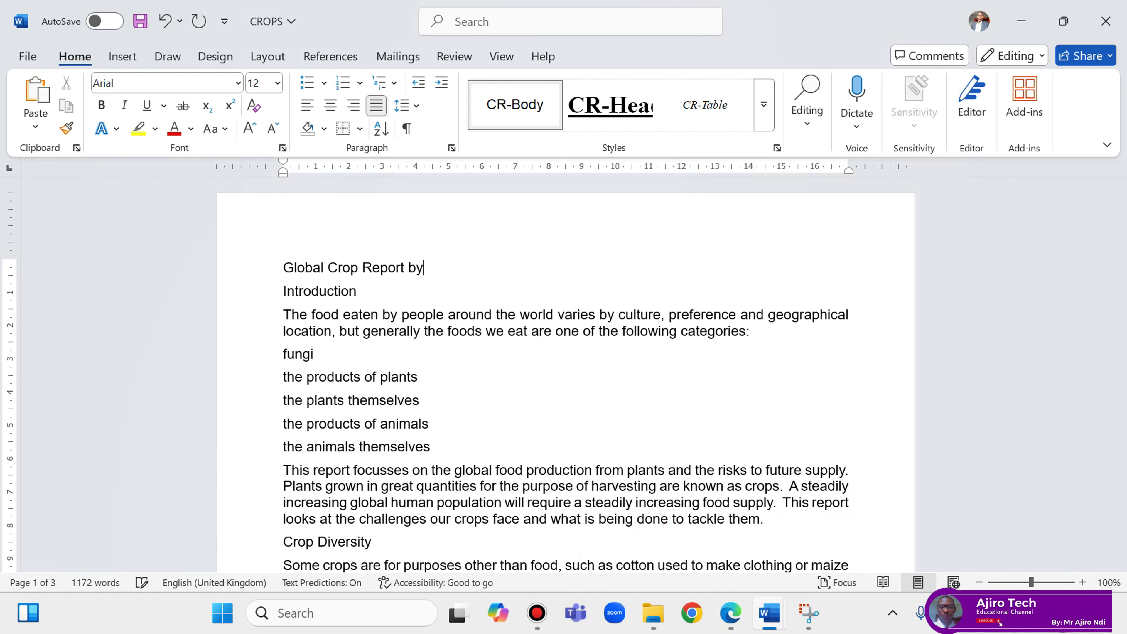
# Review the exam question paper in Edge before returning to the CROPS report in Word.
pyautogui.click(730, 622)
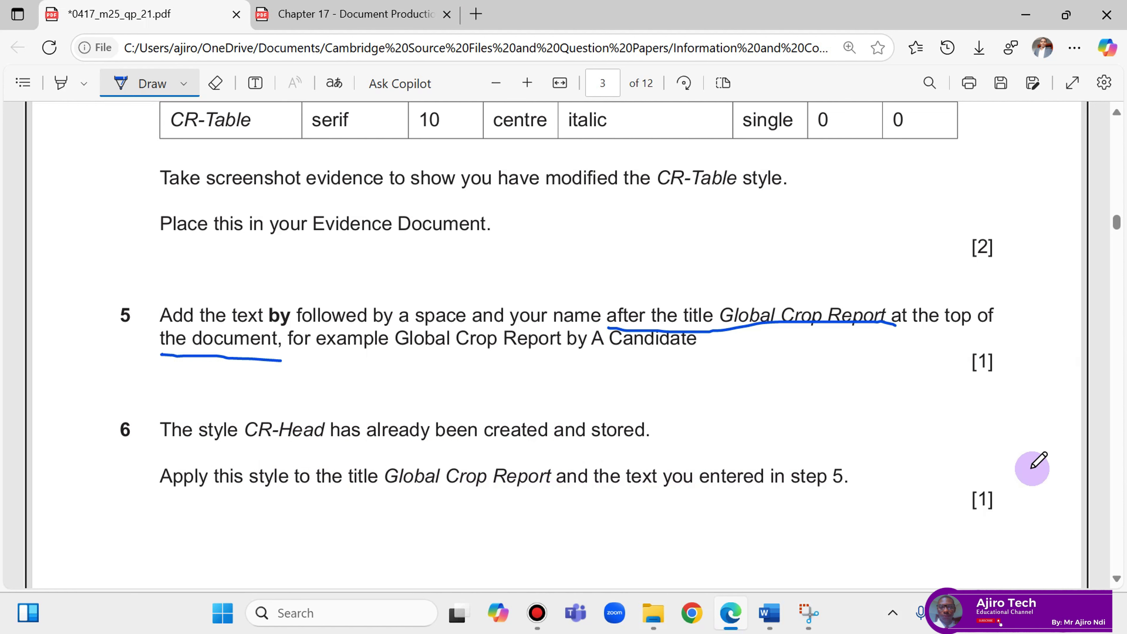
pyautogui.moveTo(772, 612)
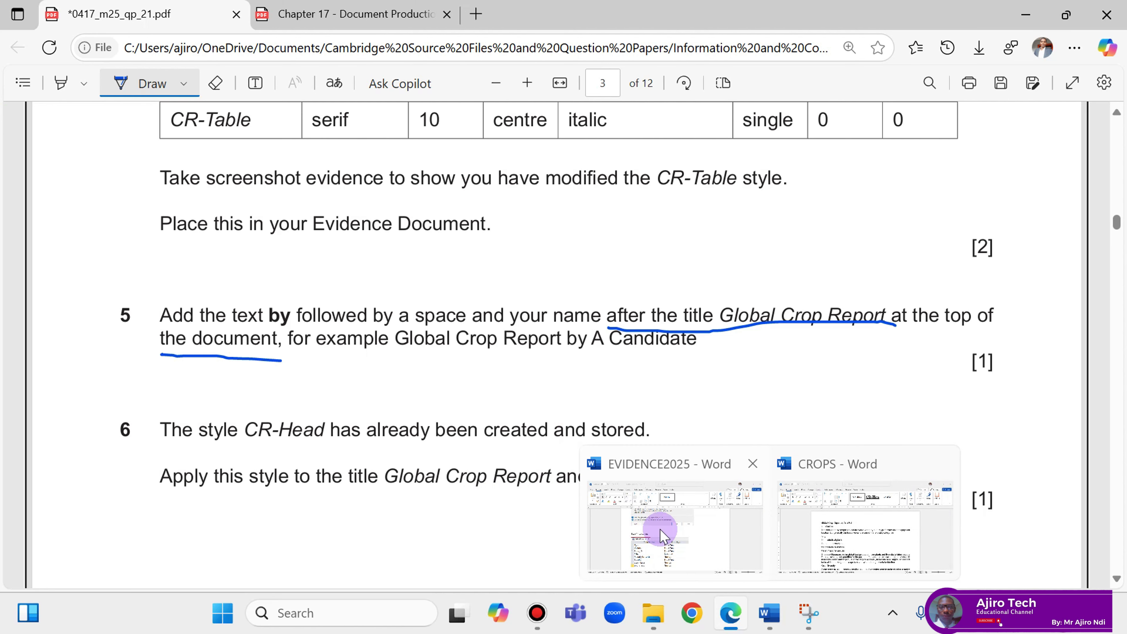
pyautogui.moveTo(699, 510)
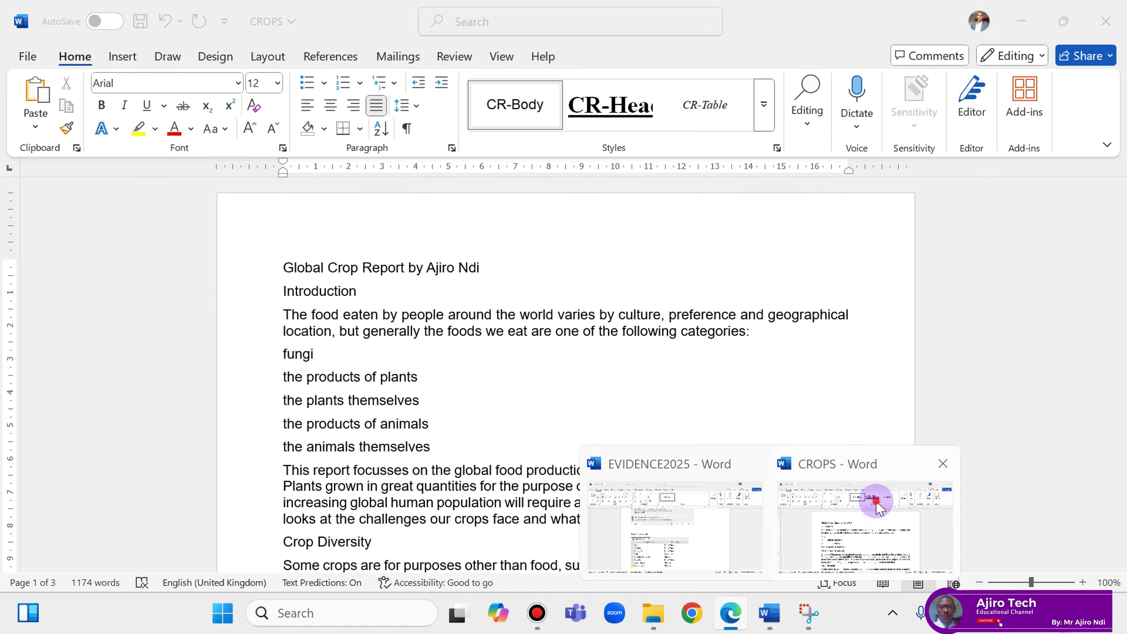
# Apply the CR-Head style to the CROPS title line, then view question 6 in the exam PDF.
pyautogui.click(873, 498)
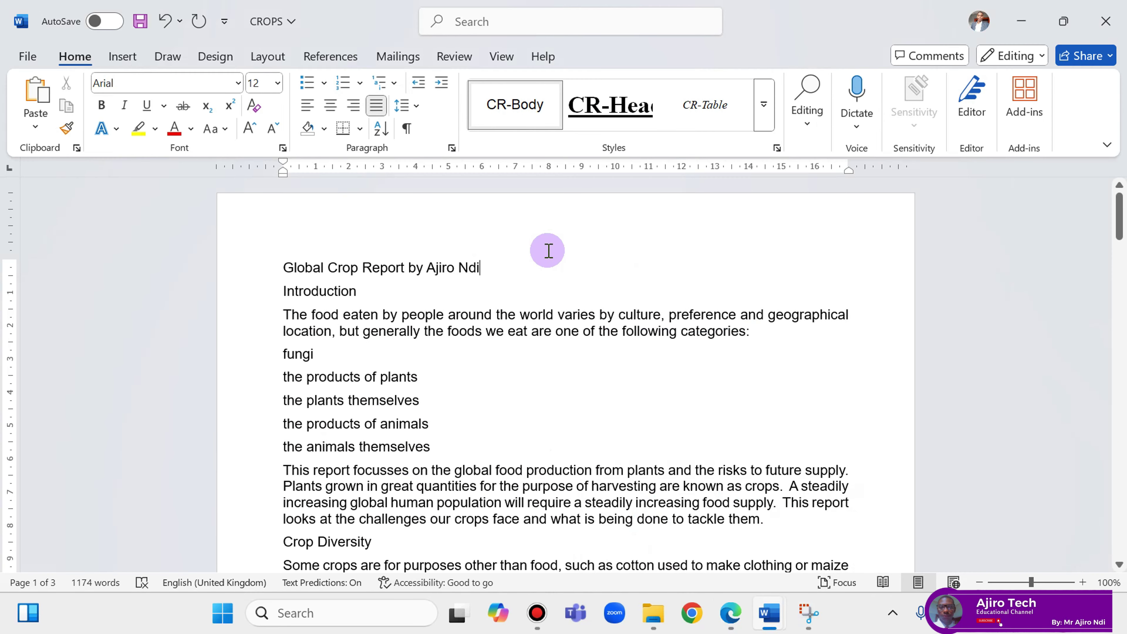
pyautogui.click(777, 148)
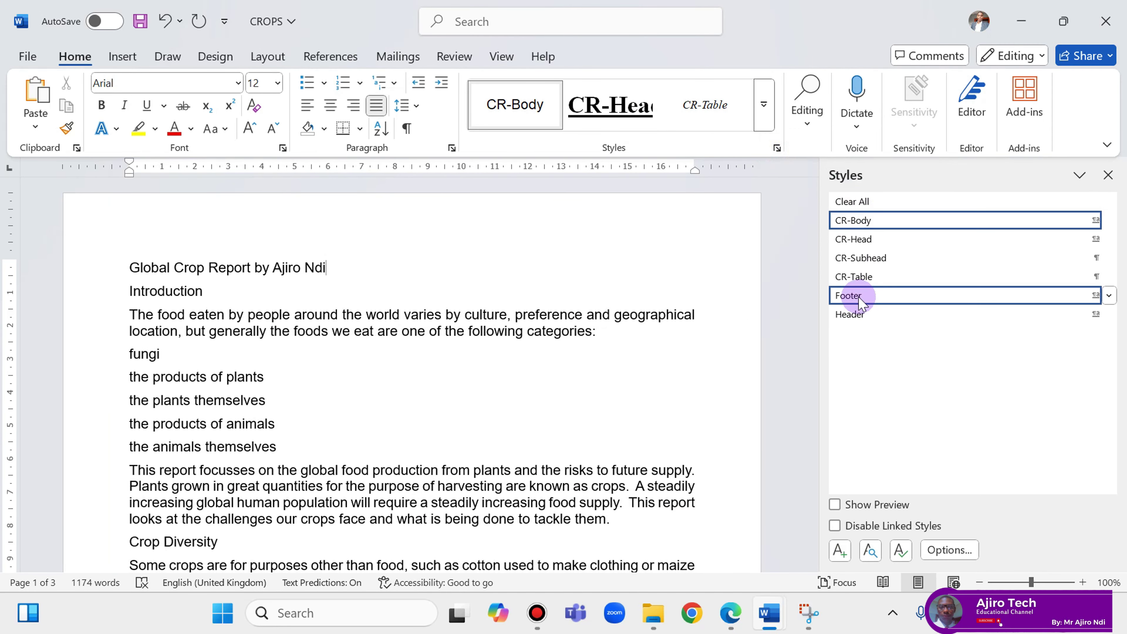
pyautogui.click(858, 240)
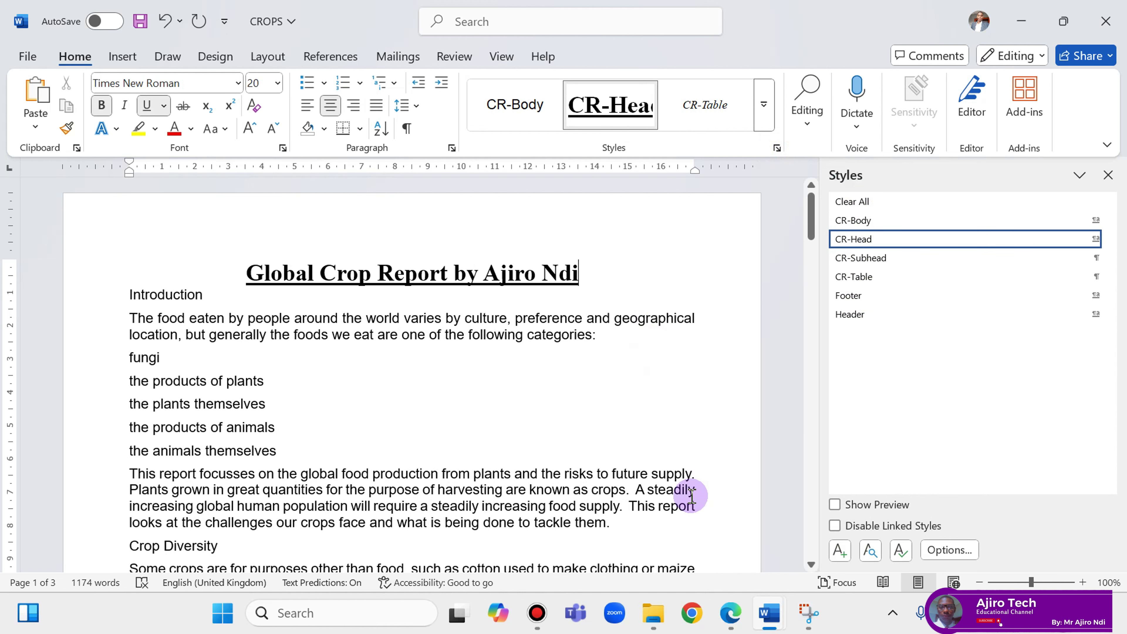
pyautogui.click(730, 612)
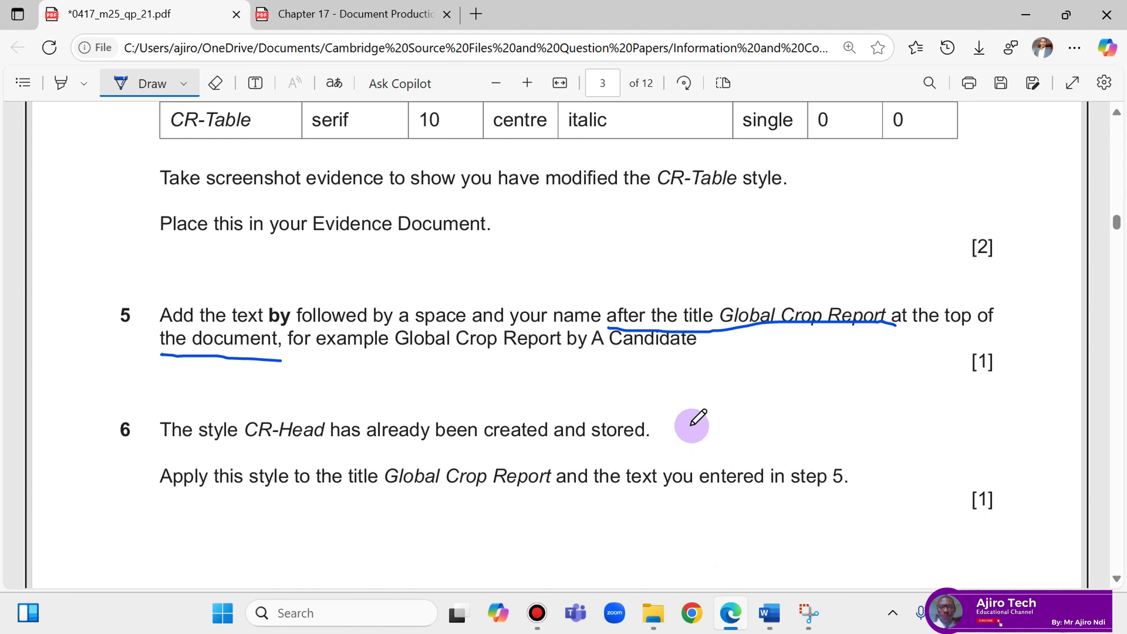
pyautogui.scroll(-4, 693, 426)
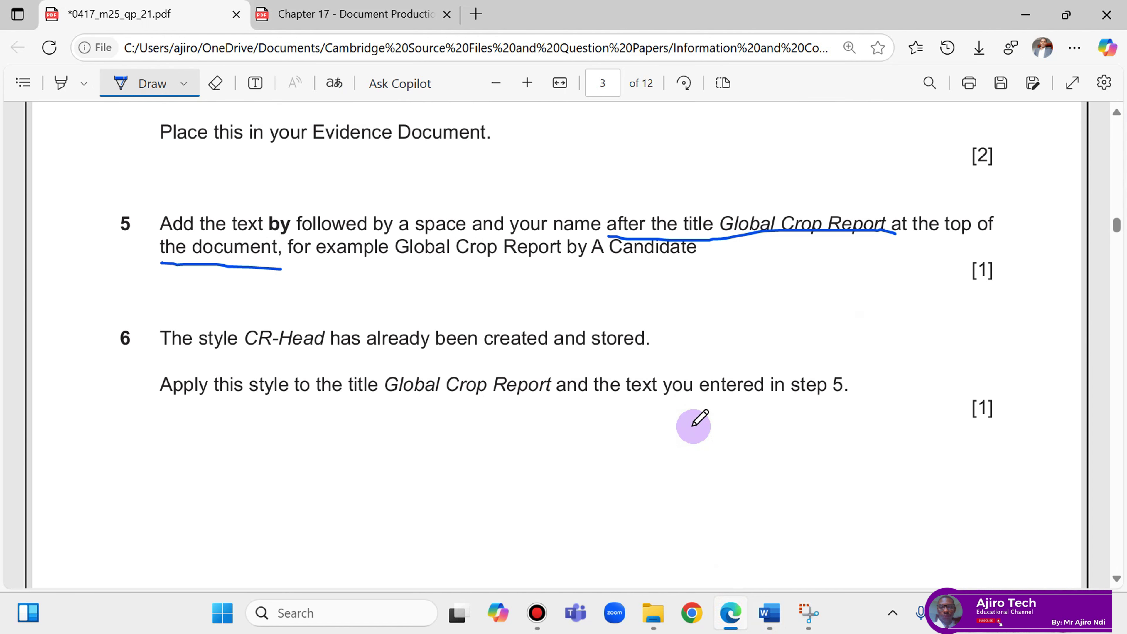
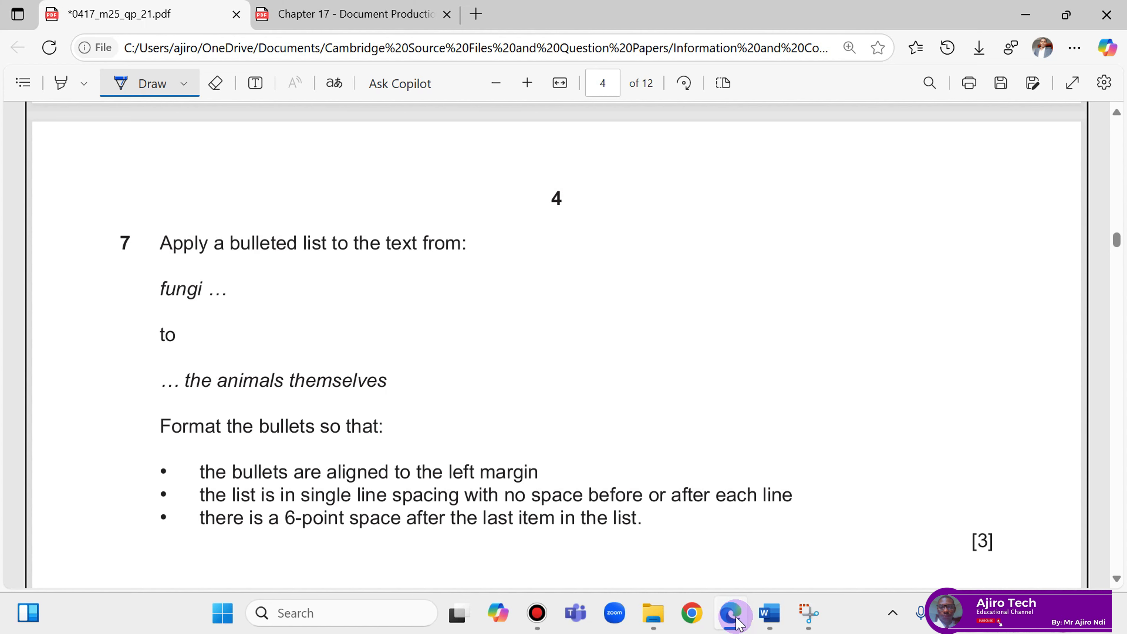
# Give the five food category lines, fungi through the animals themselves, square bullets.
pyautogui.click(770, 612)
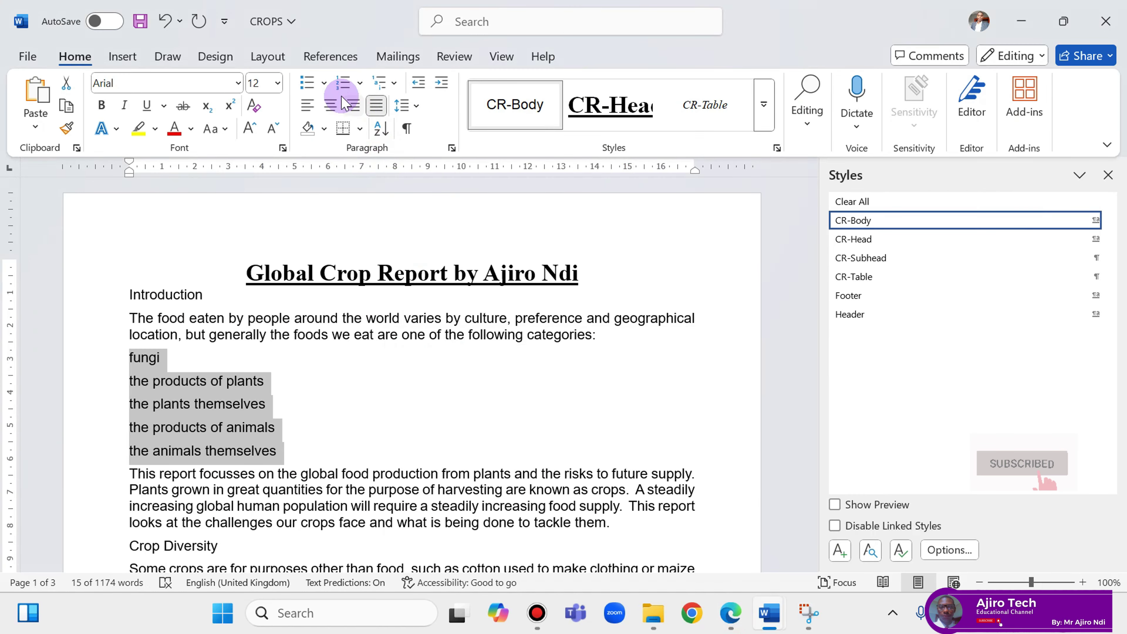
pyautogui.click(324, 83)
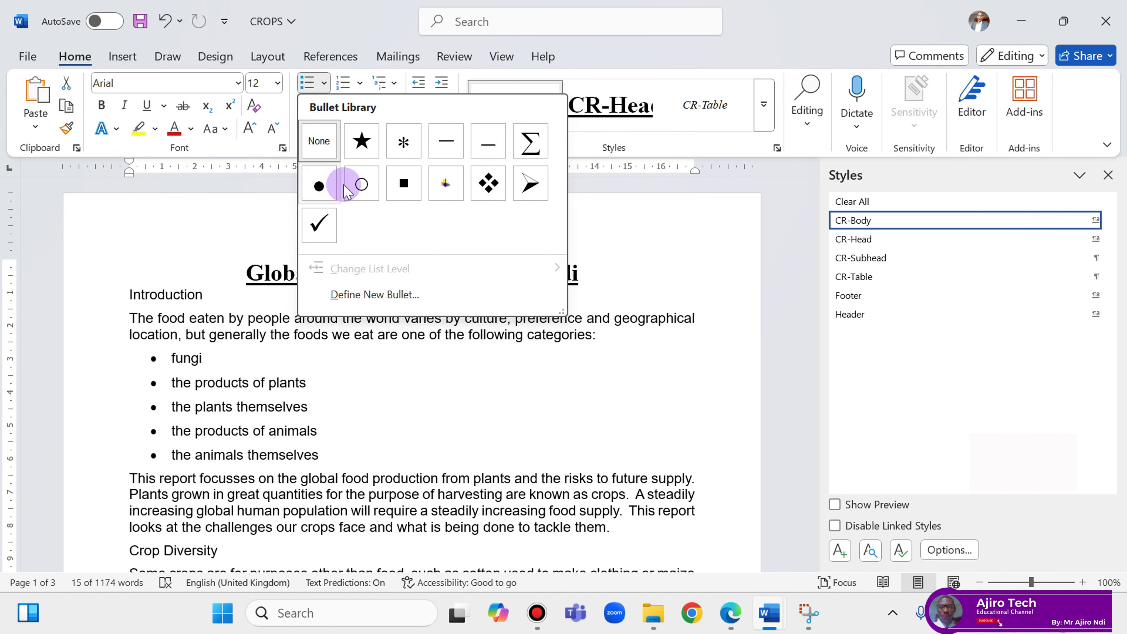
pyautogui.click(404, 183)
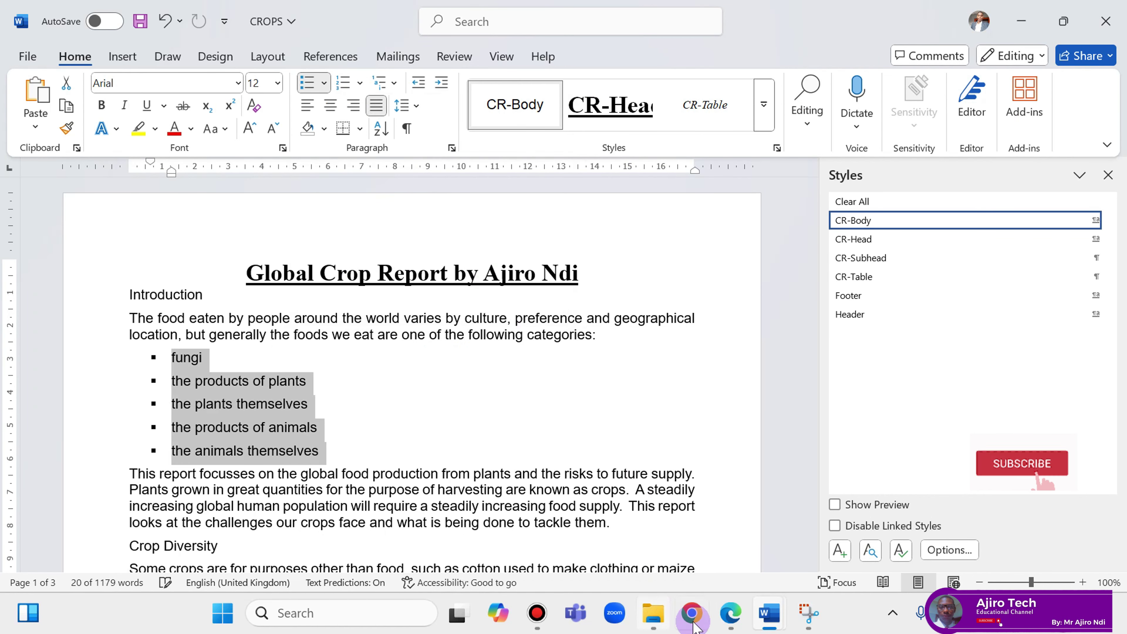
pyautogui.click(730, 615)
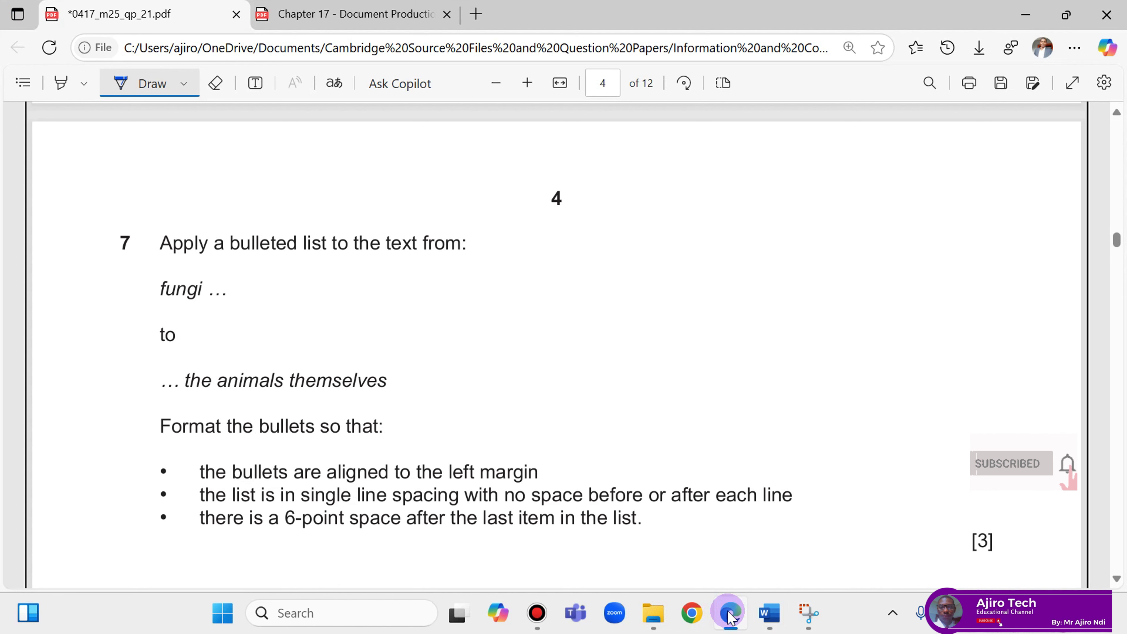
pyautogui.click(730, 615)
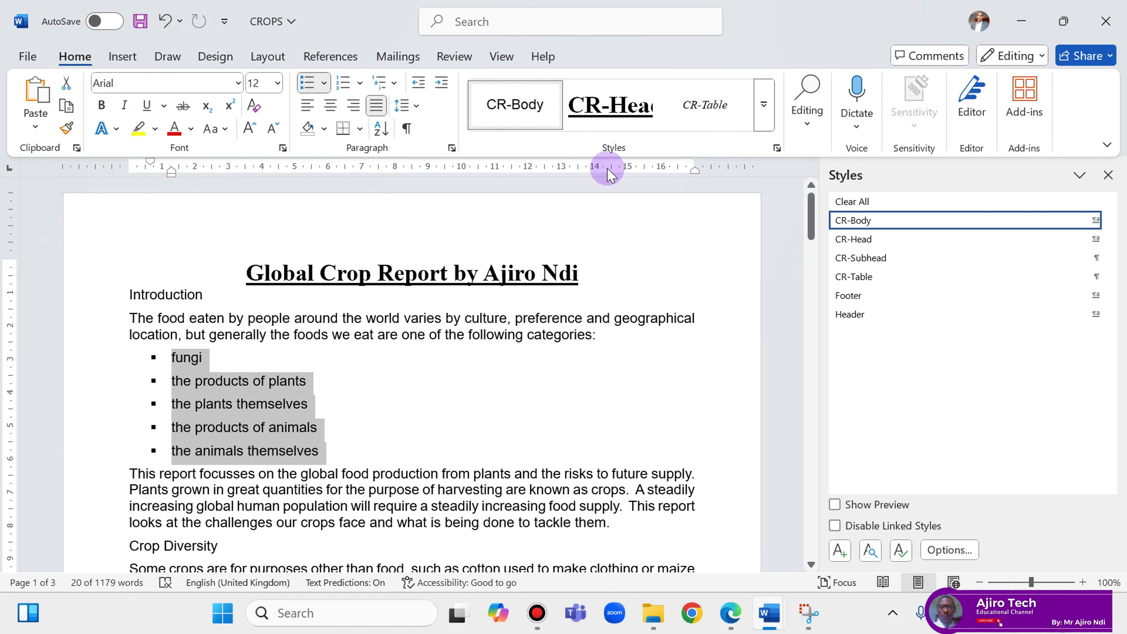
pyautogui.moveTo(513, 6)
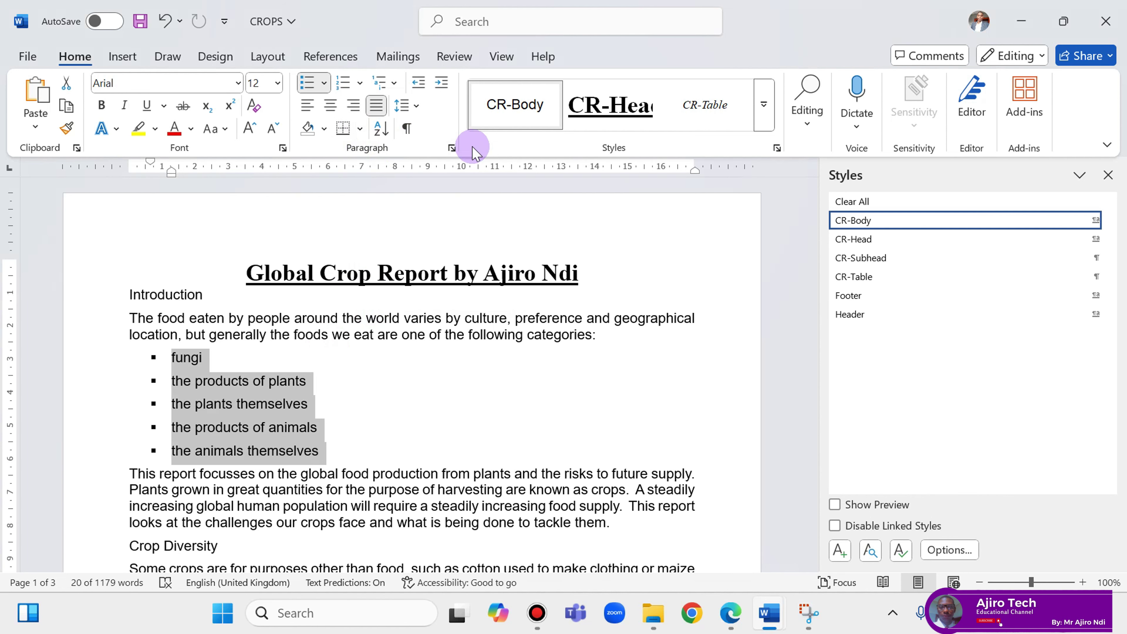
# Set the bulleted list's left indent to 0 cm in the Paragraph dialog.
pyautogui.click(452, 149)
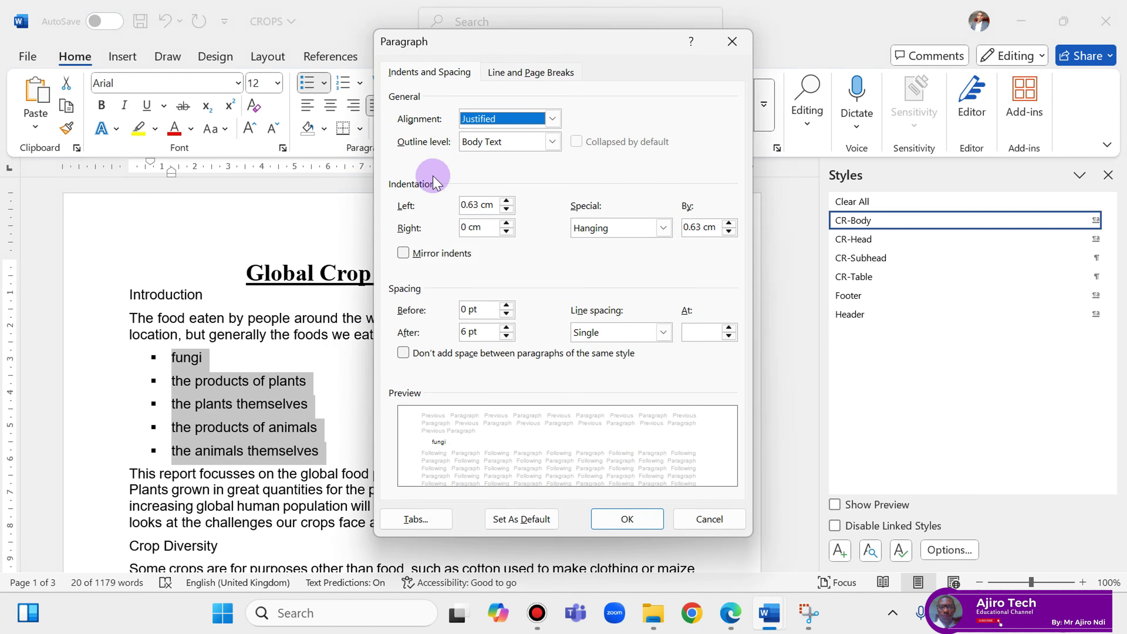
pyautogui.click(508, 208)
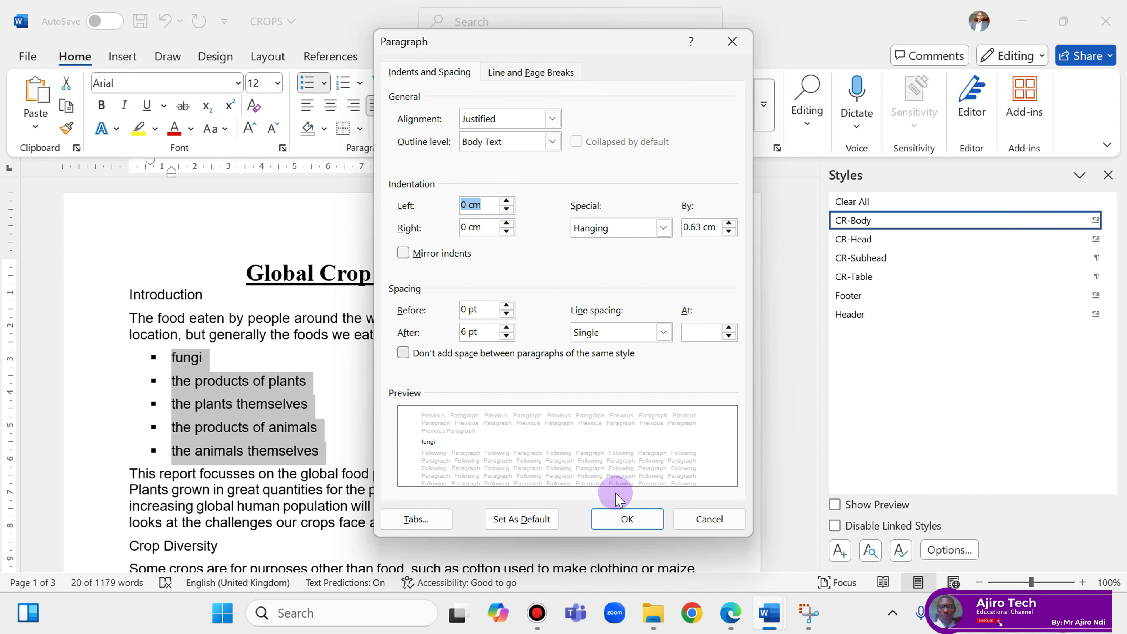
pyautogui.click(626, 519)
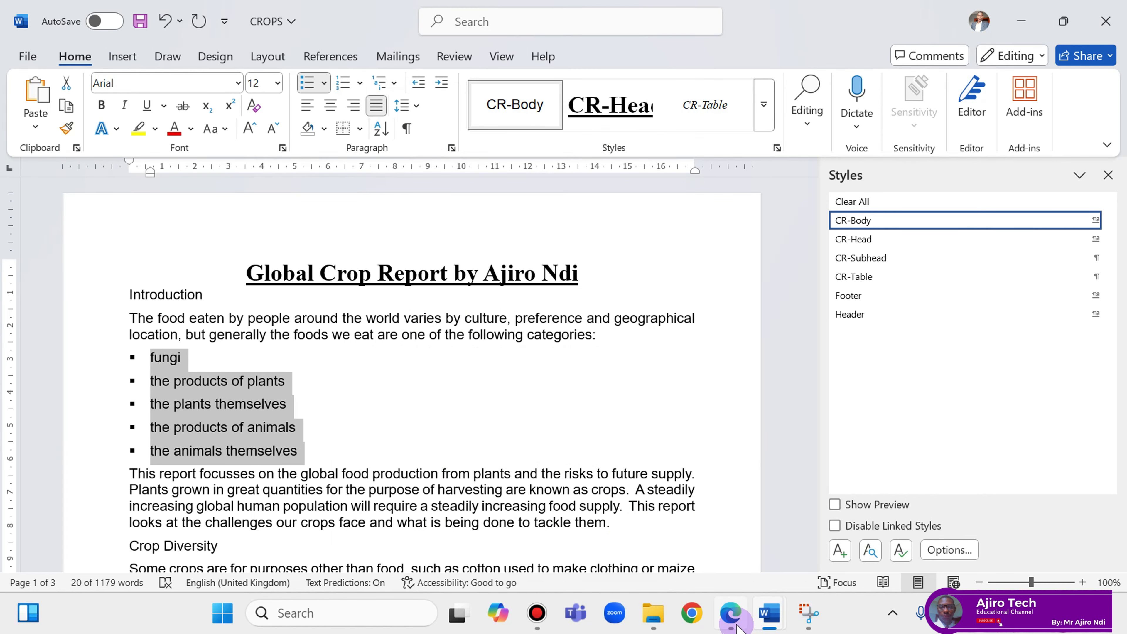
pyautogui.click(731, 614)
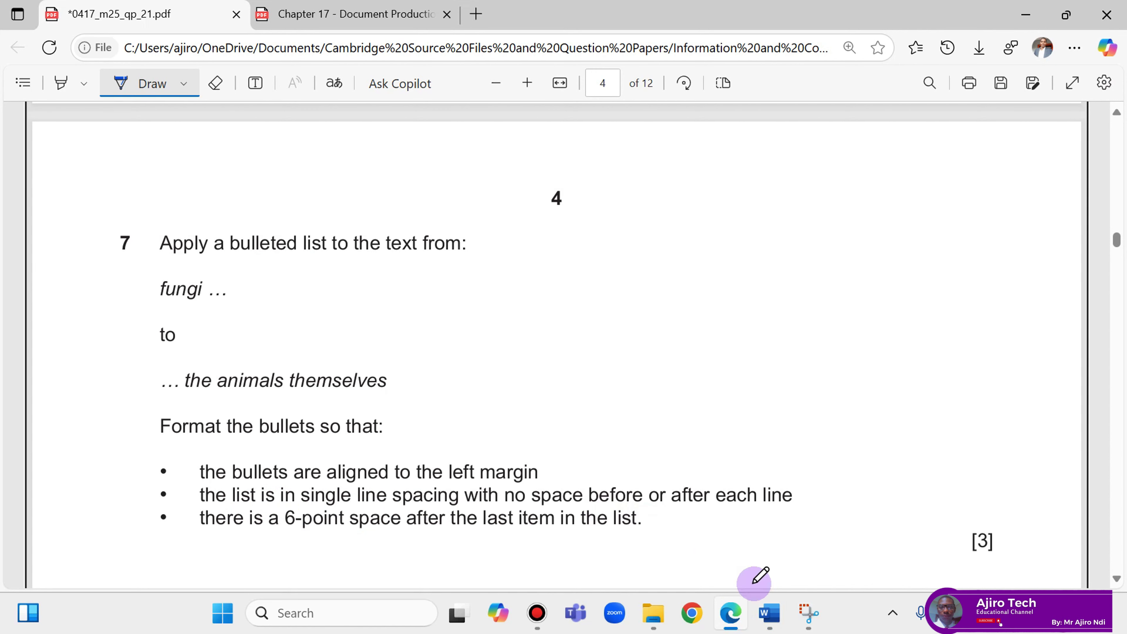
pyautogui.moveTo(772, 615)
pyautogui.click(856, 544)
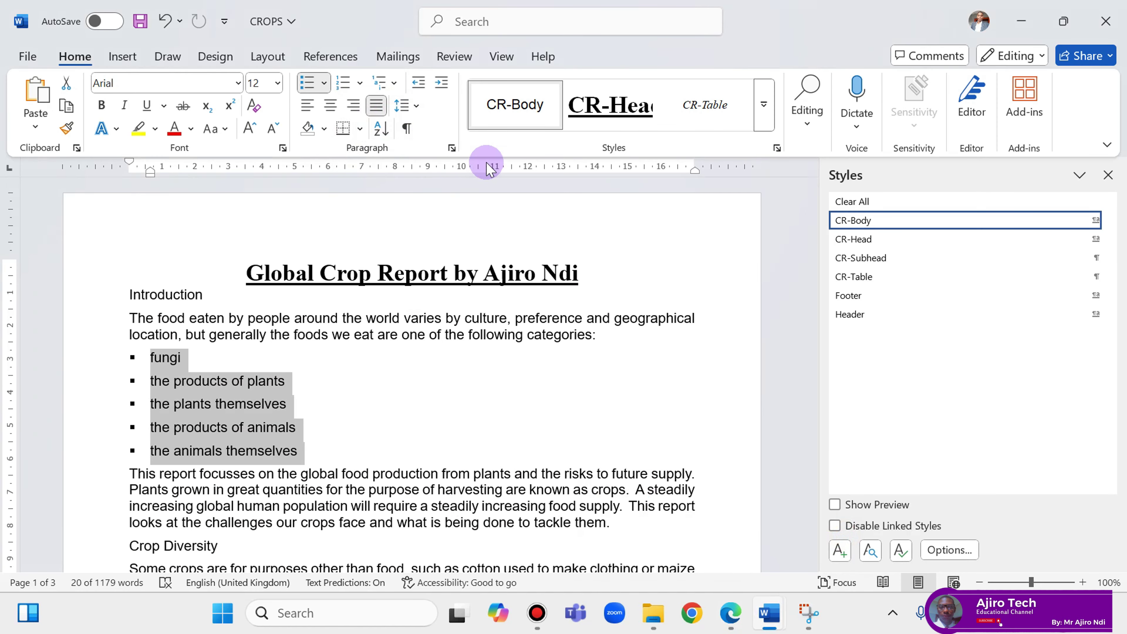
# Set the list items' spacing after to 0 pt and add an empty line after the last item.
pyautogui.click(456, 148)
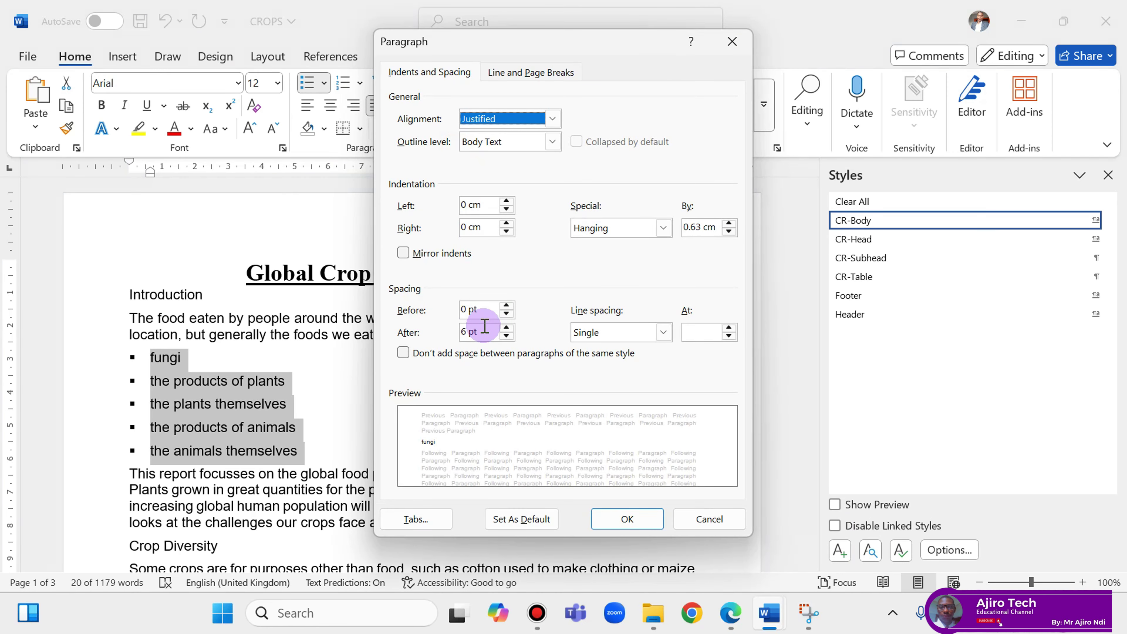
pyautogui.click(506, 336)
pyautogui.click(621, 518)
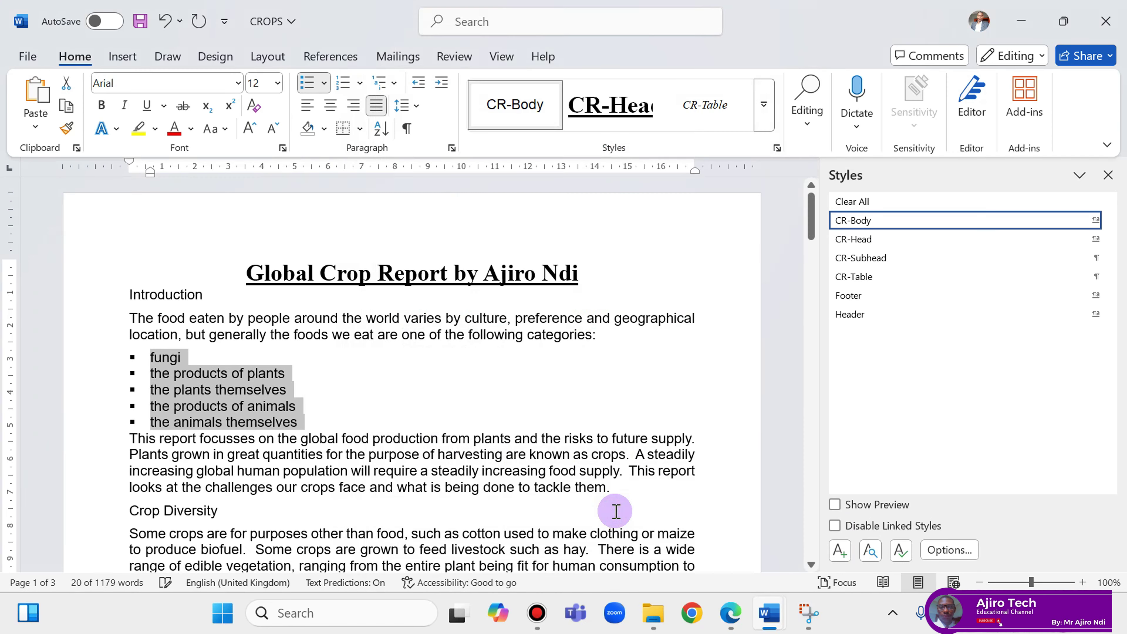
pyautogui.click(731, 615)
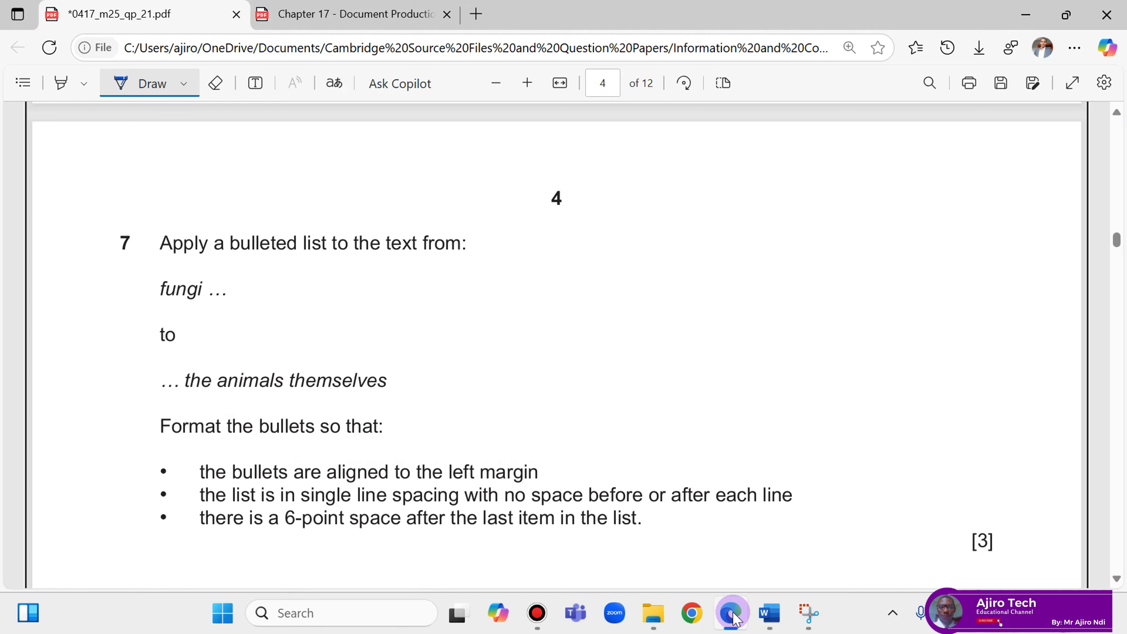
pyautogui.click(732, 614)
pyautogui.click(732, 615)
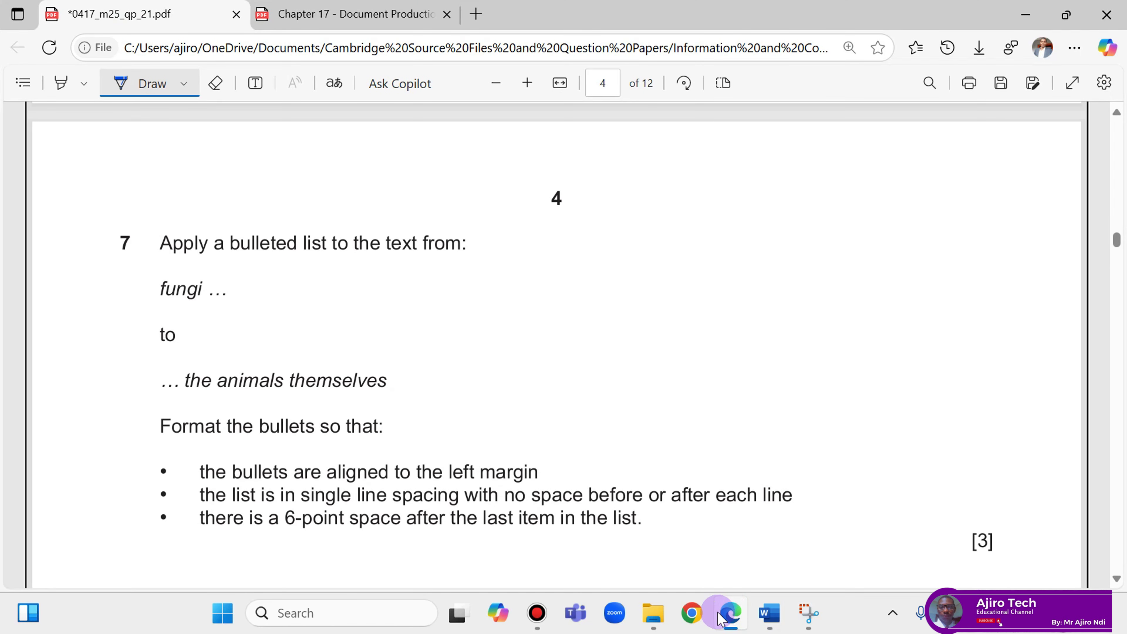
pyautogui.click(721, 617)
pyautogui.click(316, 420)
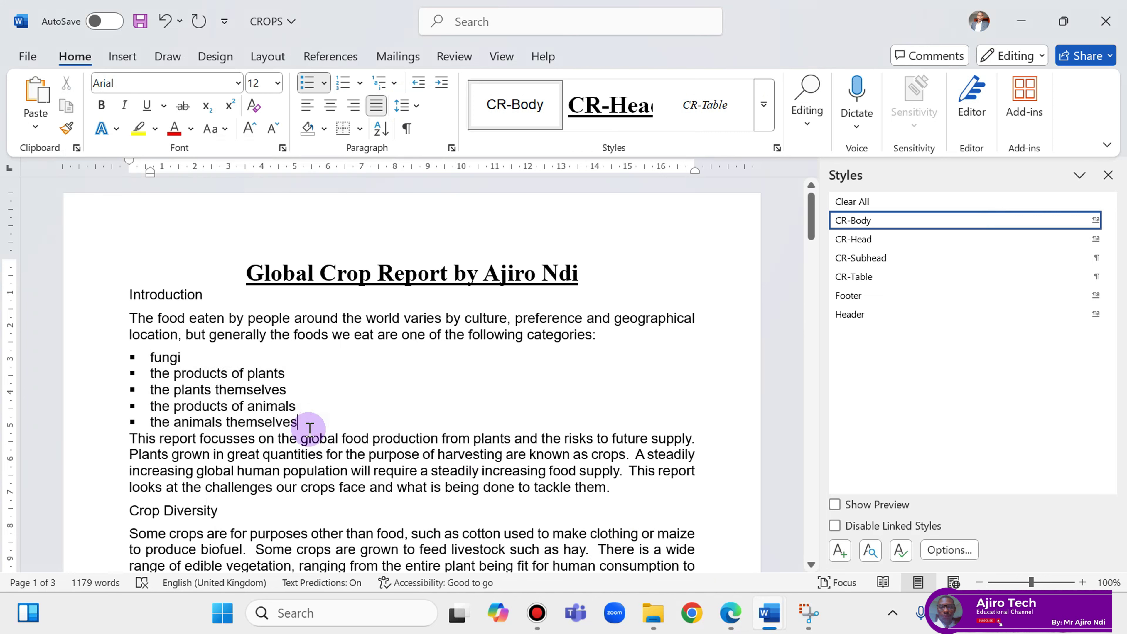
pyautogui.press('Return')
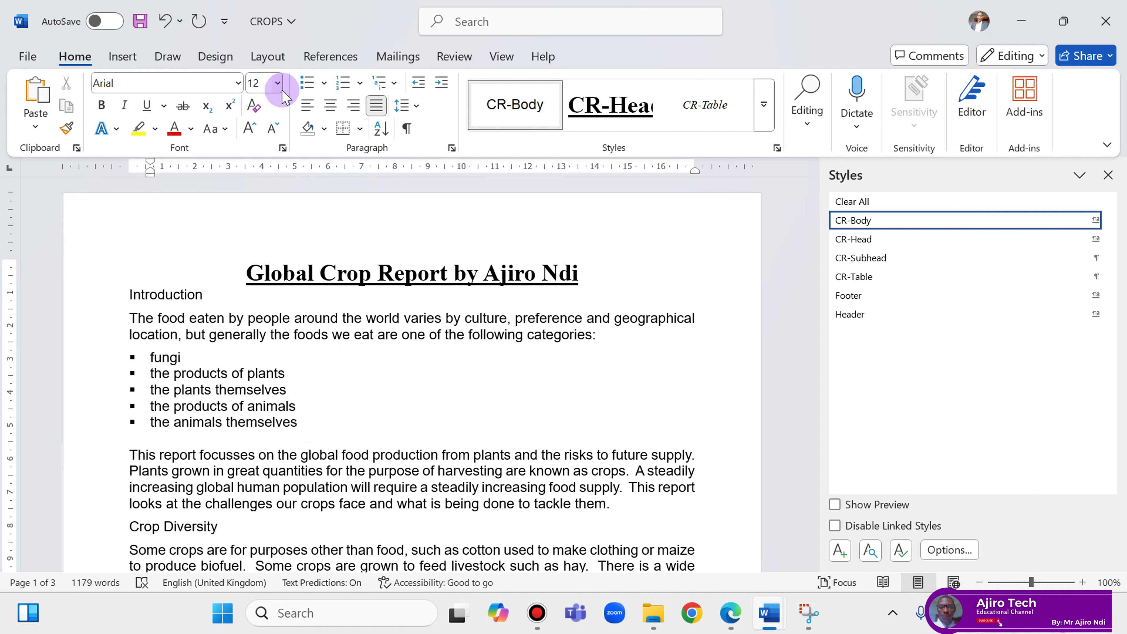
# Shrink the empty line after the bulleted list to 6 pt font size.
pyautogui.click(404, 105)
pyautogui.click(403, 105)
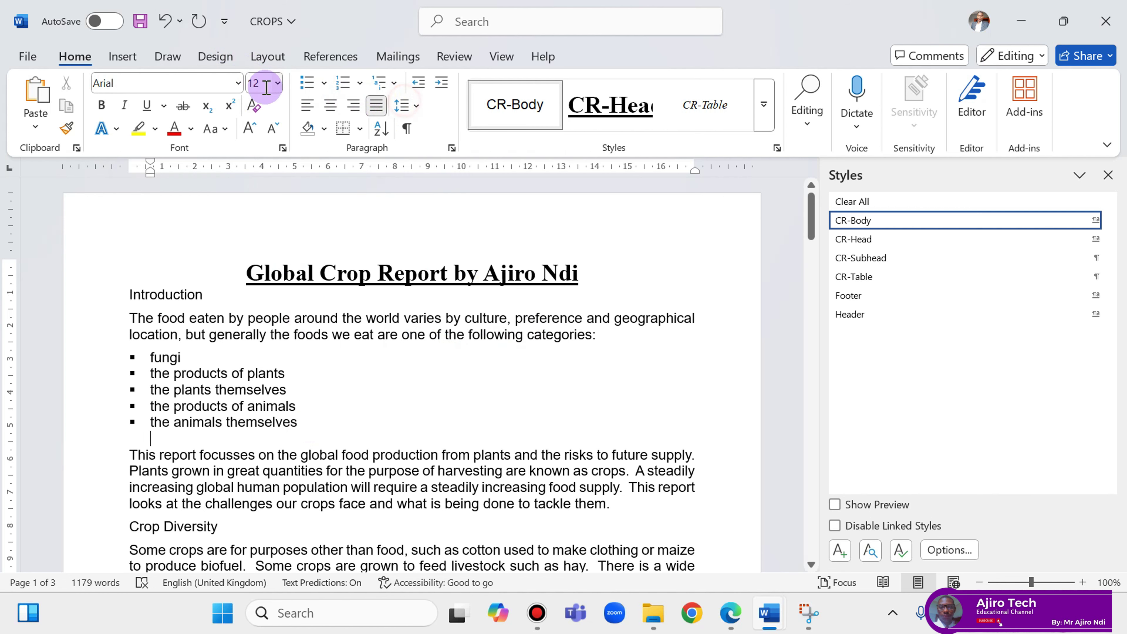
pyautogui.click(274, 128)
pyautogui.click(274, 128)
pyautogui.click(274, 129)
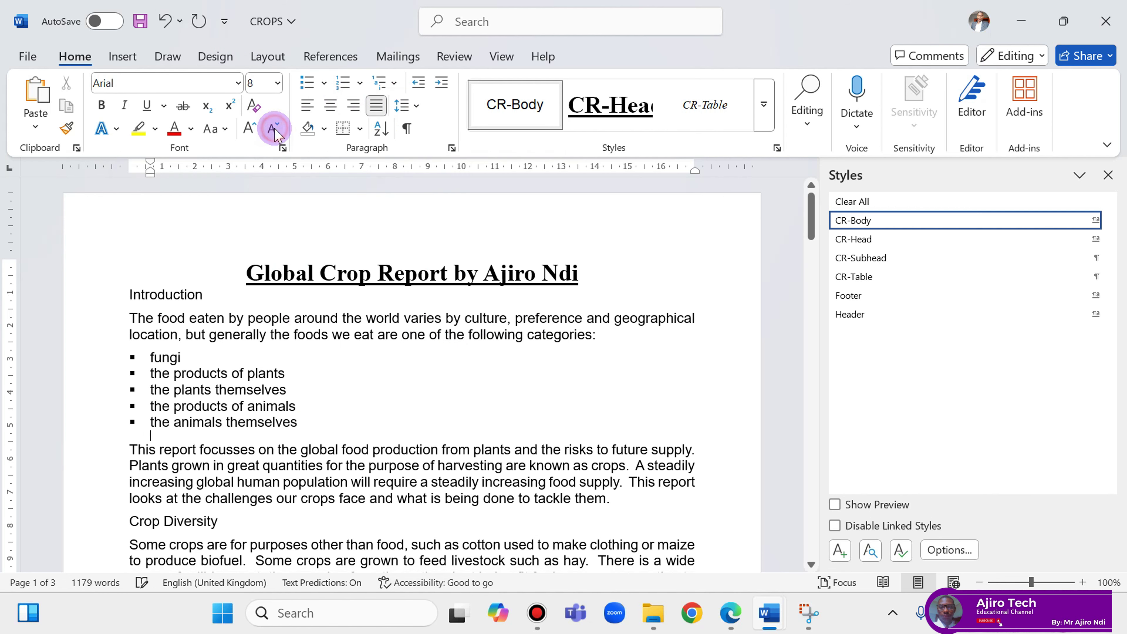
pyautogui.click(274, 129)
pyautogui.click(274, 129)
pyautogui.click(274, 129)
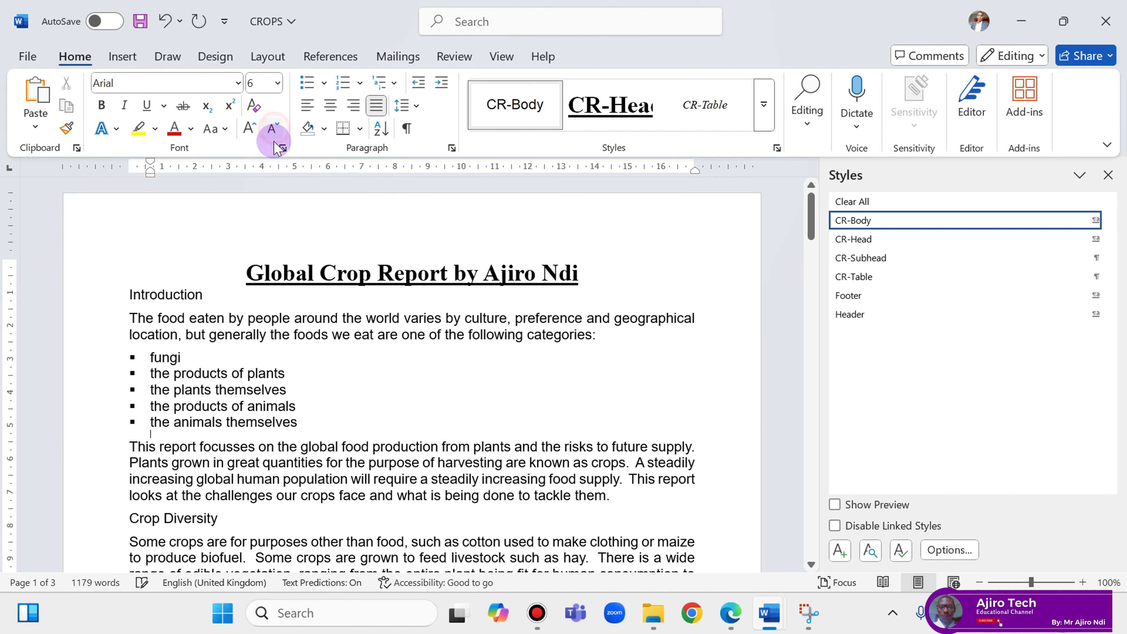
# Scroll the question paper down to read questions 8 and 9.
pyautogui.click(730, 613)
pyautogui.scroll(-2, 642, 438)
pyautogui.scroll(-2, 642, 437)
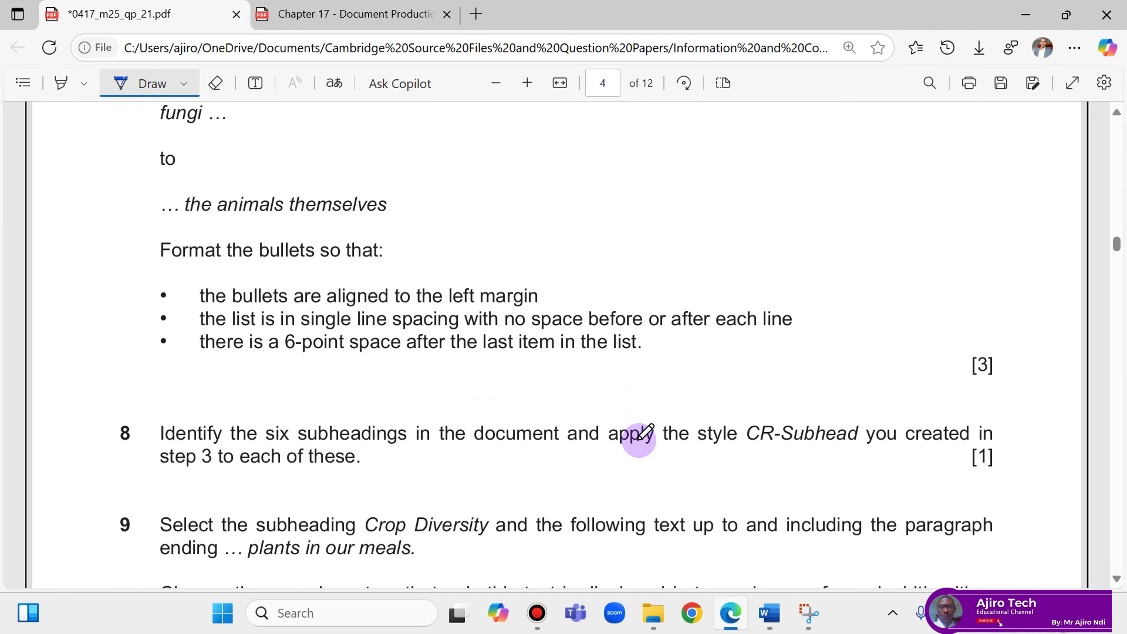
pyautogui.scroll(-2, 643, 433)
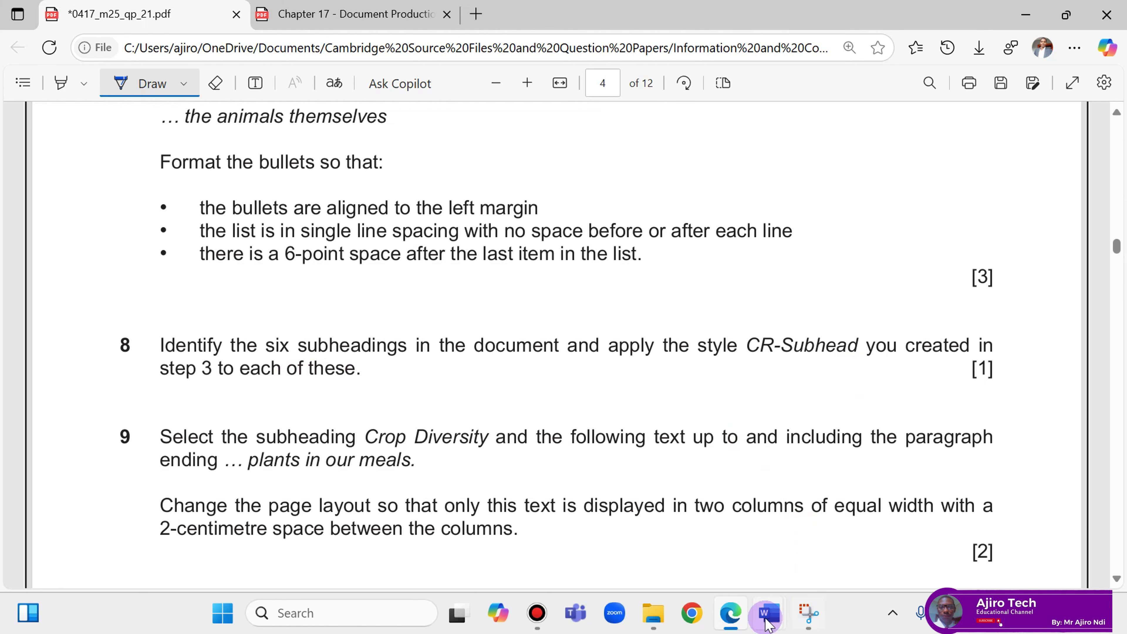
# Apply the CR-Subhead style to Introduction, Crop Diversity and Climate Change.
pyautogui.moveTo(769, 613)
pyautogui.click(845, 535)
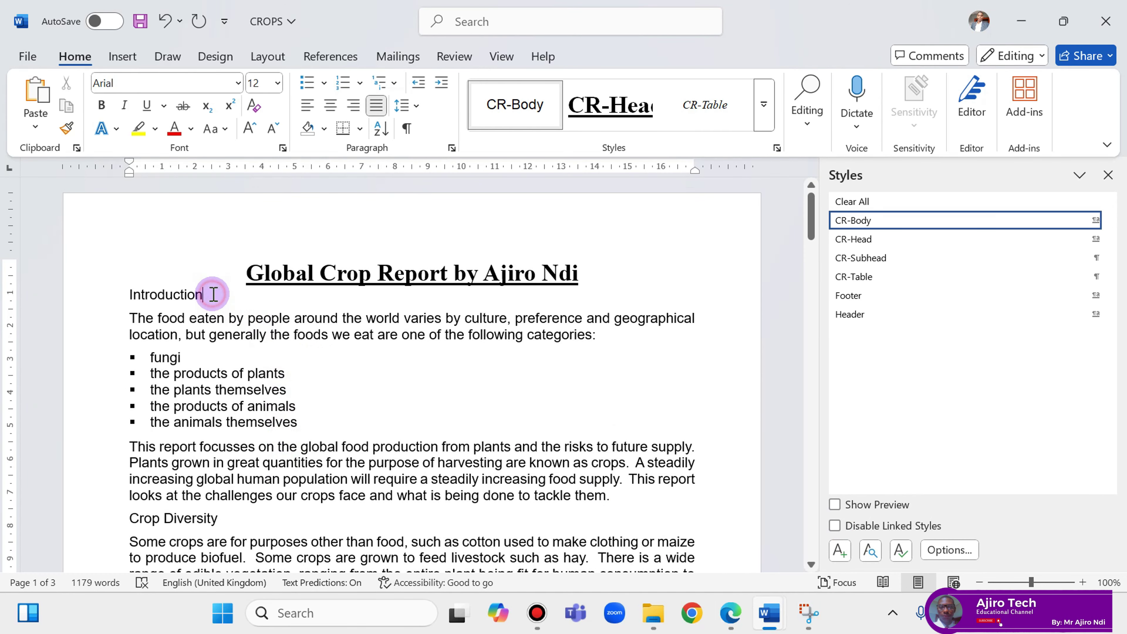
pyautogui.click(871, 261)
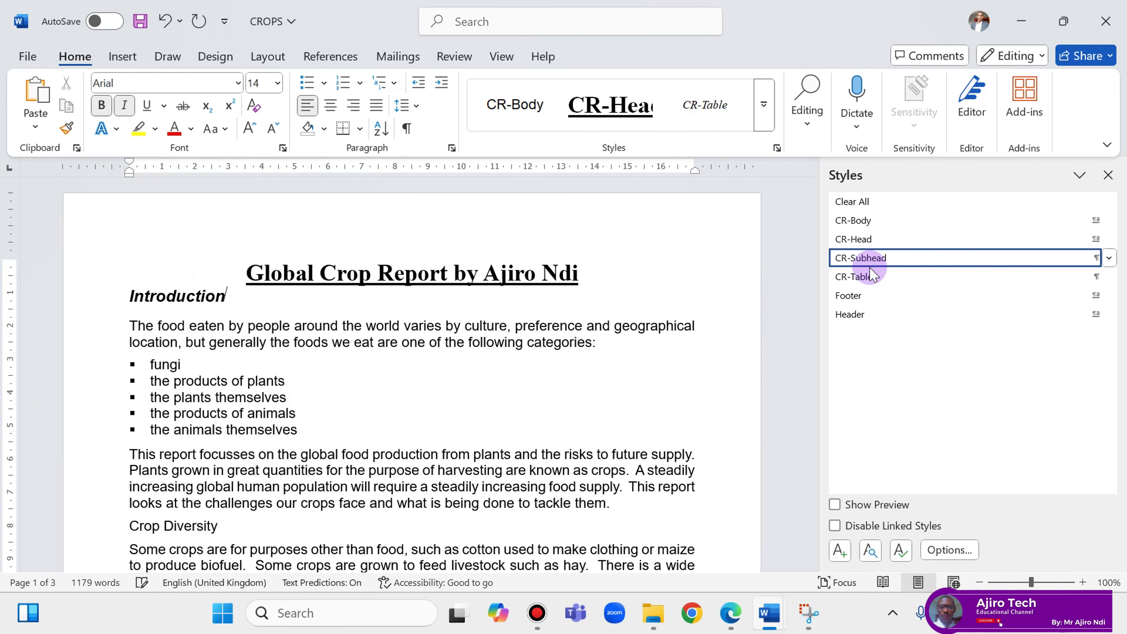
pyautogui.scroll(-3, 415, 372)
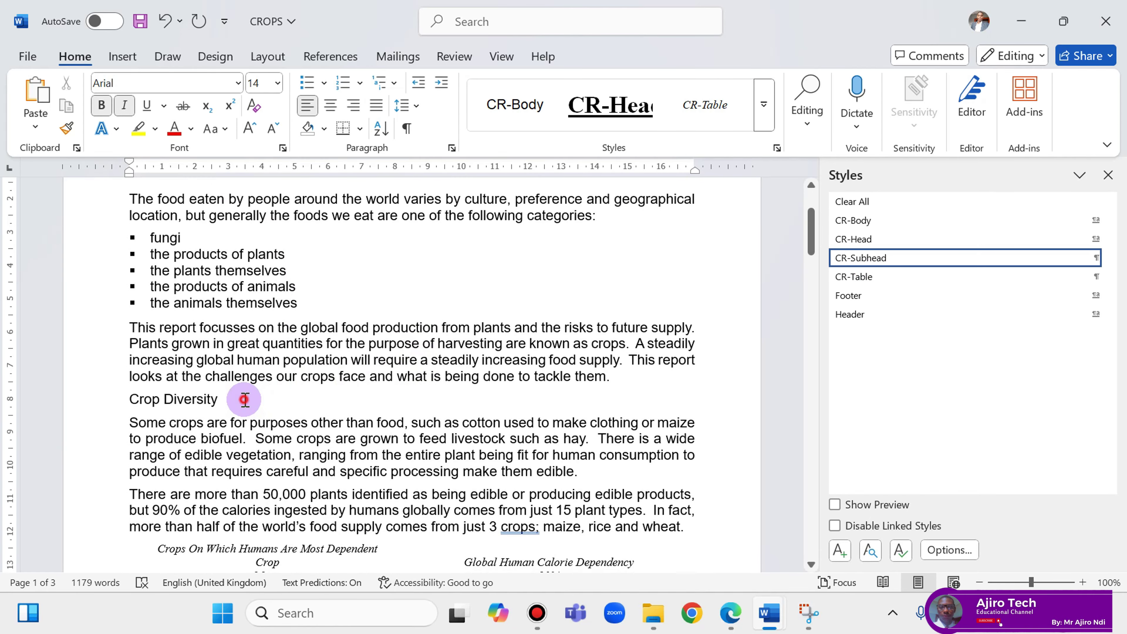
pyautogui.click(244, 399)
pyautogui.click(898, 257)
pyautogui.scroll(-3, 415, 419)
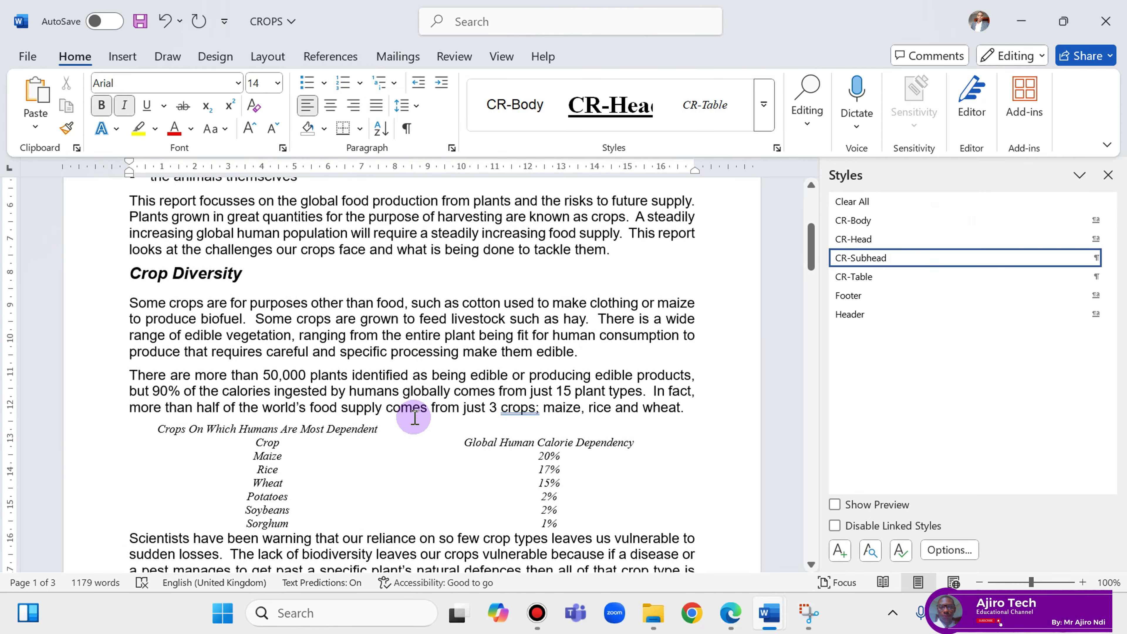
pyautogui.scroll(-8, 414, 417)
pyautogui.scroll(5, 404, 407)
pyautogui.scroll(-4, 410, 409)
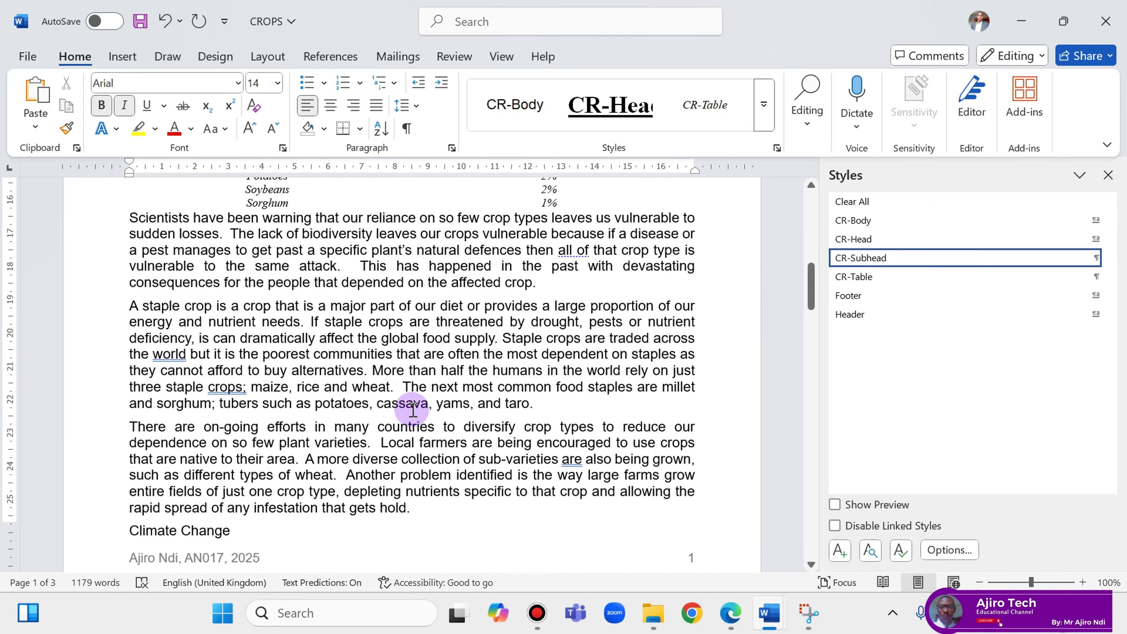
pyautogui.scroll(-2, 413, 410)
pyautogui.click(250, 427)
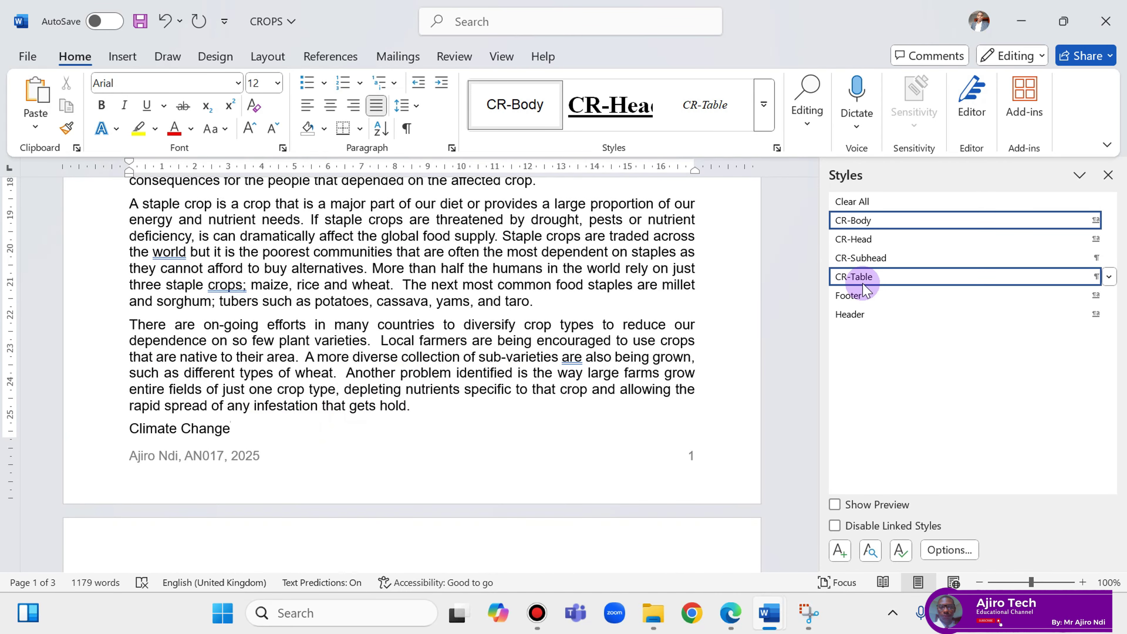
pyautogui.click(863, 257)
# Apply CR-Subhead to Increase in Yields, Education and Conclusion, then view the question paper.
pyautogui.scroll(-6, 577, 391)
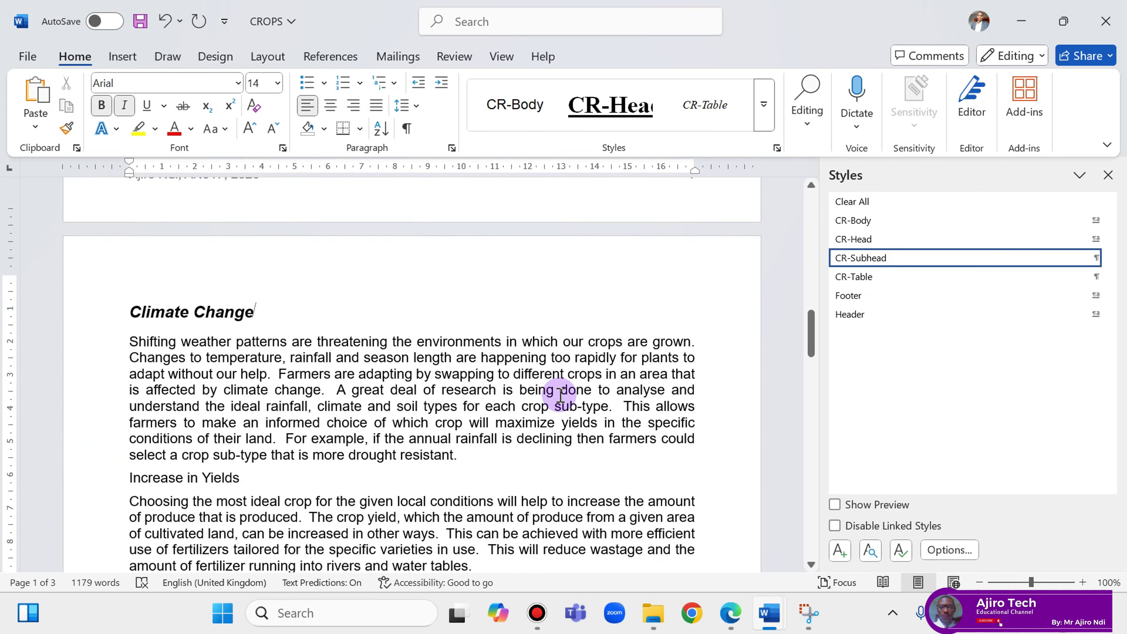
pyautogui.scroll(-2, 560, 394)
pyautogui.click(284, 410)
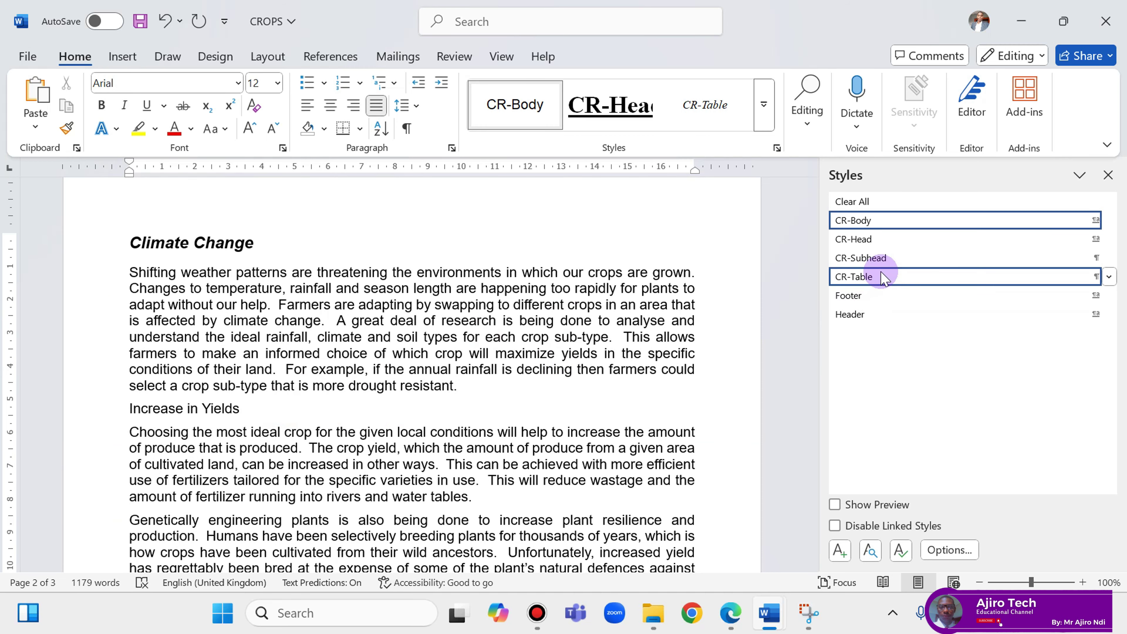
pyautogui.click(882, 258)
pyautogui.scroll(-9, 477, 395)
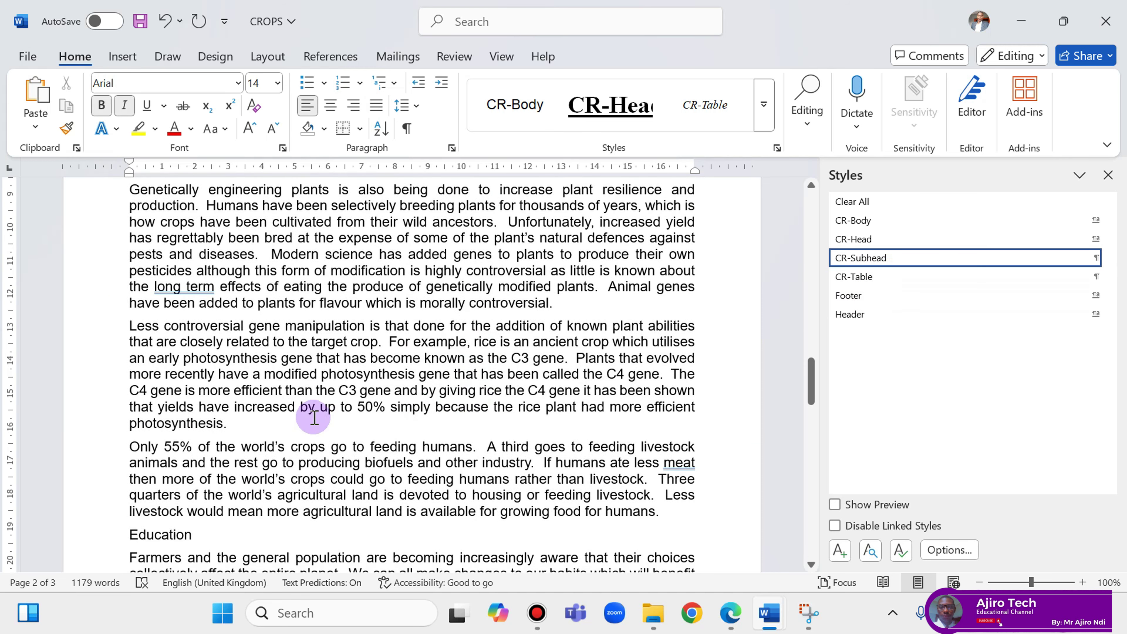
pyautogui.scroll(-2, 289, 427)
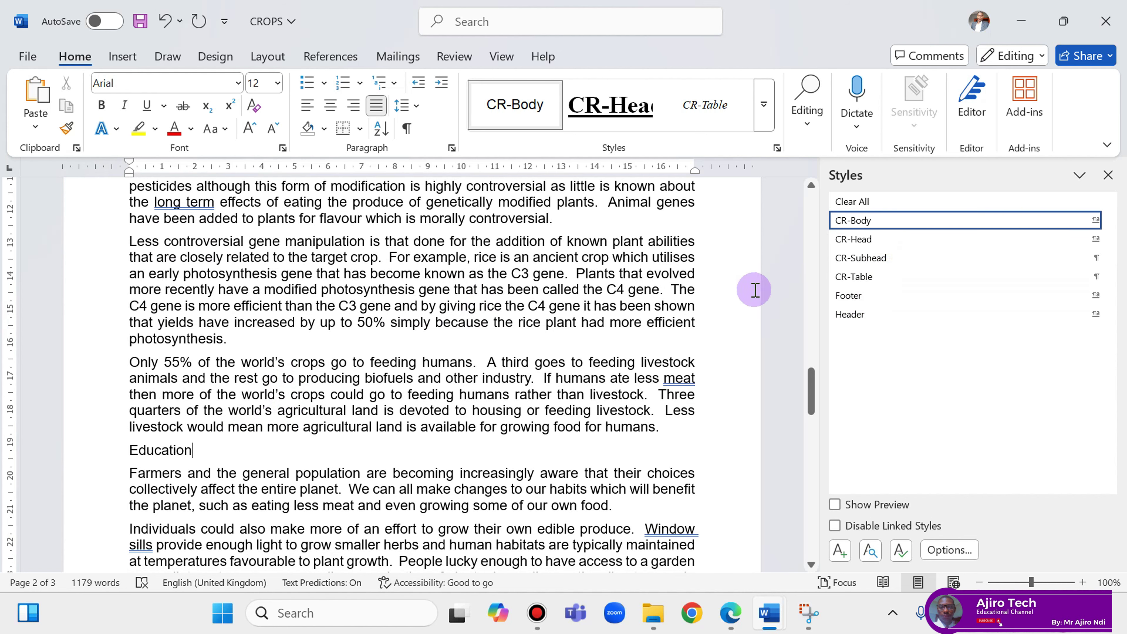
pyautogui.click(898, 258)
pyautogui.scroll(-4, 234, 424)
pyautogui.scroll(-6, 235, 426)
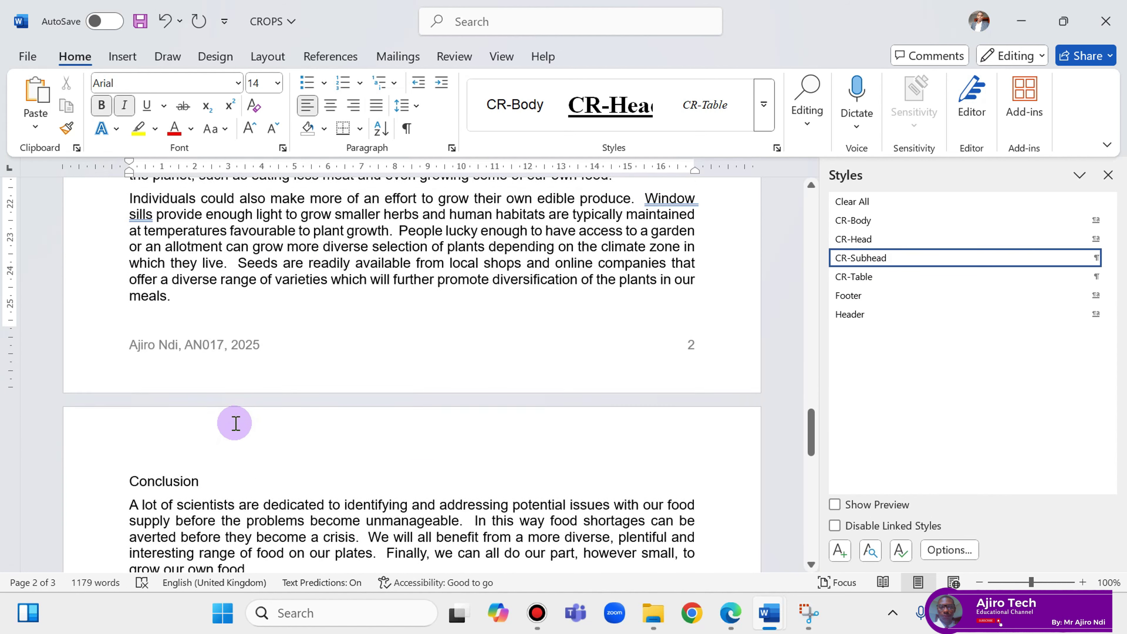
pyautogui.click(238, 394)
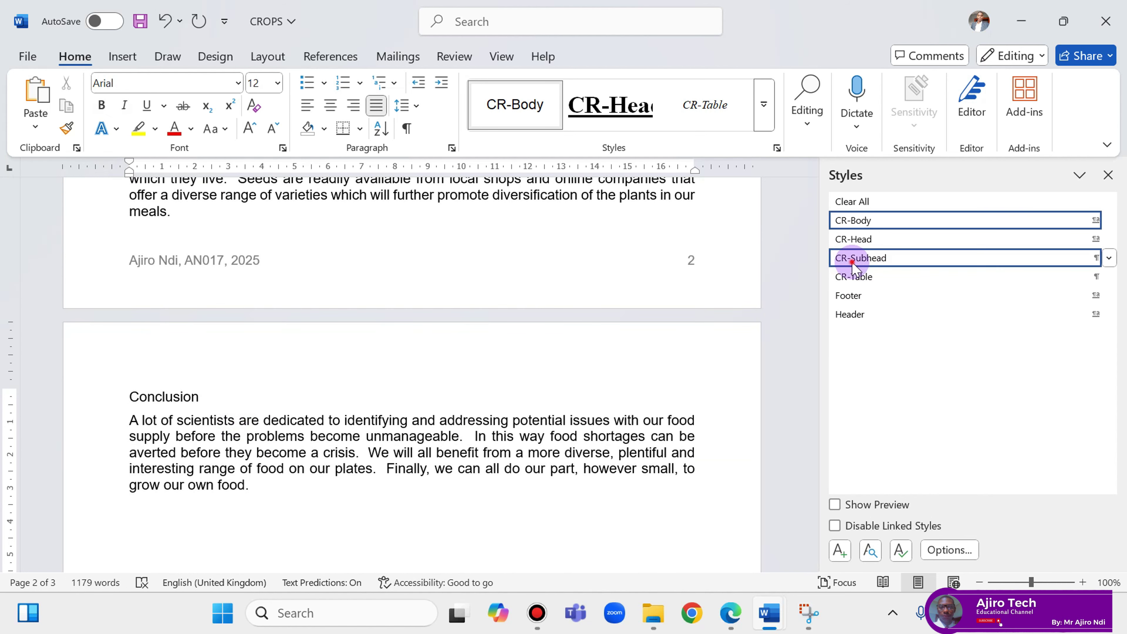
pyautogui.click(860, 258)
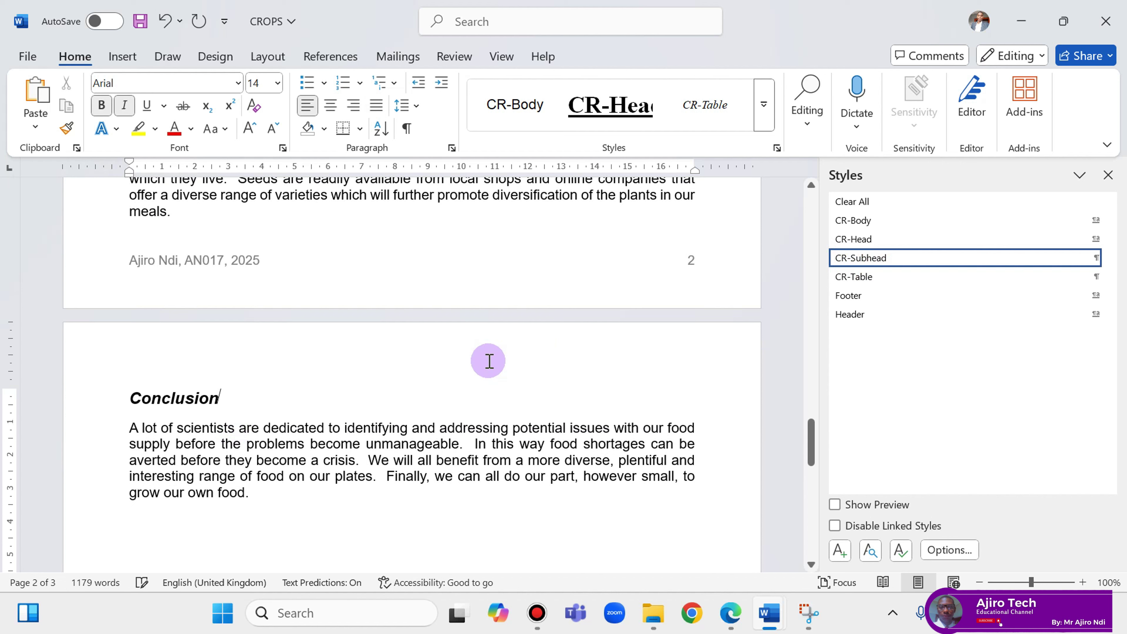
pyautogui.click(731, 613)
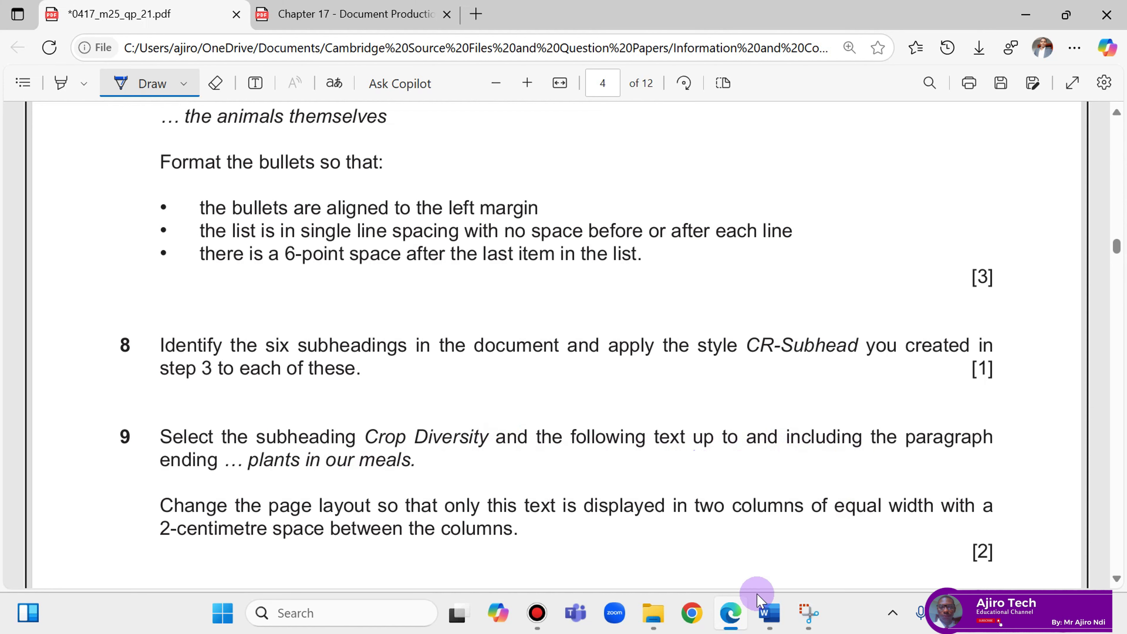
# Select from the Crop Diversity heading through 'plants in our meals.' and open Layout > Columns.
pyautogui.moveTo(766, 617)
pyautogui.click(838, 532)
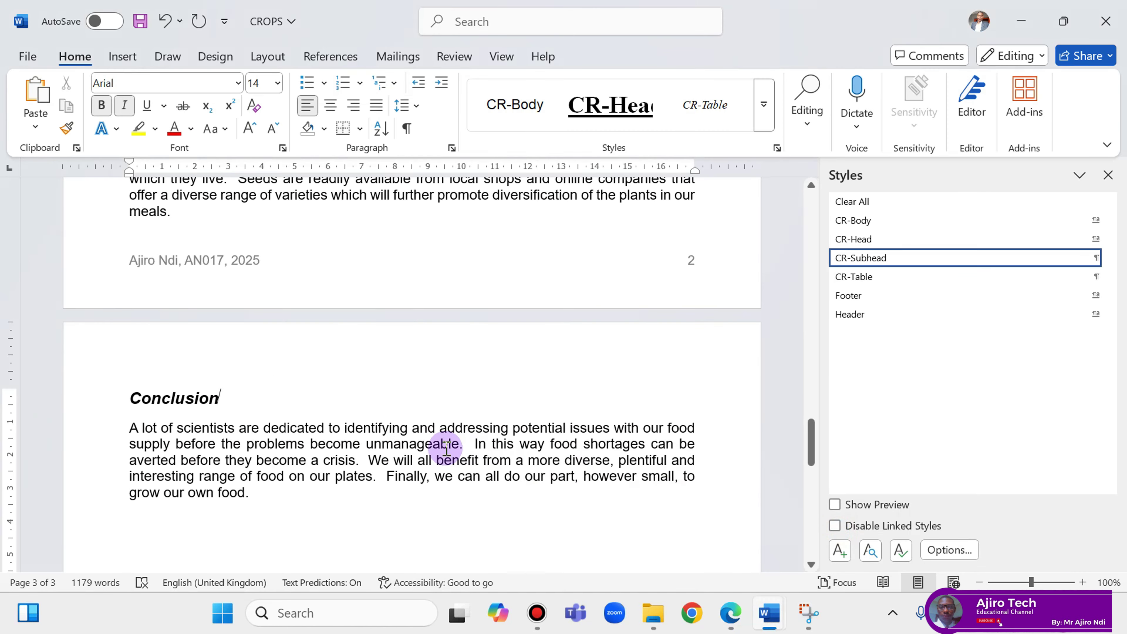
pyautogui.scroll(2, 402, 446)
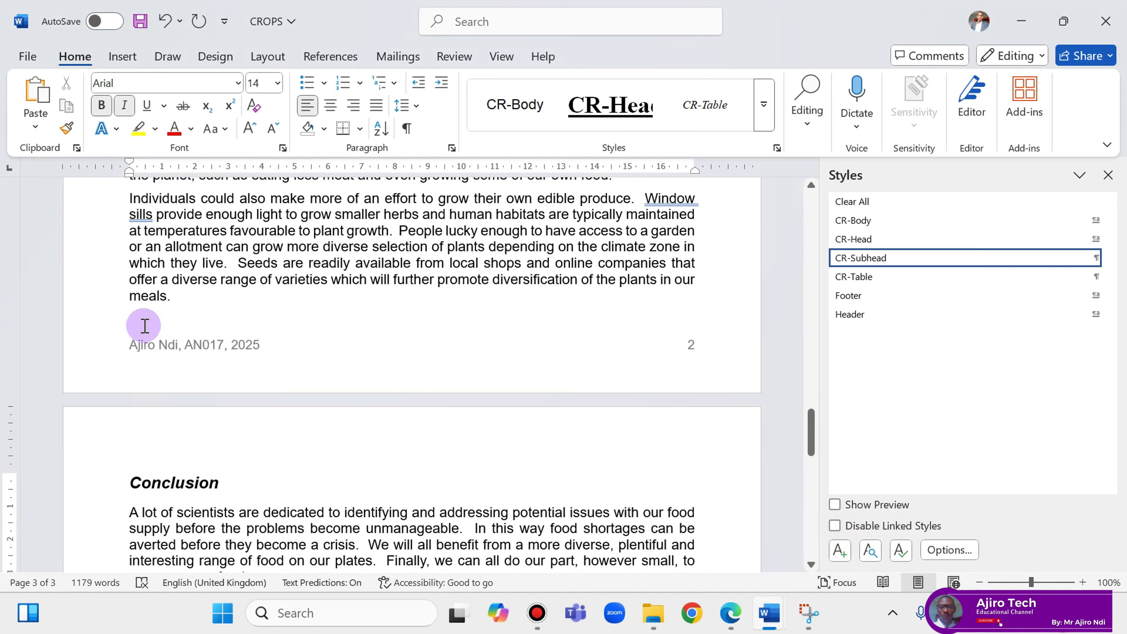
pyautogui.moveTo(185, 300); pyautogui.dragTo(142, 462)
pyautogui.click(196, 527)
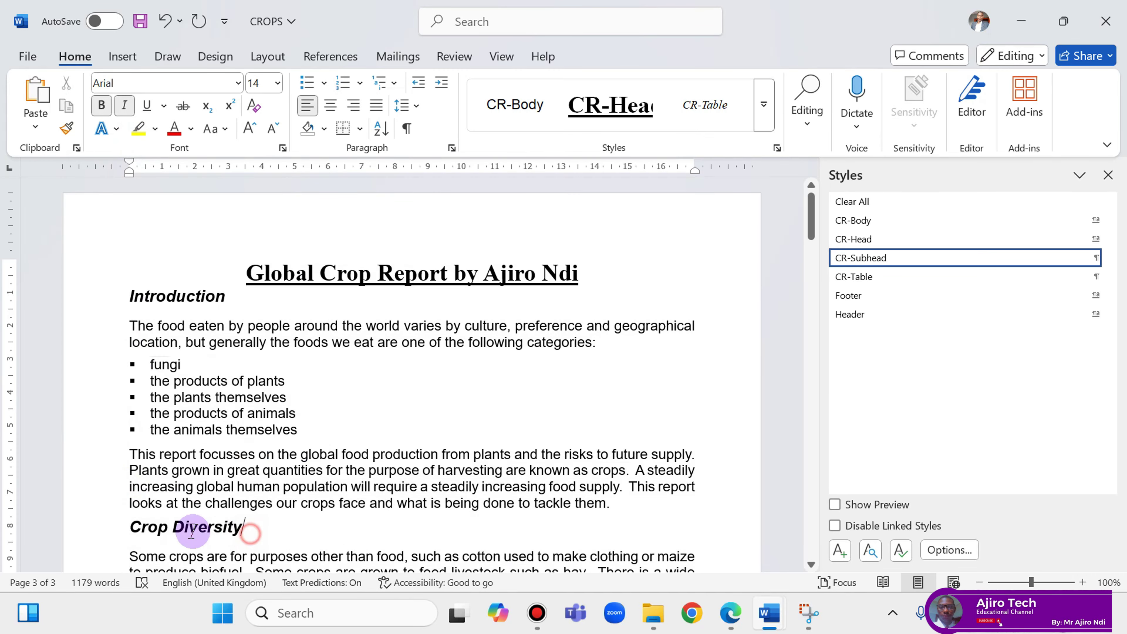
pyautogui.moveTo(134, 525); pyautogui.dragTo(185, 468)
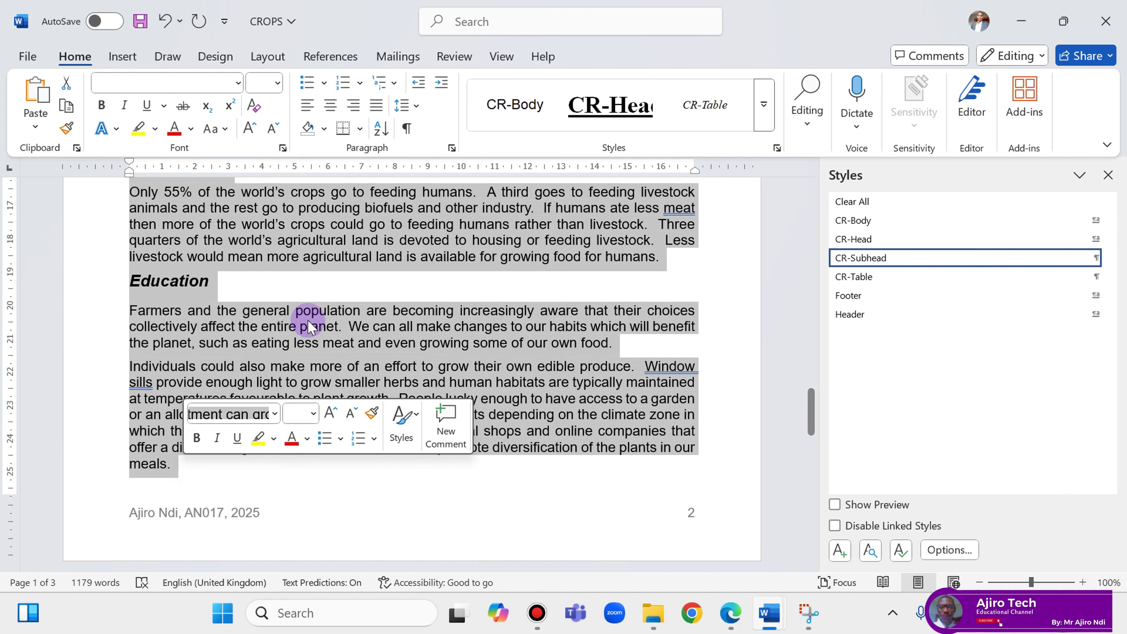
pyautogui.click(266, 56)
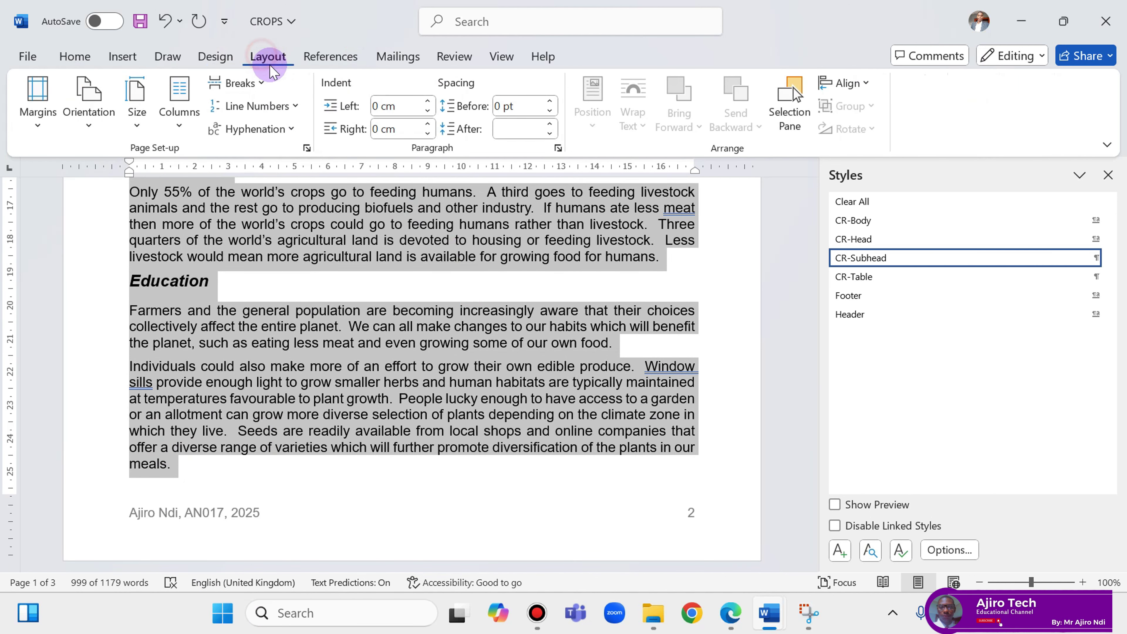
pyautogui.click(178, 111)
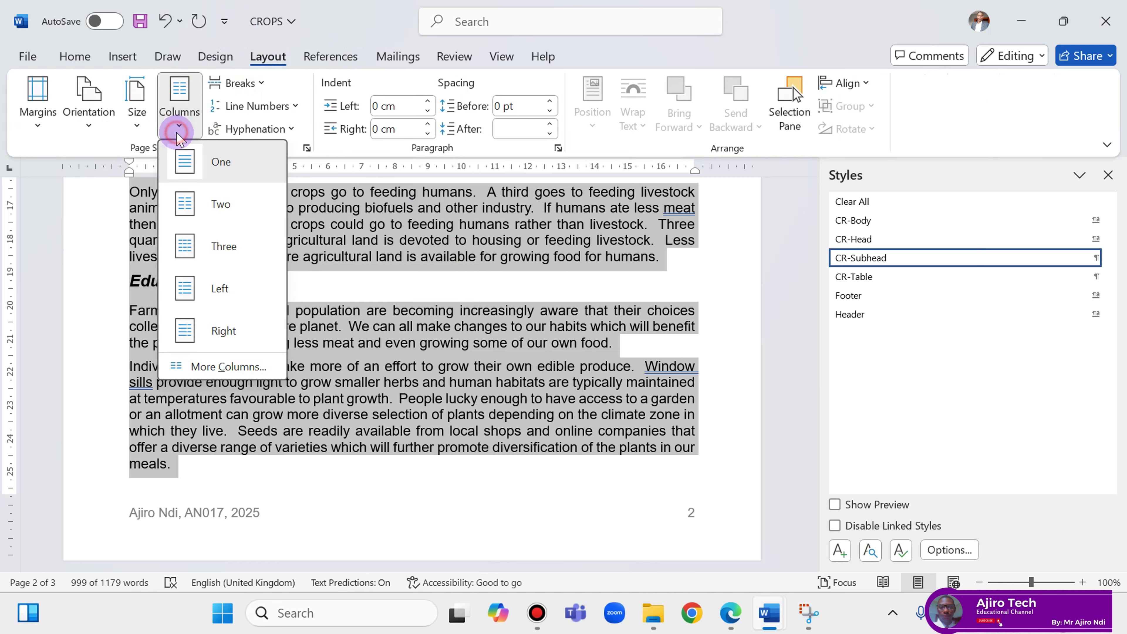
# Lay the selection out in two equal-width columns with 2 cm spacing.
pyautogui.click(201, 366)
pyautogui.click(731, 627)
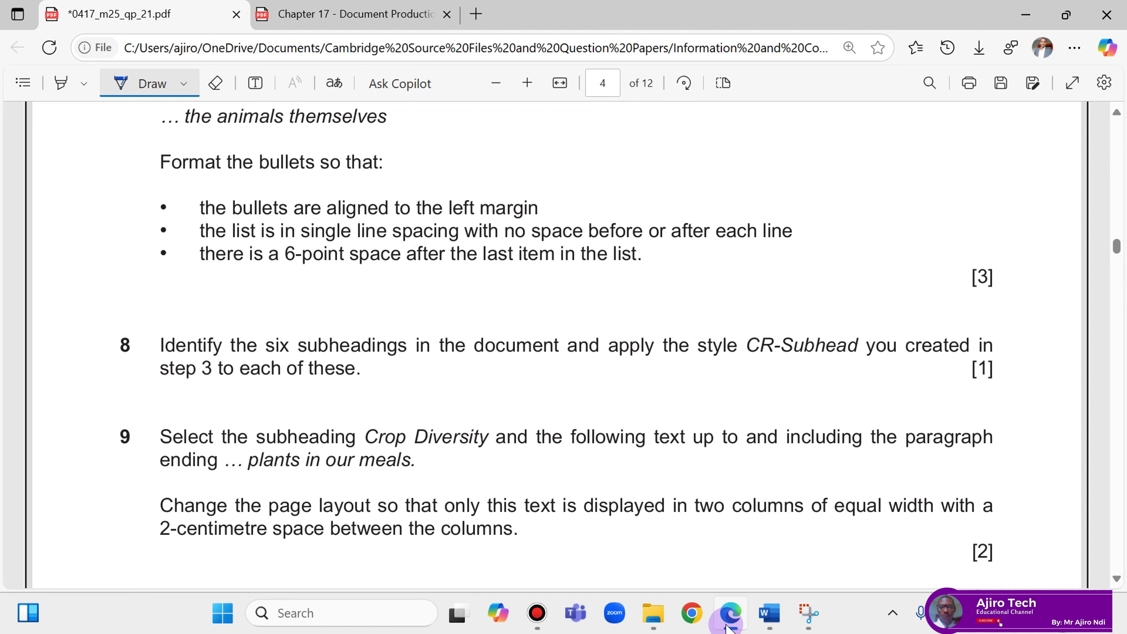
pyautogui.click(728, 626)
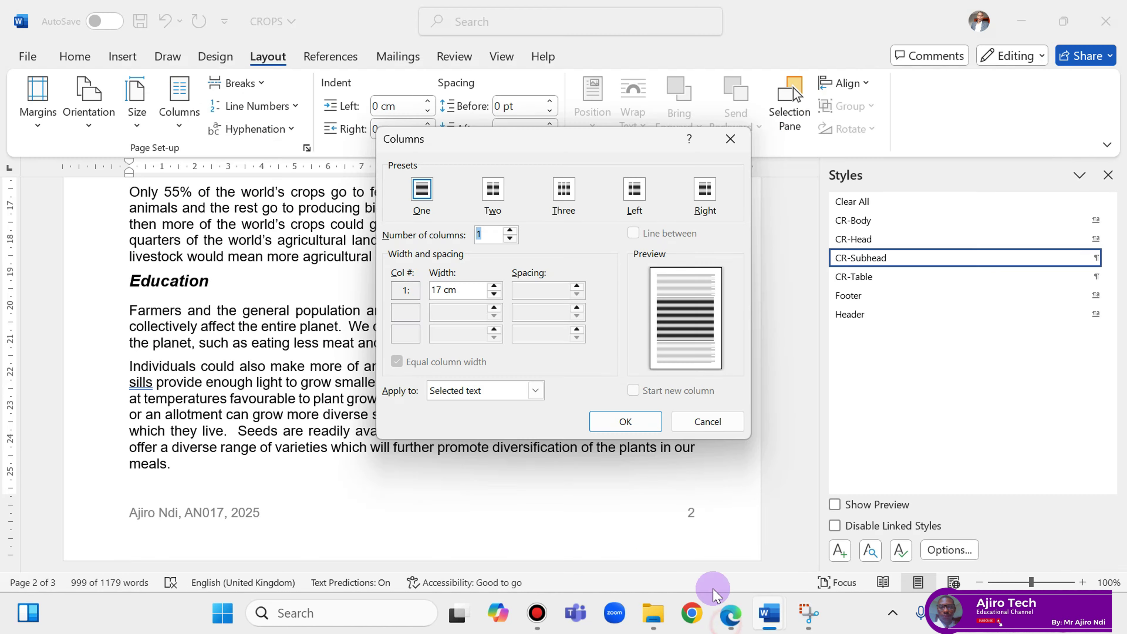
pyautogui.click(492, 194)
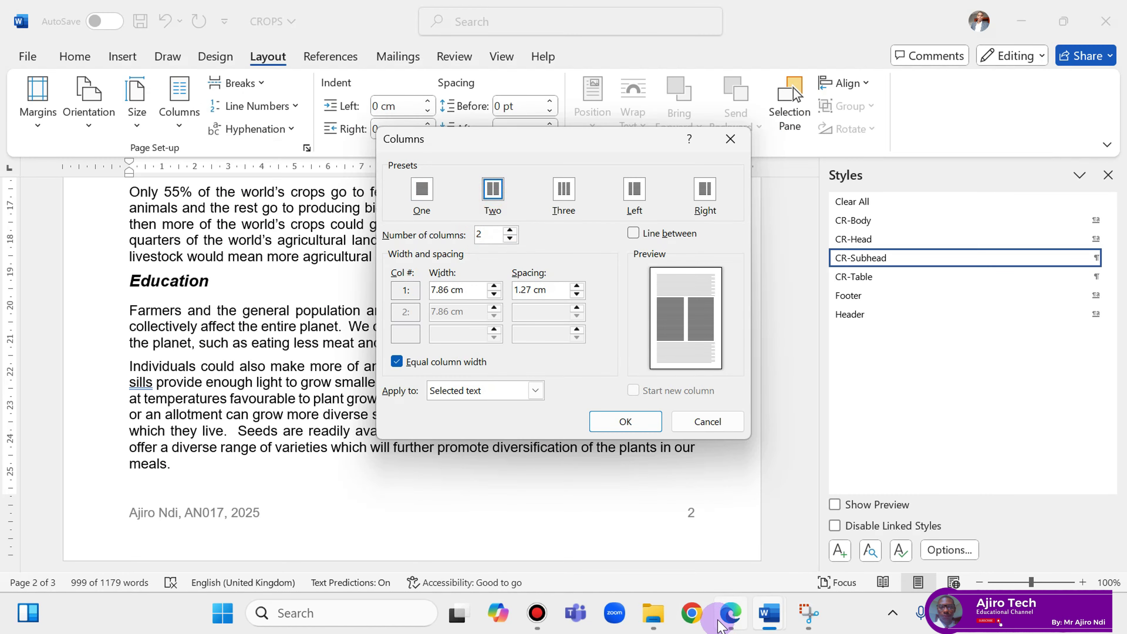
pyautogui.click(731, 621)
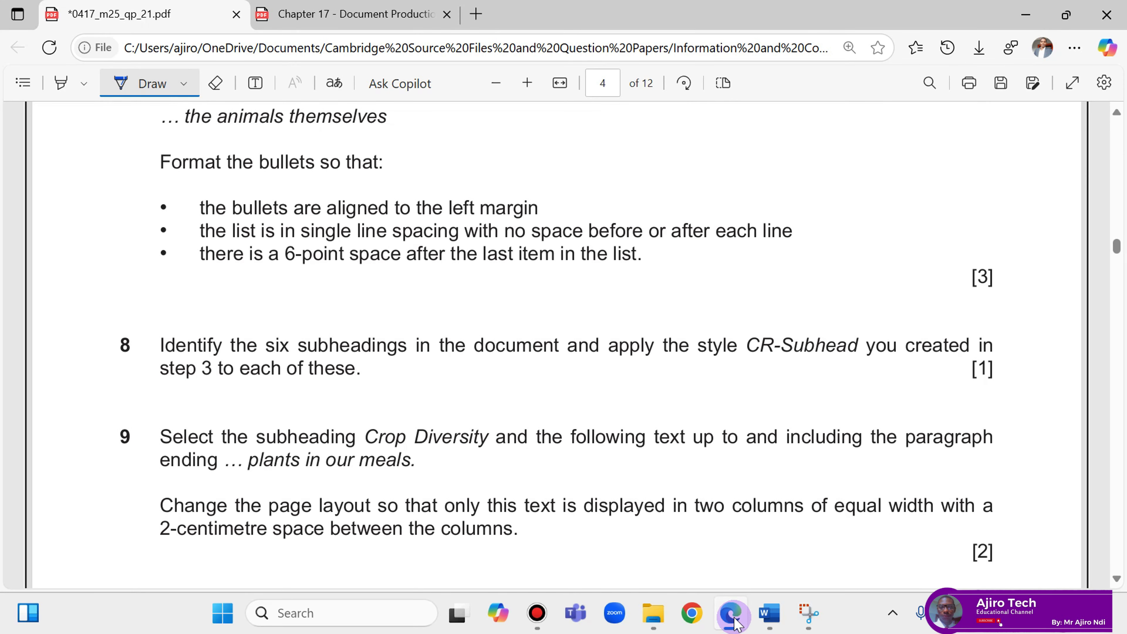
pyautogui.click(735, 623)
pyautogui.click(457, 362)
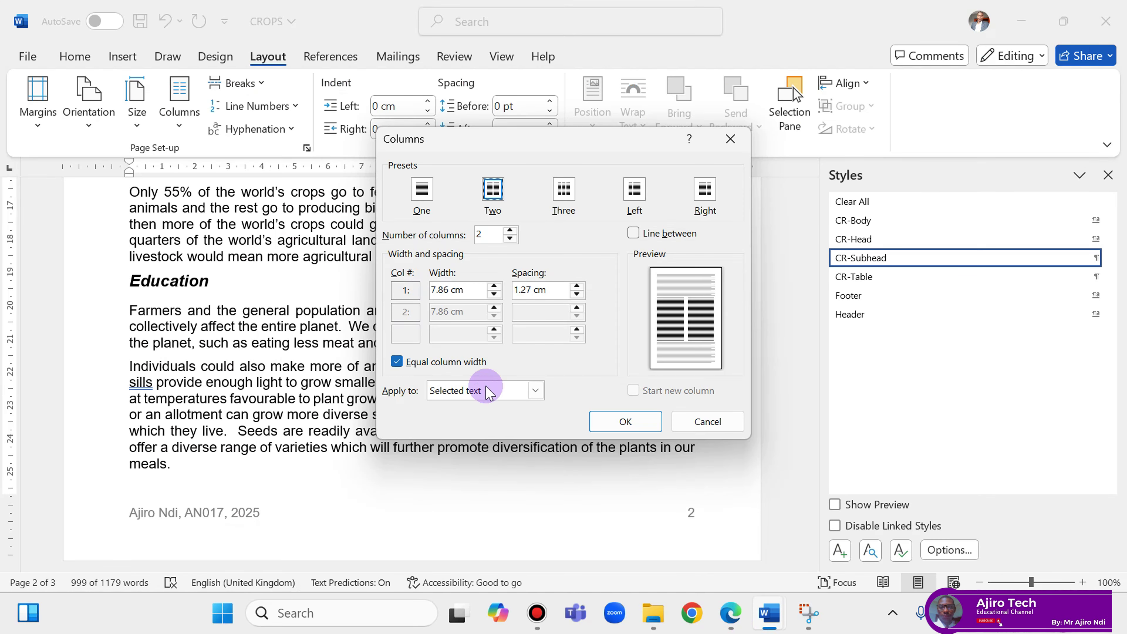
pyautogui.click(729, 615)
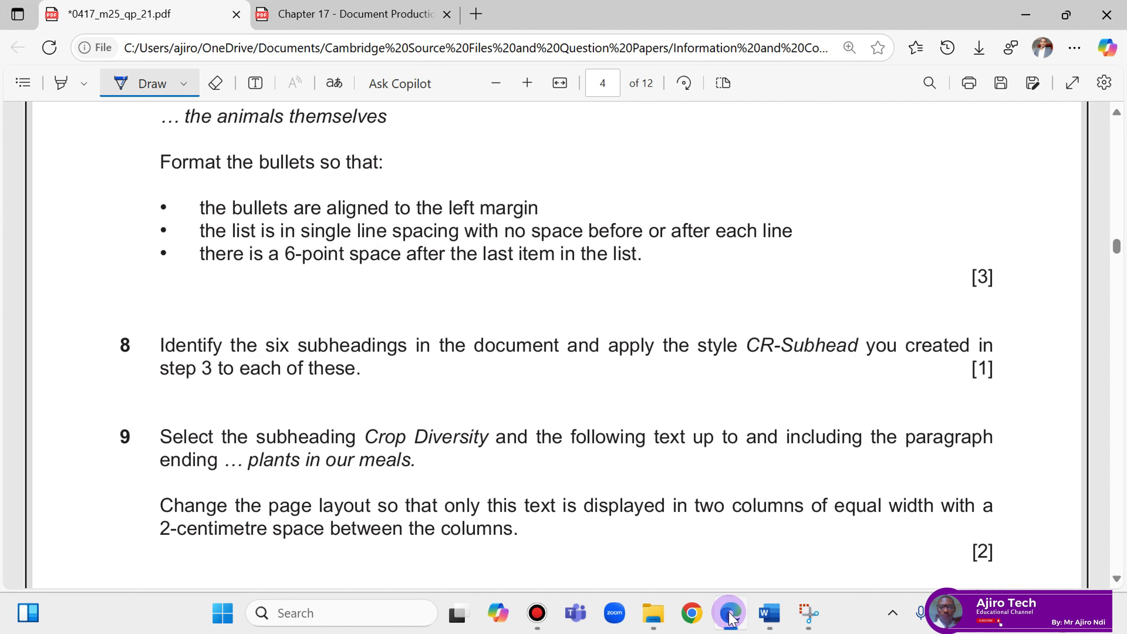
pyautogui.click(731, 619)
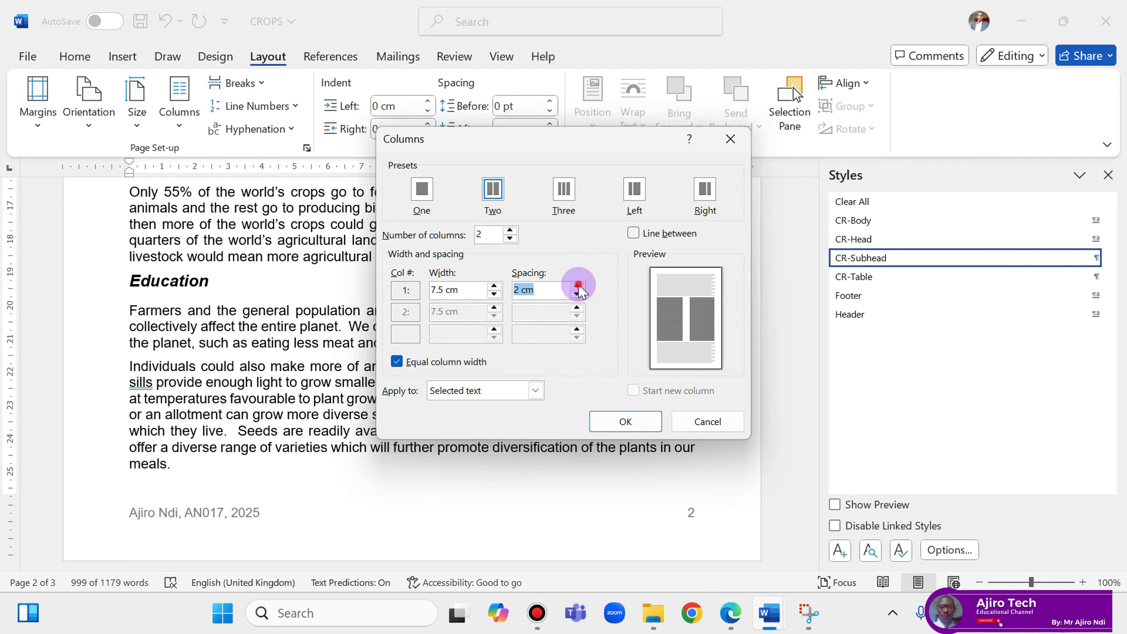
pyautogui.click(730, 617)
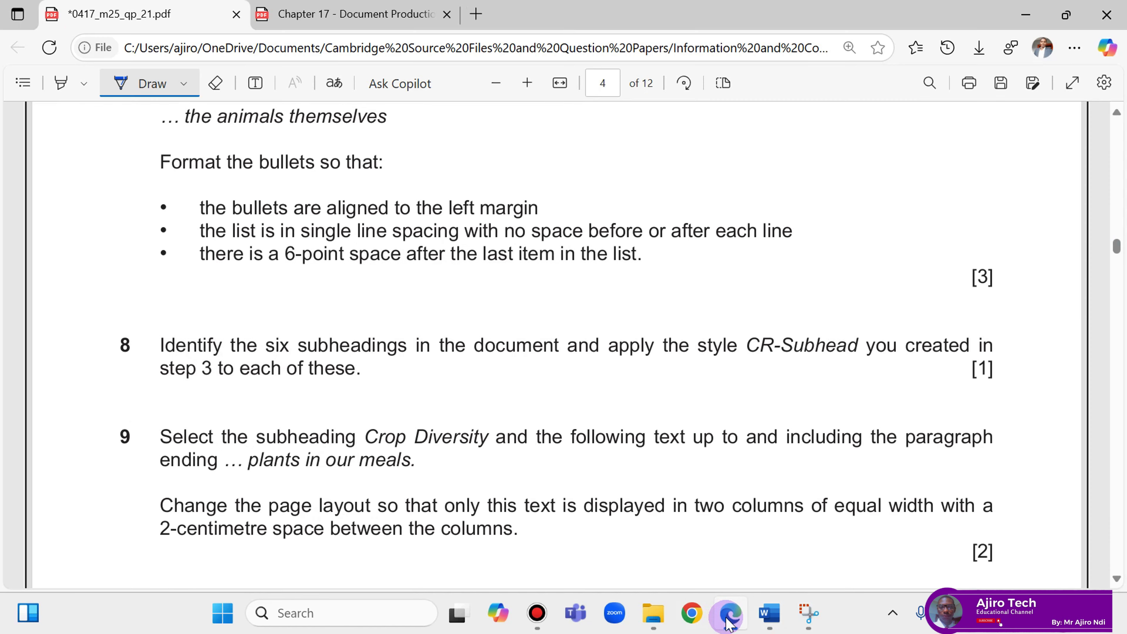
pyautogui.click(730, 619)
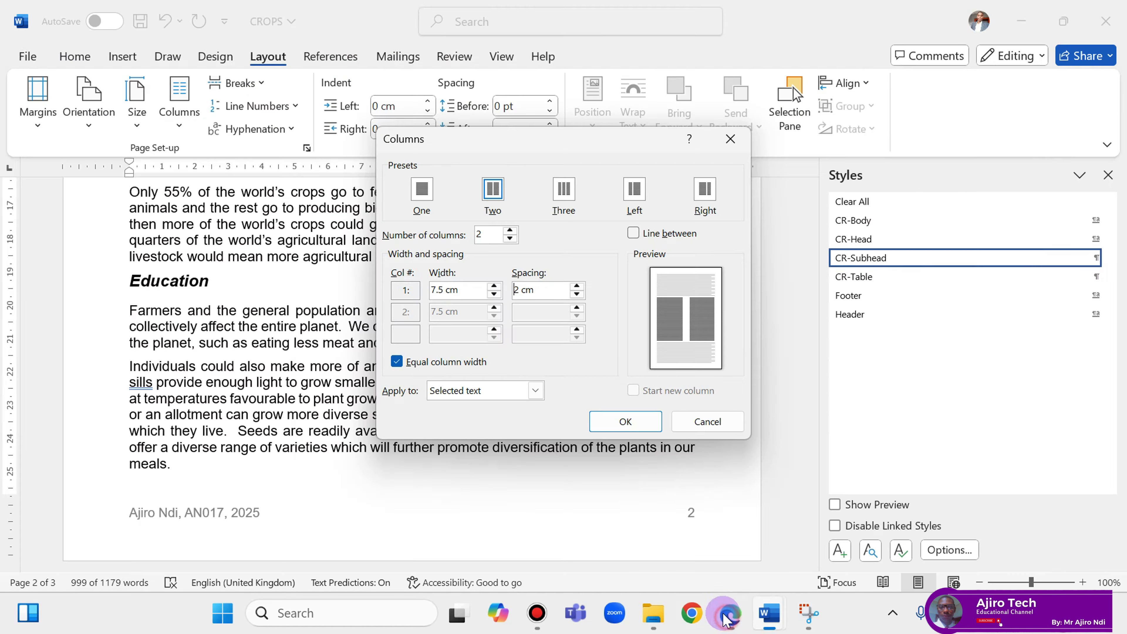
pyautogui.click(604, 427)
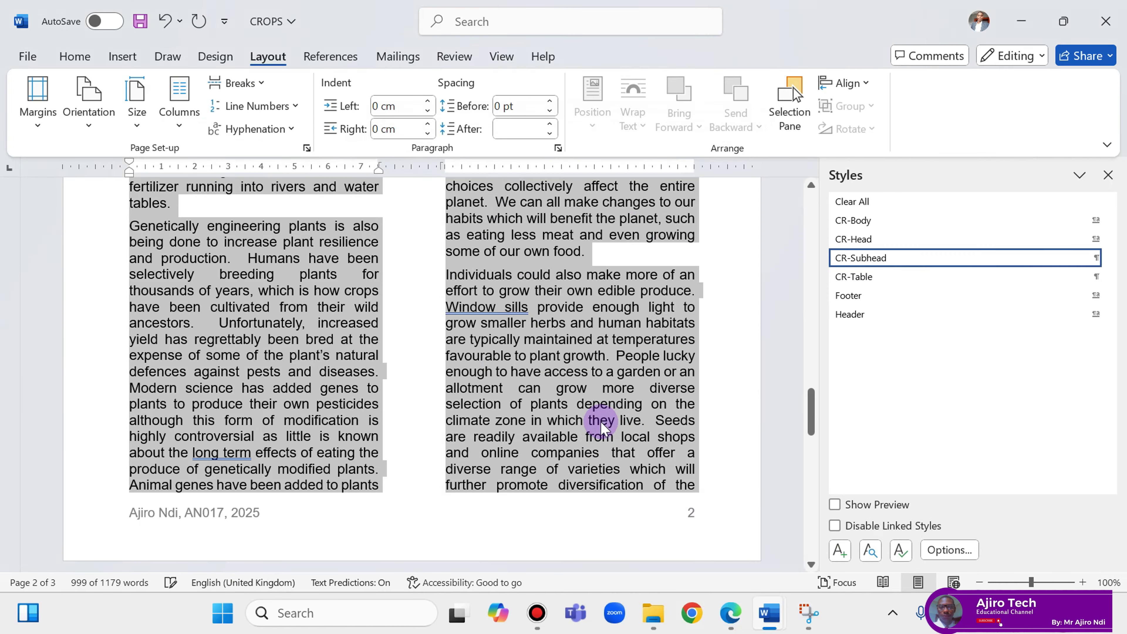
# Close the Styles pane so the report pages sit centred.
pyautogui.scroll(5, 599, 426)
pyautogui.scroll(10, 598, 442)
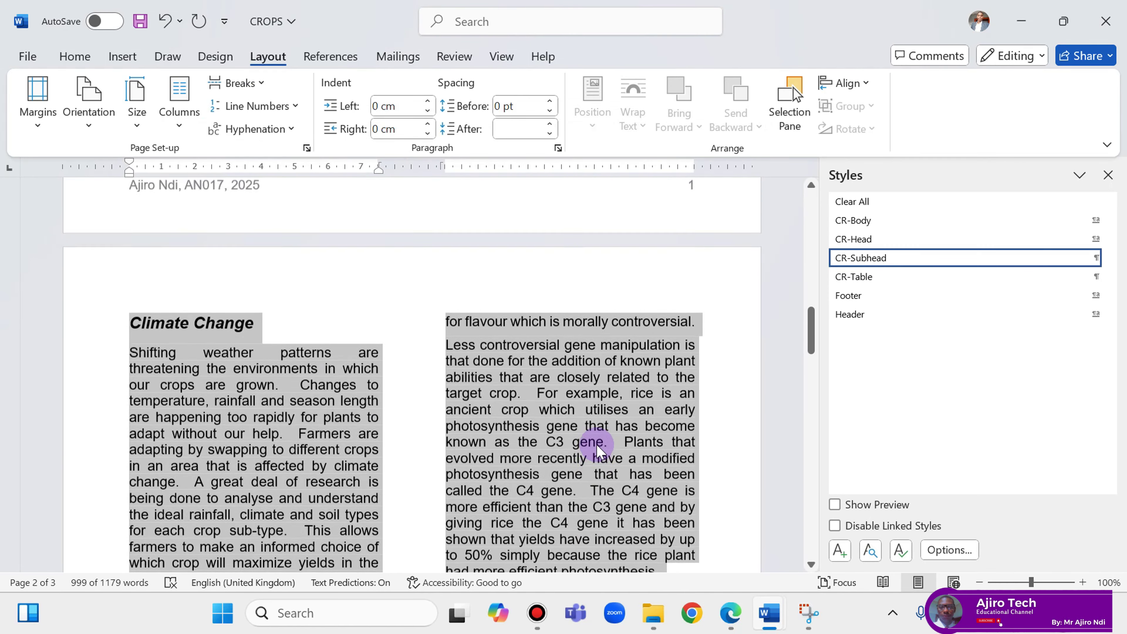
pyautogui.click(1108, 175)
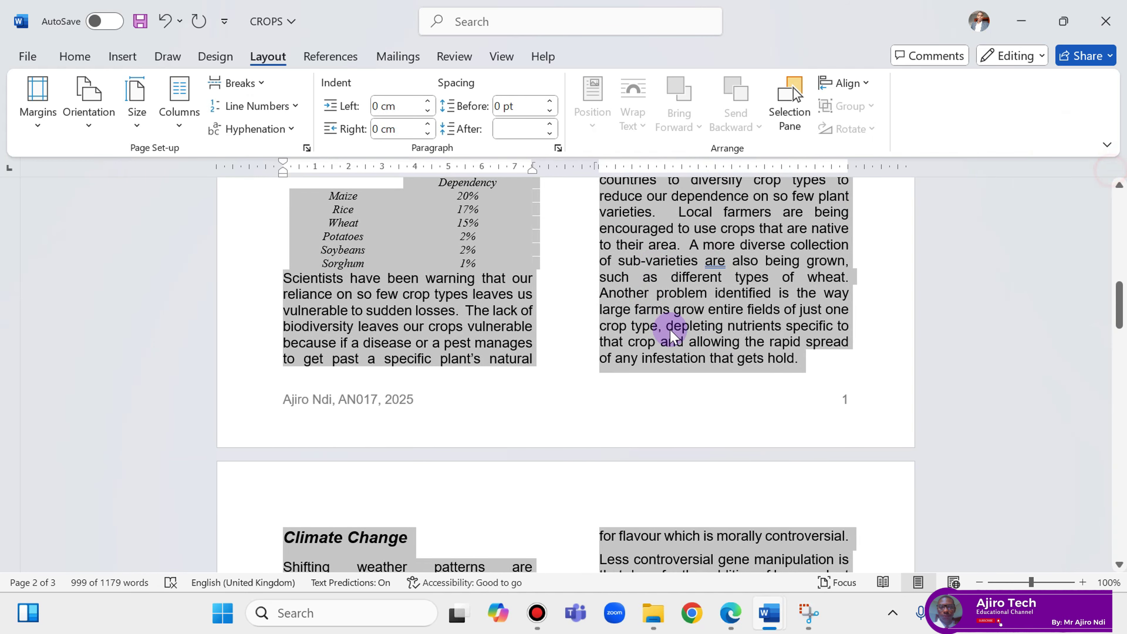
pyautogui.scroll(6, 754, 341)
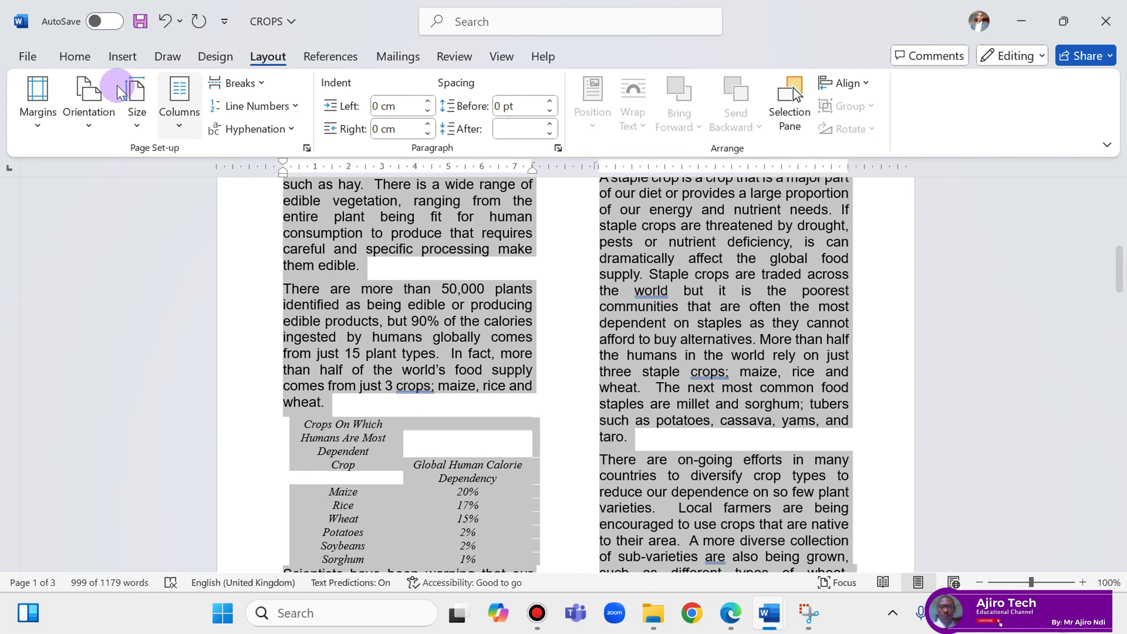
# Look through the Advanced settings in Word Options, then close the dialog.
pyautogui.click(19, 56)
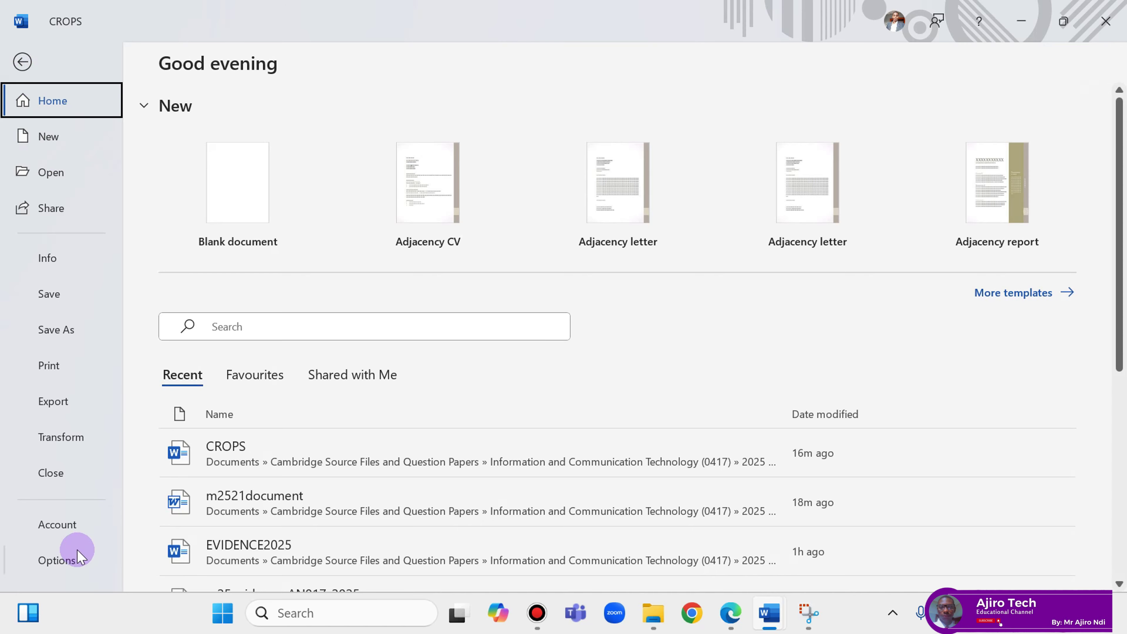
pyautogui.click(67, 561)
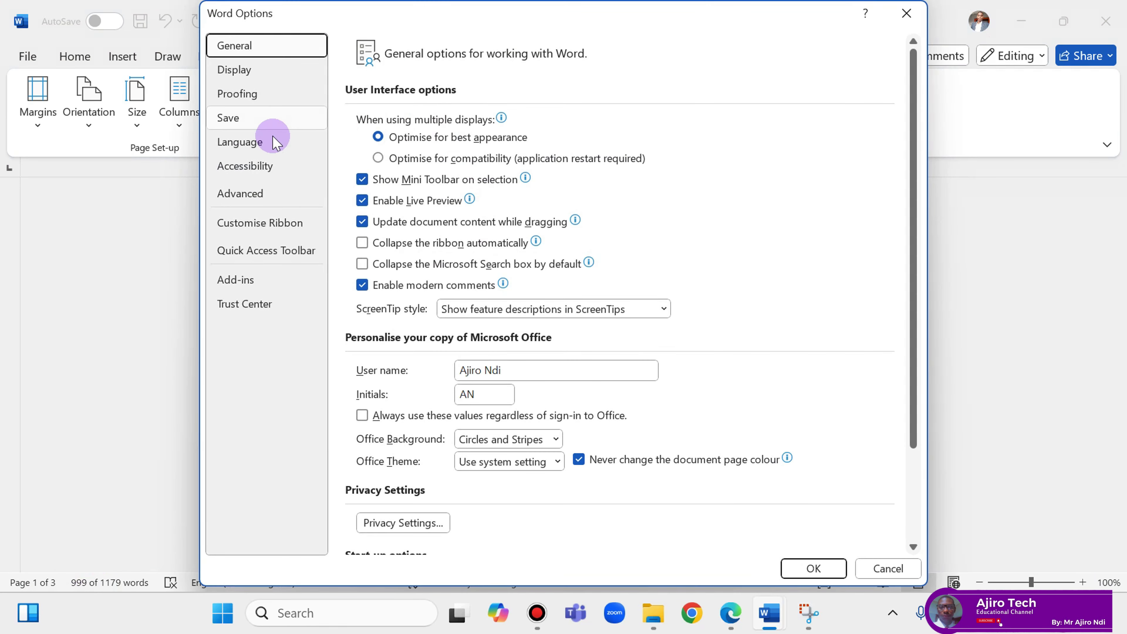
pyautogui.click(262, 191)
pyautogui.scroll(-1, 432, 255)
pyautogui.scroll(-7, 432, 255)
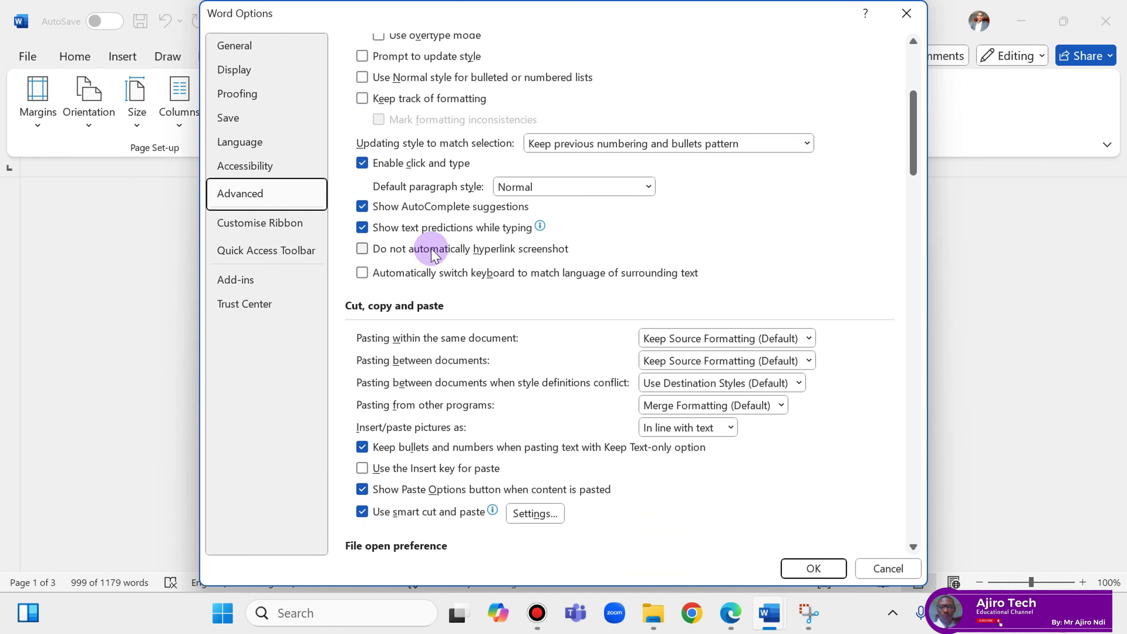
pyautogui.scroll(5, 432, 256)
pyautogui.scroll(-13, 433, 255)
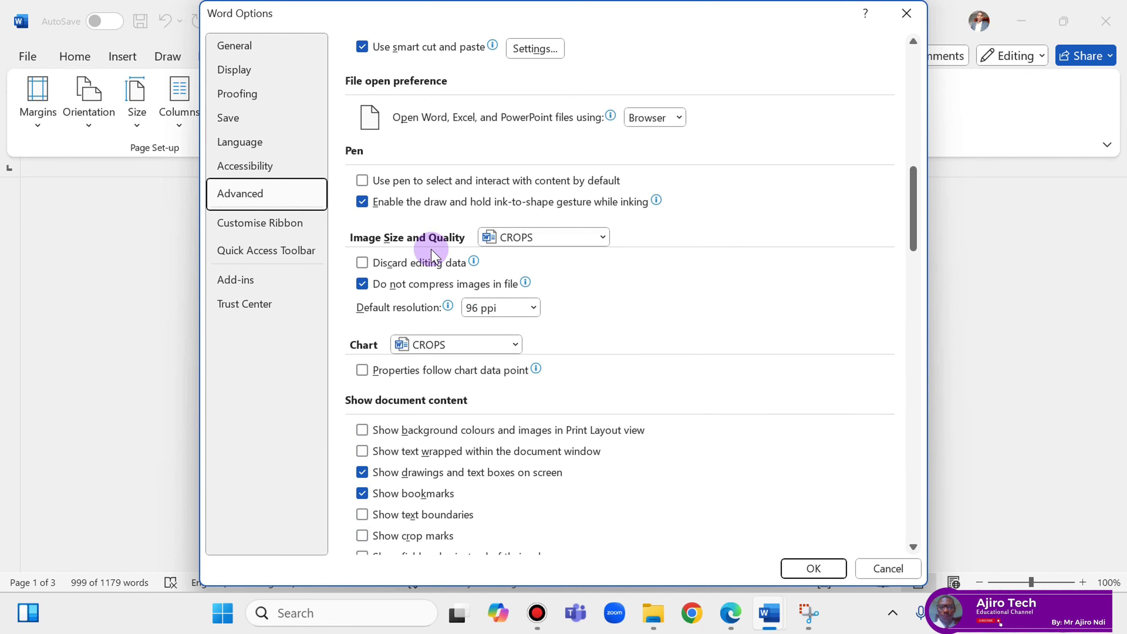
pyautogui.scroll(-6, 431, 249)
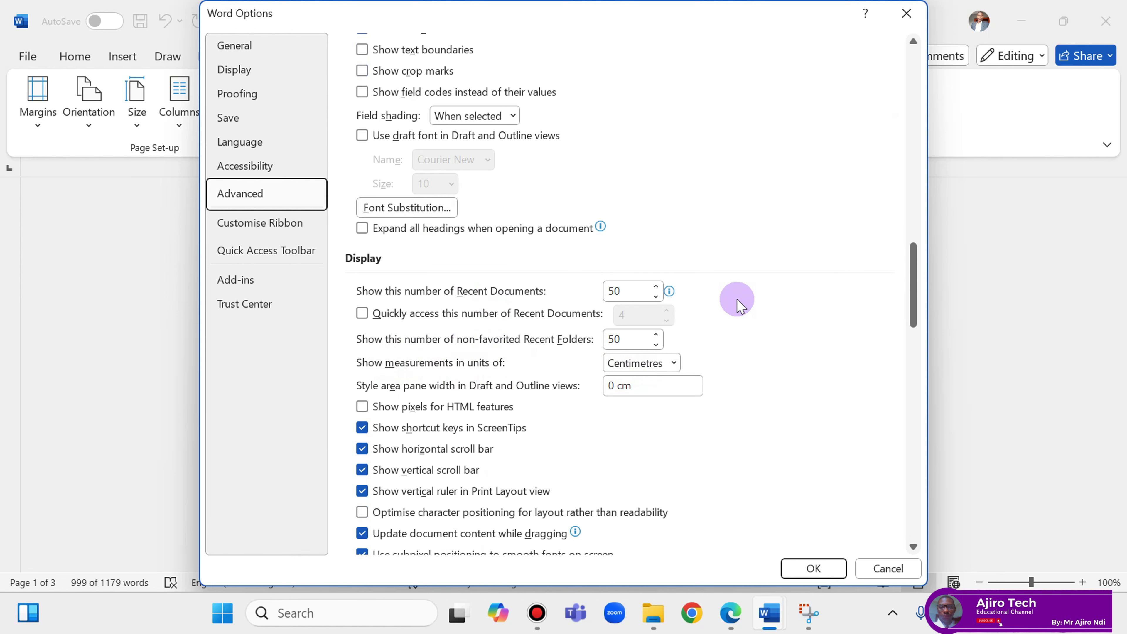
pyautogui.click(889, 569)
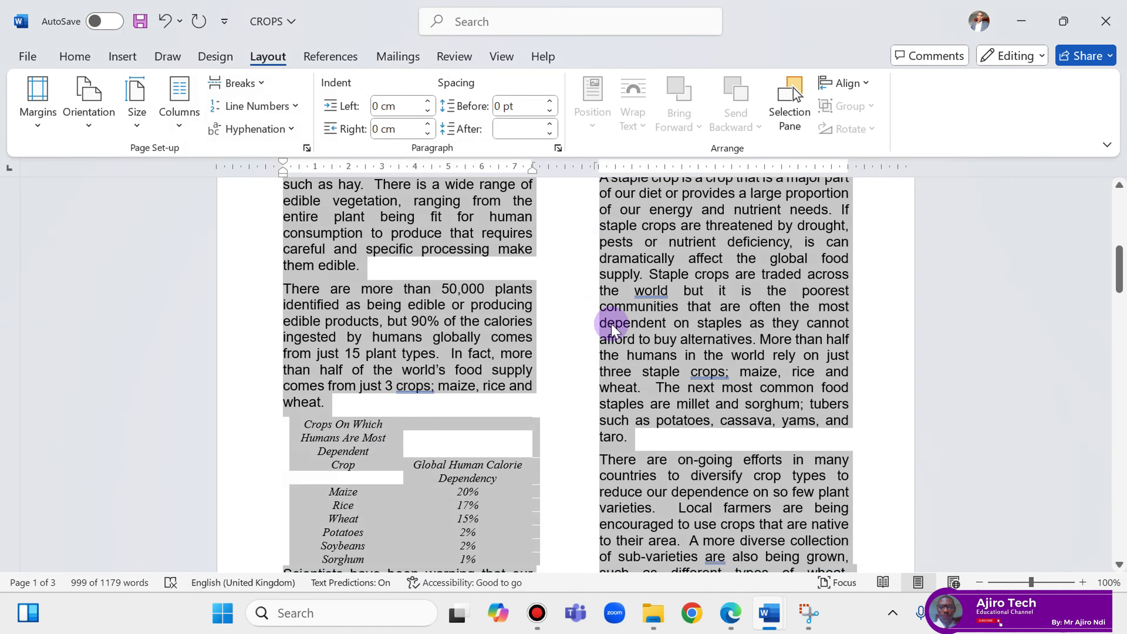
pyautogui.scroll(-1, 612, 320)
# Scroll the exam paper to question 10 about adding a Cassava 3% table row.
pyautogui.click(736, 610)
pyautogui.scroll(-2, 629, 473)
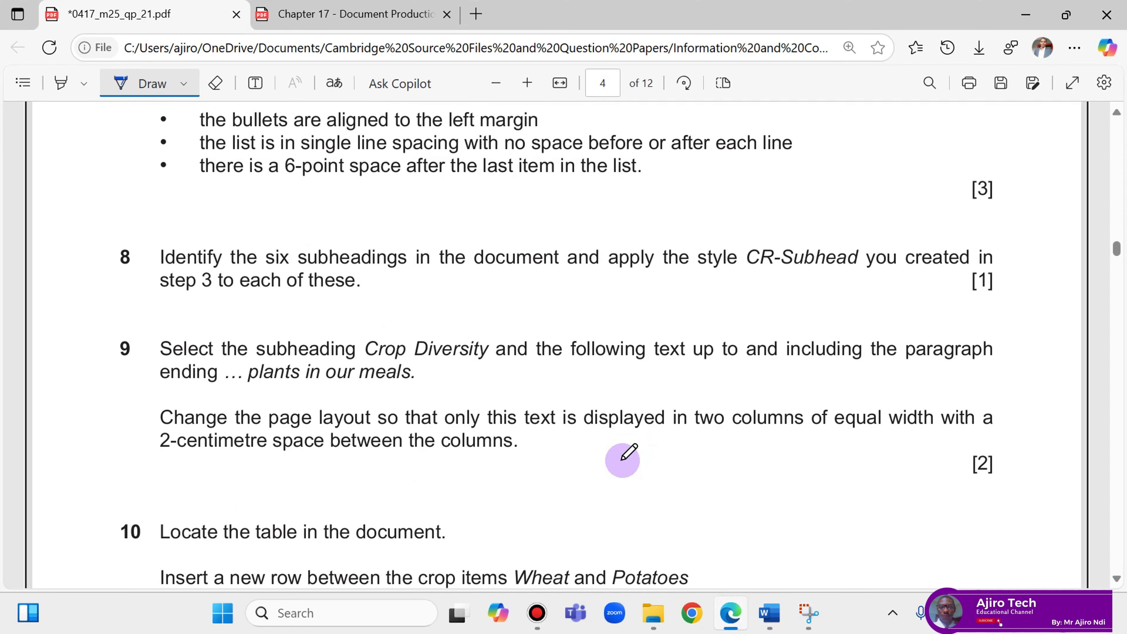
pyautogui.scroll(-4, 625, 458)
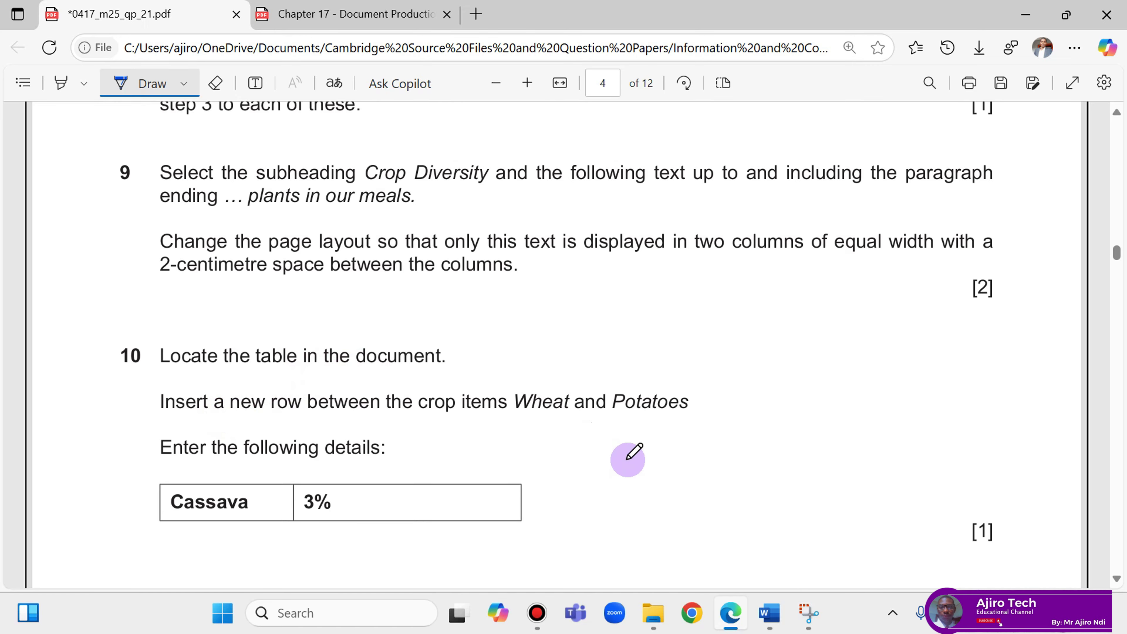
# Insert an empty row below Wheat in the crops table, above Potatoes.
pyautogui.moveTo(770, 612)
pyautogui.click(827, 494)
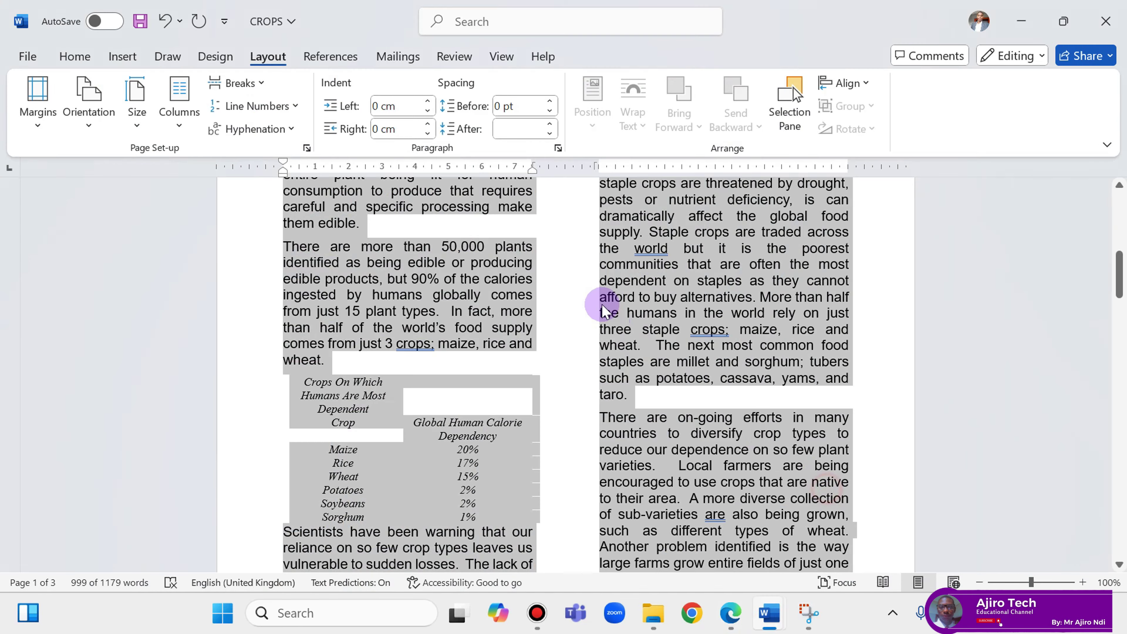
pyautogui.scroll(2, 596, 299)
pyautogui.scroll(-2, 596, 299)
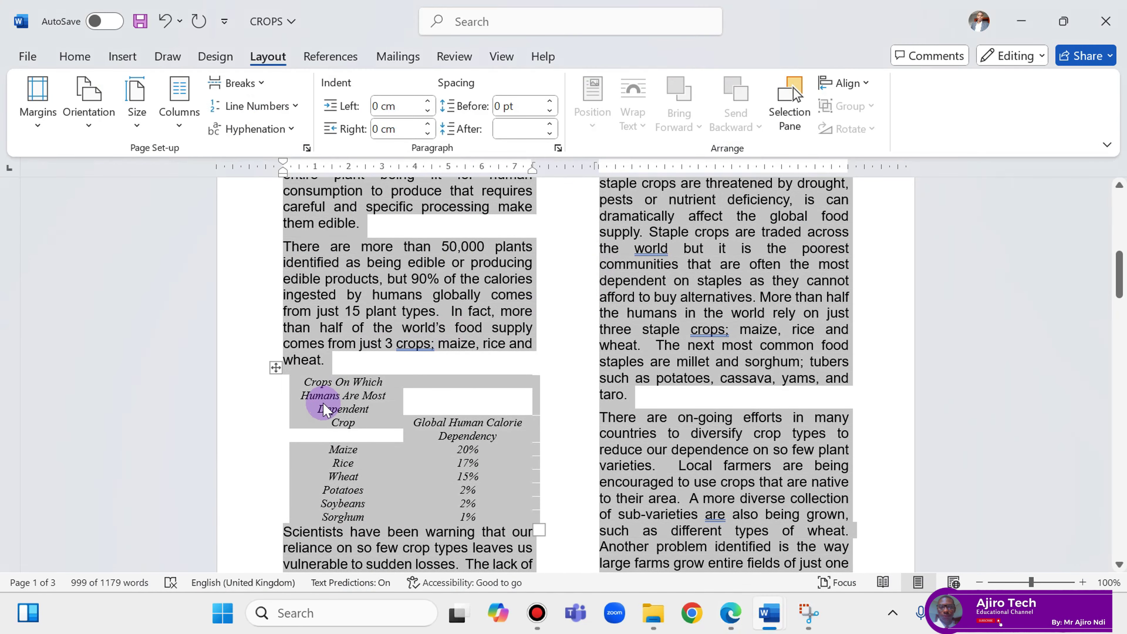
pyautogui.click(274, 368)
pyautogui.click(274, 368)
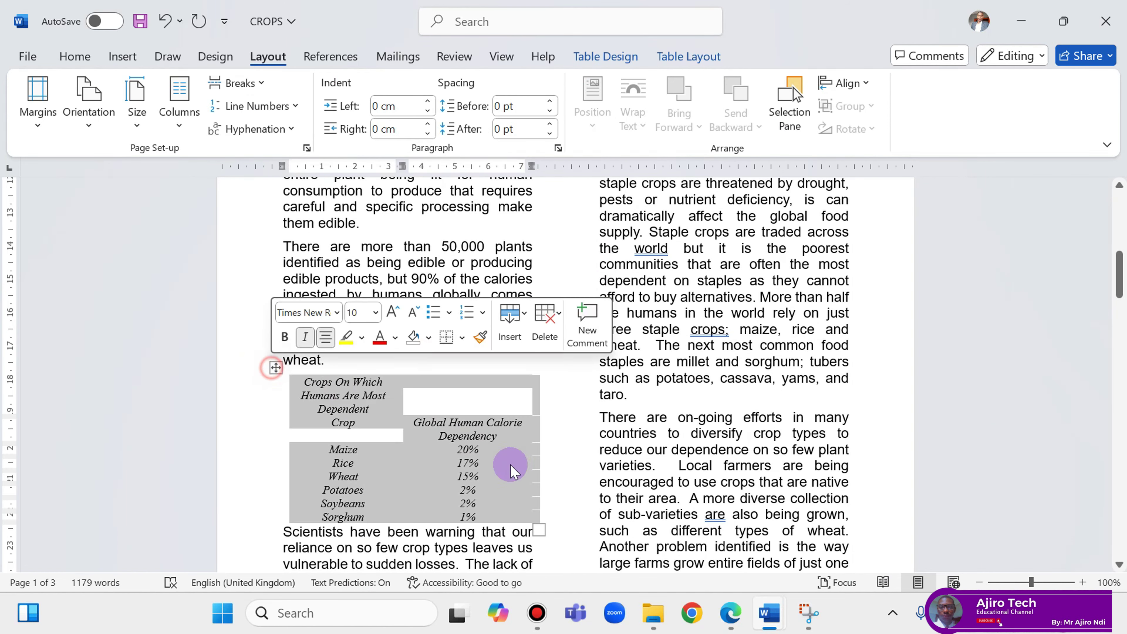
pyautogui.click(729, 612)
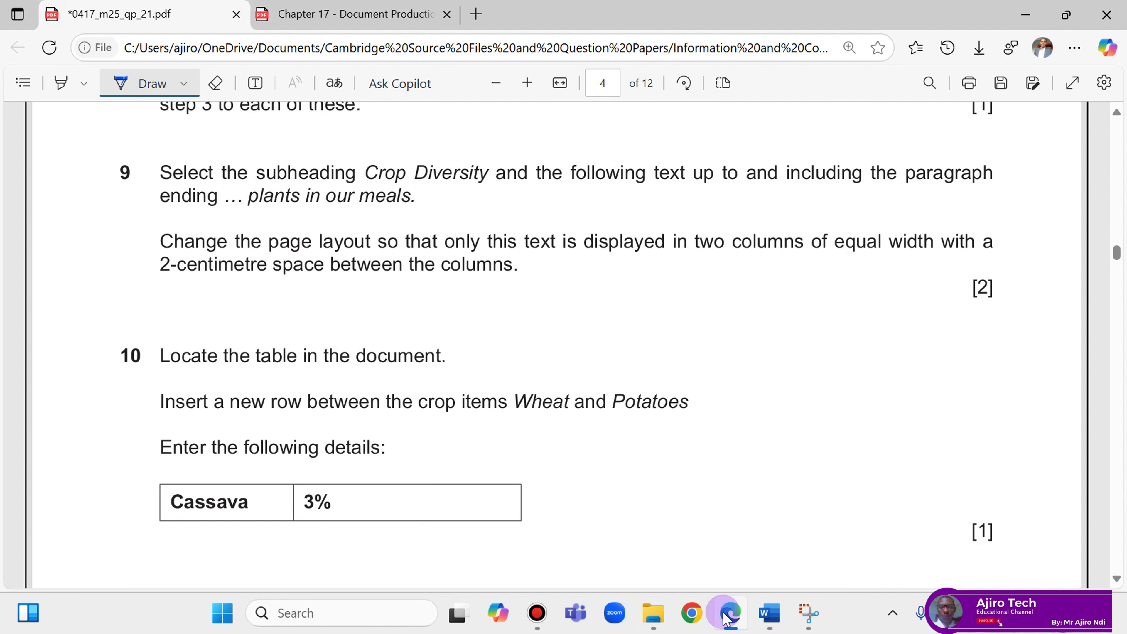
pyautogui.click(727, 617)
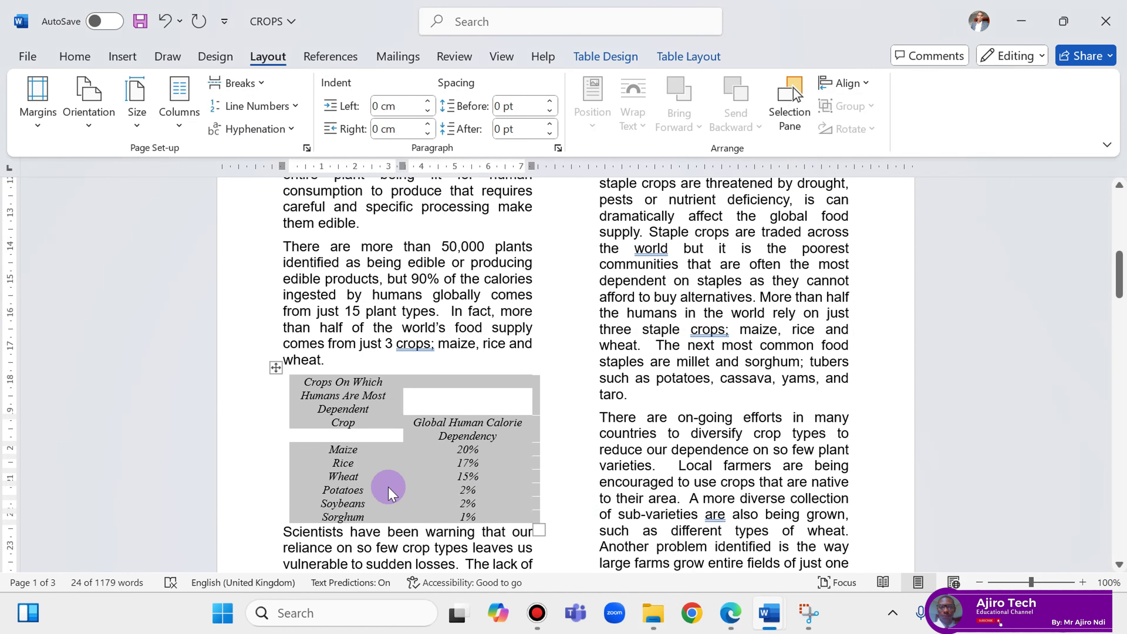
pyautogui.click(358, 478)
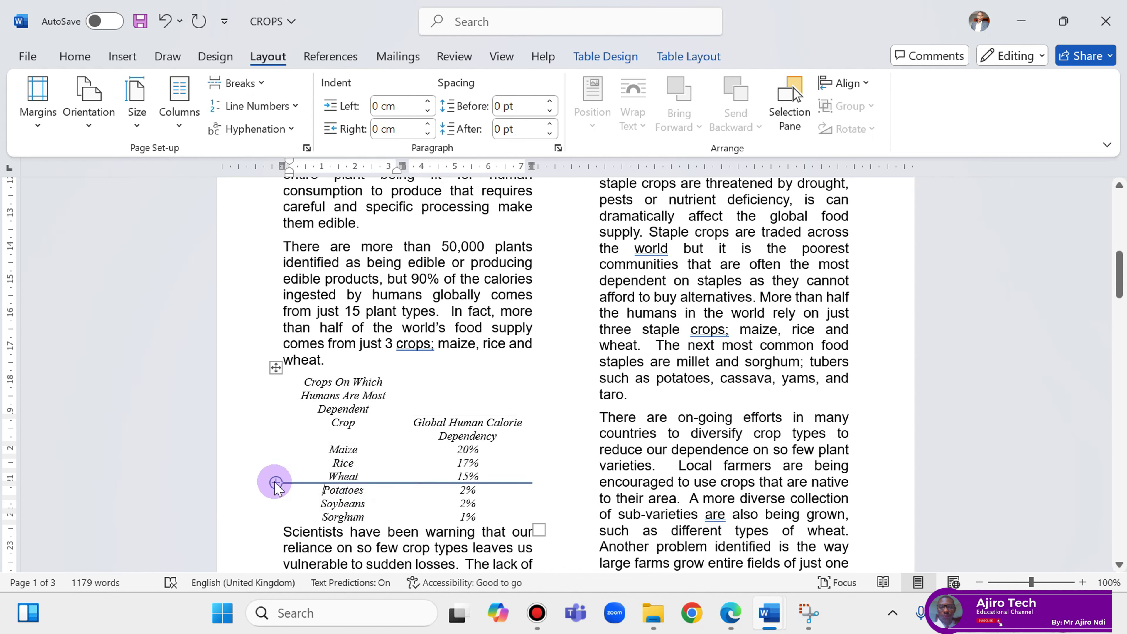
pyautogui.click(275, 482)
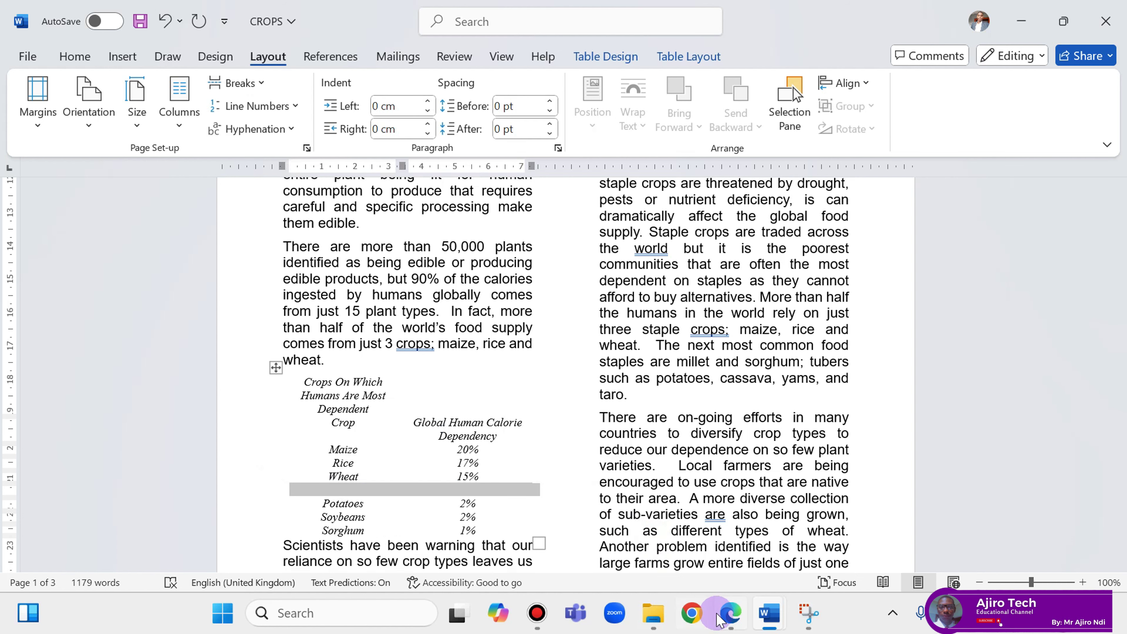
# Copy 'Cassava' from the question paper and paste it as plain text into the new row.
pyautogui.click(727, 617)
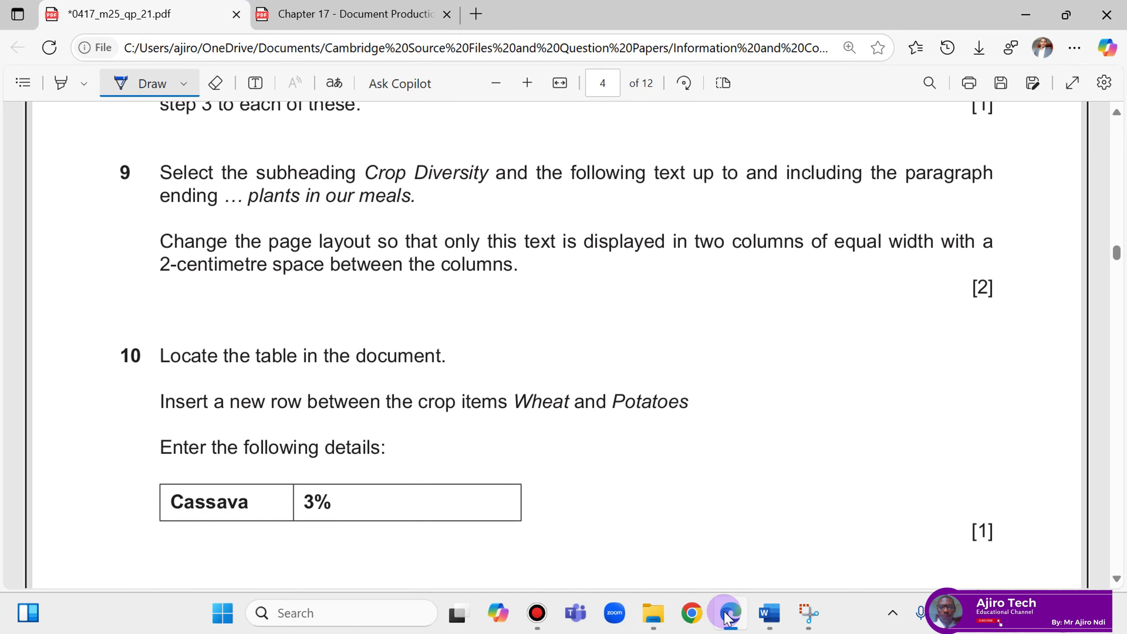
pyautogui.click(728, 617)
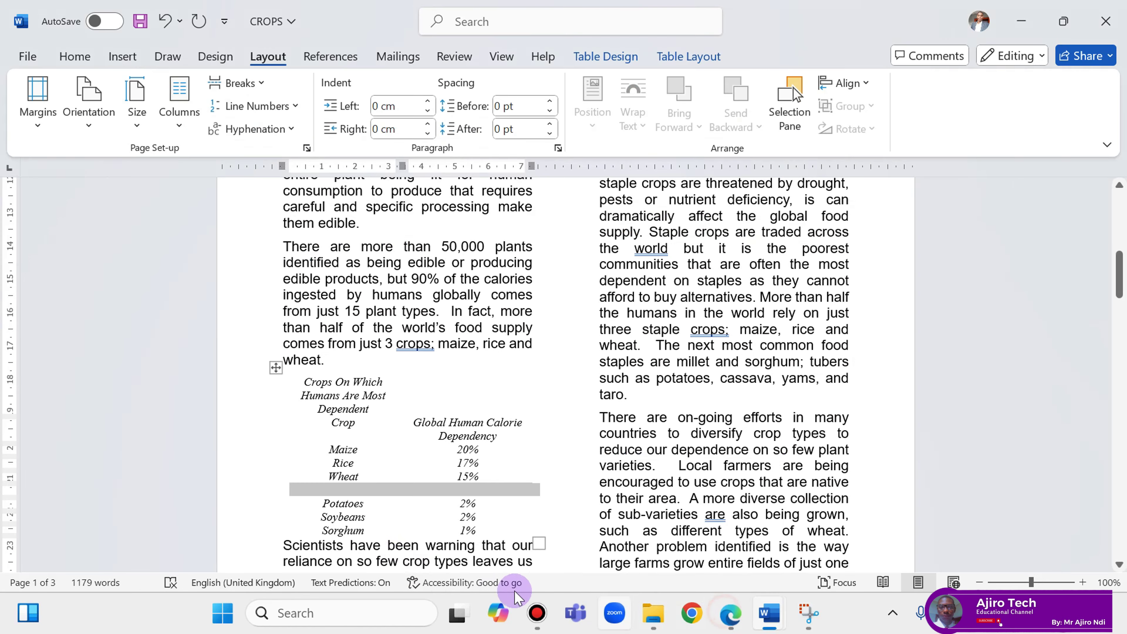
pyautogui.click(733, 615)
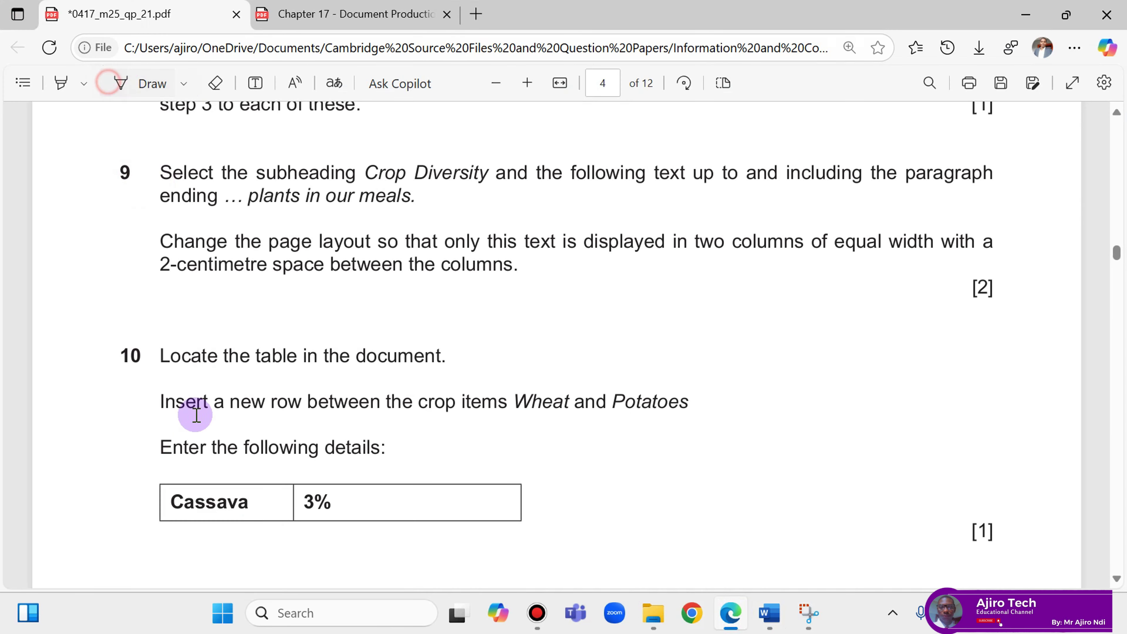
pyautogui.moveTo(174, 500); pyautogui.dragTo(247, 502)
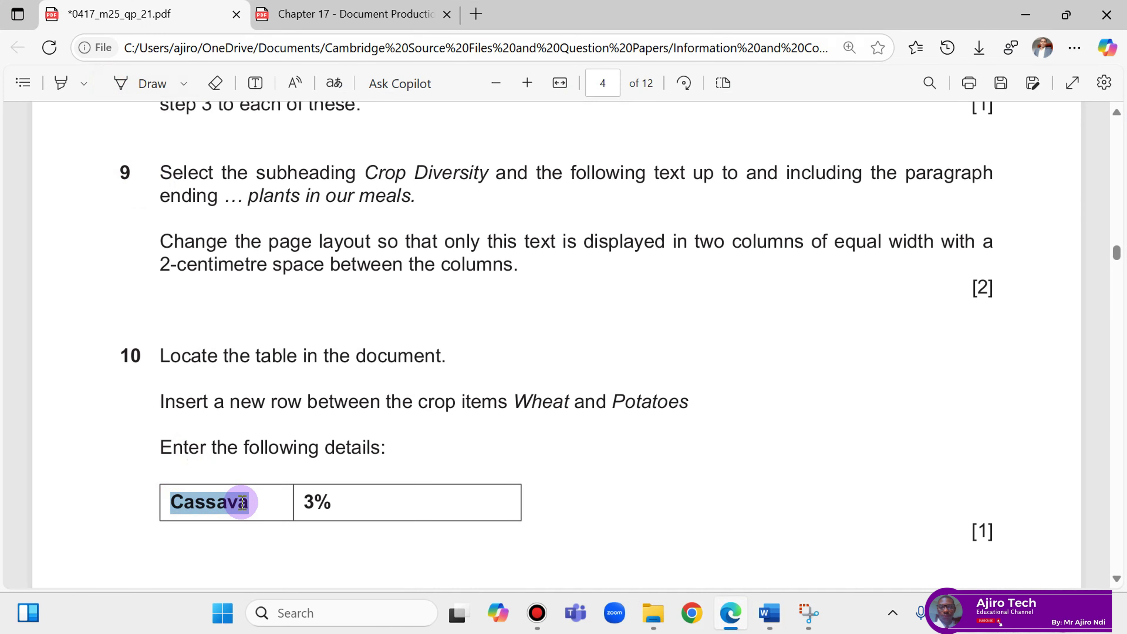
pyautogui.click(276, 358)
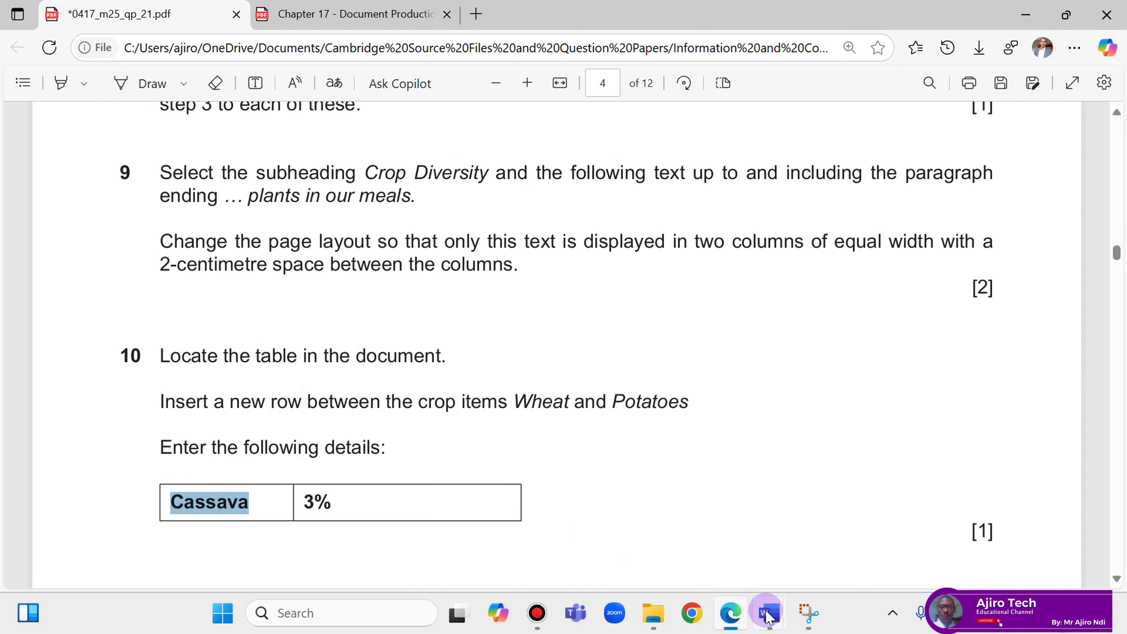
pyautogui.moveTo(770, 612)
pyautogui.click(643, 525)
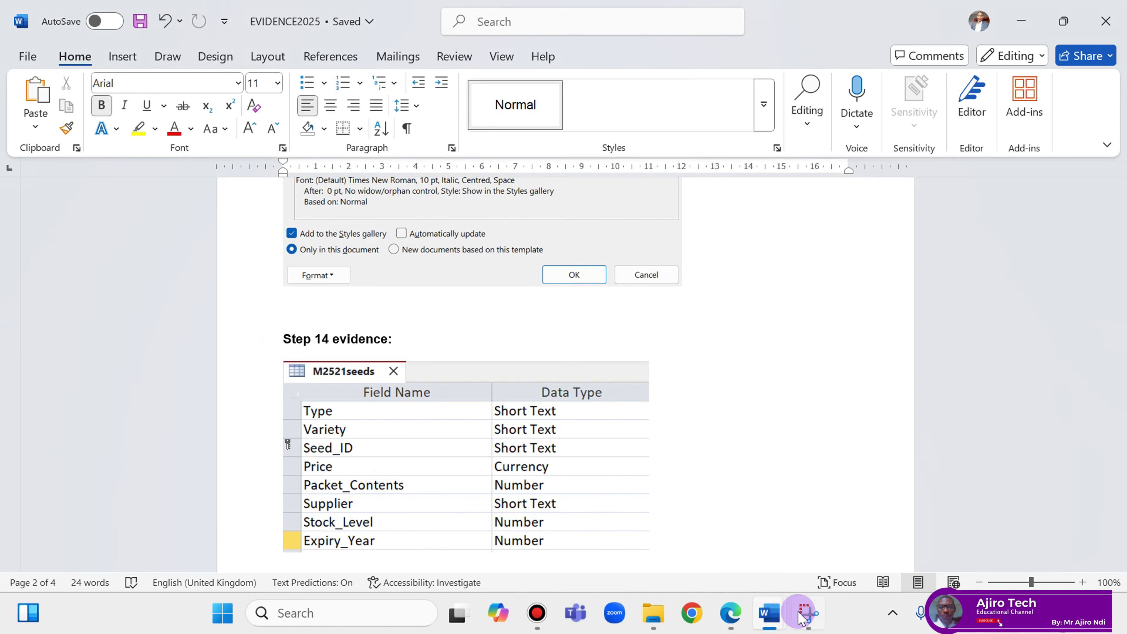
pyautogui.click(860, 544)
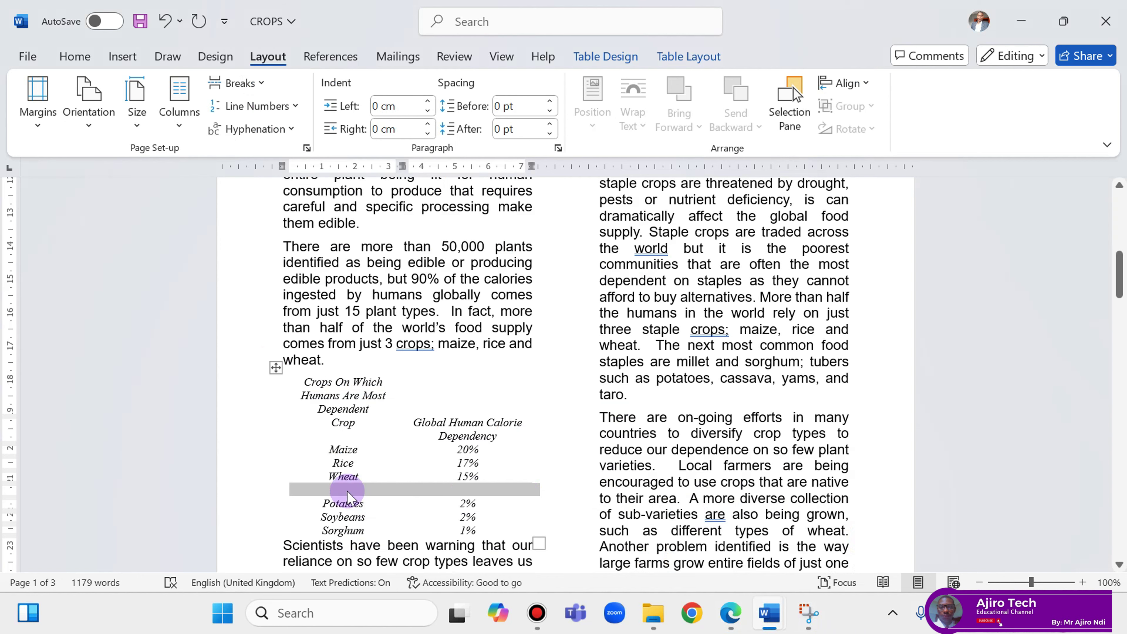
pyautogui.click(348, 486)
pyautogui.rightClick(351, 483)
pyautogui.click(443, 184)
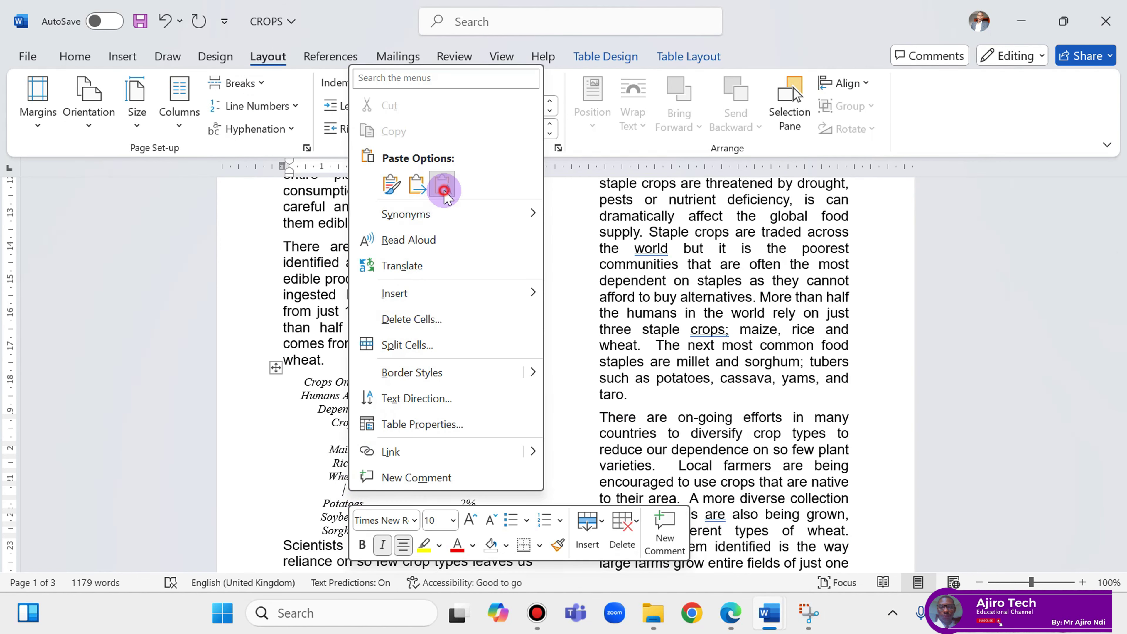
# Move to the Cassava row's percentage cell for 3%, then select the table's title and heading rows.
pyautogui.click(732, 615)
pyautogui.click(731, 614)
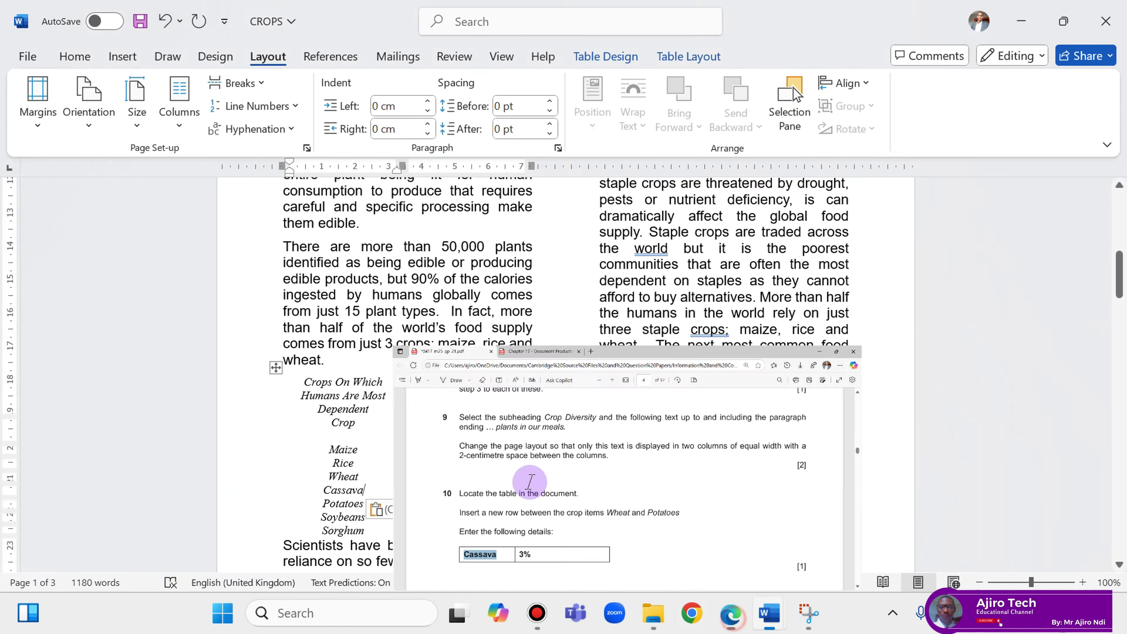
pyautogui.click(468, 490)
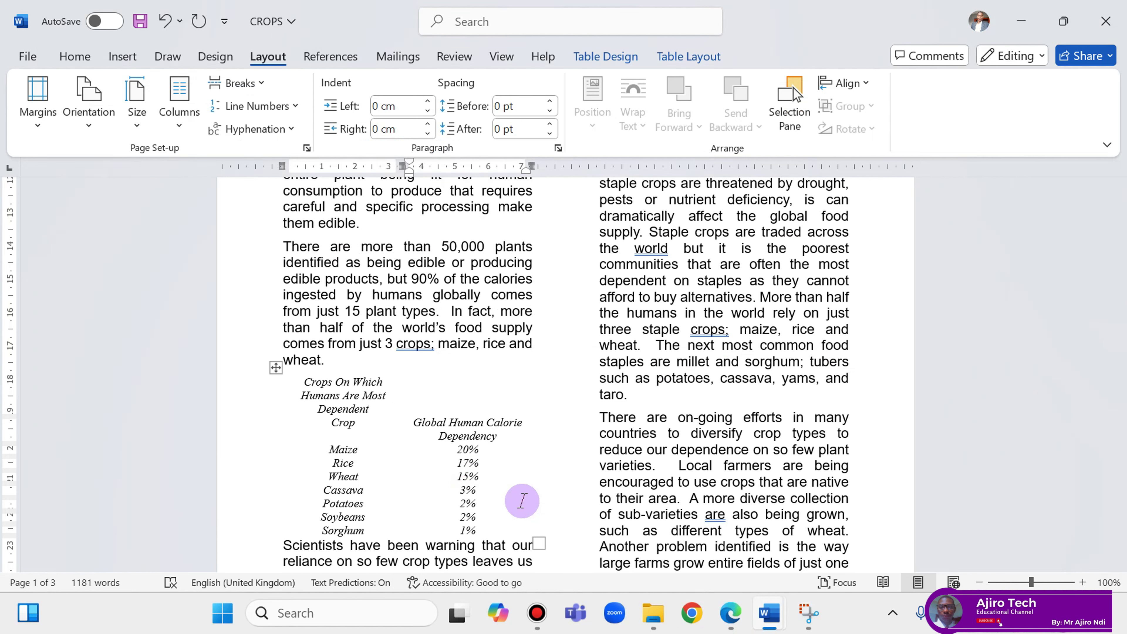
pyautogui.click(731, 614)
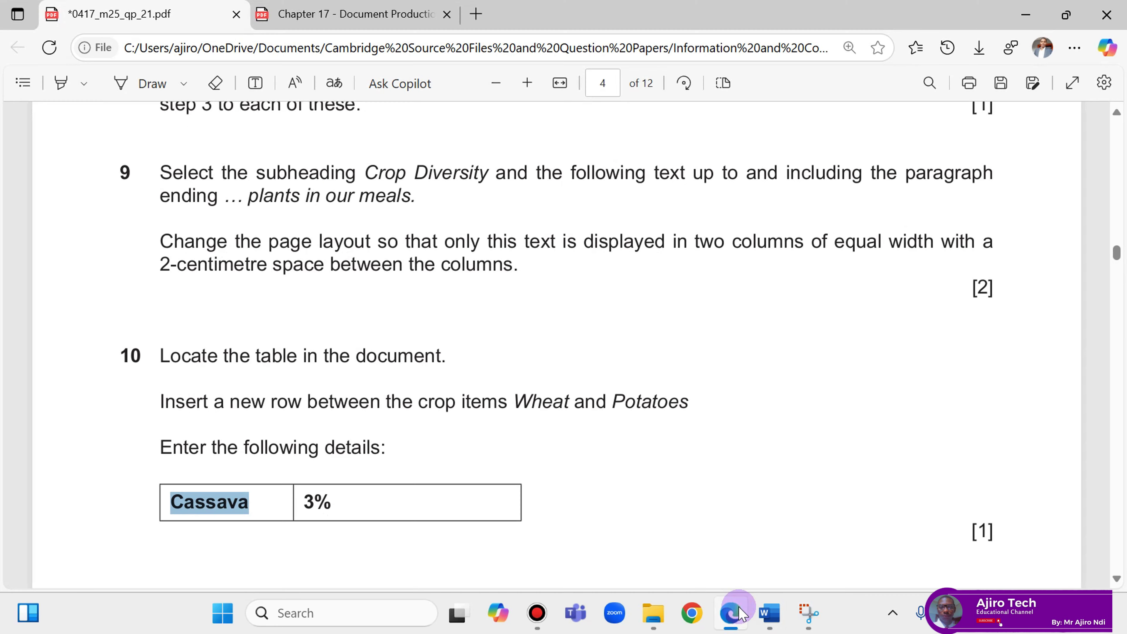
pyautogui.scroll(-4, 905, 458)
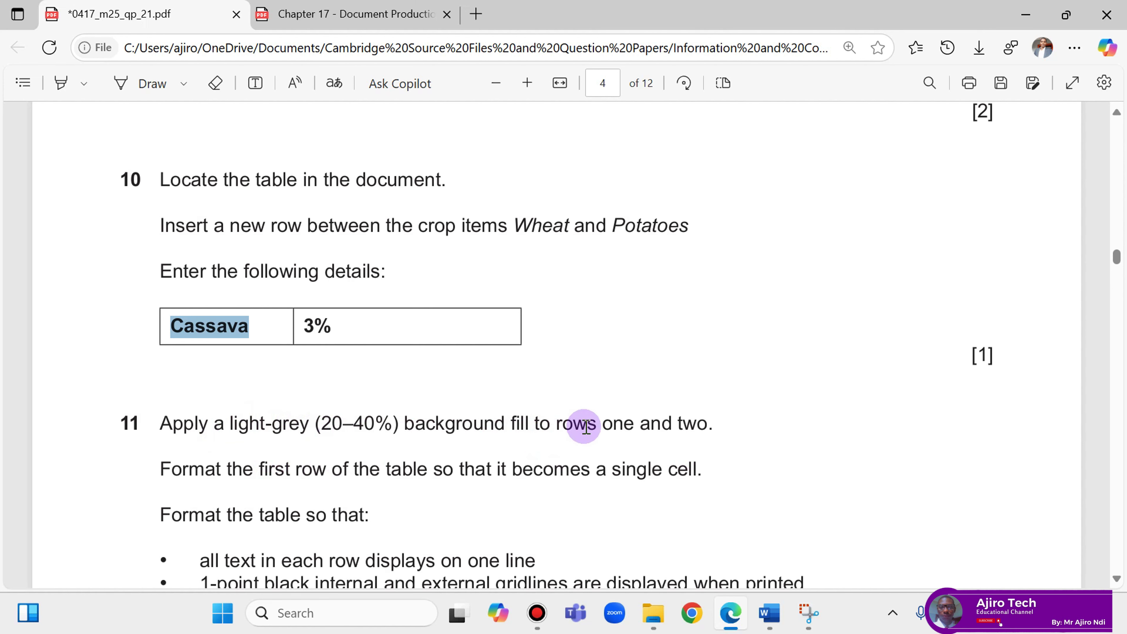
pyautogui.click(731, 614)
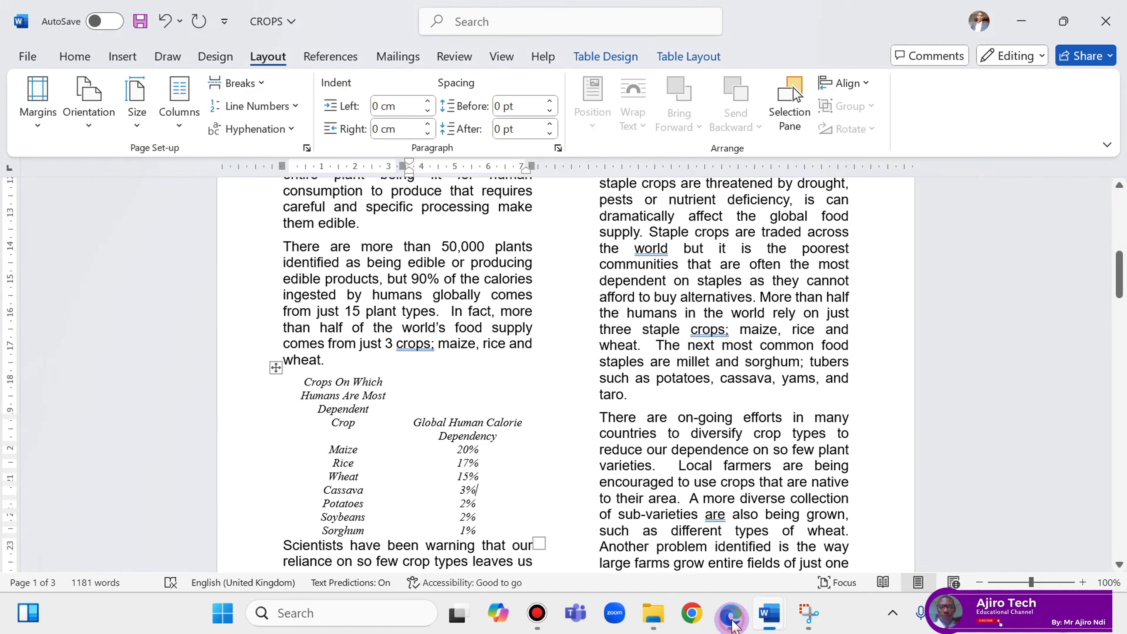
pyautogui.moveTo(312, 384); pyautogui.dragTo(458, 426)
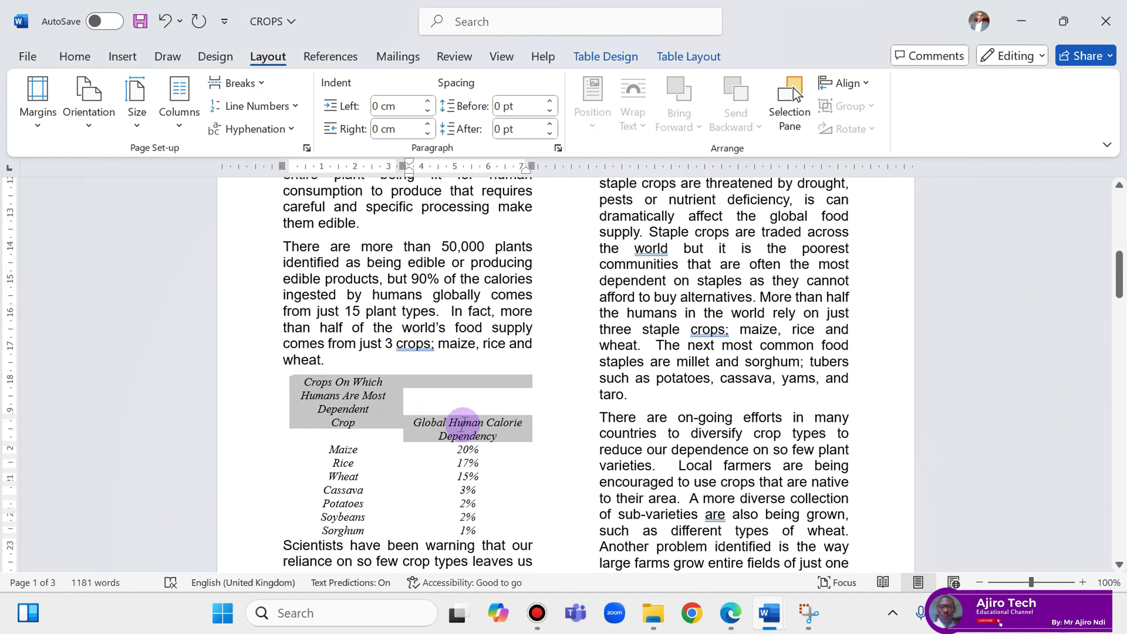
# Shade the table's title and heading rows Light Grey, Background 2, Darker 25%, checking the question paper.
pyautogui.click(618, 58)
pyautogui.click(714, 120)
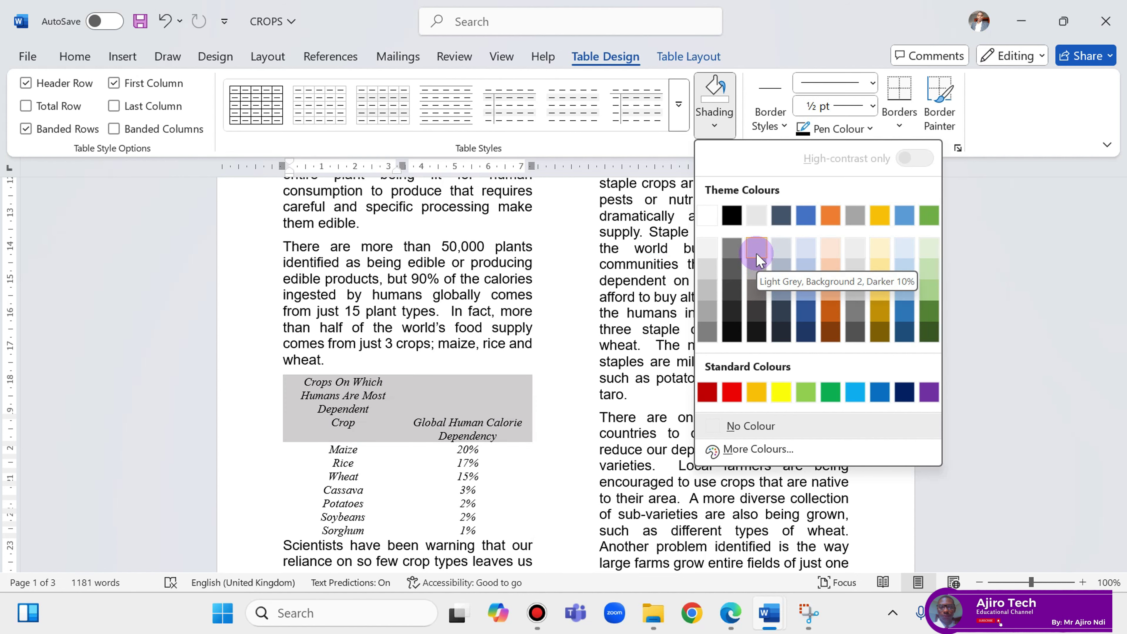
pyautogui.click(760, 260)
pyautogui.click(730, 611)
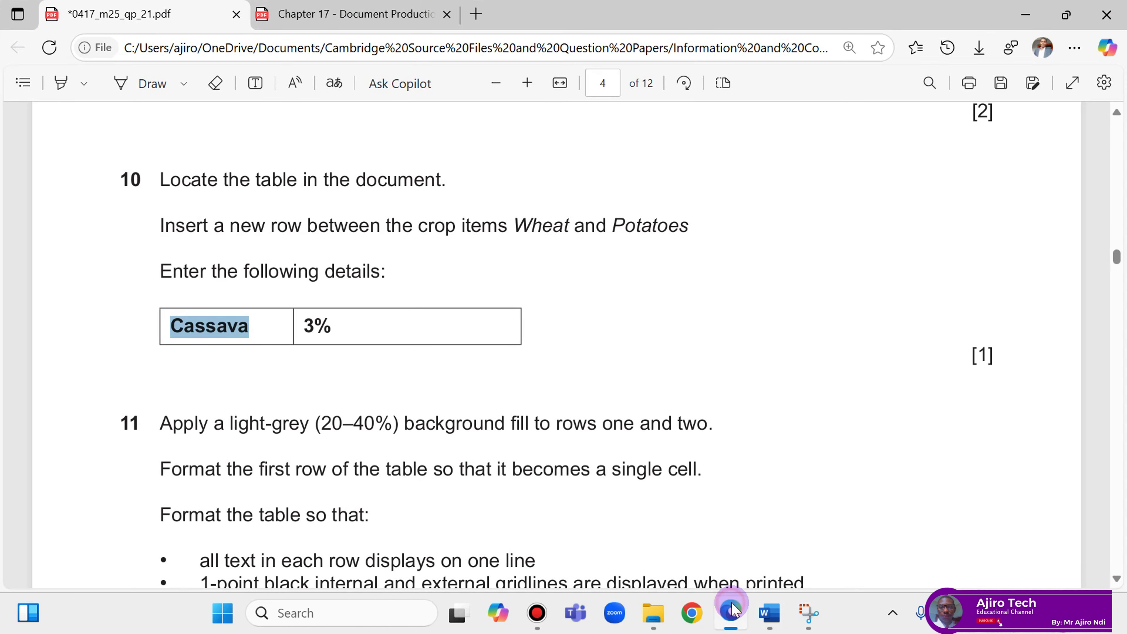
pyautogui.click(731, 612)
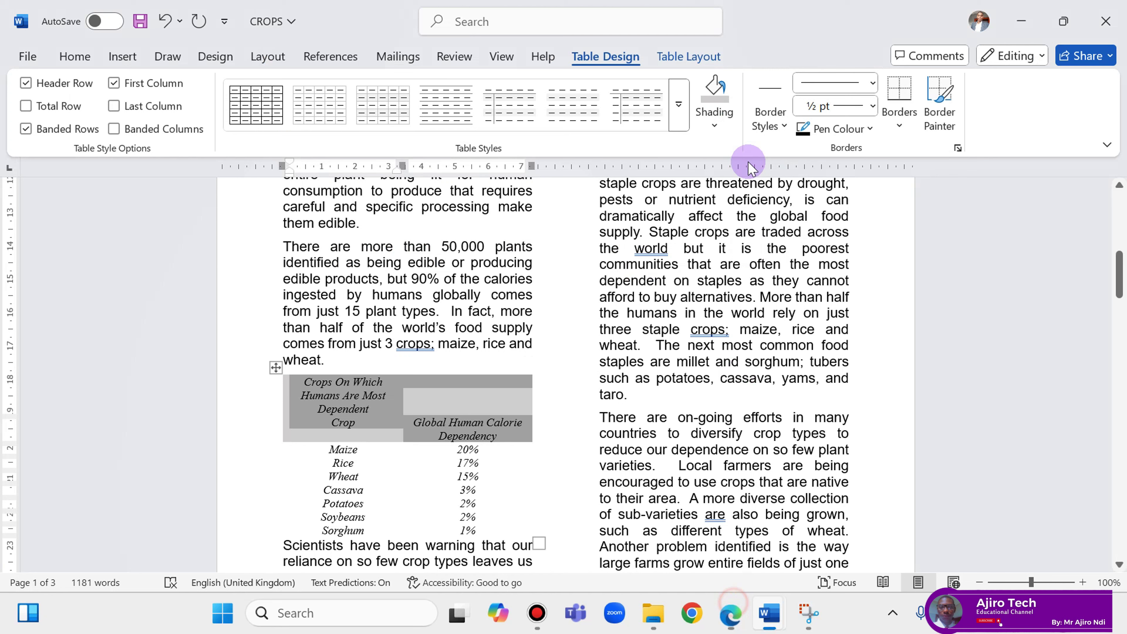
pyautogui.click(715, 116)
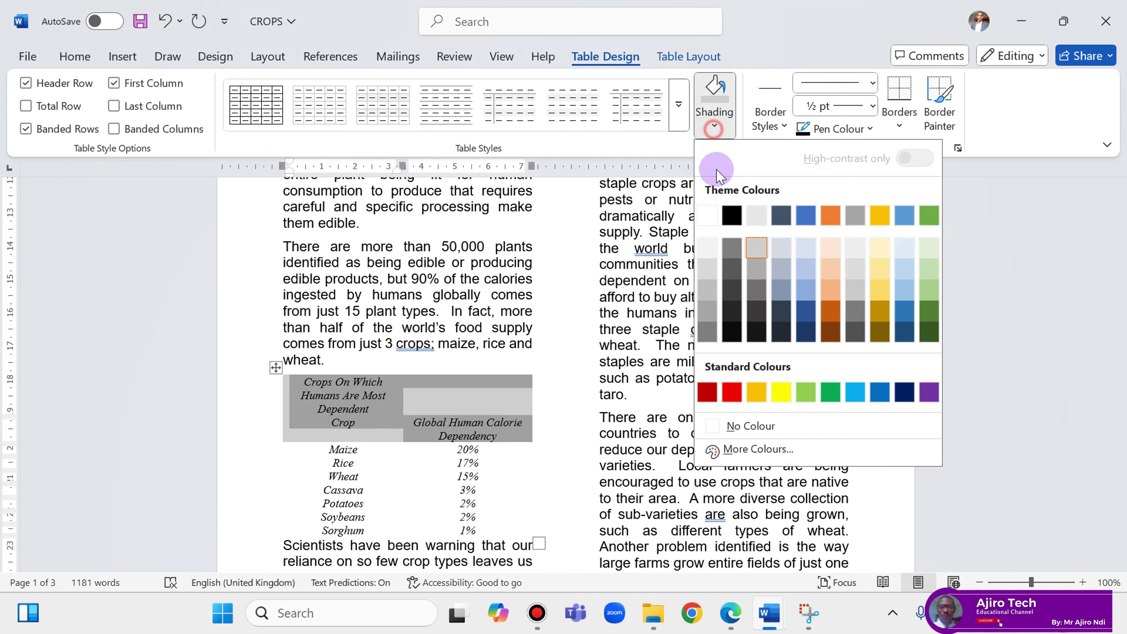
pyautogui.click(758, 268)
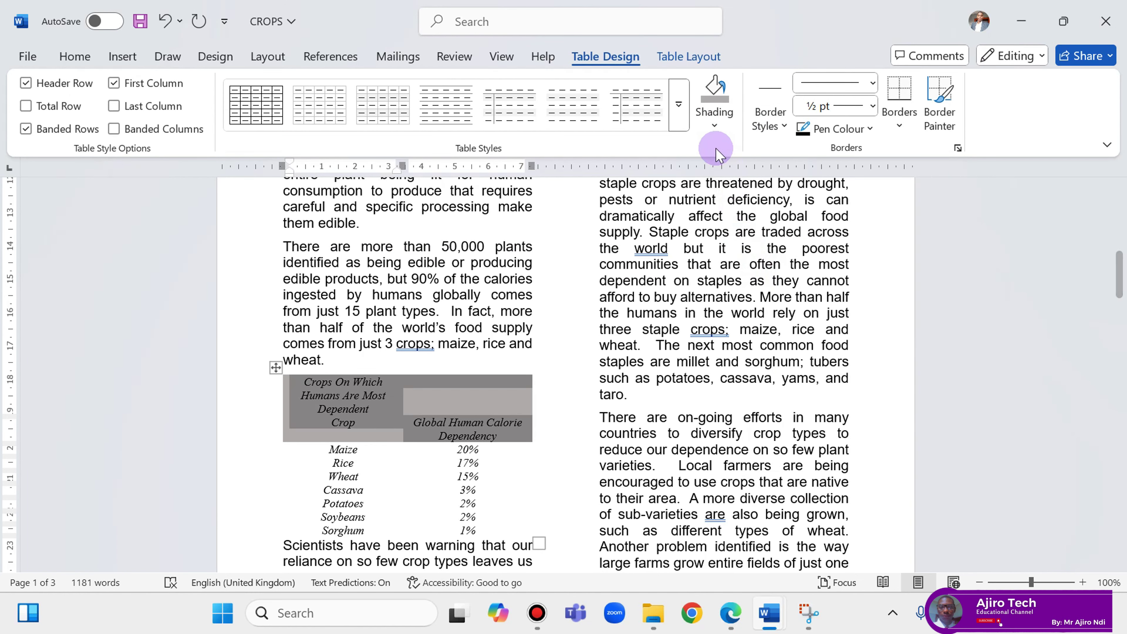
pyautogui.click(714, 129)
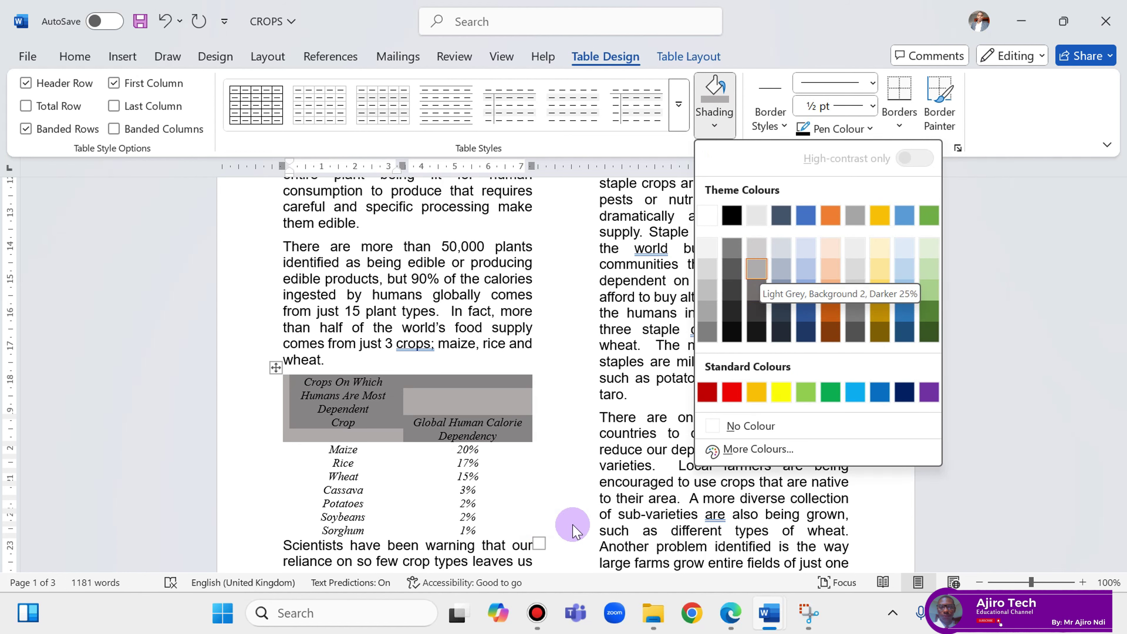
pyautogui.click(729, 613)
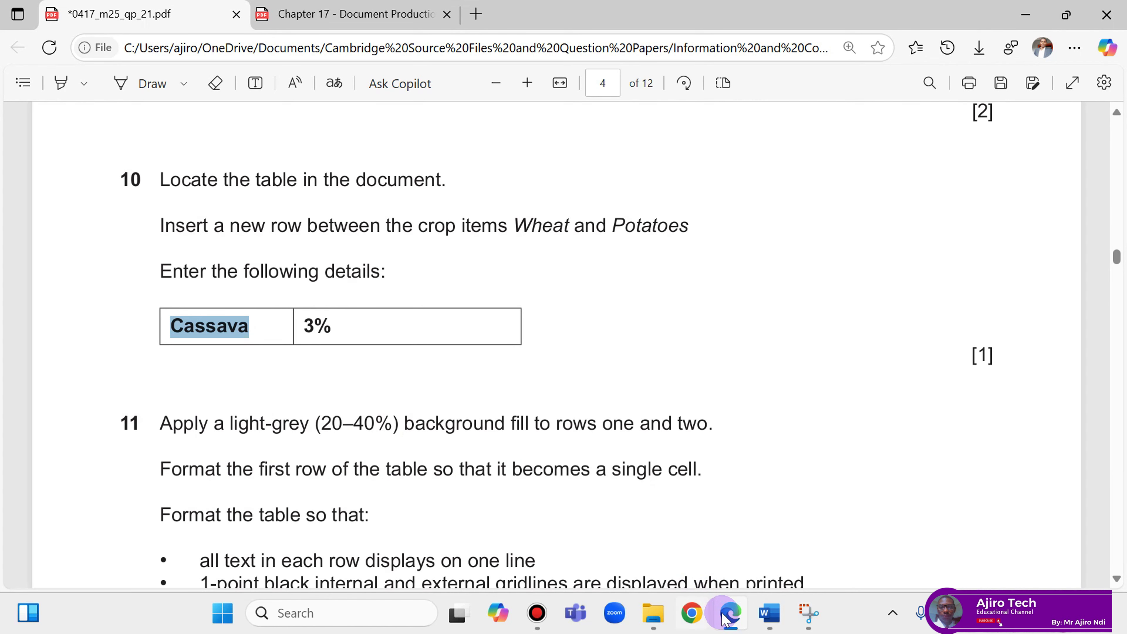
pyautogui.click(769, 612)
# Merge the table's first row into a single cell, then recheck the question paper.
pyautogui.click(387, 383)
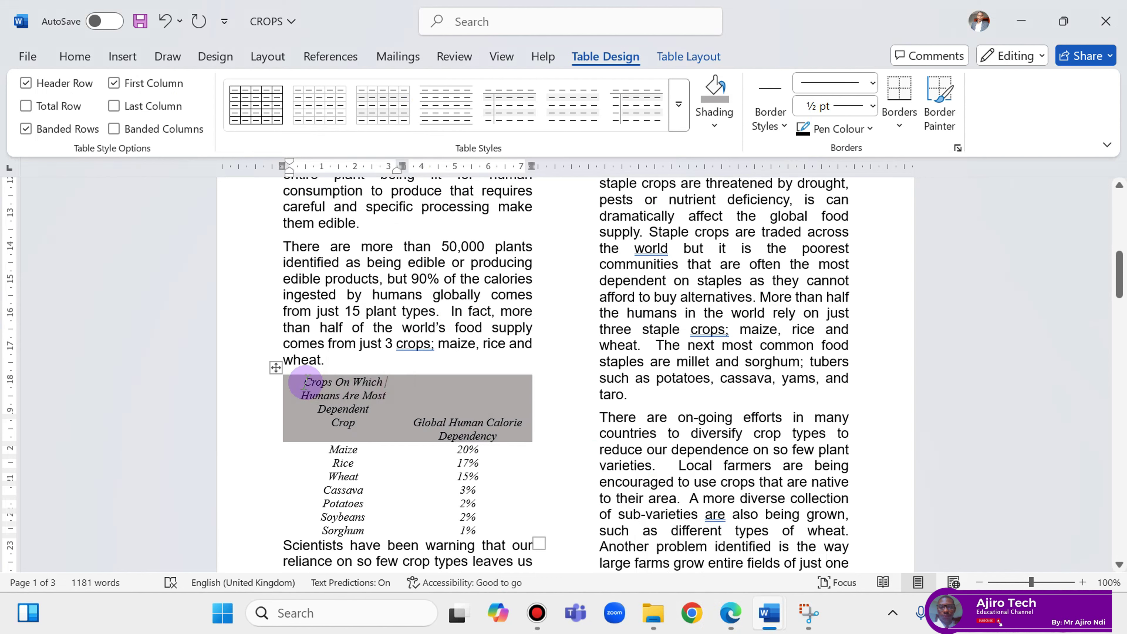
pyautogui.moveTo(301, 381); pyautogui.dragTo(506, 402)
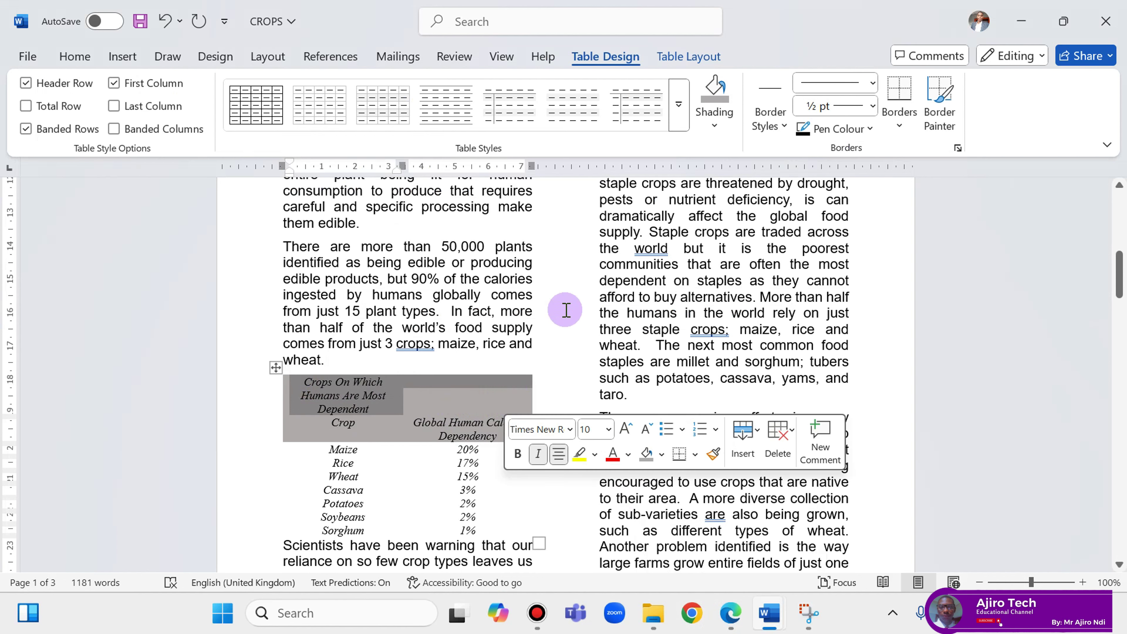
pyautogui.click(695, 58)
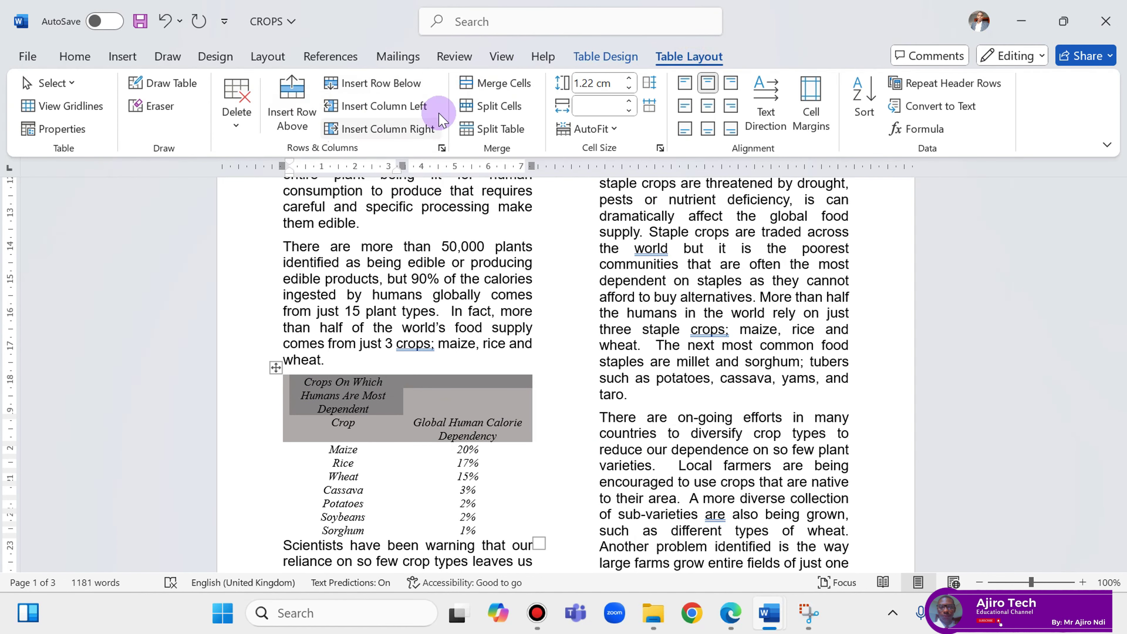
pyautogui.click(484, 84)
pyautogui.click(529, 407)
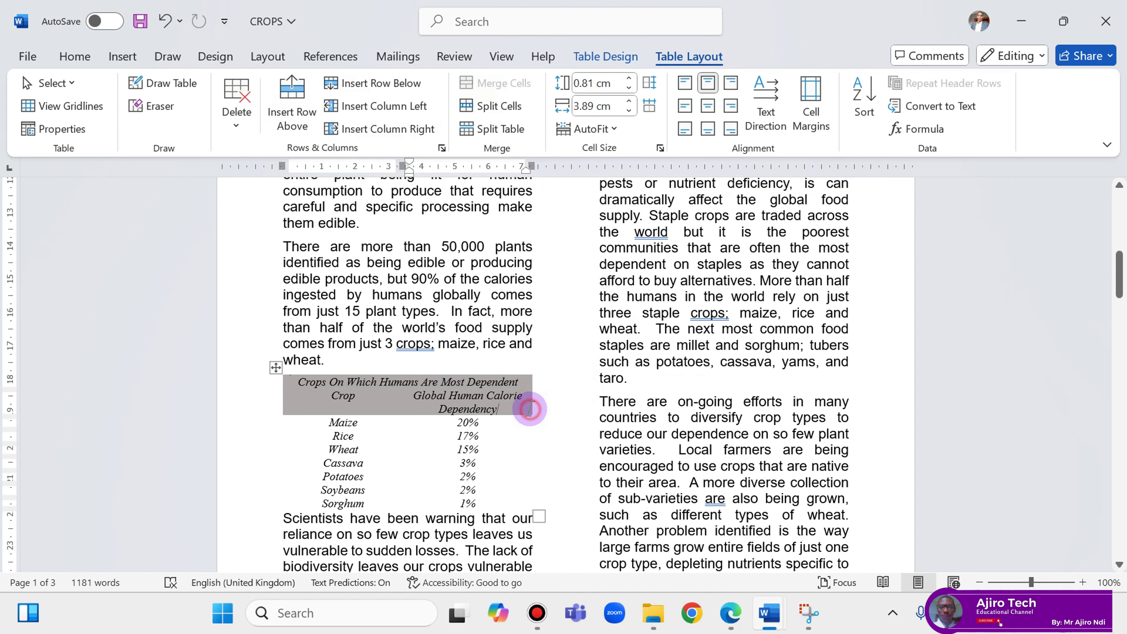
pyautogui.click(735, 621)
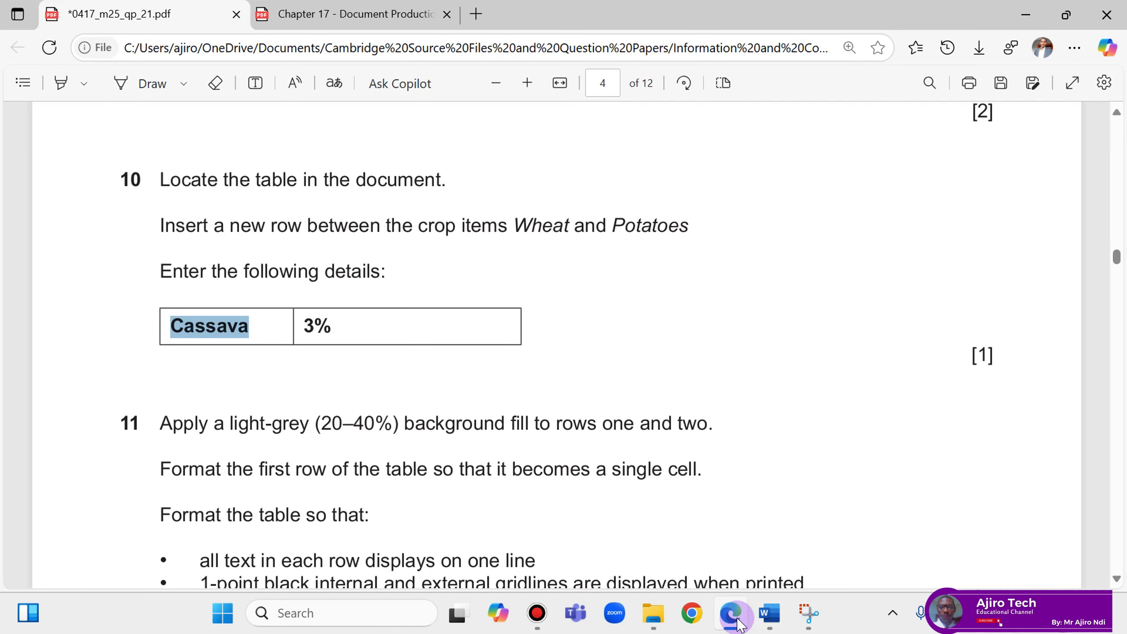
pyautogui.scroll(-2, 388, 446)
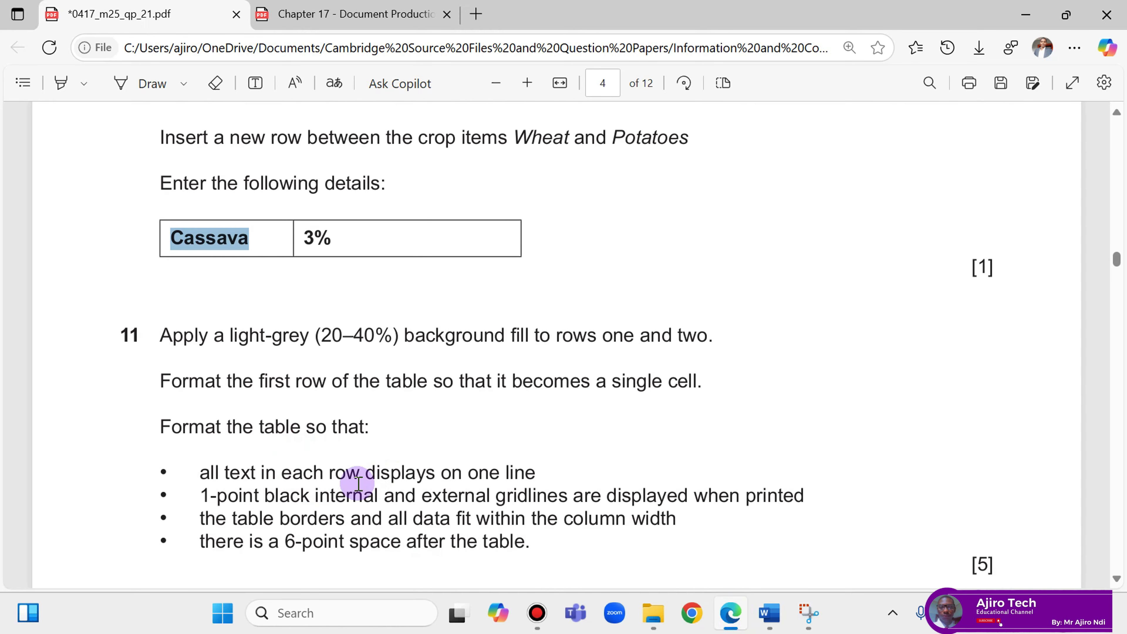
pyautogui.click(730, 613)
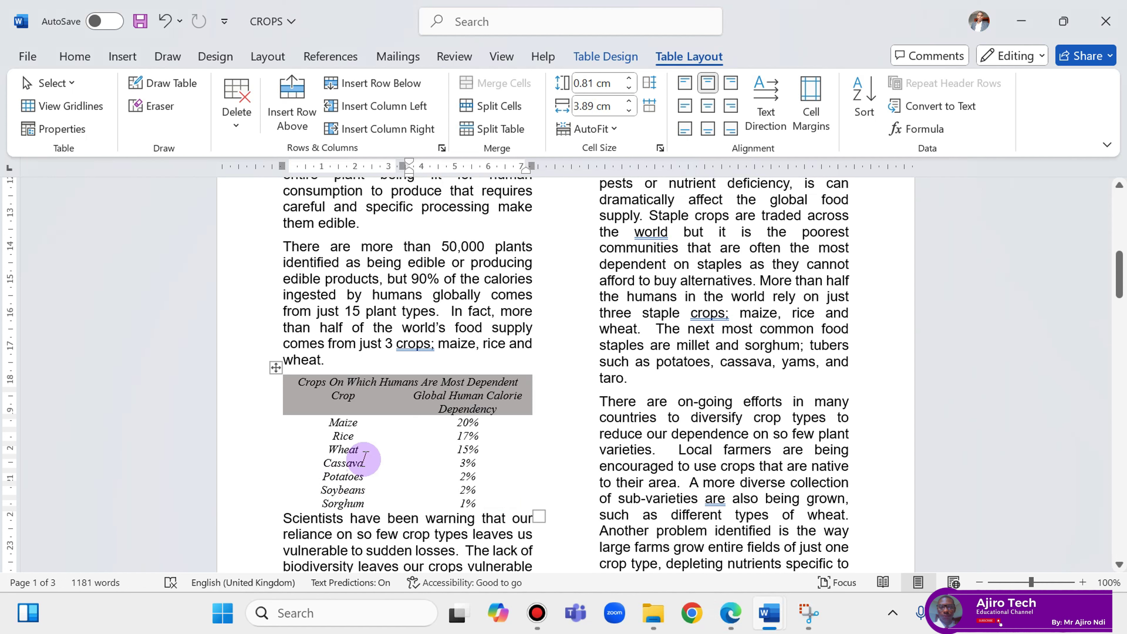
# Narrow the Crop column and widen the table so 'Global Human Calorie Dependency' fits one line.
pyautogui.click(382, 412)
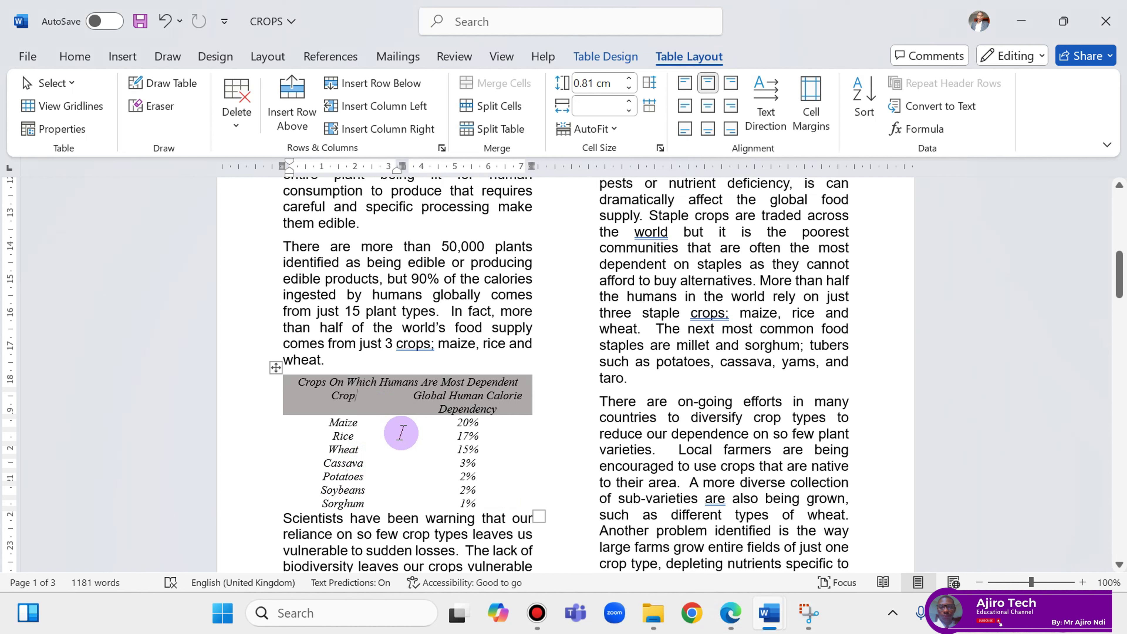
pyautogui.moveTo(402, 433); pyautogui.dragTo(360, 429)
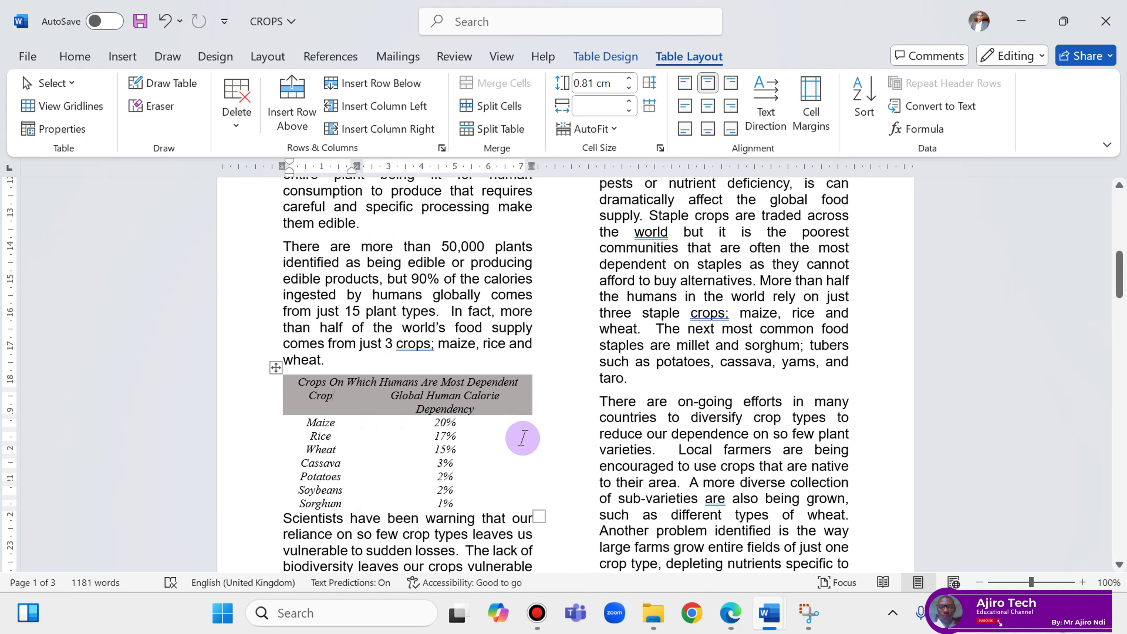
pyautogui.moveTo(530, 425); pyautogui.dragTo(536, 423)
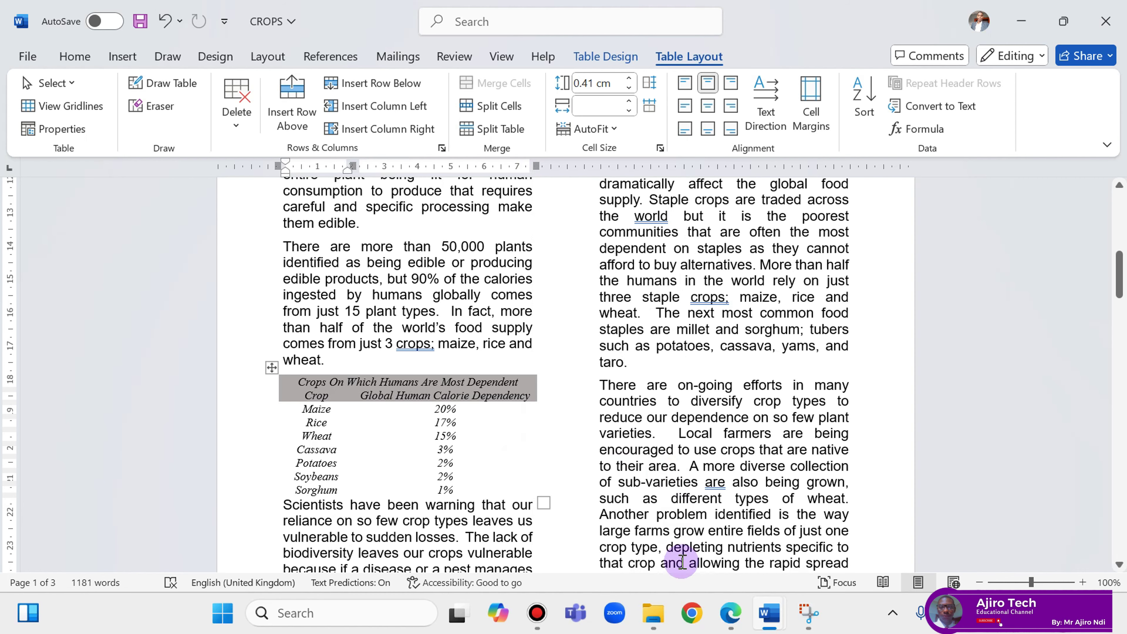
pyautogui.click(730, 613)
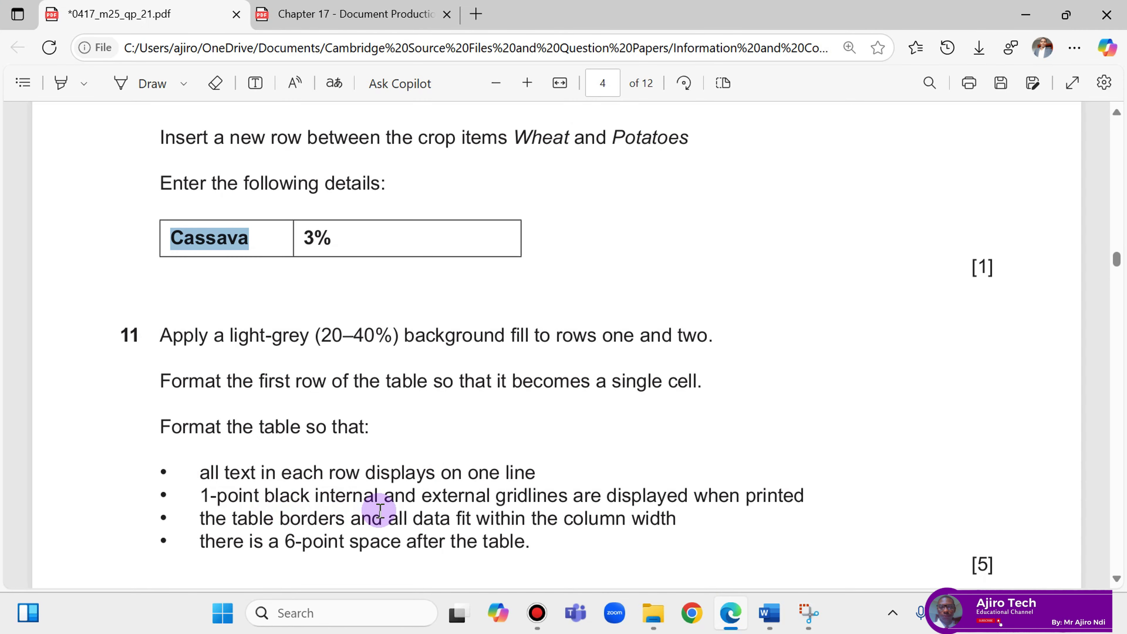
pyautogui.click(739, 614)
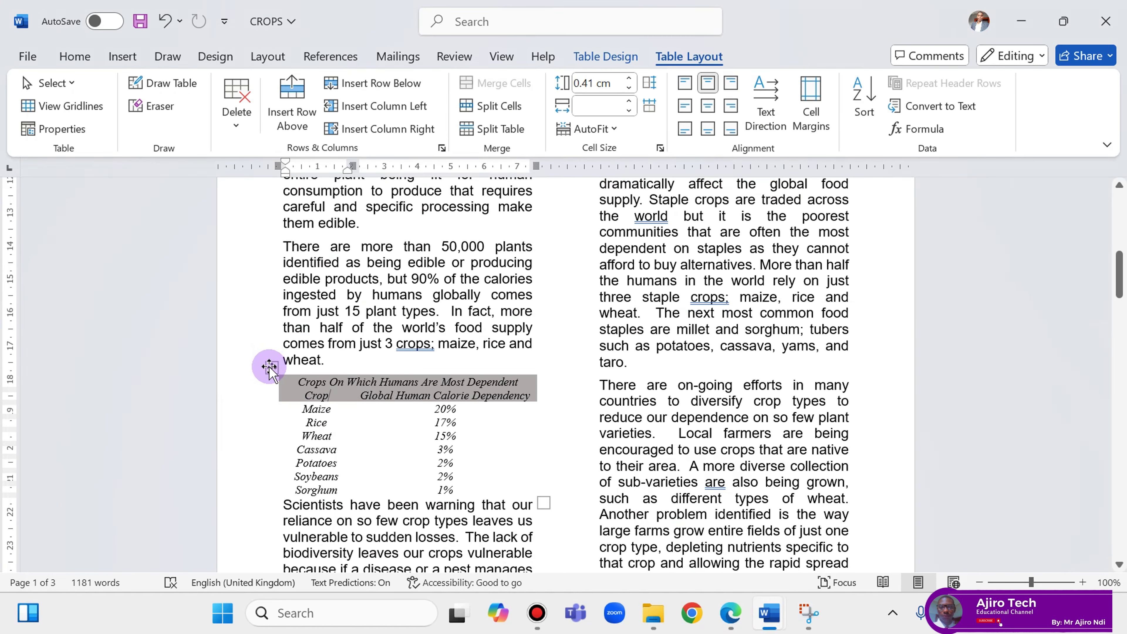
# Set the pen weight to 1 pt and apply All Borders to the whole crop table.
pyautogui.click(269, 367)
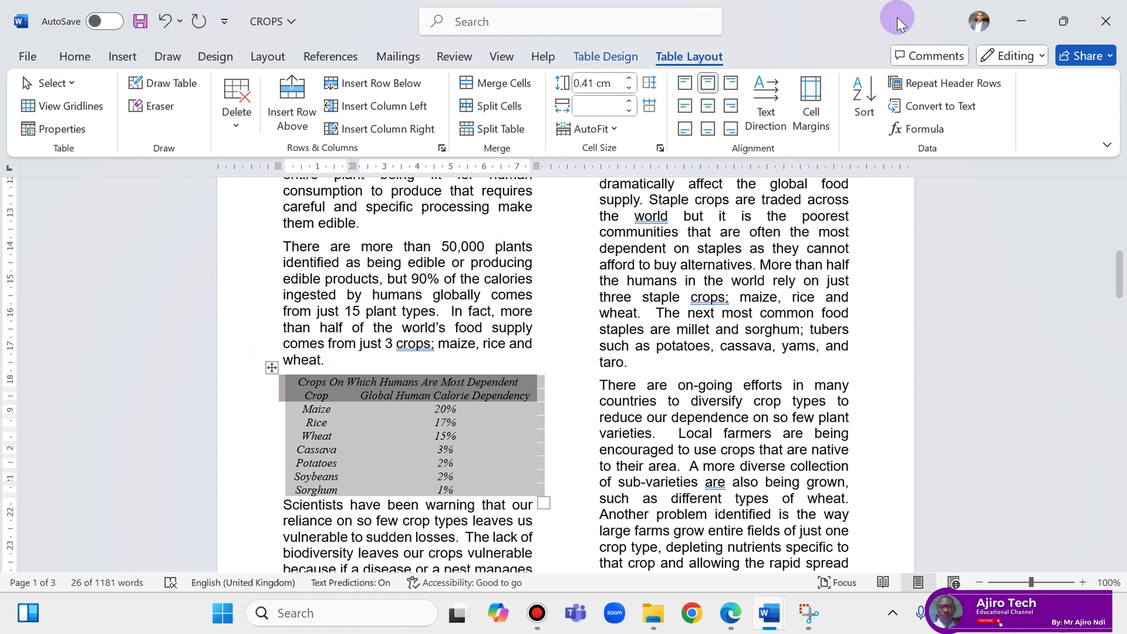
pyautogui.click(632, 55)
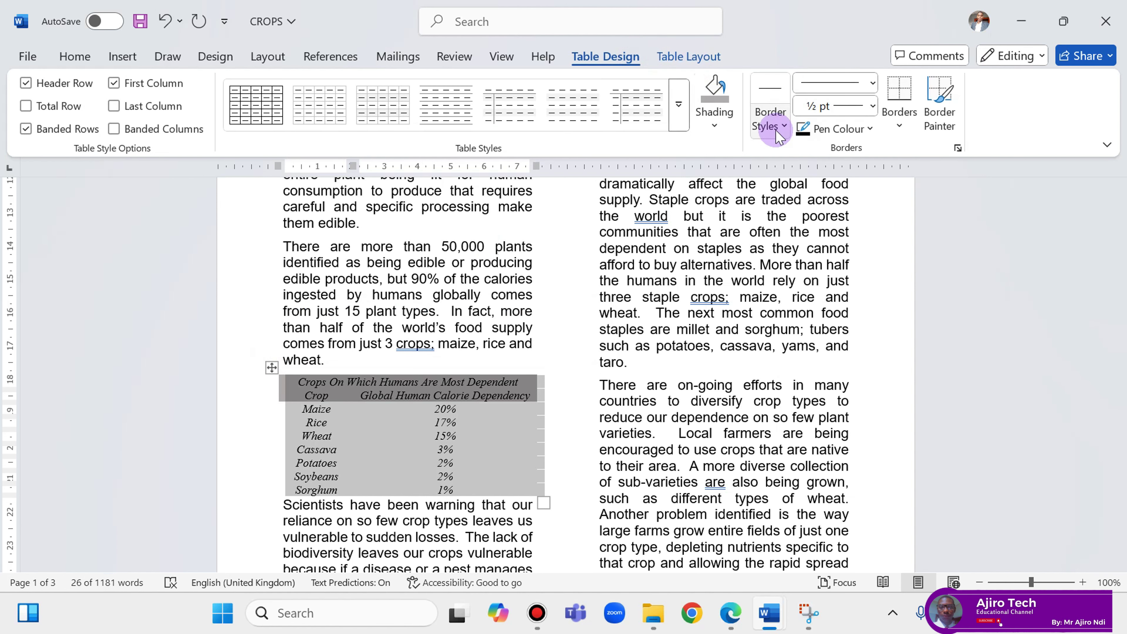
pyautogui.click(872, 105)
pyautogui.click(854, 184)
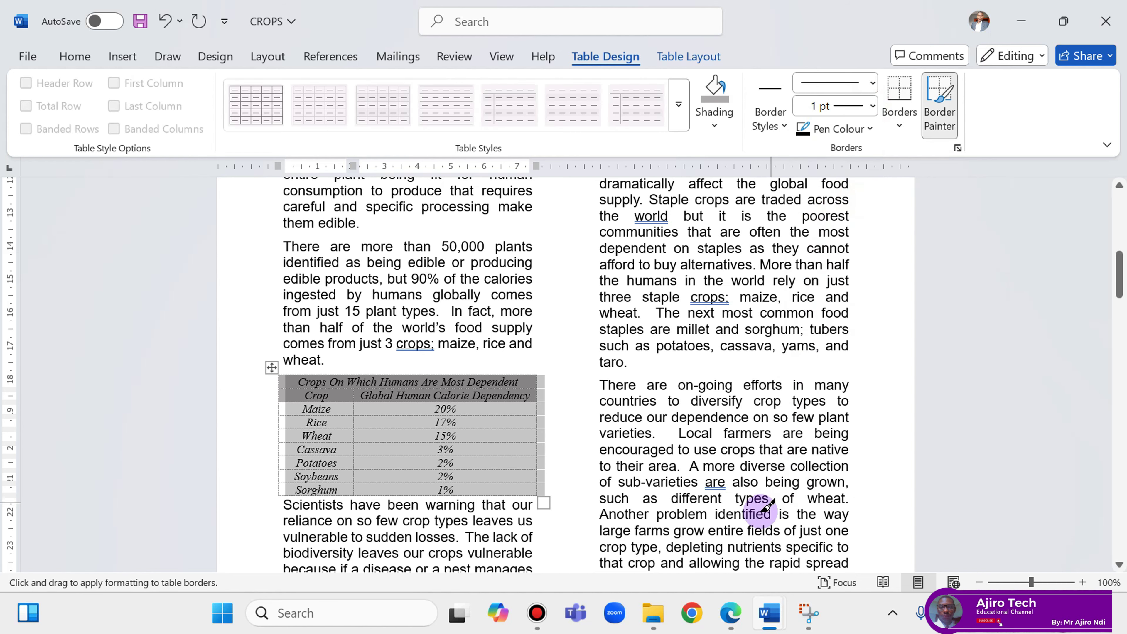
pyautogui.click(730, 612)
pyautogui.click(732, 613)
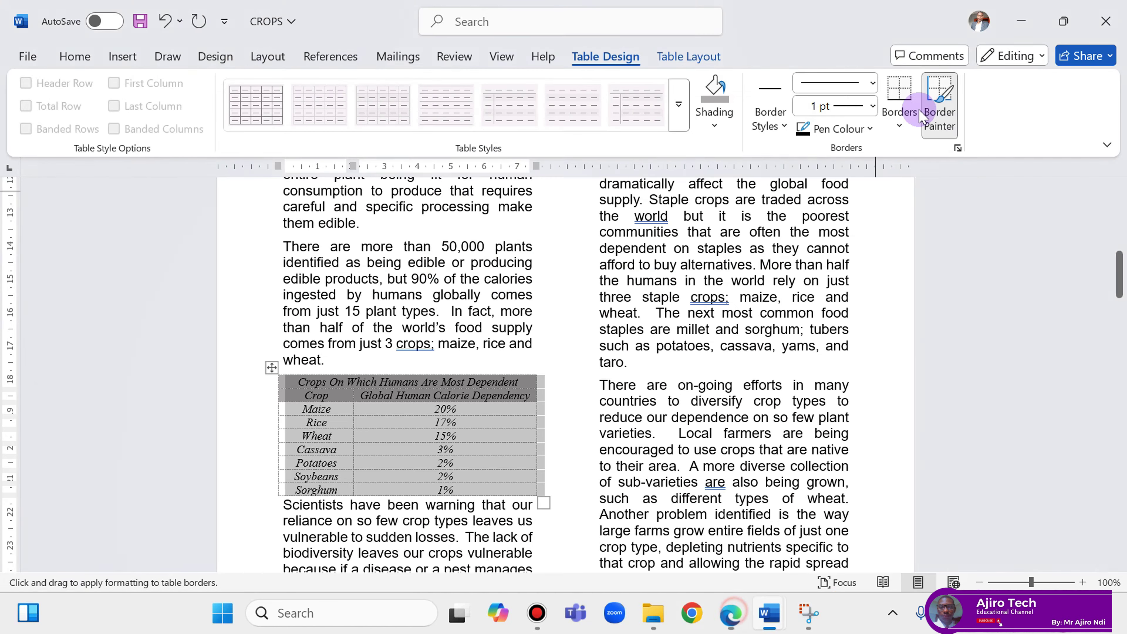
pyautogui.click(899, 125)
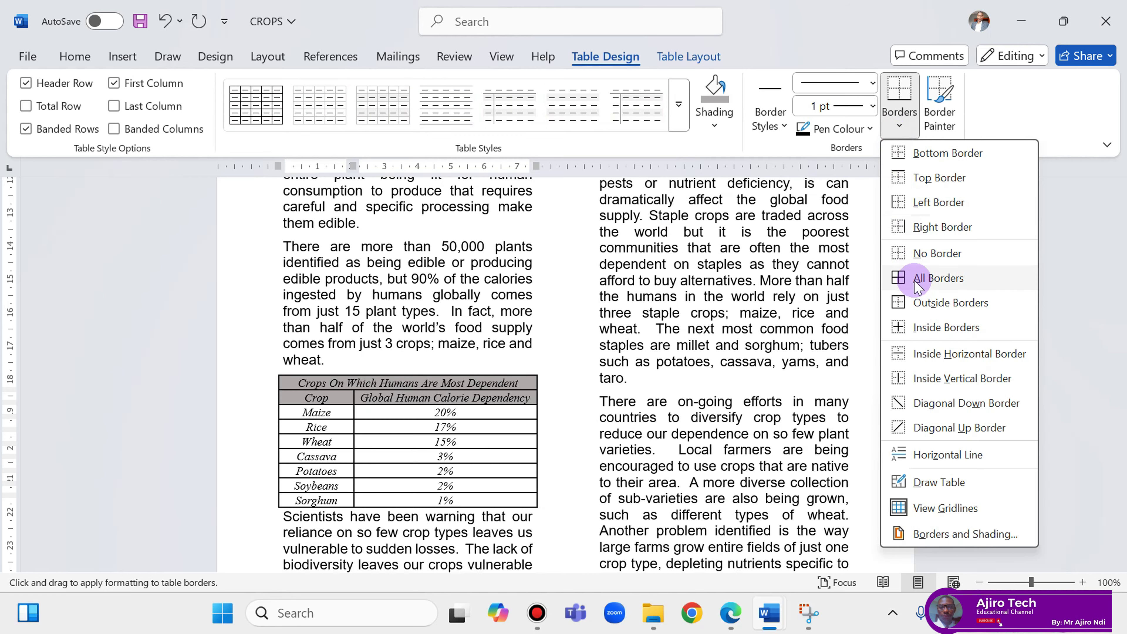
pyautogui.click(909, 277)
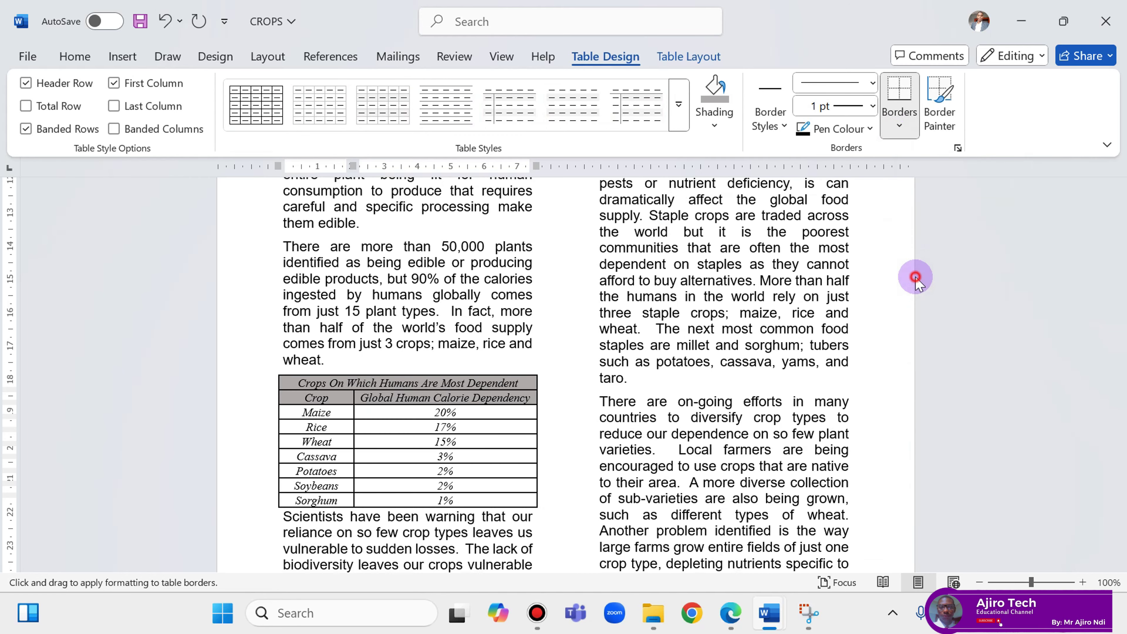
pyautogui.click(475, 328)
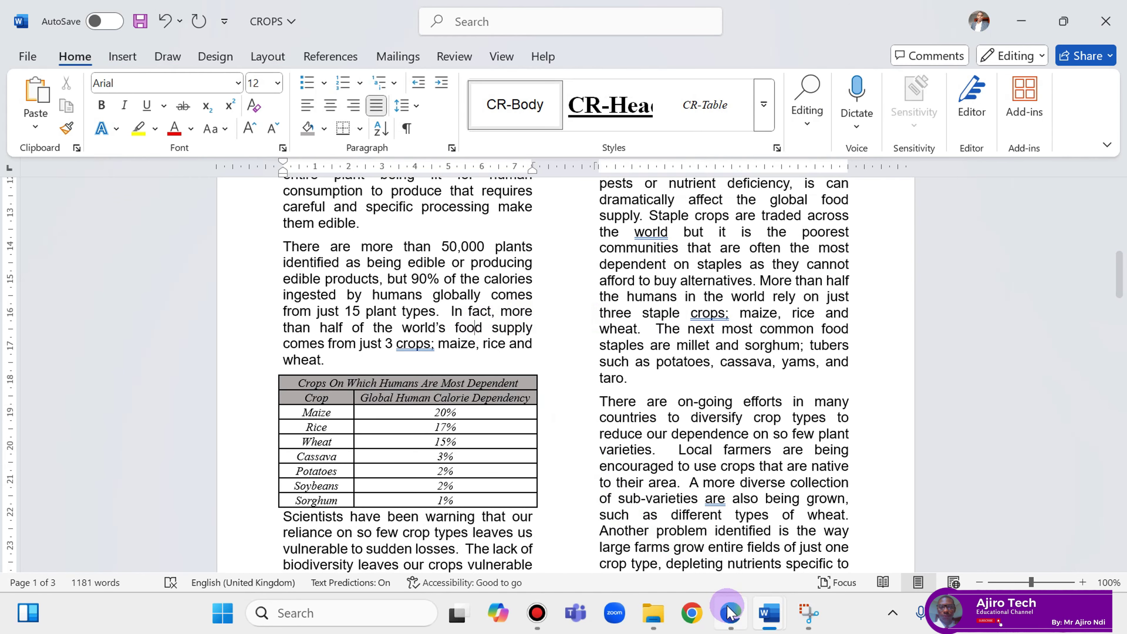
# Reread the table task in the question paper before returning to the CROPS report.
pyautogui.click(731, 614)
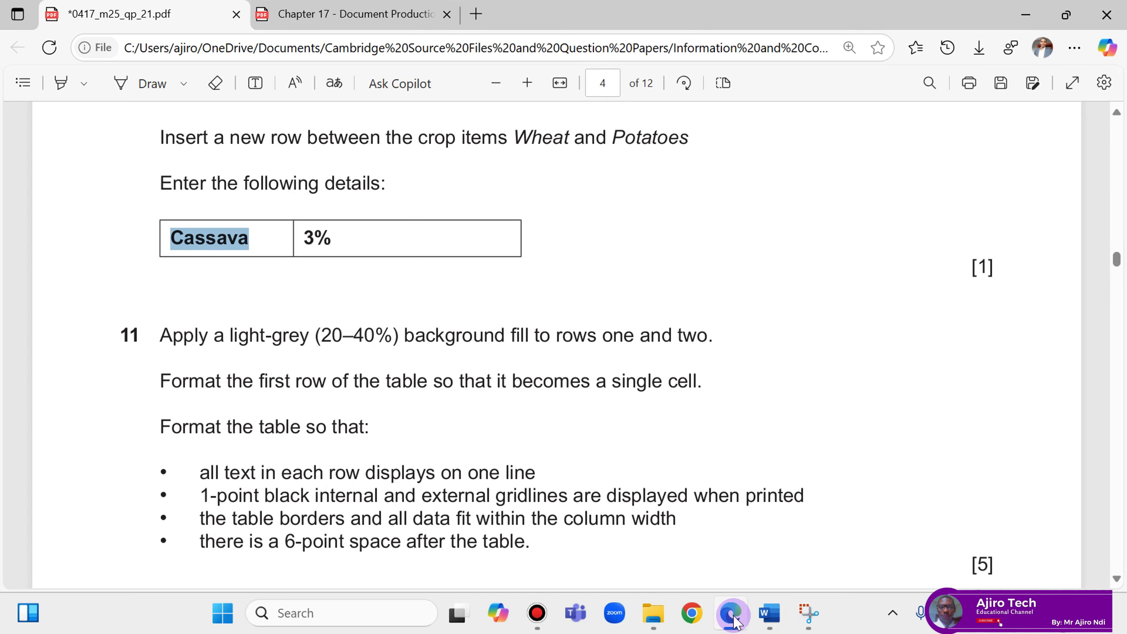
pyautogui.click(736, 618)
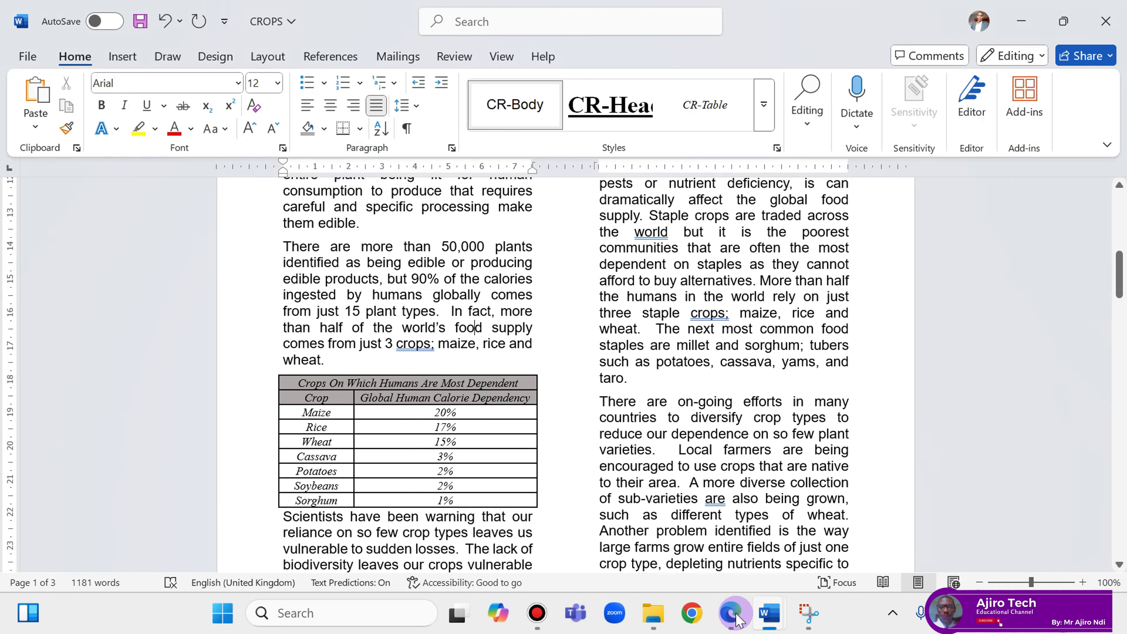
pyautogui.click(738, 618)
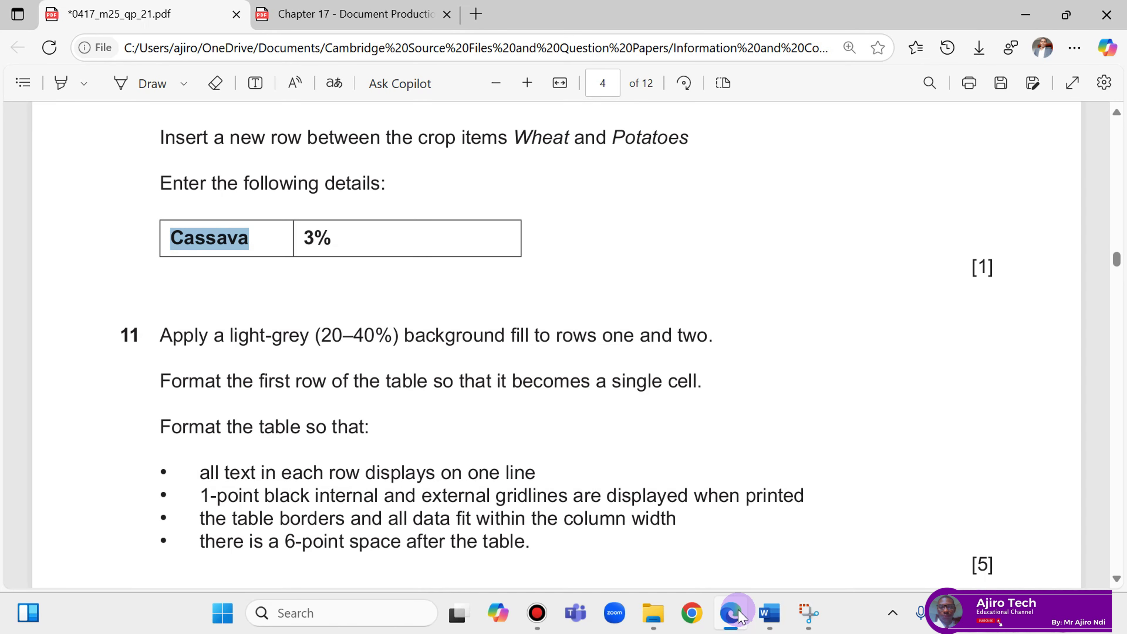
pyautogui.click(738, 617)
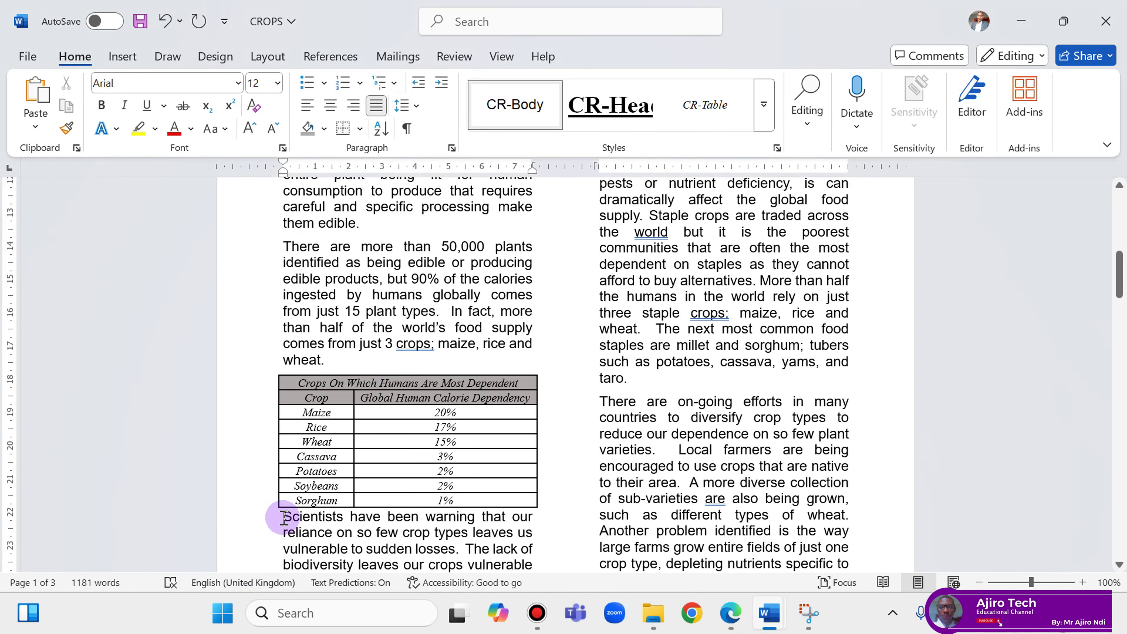
pyautogui.click(731, 614)
pyautogui.scroll(3, 710, 430)
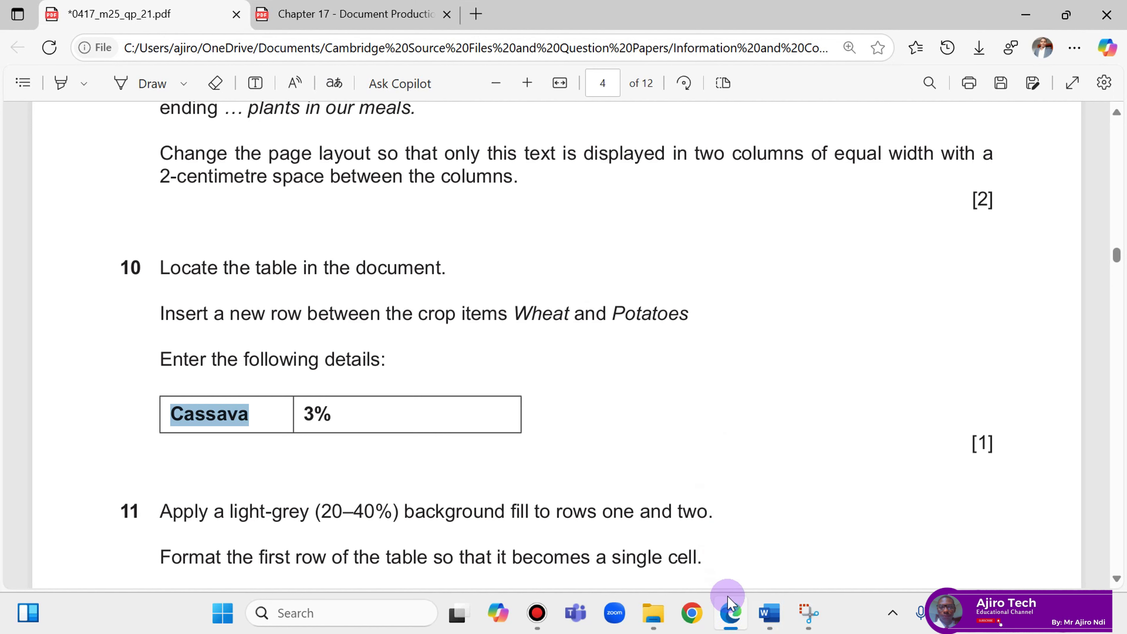
pyautogui.scroll(-10, 592, 422)
pyautogui.scroll(3, 440, 327)
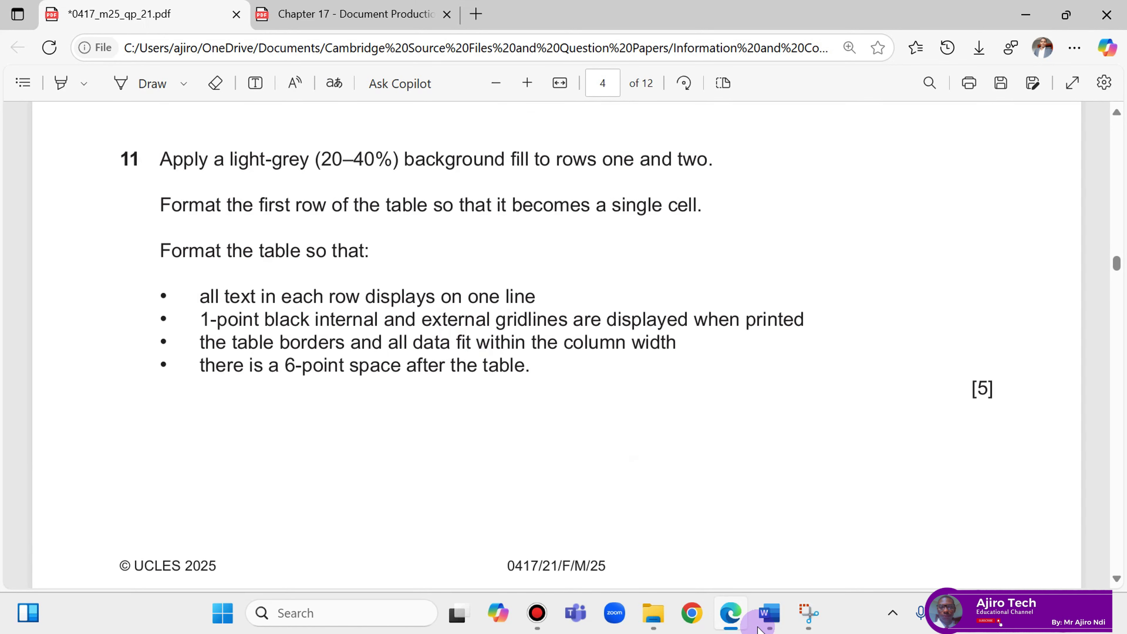
pyautogui.click(731, 613)
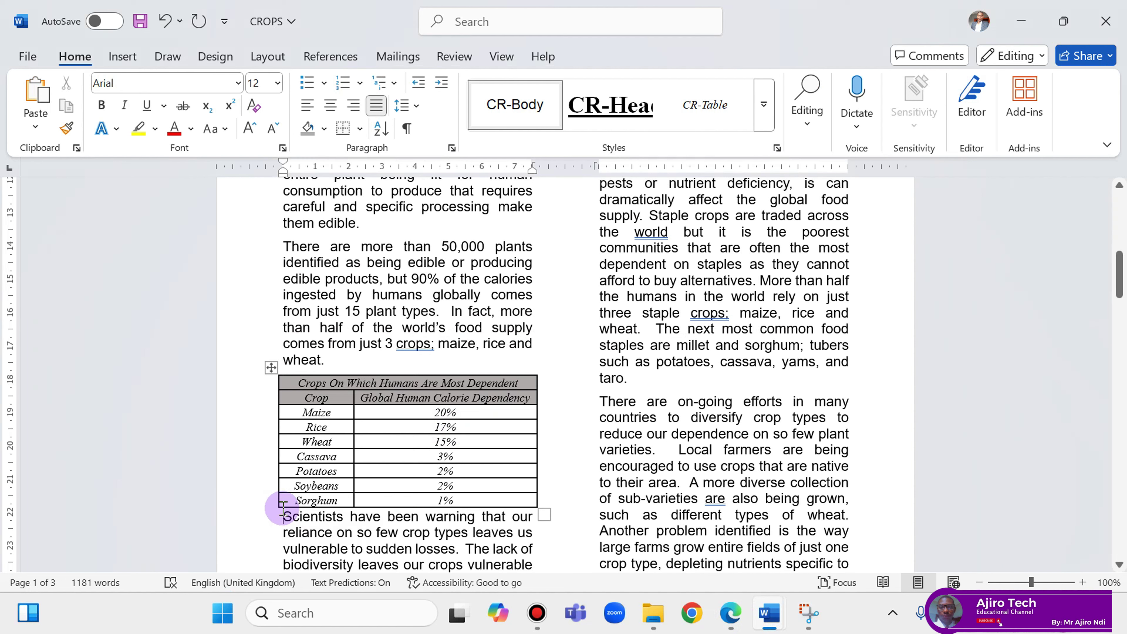
# Pull the crop table's left edge in so it fits within the column.
pyautogui.moveTo(278, 435)
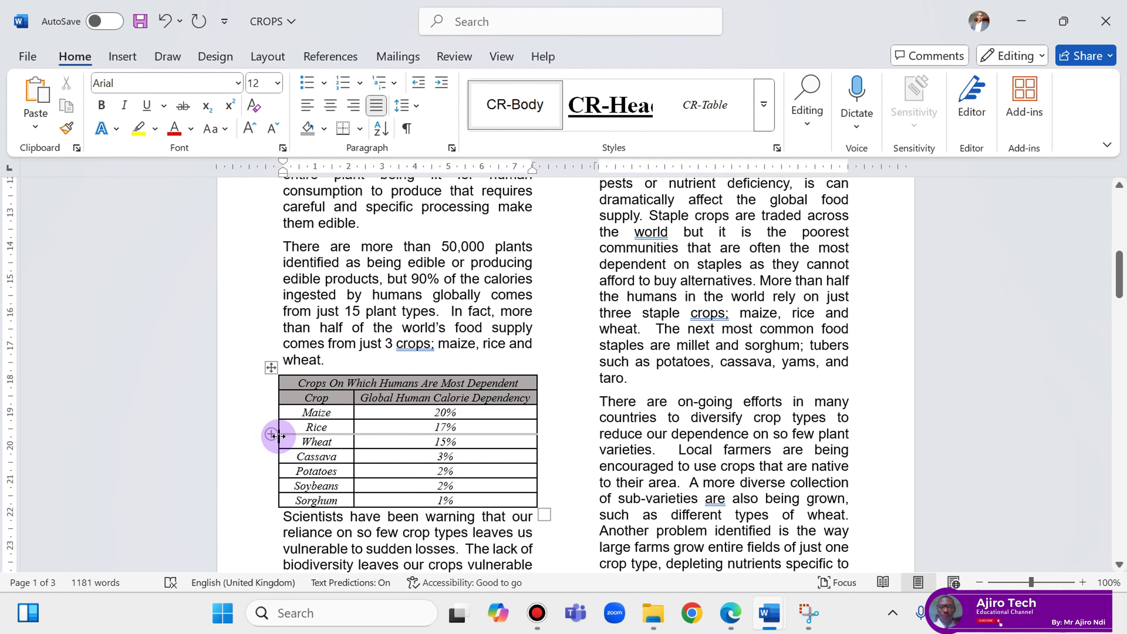
pyautogui.moveTo(278, 435); pyautogui.dragTo(286, 433)
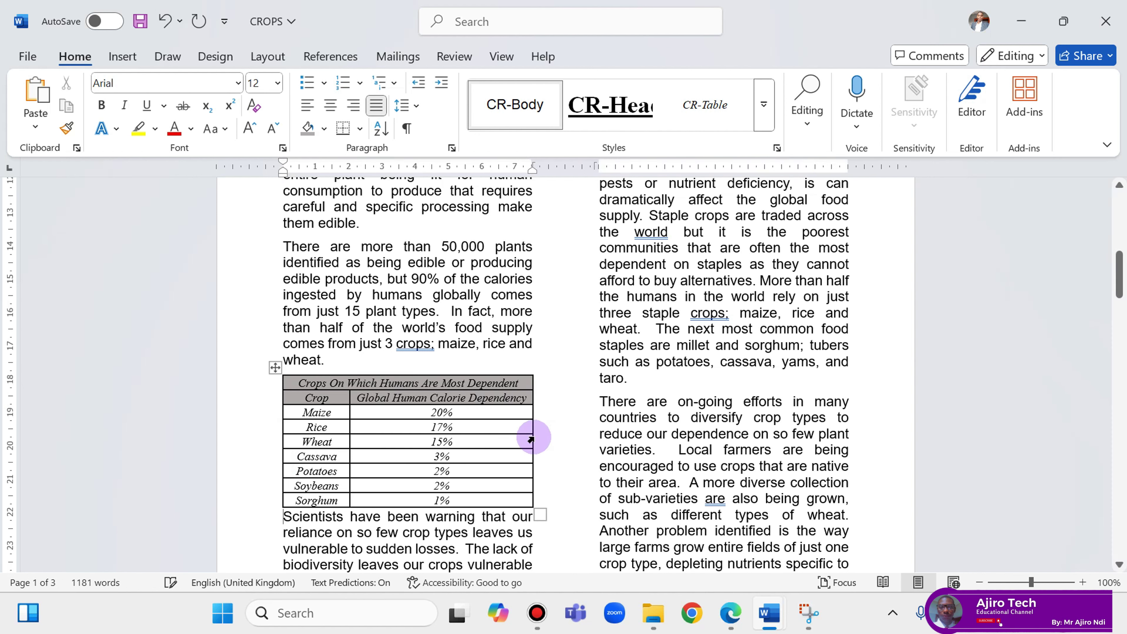
pyautogui.click(567, 437)
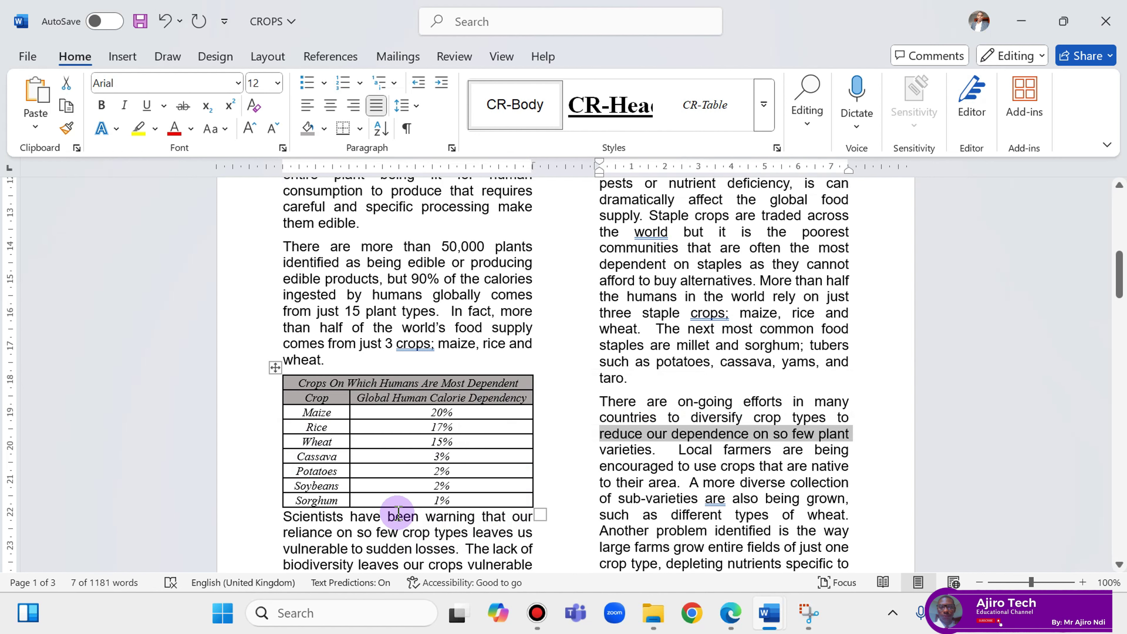
# Add an empty 6 pt paragraph with no space after between the table and 'Scientists'.
pyautogui.click(283, 518)
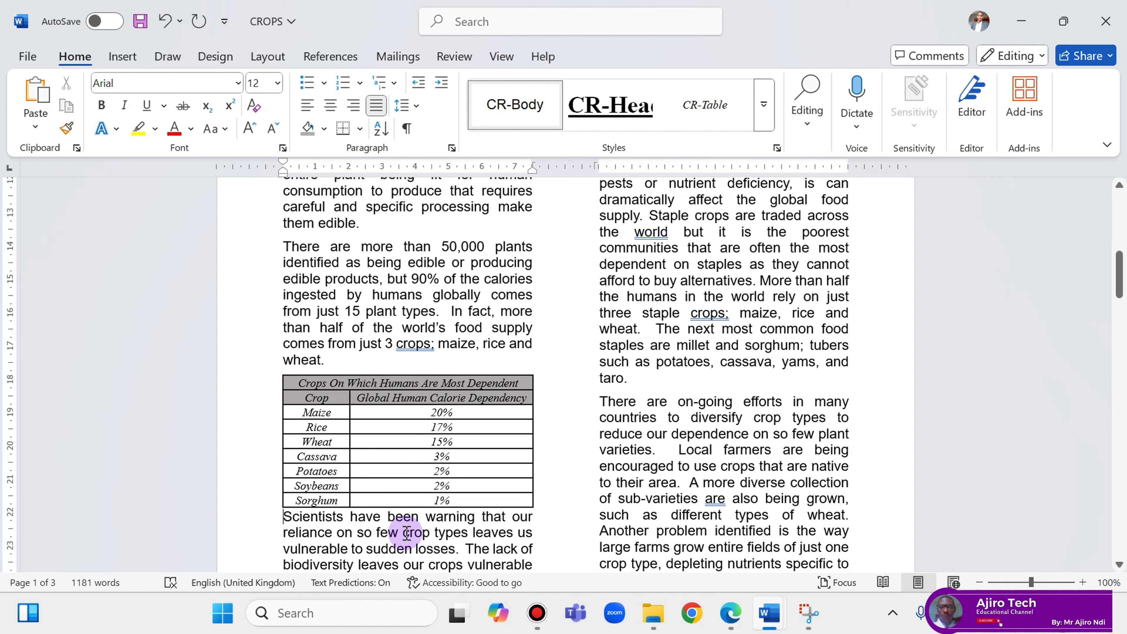
pyautogui.press('Return')
pyautogui.click(327, 519)
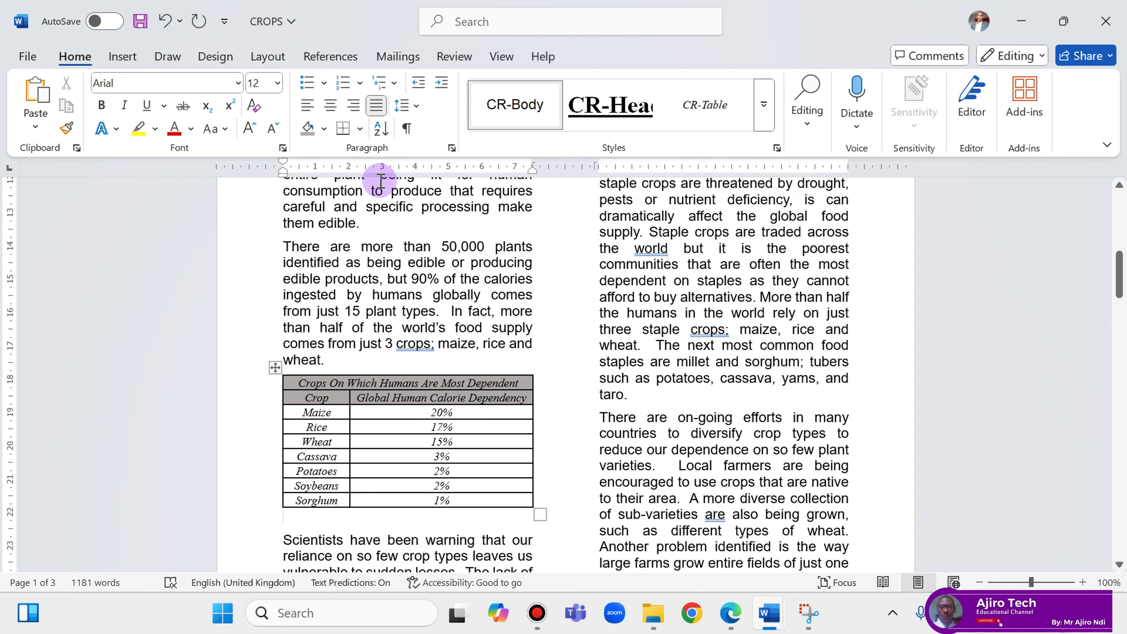
pyautogui.click(413, 105)
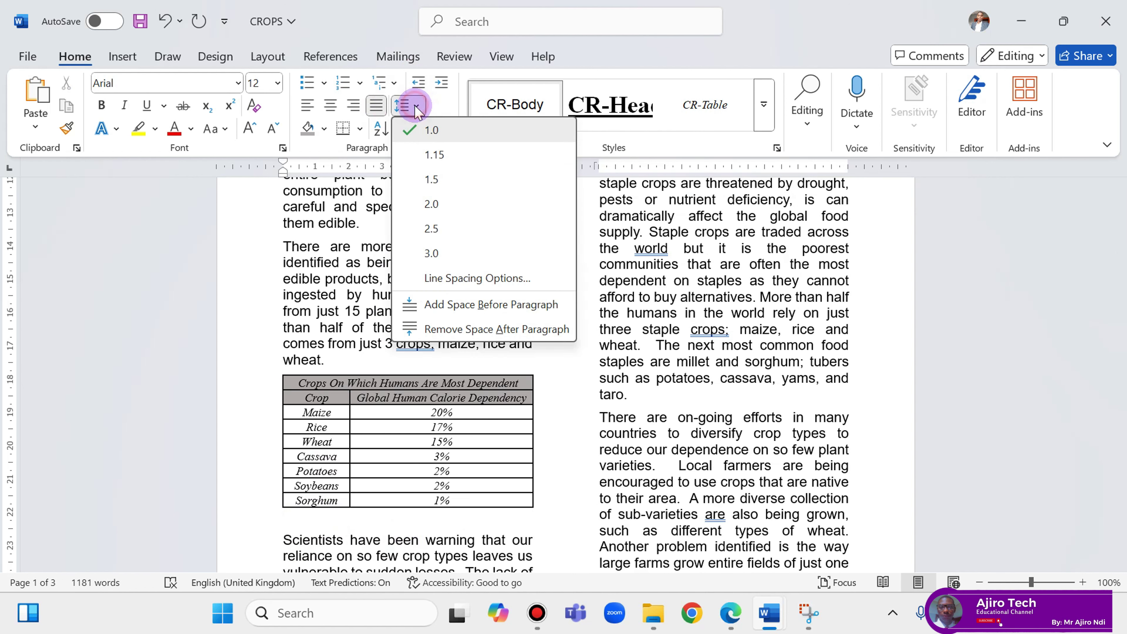
pyautogui.click(460, 328)
pyautogui.click(278, 126)
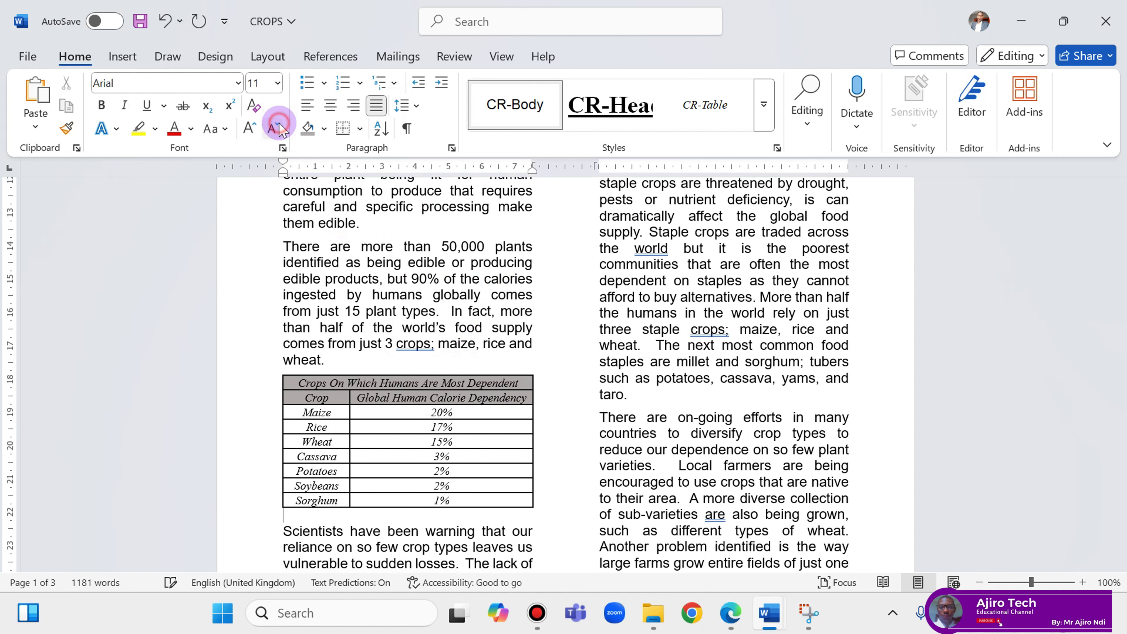
pyautogui.click(277, 127)
pyautogui.click(277, 127)
pyautogui.click(277, 126)
pyautogui.click(278, 127)
pyautogui.click(277, 126)
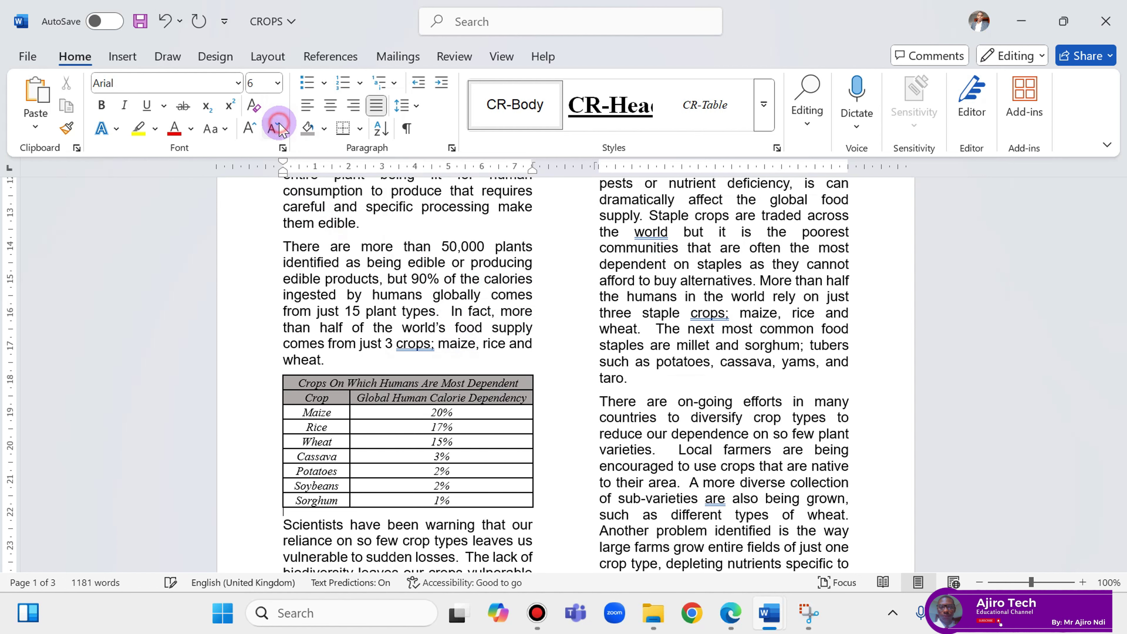
# Read question 12 about importing m2521worldcrops.png, then bring the CROPS report back to the front.
pyautogui.click(730, 622)
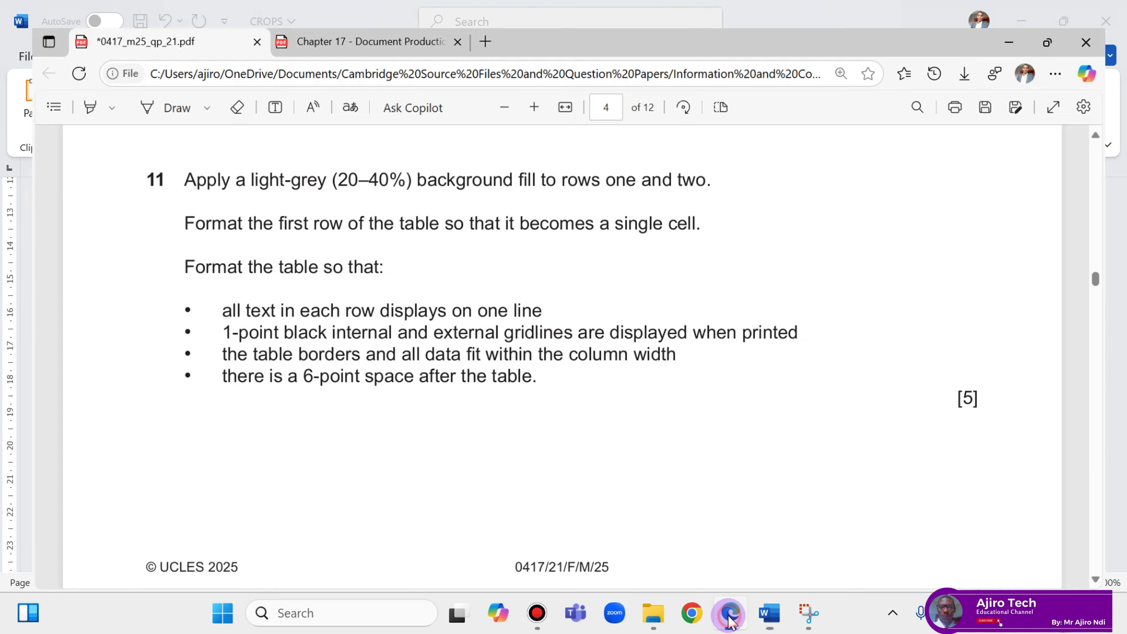
pyautogui.scroll(-8, 471, 476)
pyautogui.scroll(-4, 466, 435)
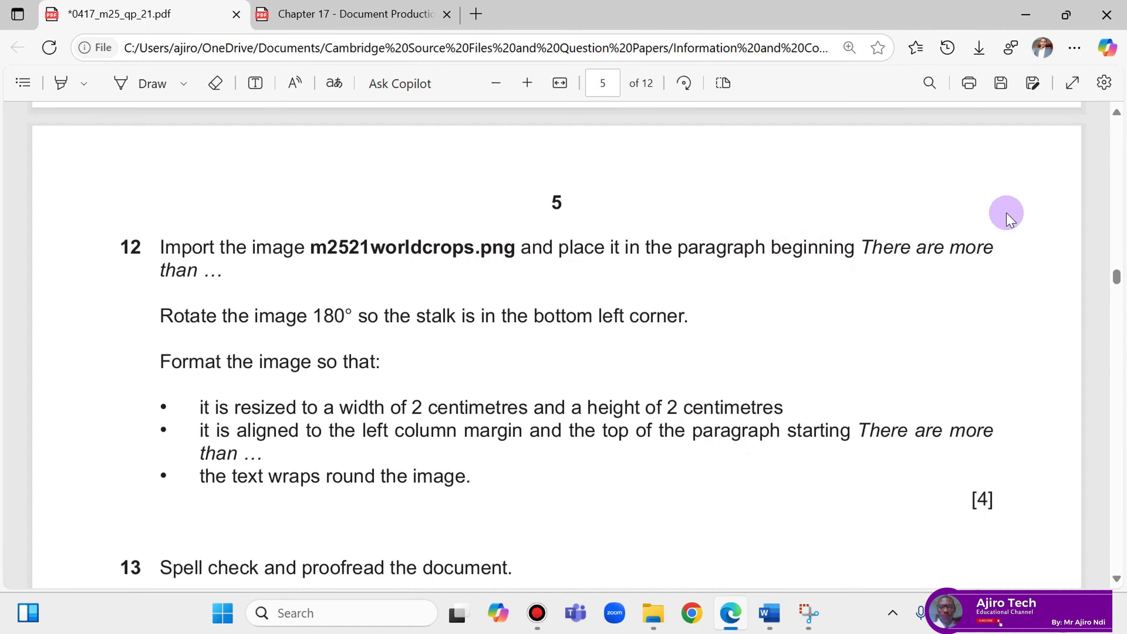
pyautogui.moveTo(781, 617)
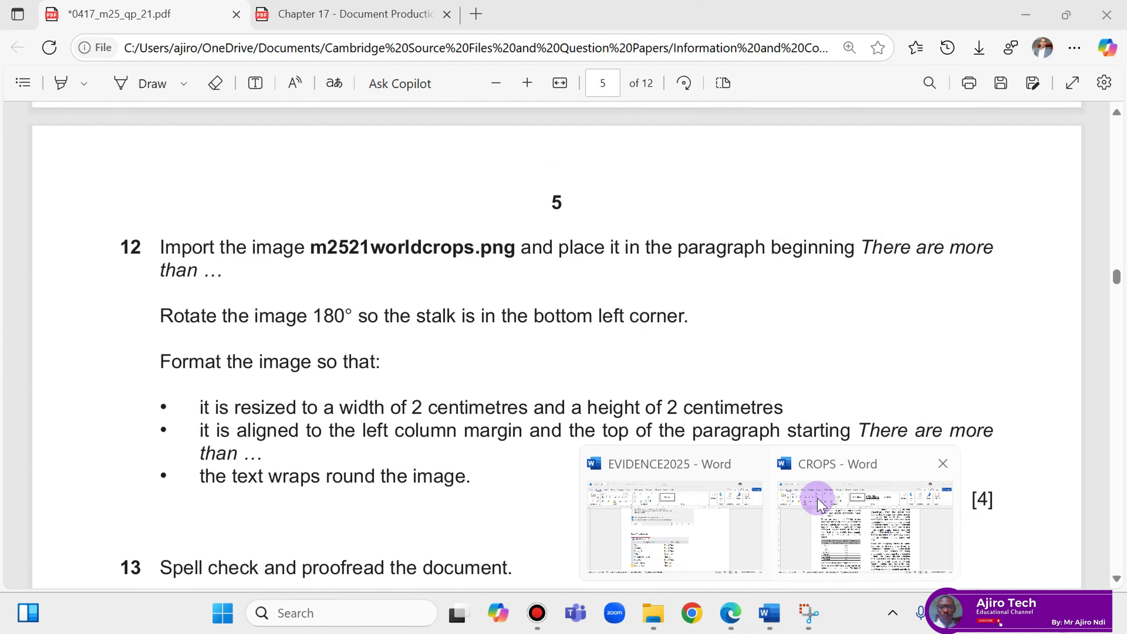
pyautogui.click(812, 496)
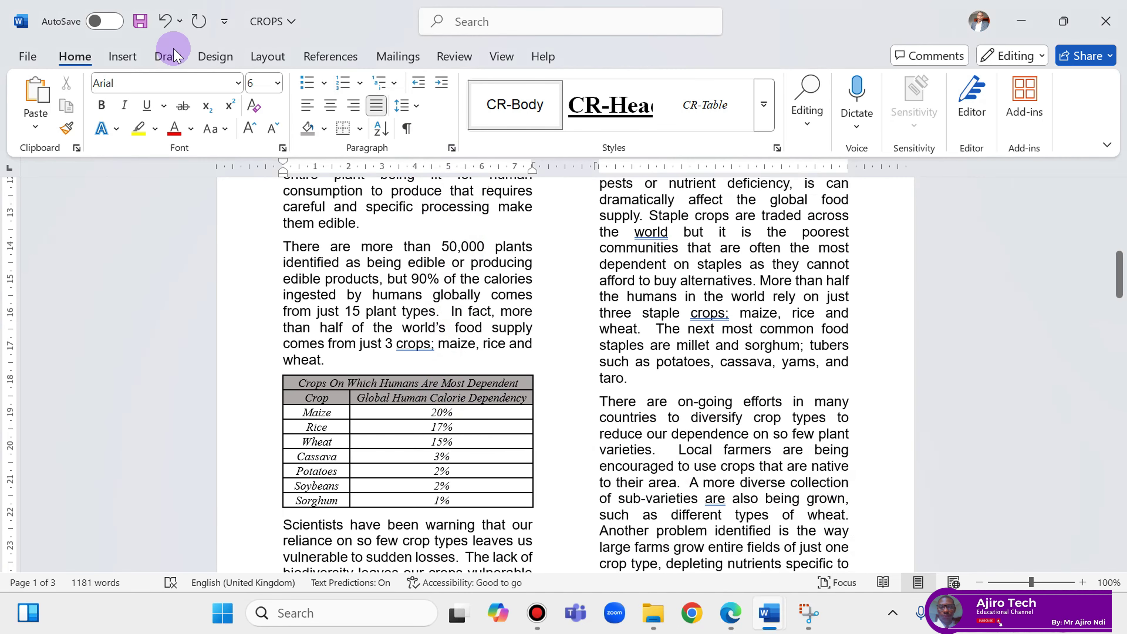
# Search for 'There are more' and place the insertion point at that paragraph, closing the Navigation pane.
pyautogui.click(806, 104)
pyautogui.click(819, 177)
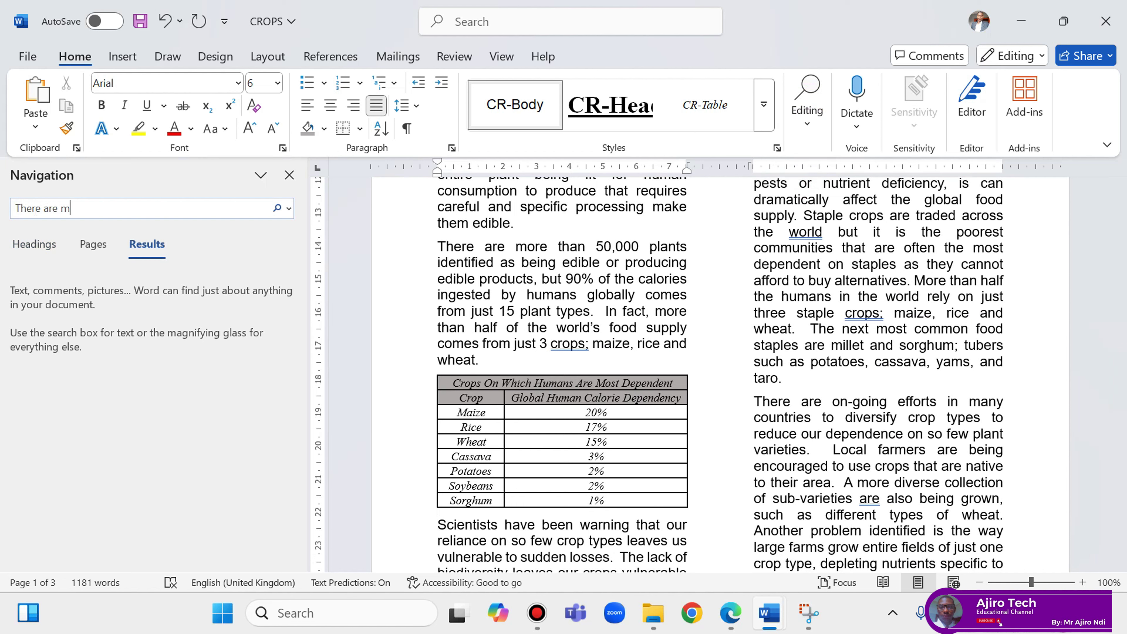
pyautogui.write('There are more than')
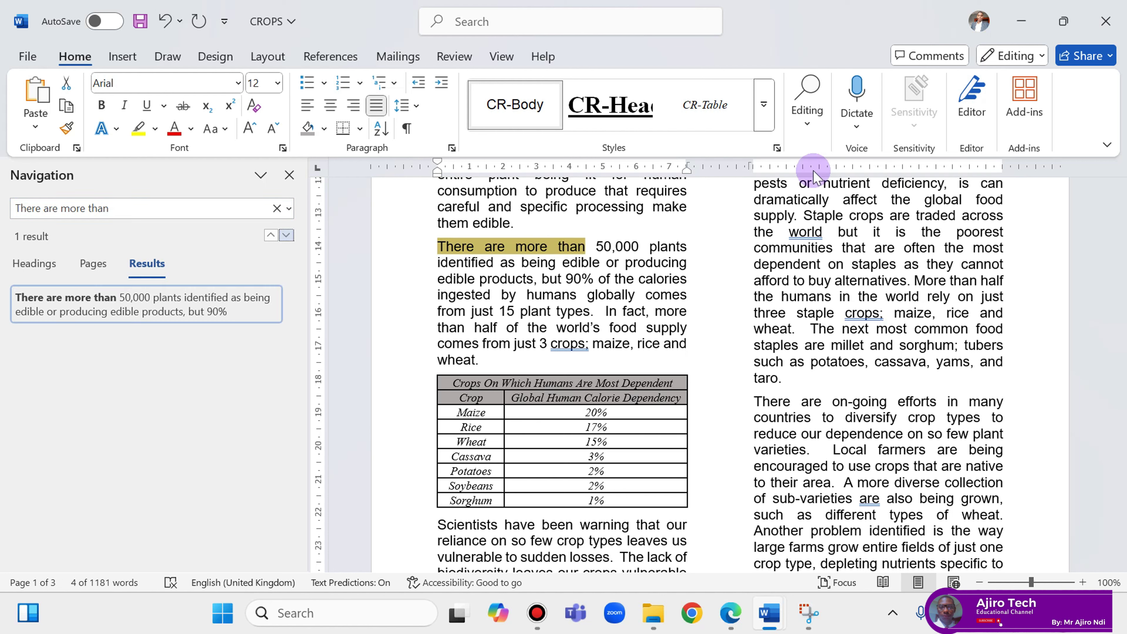
pyautogui.click(441, 248)
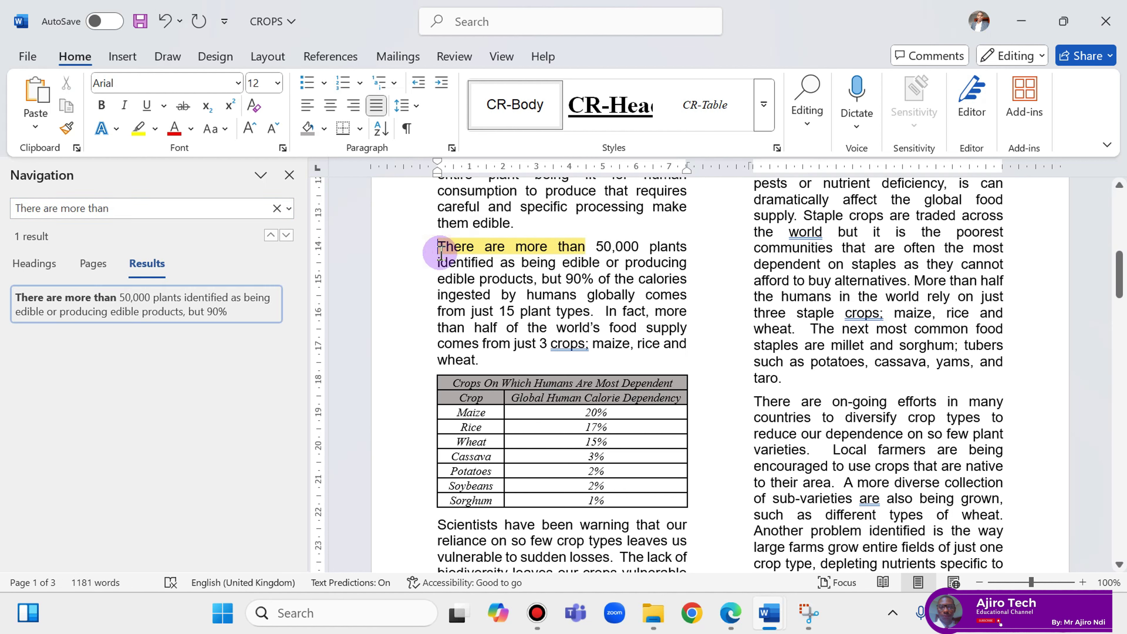
pyautogui.click(288, 175)
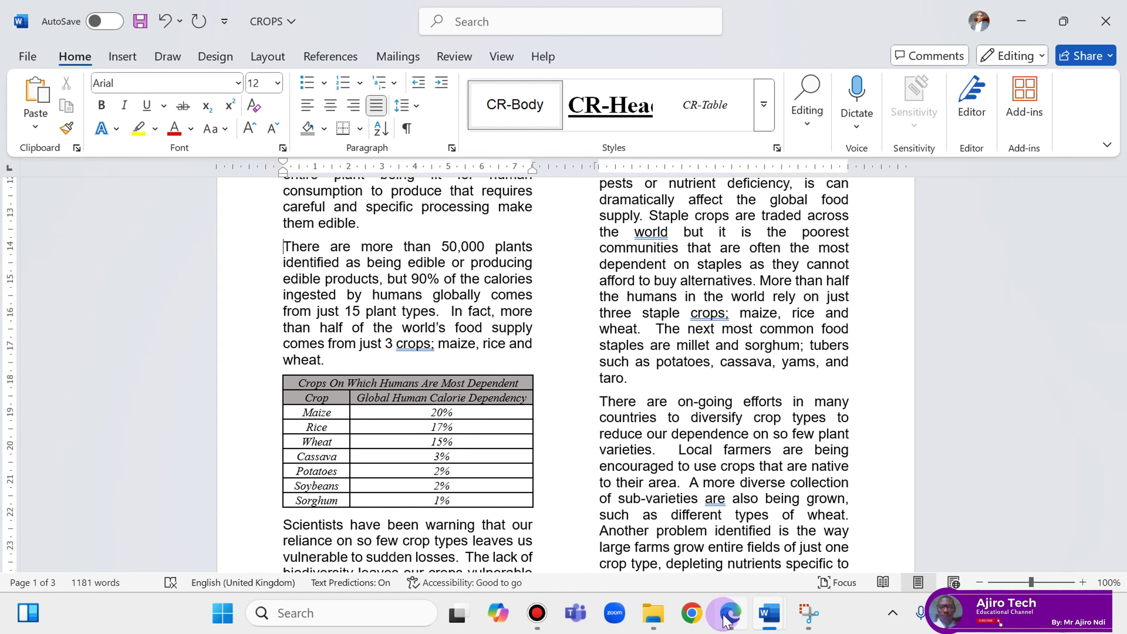
pyautogui.click(729, 618)
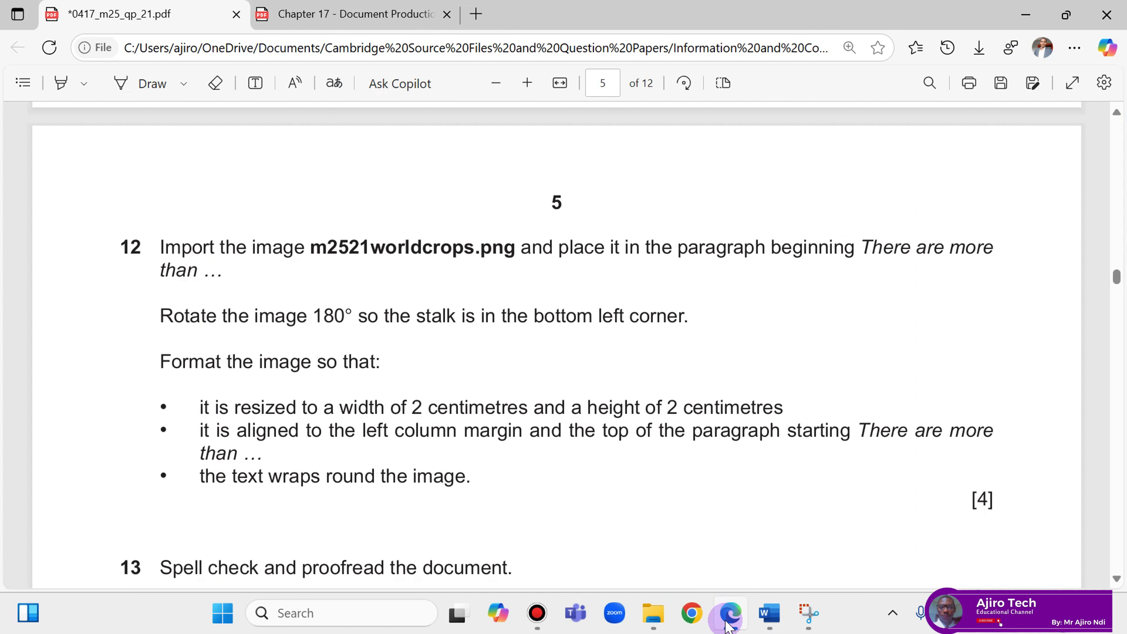
pyautogui.click(728, 623)
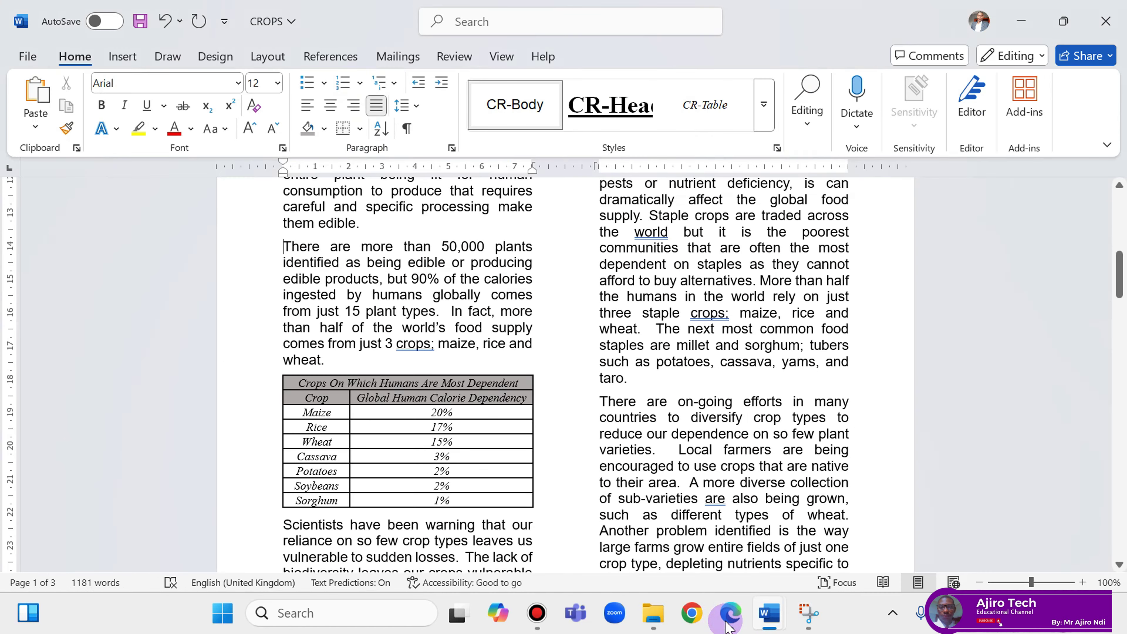
pyautogui.click(727, 623)
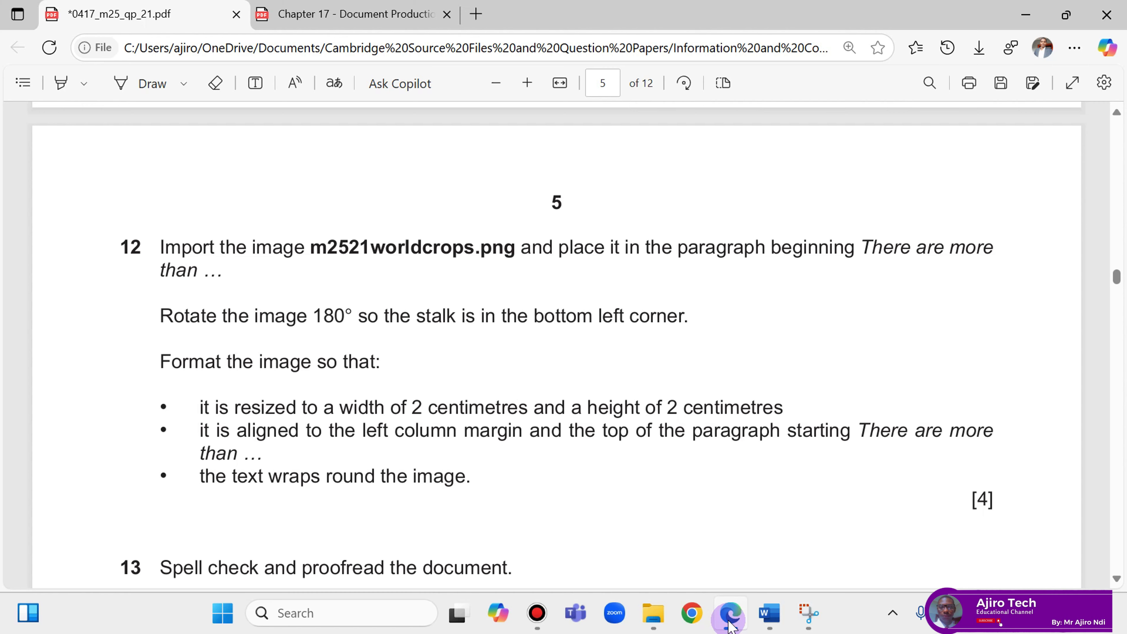
pyautogui.click(729, 623)
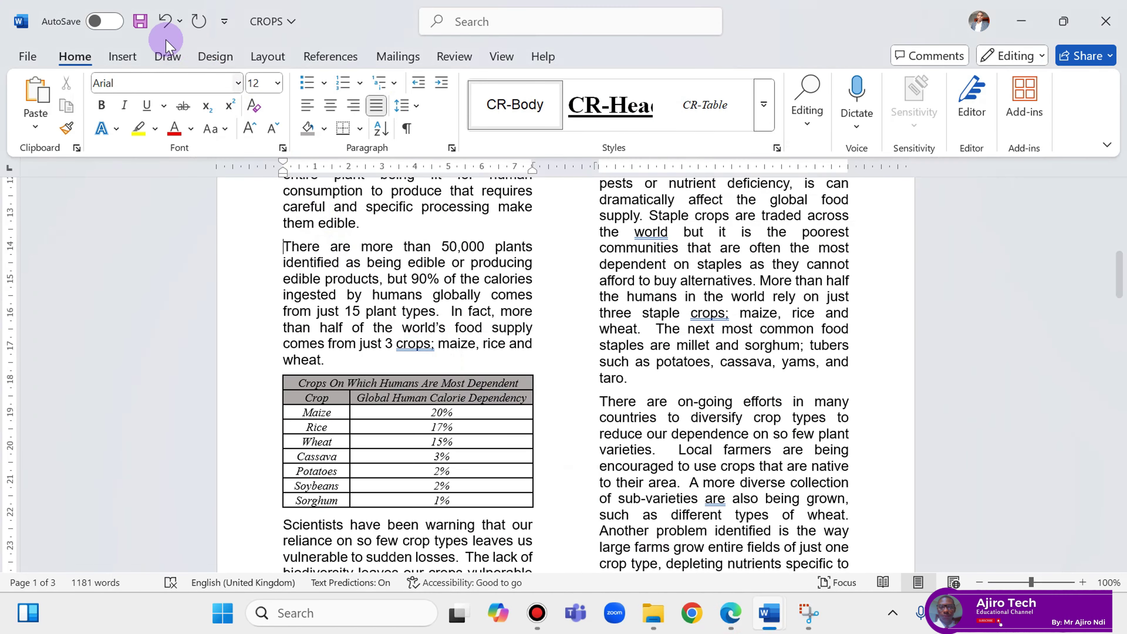
# Insert the m2521worldcrops picture from this device at the 'There are more than' paragraph.
pyautogui.click(119, 58)
pyautogui.click(192, 129)
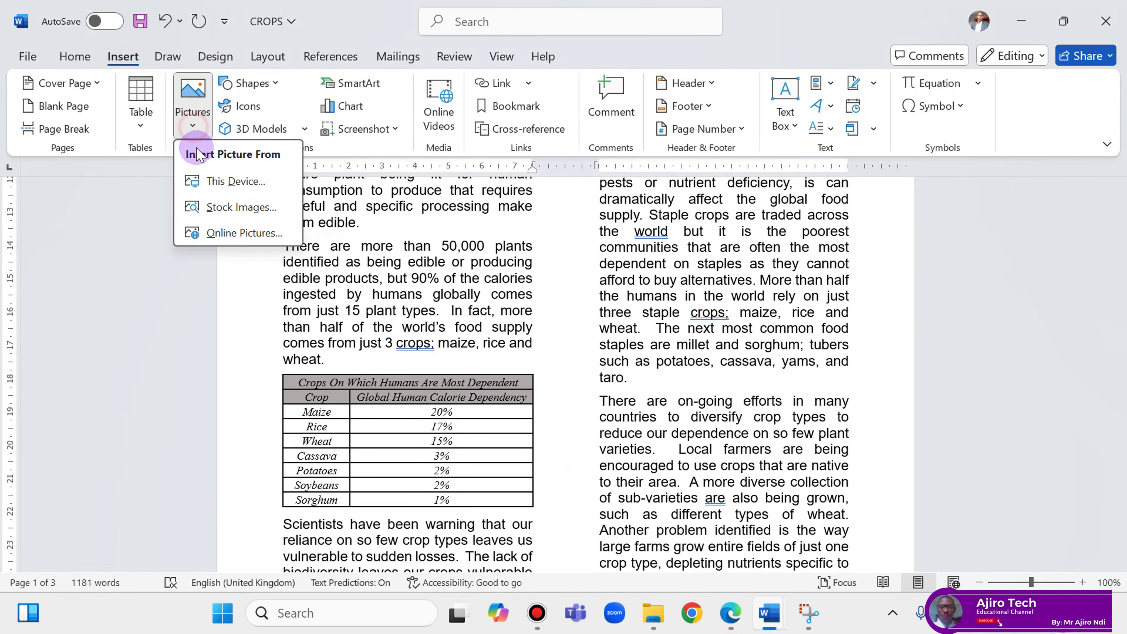
pyautogui.click(209, 188)
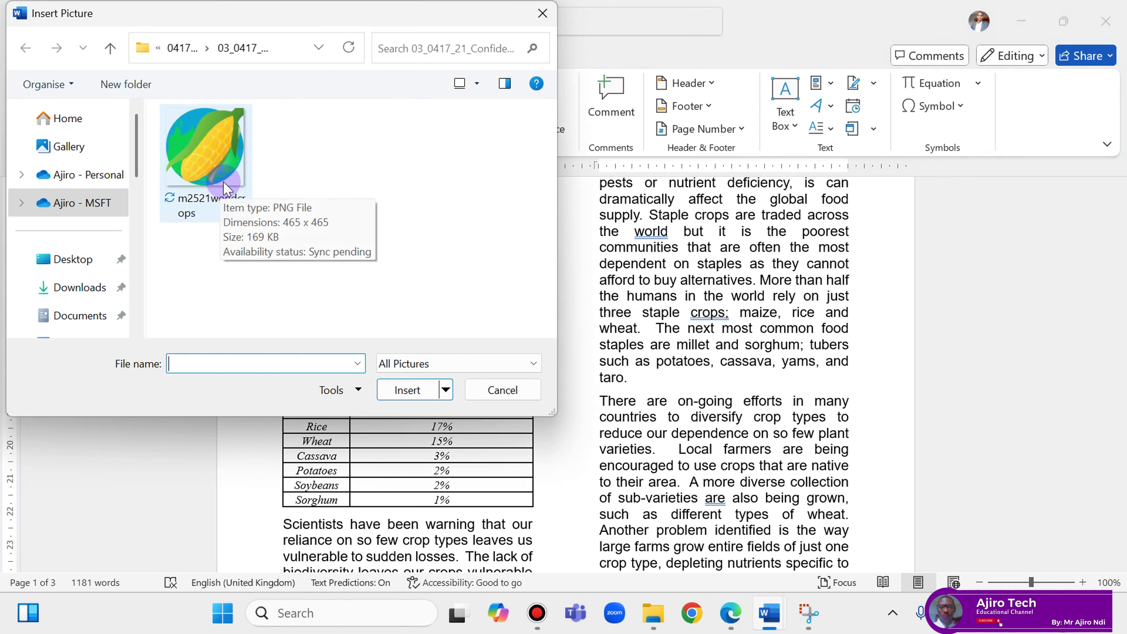
pyautogui.click(220, 189)
pyautogui.click(402, 389)
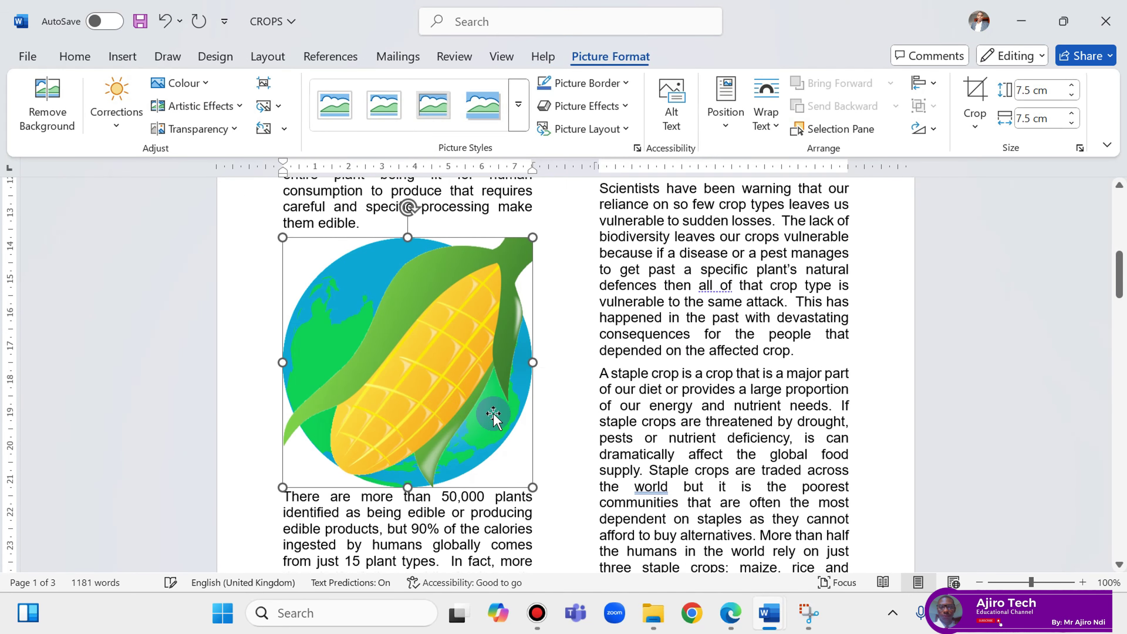
pyautogui.click(728, 615)
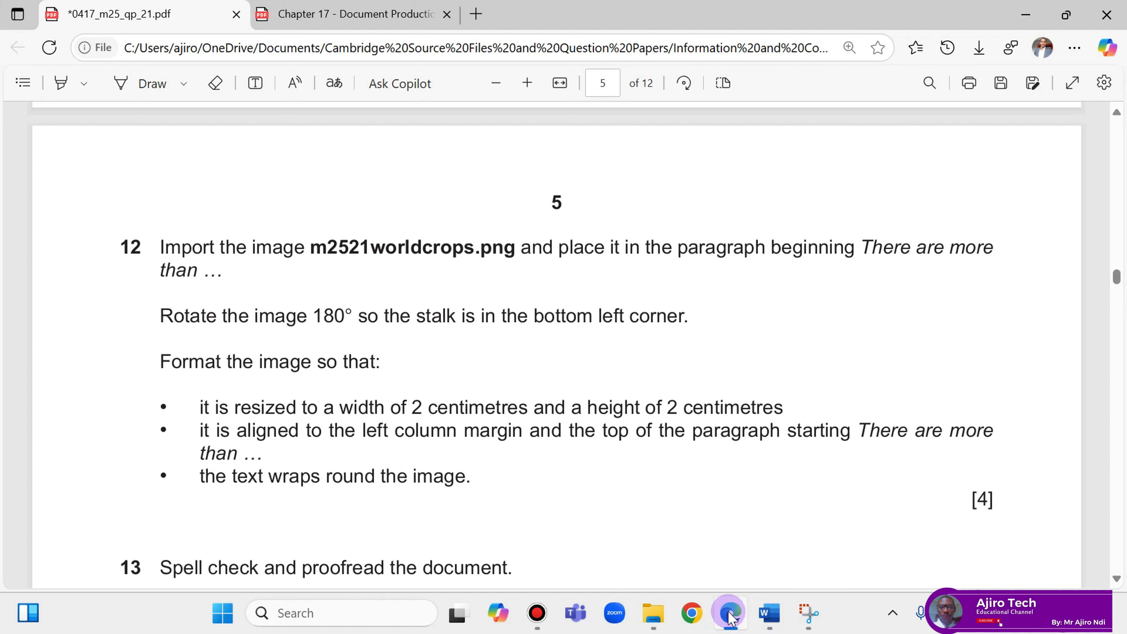
# Rotate the corn picture 180° with two Rotate Right 90° turns, putting its stalk bottom left.
pyautogui.click(730, 614)
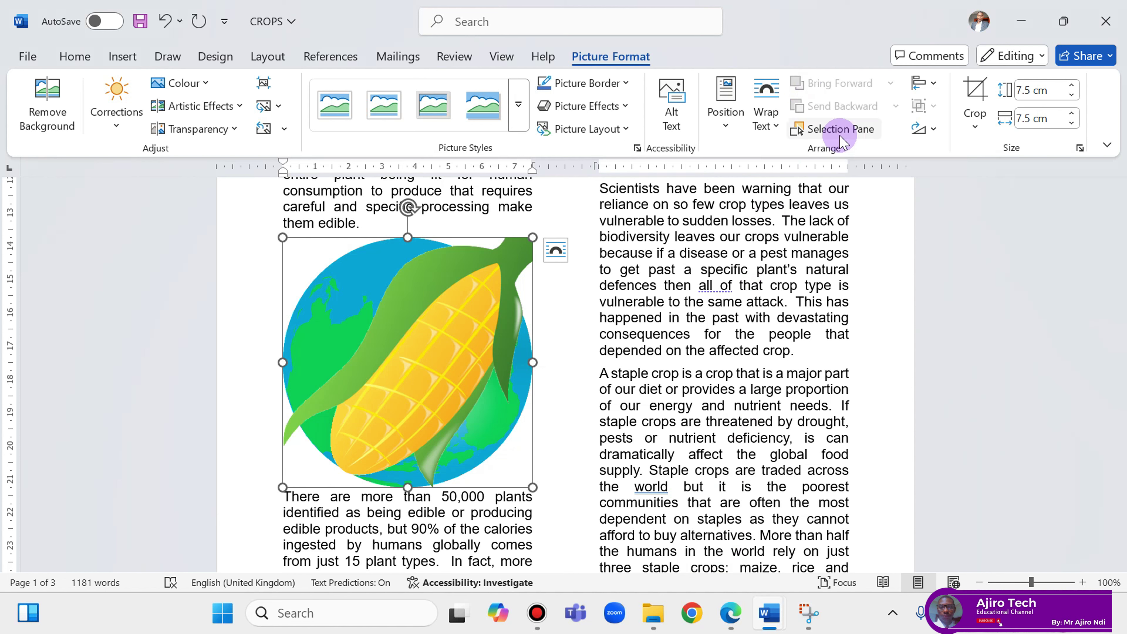
pyautogui.click(933, 129)
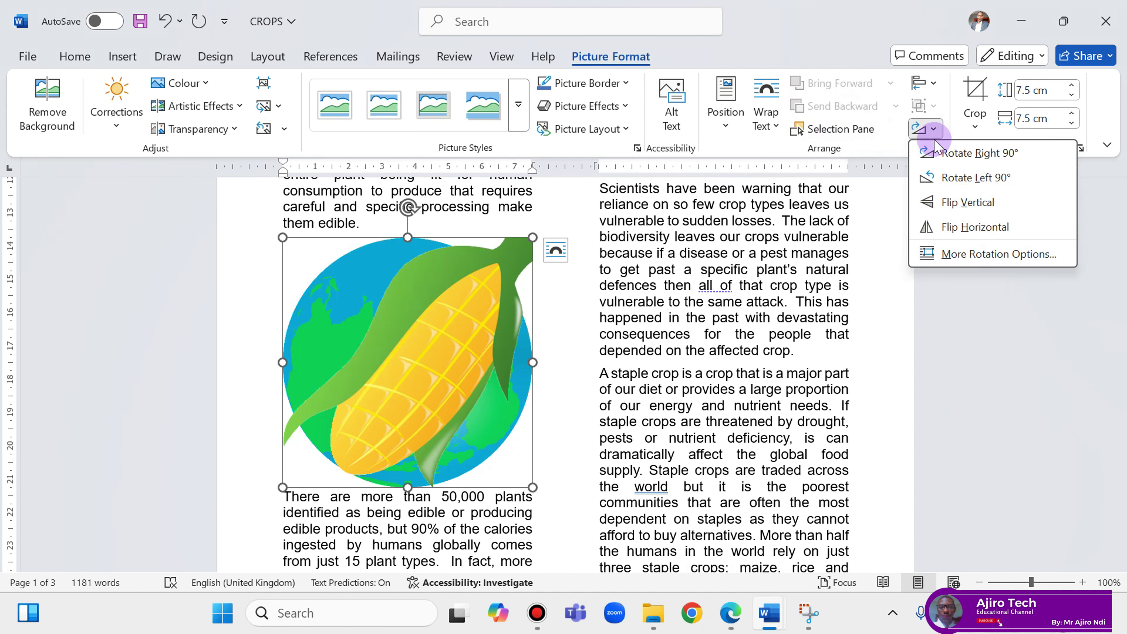
pyautogui.click(934, 144)
pyautogui.click(926, 124)
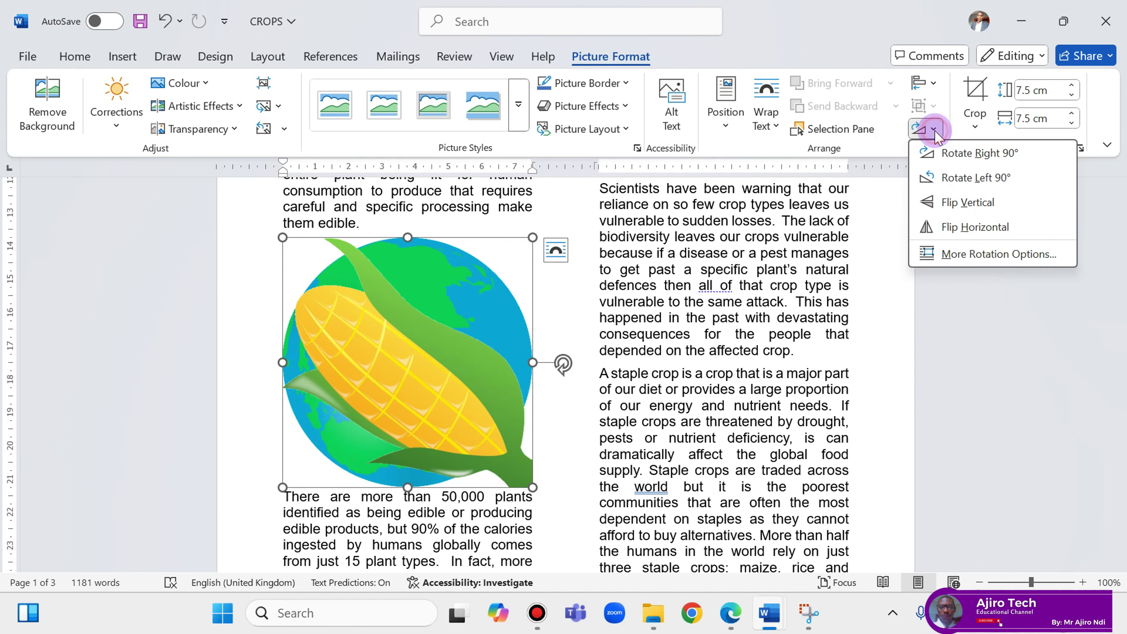
pyautogui.click(949, 166)
pyautogui.click(729, 619)
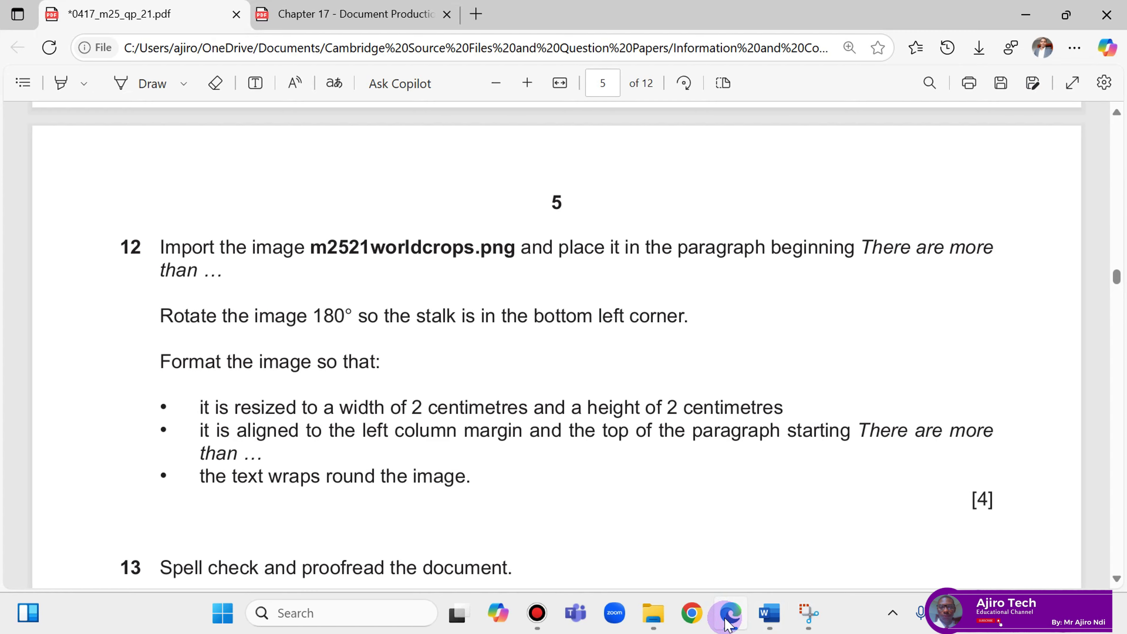
pyautogui.click(727, 623)
pyautogui.click(727, 624)
# Shrink the corn picture to 2 cm by 2 cm with the Shape Width spin arrow.
pyautogui.click(723, 624)
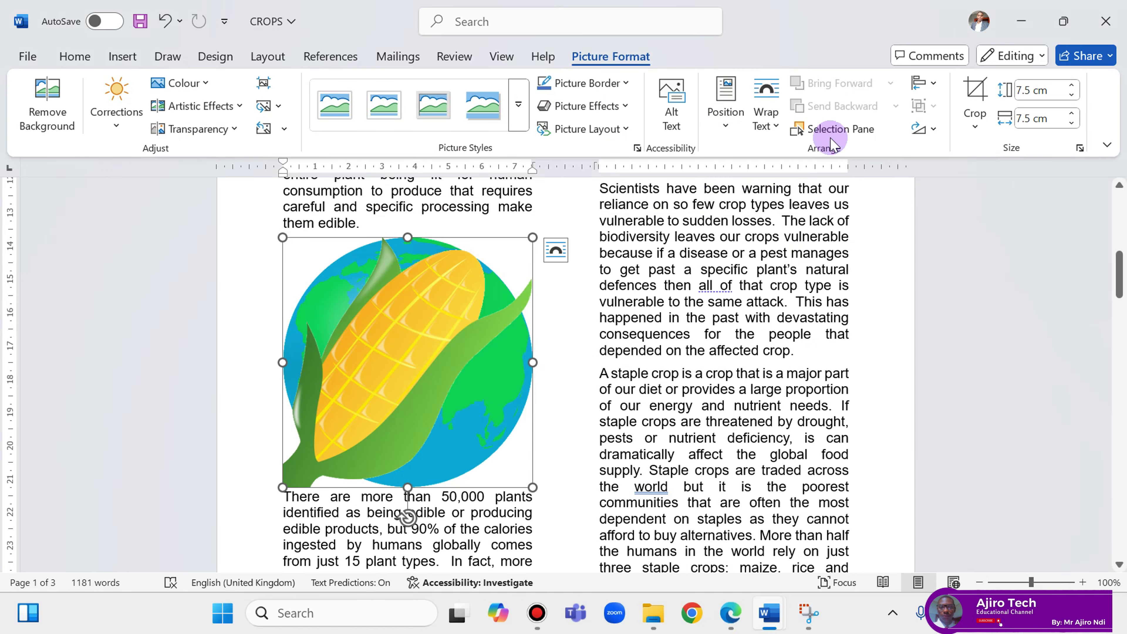
pyautogui.click(1072, 125)
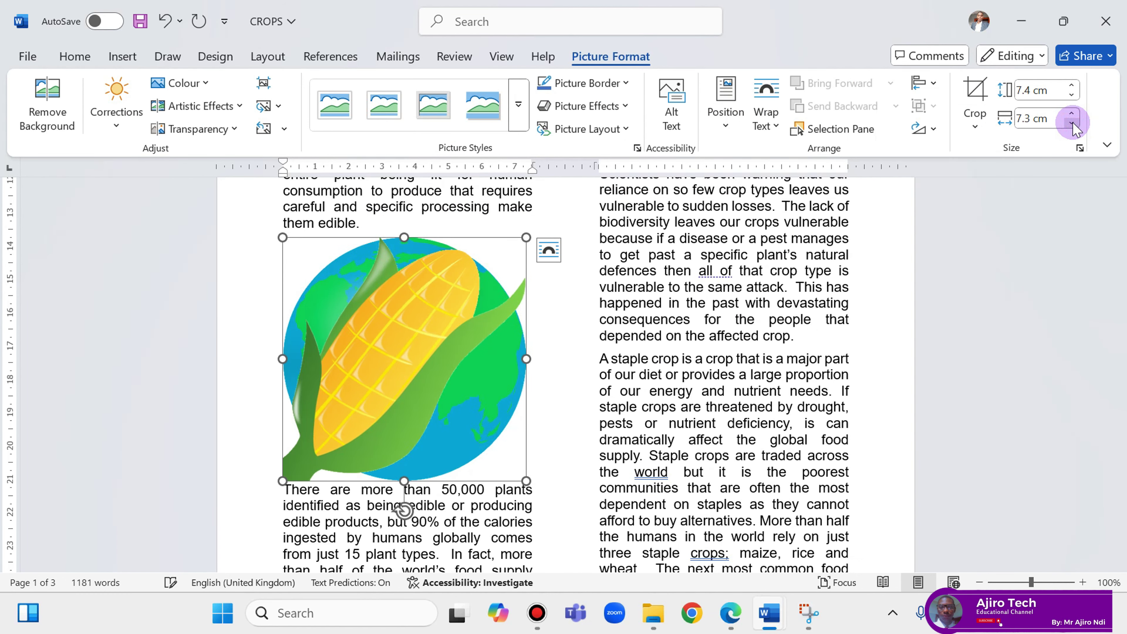
pyautogui.click(1072, 124)
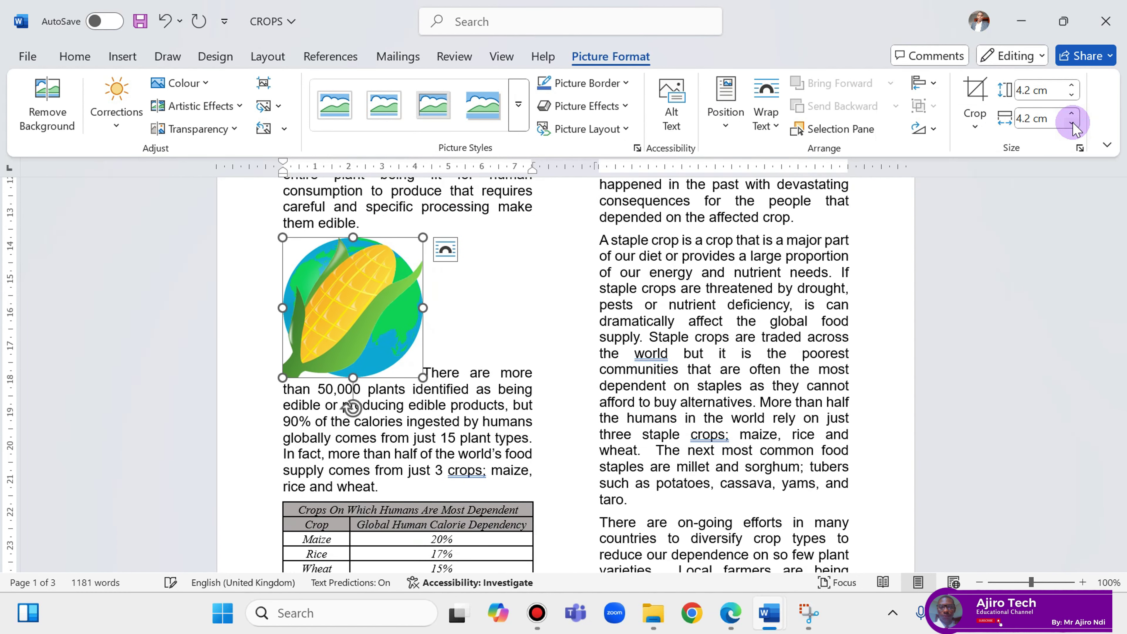
pyautogui.click(1072, 125)
pyautogui.click(1072, 124)
pyautogui.click(1072, 124)
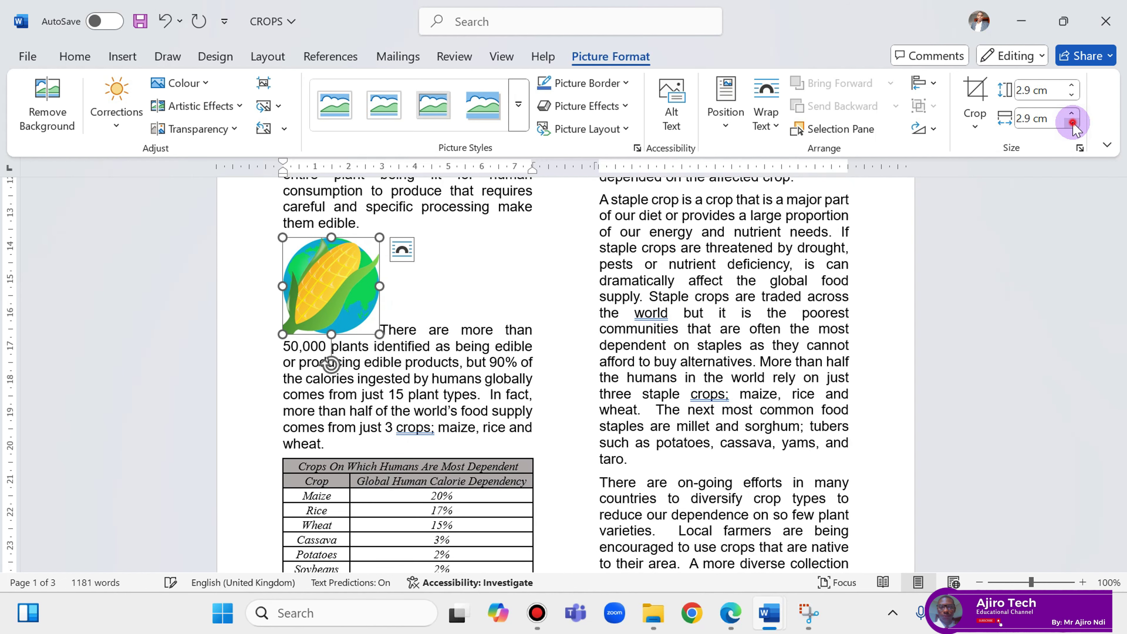
pyautogui.click(1072, 124)
pyautogui.click(1072, 124)
pyautogui.click(1073, 124)
pyautogui.click(1072, 123)
pyautogui.click(1072, 124)
pyautogui.click(1072, 124)
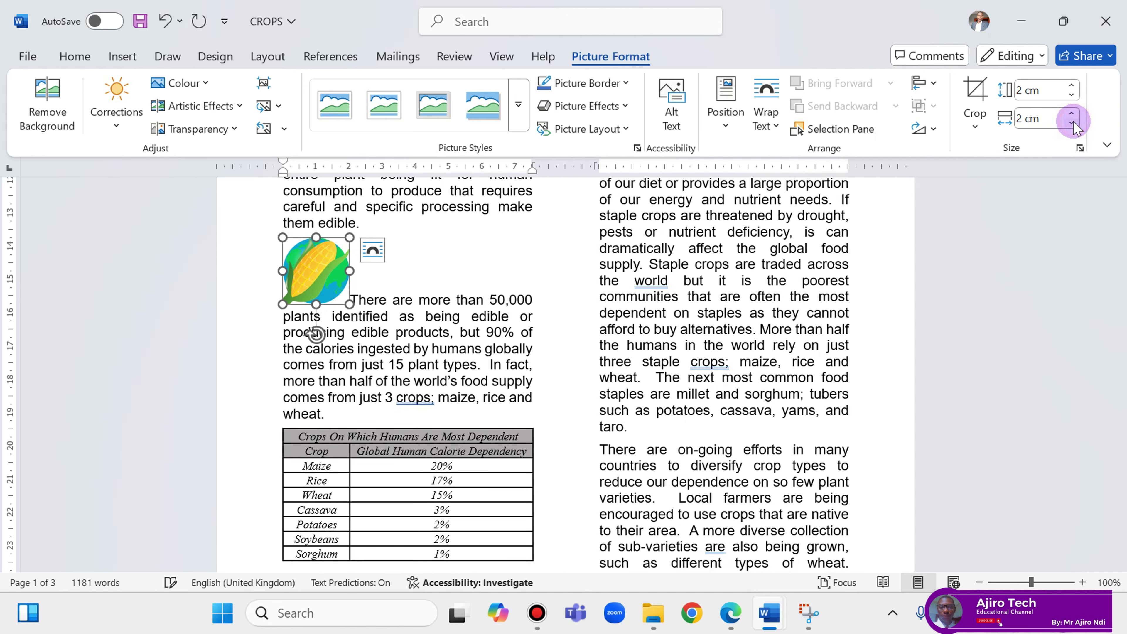
pyautogui.click(721, 622)
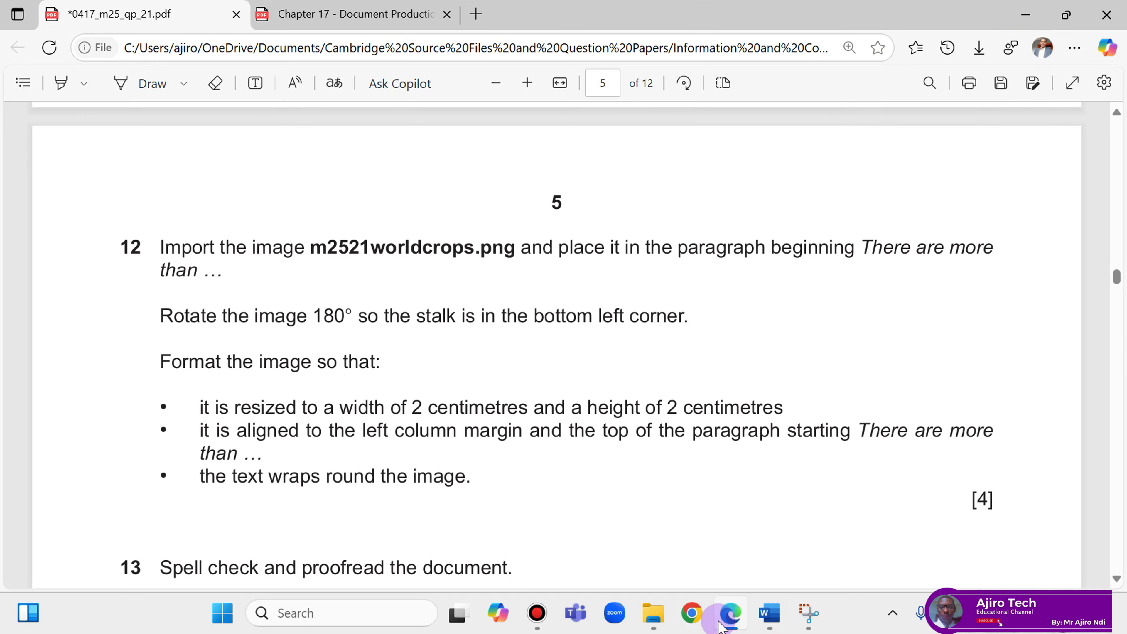
pyautogui.click(724, 622)
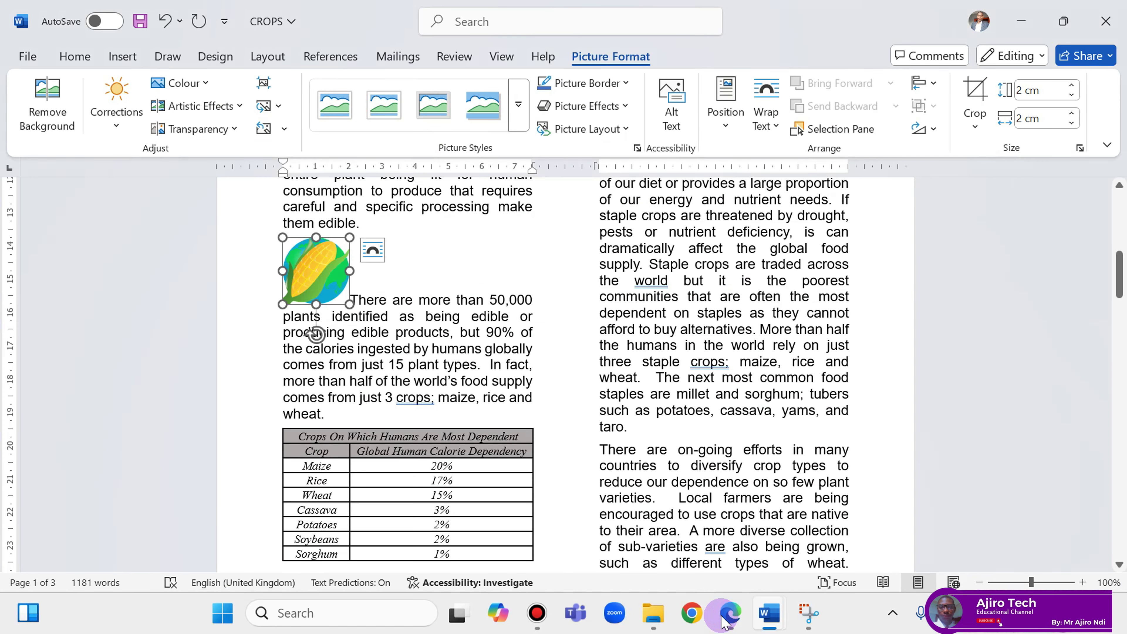
pyautogui.click(724, 621)
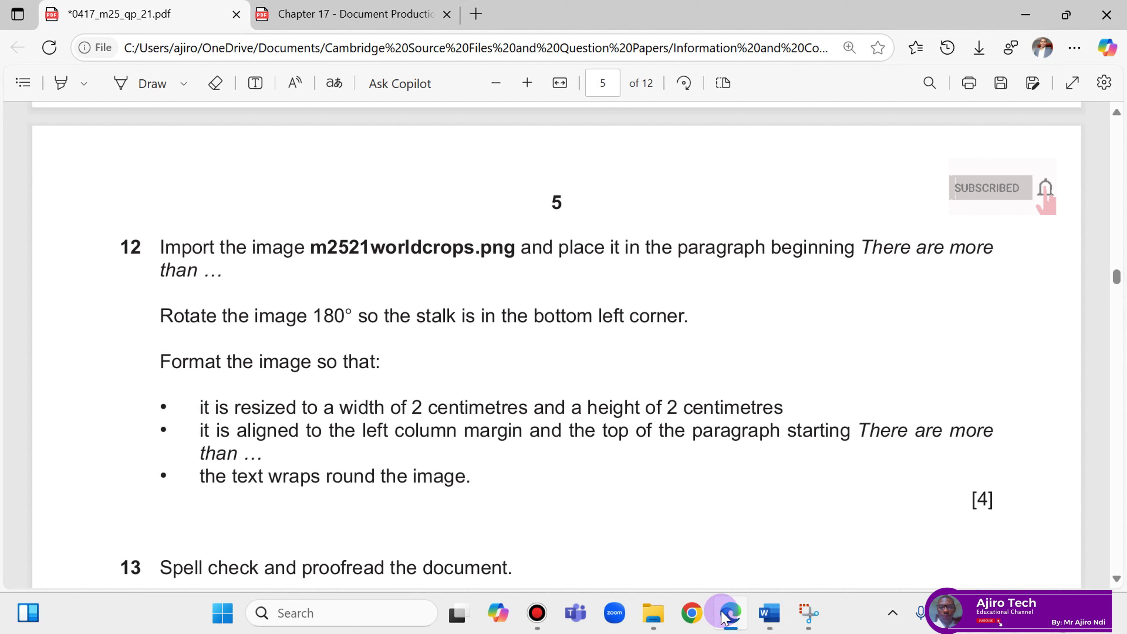
# Underline 'There are more' in question 12 with the Edge draw pen, then return to CROPS.
pyautogui.click(147, 78)
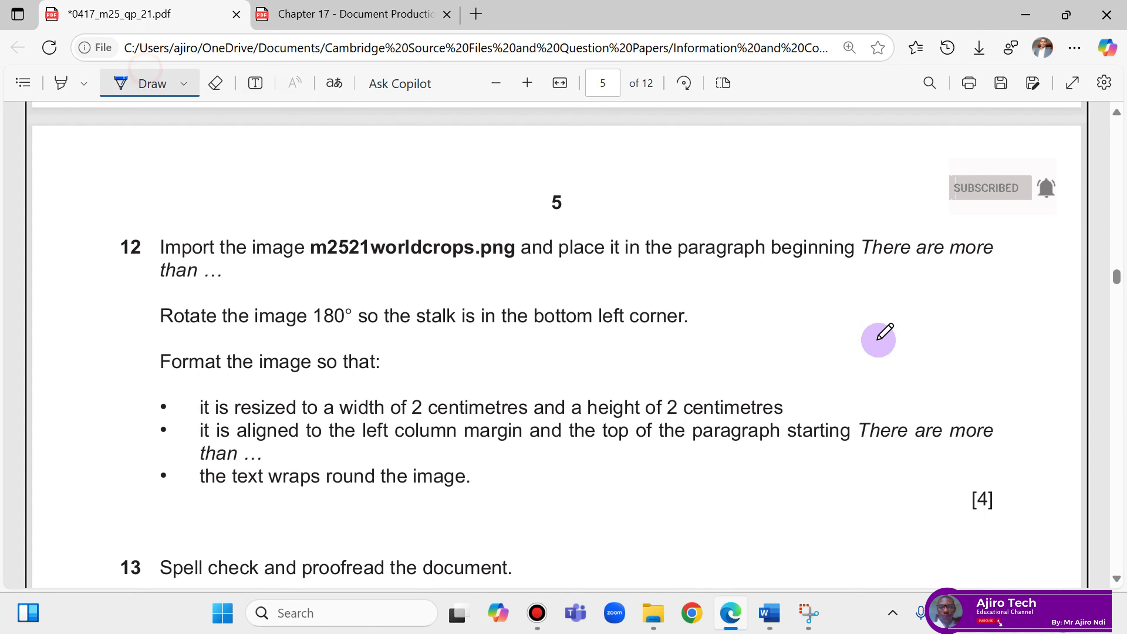
pyautogui.moveTo(841, 452); pyautogui.dragTo(984, 442)
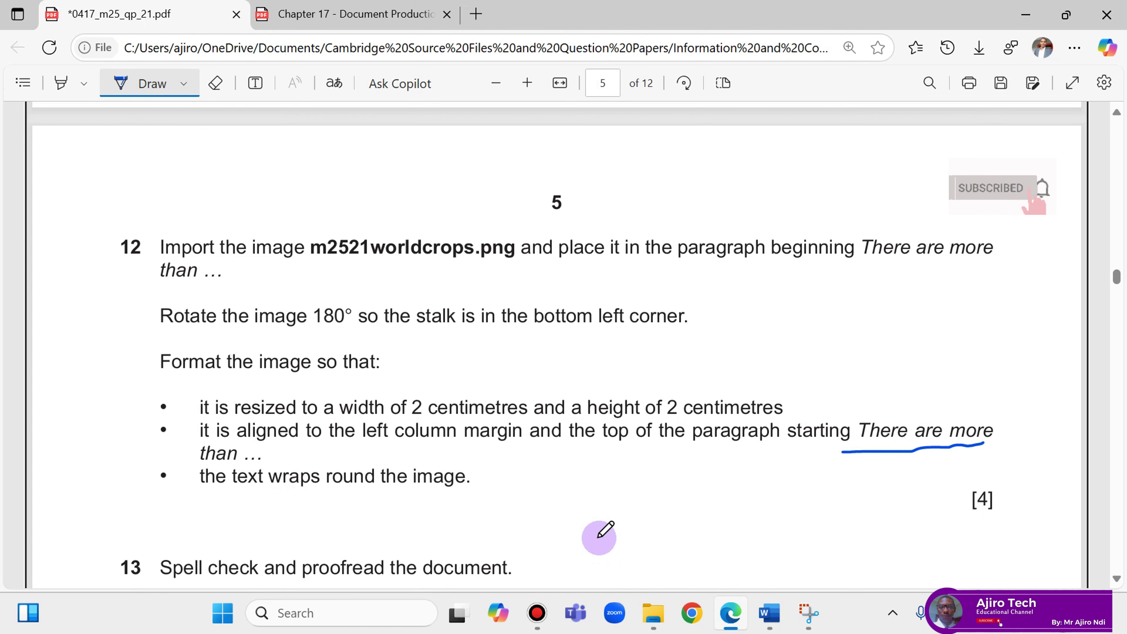
pyautogui.moveTo(772, 615)
pyautogui.click(845, 566)
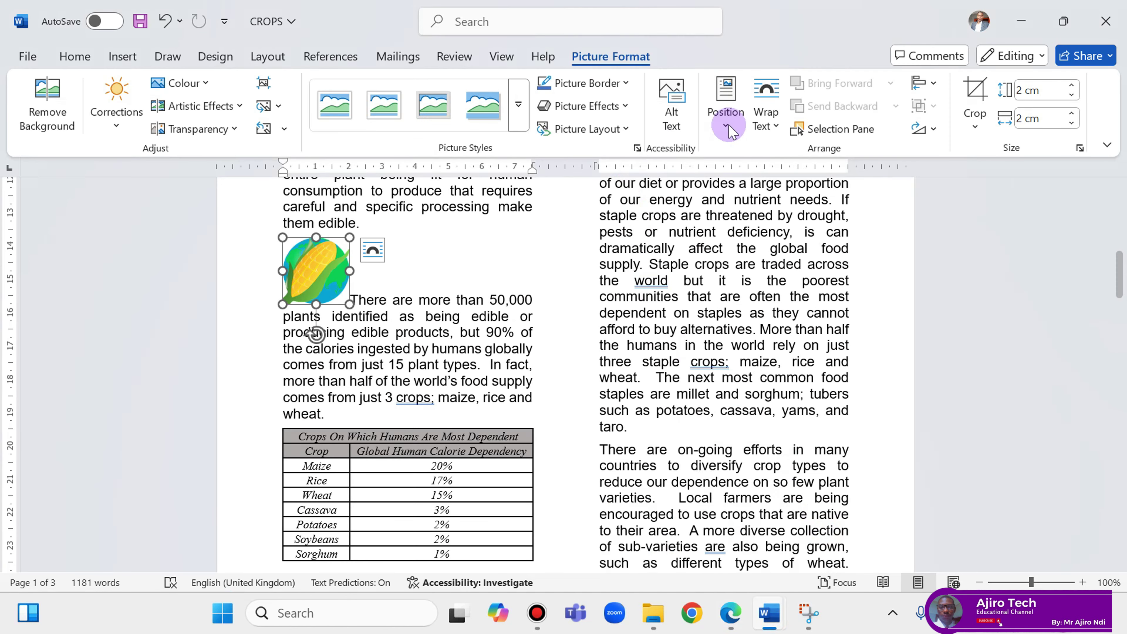
# Wrap the 'There are more than' paragraph text closely around the 2 cm corn picture.
pyautogui.click(764, 111)
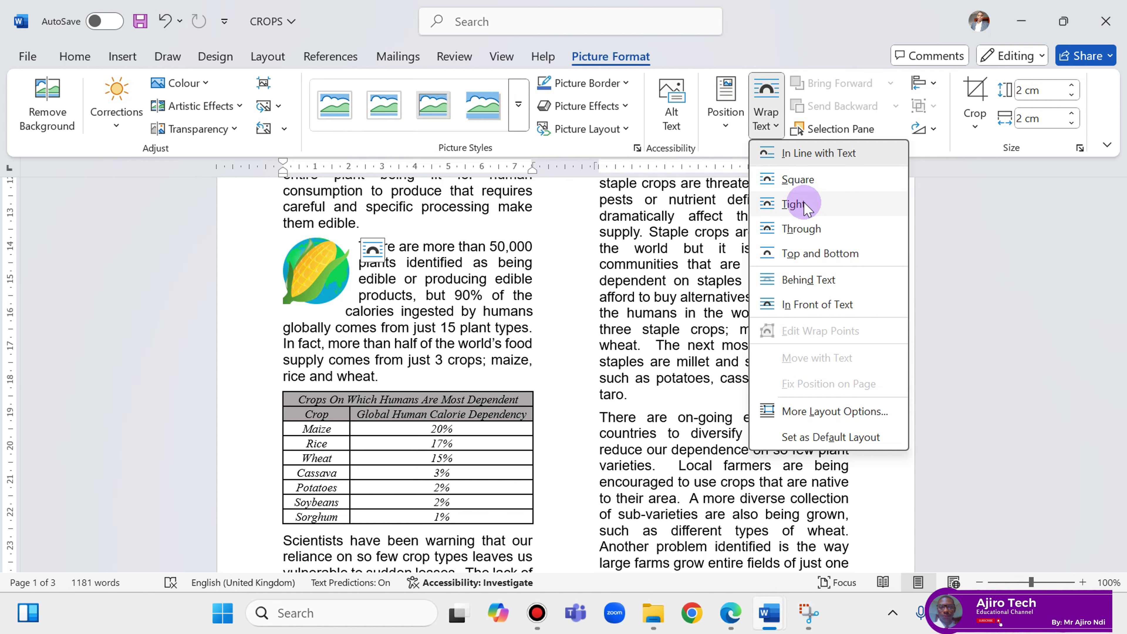
pyautogui.click(807, 229)
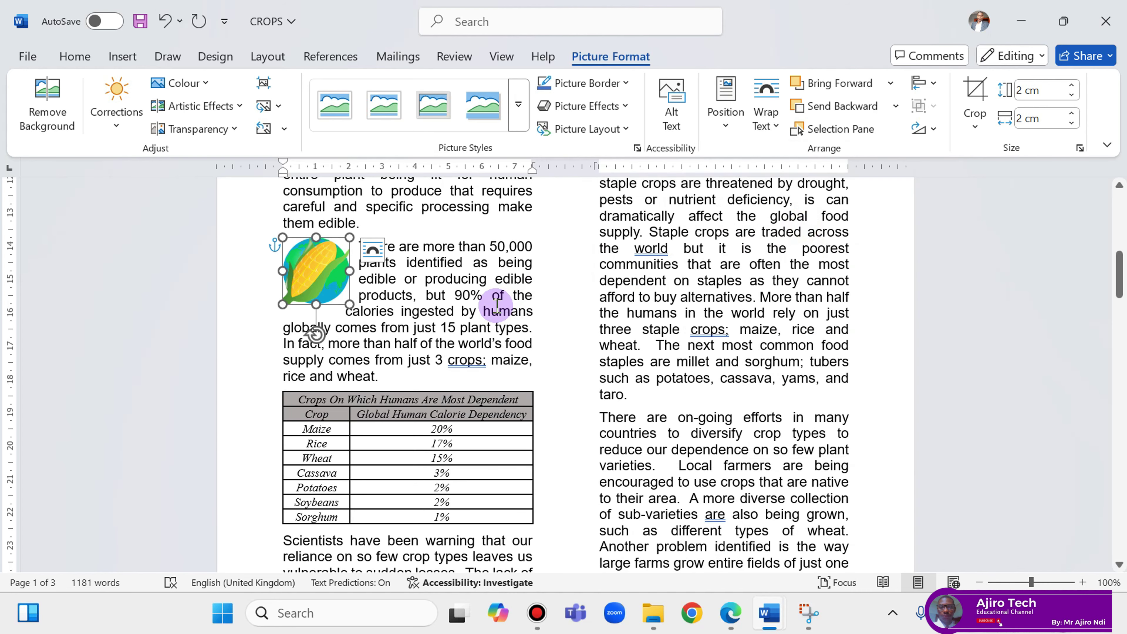
pyautogui.click(530, 274)
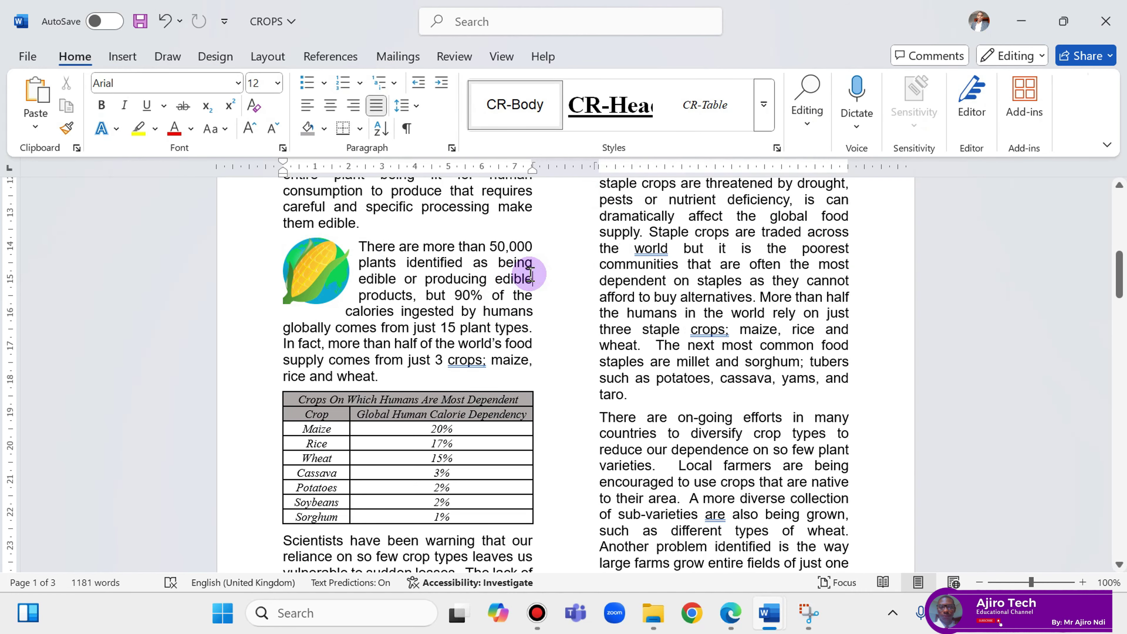
pyautogui.click(322, 273)
pyautogui.click(416, 295)
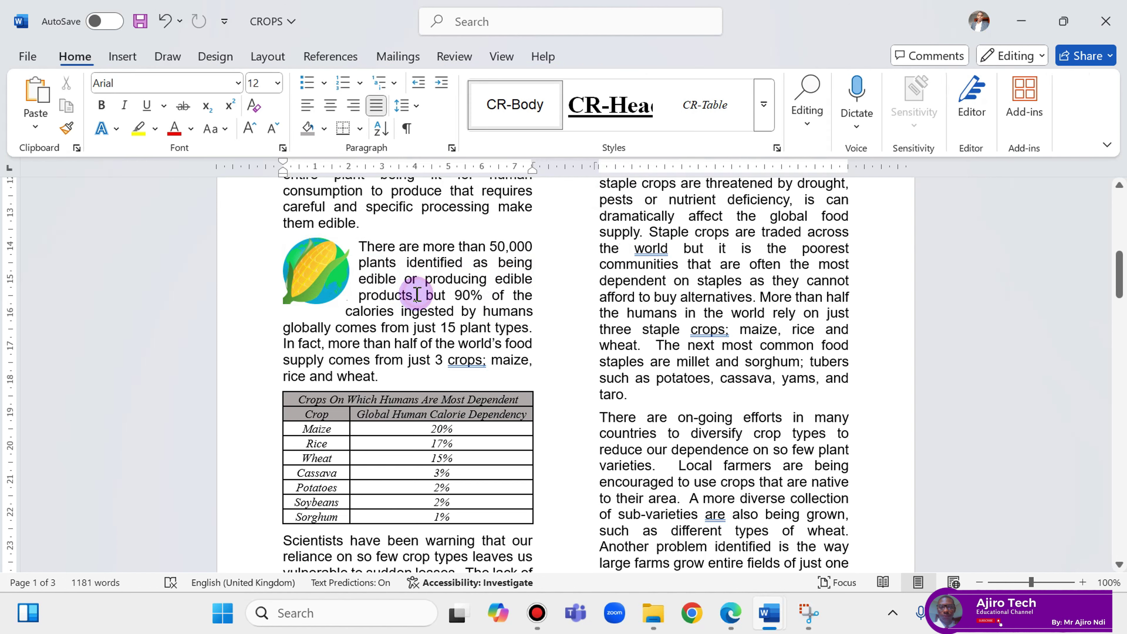
# Underline 'proofread' in question 13 of the exam question paper.
pyautogui.click(731, 611)
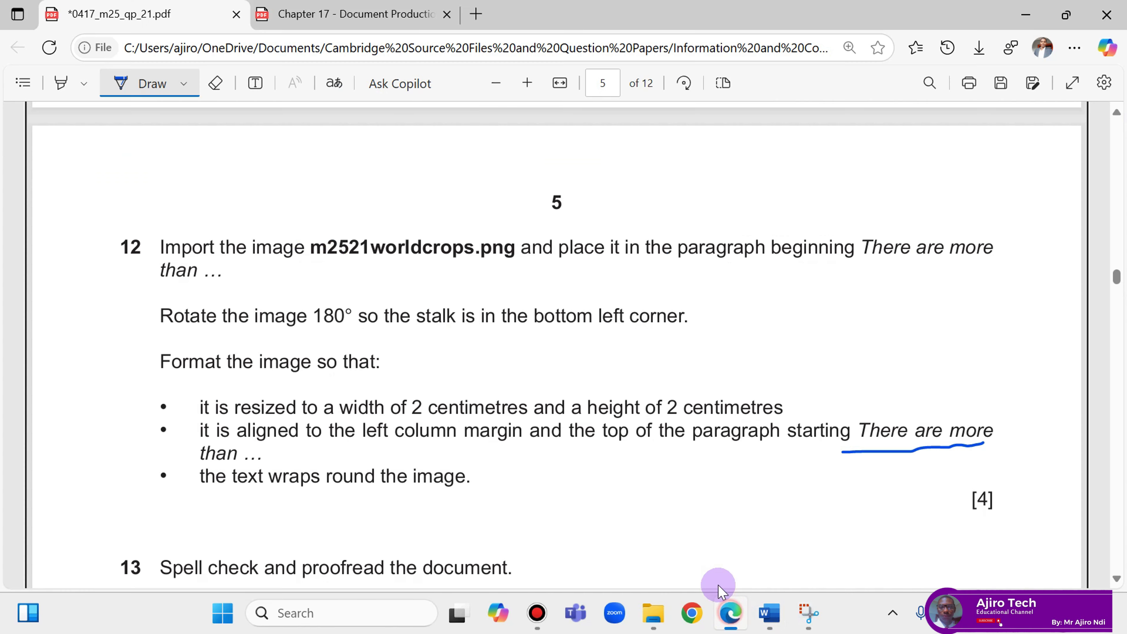
pyautogui.scroll(-2, 430, 466)
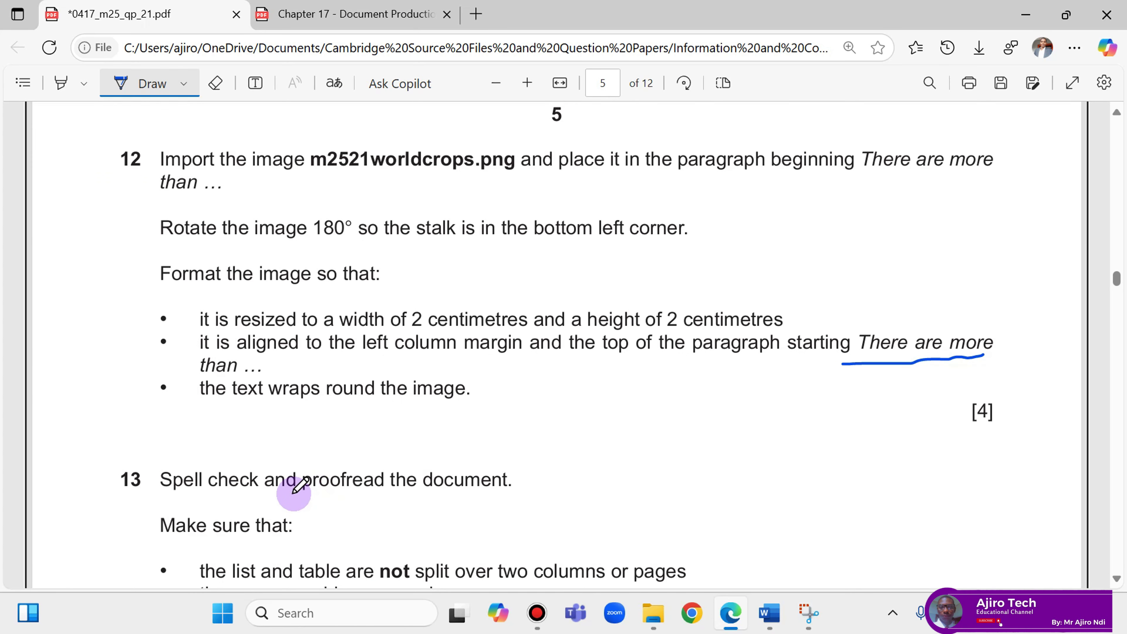
pyautogui.moveTo(308, 496); pyautogui.dragTo(377, 493)
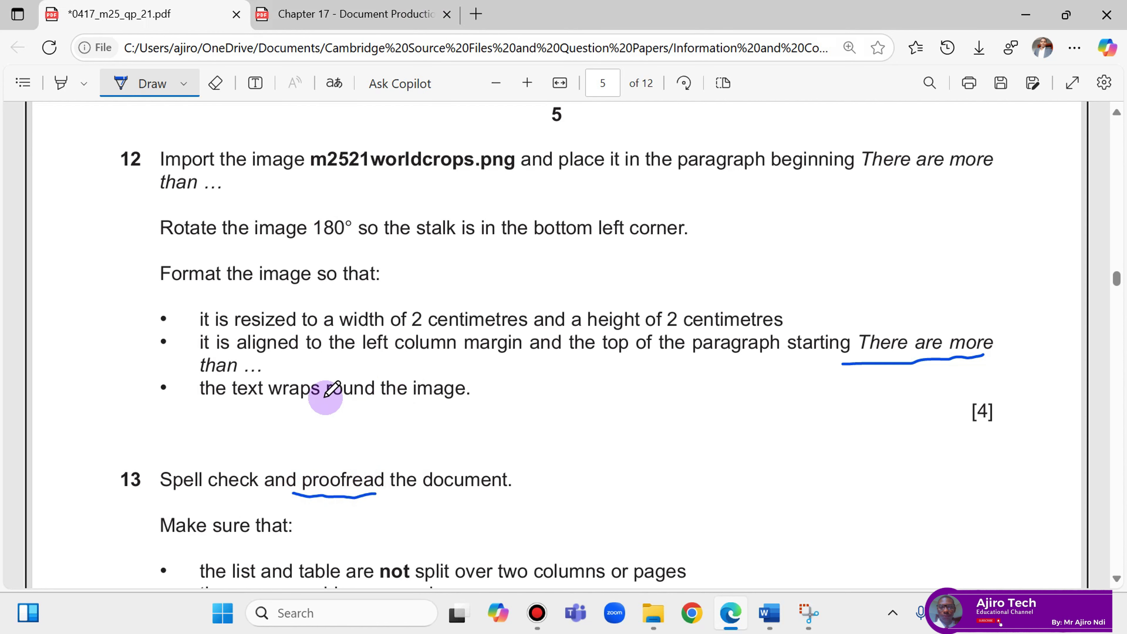
# Scroll through the Chapter 17 notes PDF.
pyautogui.click(326, 17)
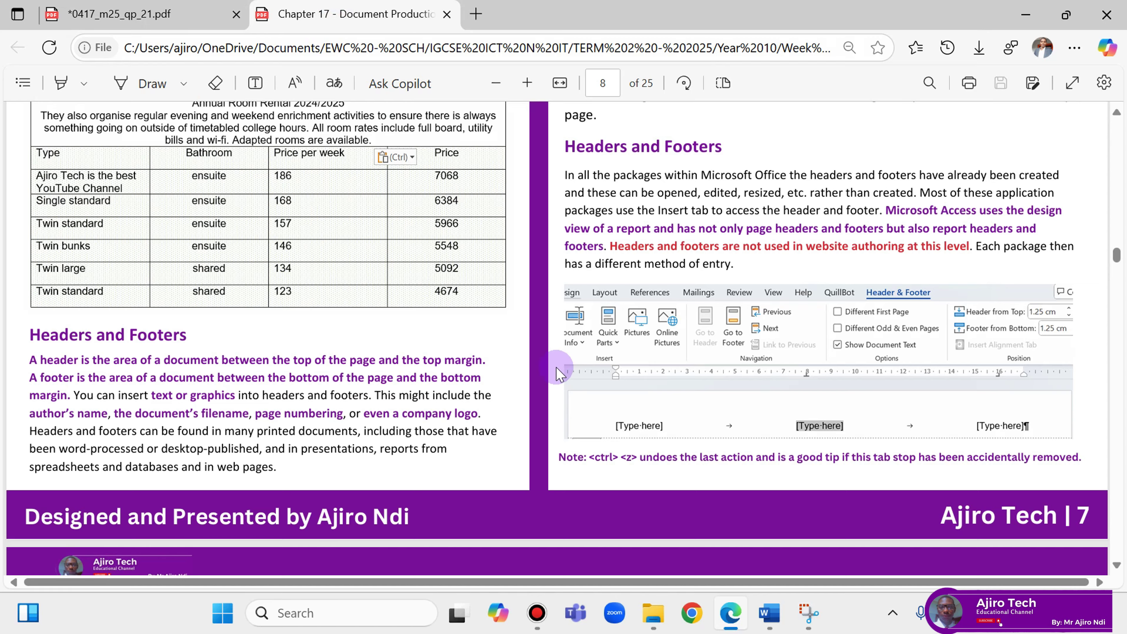
pyautogui.scroll(-5, 554, 368)
pyautogui.scroll(-15, 561, 357)
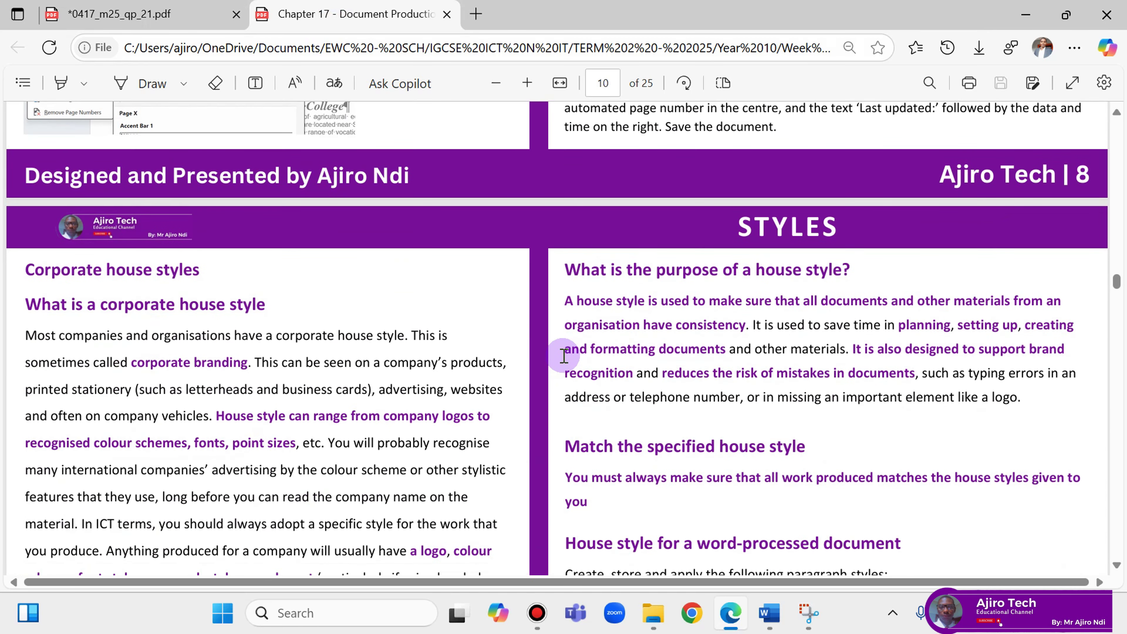
pyautogui.scroll(-4, 564, 355)
pyautogui.scroll(9, 563, 355)
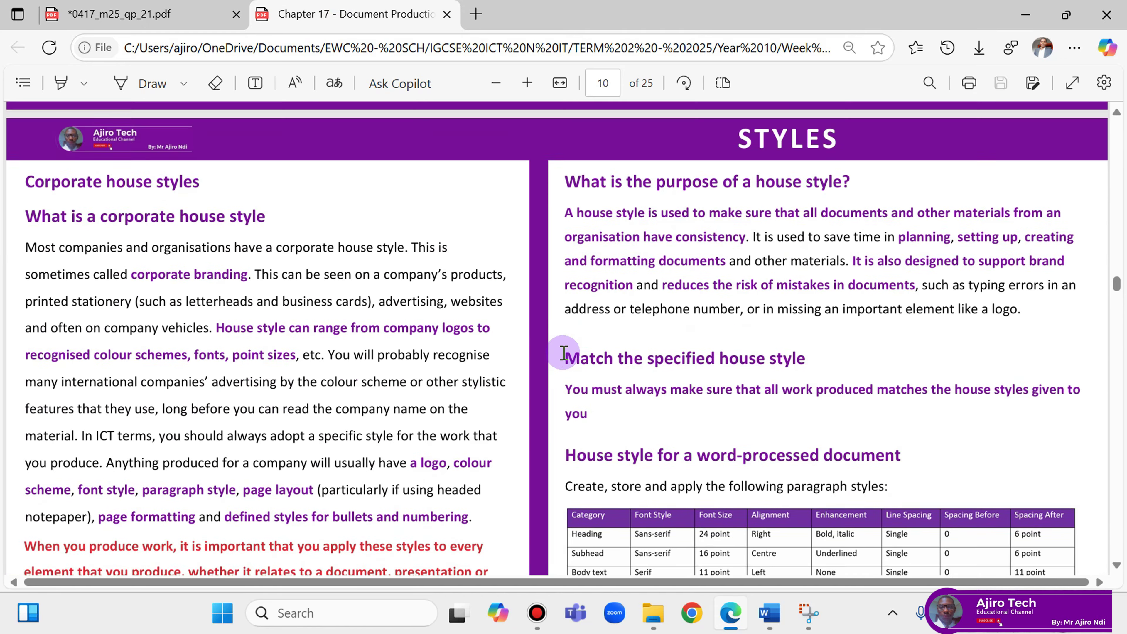
pyautogui.scroll(17, 564, 353)
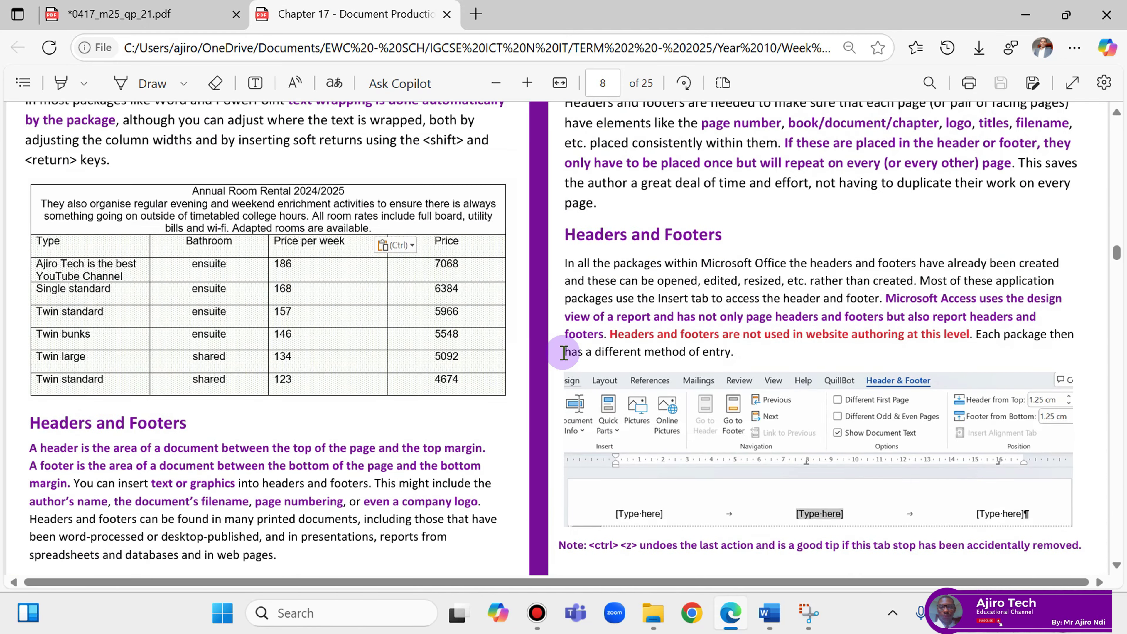
pyautogui.scroll(-8, 563, 353)
pyautogui.scroll(18, 564, 350)
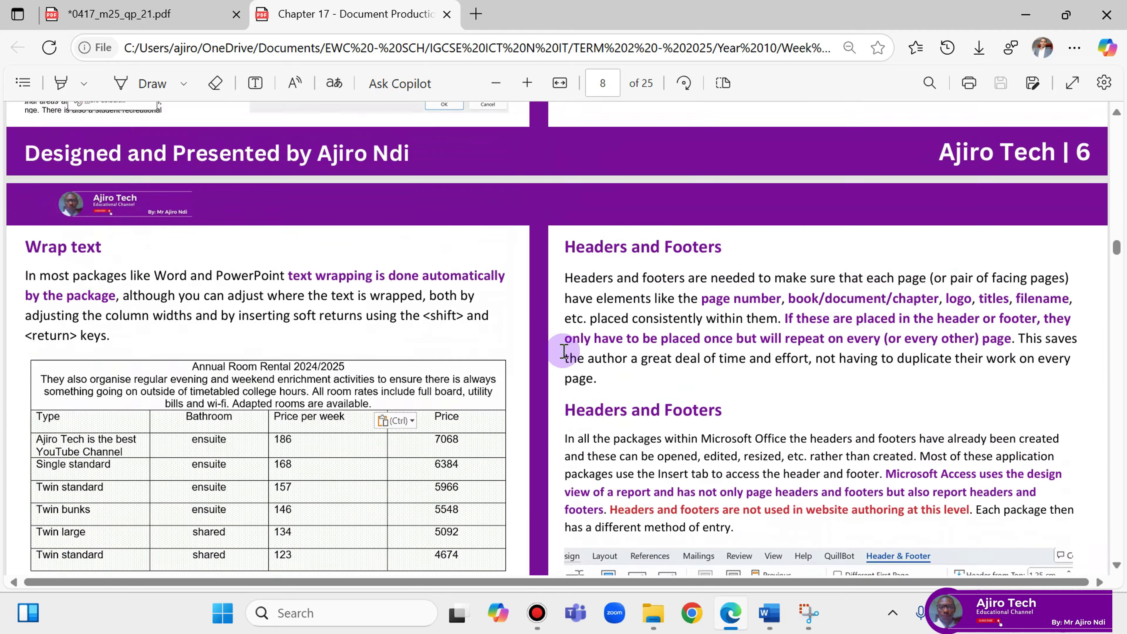
pyautogui.scroll(-20, 564, 348)
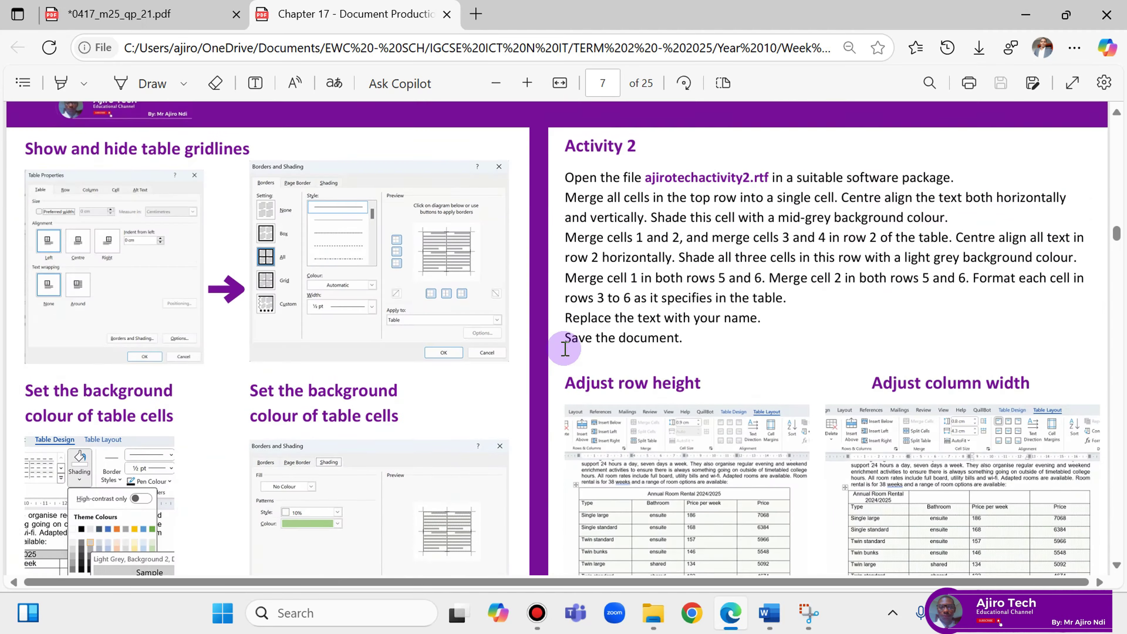
pyautogui.scroll(-20, 564, 346)
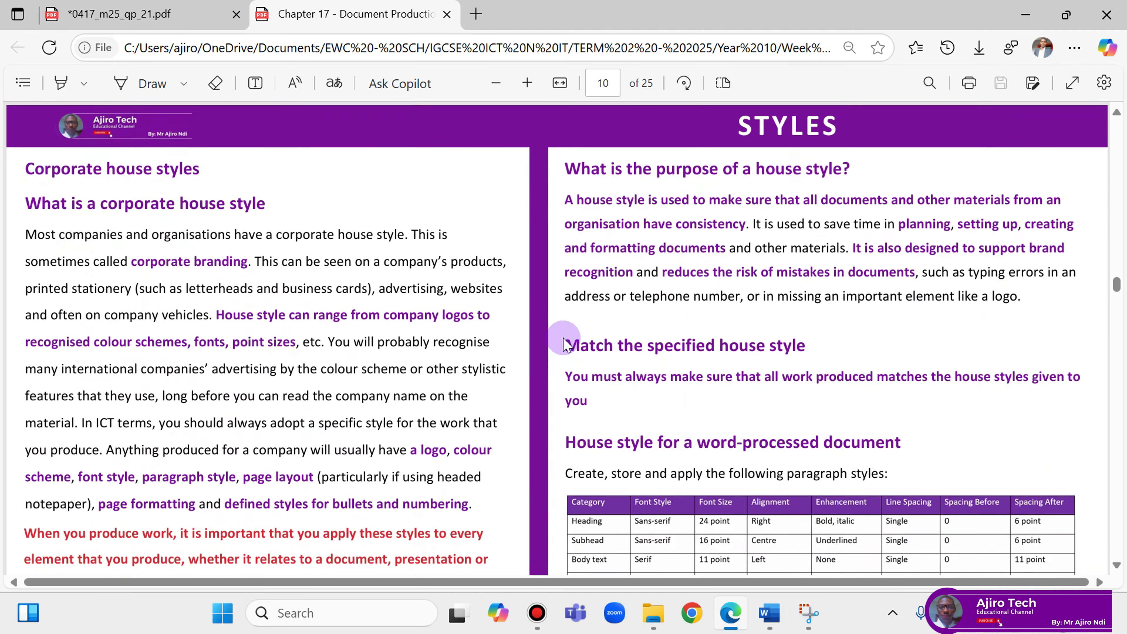
pyautogui.scroll(-12, 569, 342)
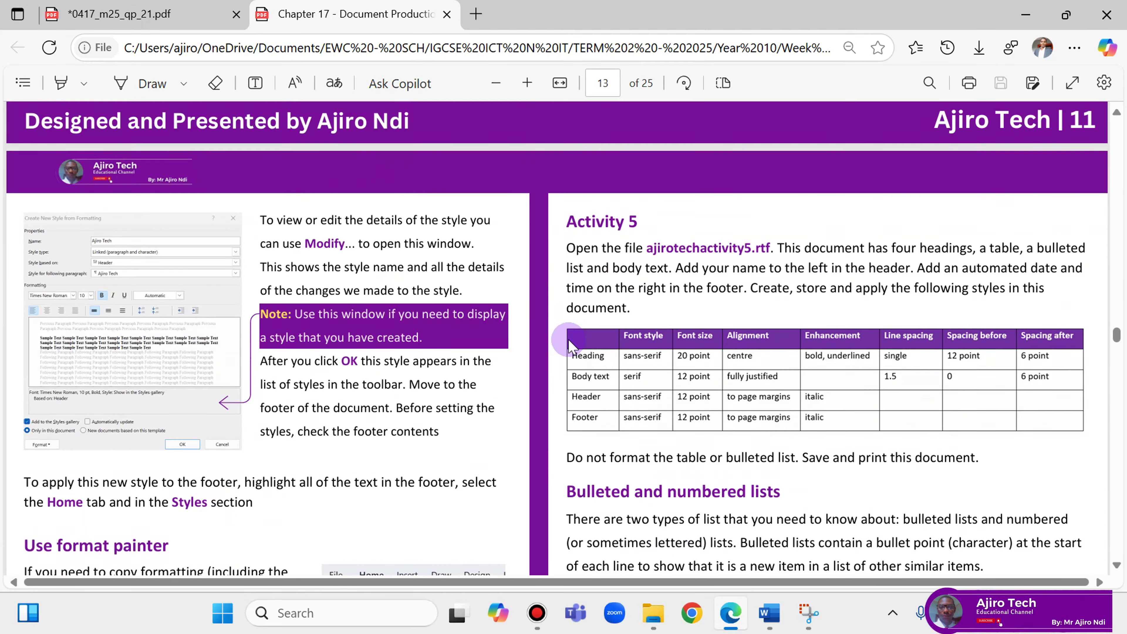
pyautogui.scroll(-18, 569, 344)
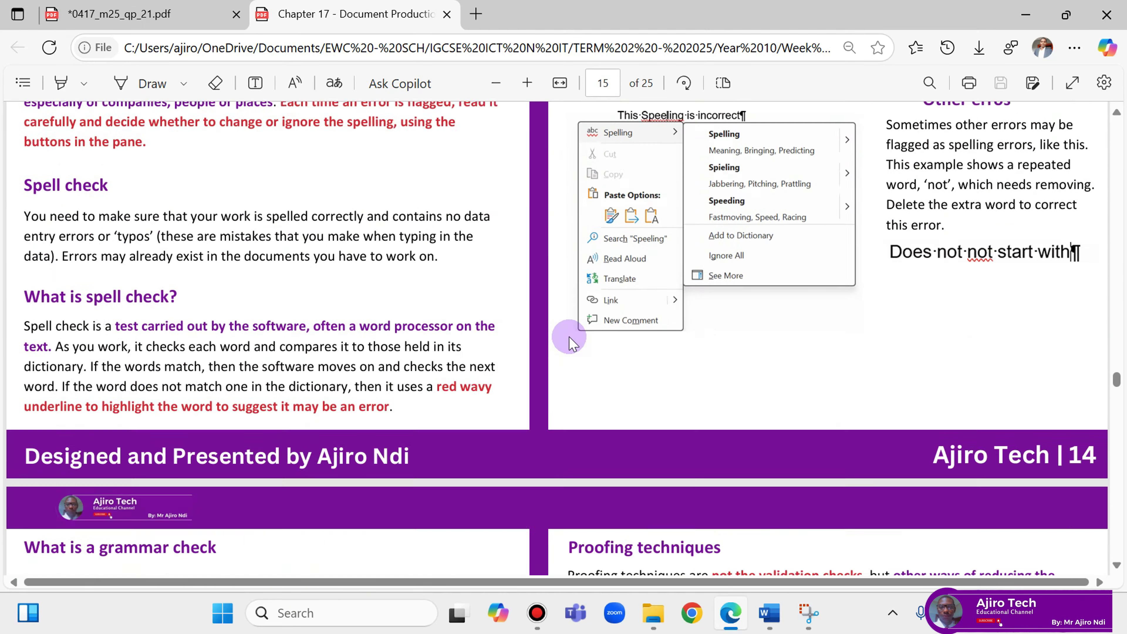
pyautogui.scroll(14, 571, 336)
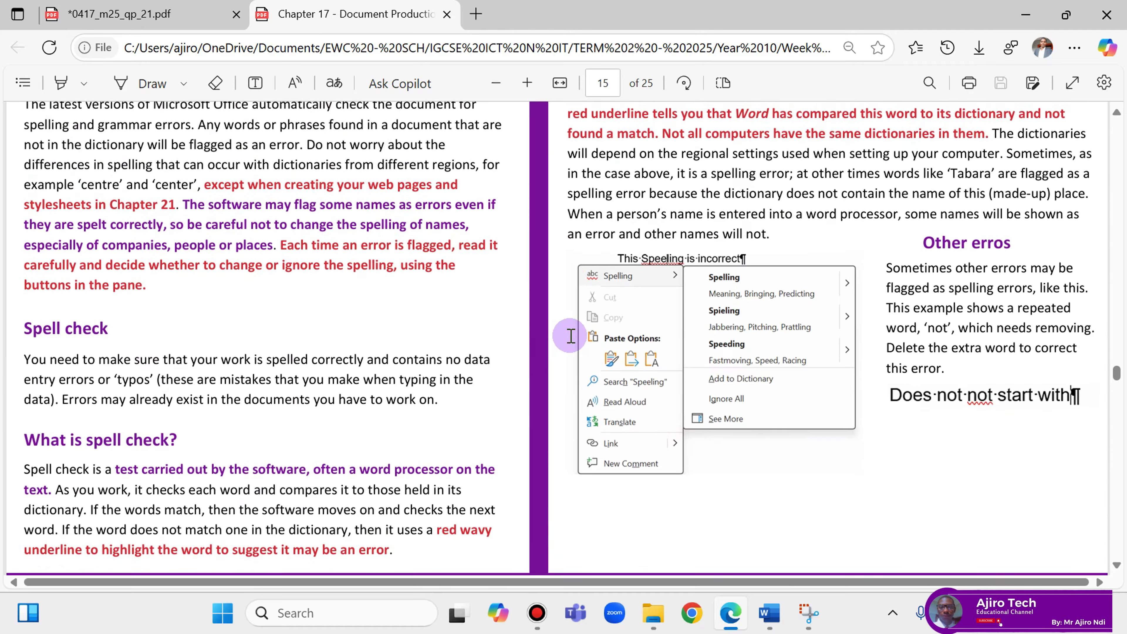
pyautogui.scroll(-2, 571, 337)
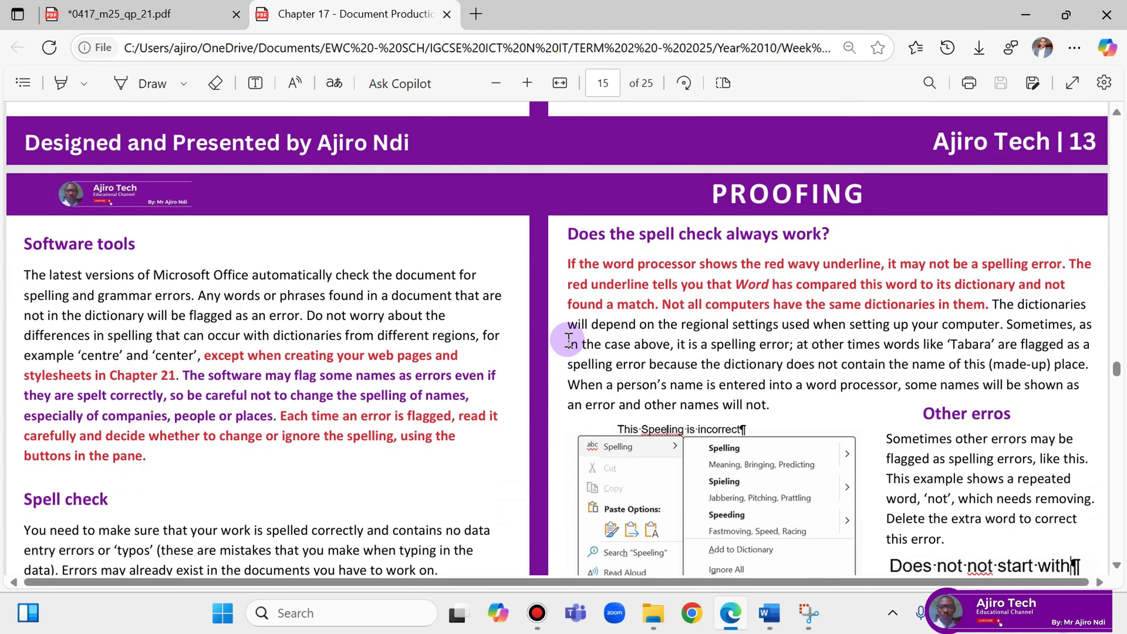
pyautogui.scroll(-14, 570, 340)
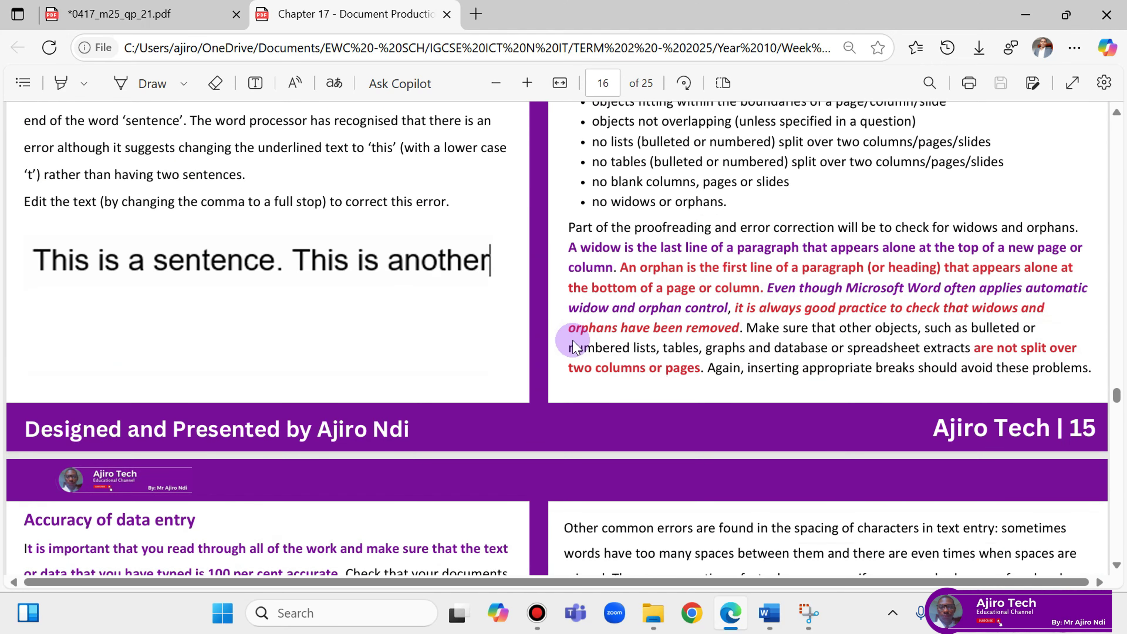
pyautogui.scroll(4, 572, 346)
pyautogui.scroll(-10, 573, 346)
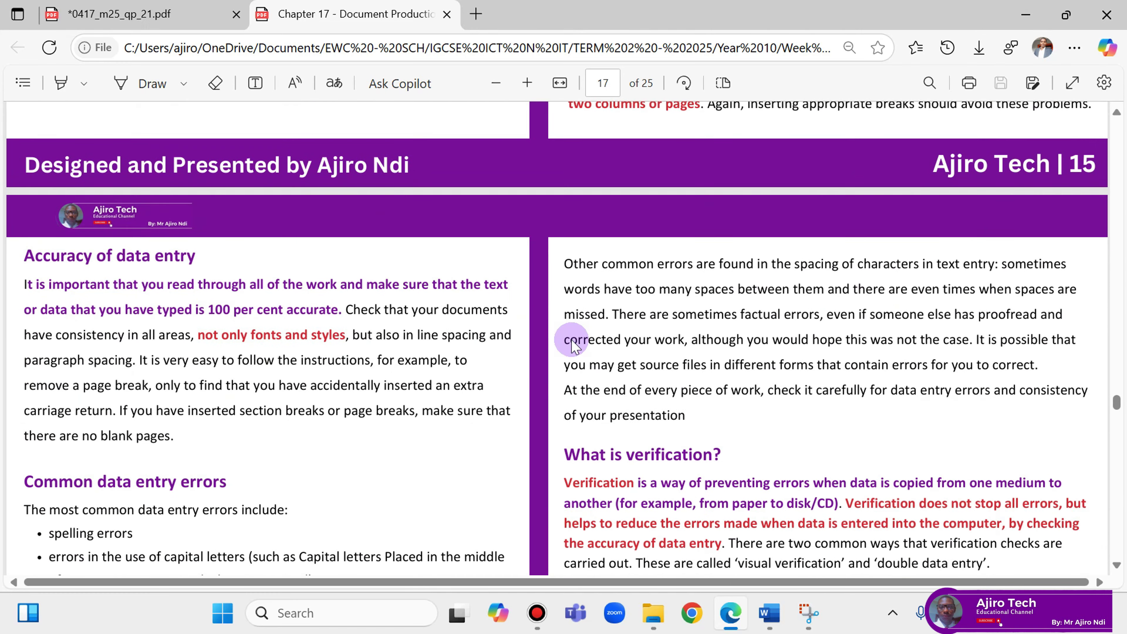
pyautogui.scroll(-13, 572, 344)
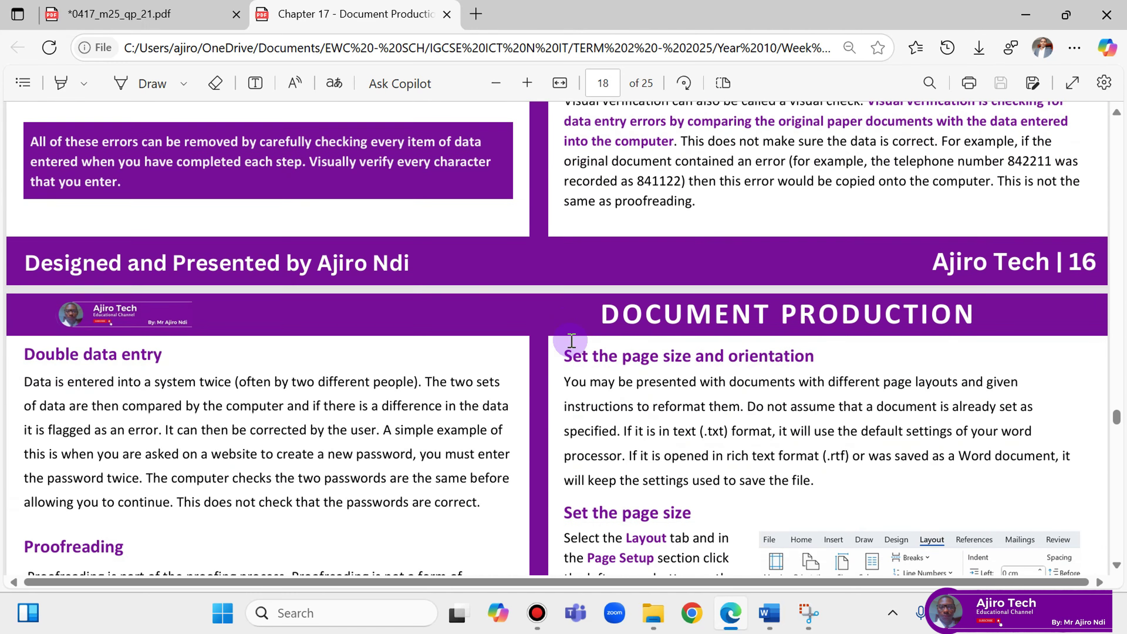
pyautogui.scroll(-4, 570, 337)
pyautogui.scroll(-4, 568, 335)
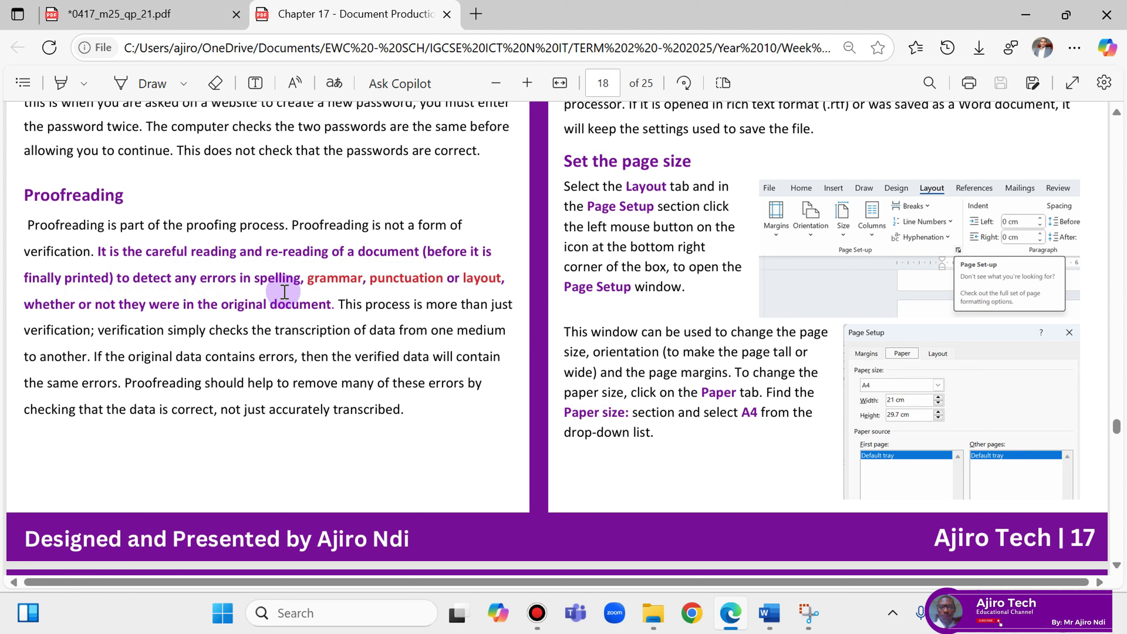
# Turn on freehand inking, then switch windows back to the exam question paper.
pyautogui.click(138, 80)
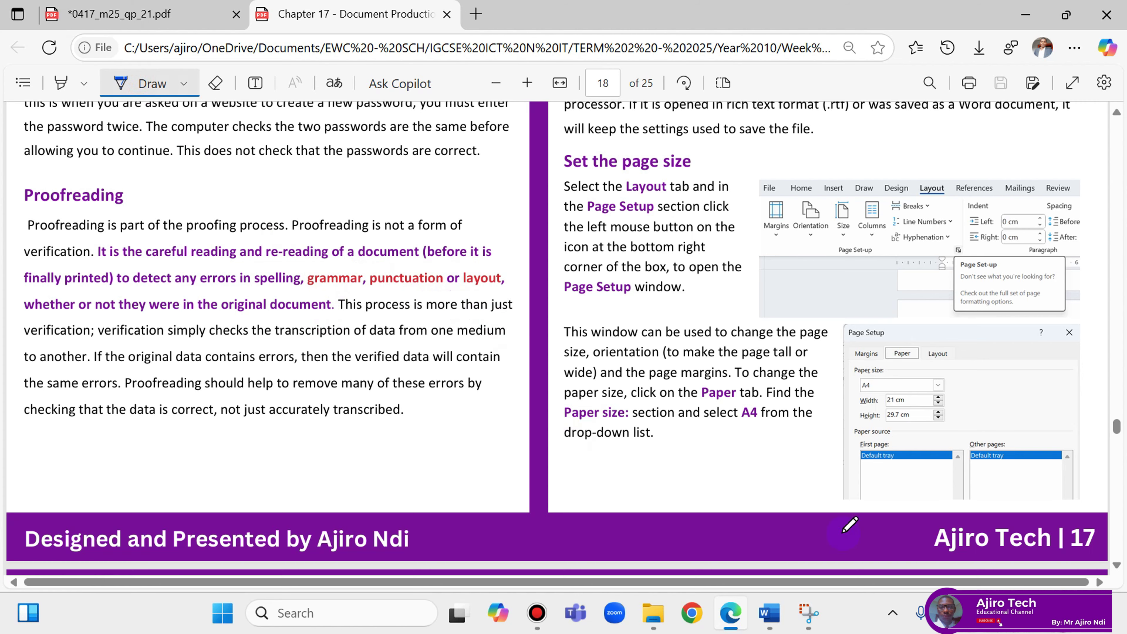
pyautogui.moveTo(769, 612)
pyautogui.click(723, 507)
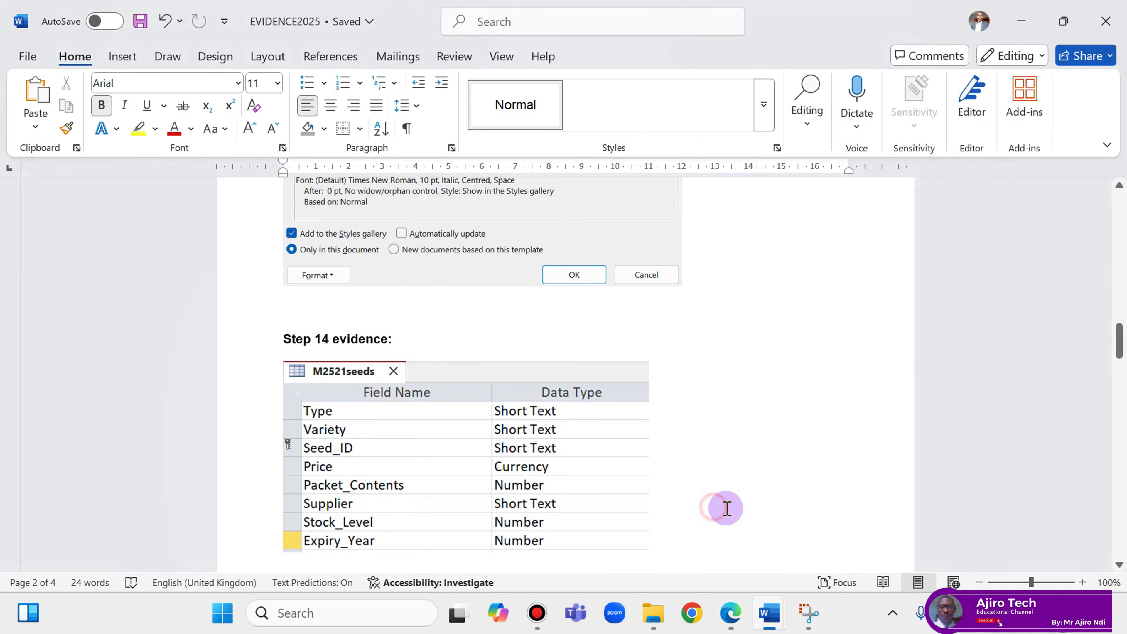
pyautogui.click(730, 612)
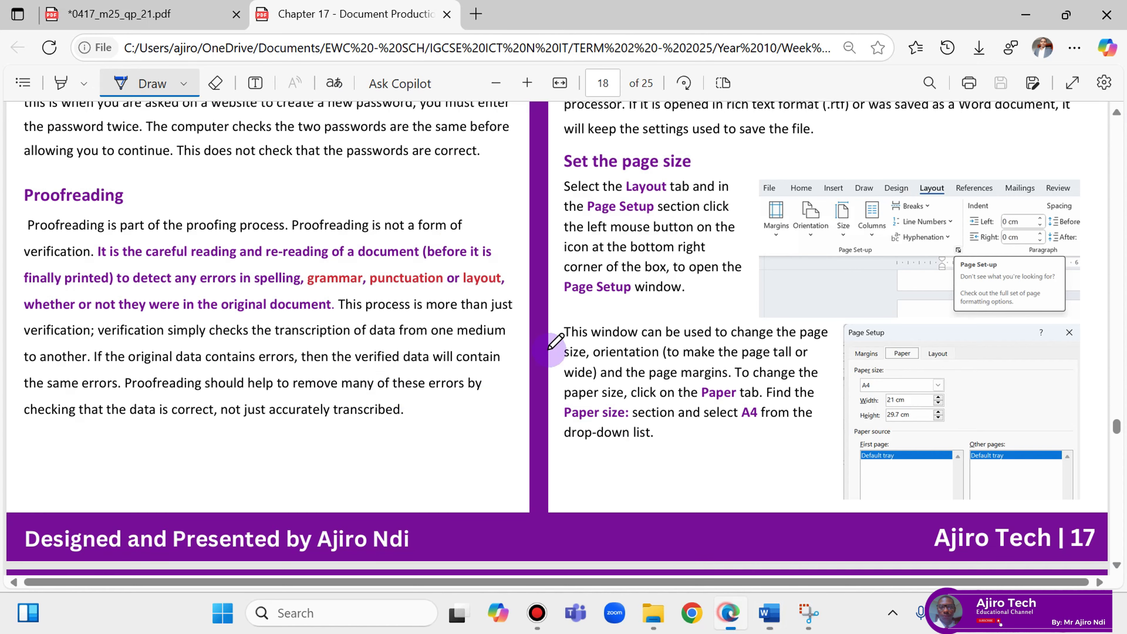
pyautogui.click(163, 23)
pyautogui.scroll(-2, 284, 425)
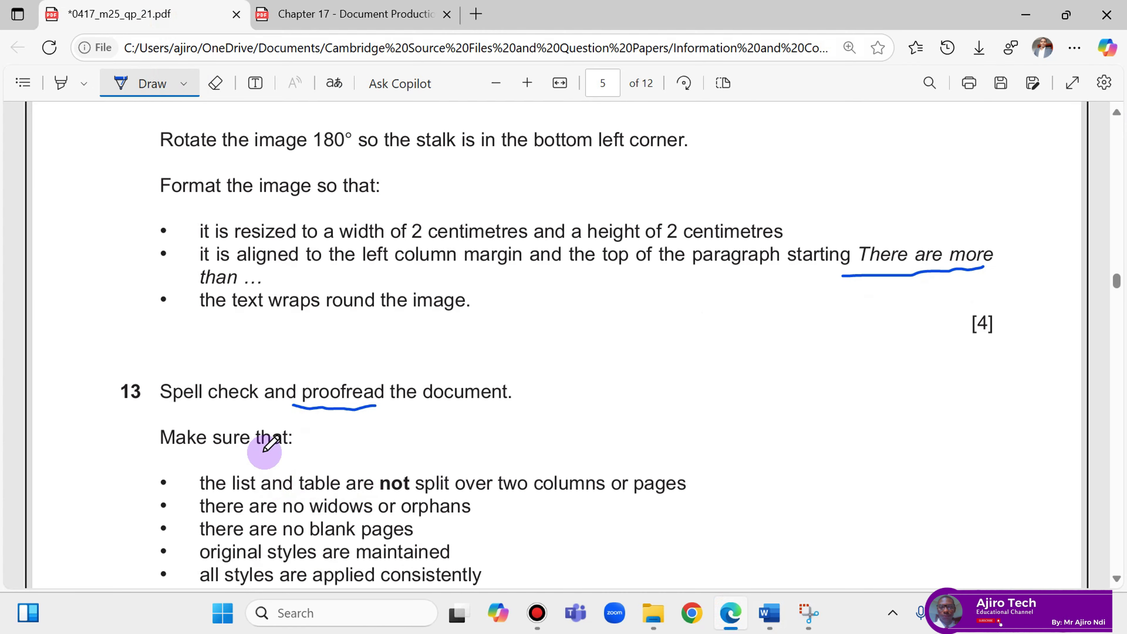
# Bring the CROPS report forward and start a spelling and grammar check.
pyautogui.moveTo(769, 612)
pyautogui.click(795, 512)
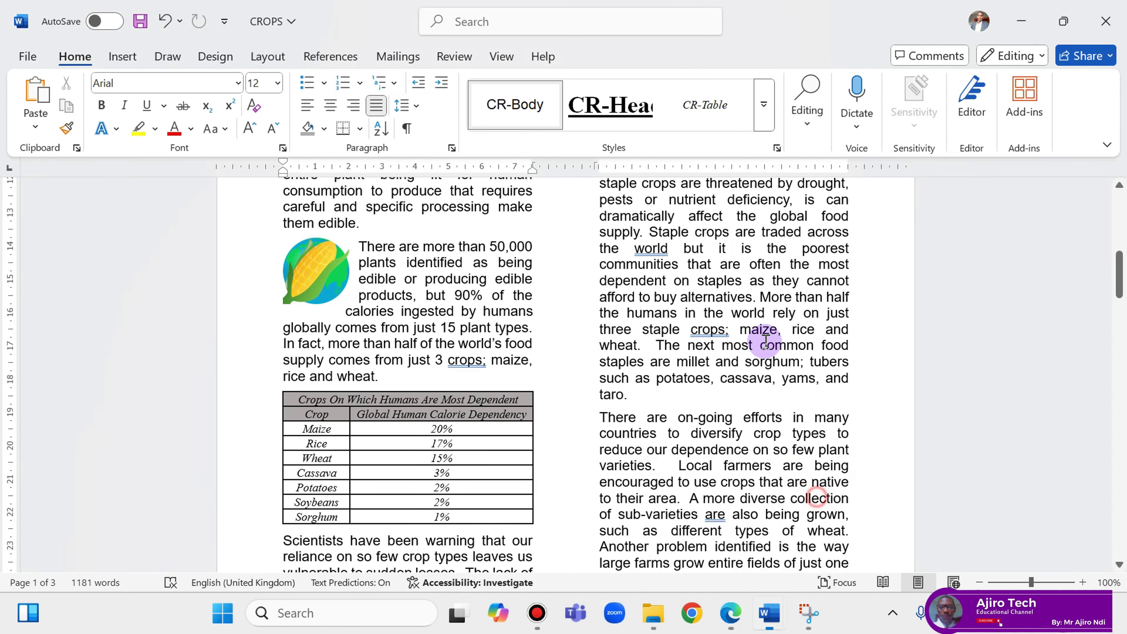
pyautogui.click(455, 57)
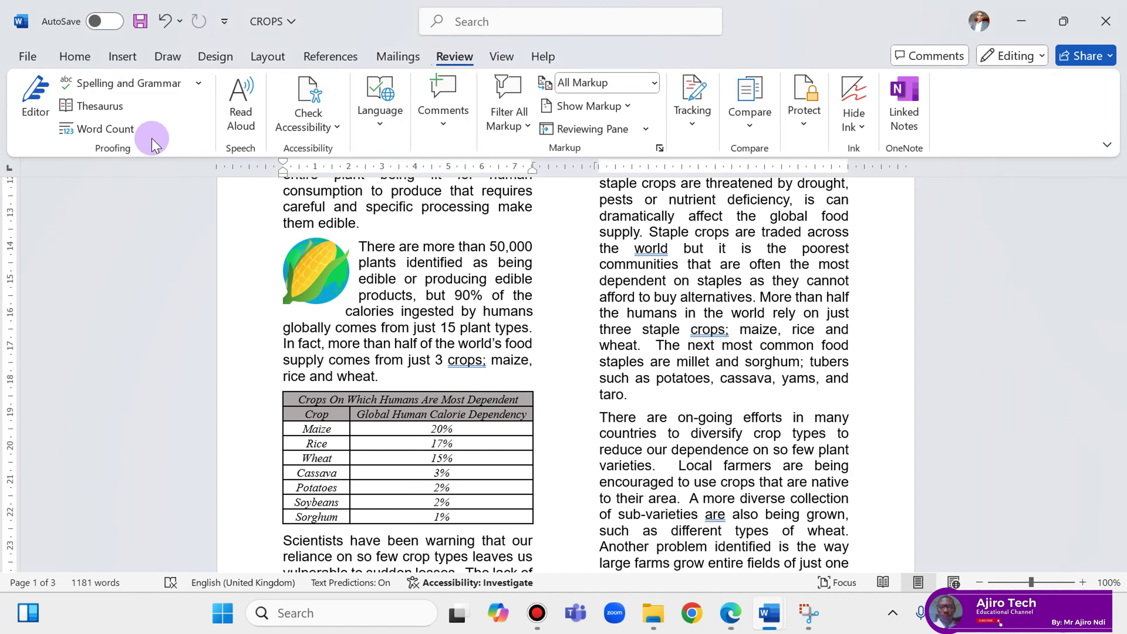
pyautogui.click(128, 84)
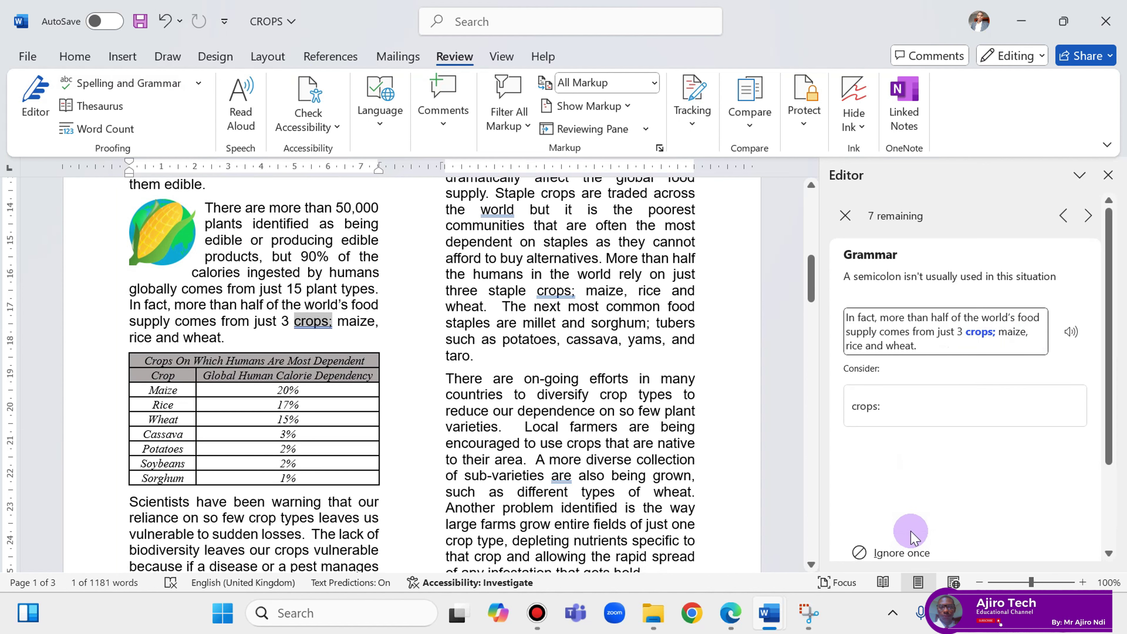
# Ignore every Editor suggestion, including semicolon, commas, hyphen, Window sills and conciseness, then close the Editor.
pyautogui.click(912, 550)
pyautogui.click(913, 546)
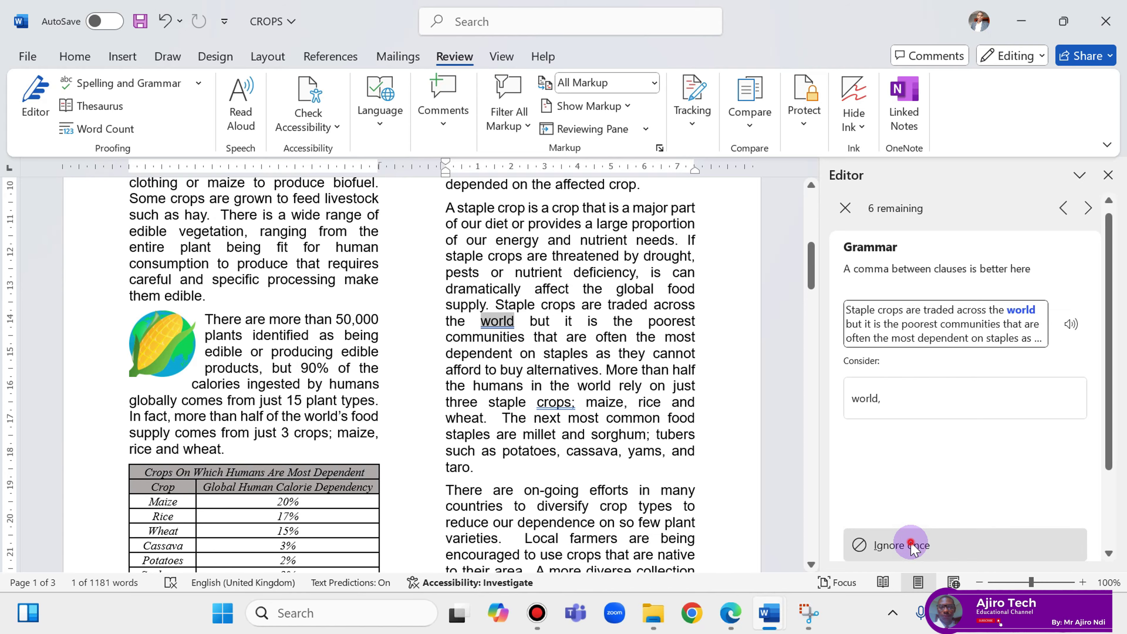
pyautogui.click(912, 546)
pyautogui.click(913, 546)
pyautogui.click(913, 546)
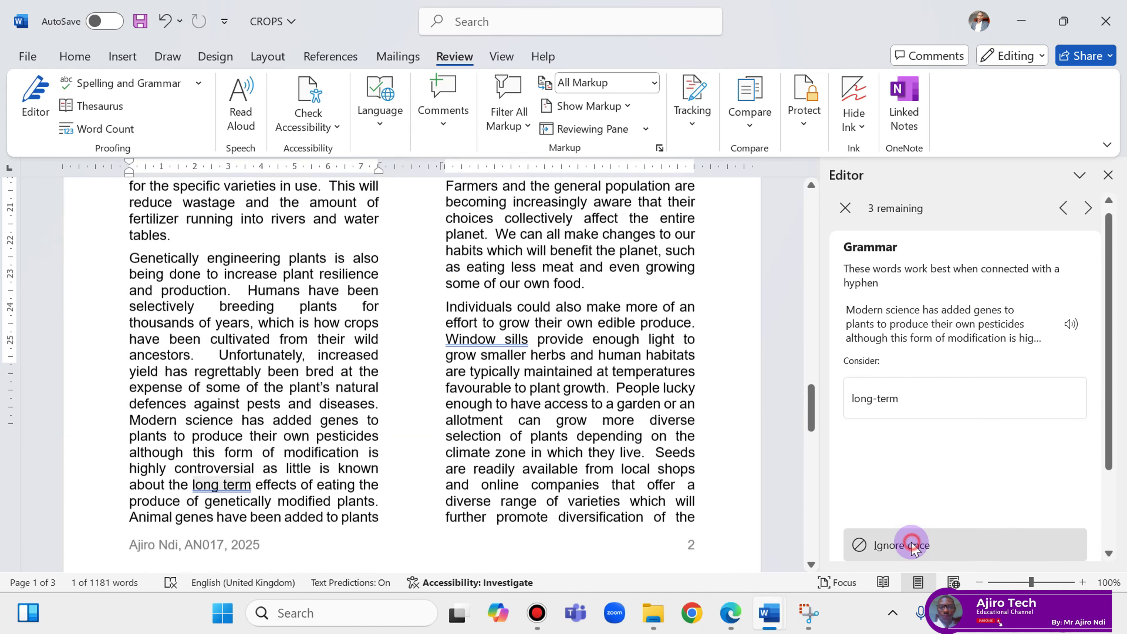
pyautogui.click(913, 546)
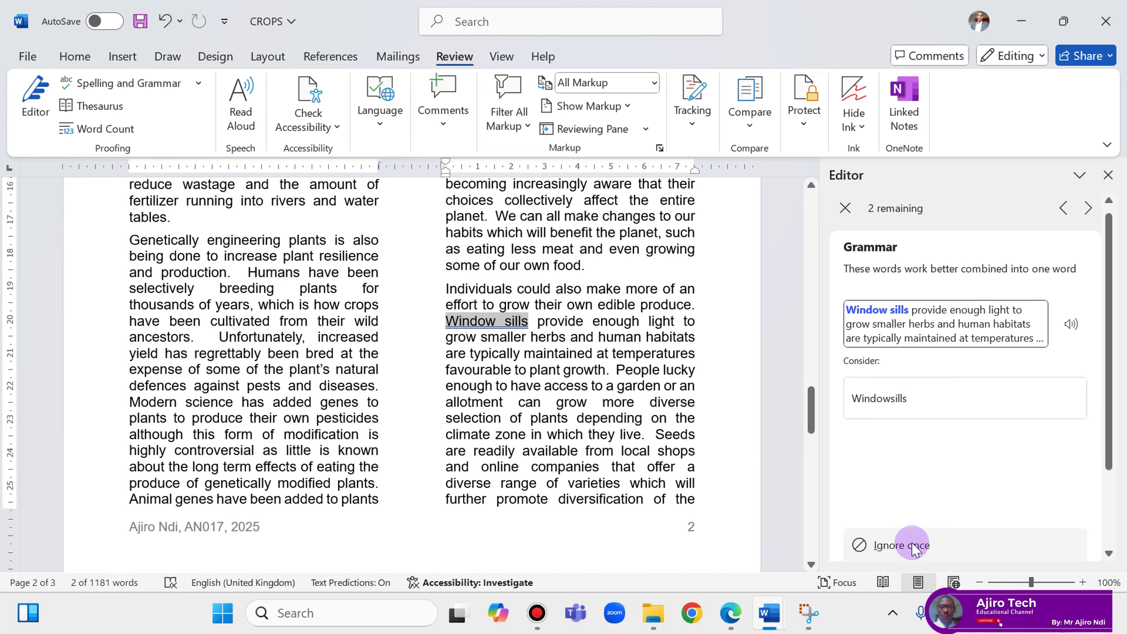
pyautogui.click(913, 546)
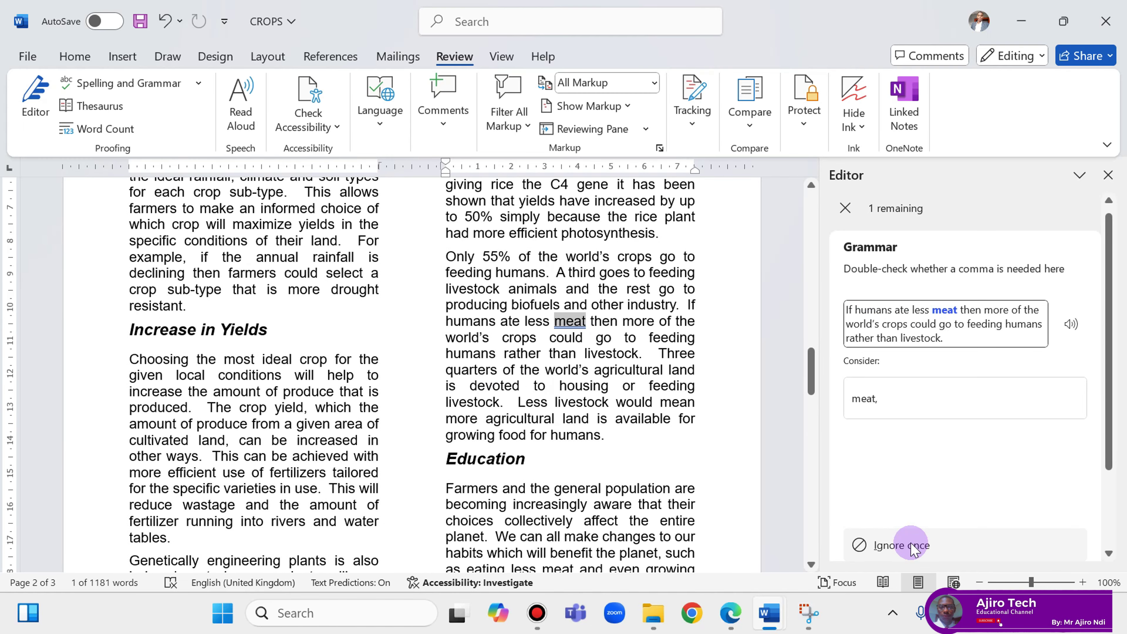
pyautogui.click(913, 546)
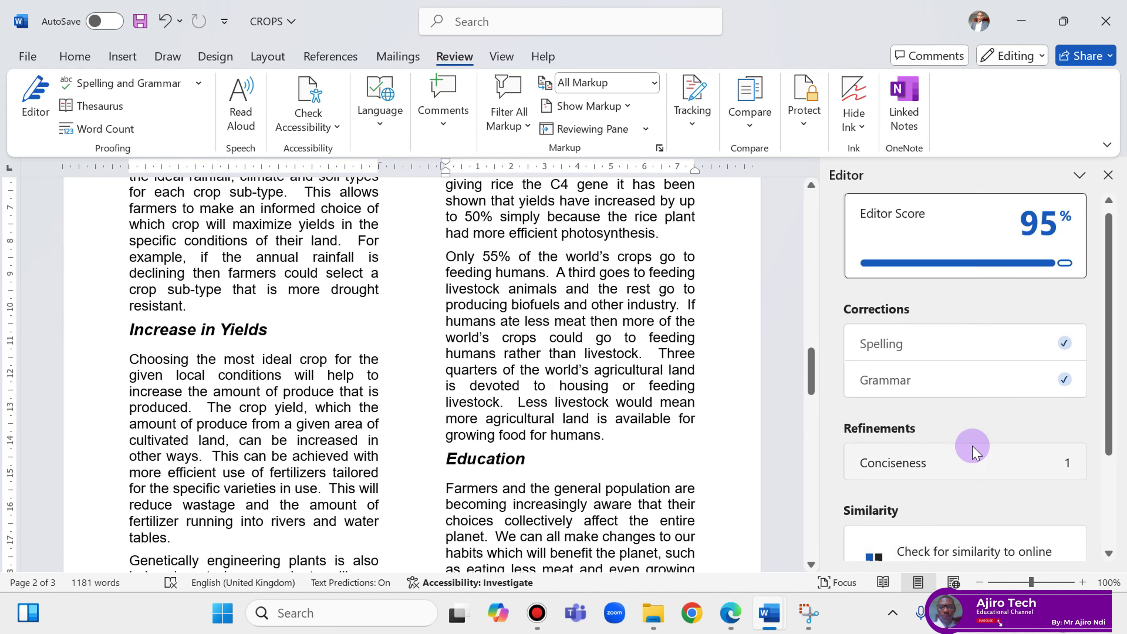
pyautogui.click(970, 465)
pyautogui.click(909, 547)
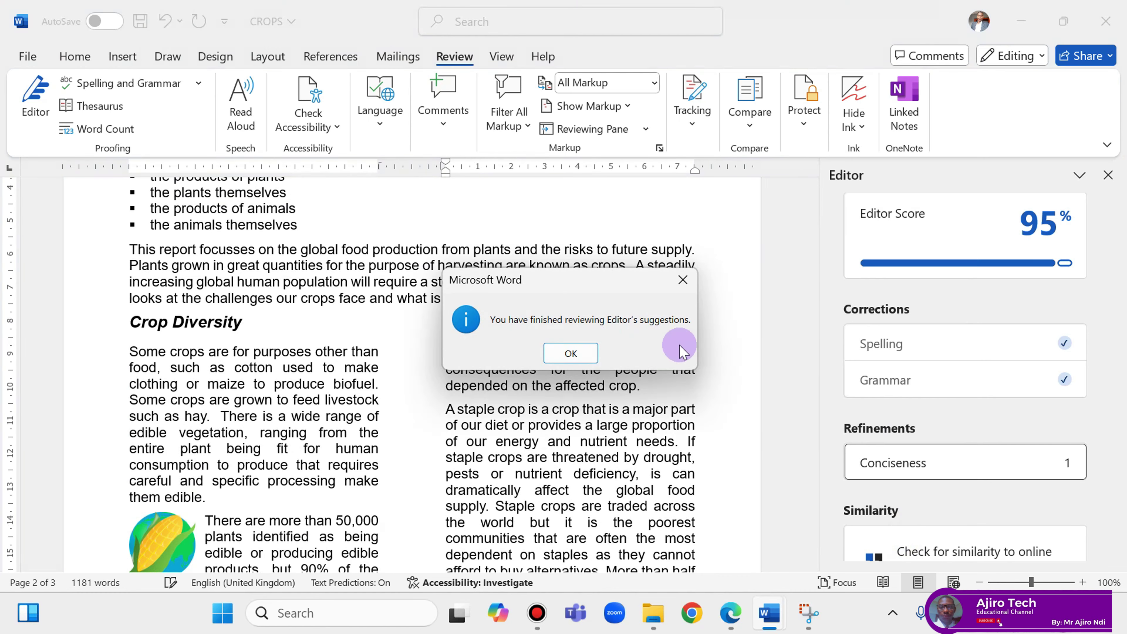
pyautogui.click(571, 353)
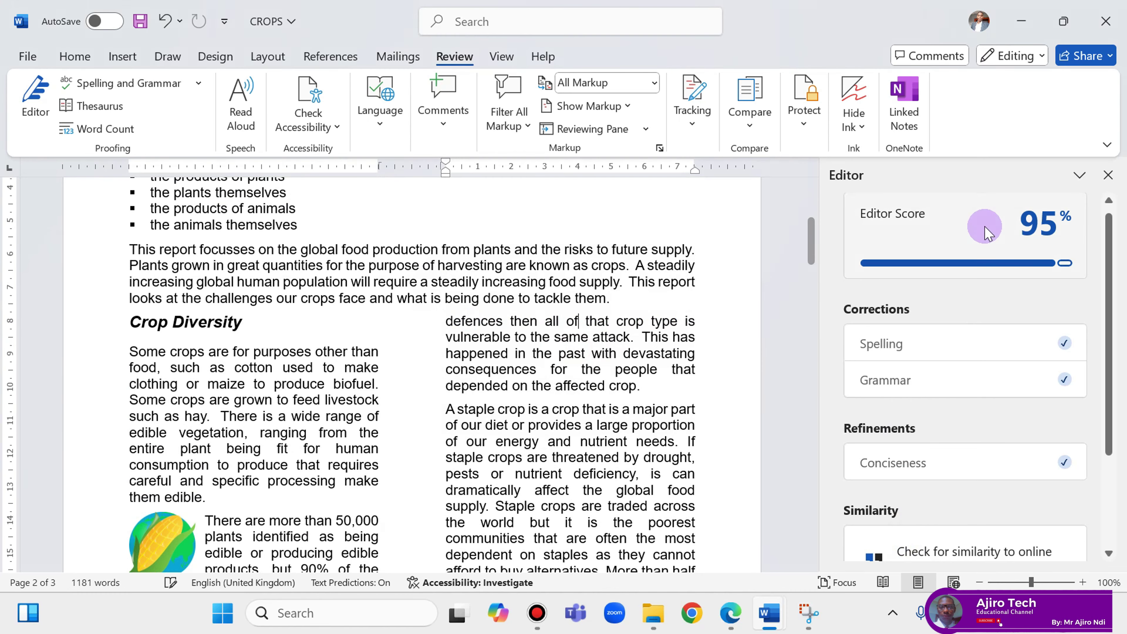
pyautogui.click(1108, 175)
pyautogui.click(729, 617)
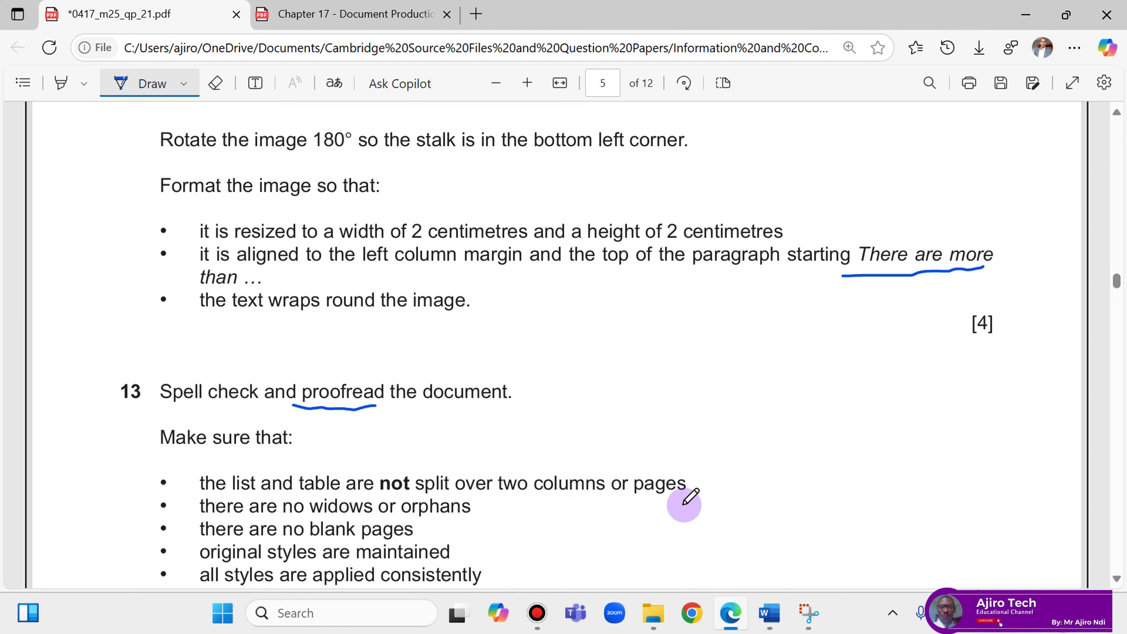
pyautogui.moveTo(768, 615)
pyautogui.click(837, 528)
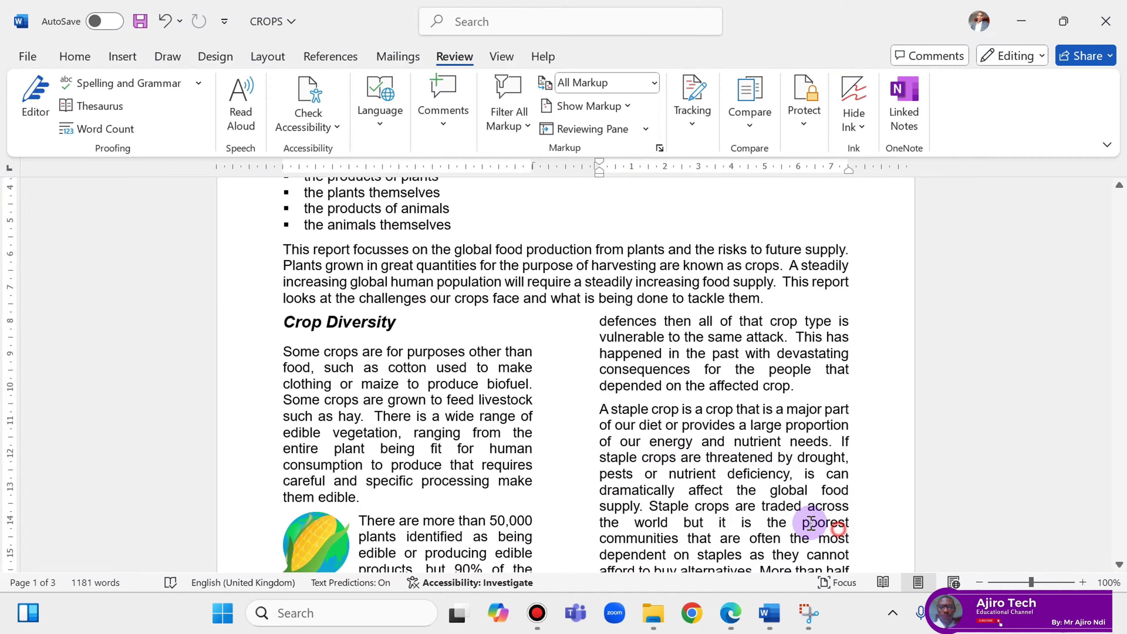
pyautogui.scroll(5, 559, 437)
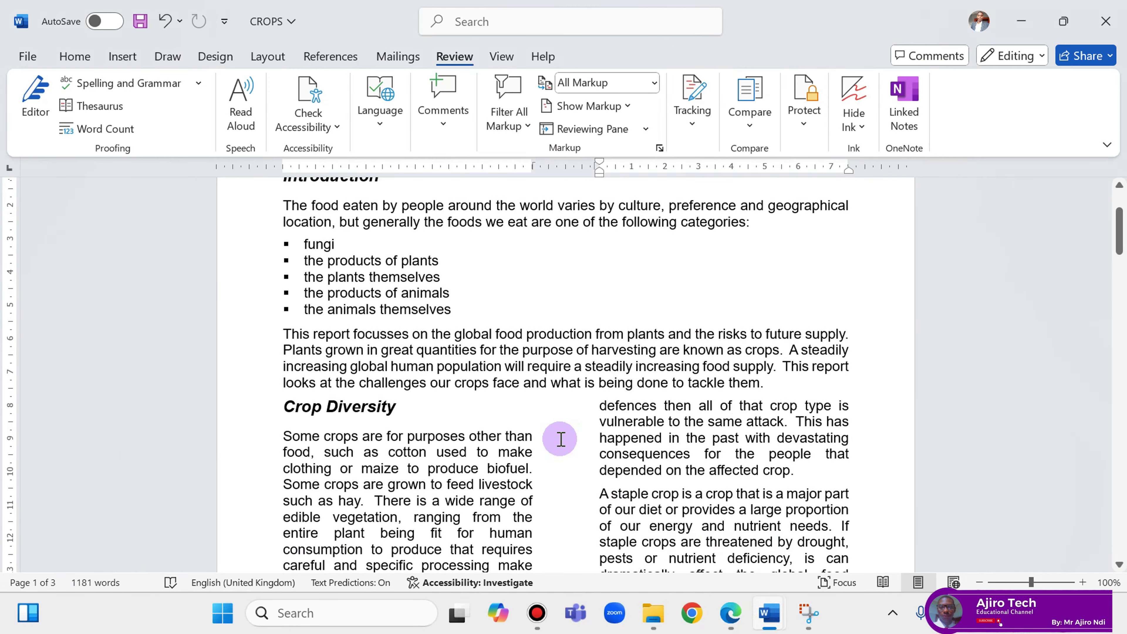
pyautogui.scroll(1, 560, 438)
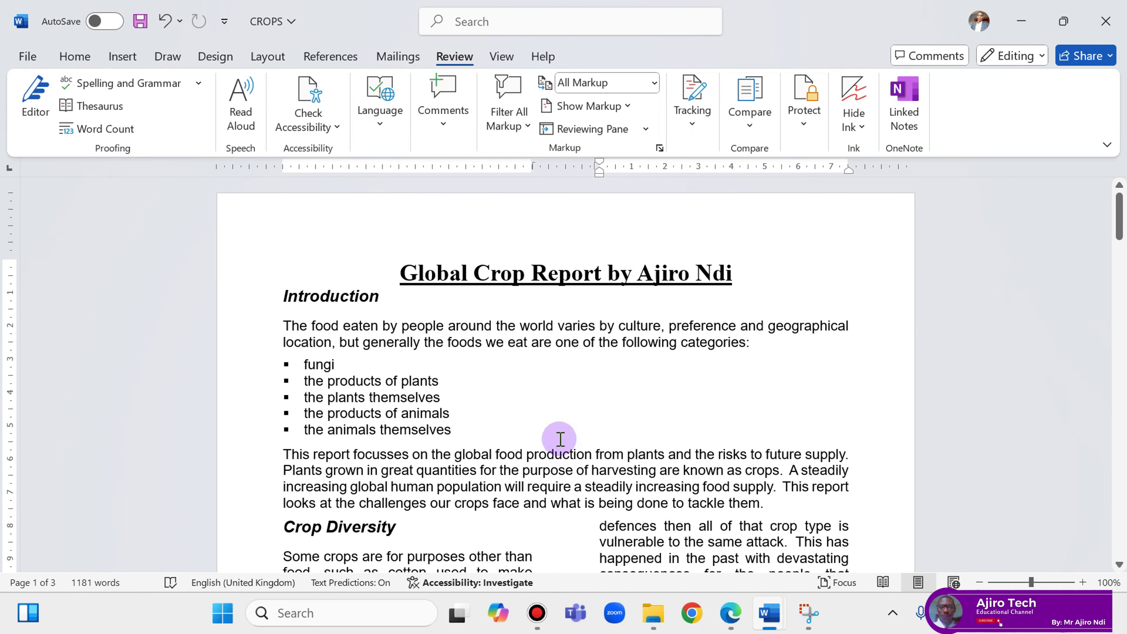
pyautogui.scroll(-1, 562, 437)
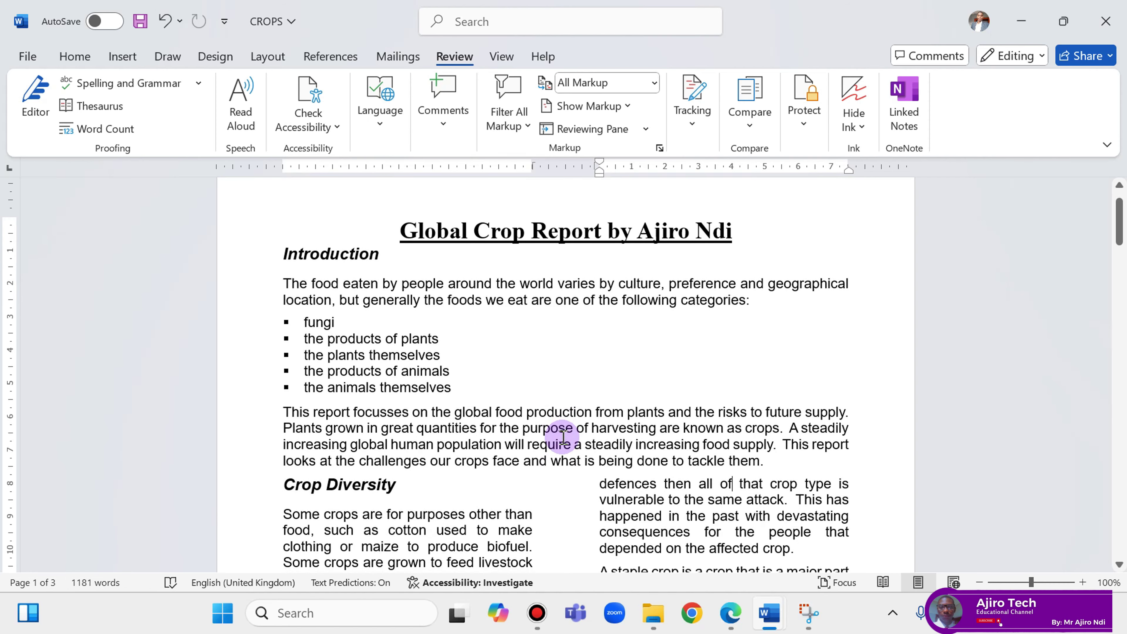
pyautogui.scroll(-7, 563, 438)
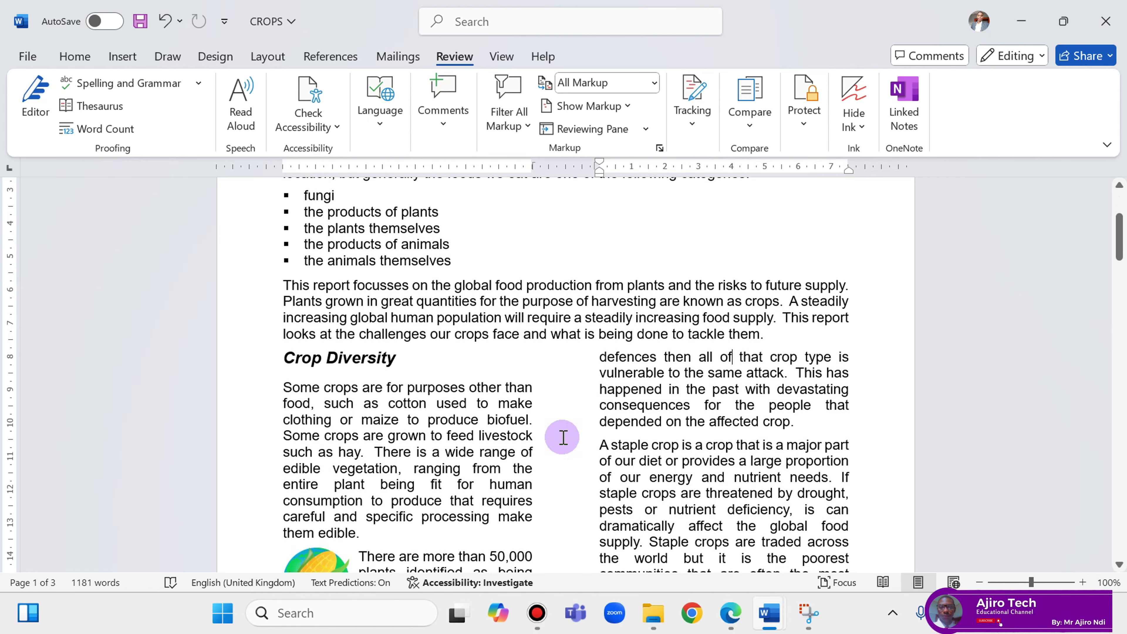
pyautogui.scroll(-5, 563, 439)
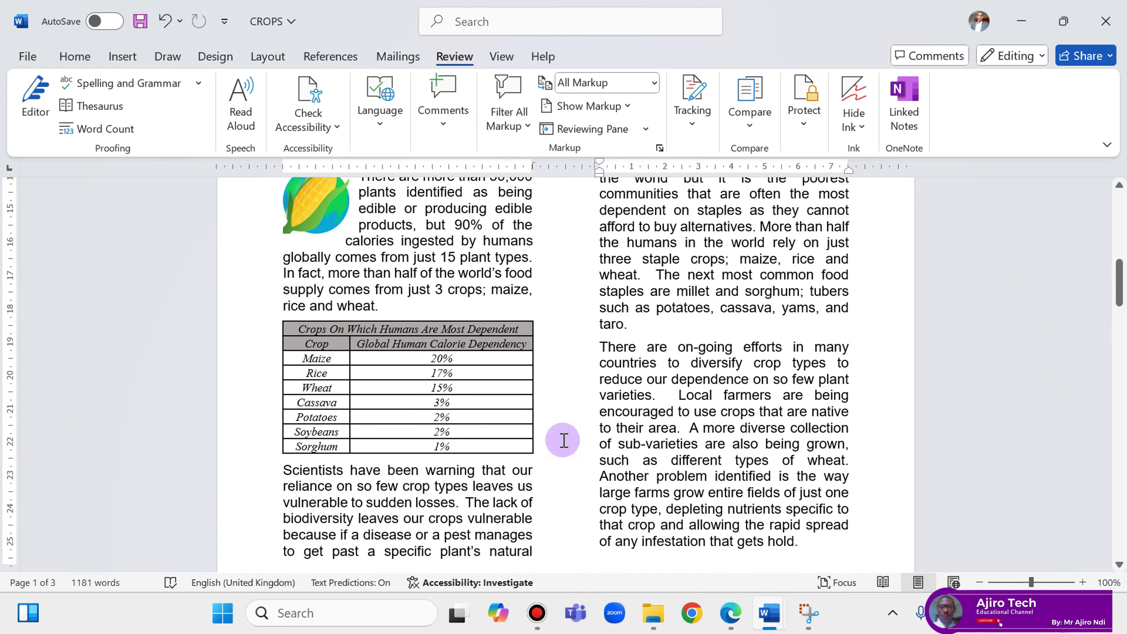
pyautogui.scroll(13, 564, 439)
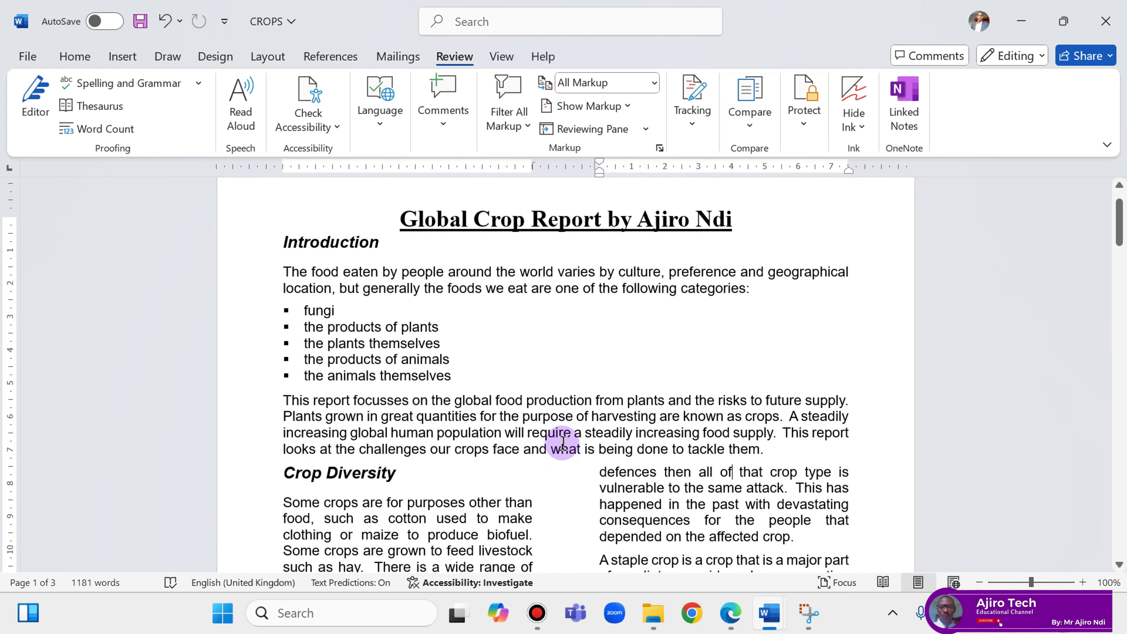
pyautogui.scroll(-9, 563, 444)
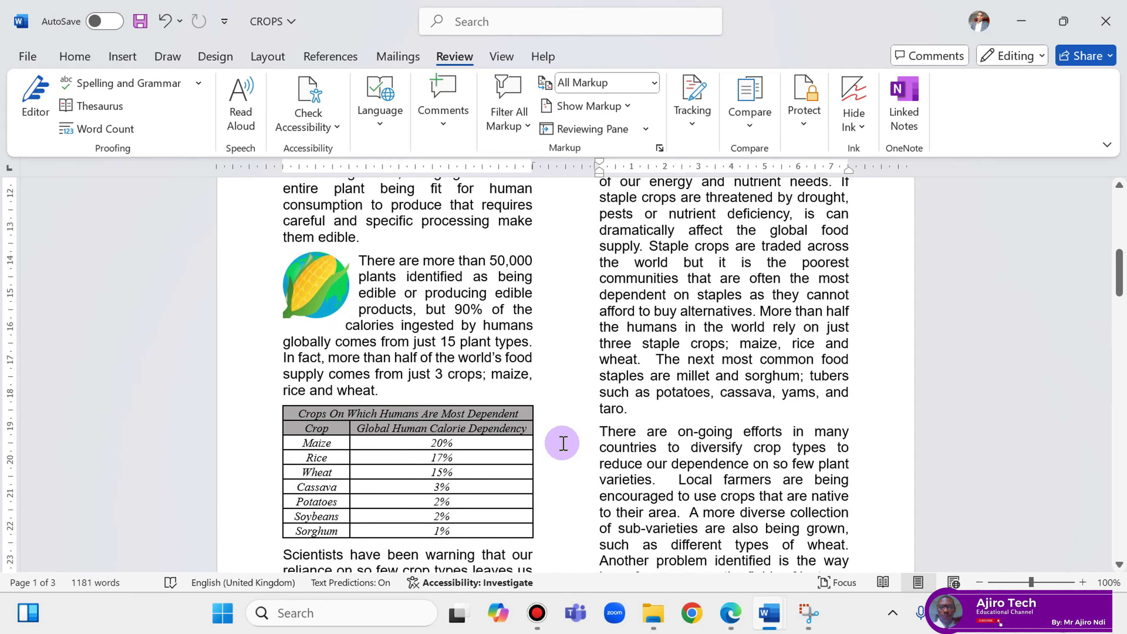
pyautogui.scroll(-15, 563, 442)
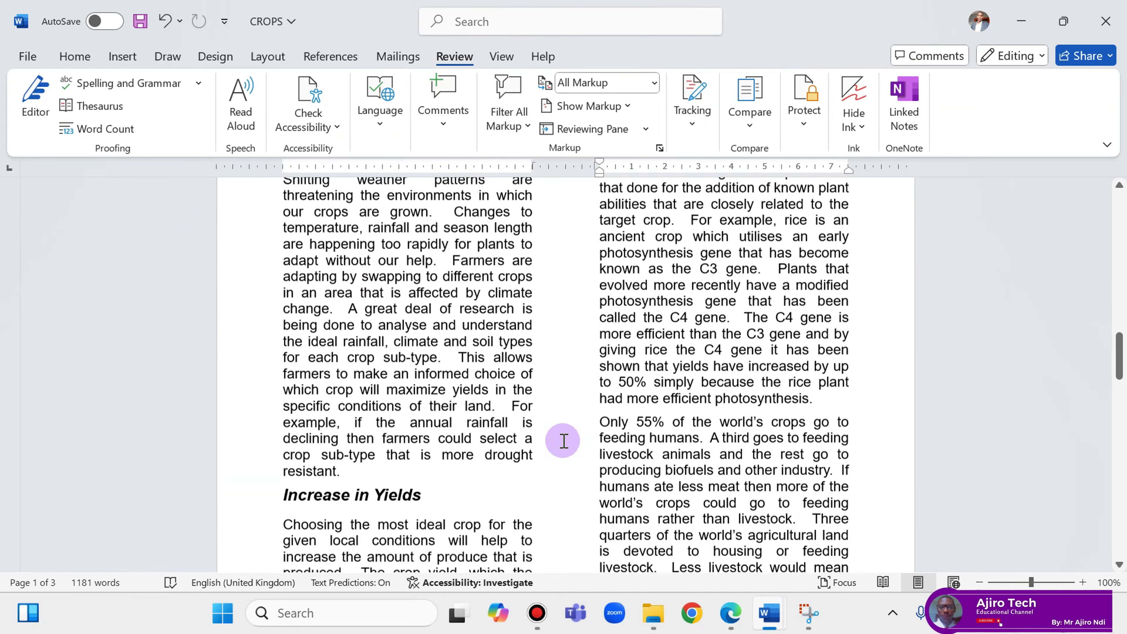
pyautogui.scroll(-17, 563, 440)
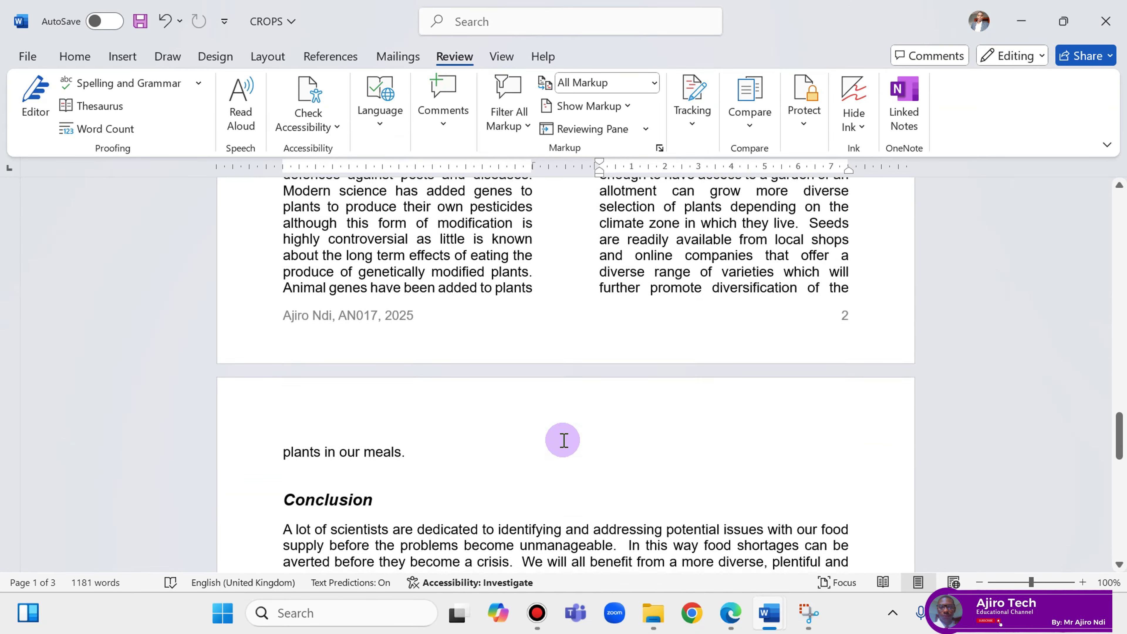
pyautogui.scroll(-3, 563, 437)
pyautogui.scroll(3, 563, 439)
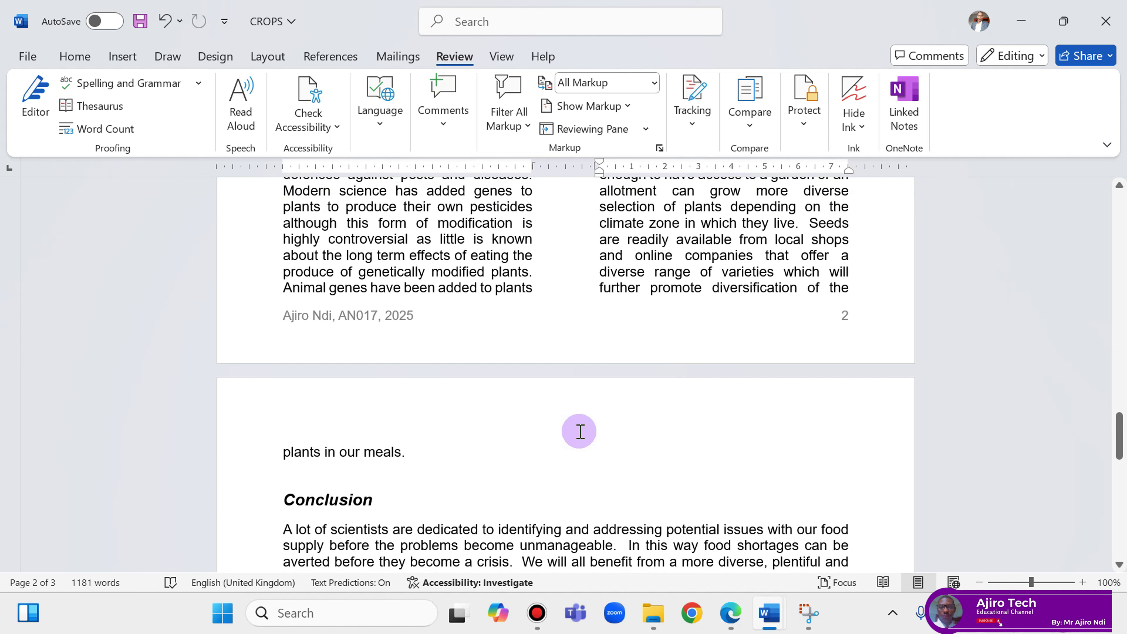
# Read the widows and orphans page in the Chapter 17 notes, then return to the CROPS report.
pyautogui.click(729, 613)
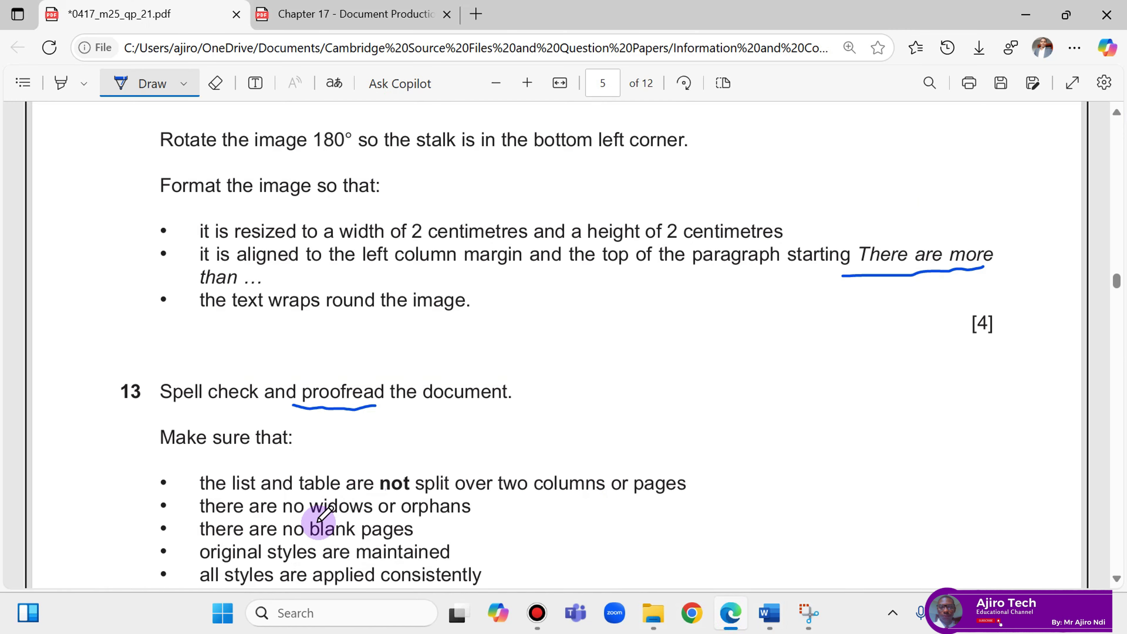
pyautogui.click(730, 613)
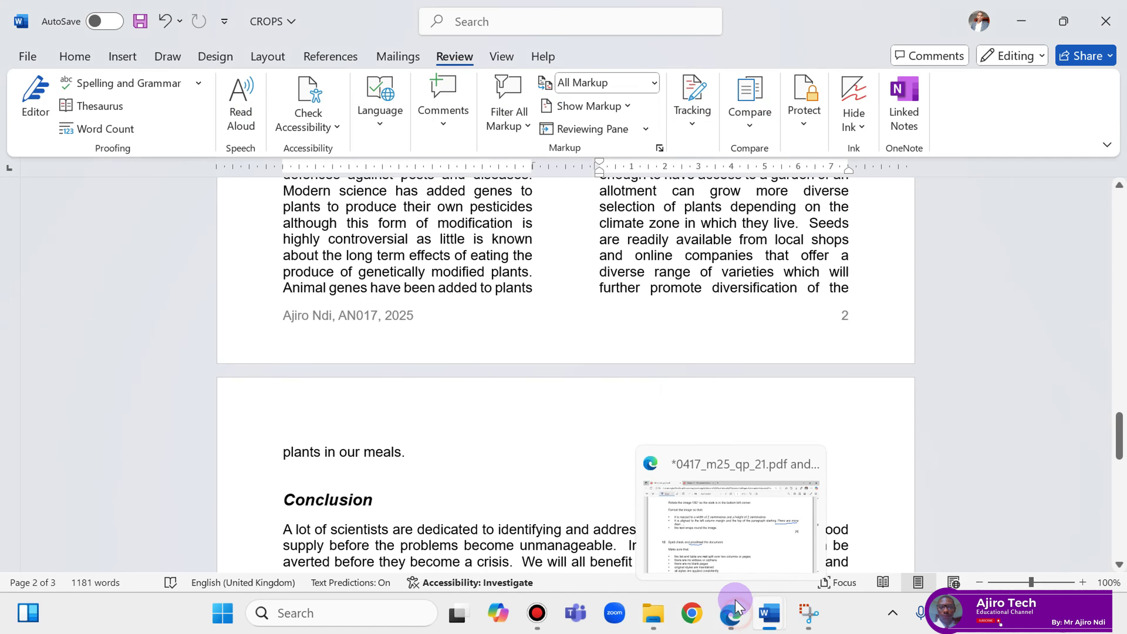
pyautogui.click(723, 614)
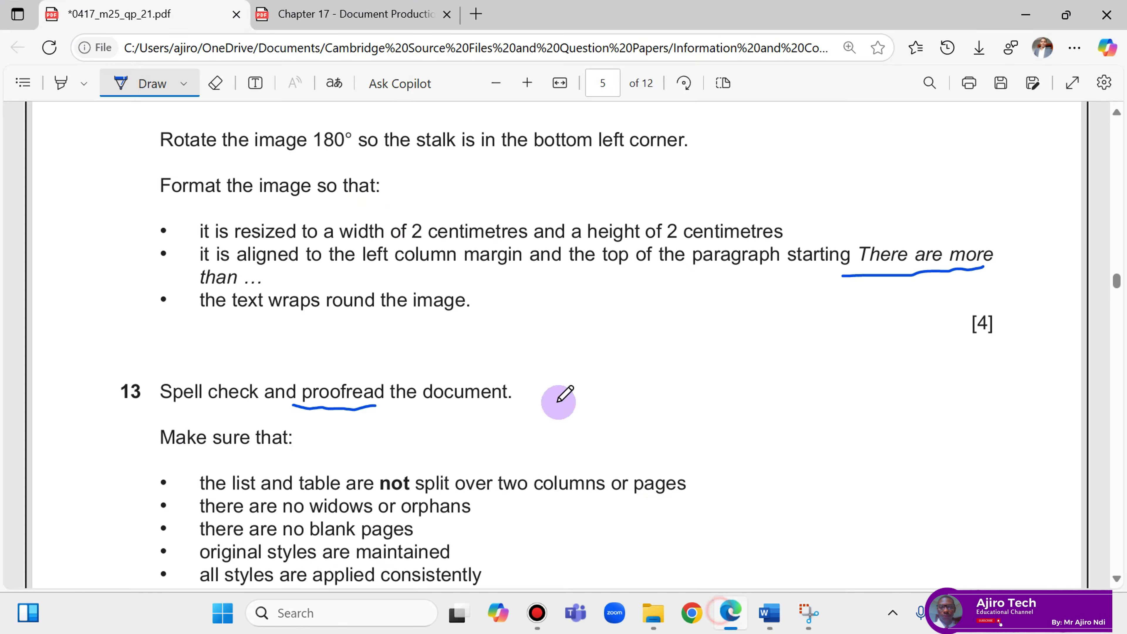
pyautogui.click(341, 18)
pyautogui.scroll(5, 607, 413)
pyautogui.scroll(12, 607, 415)
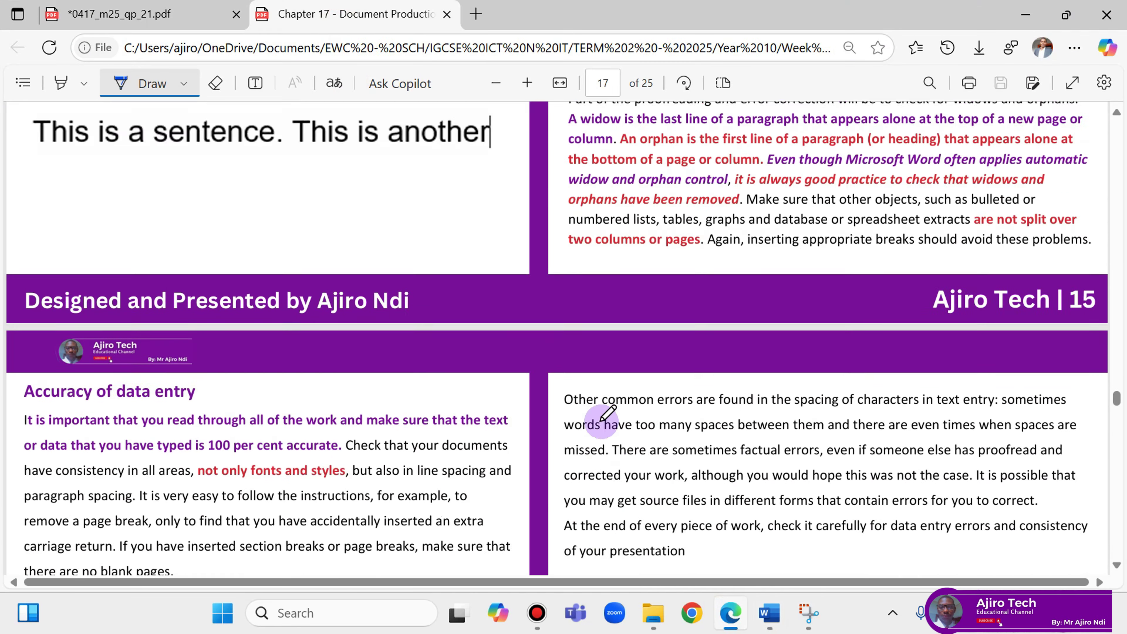
pyautogui.scroll(-5, 604, 406)
pyautogui.scroll(-4, 603, 405)
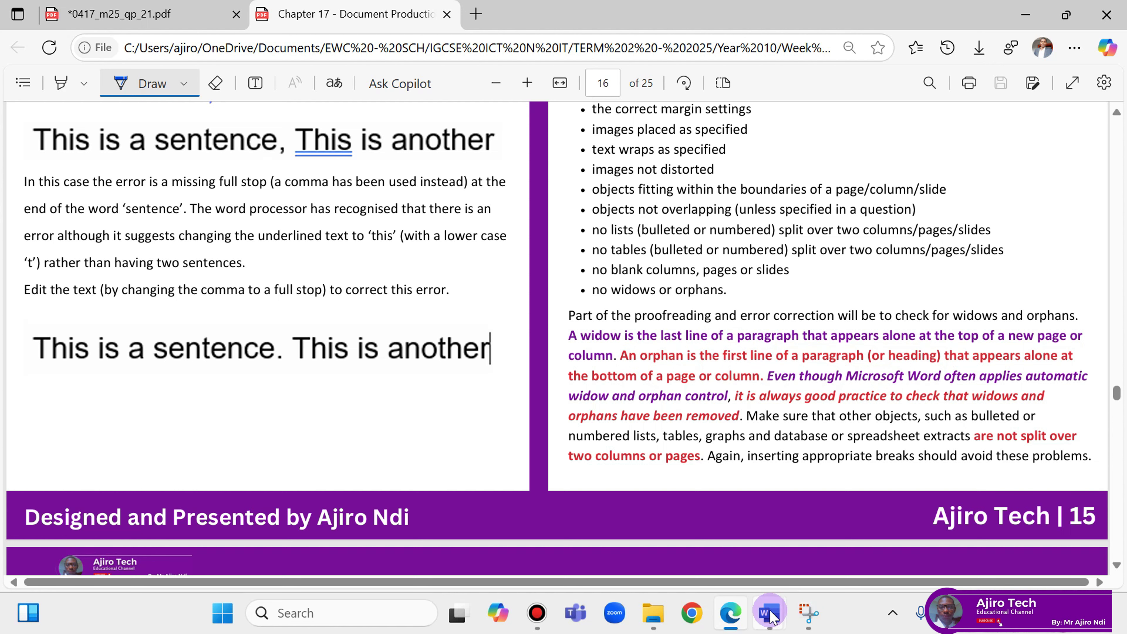
pyautogui.moveTo(770, 616)
pyautogui.click(869, 554)
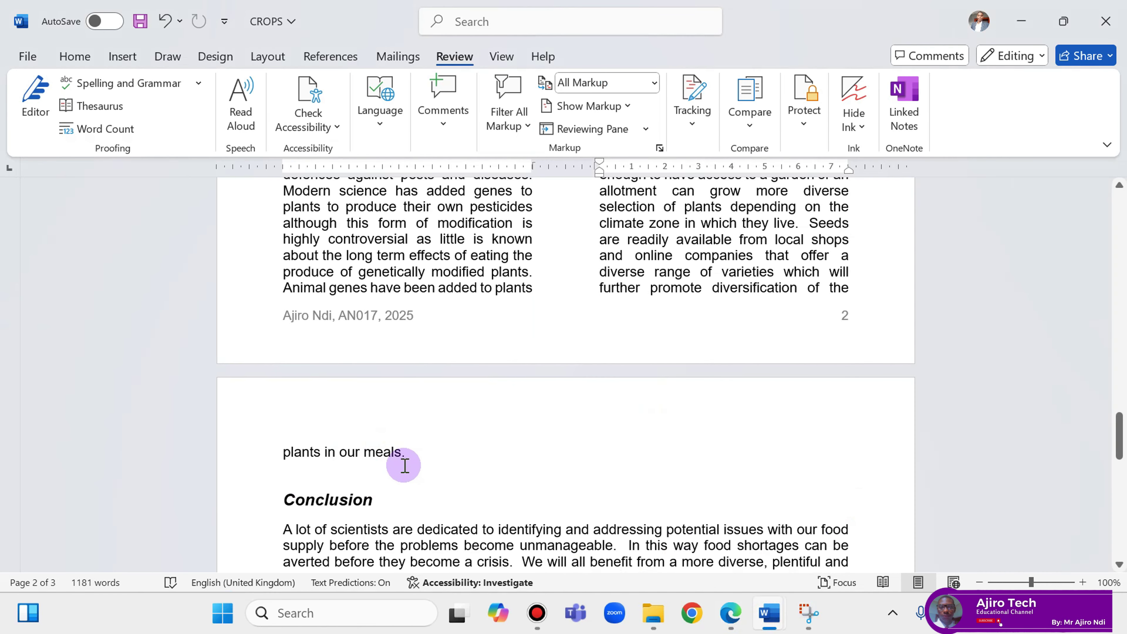
# Select the whole report and turn on Widow/Orphan control under Paragraph's Line and Page Breaks.
pyautogui.click(430, 448)
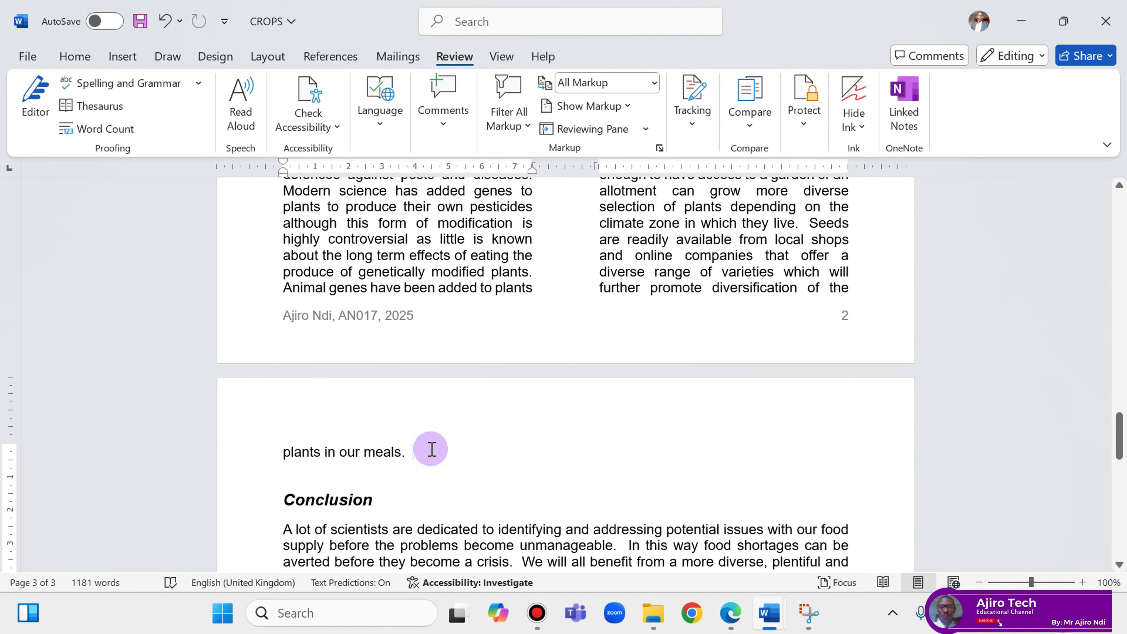
pyautogui.hotkey('ctrl', 'a')
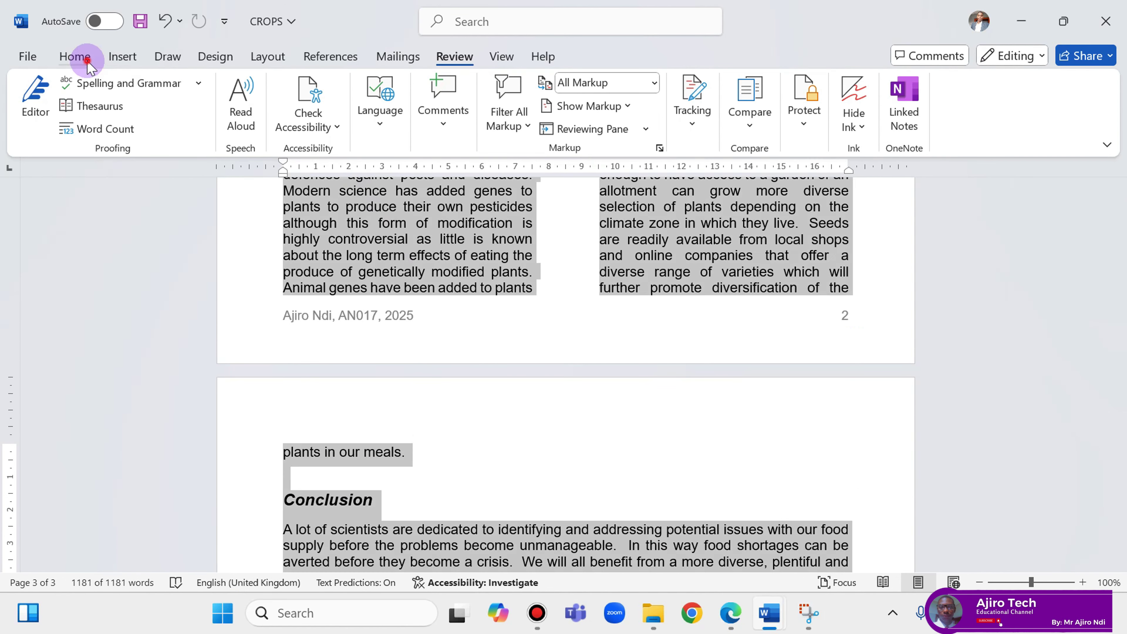
pyautogui.click(88, 62)
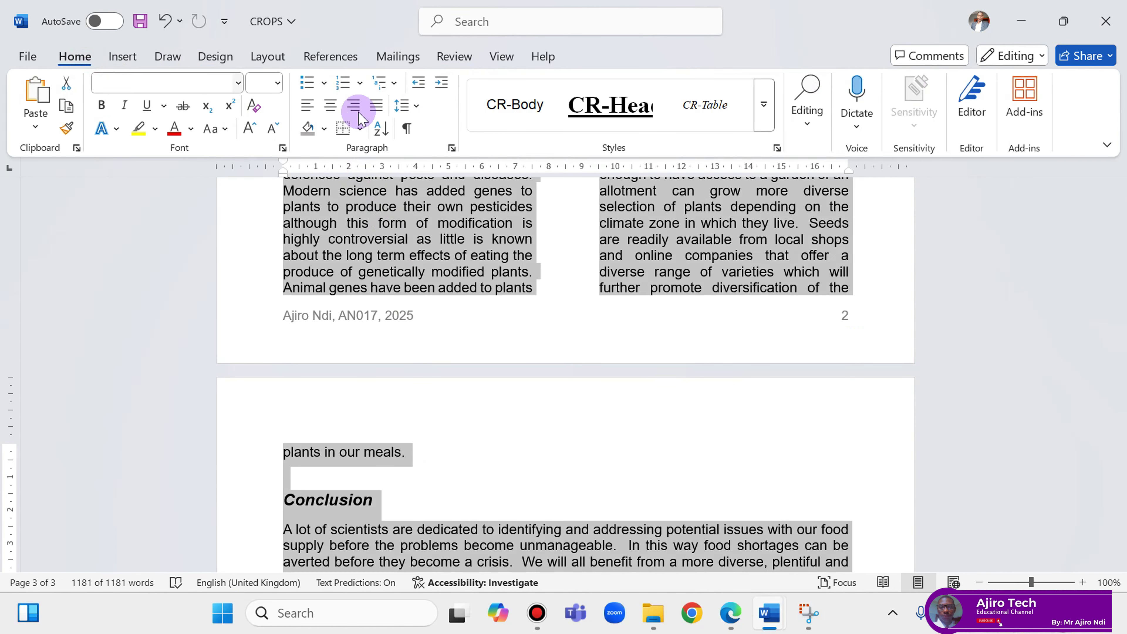
pyautogui.click(452, 149)
pyautogui.click(523, 75)
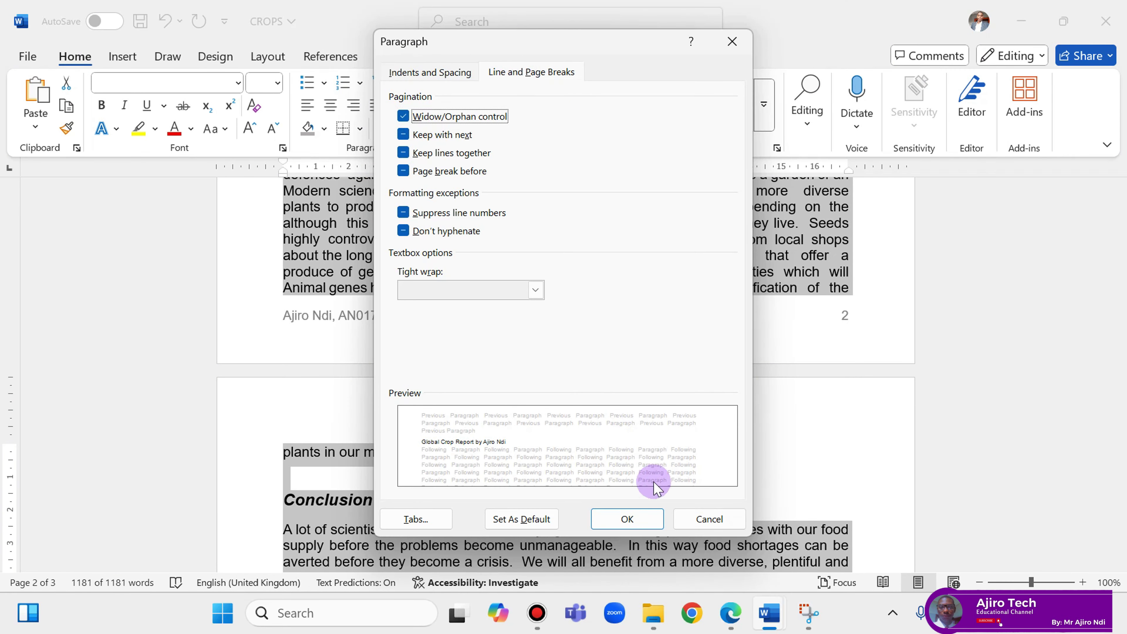
pyautogui.click(641, 517)
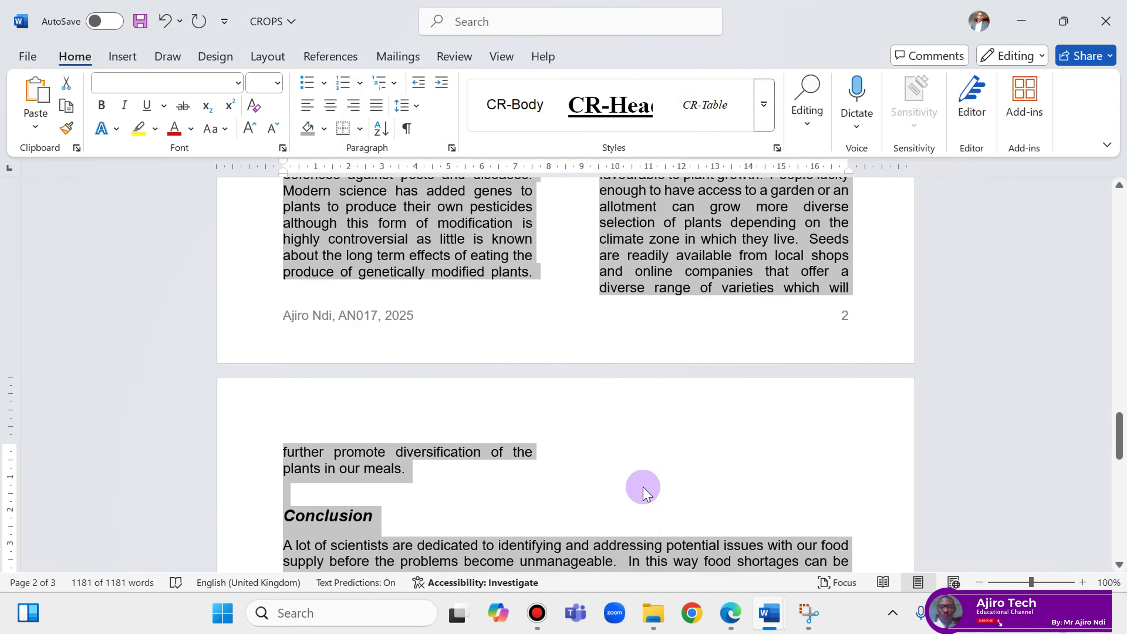
# Scroll through the report to confirm that page 3 opens with two lines above the Conclusion.
pyautogui.scroll(-1, 631, 453)
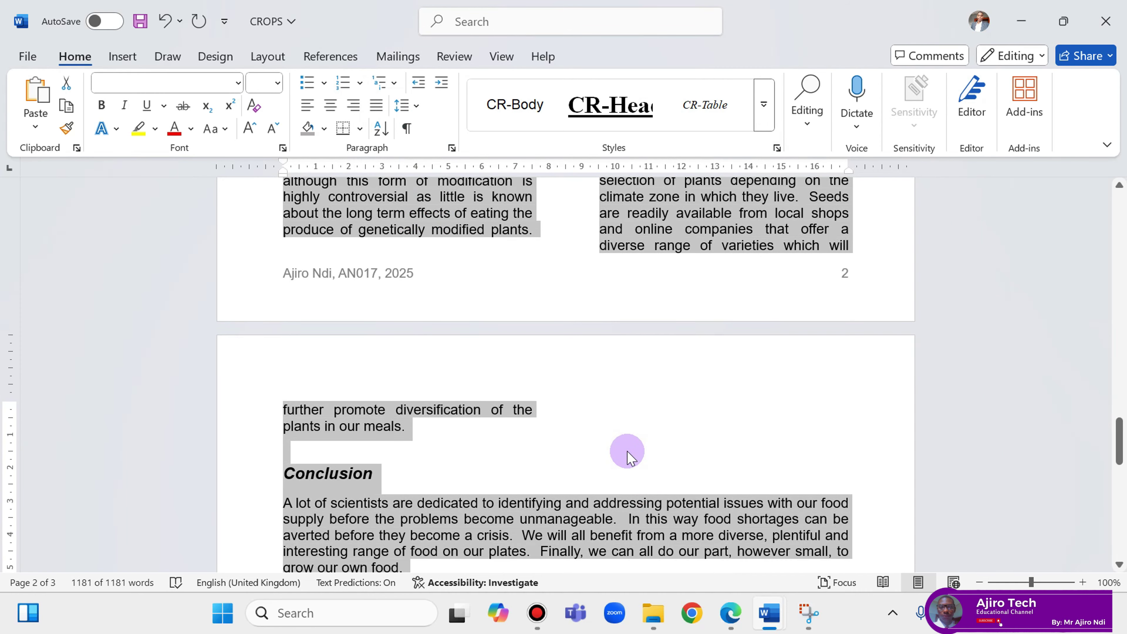
pyautogui.scroll(8, 629, 453)
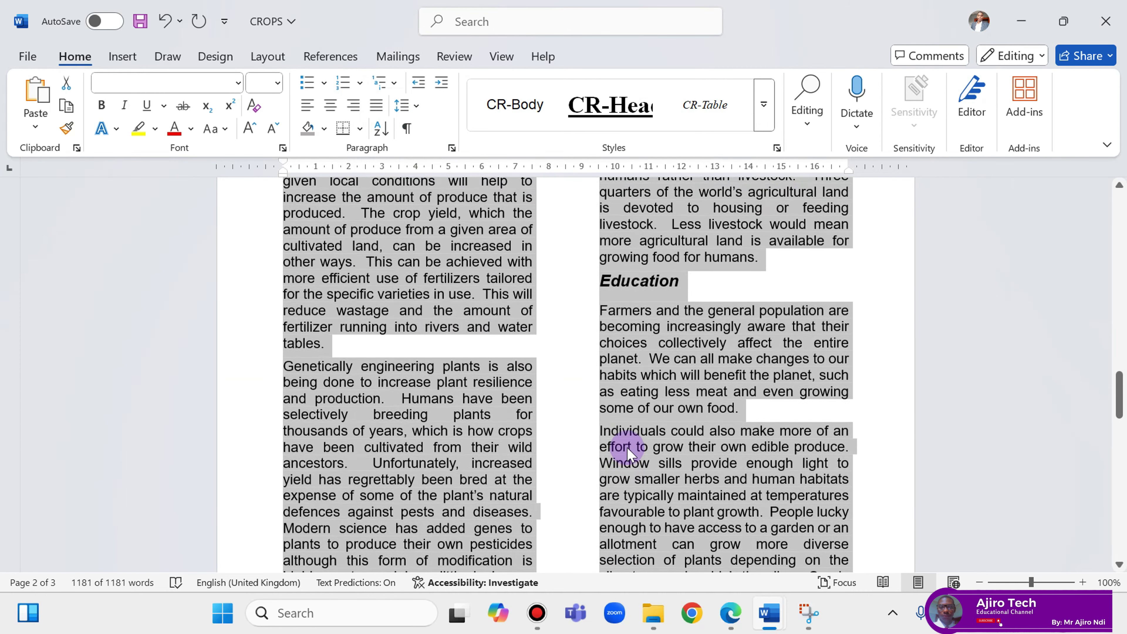
pyautogui.scroll(-8, 629, 453)
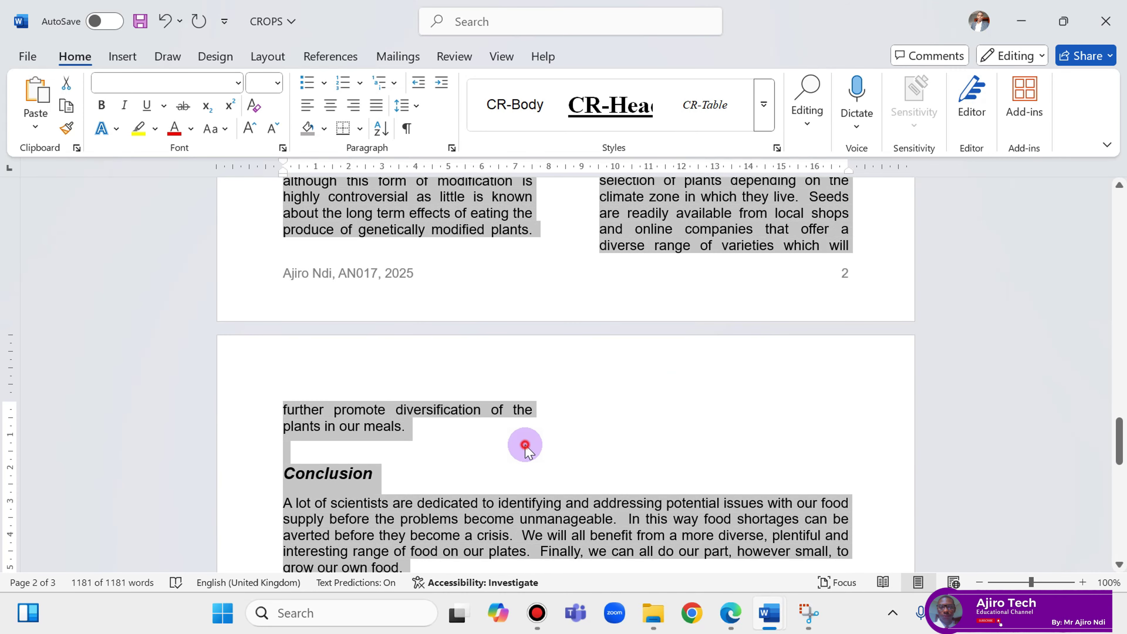
pyautogui.click(525, 444)
pyautogui.scroll(-2, 525, 439)
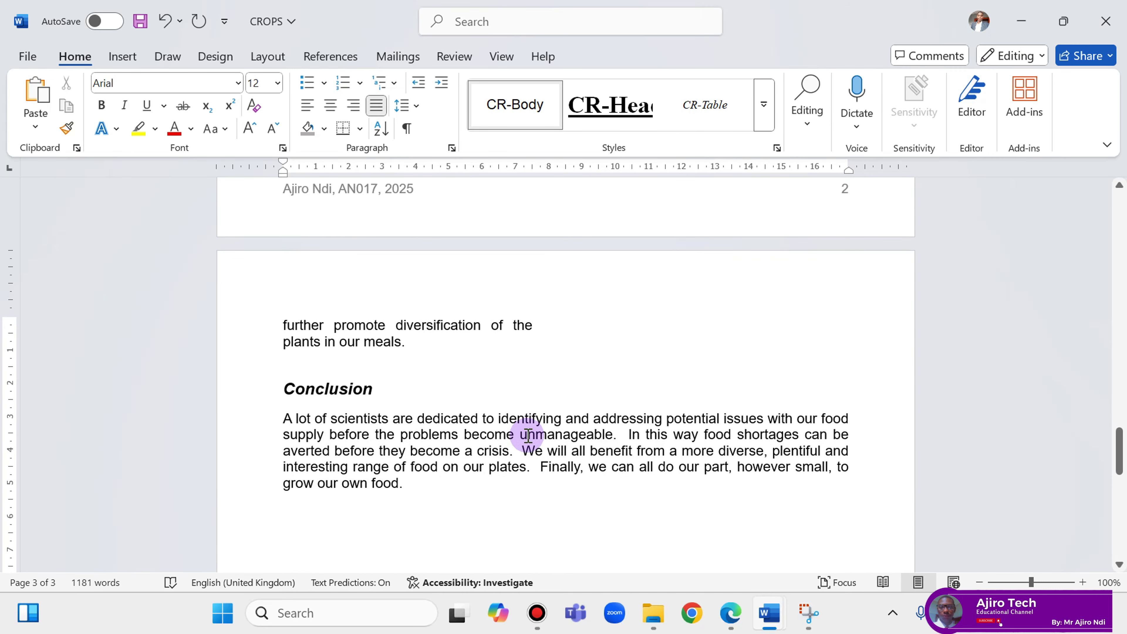
pyautogui.scroll(11, 528, 436)
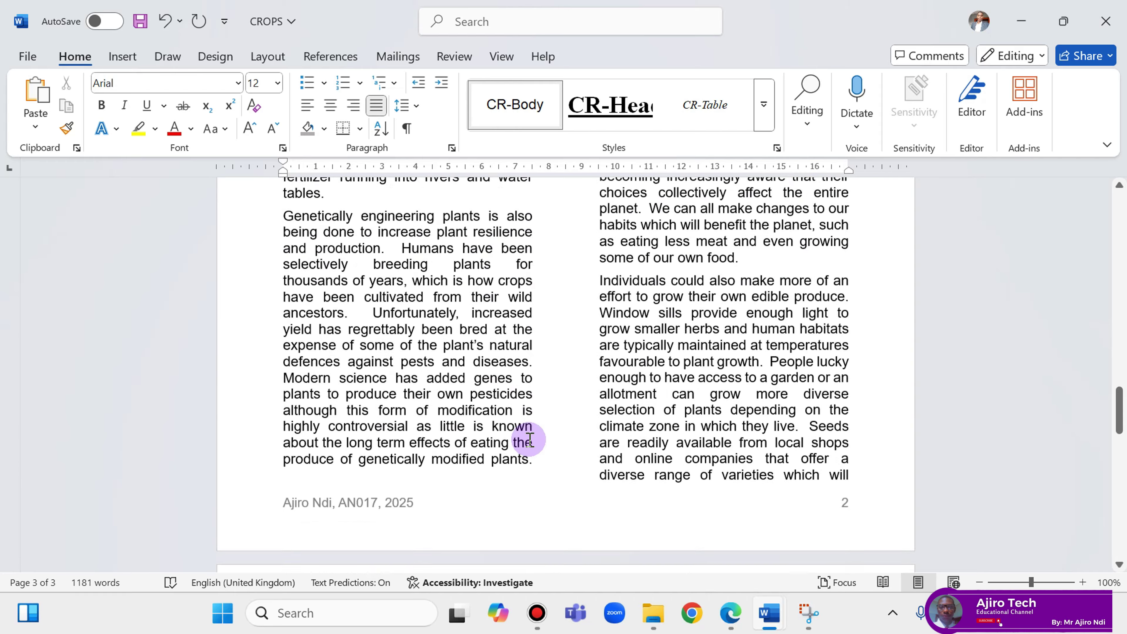
pyautogui.scroll(10, 531, 436)
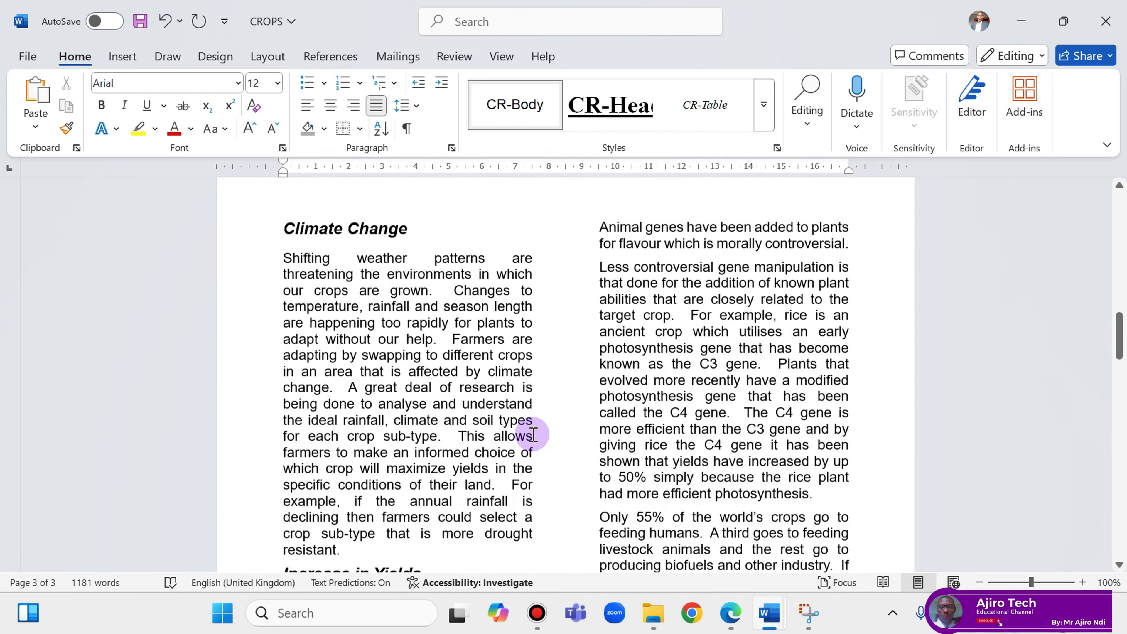
pyautogui.scroll(1, 534, 430)
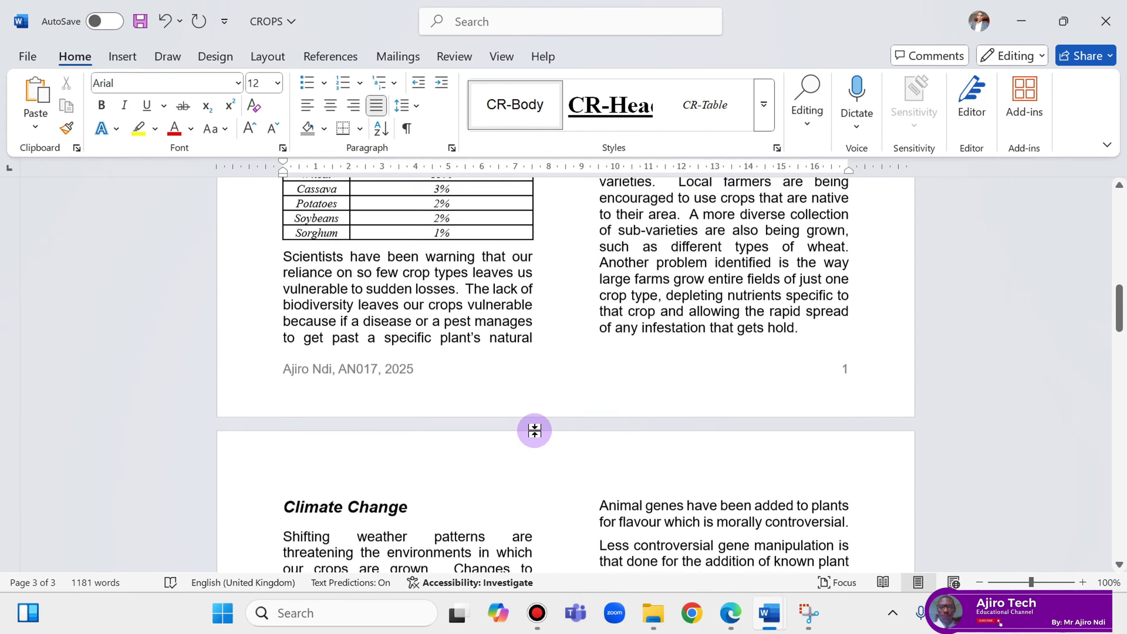
pyautogui.click(360, 465)
pyautogui.scroll(2, 635, 420)
pyautogui.scroll(10, 638, 422)
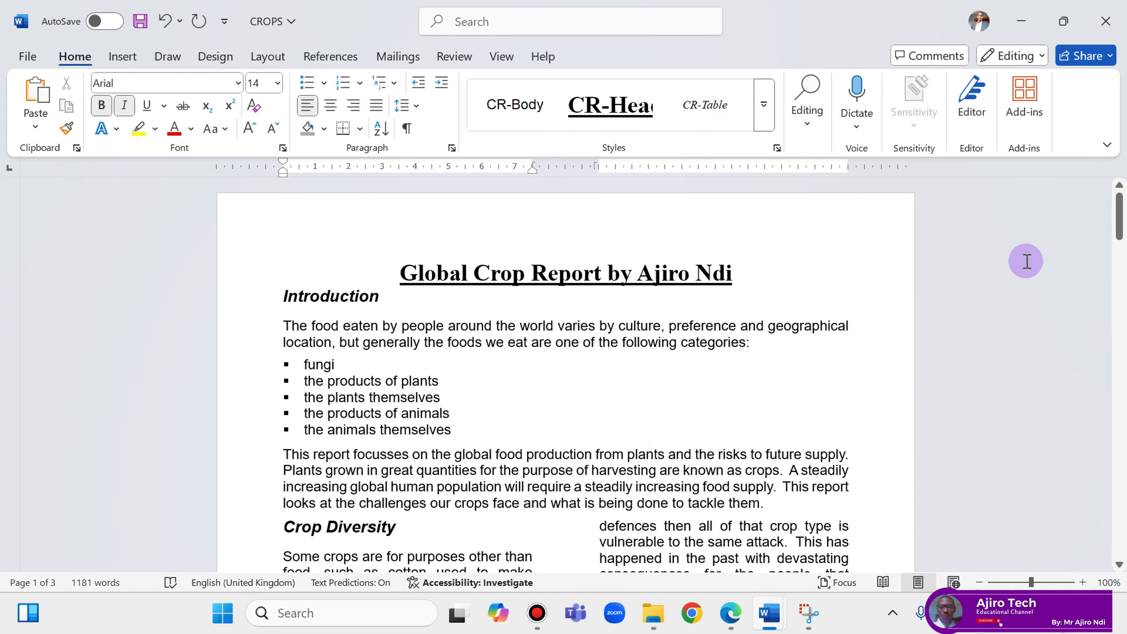
pyautogui.moveTo(1118, 216); pyautogui.dragTo(1120, 426)
pyautogui.scroll(-3, 516, 511)
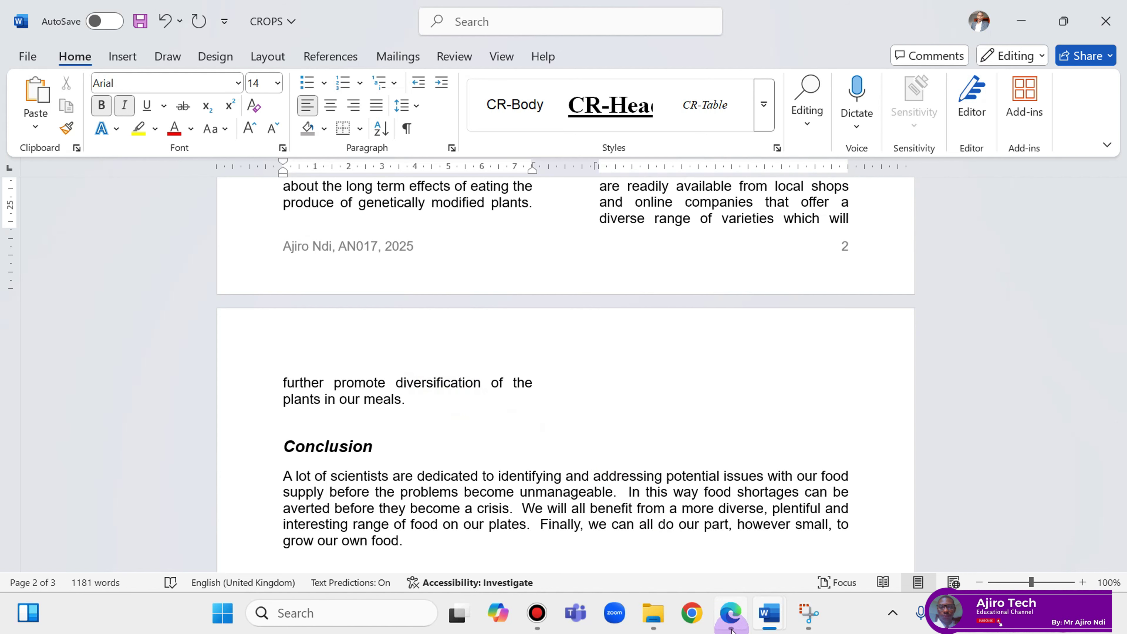
pyautogui.click(730, 510)
pyautogui.click(195, 14)
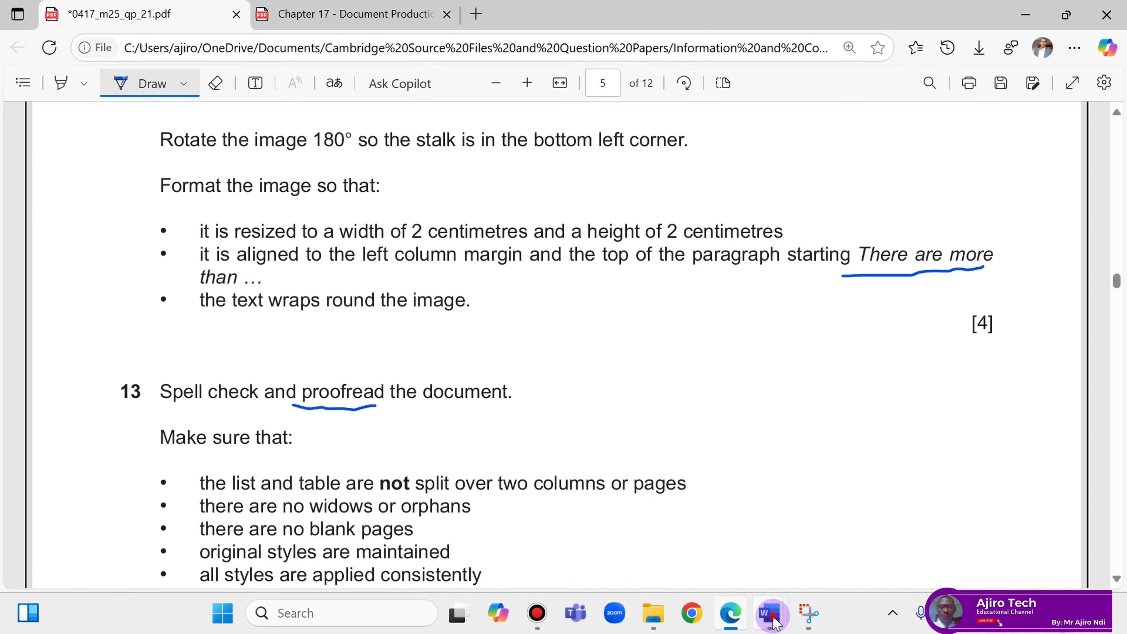
pyautogui.moveTo(772, 619)
pyautogui.click(825, 520)
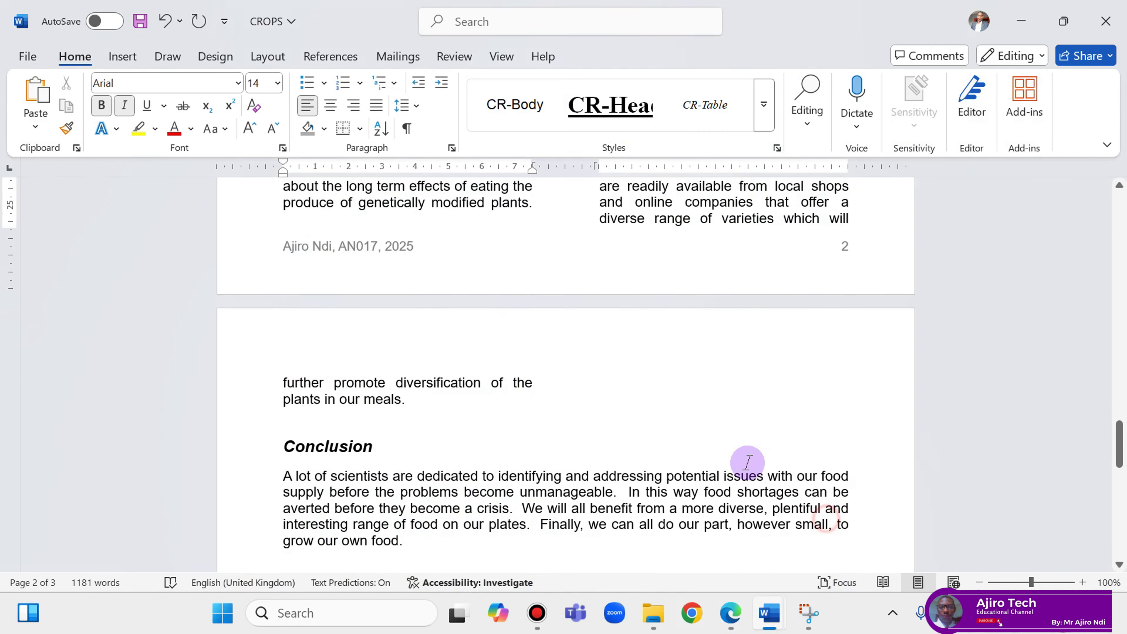
pyautogui.scroll(-3, 747, 462)
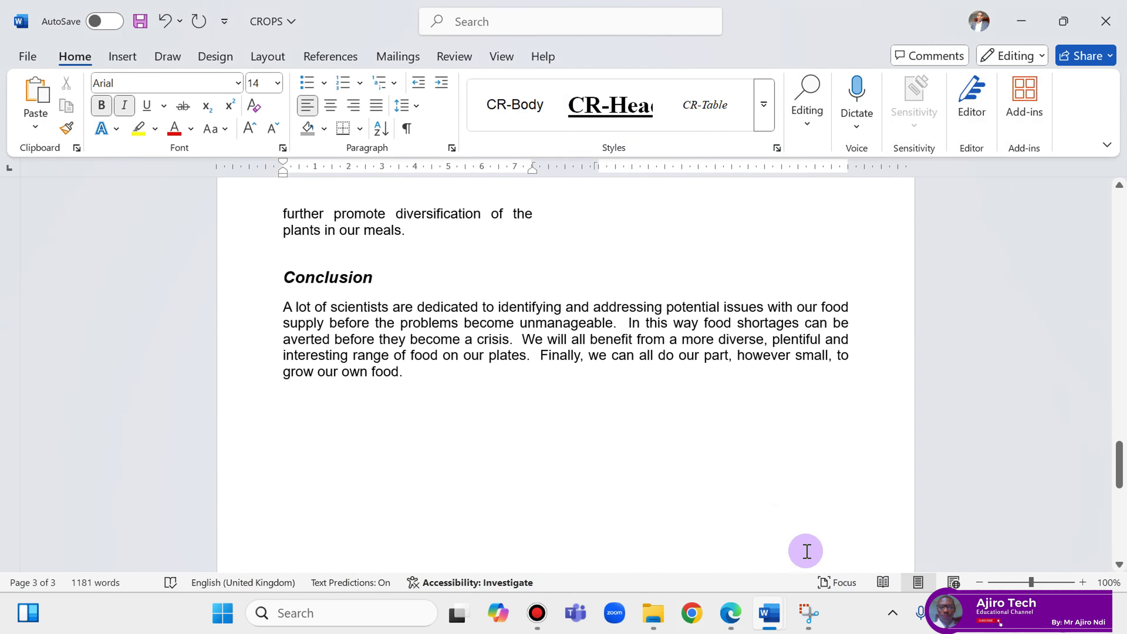
pyautogui.scroll(4, 804, 550)
pyautogui.moveTo(1123, 431); pyautogui.dragTo(1124, 236)
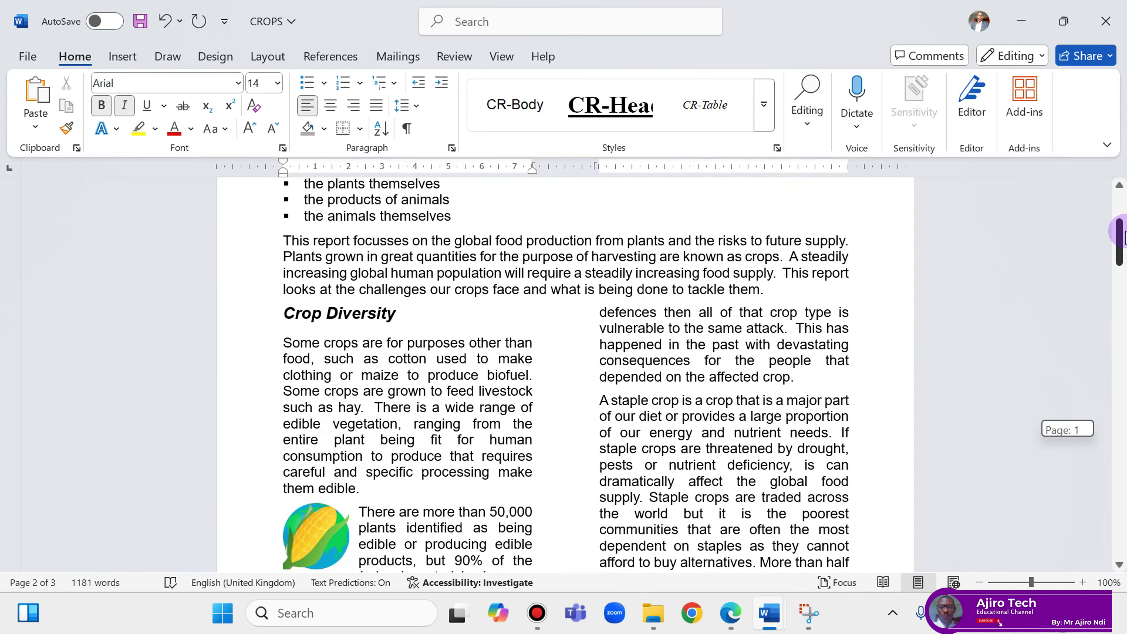
pyautogui.click(730, 612)
pyautogui.scroll(-2, 600, 485)
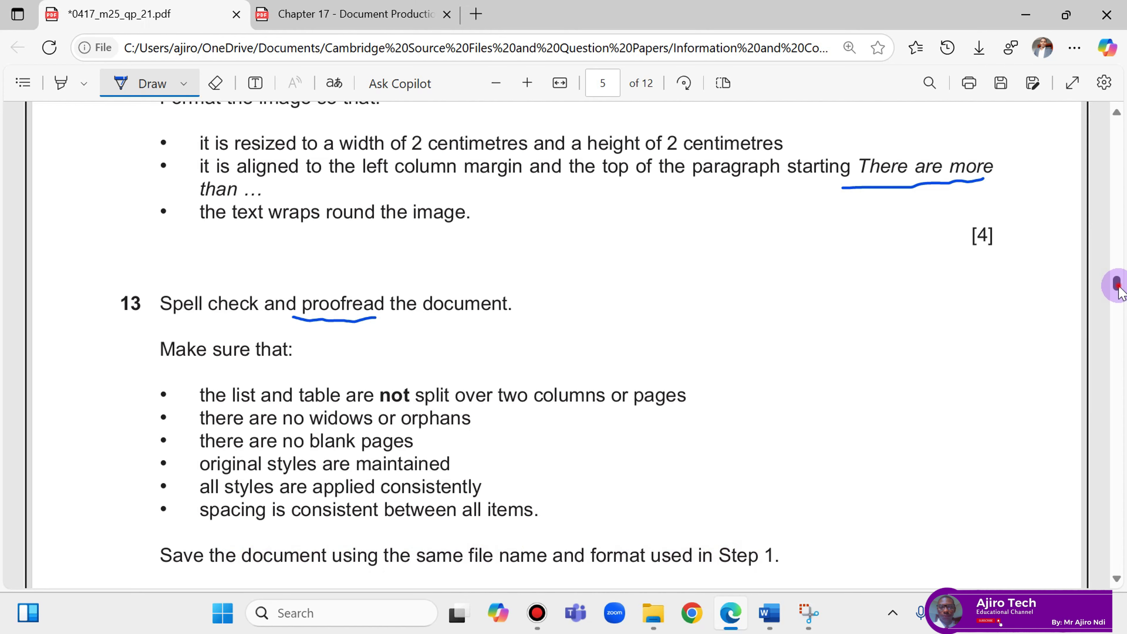
pyautogui.moveTo(1118, 291)
pyautogui.mouseDown()
pyautogui.moveTo(1124, 184)
pyautogui.moveTo(1125, 296)
pyautogui.mouseUp()
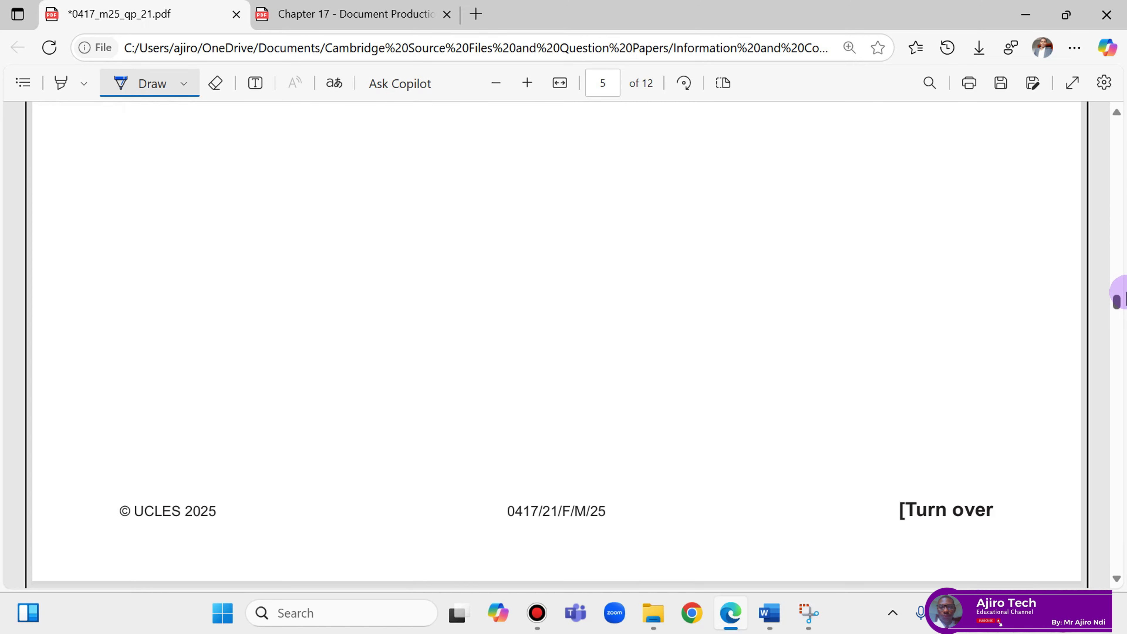
pyautogui.moveTo(776, 621)
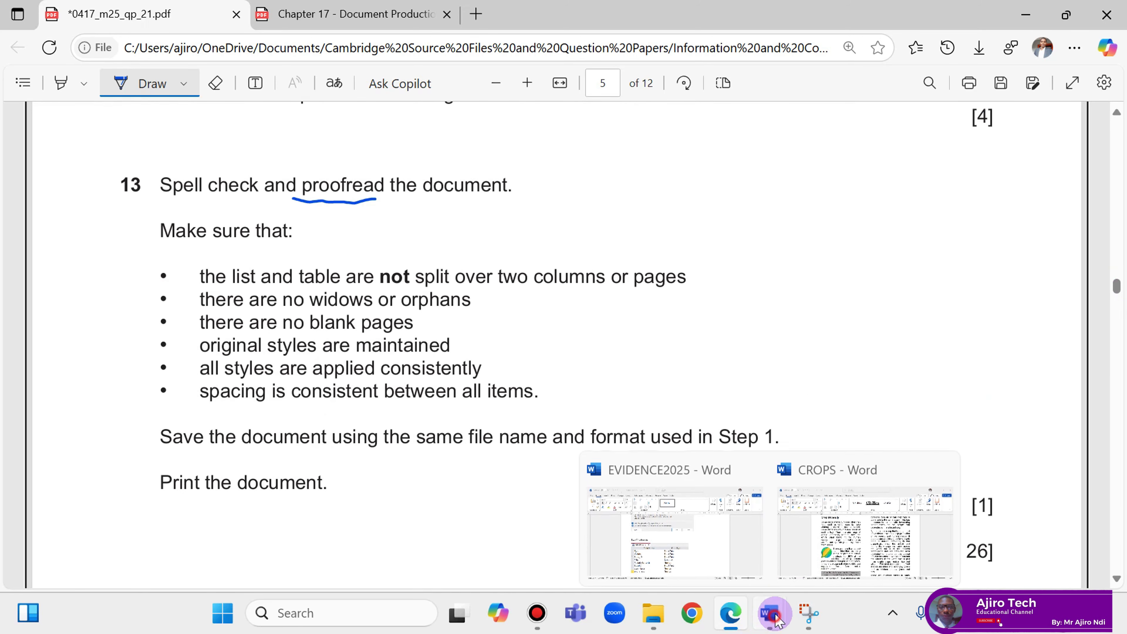
pyautogui.click(865, 533)
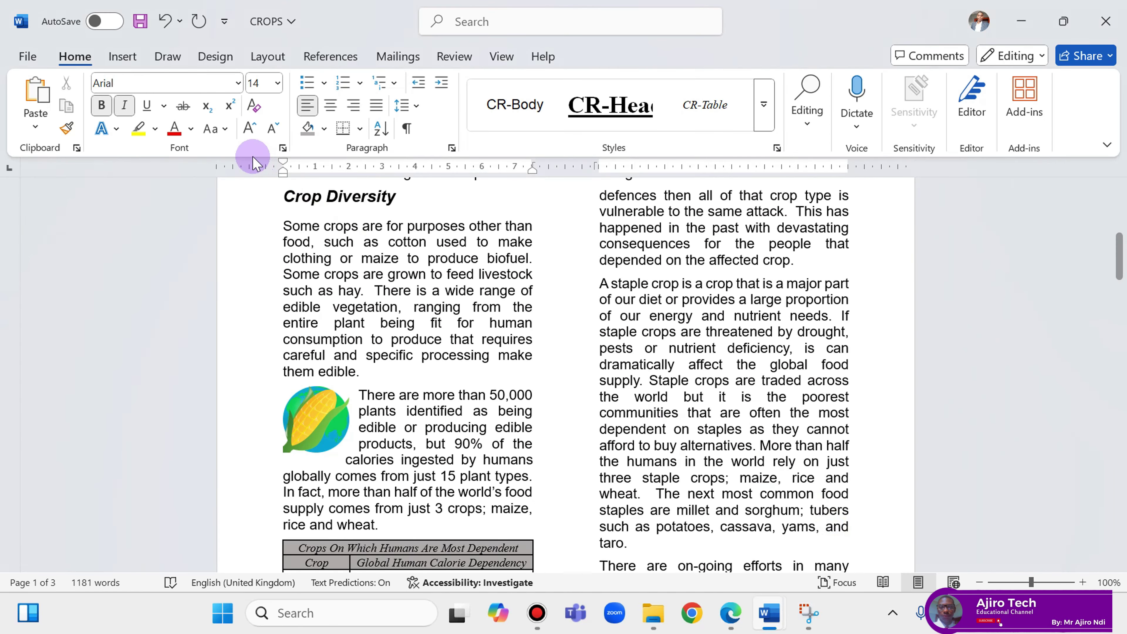
# Save the CROPS report and check all three pages in the Microsoft Print to PDF preview.
pyautogui.click(142, 20)
pyautogui.click(27, 56)
pyautogui.click(49, 367)
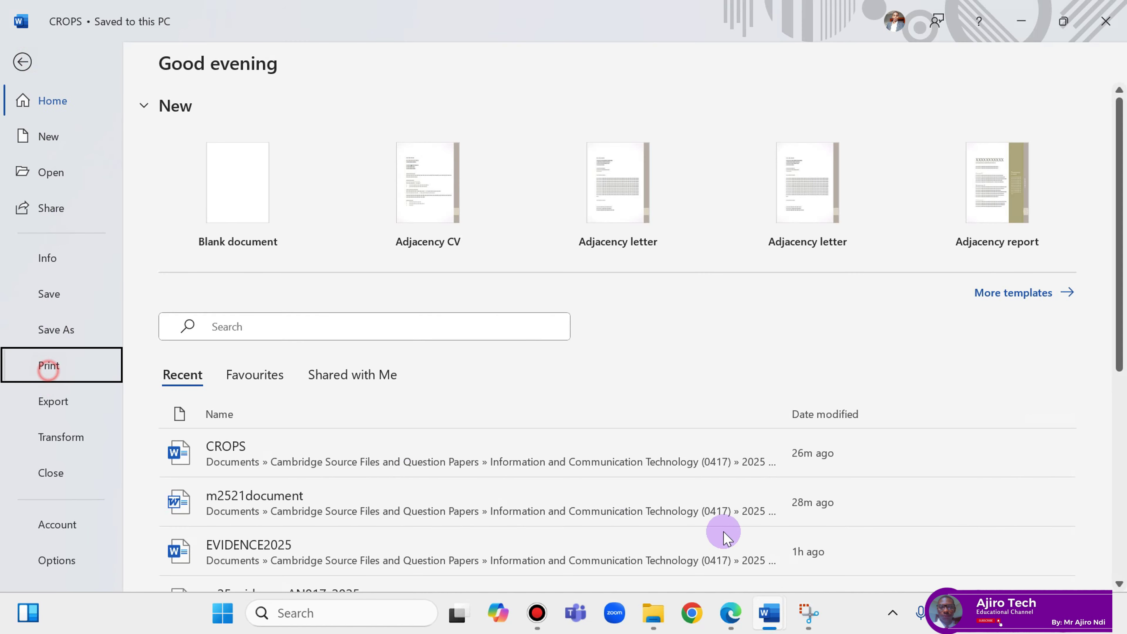
pyautogui.click(731, 619)
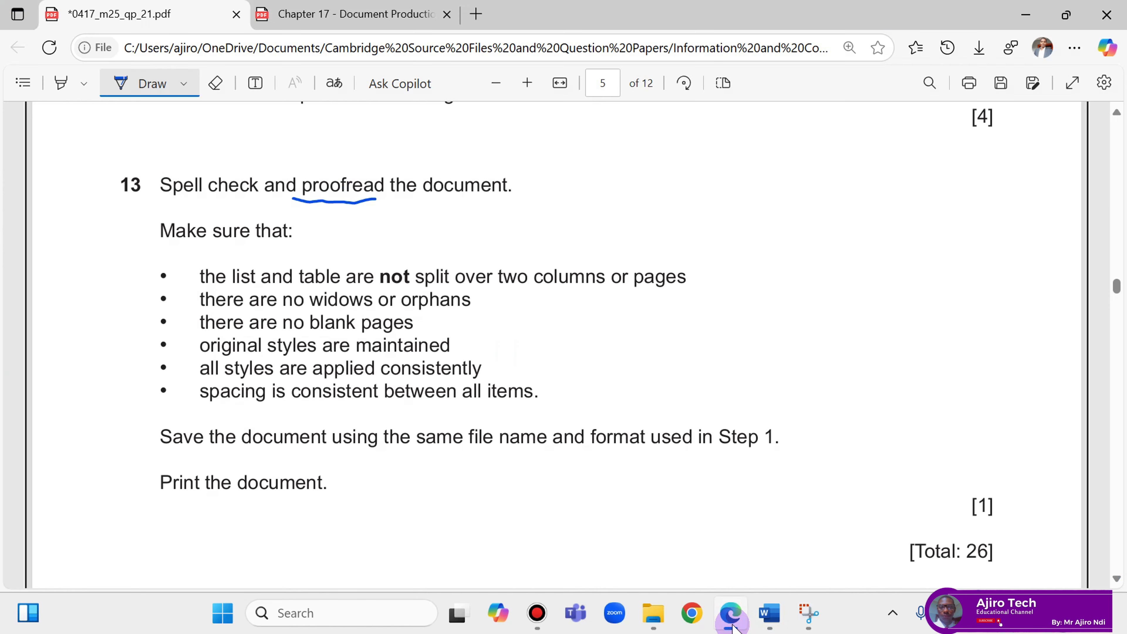
pyautogui.click(731, 623)
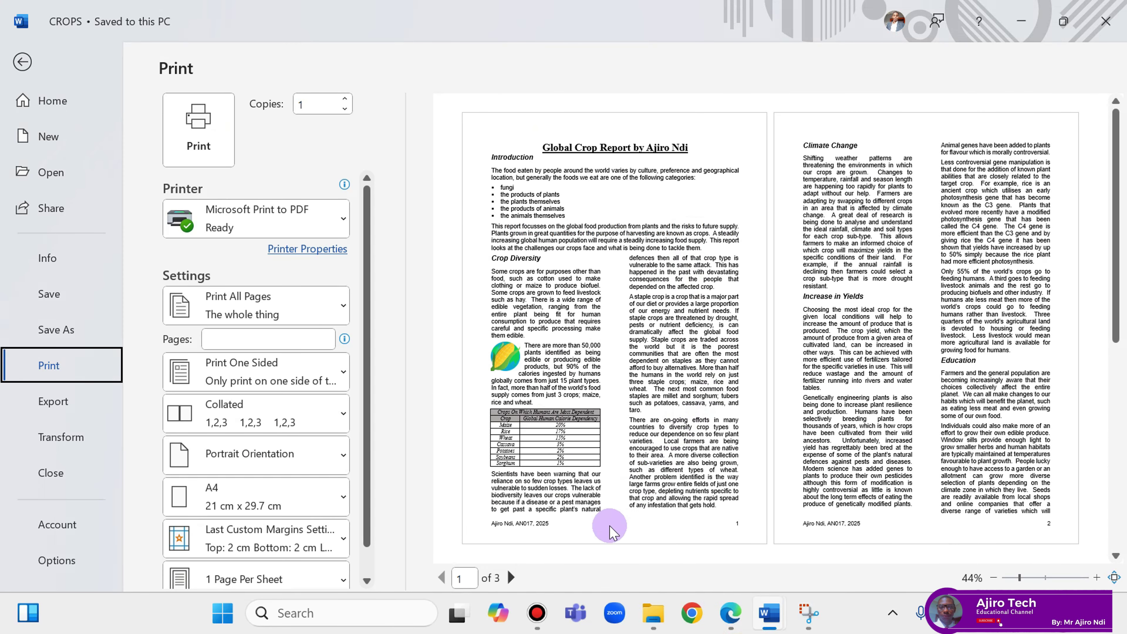
pyautogui.click(511, 578)
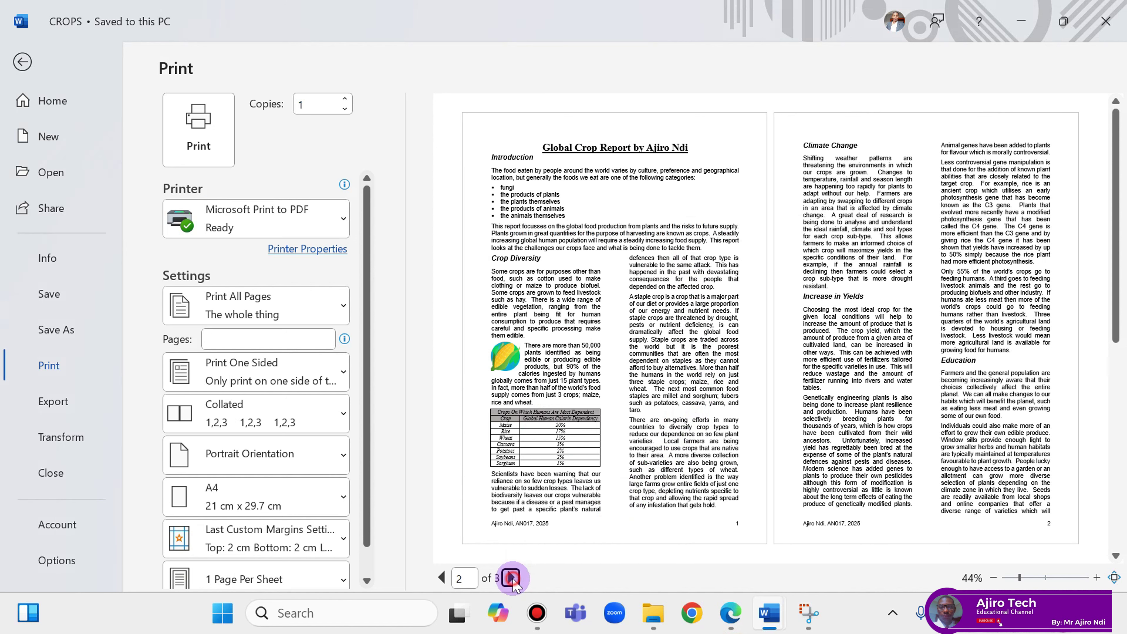
pyautogui.click(511, 578)
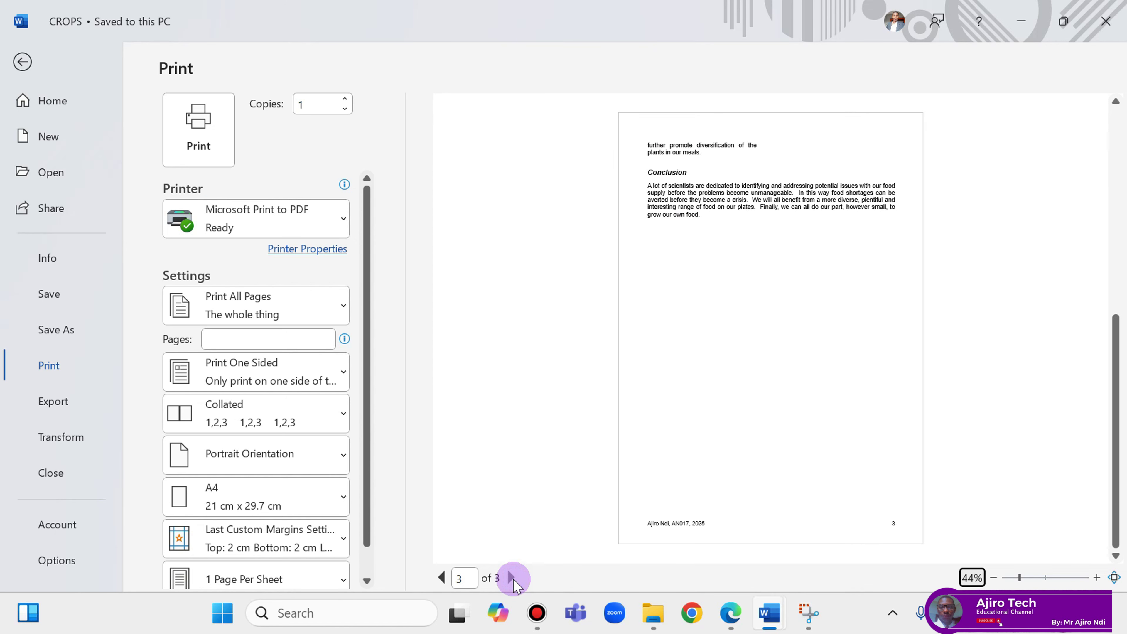
pyautogui.click(446, 577)
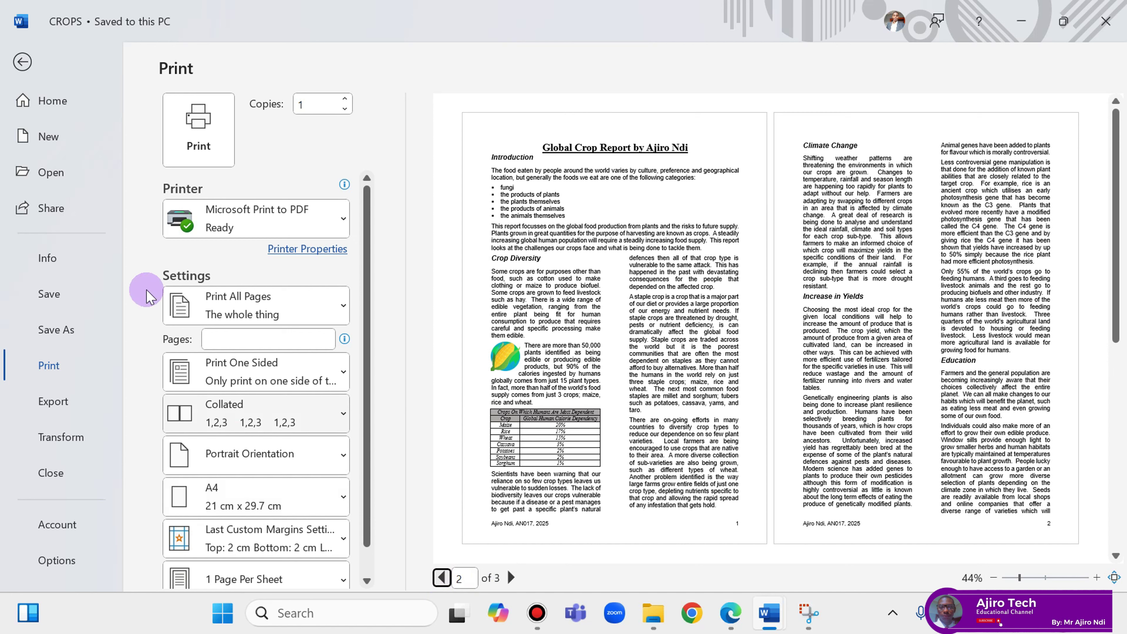
# Print to PDF in the 0417_m25_sf_21 folder, naming the file Document Production.
pyautogui.click(211, 142)
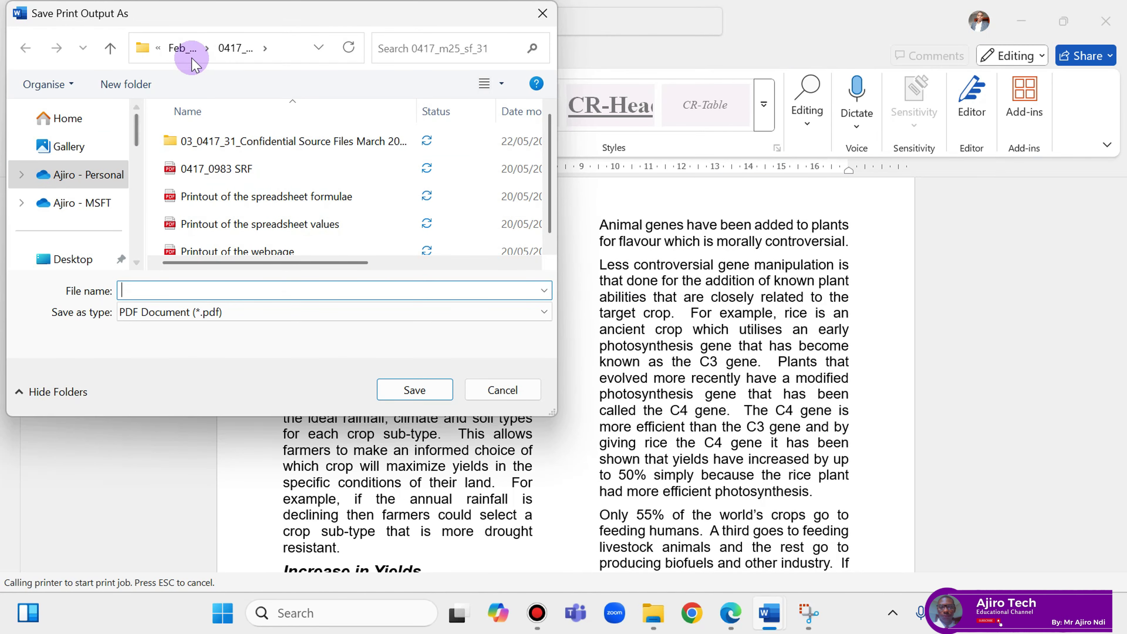
pyautogui.click(189, 48)
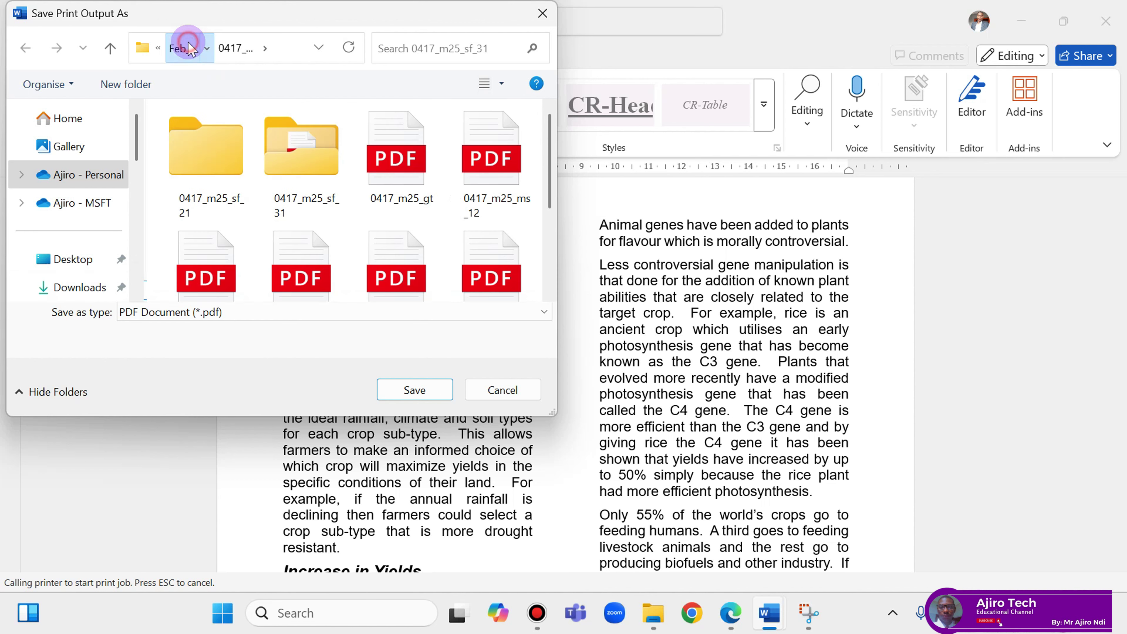
pyautogui.click(302, 166)
pyautogui.doubleClick(221, 163)
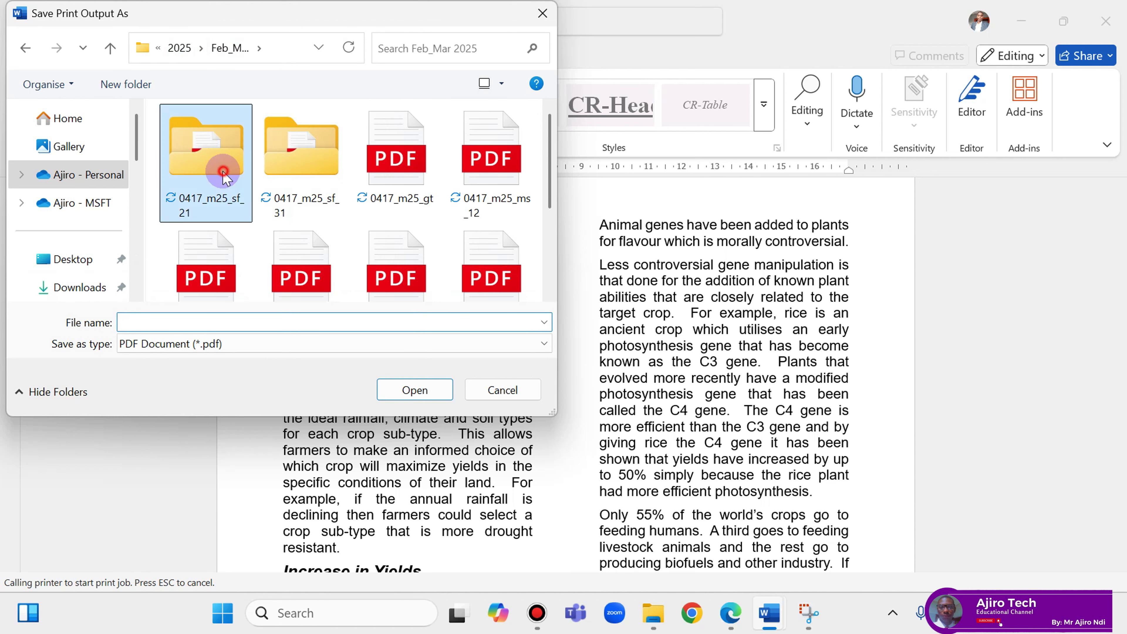
pyautogui.click(236, 318)
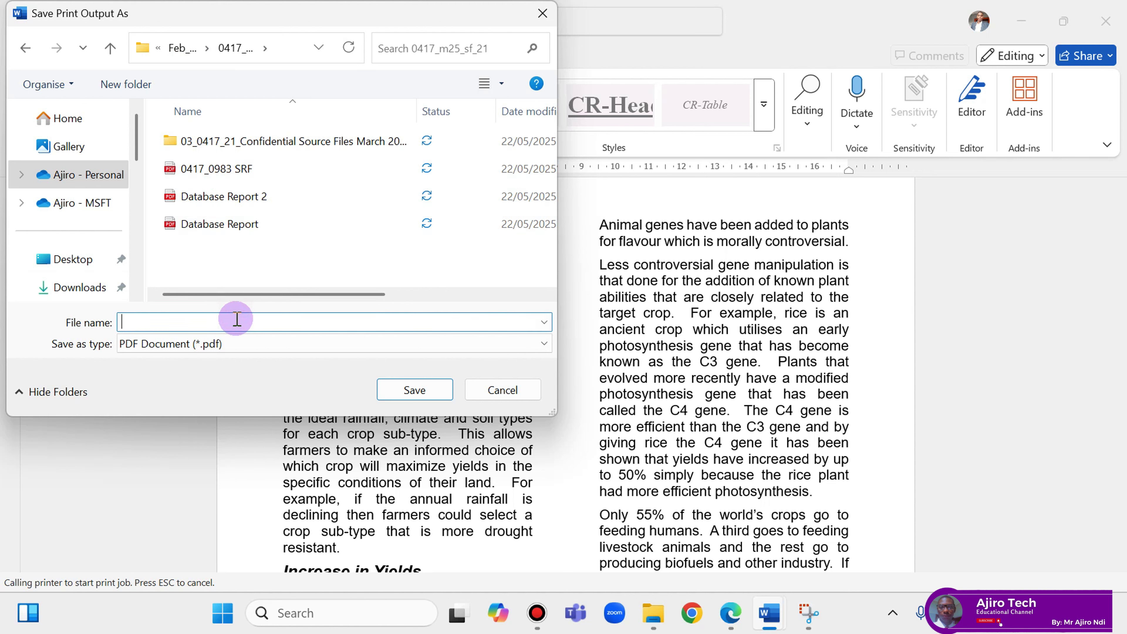
pyautogui.write('Document Production')
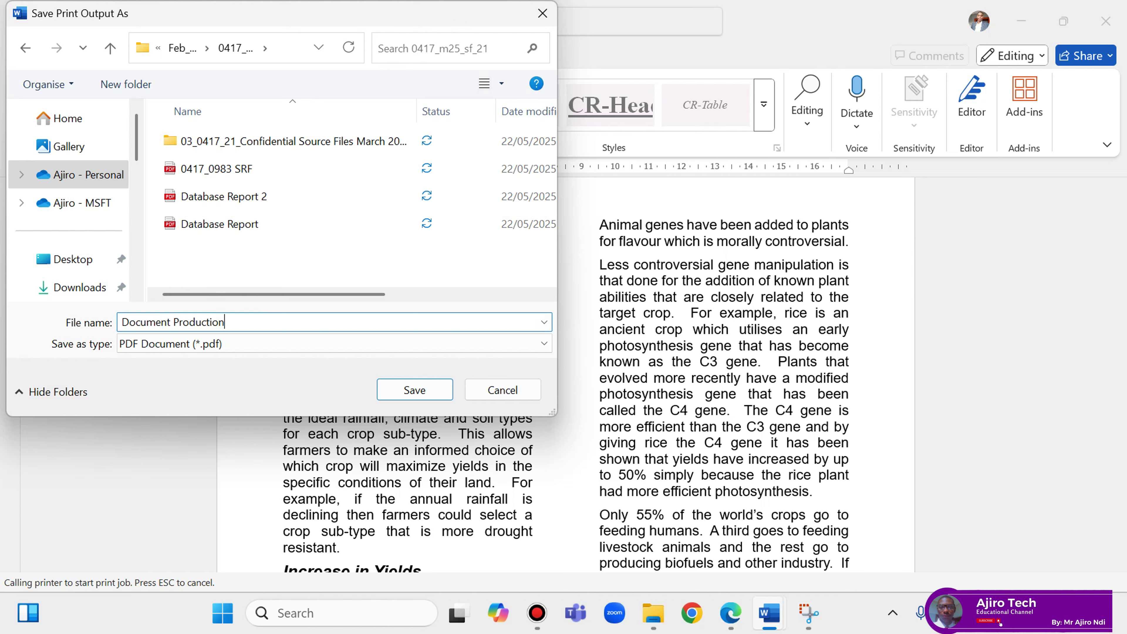
# Save the Document Production PDF and select it in the 0417_m25_sf_21 folder, shown as large icons.
pyautogui.click(415, 391)
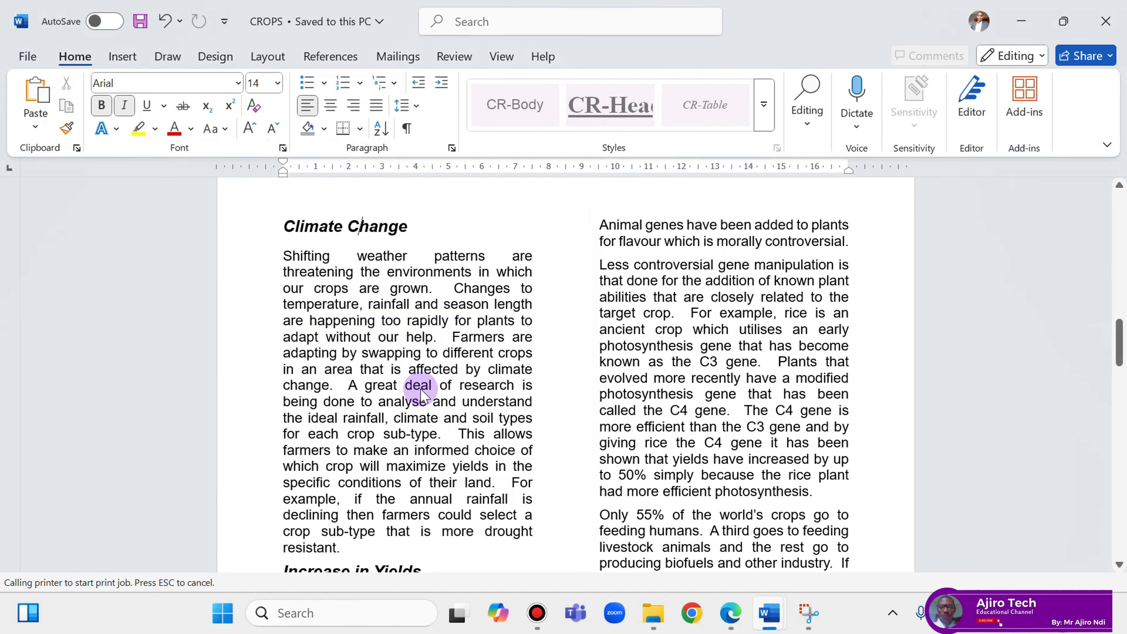
pyautogui.click(646, 598)
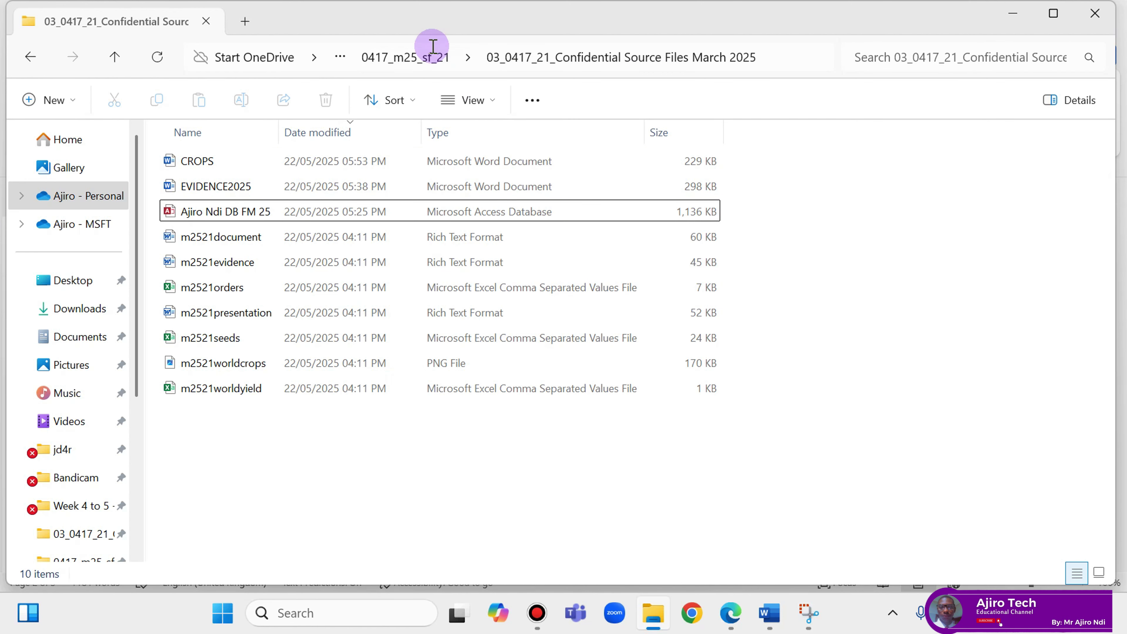
pyautogui.click(470, 100)
pyautogui.click(527, 178)
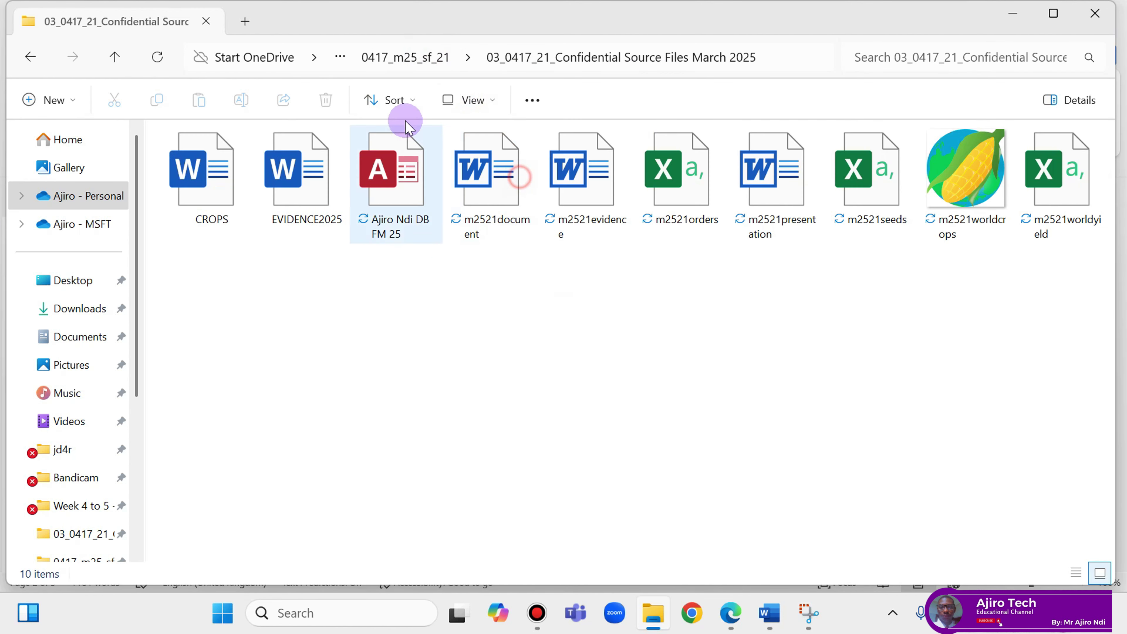
pyautogui.click(17, 59)
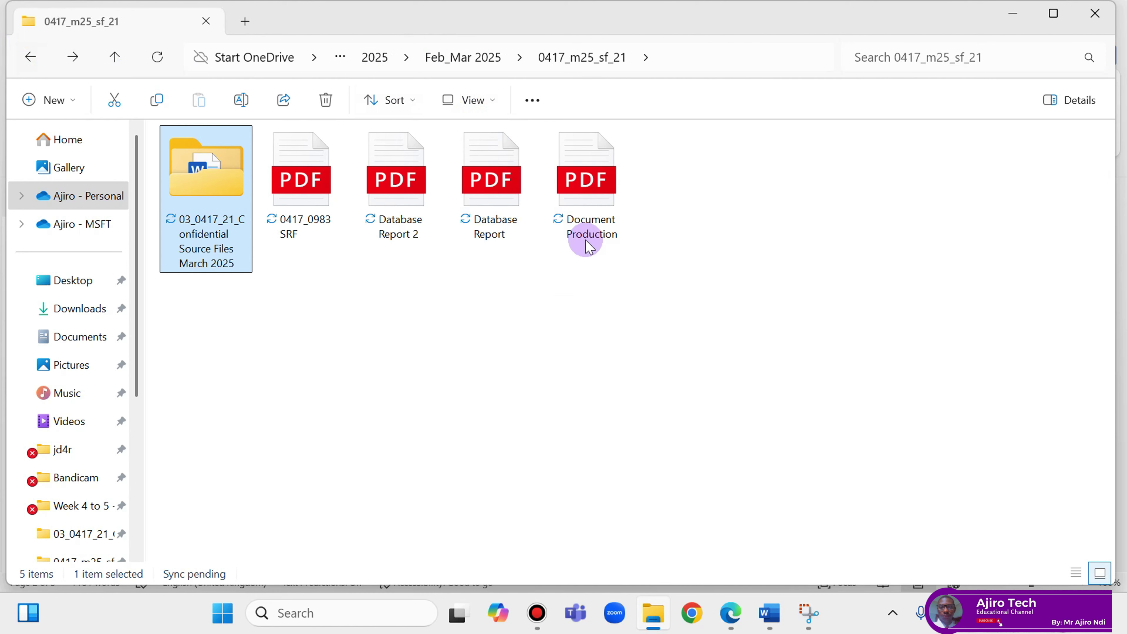
pyautogui.click(586, 202)
# Open Document Production.pdf in Edge and scroll through its three-page crop report.
pyautogui.doubleClick(589, 204)
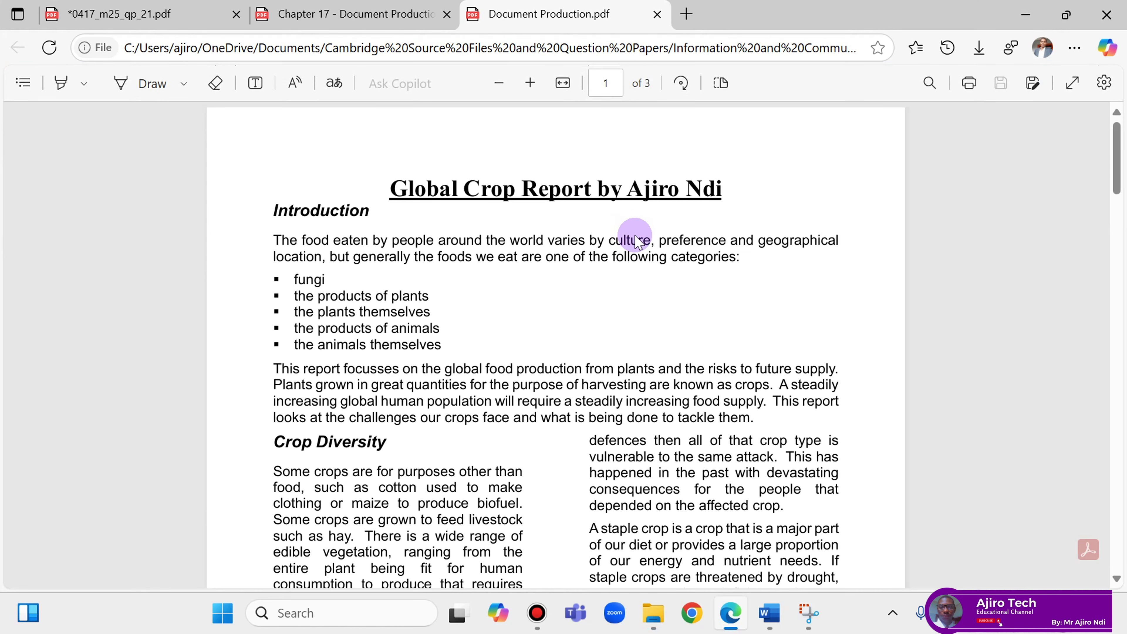
pyautogui.scroll(-3, 636, 241)
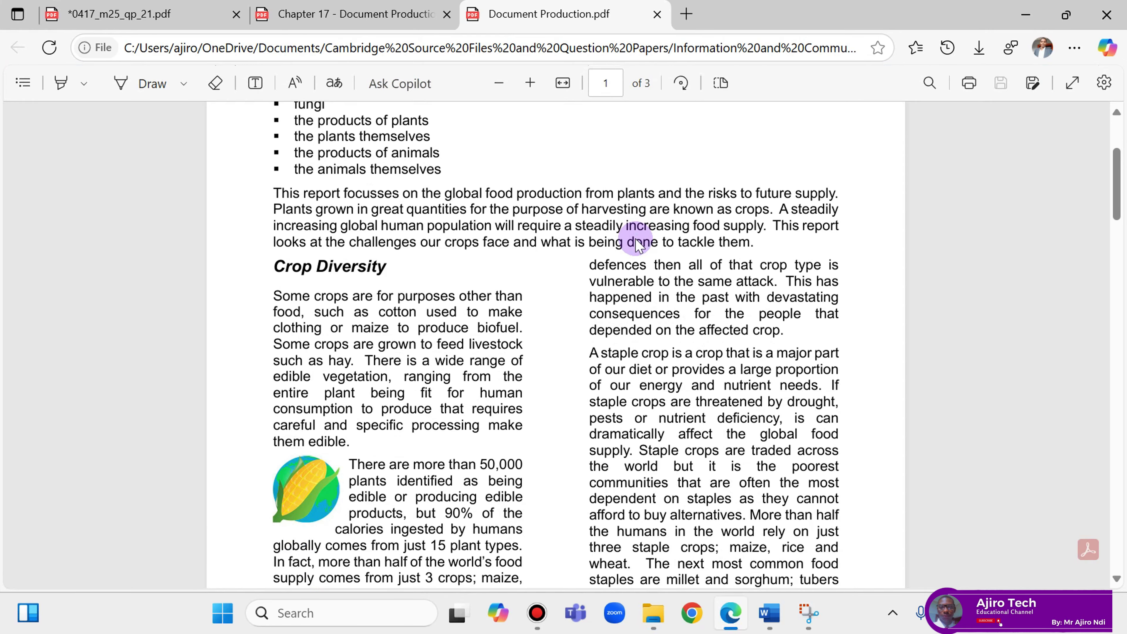
pyautogui.scroll(-18, 637, 241)
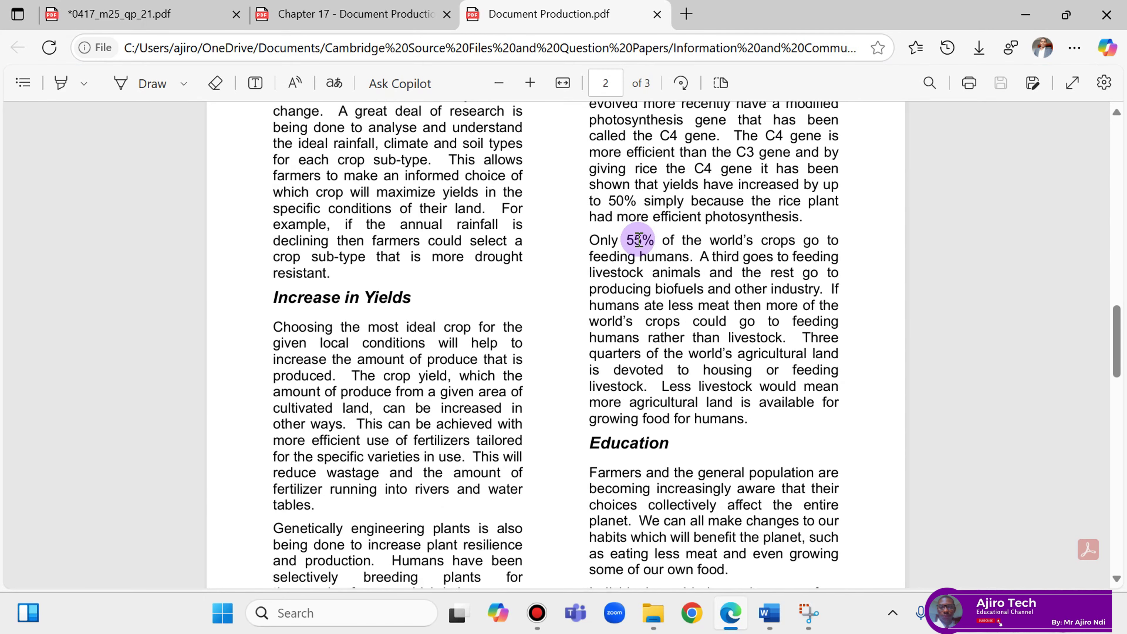